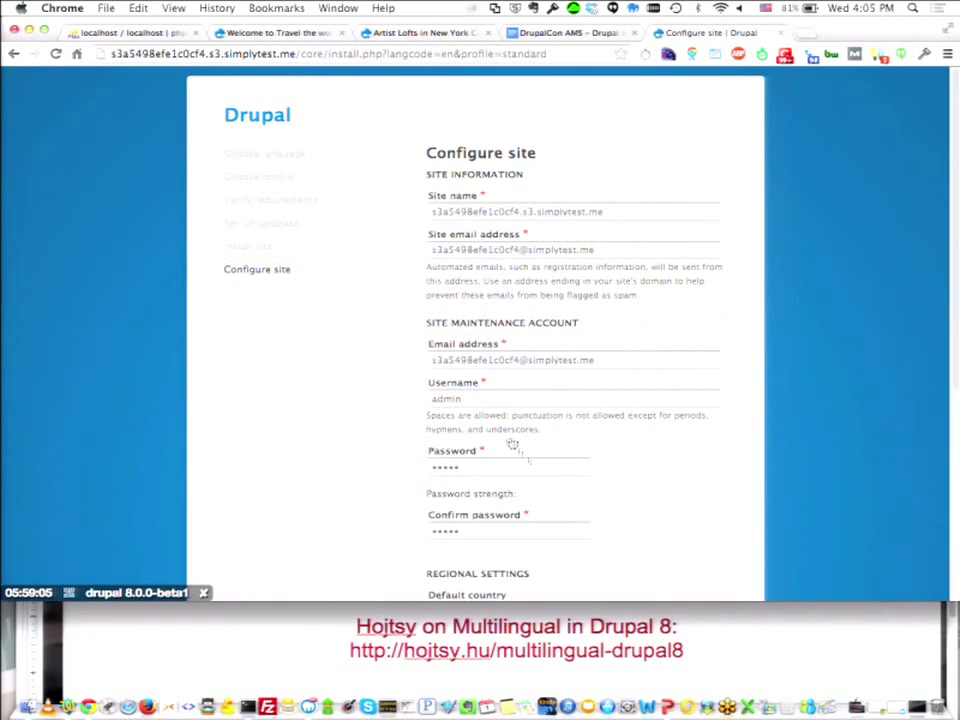
Save the site configuration form with its existing account, regional and update settings to finish the Drupal installation.
scroll(540, 460, down, 7)
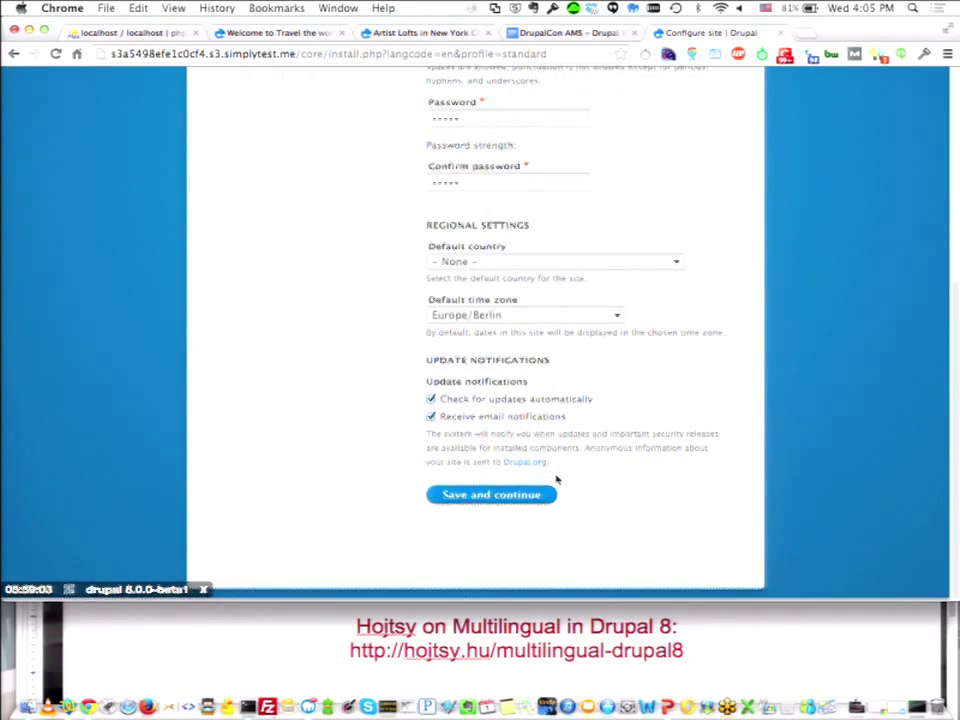
click(500, 507)
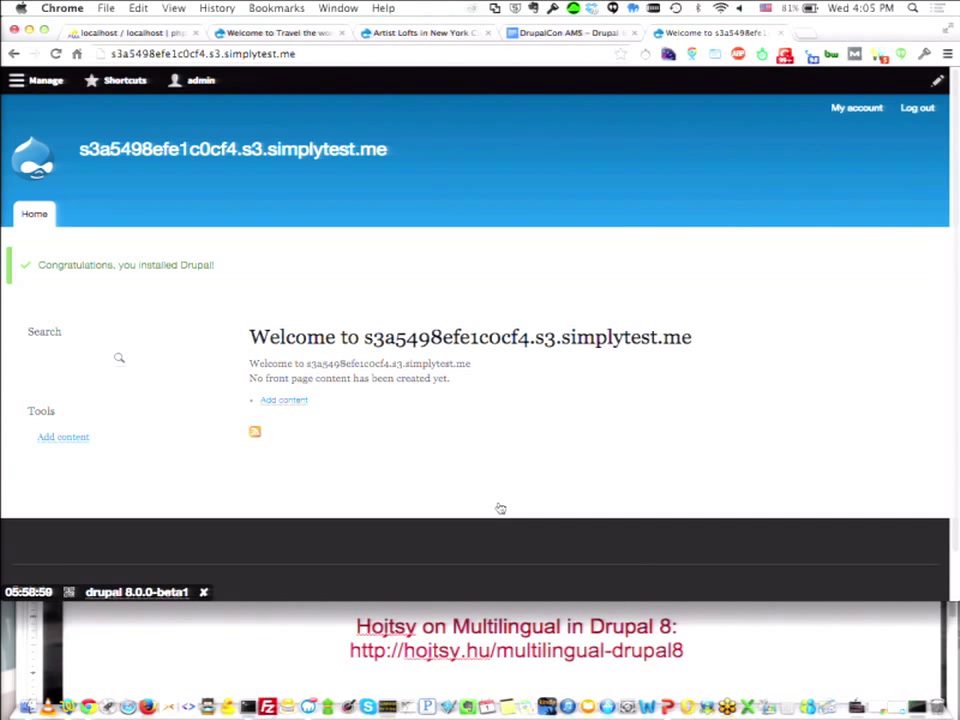
Enable the Language module from the Multilingual group of the site's modules and save the configuration.
click(50, 86)
click(285, 107)
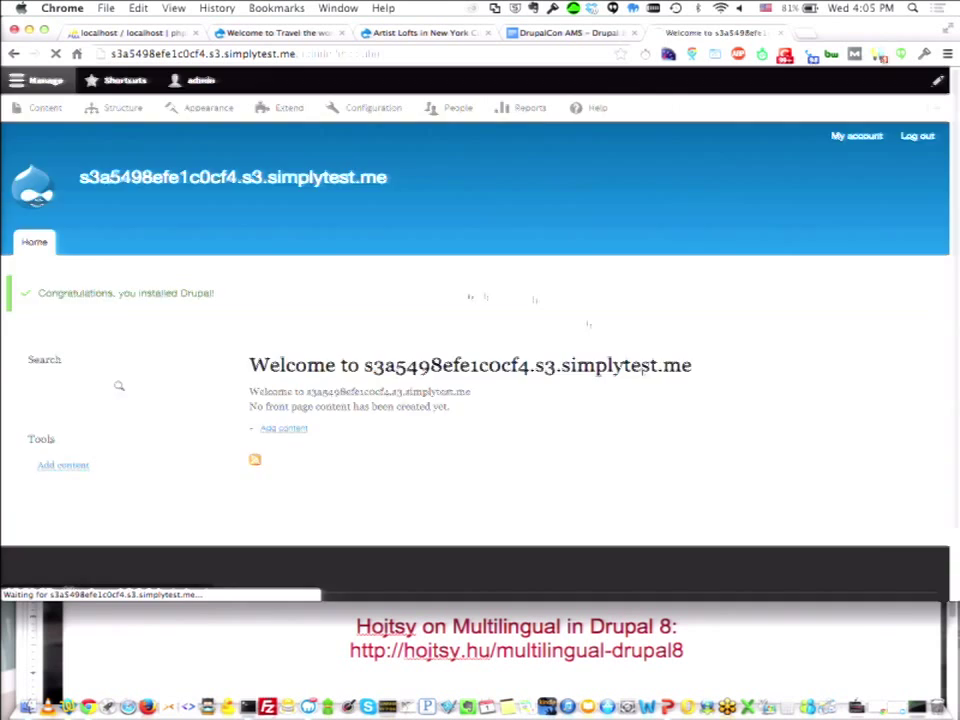
scroll(641, 374, down, 5)
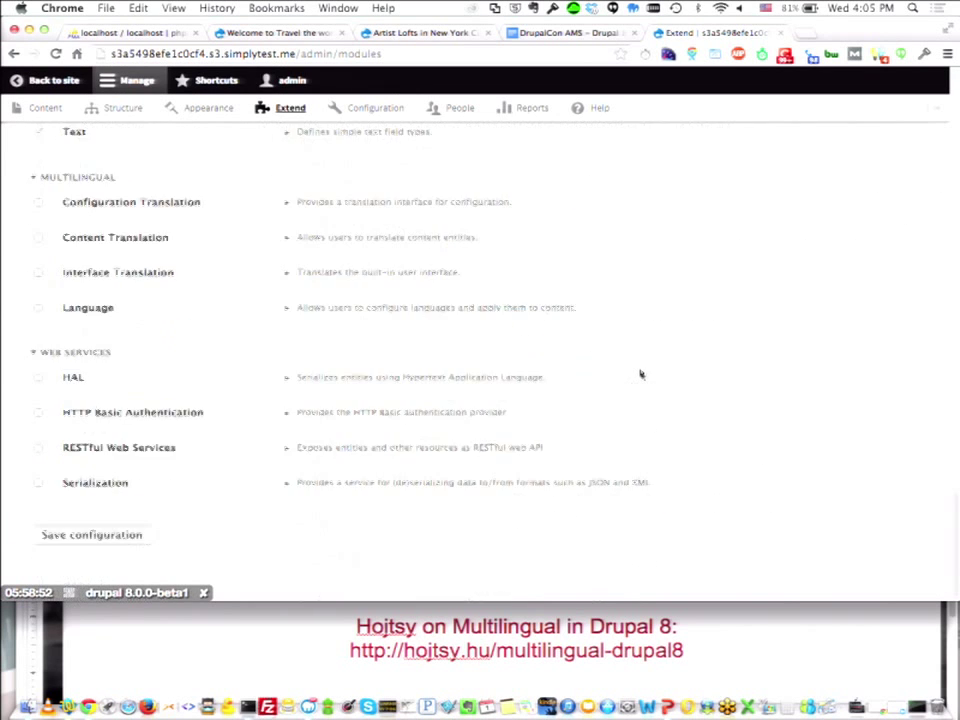
scroll(641, 377, up, 1)
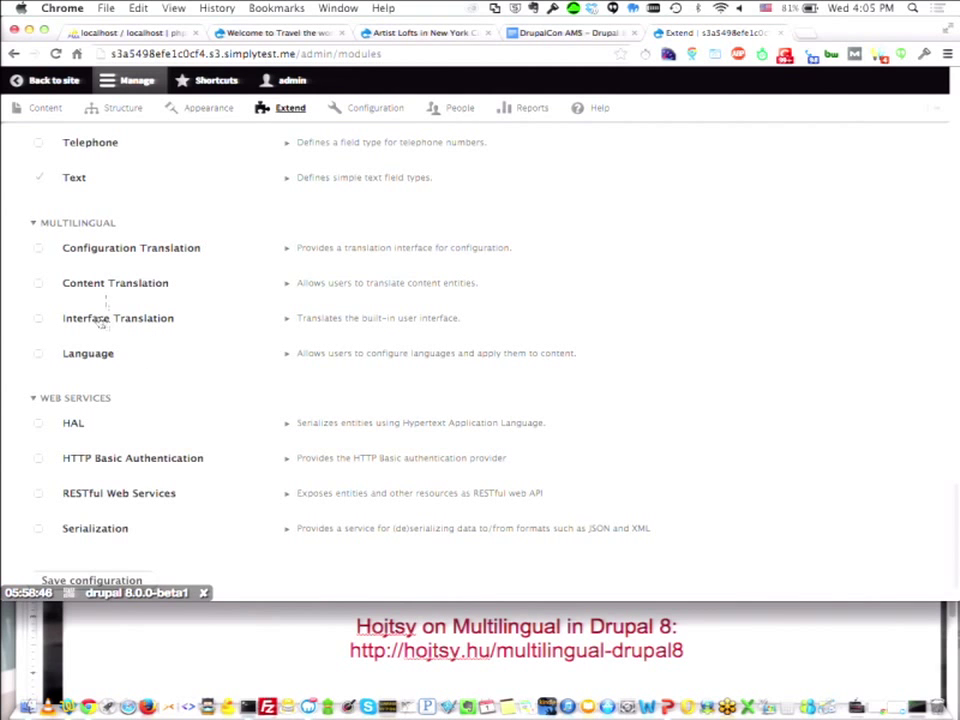
click(88, 356)
scroll(155, 385, down, 2)
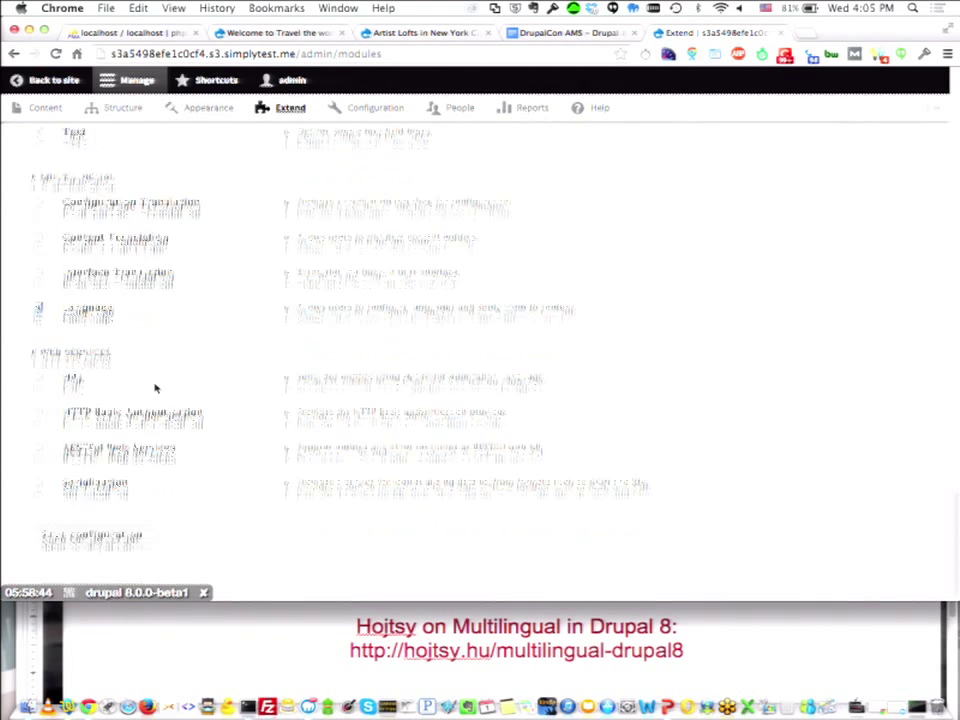
click(121, 536)
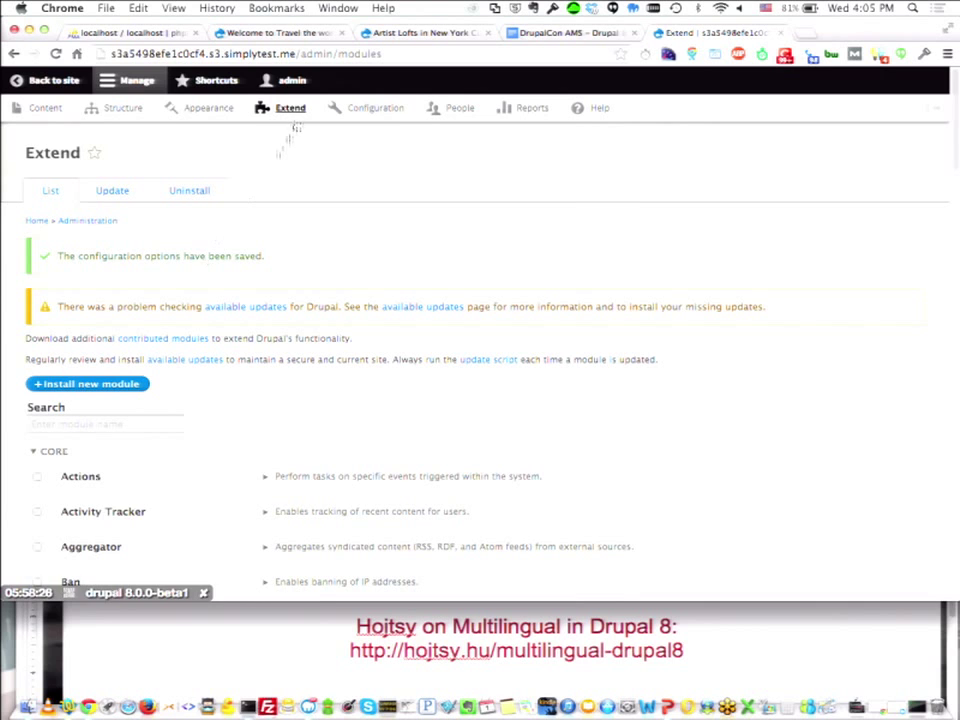
Open the site's Languages configuration and add French as a language.
click(388, 112)
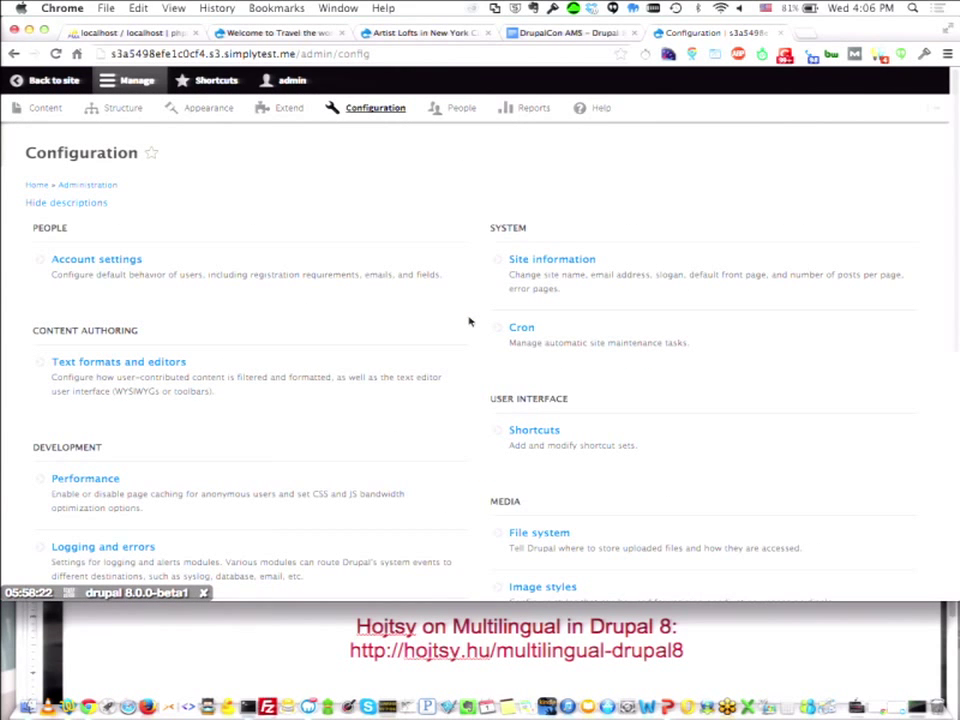
scroll(469, 321, down, 5)
click(537, 396)
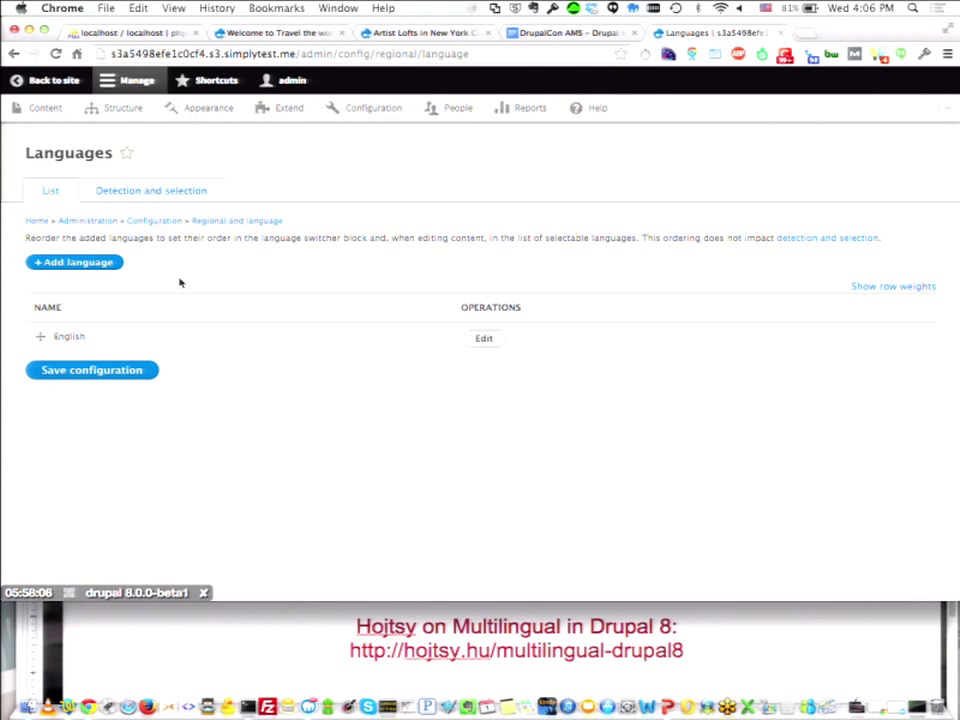
click(101, 270)
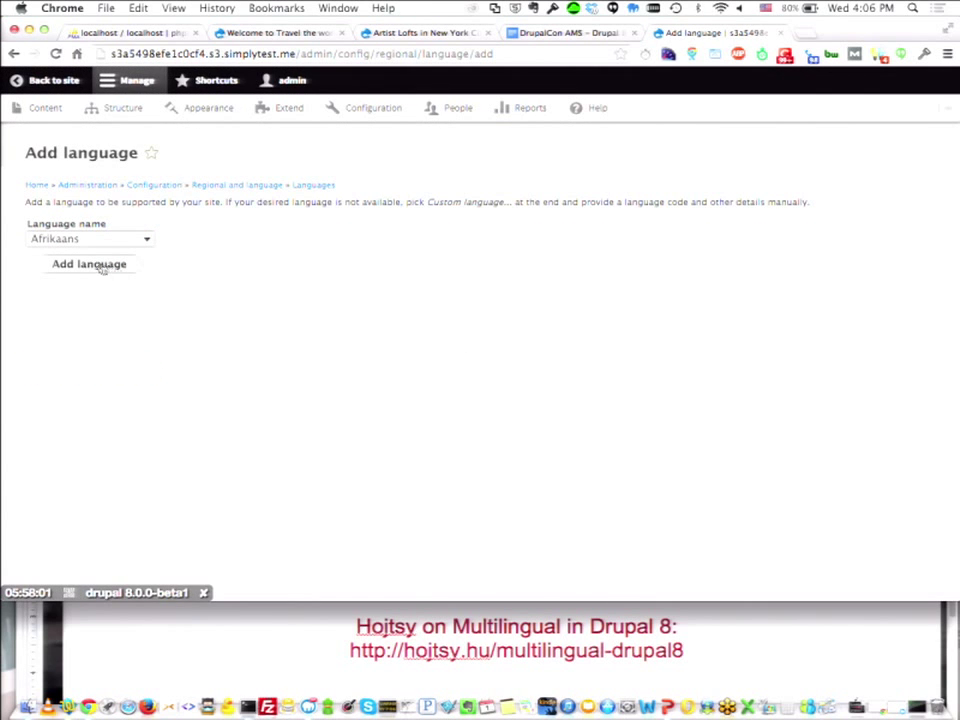
click(124, 241)
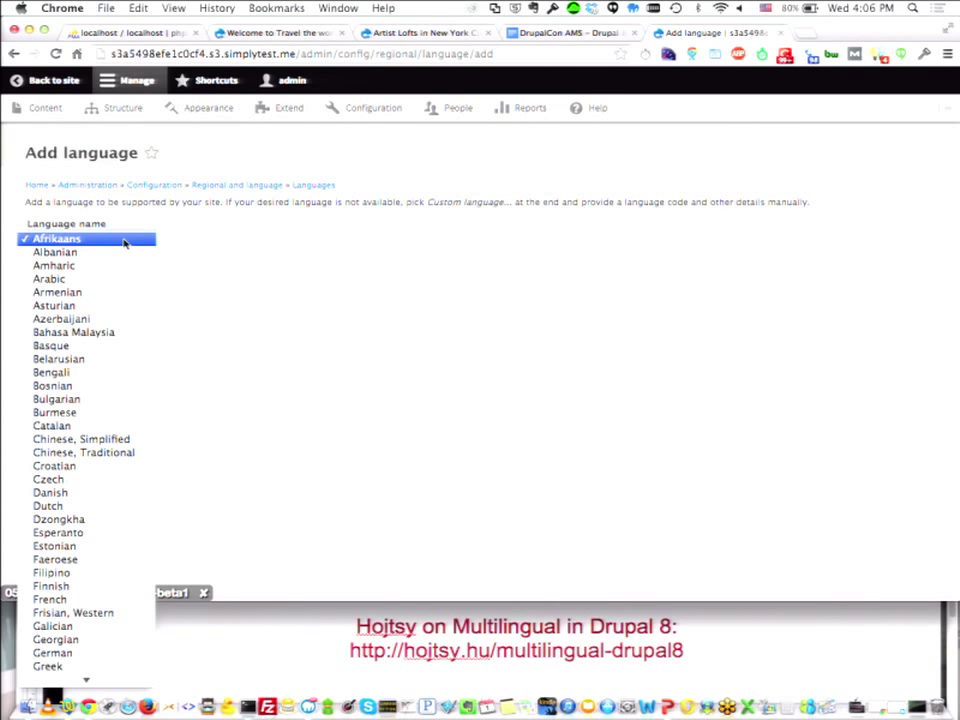
key(f)
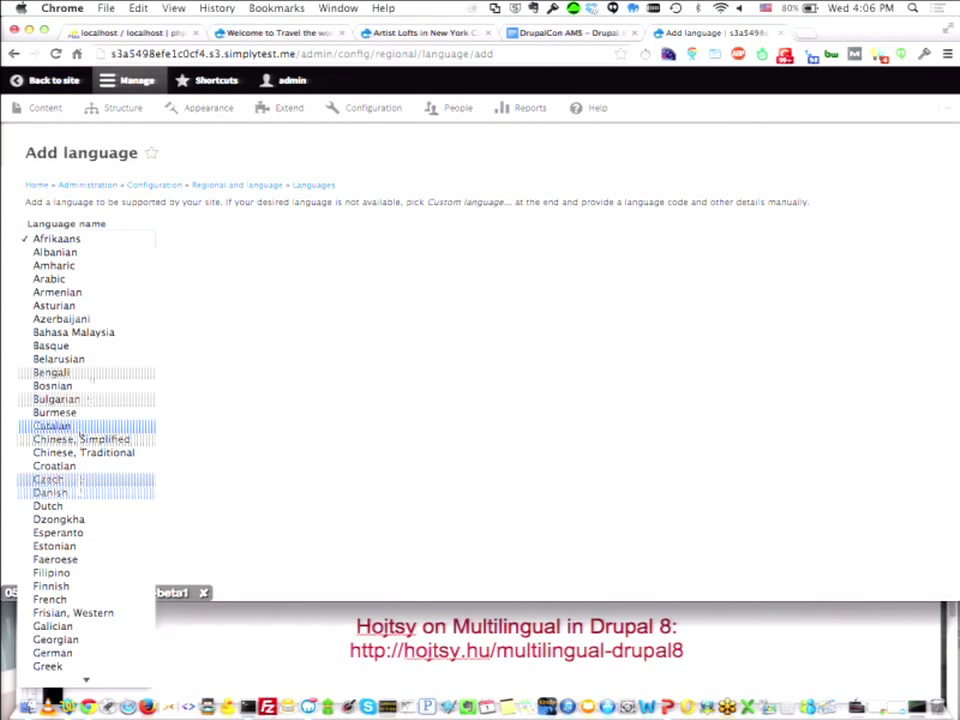
click(50, 599)
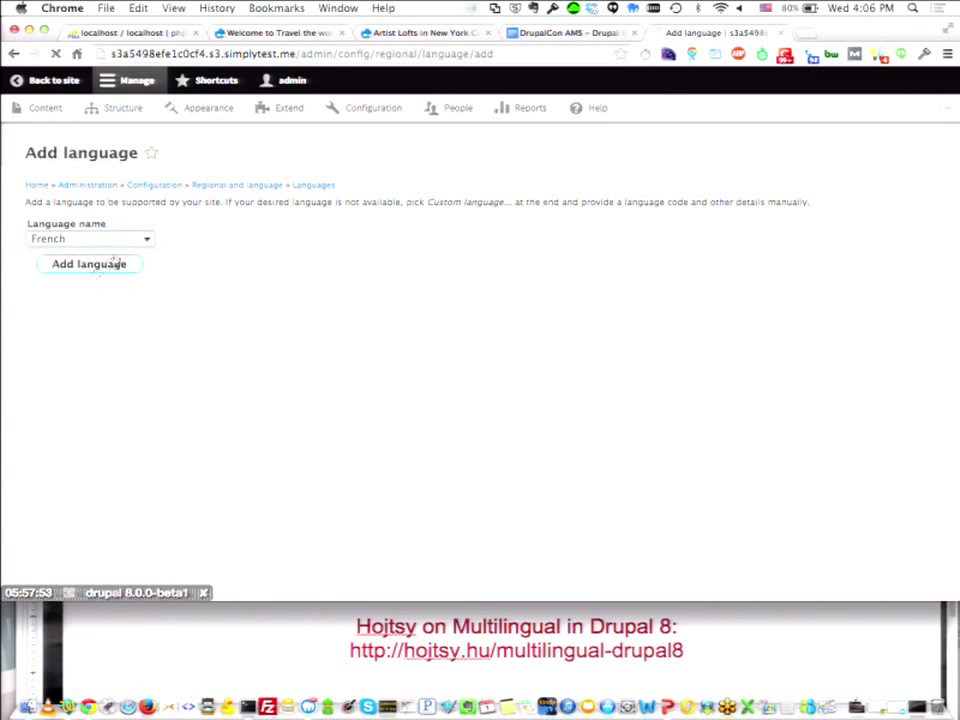
click(116, 261)
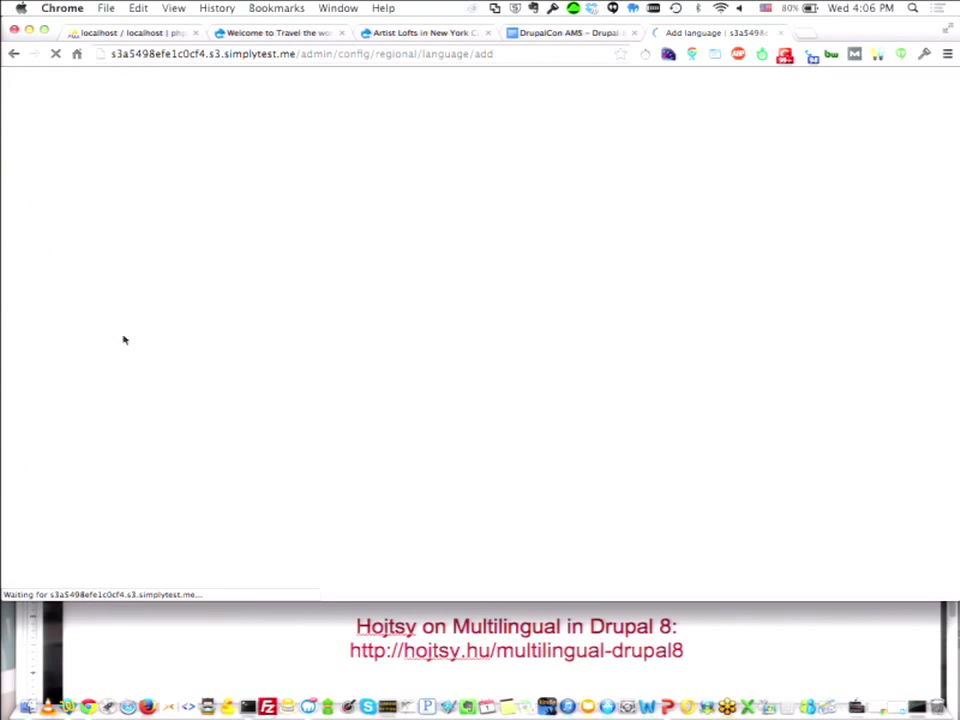
Add Hungarian to the site's languages.
click(96, 239)
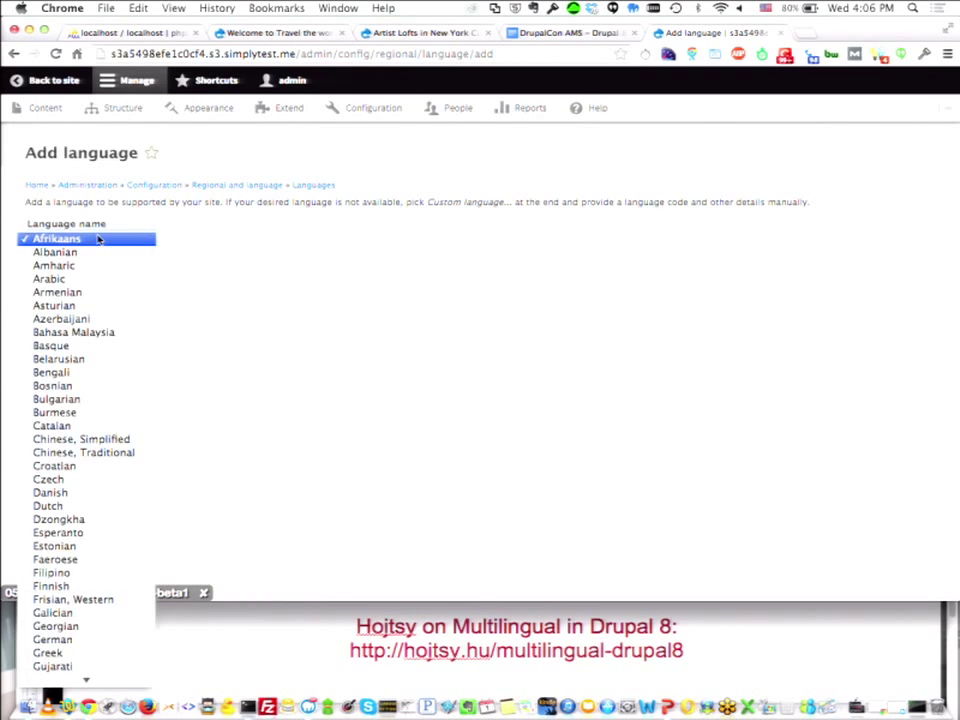
key(h)
scroll(74, 560, down, 3)
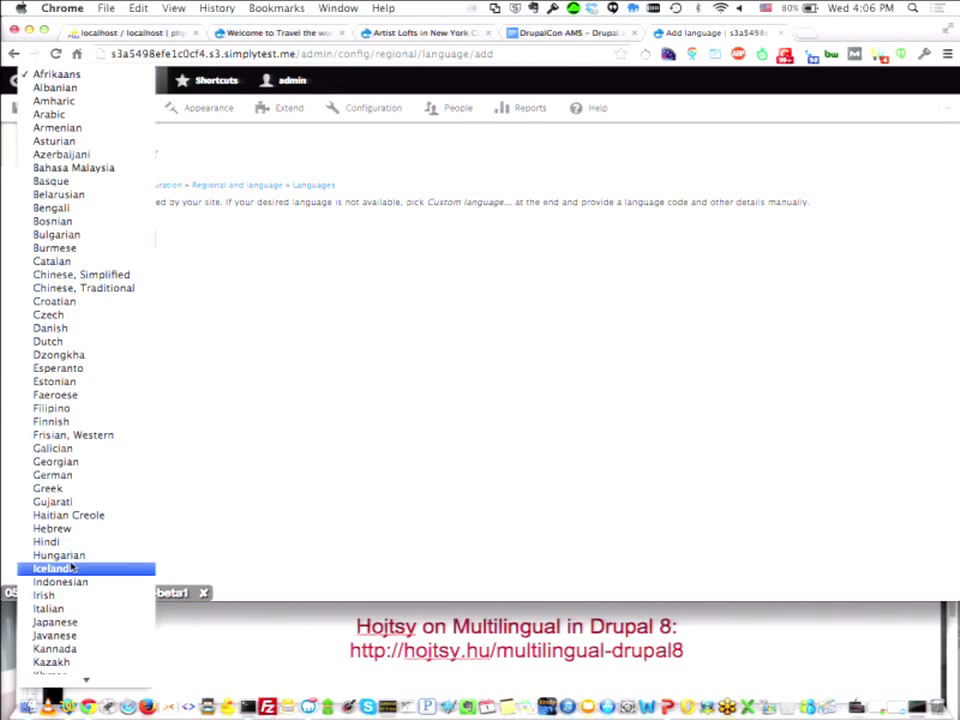
click(74, 557)
key(Tab)
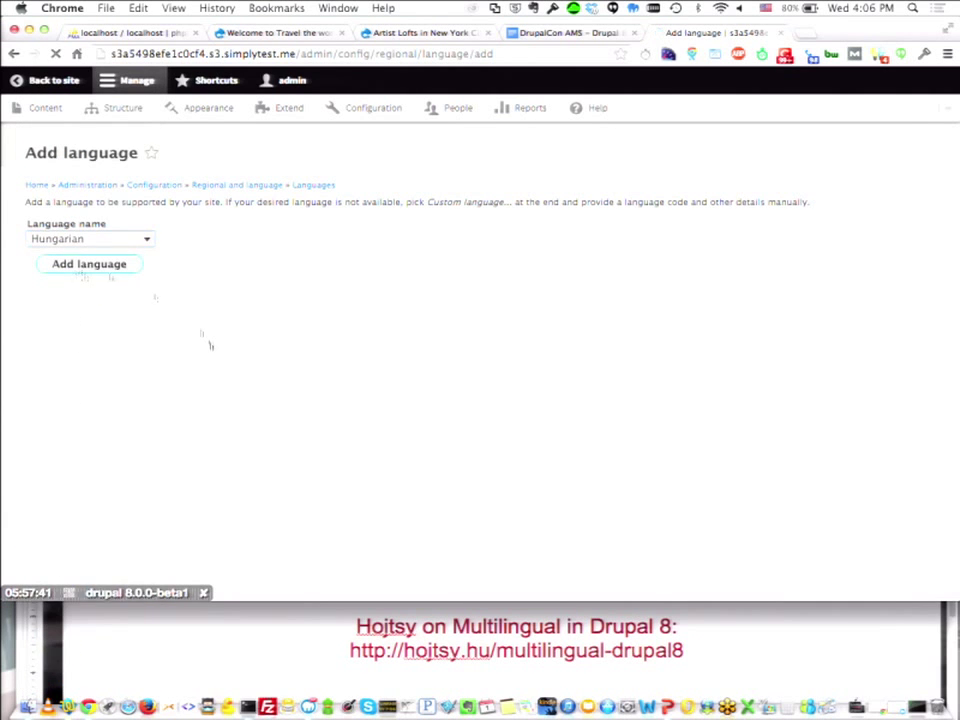
key(Return)
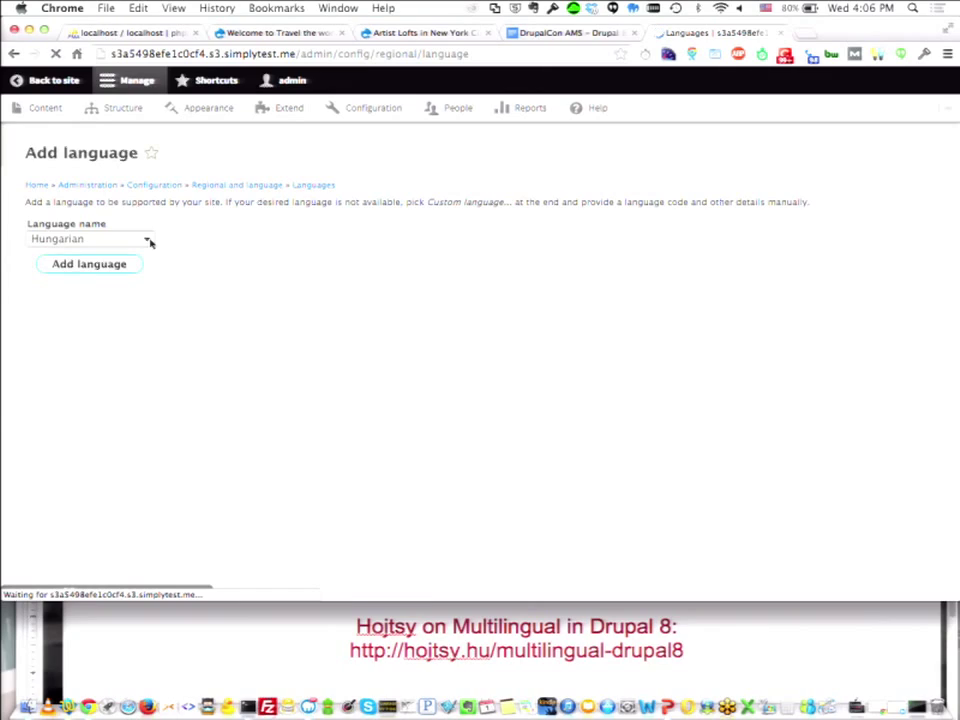
Add Spanish to the site's languages.
click(95, 333)
click(111, 240)
key(s)
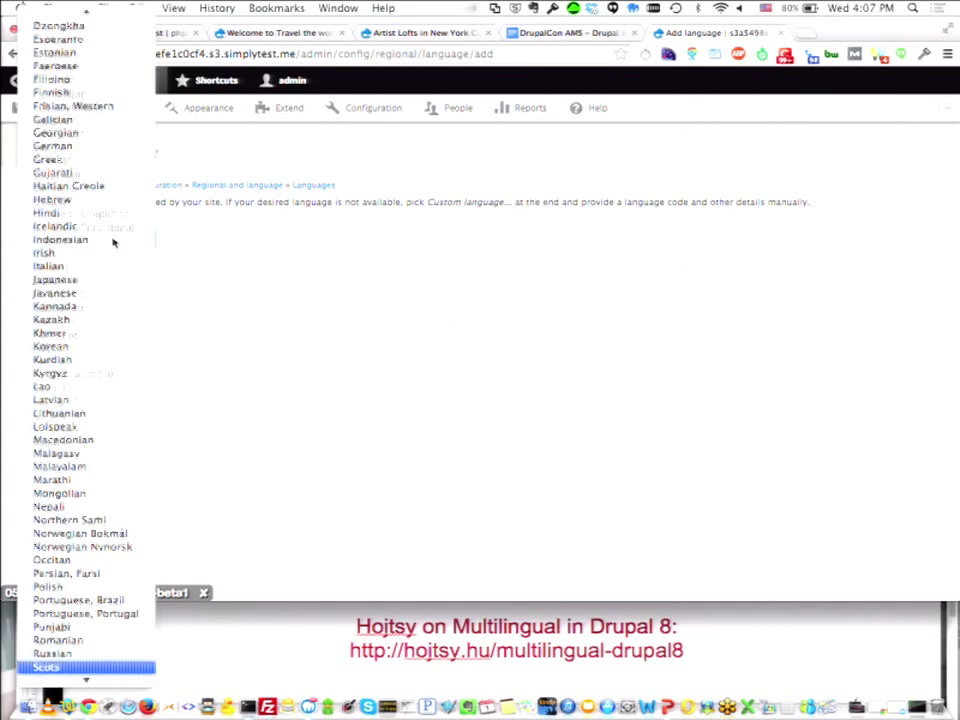
scroll(141, 563, down, 2)
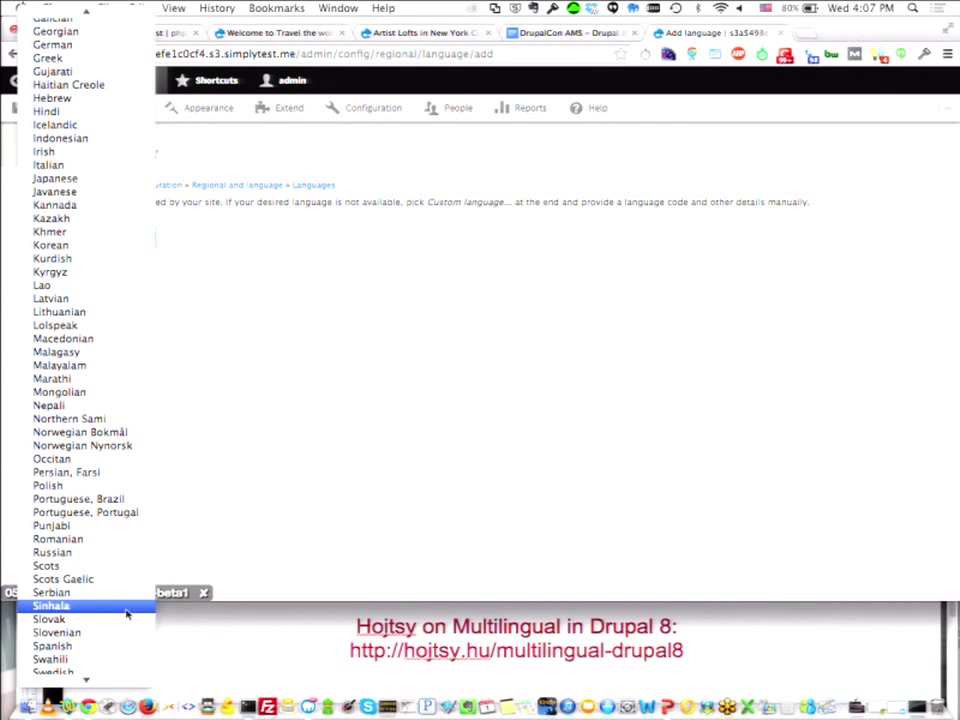
scroll(127, 614, down, 2)
click(122, 604)
click(91, 264)
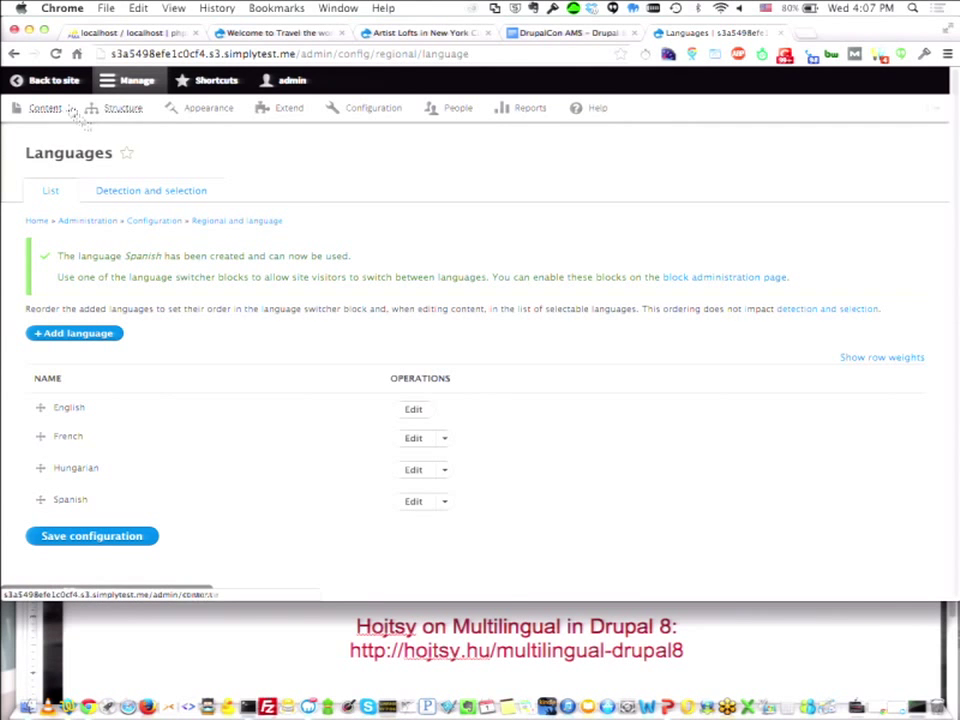
Open the Regional settings page and review the default language, country and time zone options.
click(128, 82)
click(130, 84)
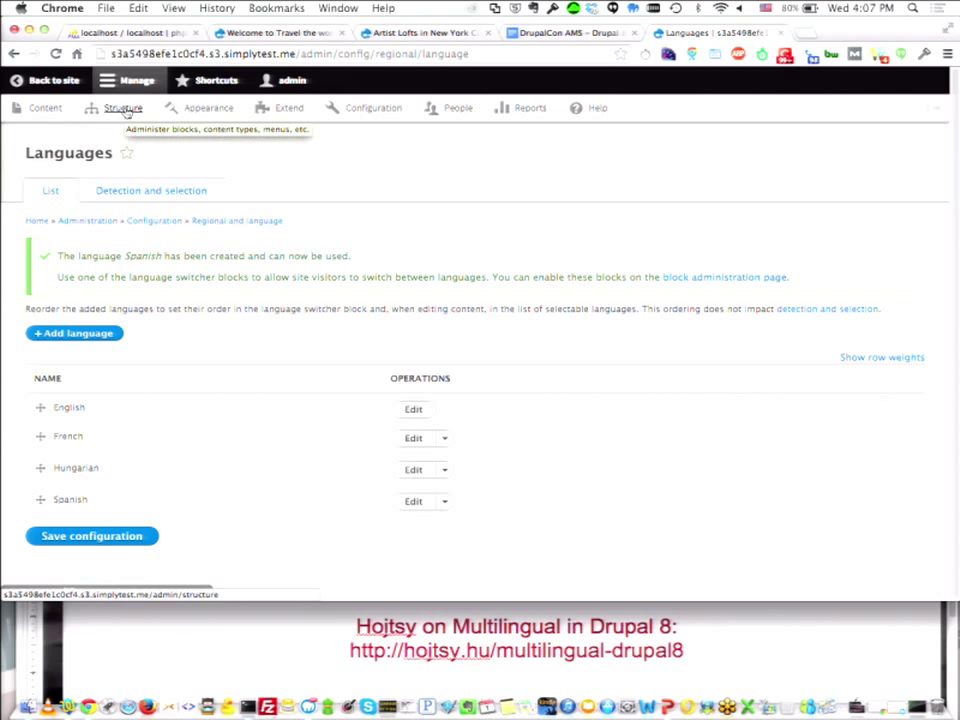
click(364, 110)
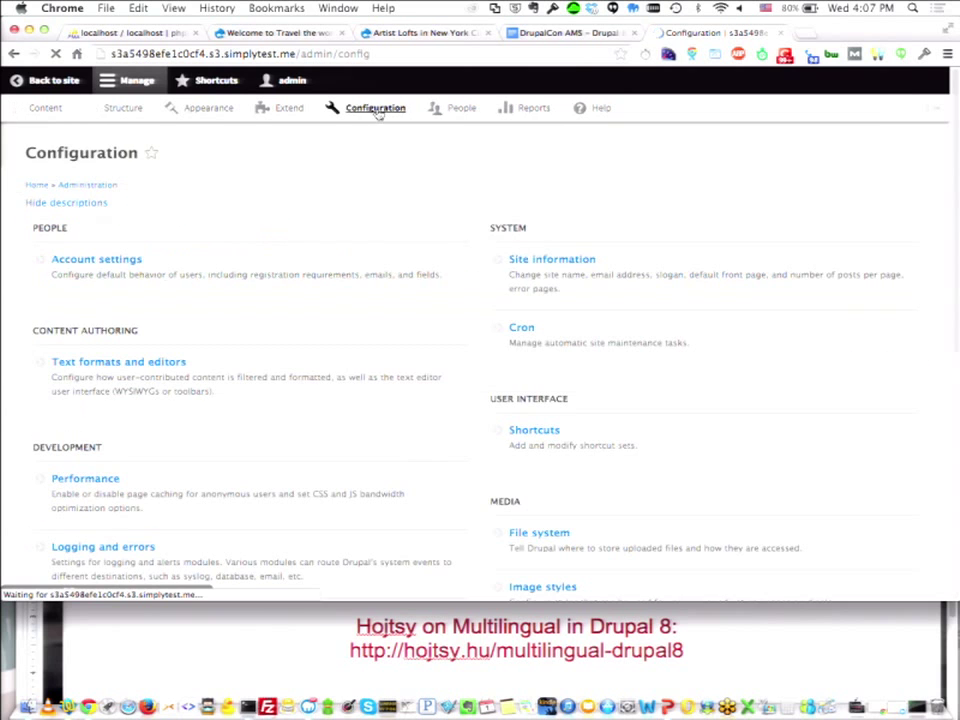
scroll(615, 429, down, 3)
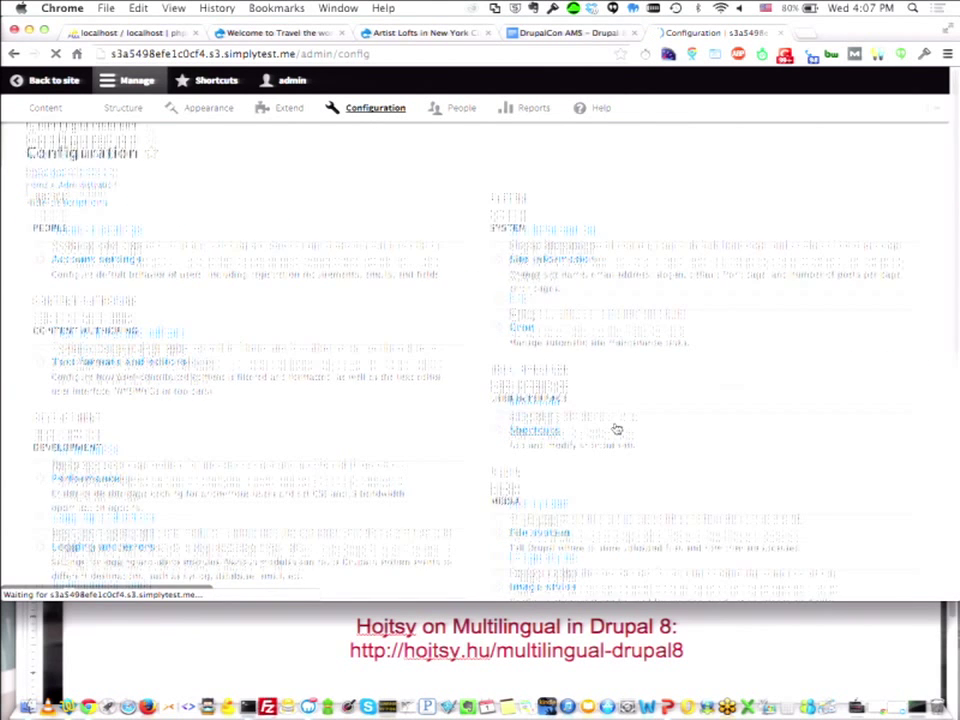
scroll(617, 429, down, 3)
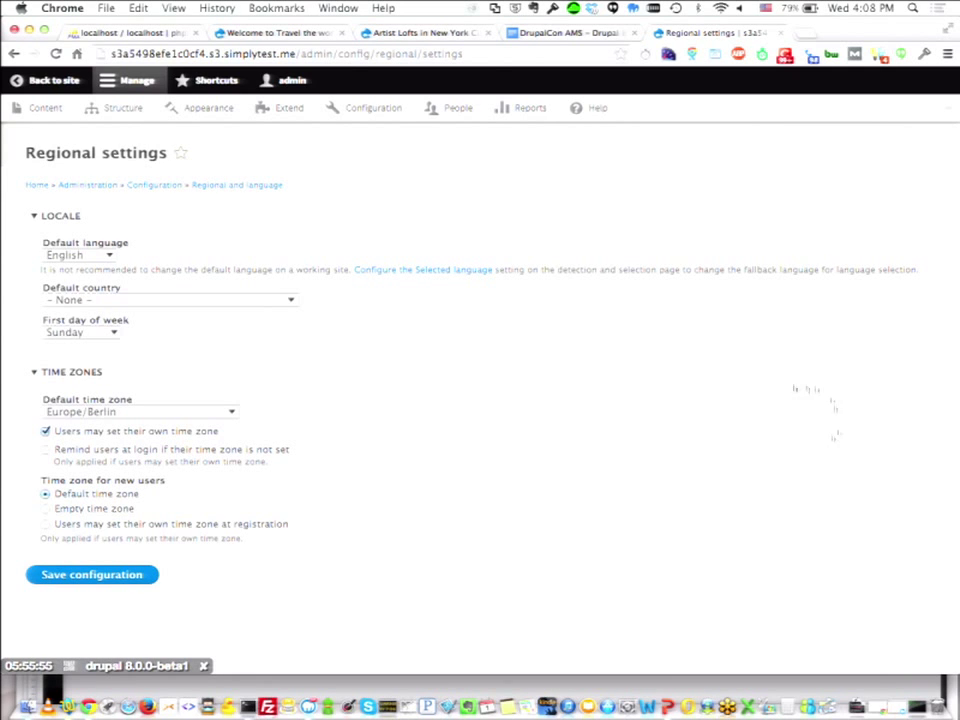
Return to the Configuration overview and narrow the browser window to about two thirds of the screen width.
click(154, 185)
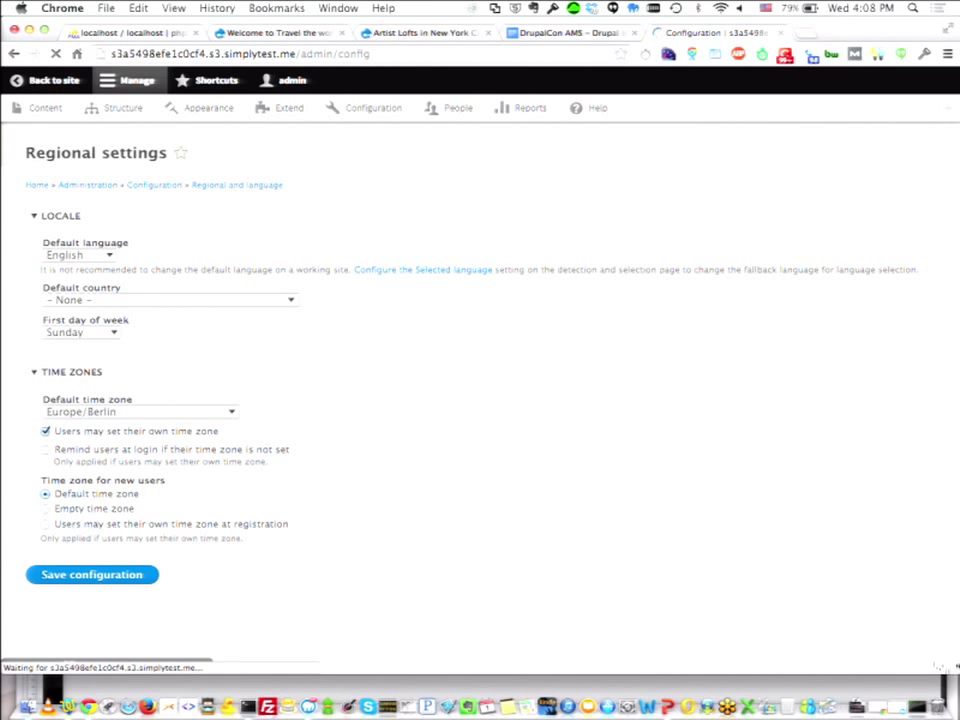
drag(957, 662, 612, 690)
drag(596, 600, 660, 583)
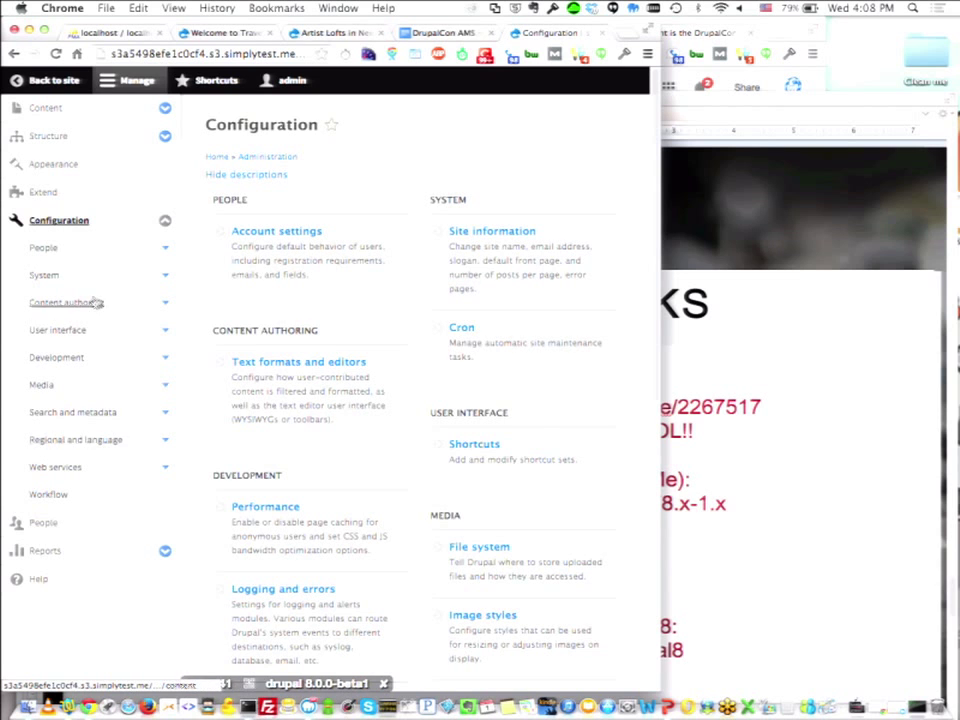
Open the Detection and selection settings for Languages and widen the browser window.
click(118, 440)
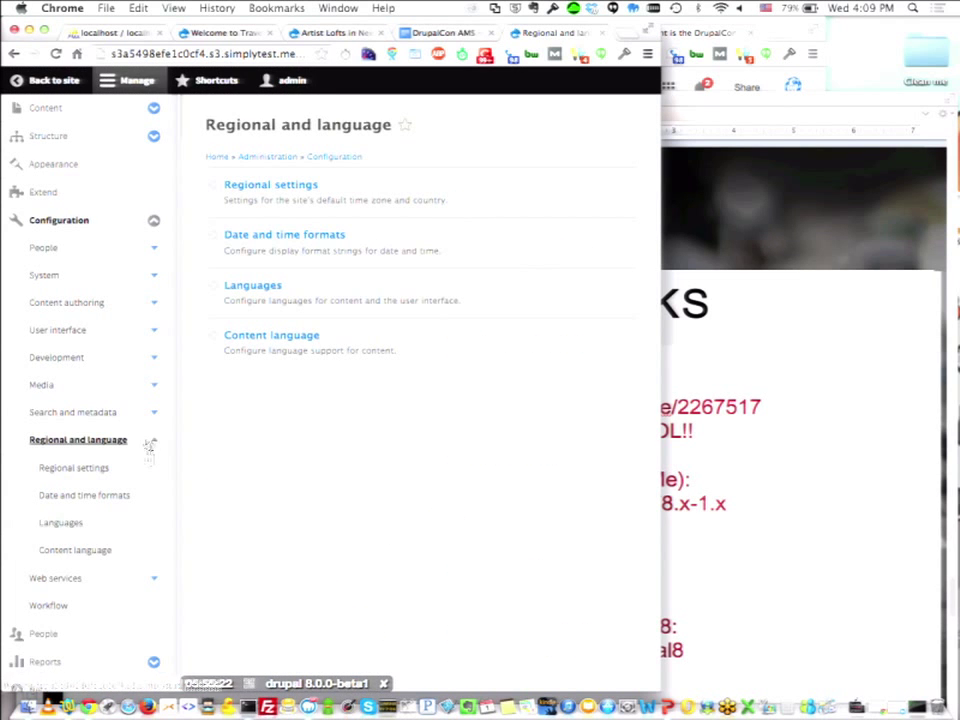
click(86, 552)
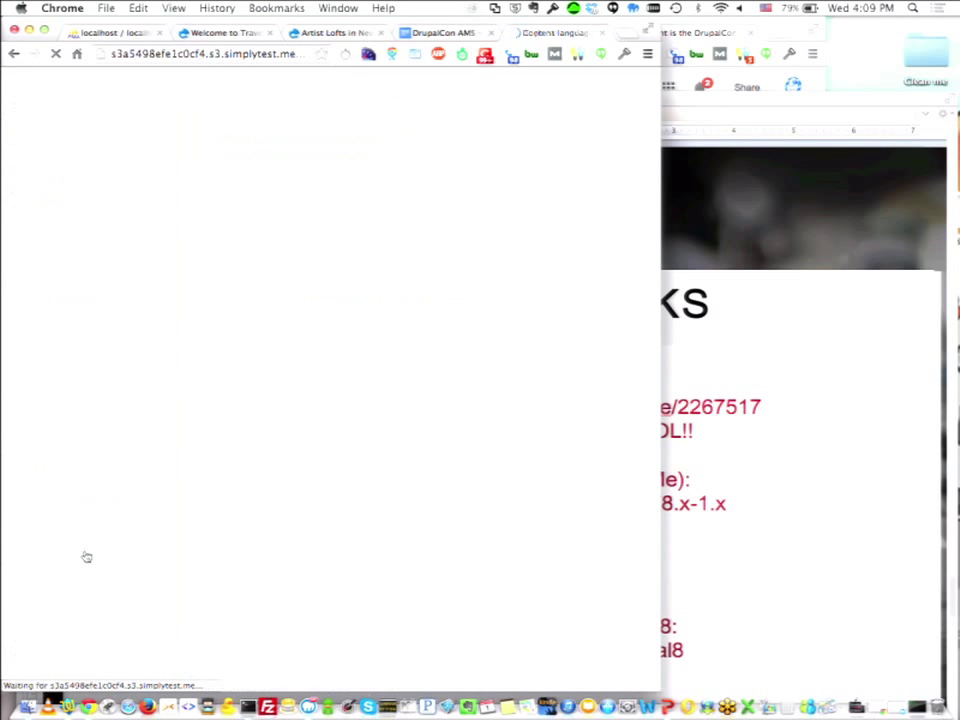
click(71, 524)
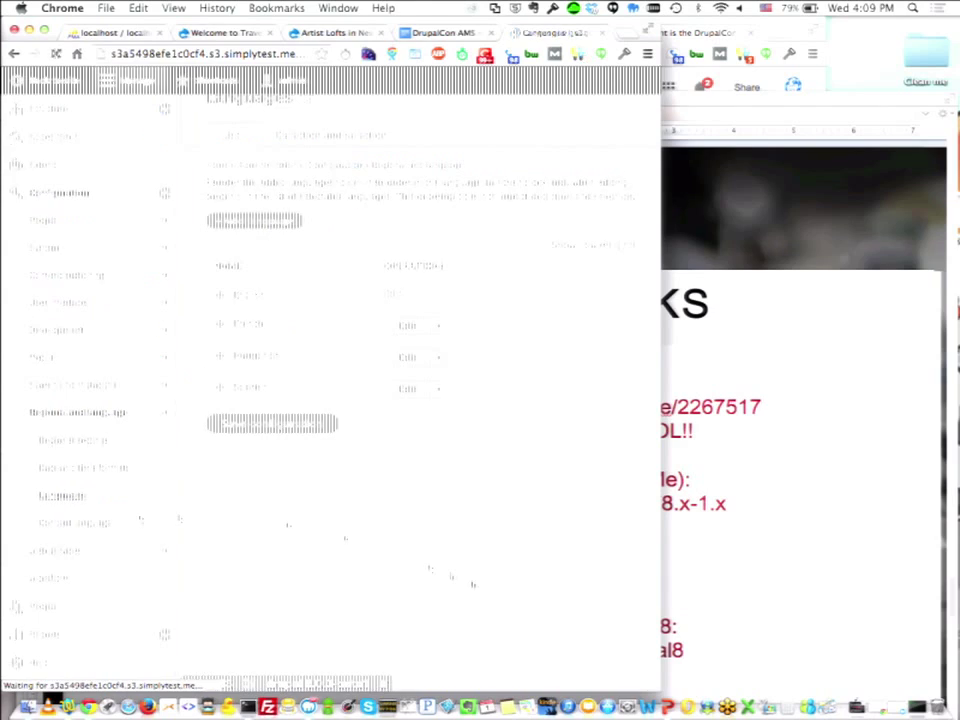
click(367, 166)
drag(657, 487, 887, 501)
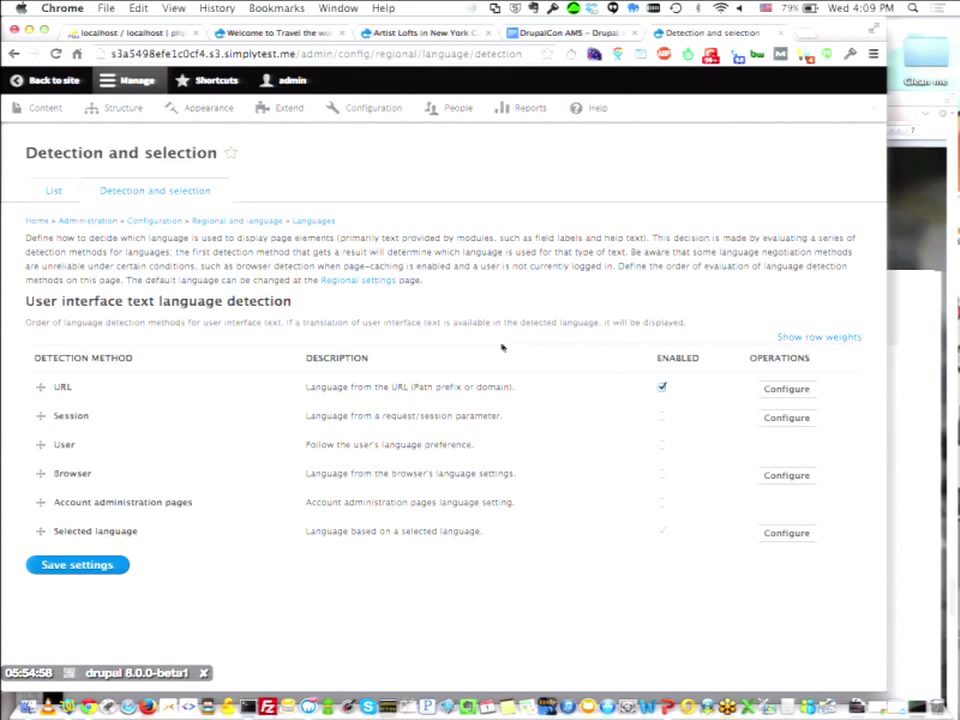
Compare the Domain and Path prefix options of the URL detection method, trying en as the English domain before returning to Path prefix.
click(785, 388)
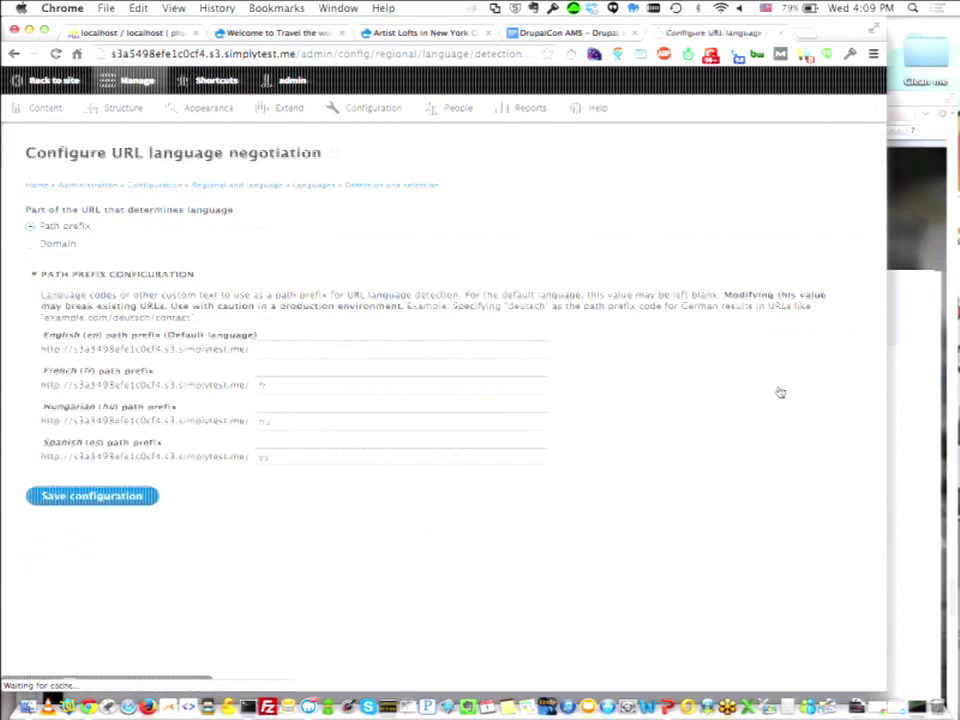
click(64, 249)
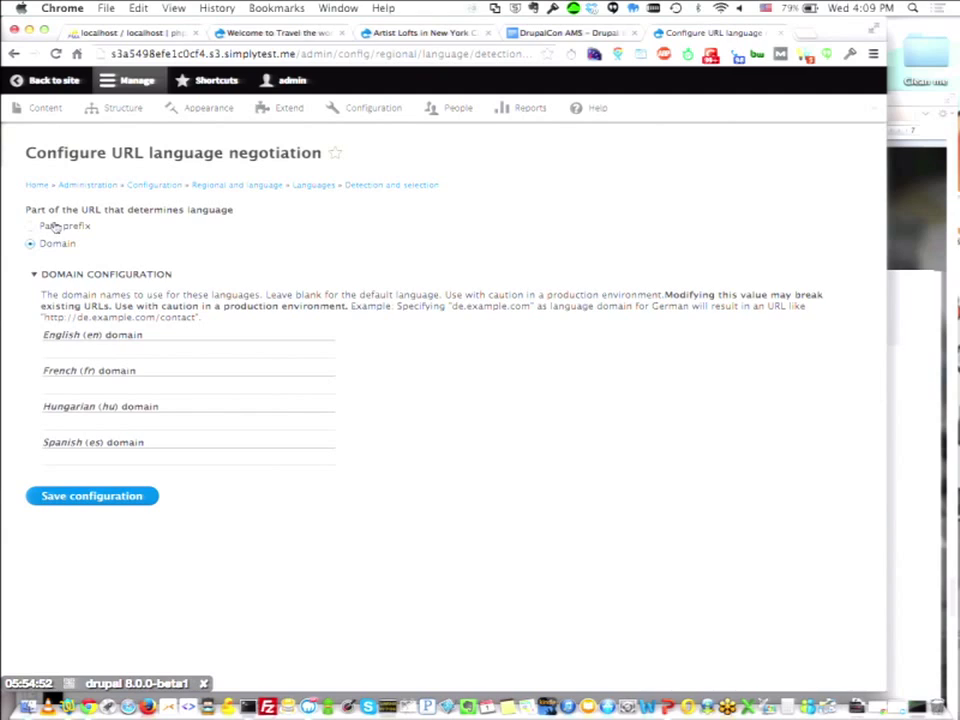
click(93, 355)
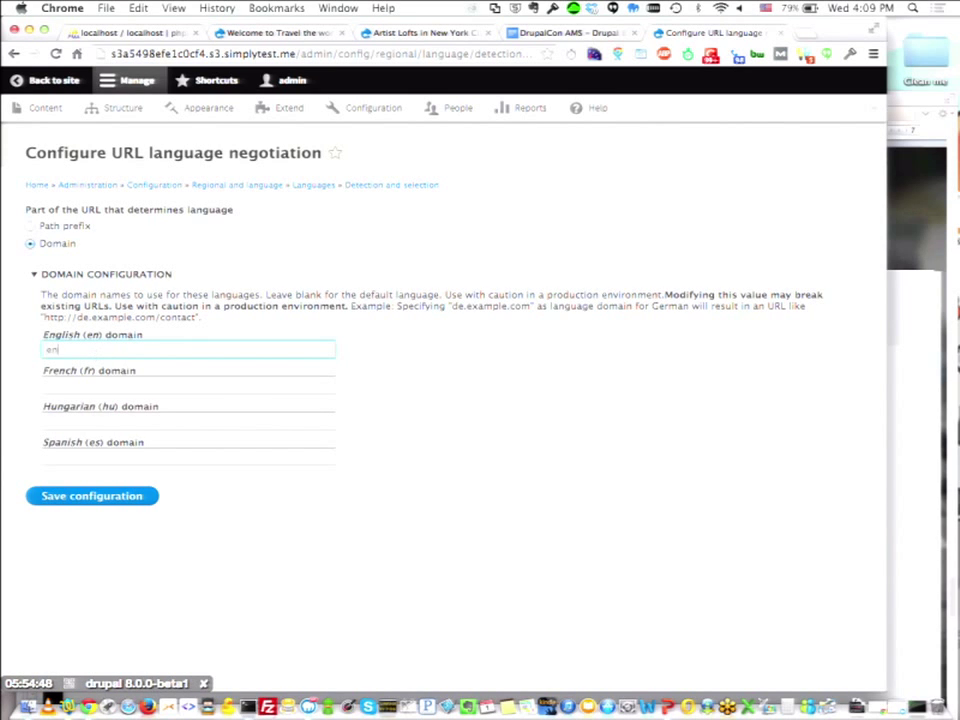
click(30, 226)
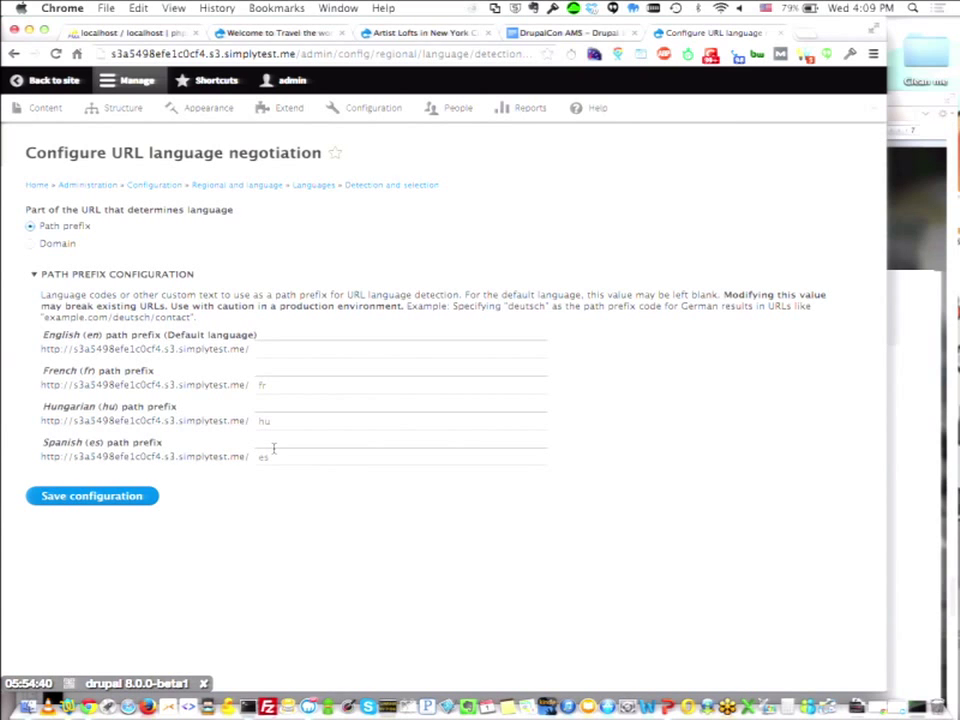
Save the URL language negotiation with the Path prefix option and return to Detection and selection.
click(130, 495)
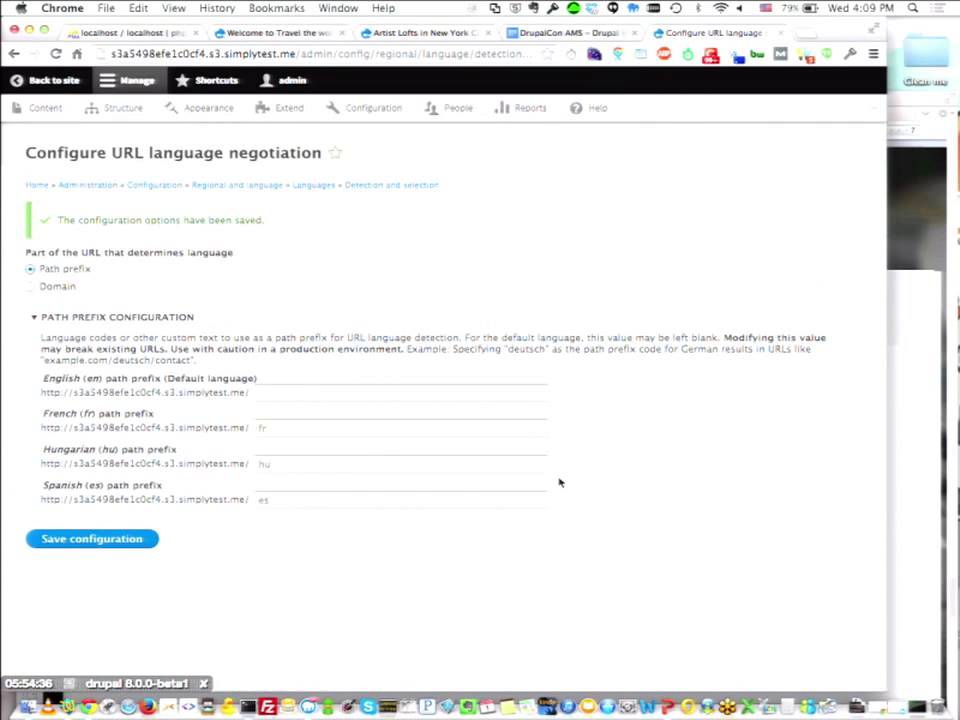
click(373, 190)
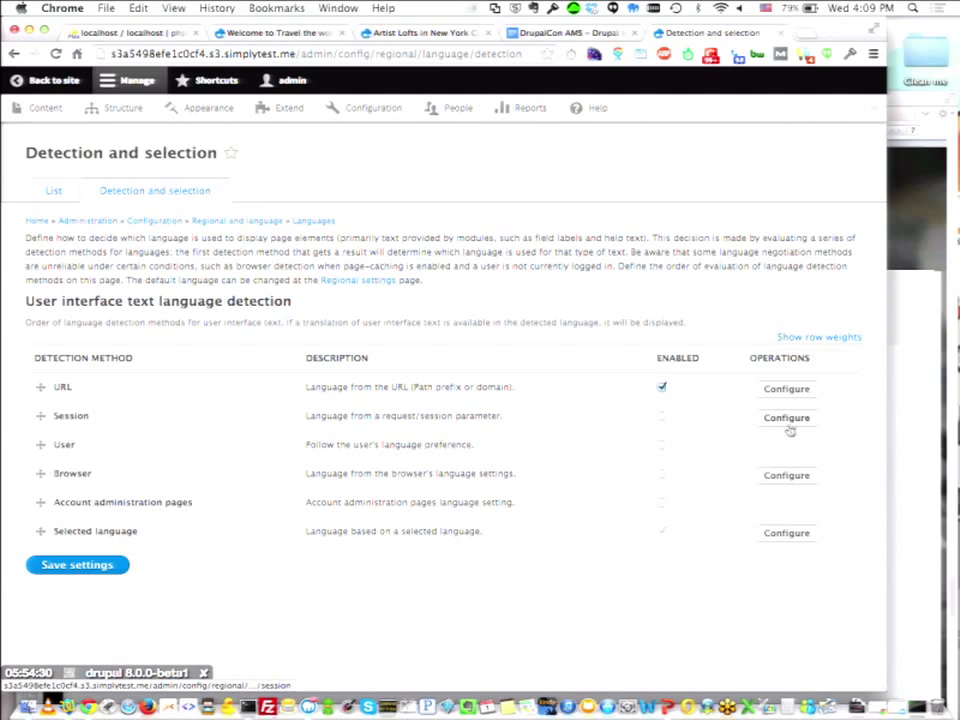
Review the Browser detection method's language code mappings and its form for adding a new mapping, and return to Detection and selection.
click(786, 476)
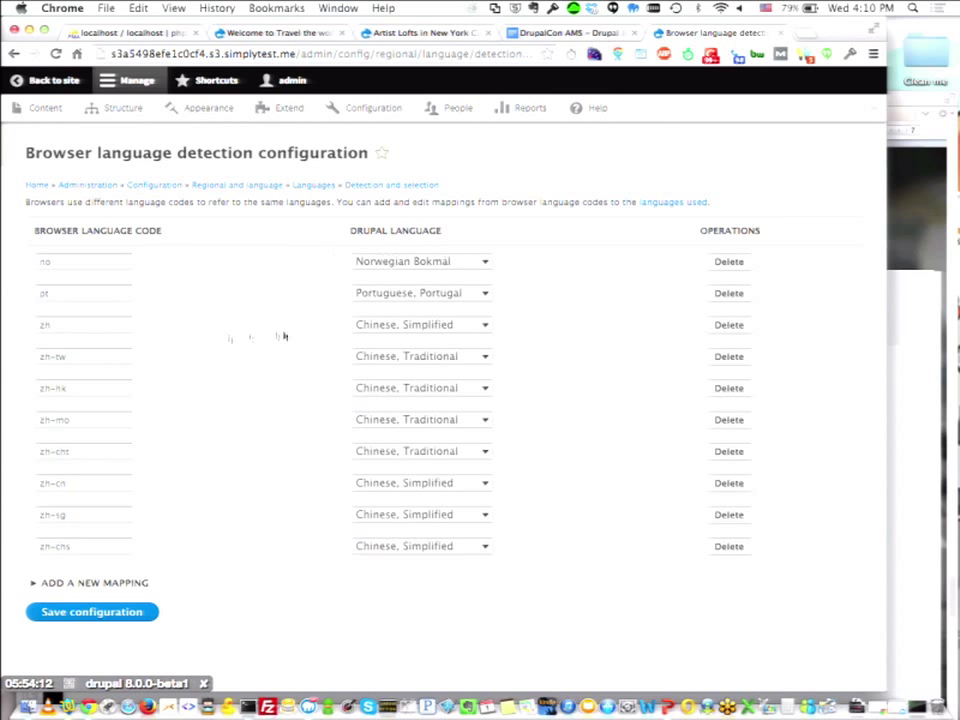
click(131, 588)
scroll(170, 530, down, 2)
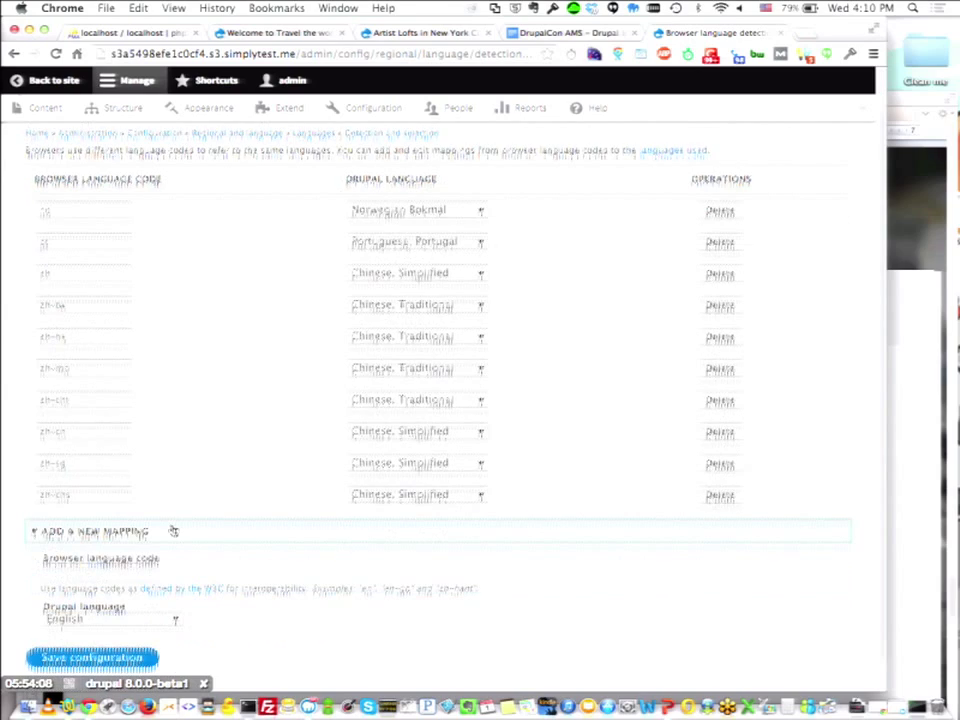
click(12, 54)
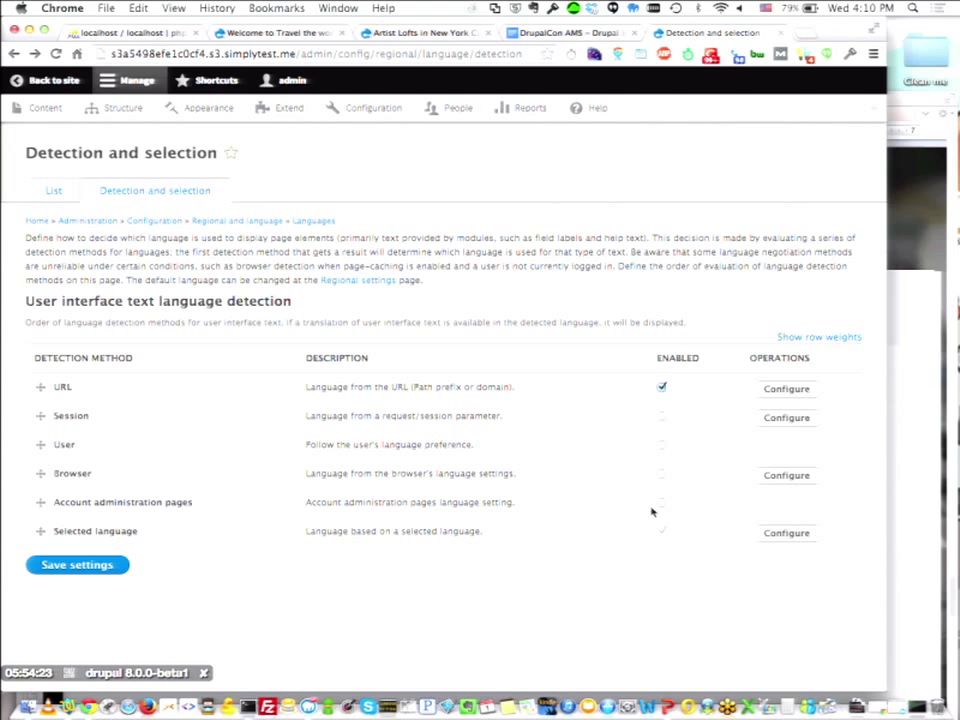
Review the fallback language choices of the Selected language detection method and return to Detection and selection.
click(779, 537)
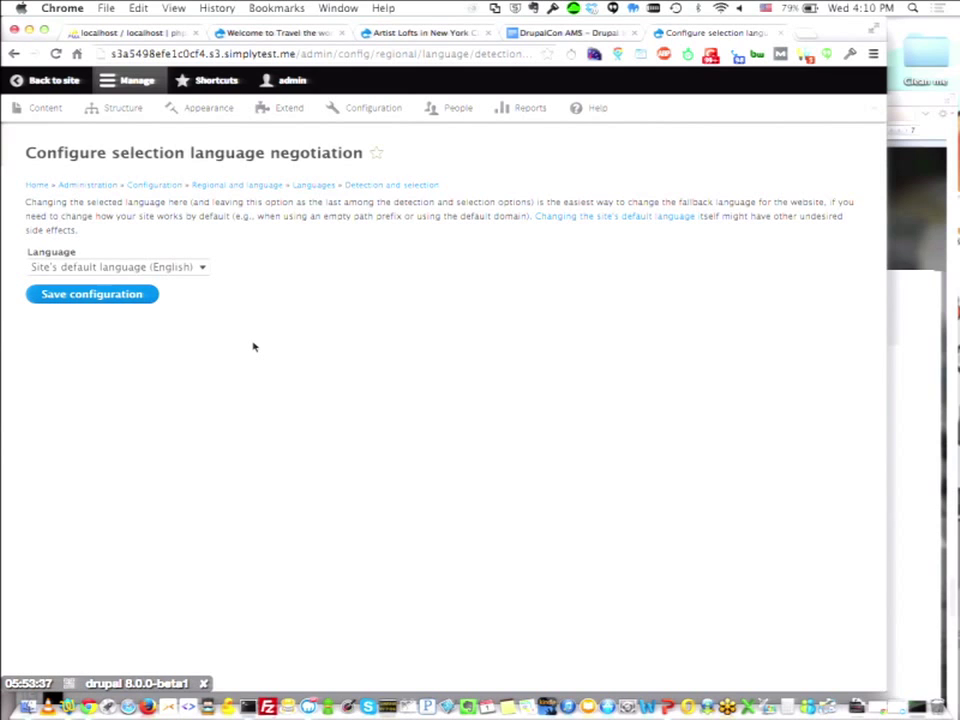
click(199, 267)
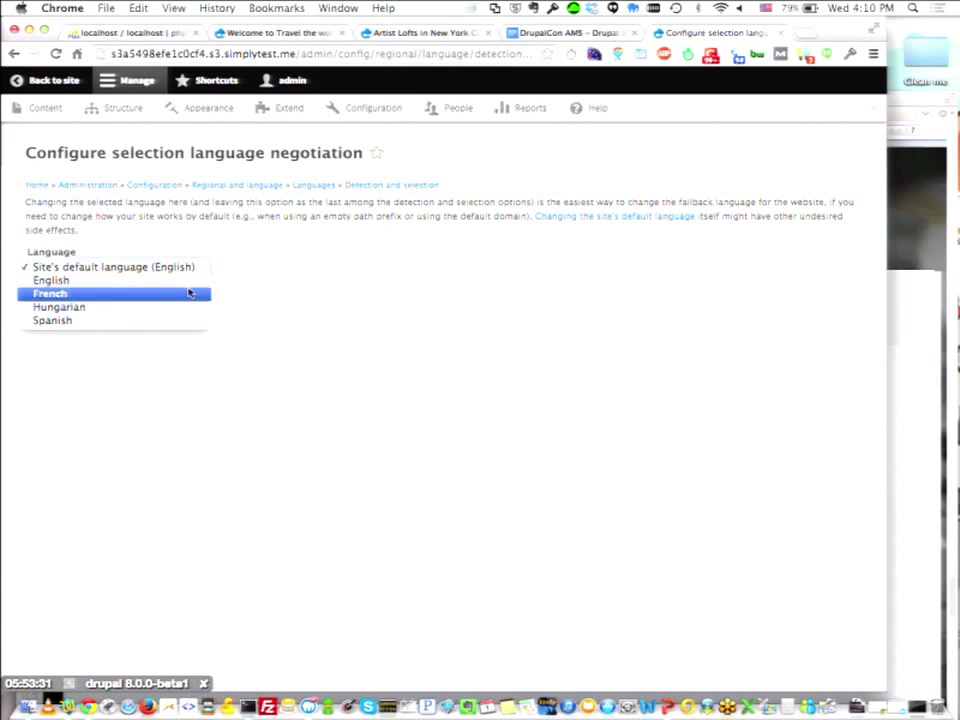
click(332, 291)
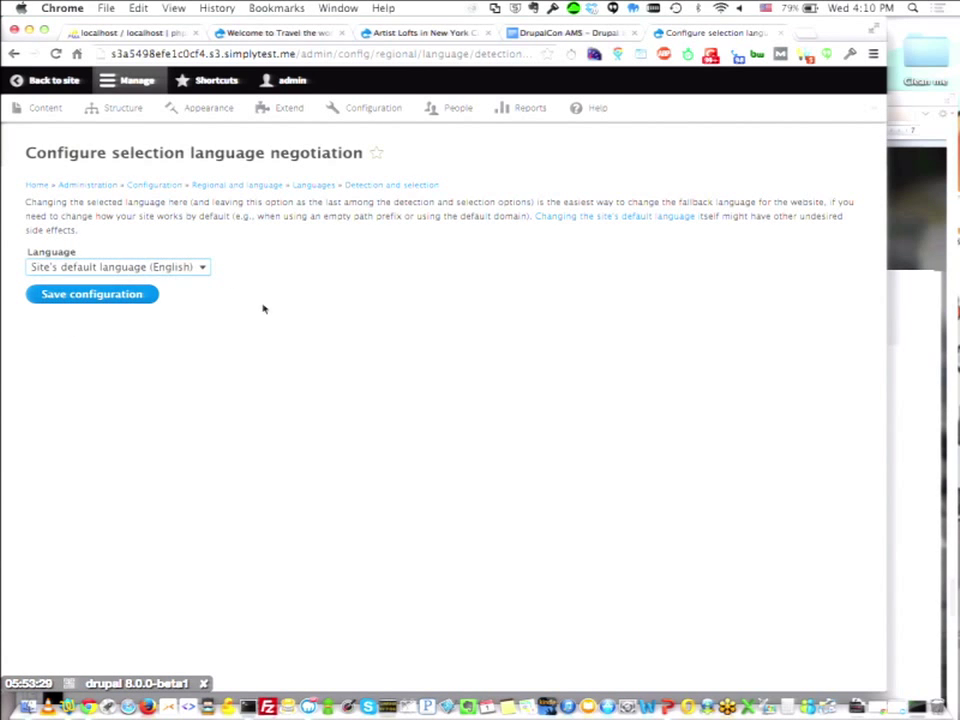
click(385, 186)
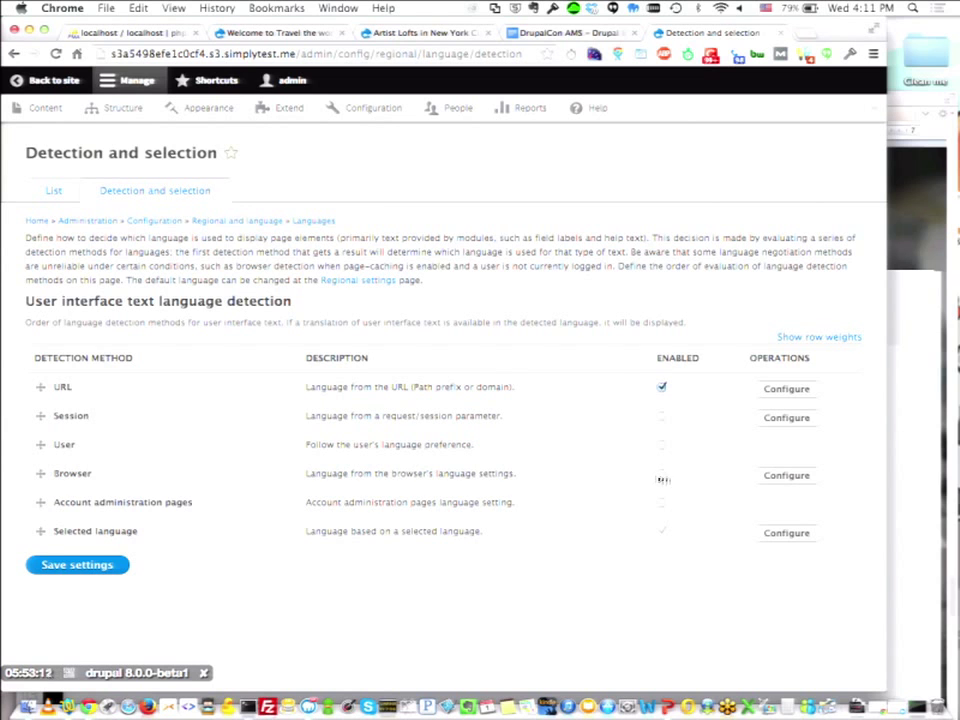
Open the Content language settings in the Regional and language section of the site configuration.
click(375, 109)
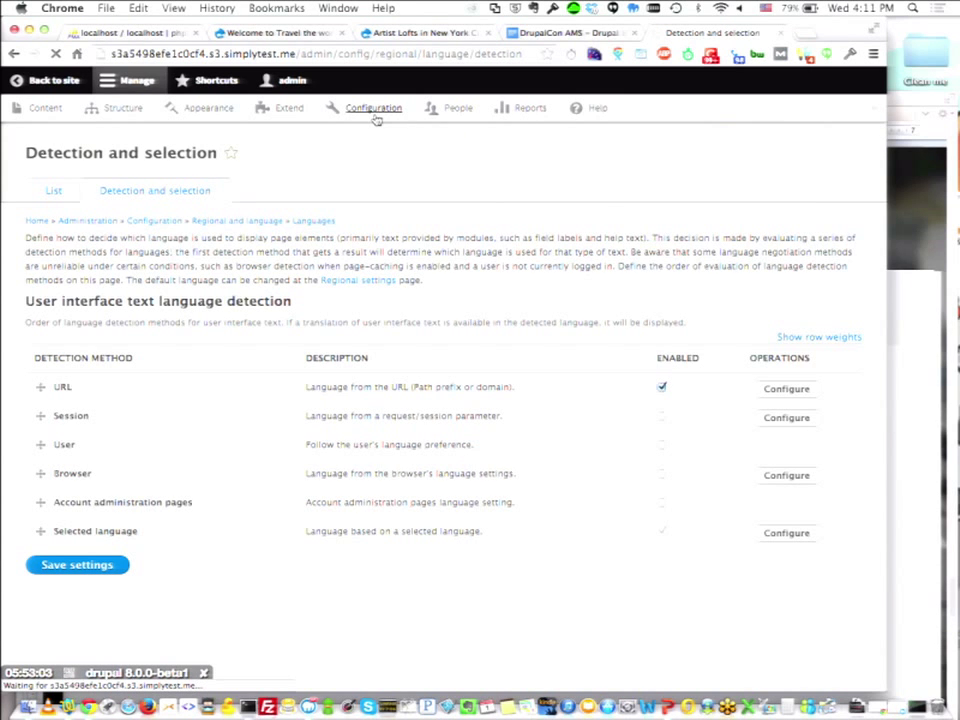
scroll(506, 296, down, 5)
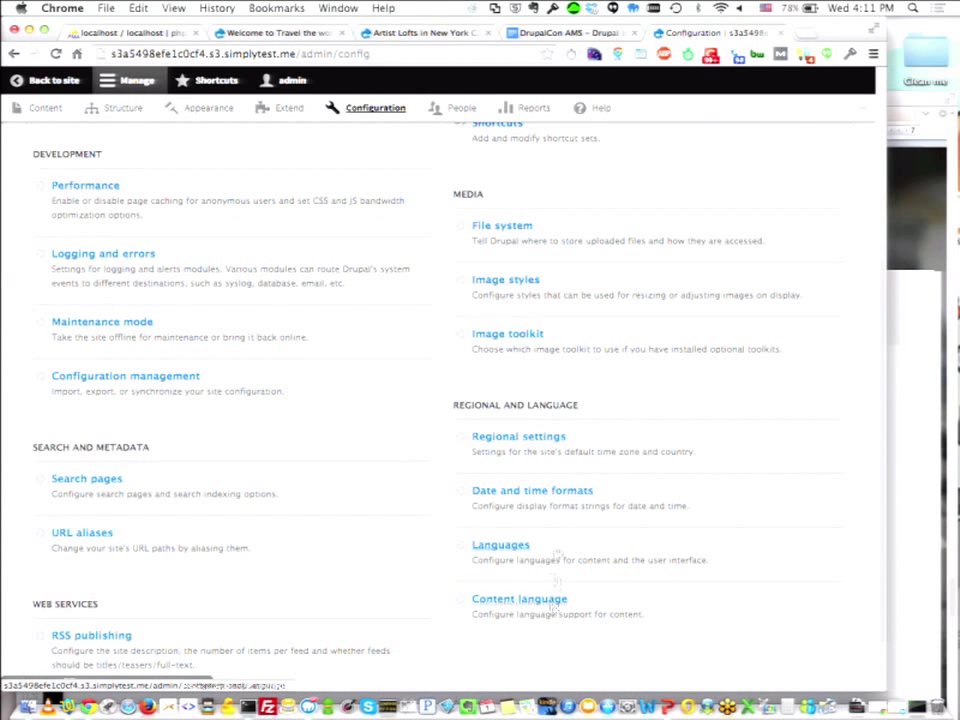
scroll(519, 615, down, 1)
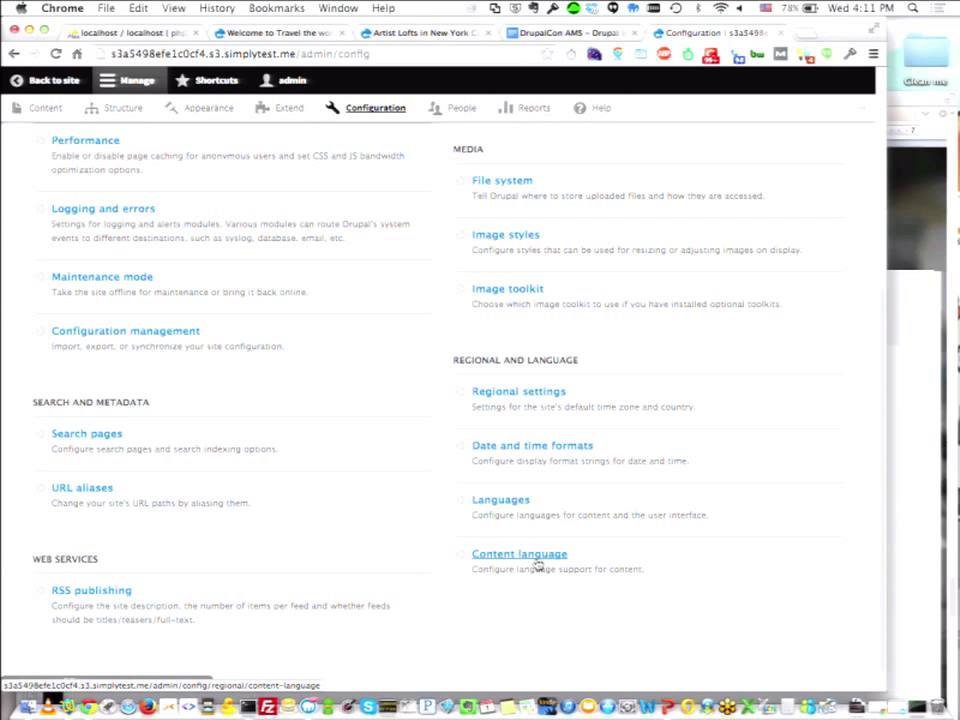
click(538, 566)
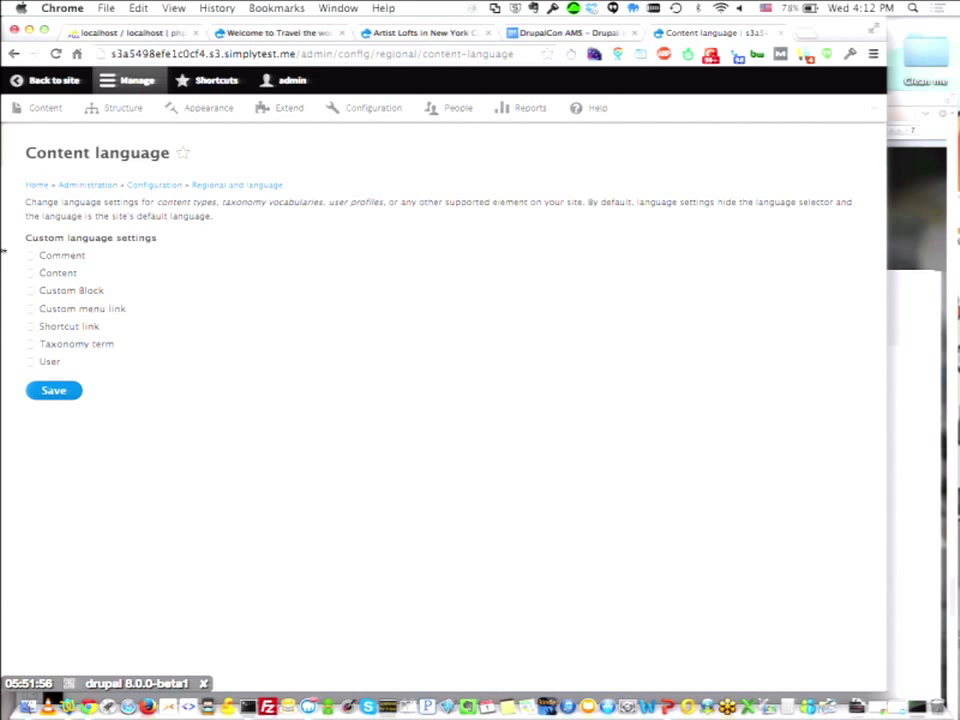
Turn on custom language settings for Content, Custom Block, Custom menu link, Shortcut link, User, Taxonomy term and Comment.
click(30, 275)
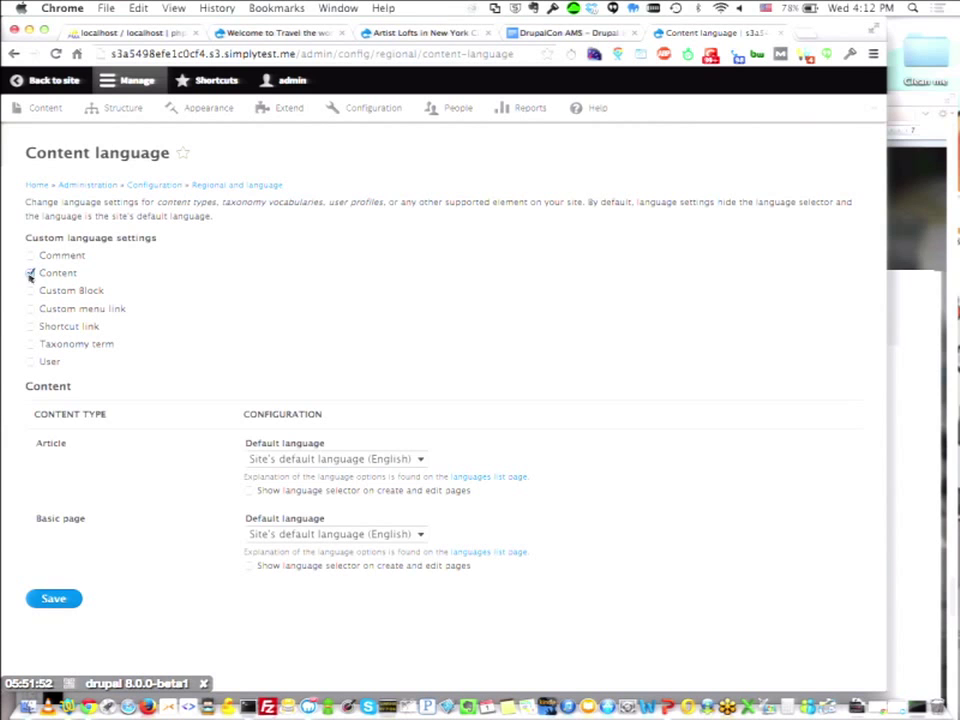
click(30, 274)
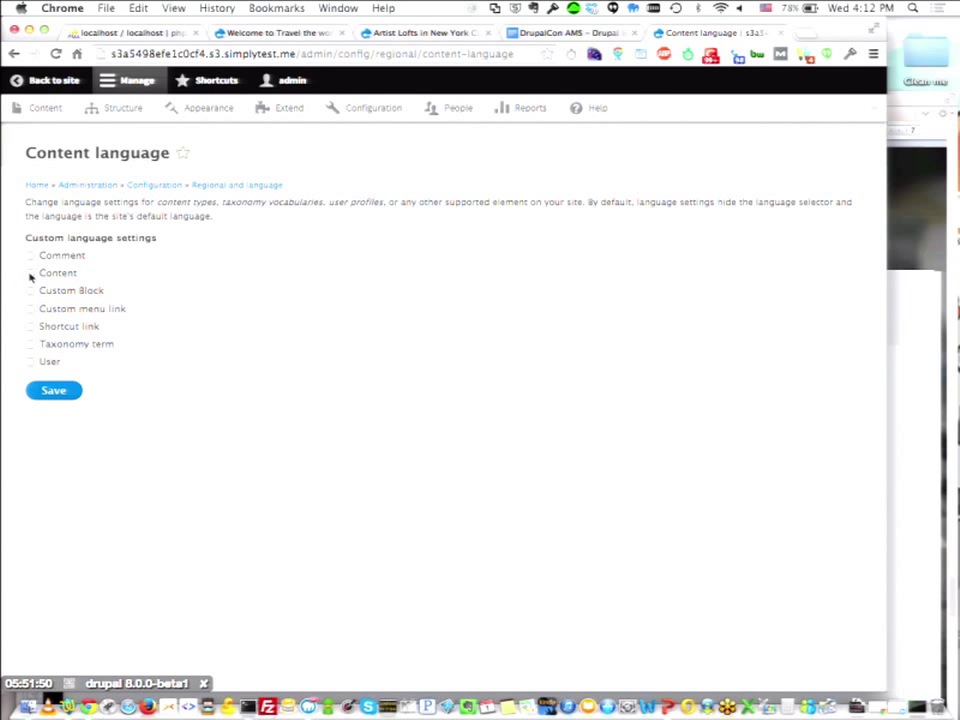
click(30, 274)
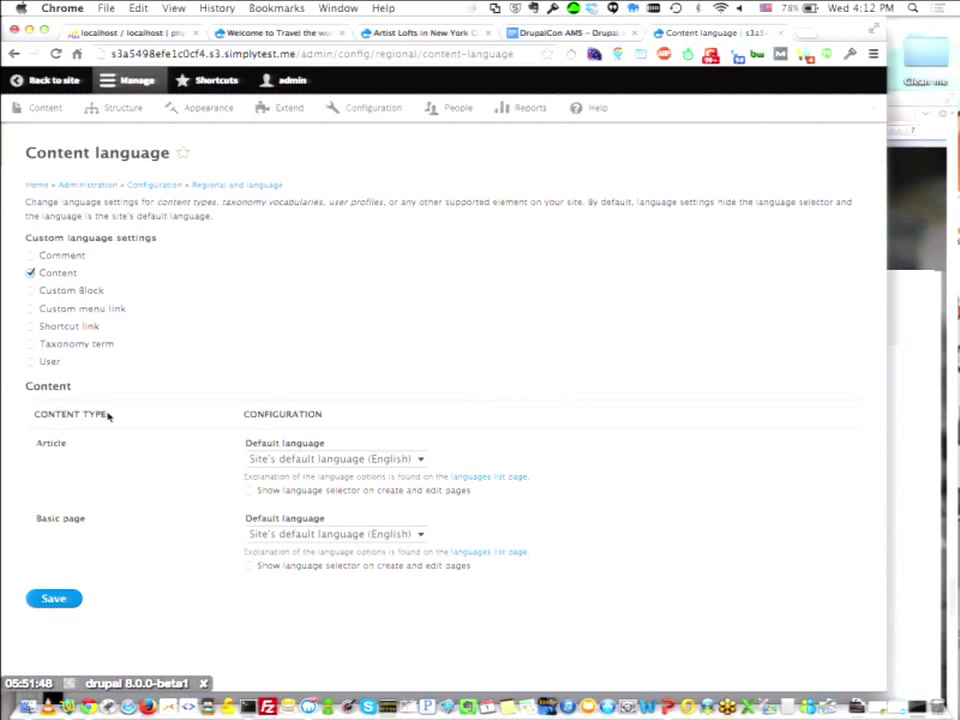
click(31, 290)
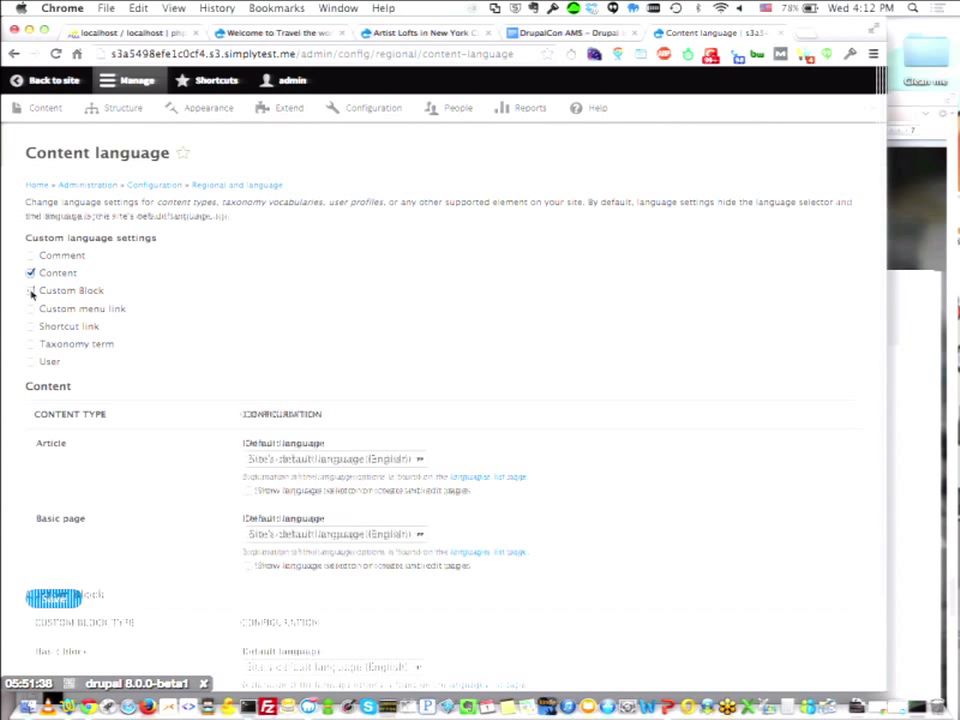
scroll(31, 291, down, 3)
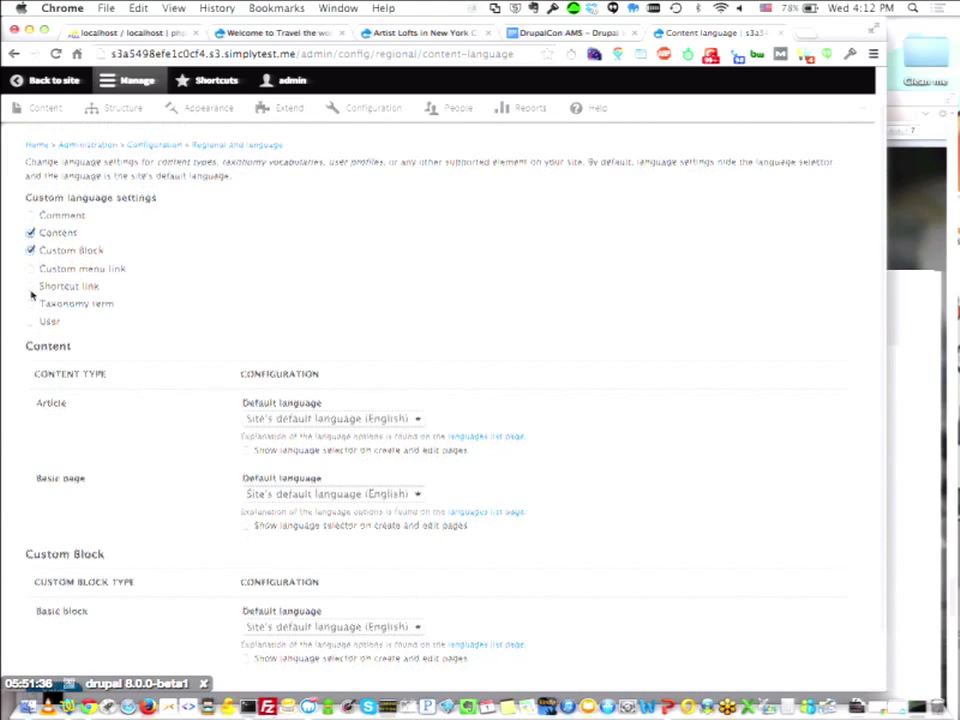
scroll(31, 293, up, 2)
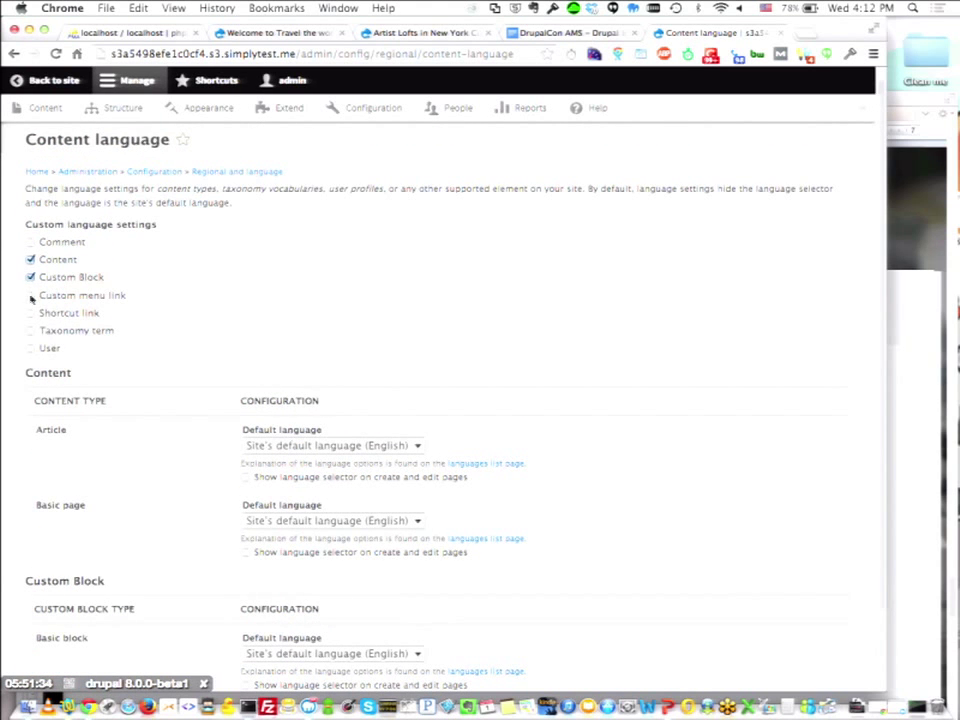
click(31, 297)
click(31, 313)
click(31, 348)
click(31, 330)
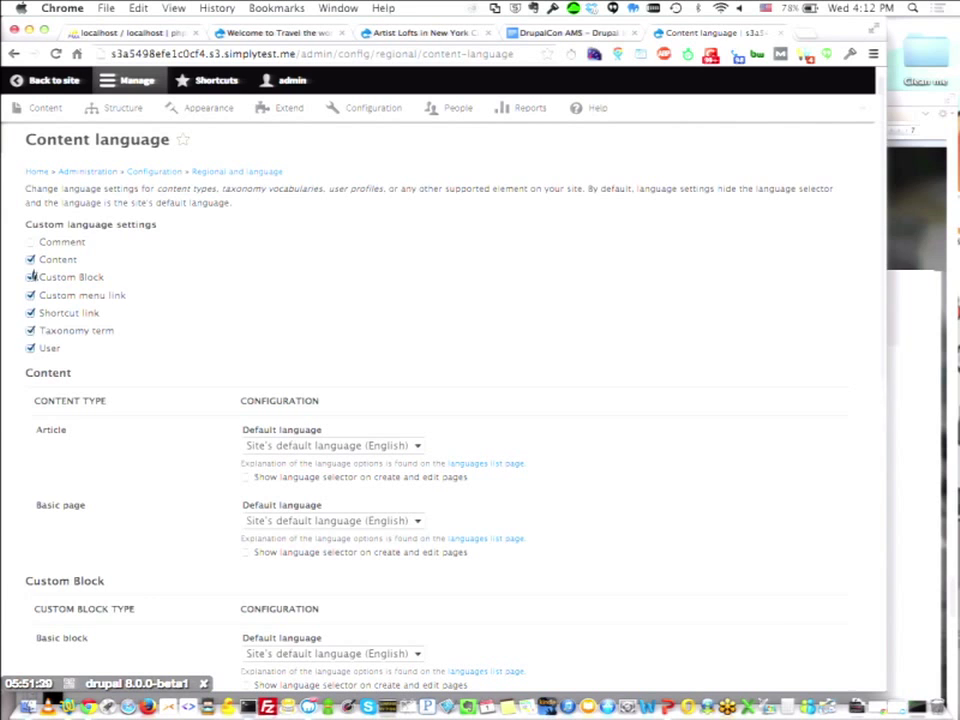
click(31, 243)
Look over the per-type language configuration and turn off the custom language settings for Comment.
scroll(249, 444, down, 15)
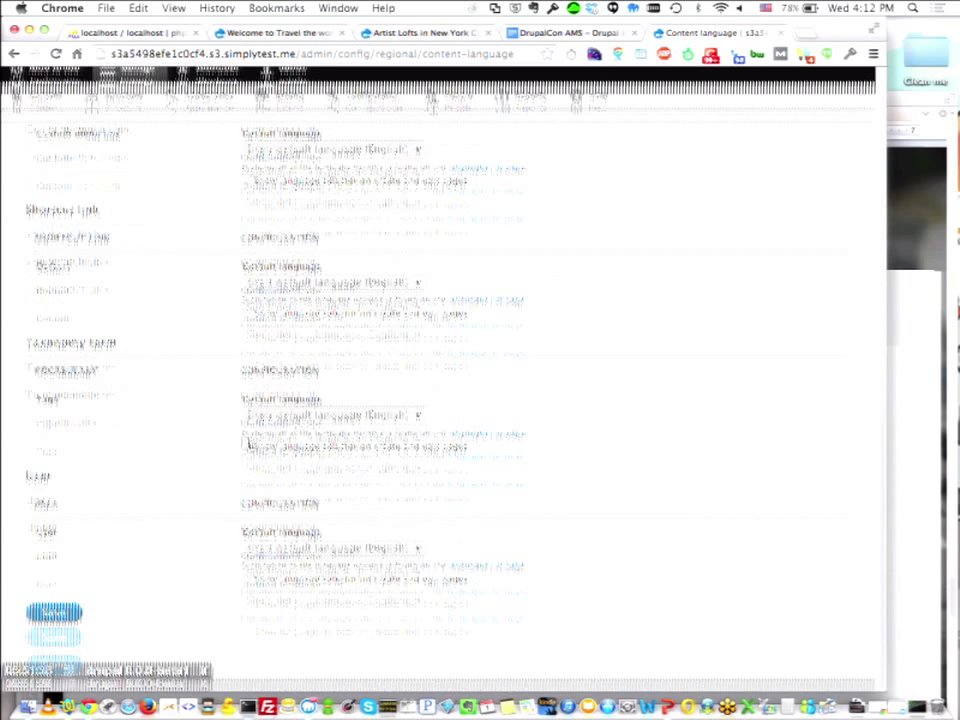
scroll(249, 444, up, 10)
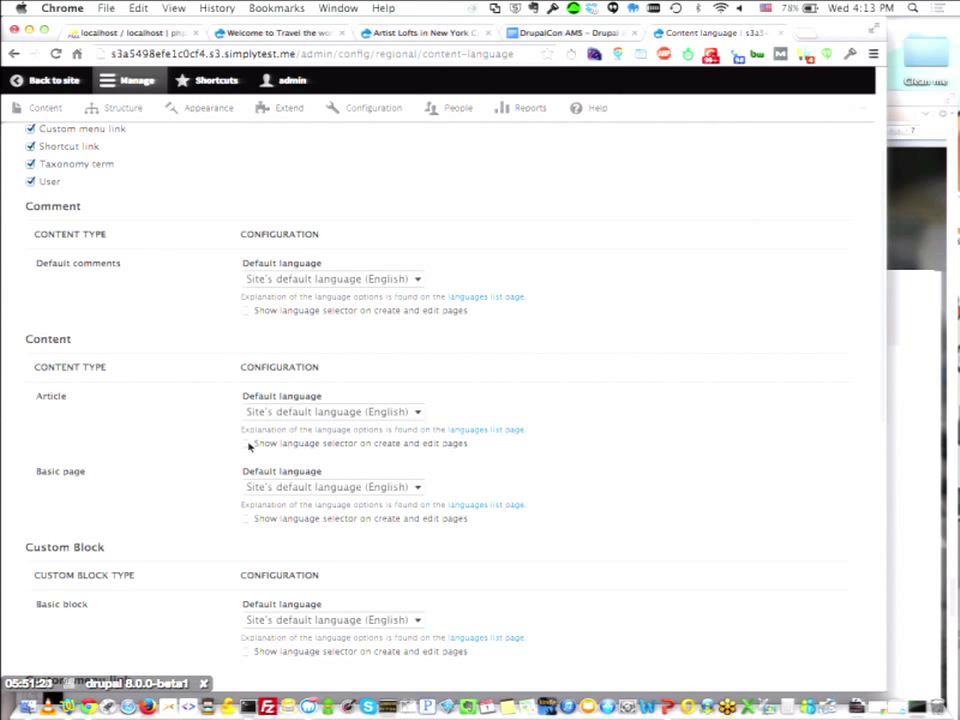
scroll(249, 446, up, 3)
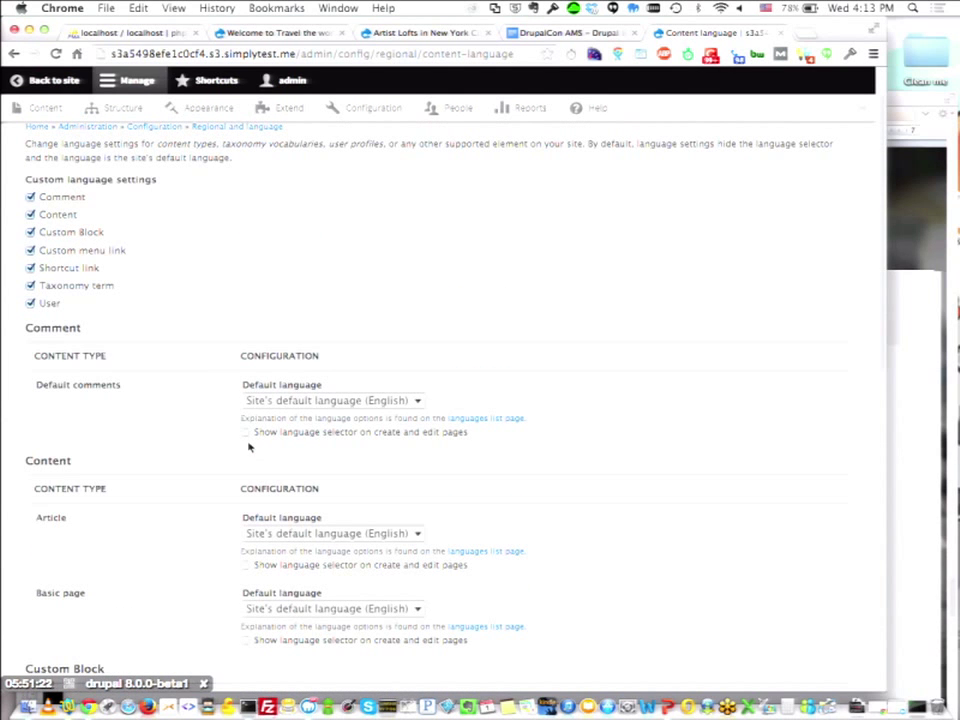
click(31, 199)
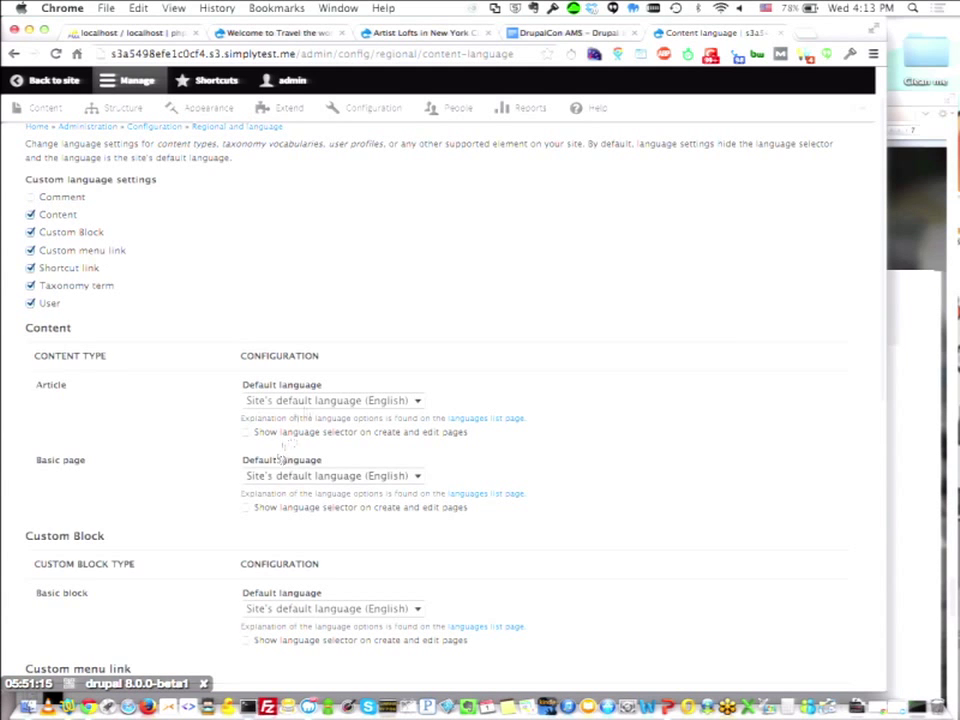
Set the Article default language to Current interface language and show its language selector on create and edit pages.
scroll(311, 523, down, 2)
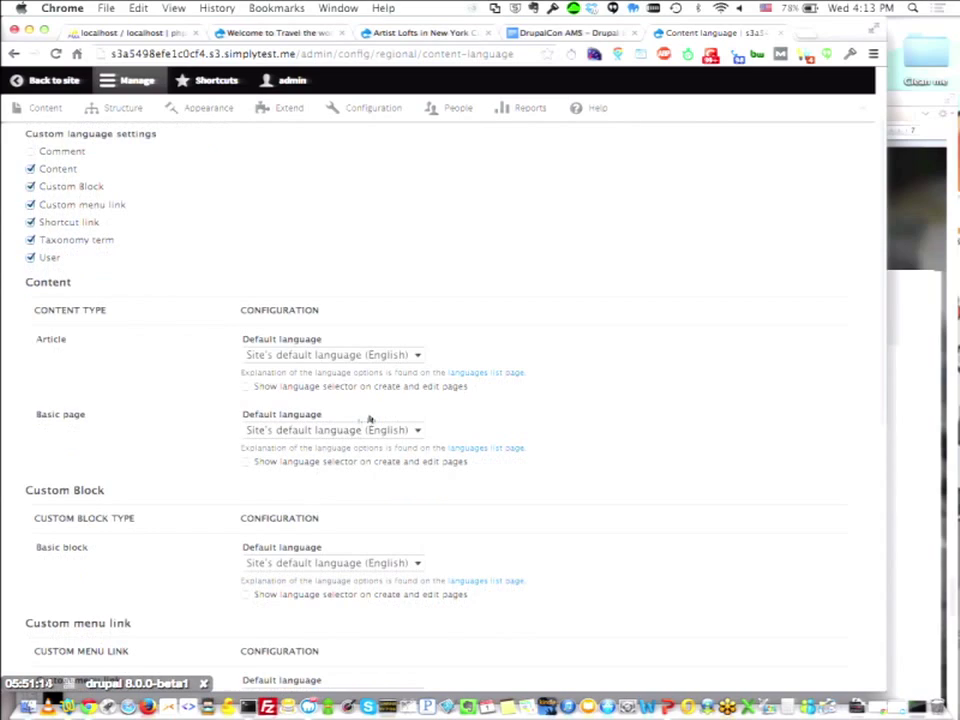
click(399, 356)
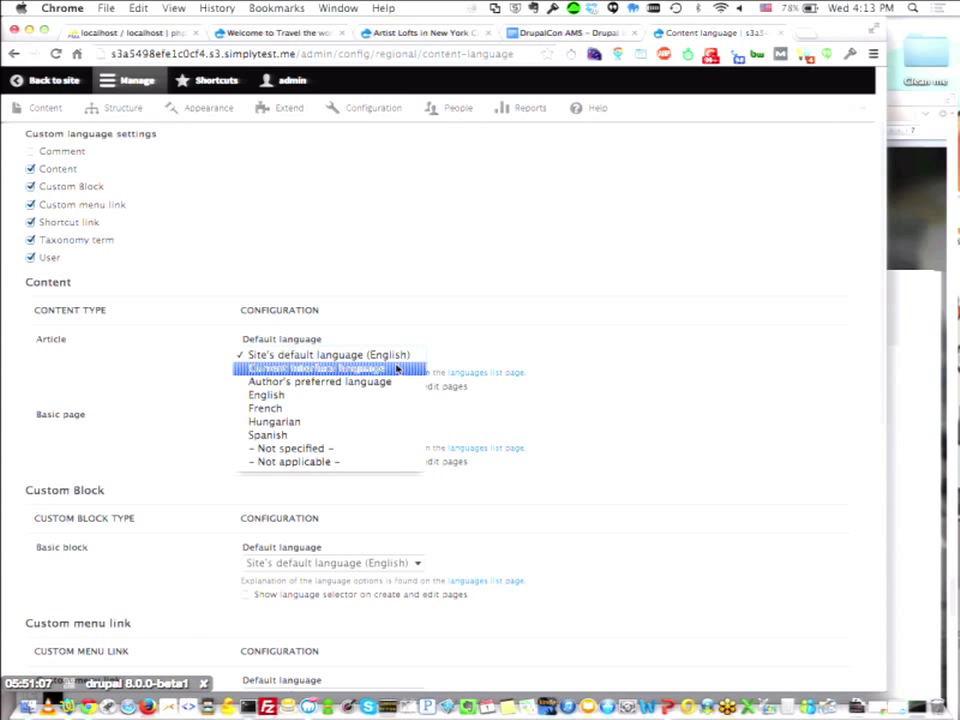
click(397, 369)
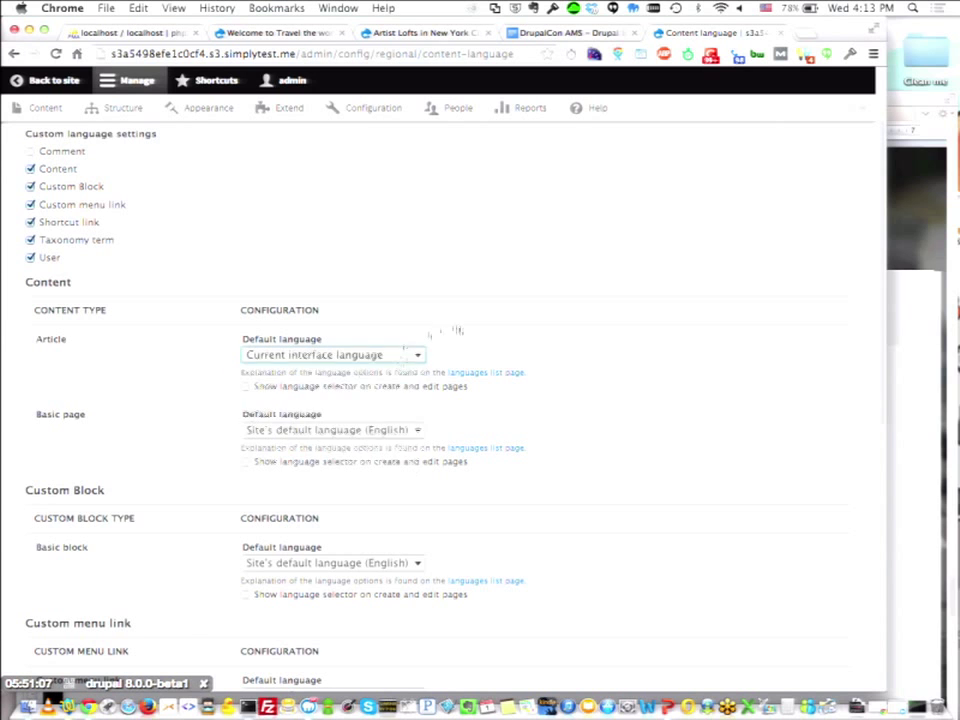
click(408, 394)
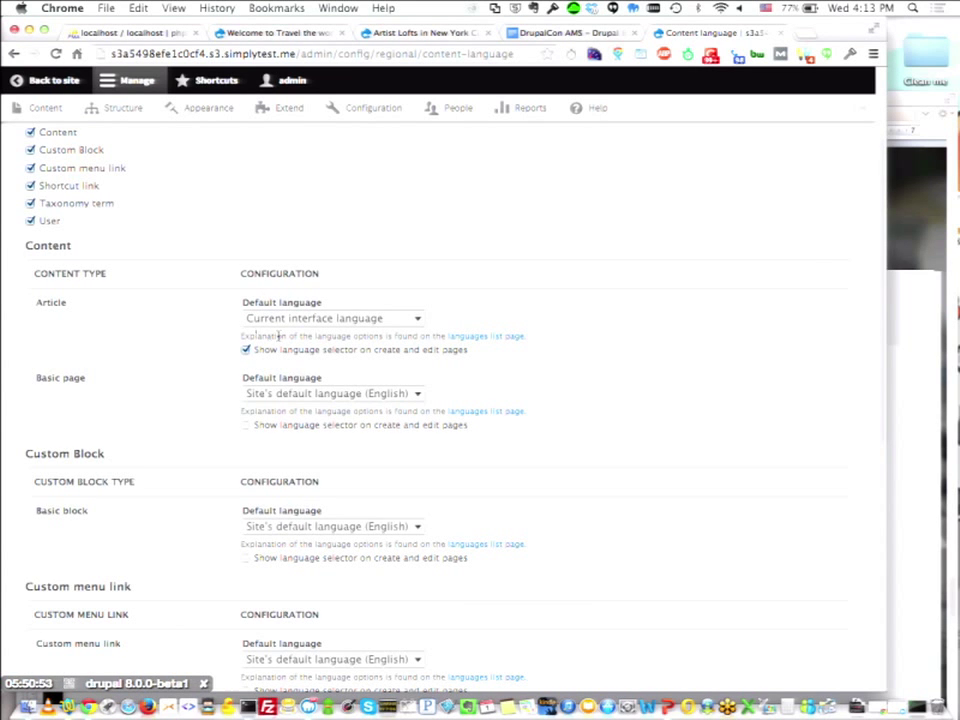
Add the Content language page to the Default shortcuts, remove it, add it again, and display the shortcuts list.
scroll(330, 530, down, 10)
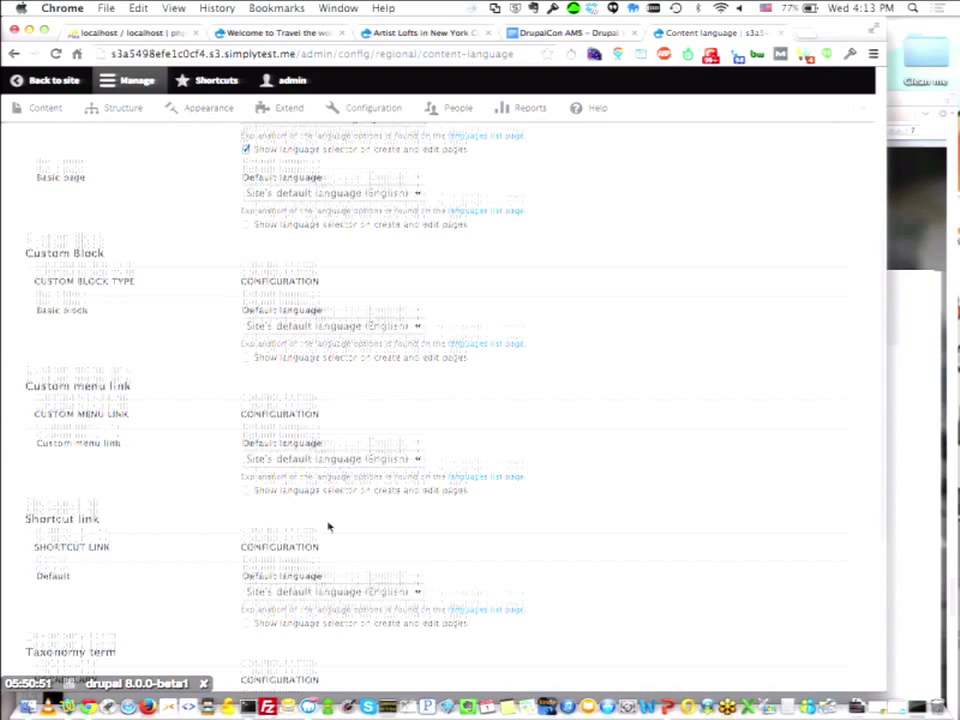
scroll(328, 527, up, 10)
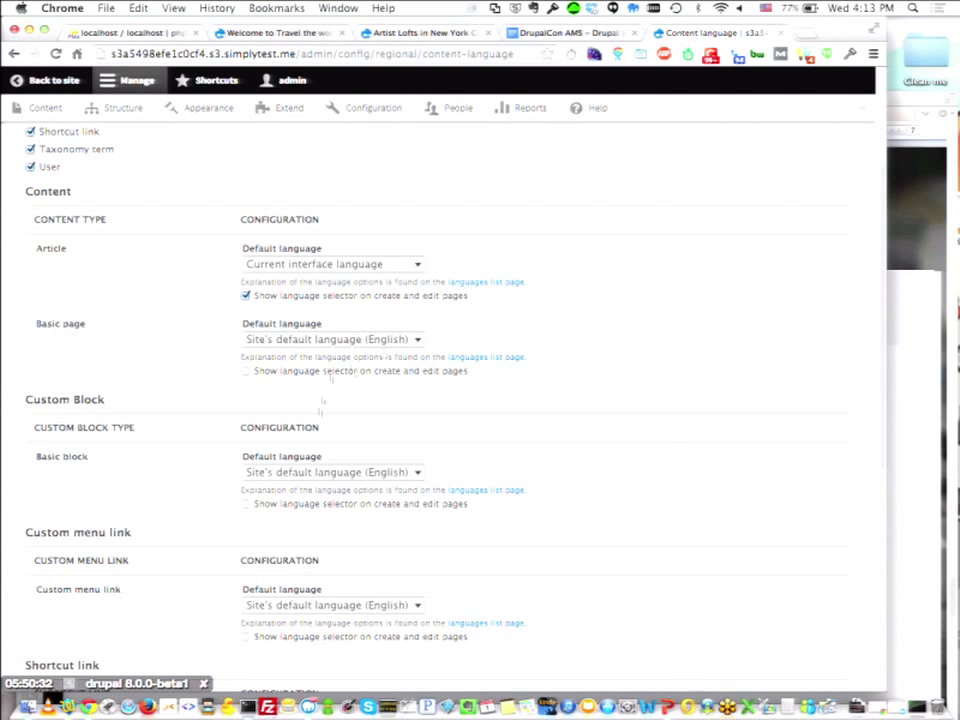
scroll(321, 440, down, 10)
scroll(321, 469, up, 10)
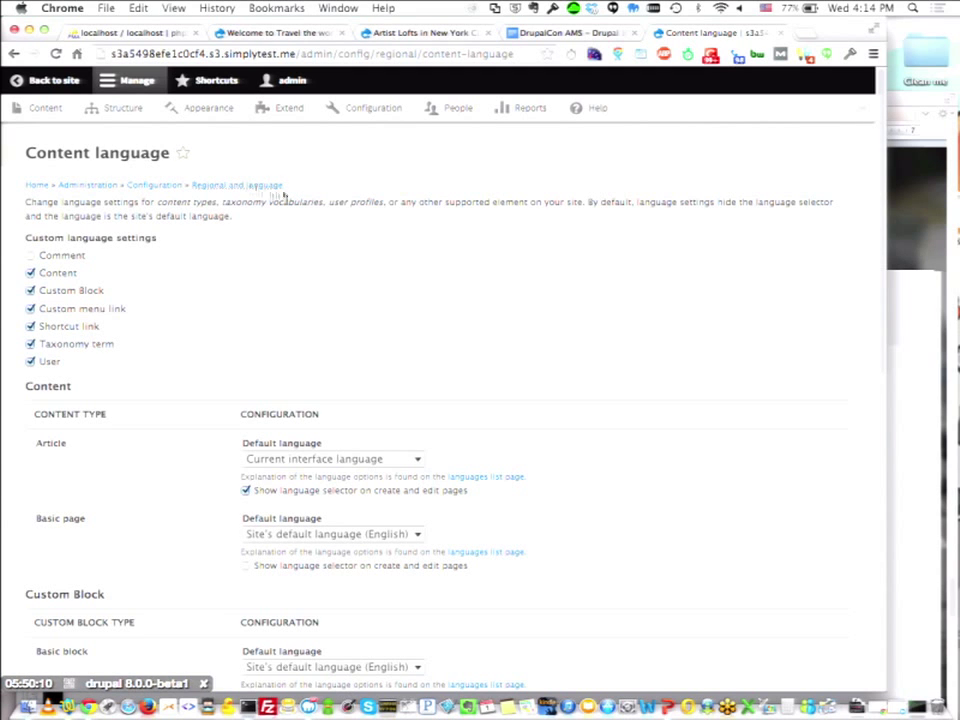
click(183, 155)
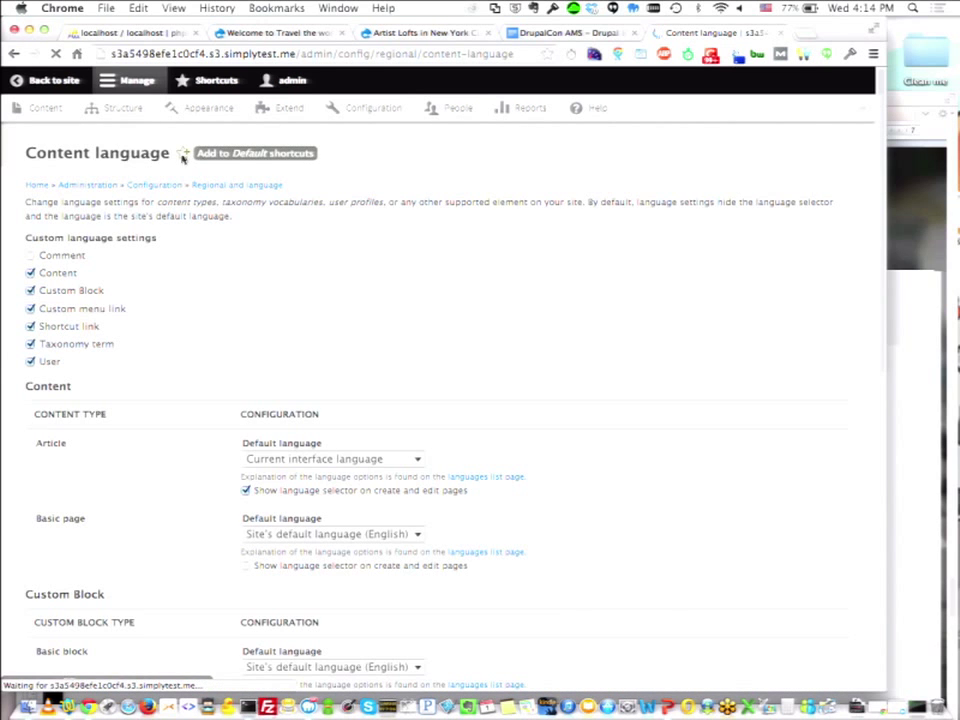
click(211, 152)
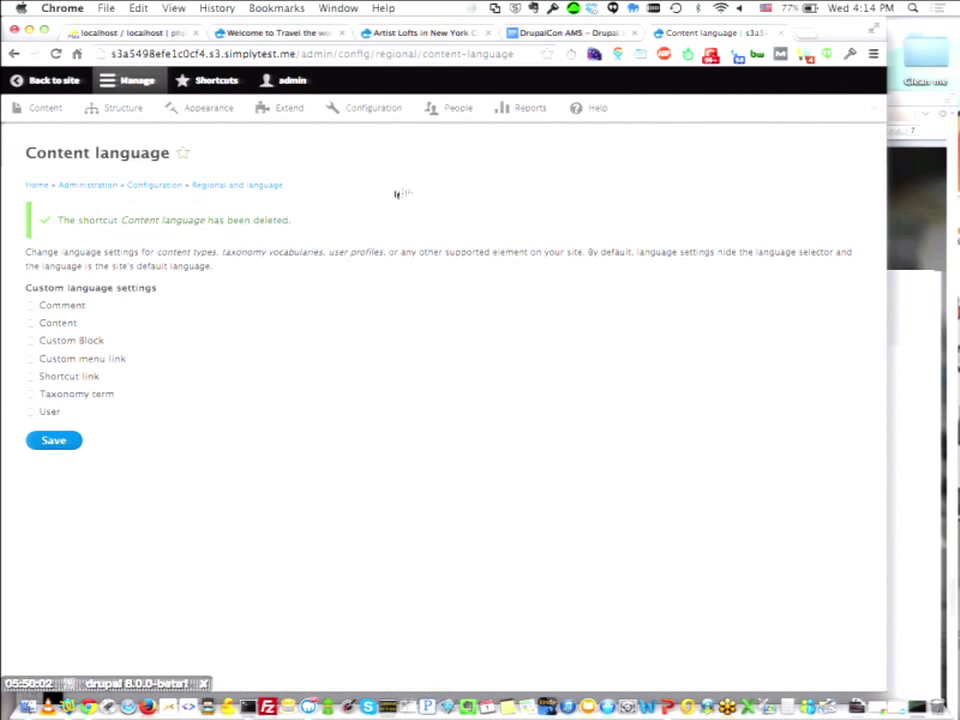
click(184, 157)
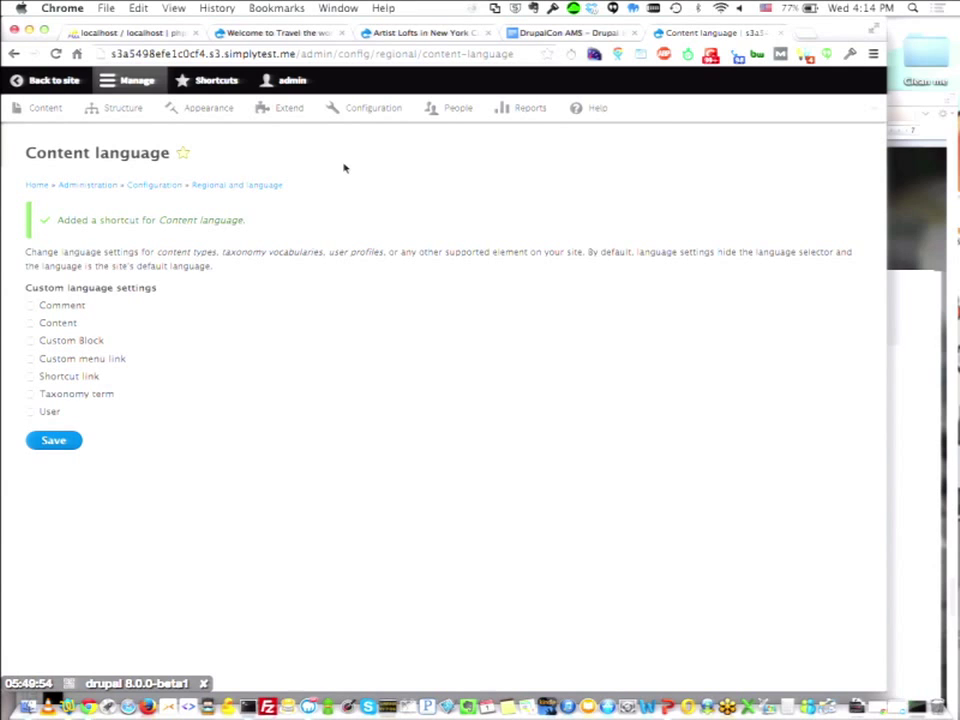
click(210, 80)
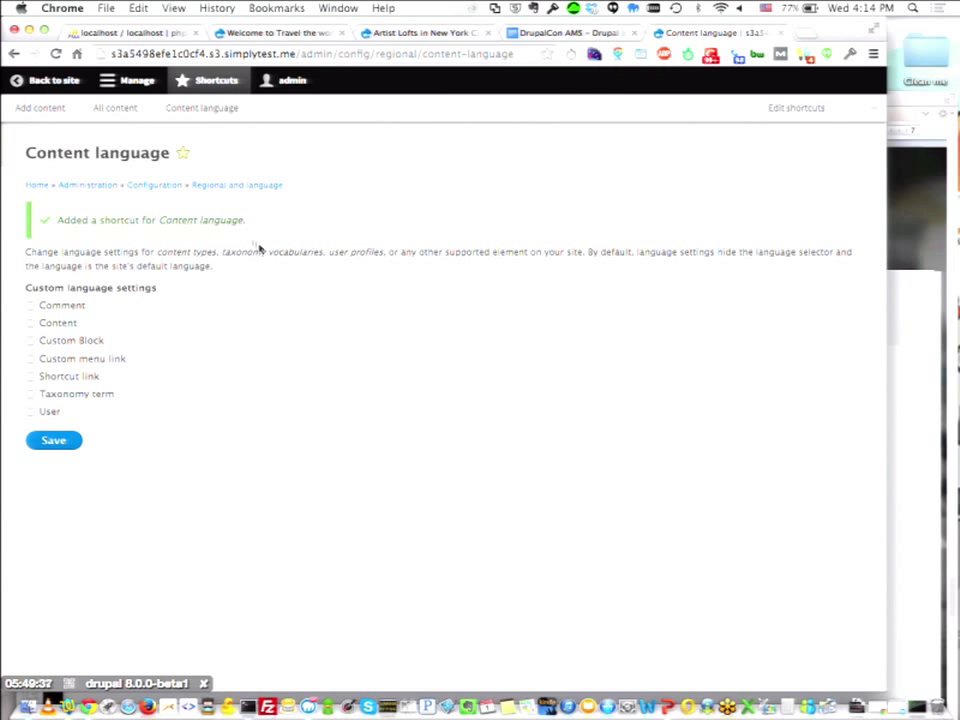
Look over the block layout page under Structure and open the custom block library.
click(140, 80)
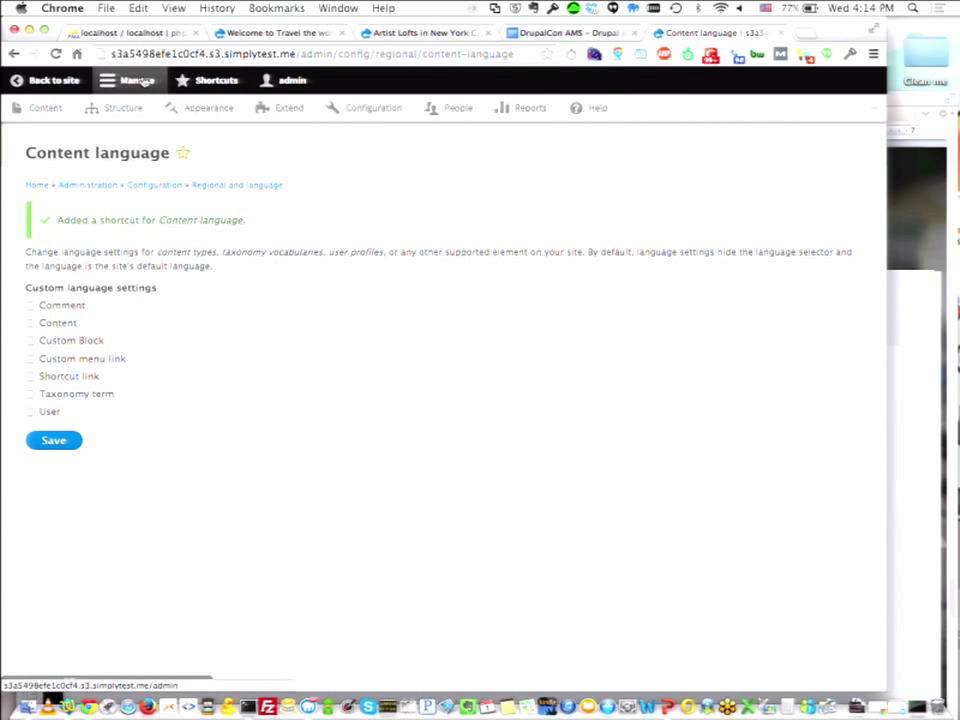
click(125, 108)
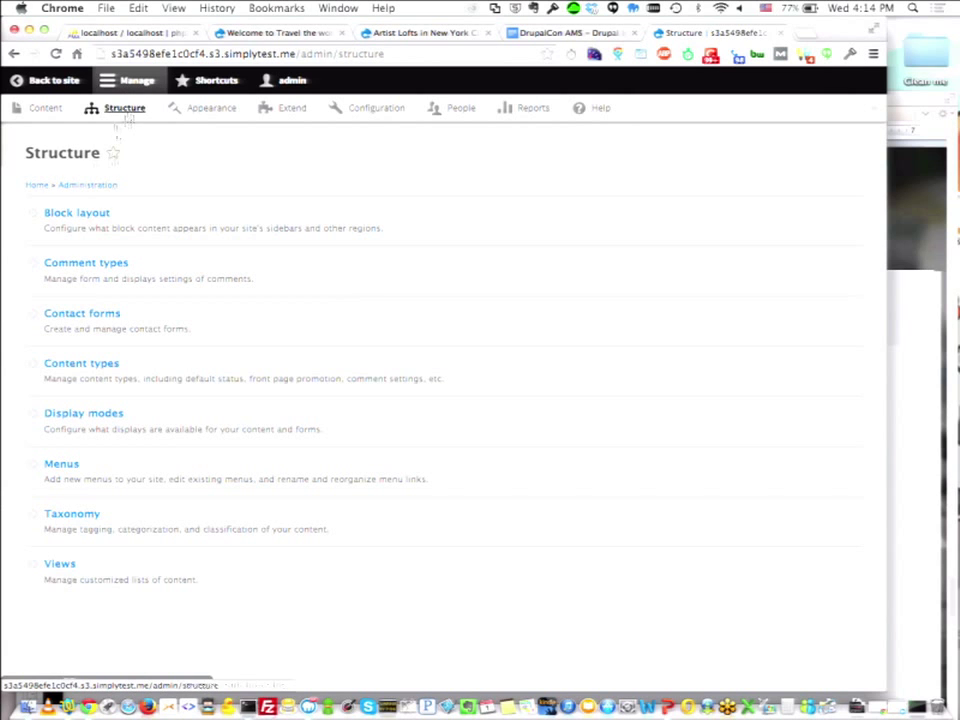
click(92, 213)
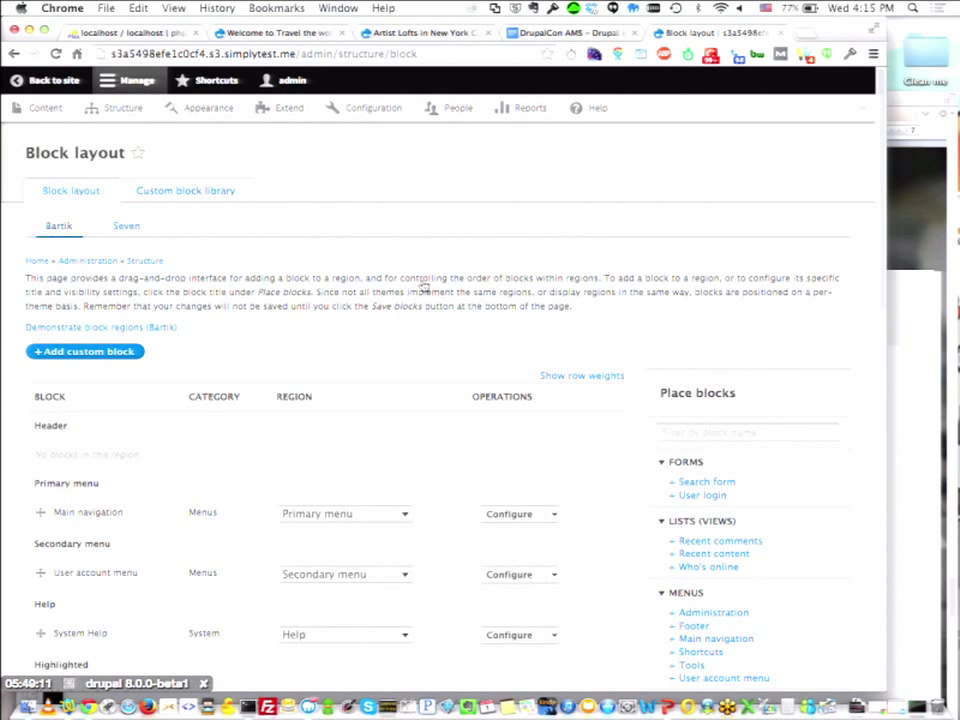
scroll(537, 318, down, 3)
scroll(537, 318, up, 2)
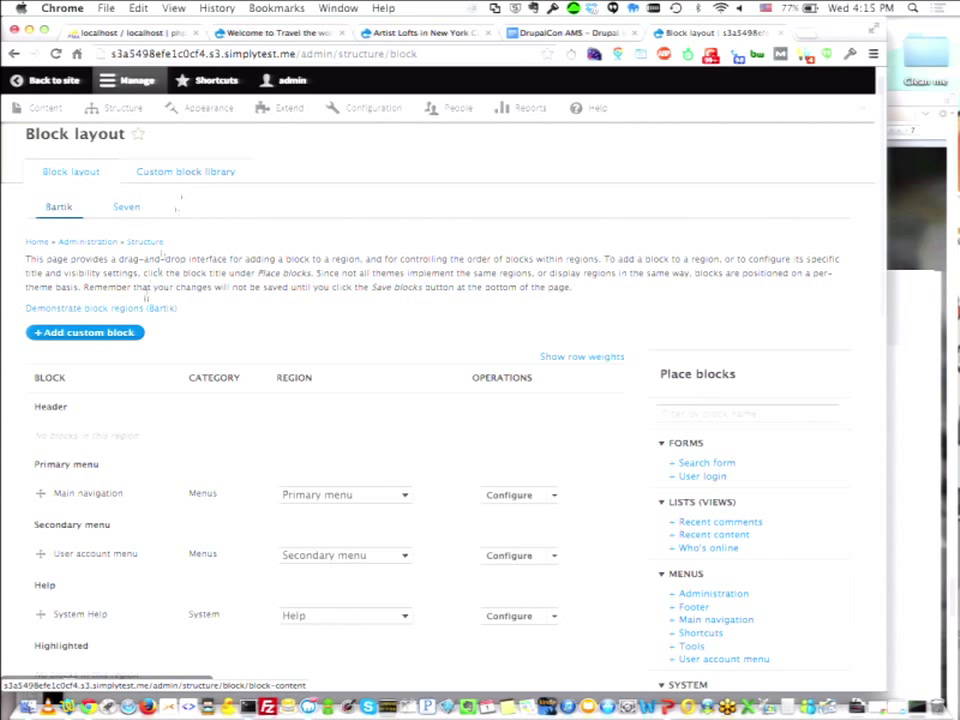
click(188, 171)
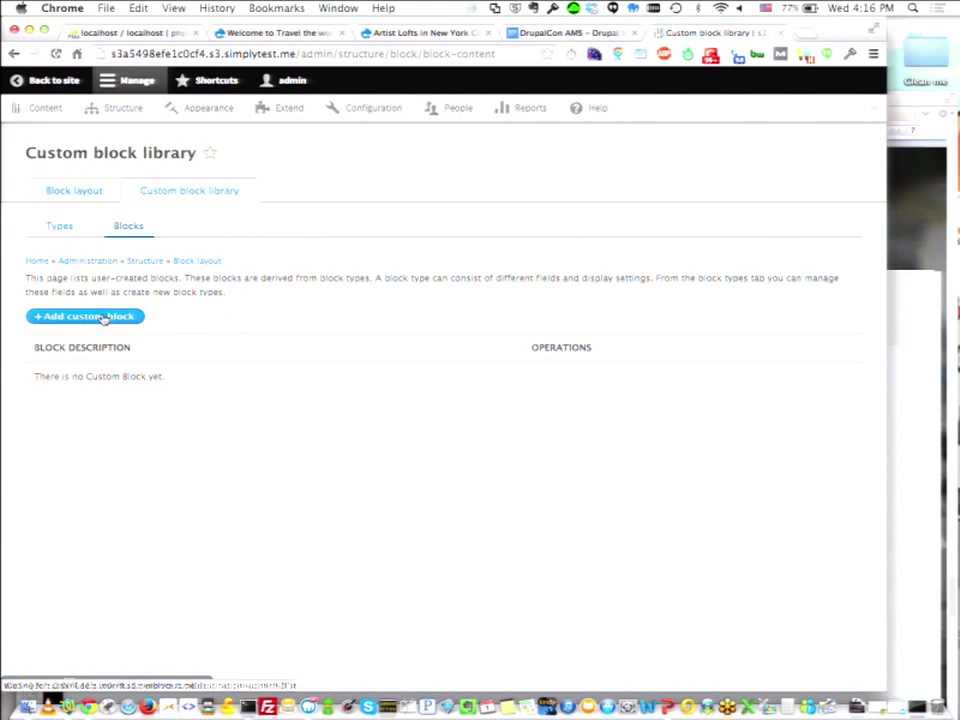
Create a custom block with the description "Explore with us" and the body text "Explore with us body!".
click(101, 317)
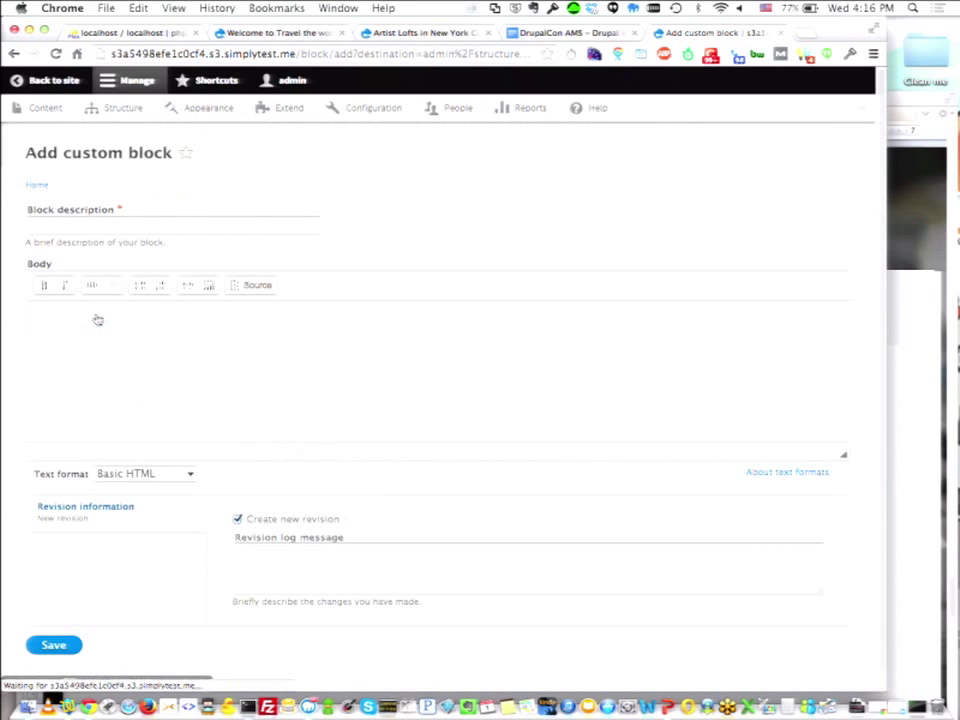
click(128, 224)
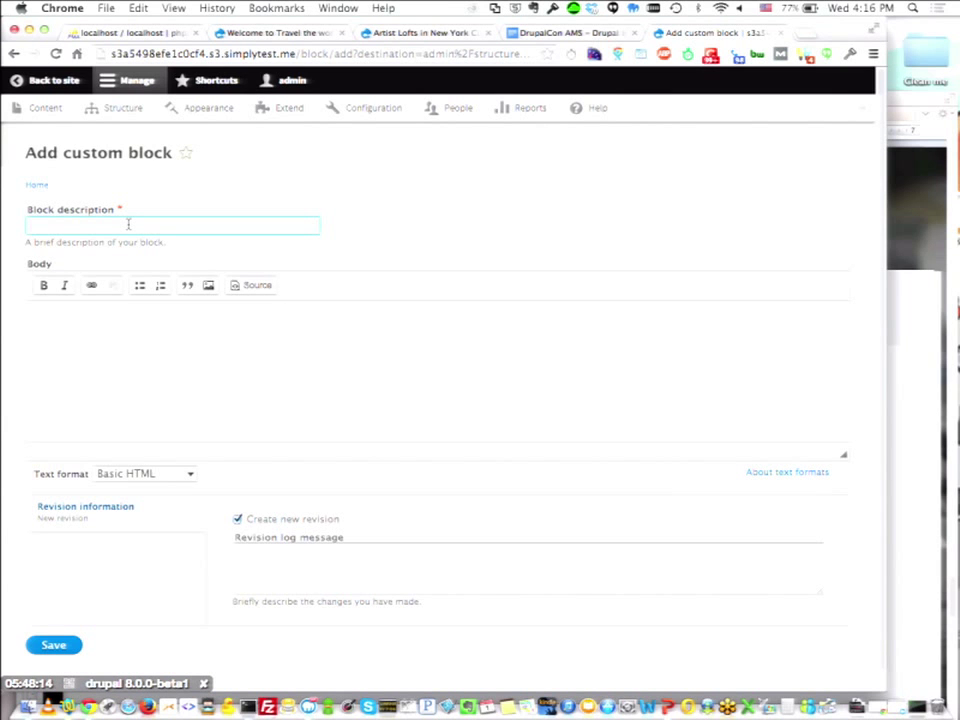
text(Explo)
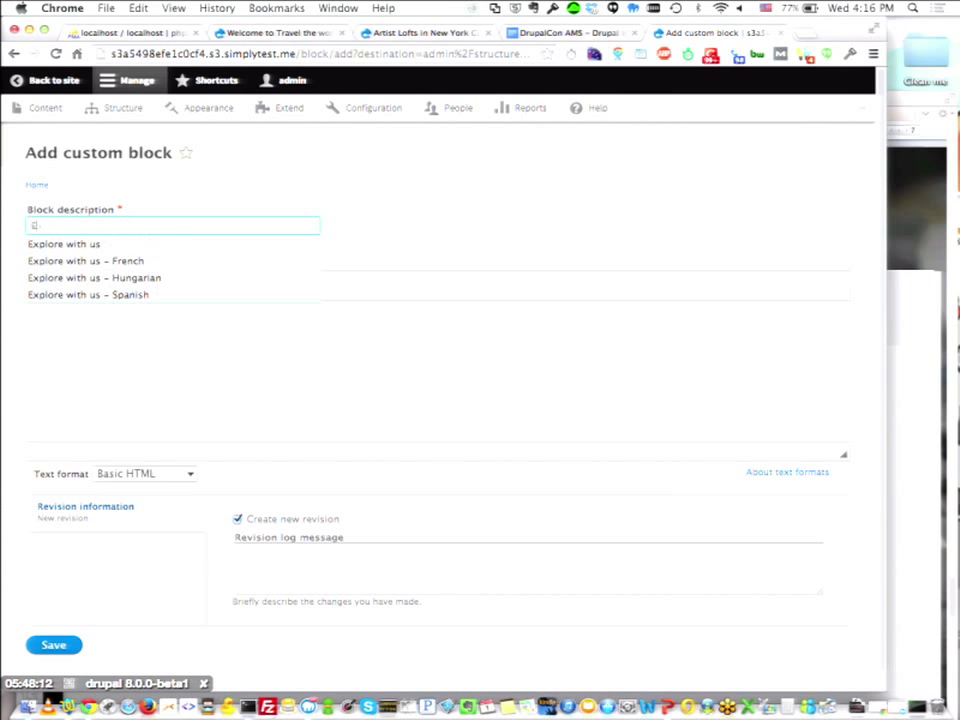
text(re with us)
click(134, 317)
text(Explore with )
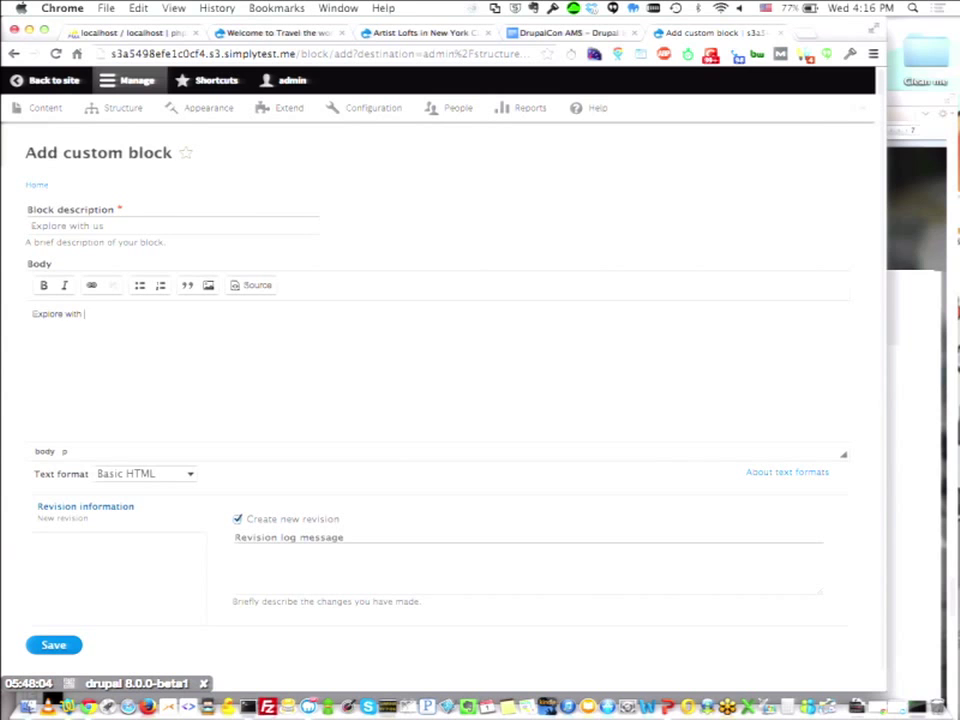
text(us body!)
click(70, 644)
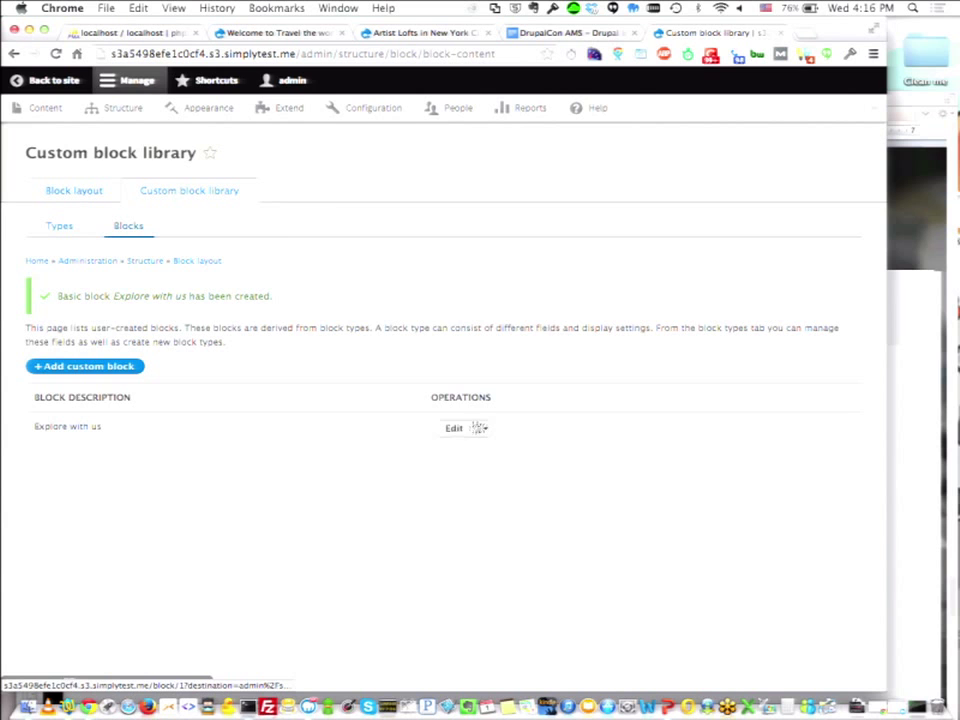
Check the new block's edit form, return to the block layout and start placing the Explore with us block.
click(455, 430)
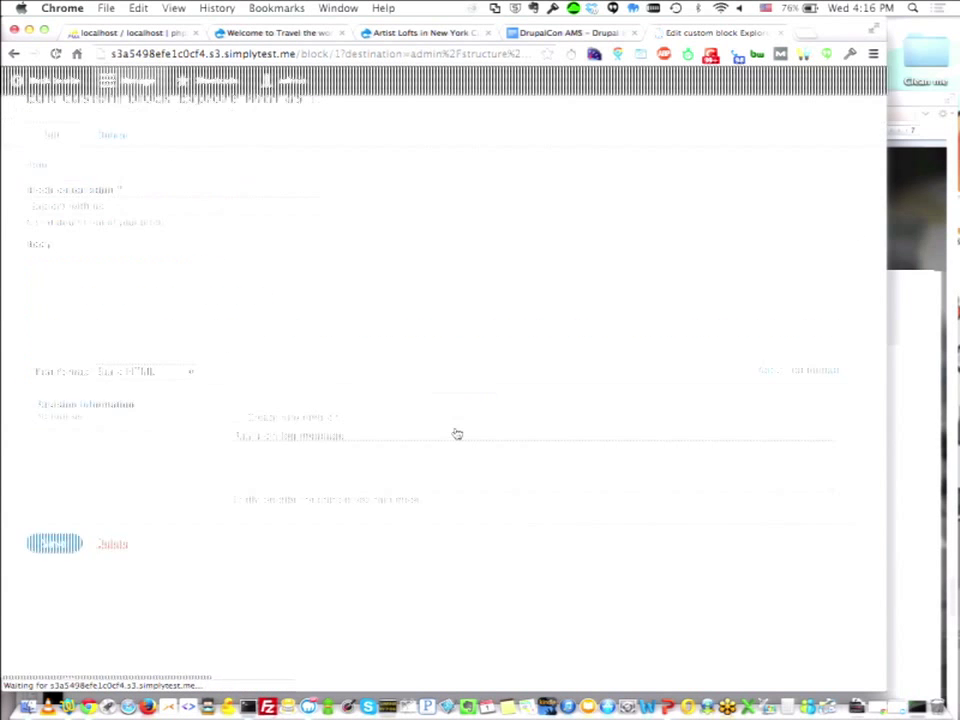
click(55, 191)
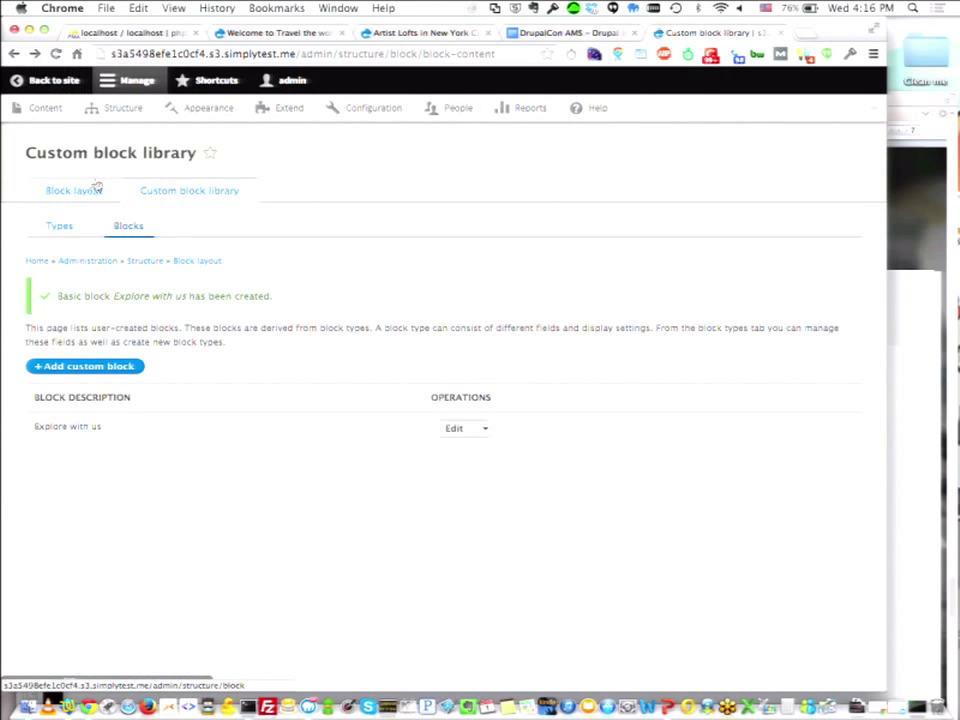
click(97, 190)
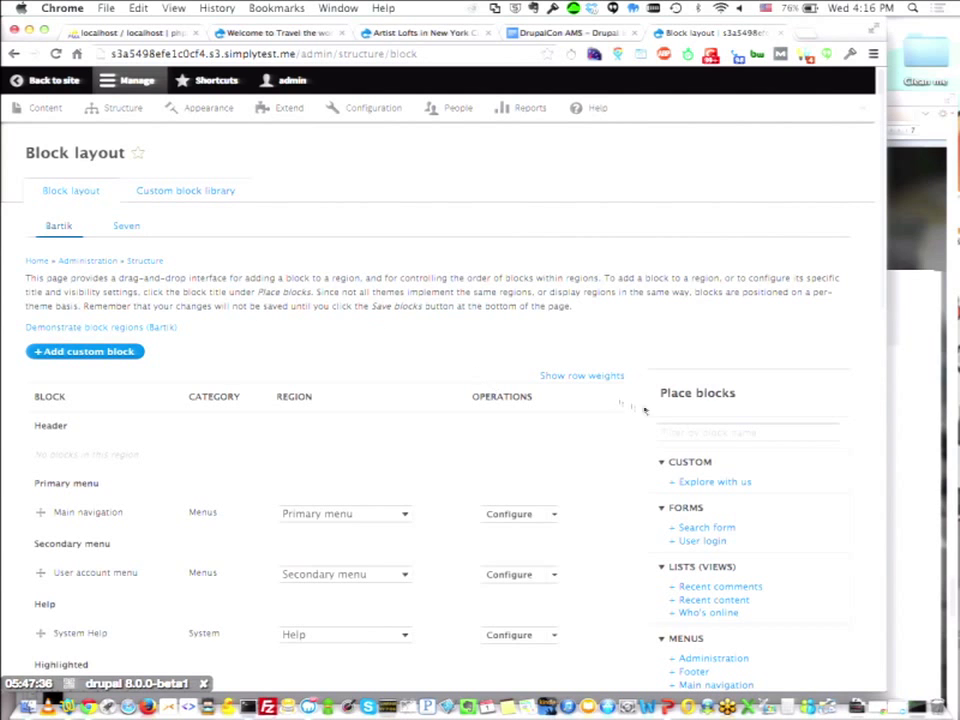
click(716, 484)
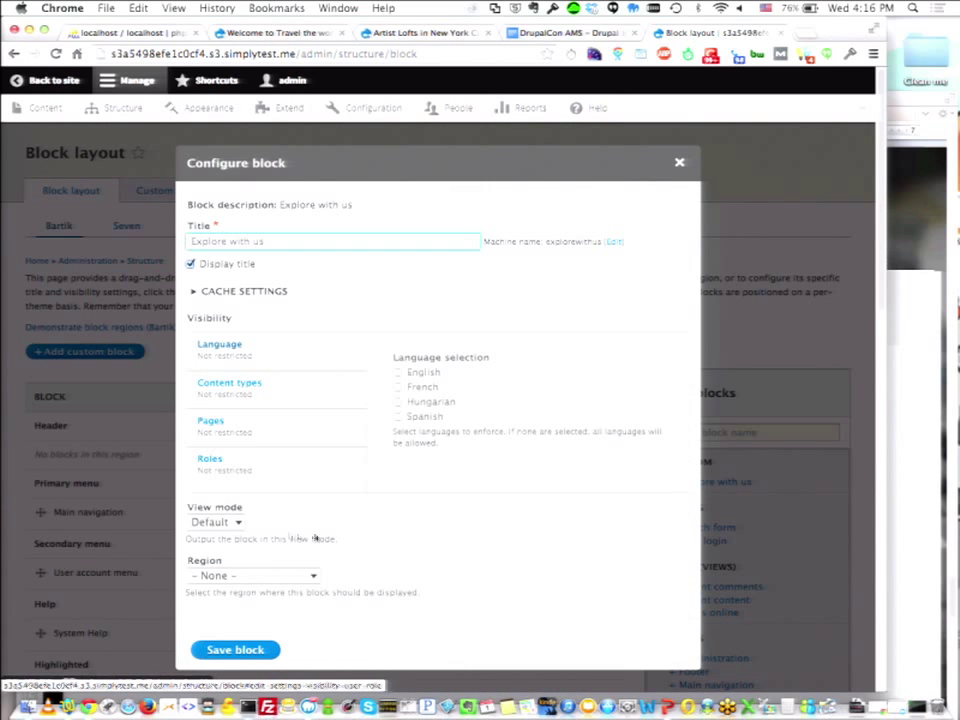
Try restricting the Explore with us block's visibility to English and Hungarian.
click(236, 578)
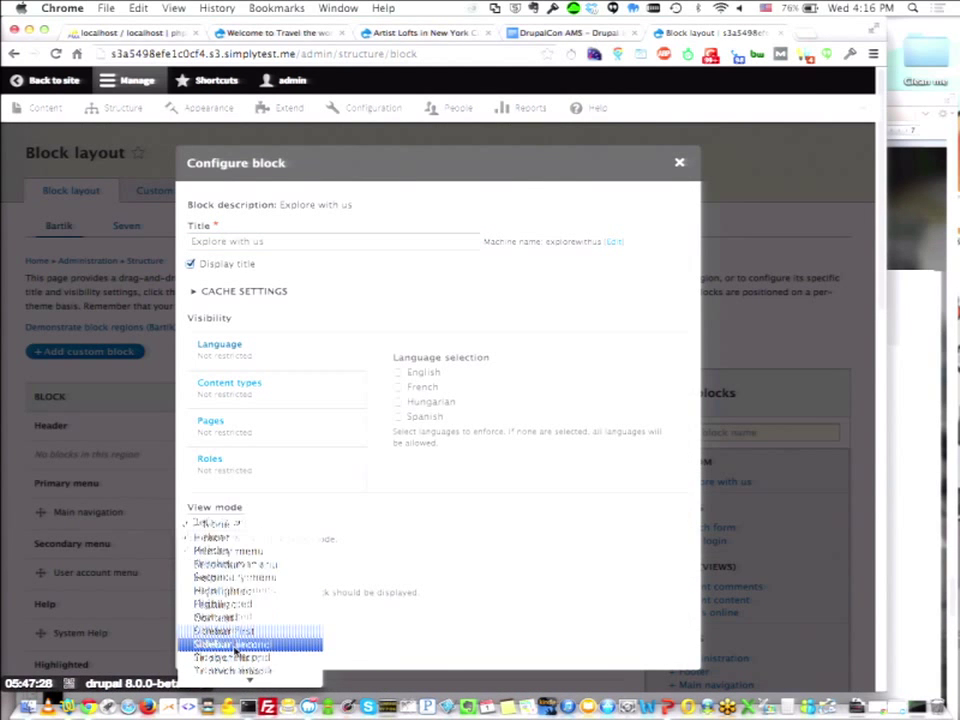
click(364, 677)
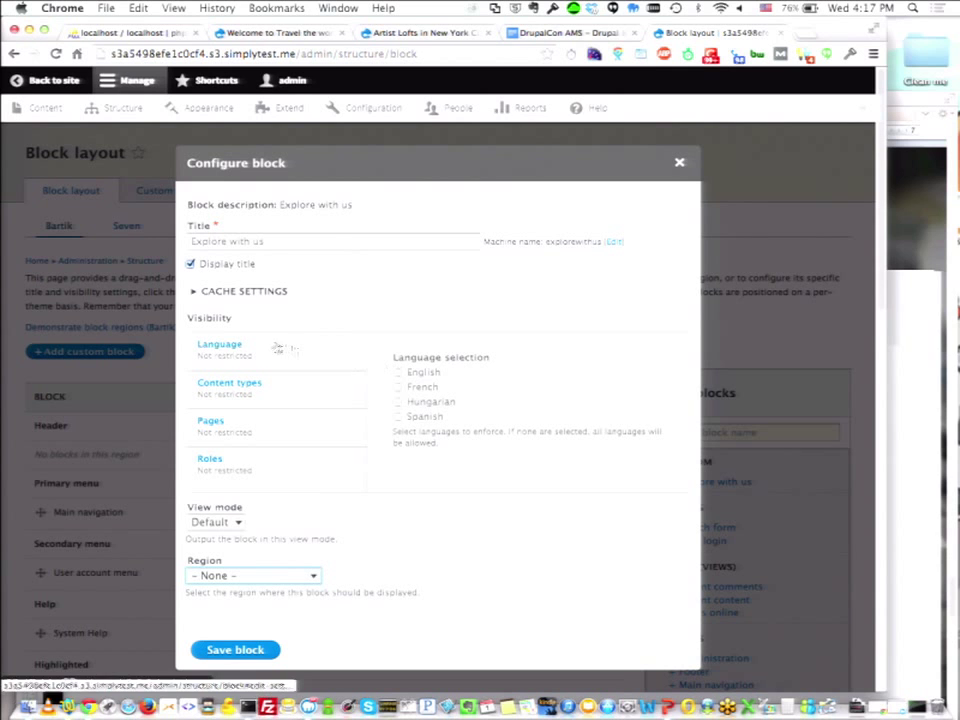
click(398, 372)
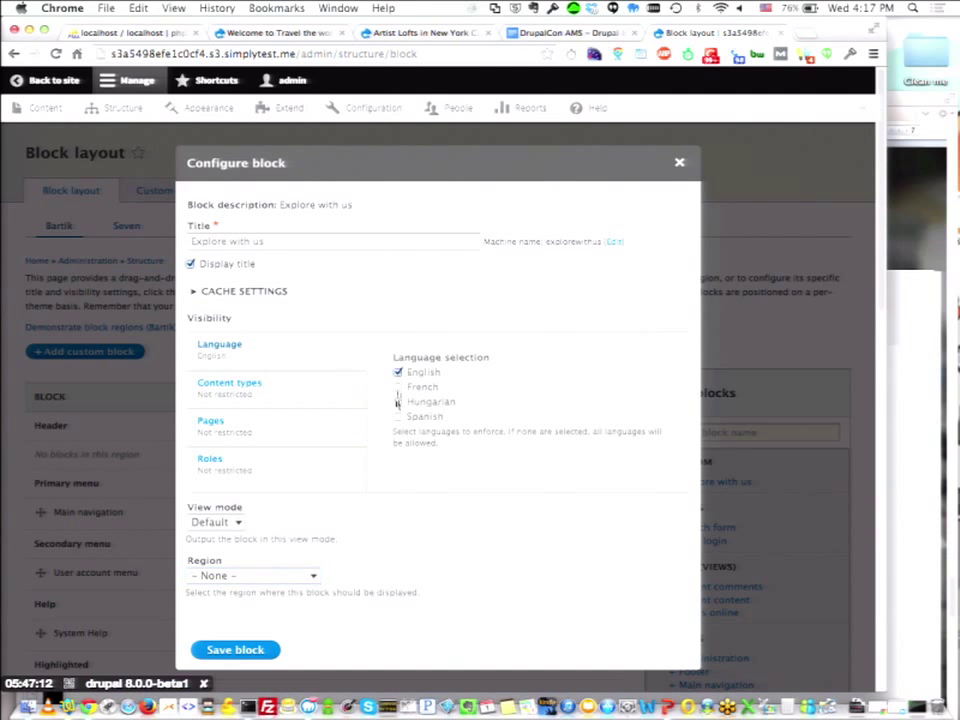
click(398, 401)
click(399, 402)
click(398, 372)
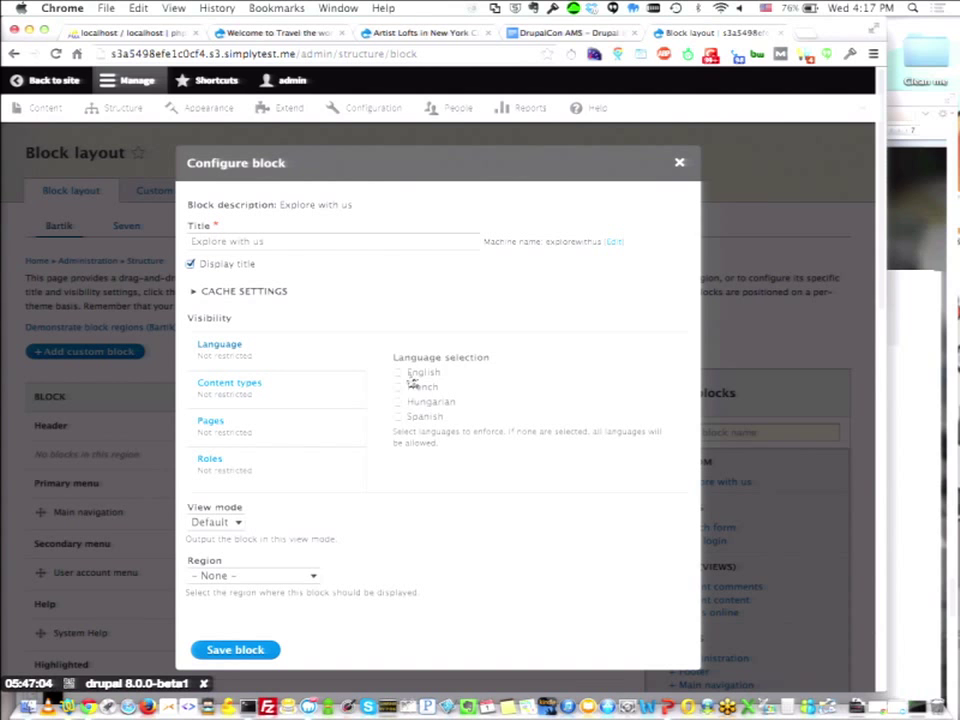
Place the Explore with us block in the Sidebar first region and save the block layout.
click(253, 575)
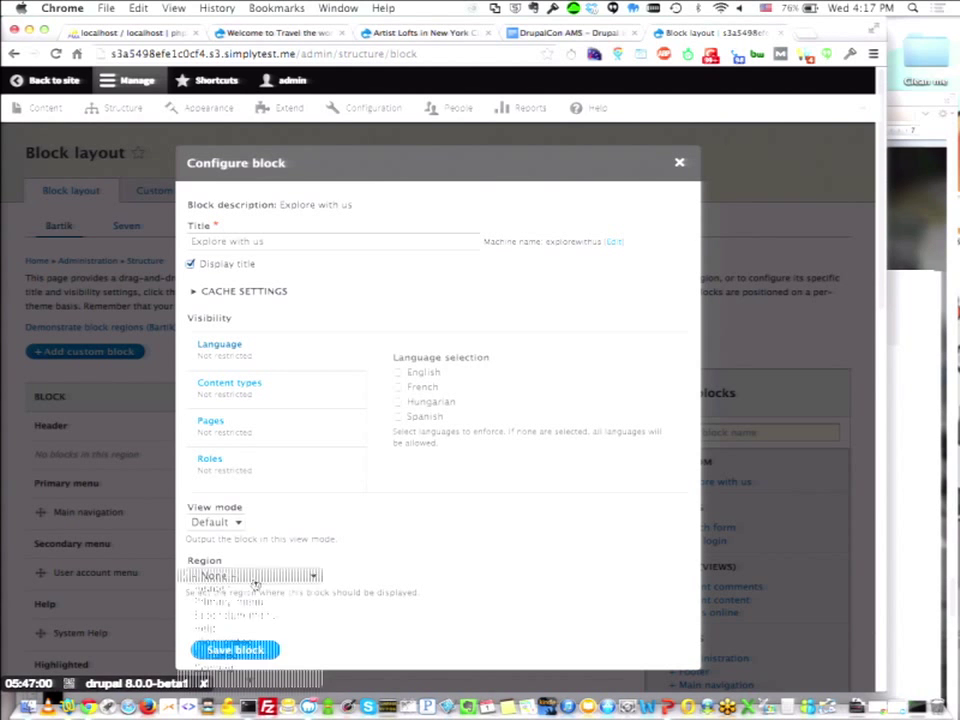
click(240, 656)
click(260, 651)
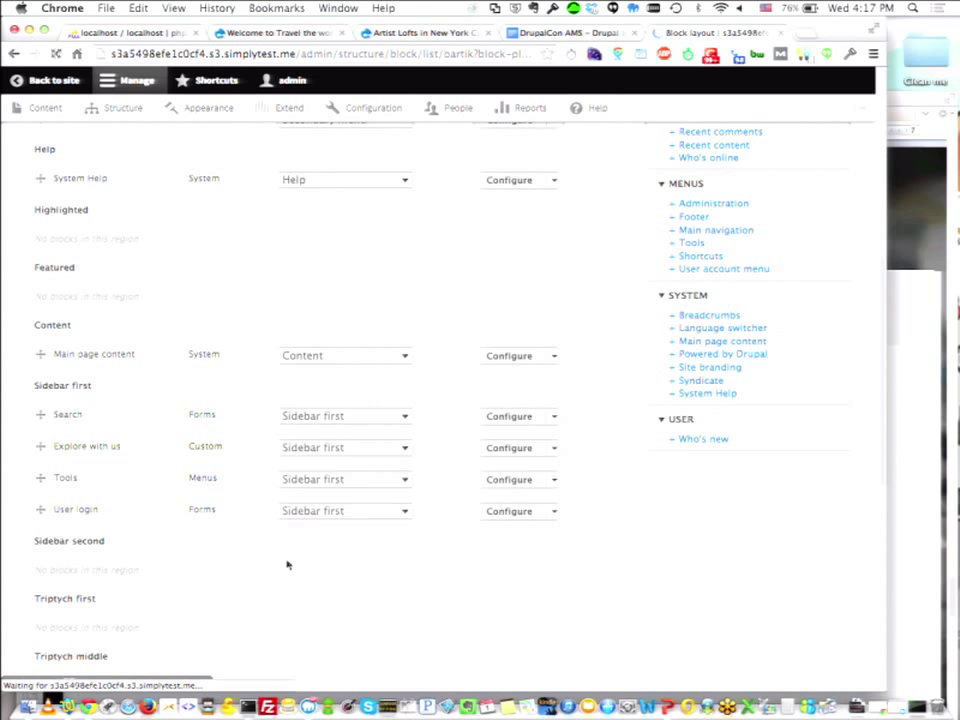
scroll(287, 565, down, 3)
scroll(287, 565, down, 5)
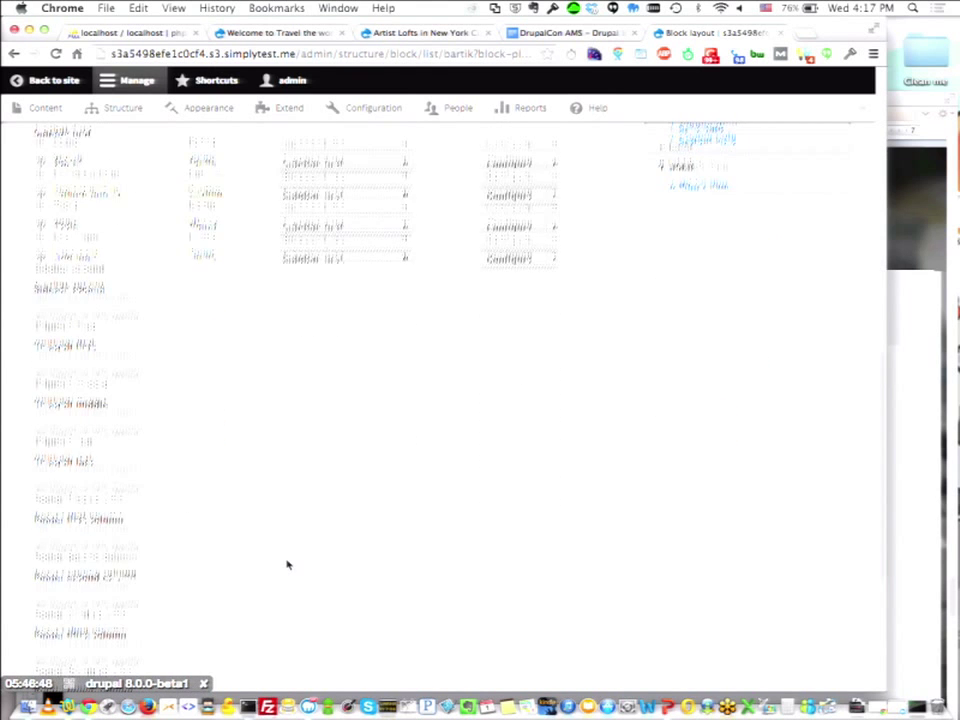
click(76, 618)
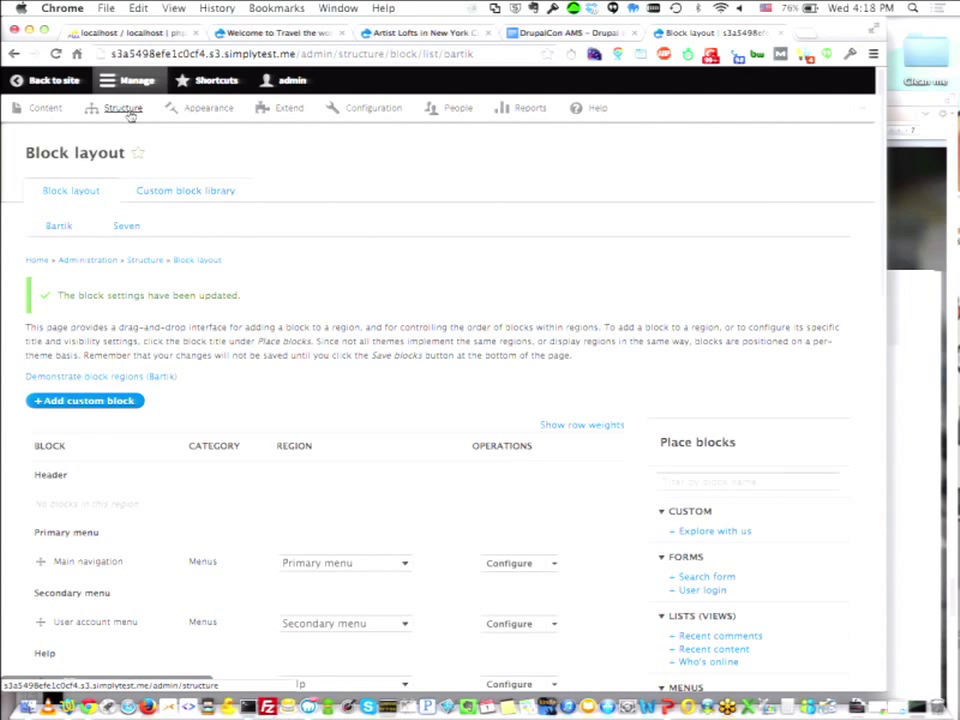
Create a taxonomy vocabulary named Interests with the default language settings.
click(124, 108)
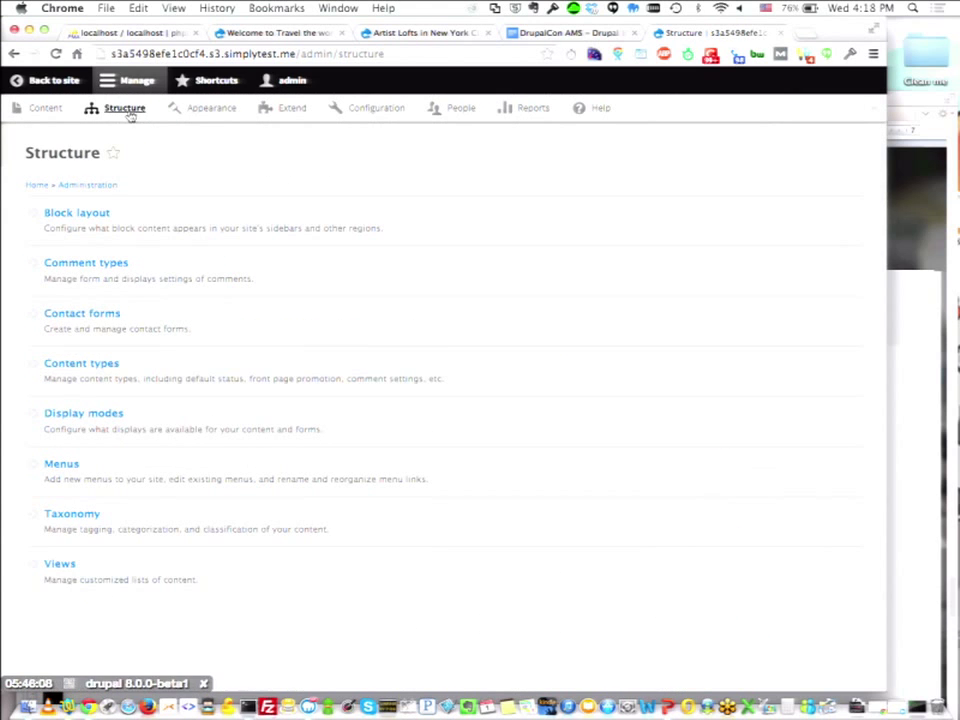
click(86, 516)
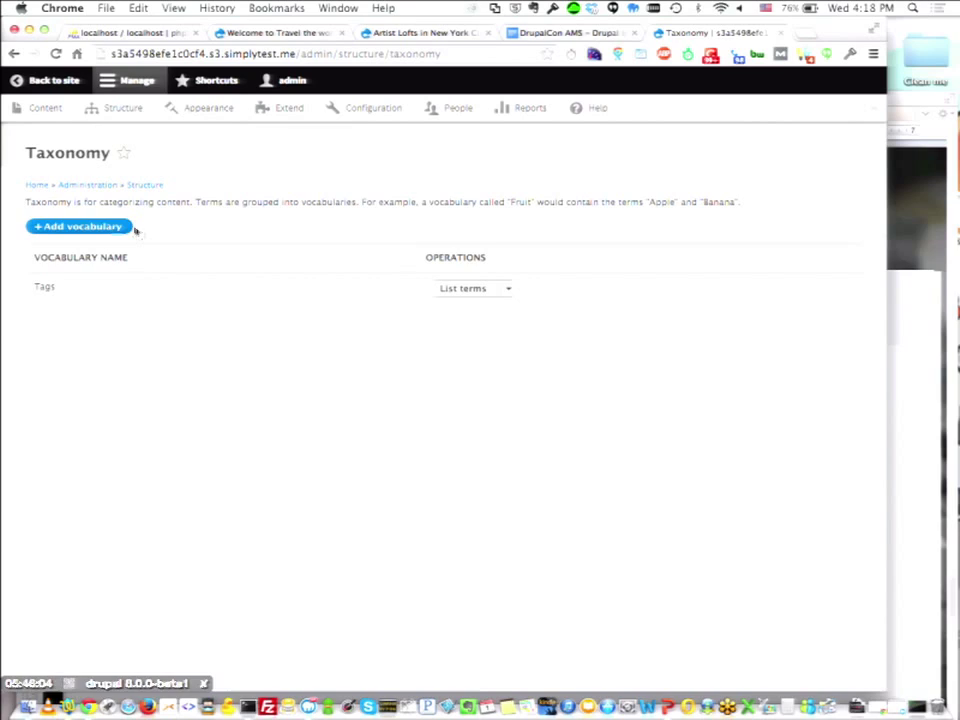
click(115, 228)
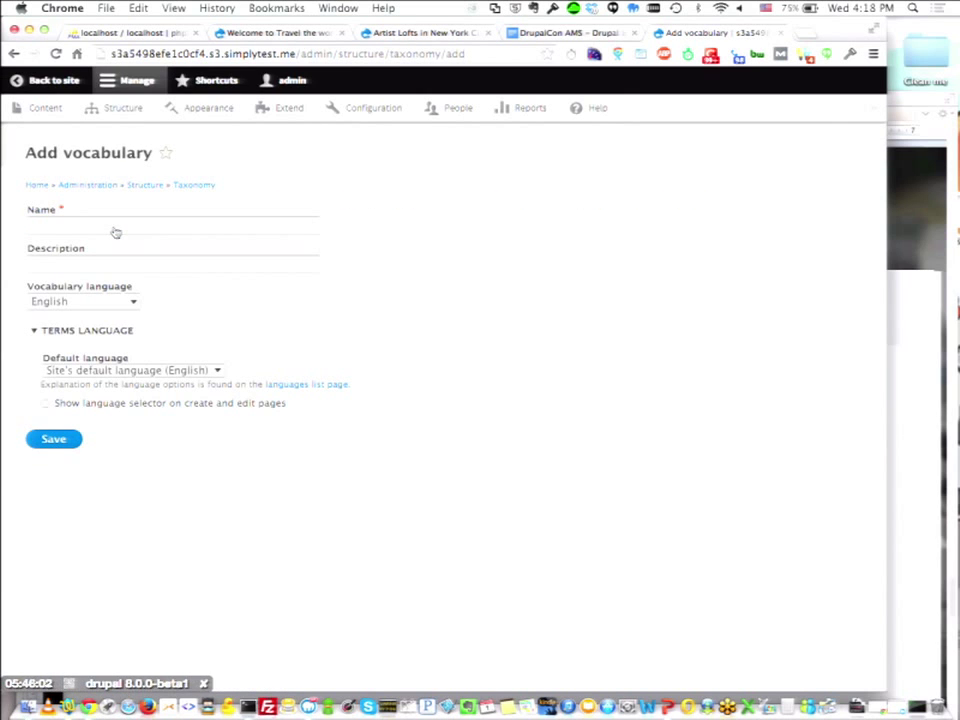
click(80, 224)
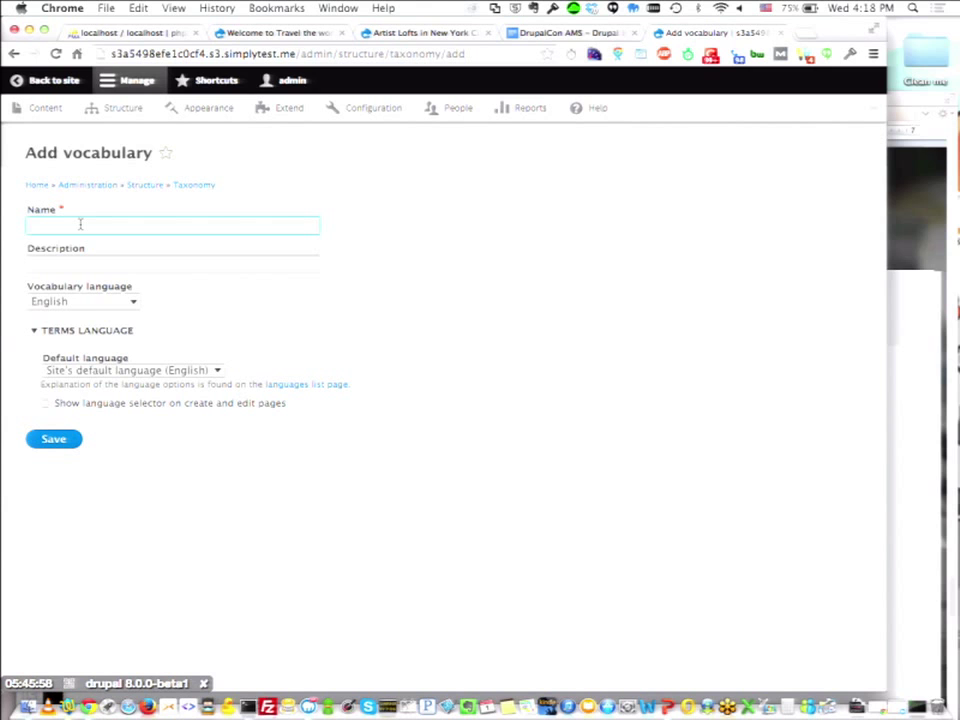
text(In)
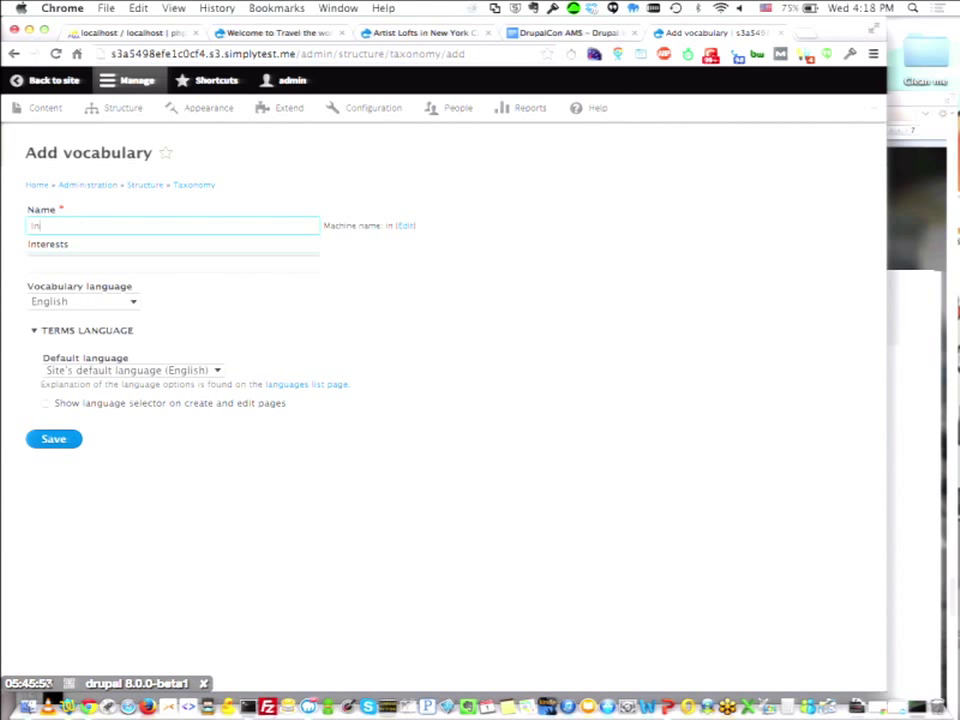
text(terests)
key(Return)
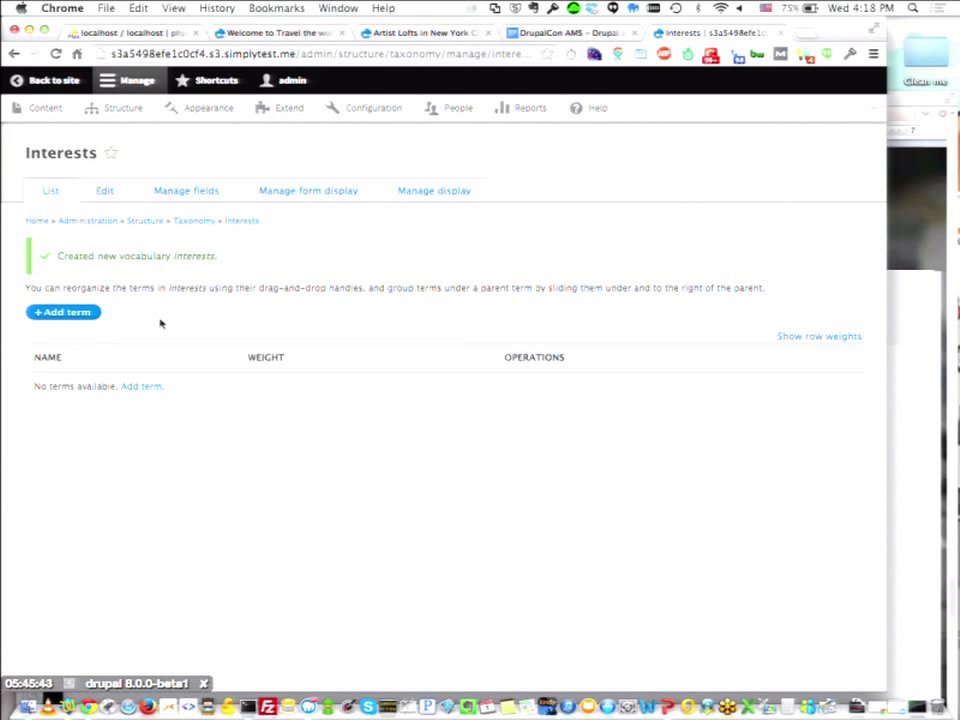
Add the terms Adventure, Bar and Beer to the Interests vocabulary and display its term list.
click(64, 314)
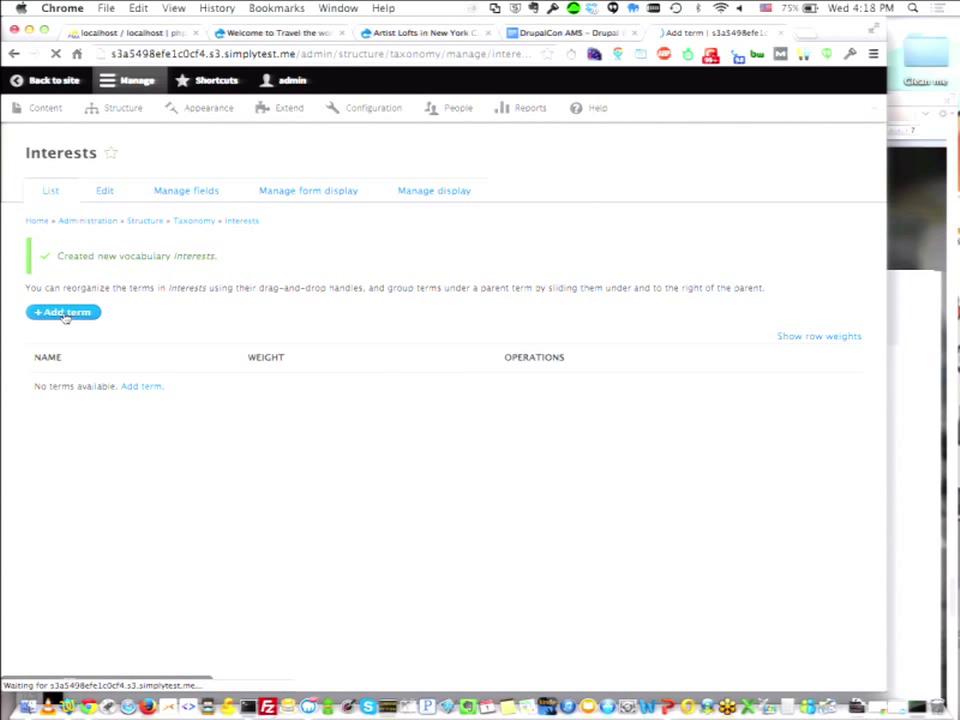
click(96, 227)
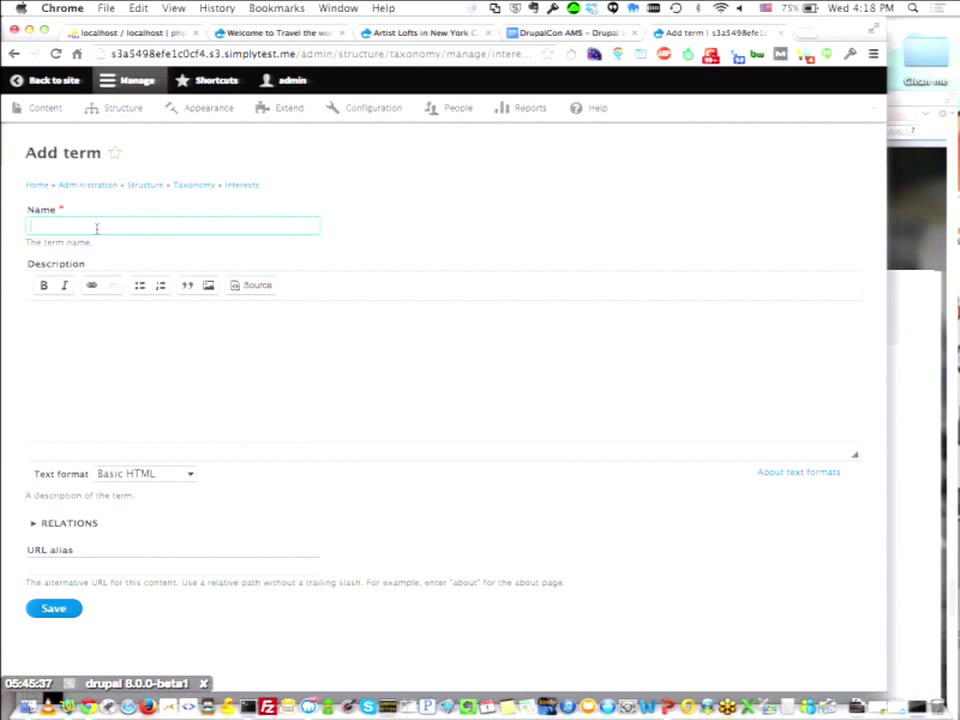
text(Adventure)
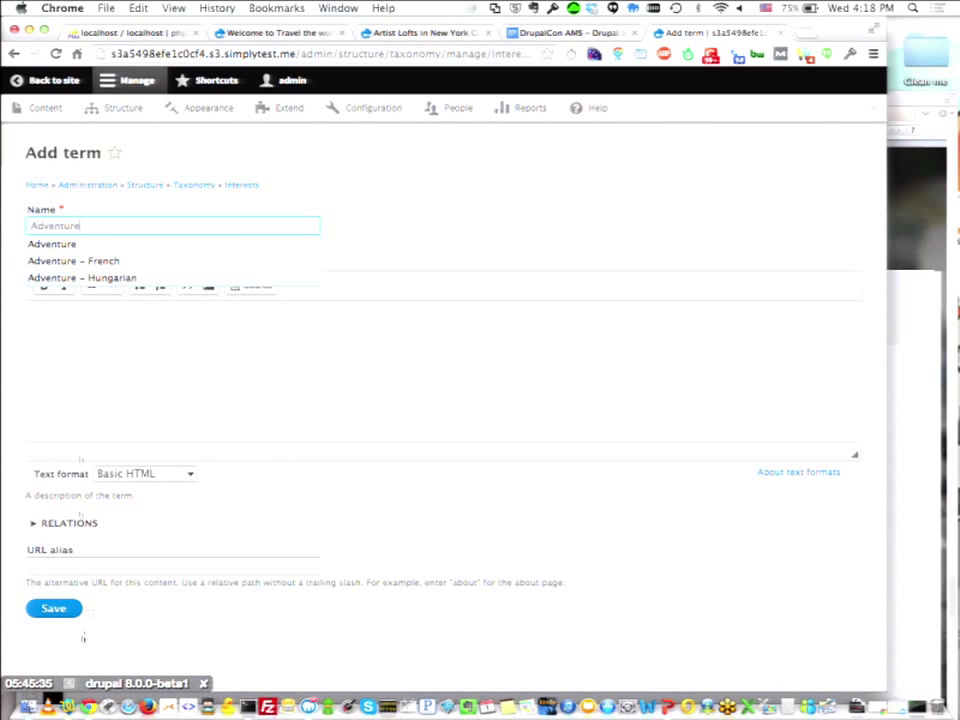
click(54, 607)
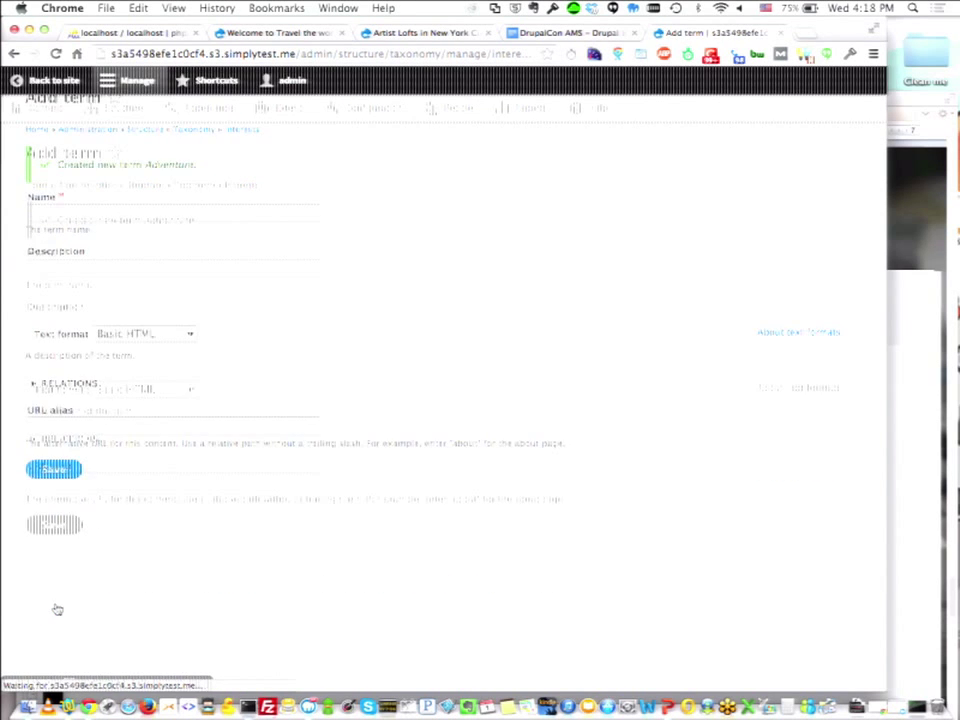
click(82, 265)
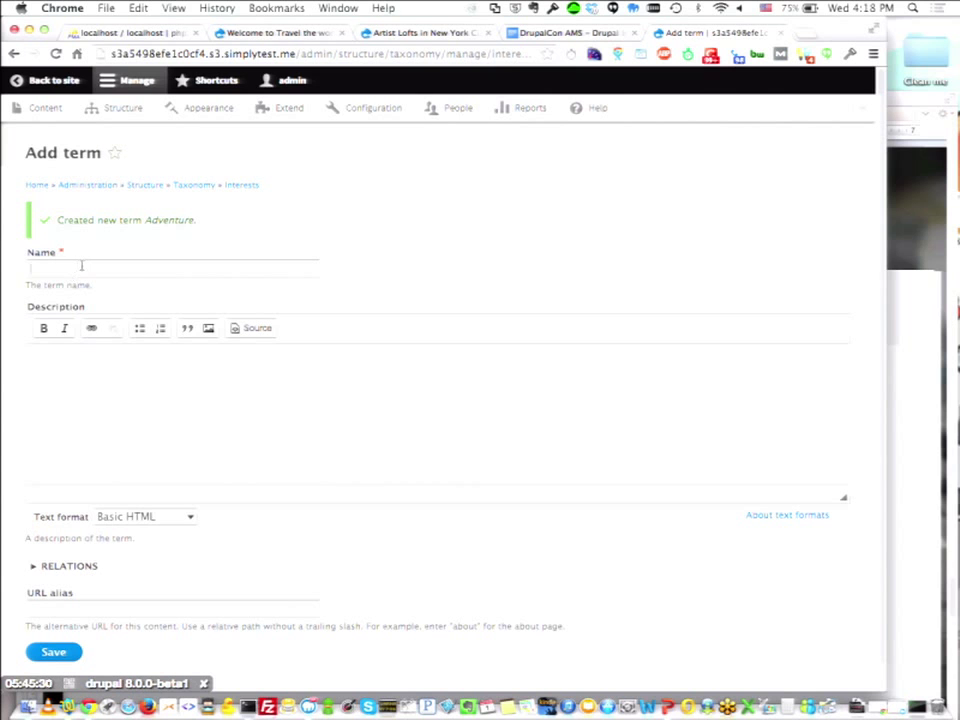
text(Bar)
click(140, 240)
click(70, 654)
click(79, 269)
text(Beer)
click(56, 653)
click(244, 185)
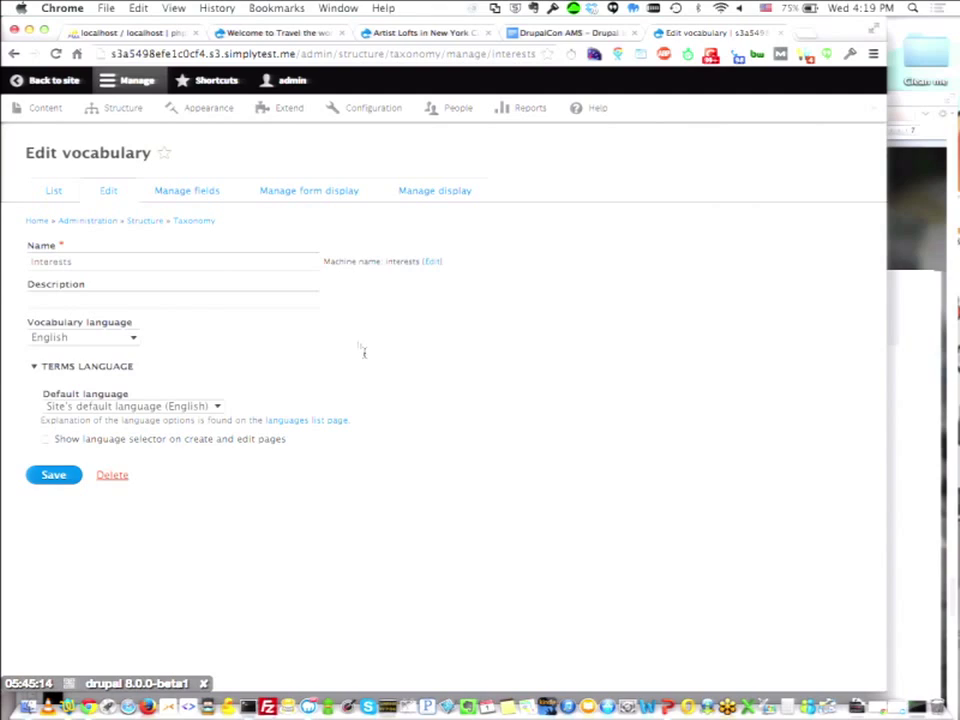
click(58, 195)
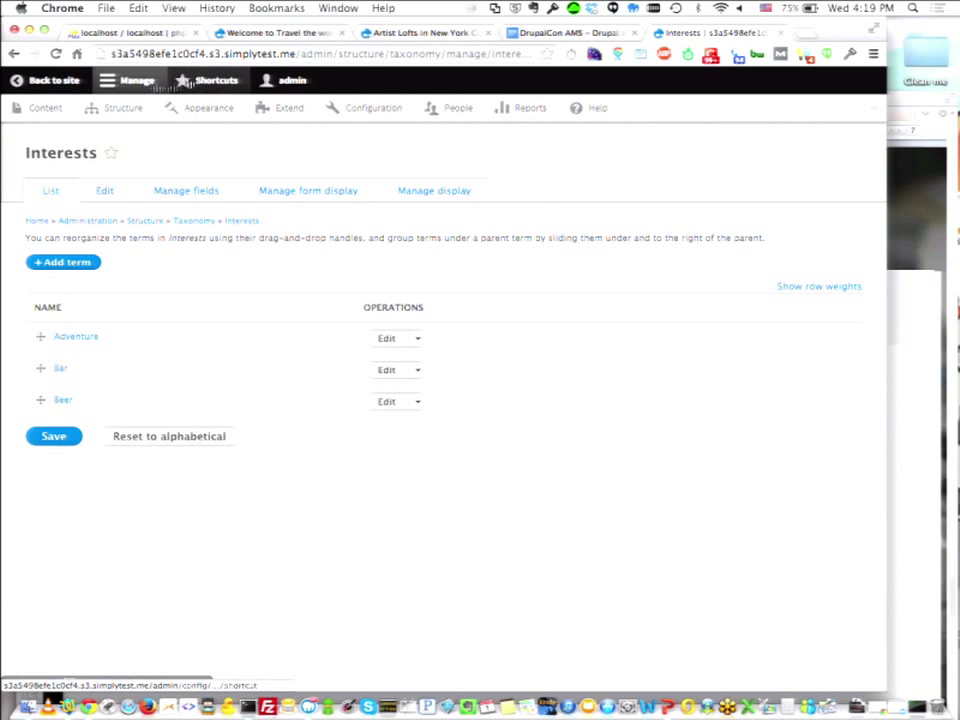
Start a new content type named Product with the description "An exciting place to go!!".
click(123, 110)
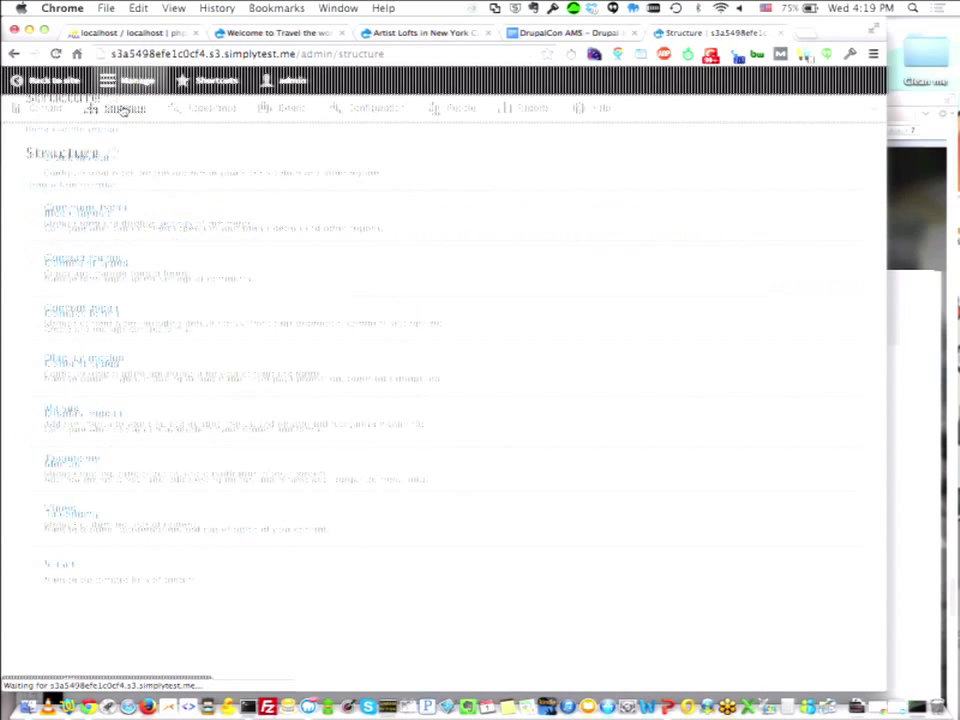
click(103, 364)
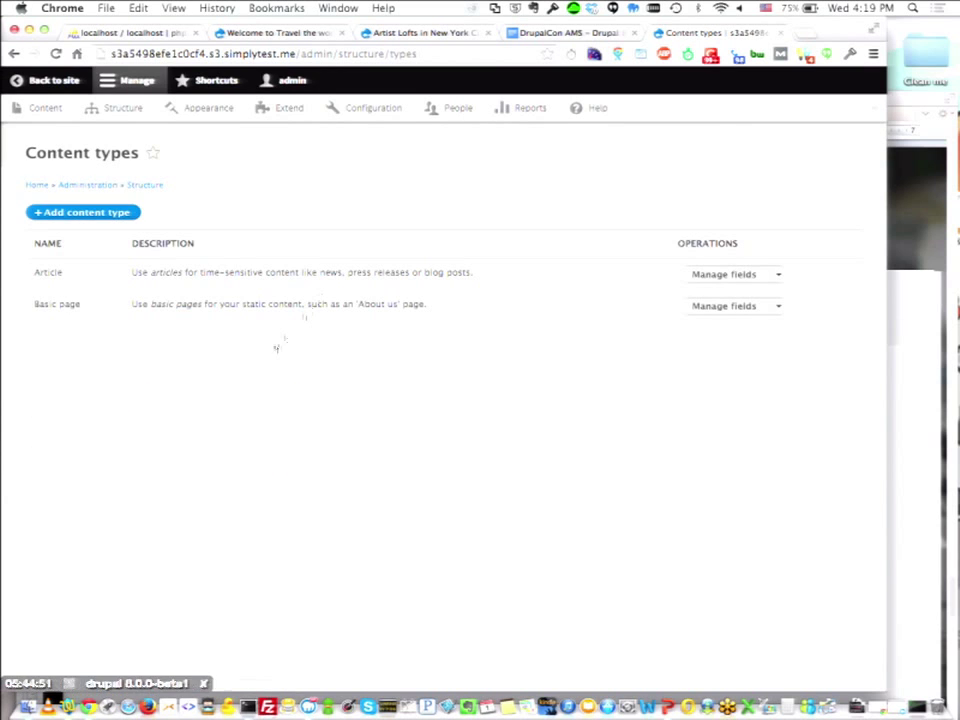
click(115, 216)
click(88, 236)
text(Product)
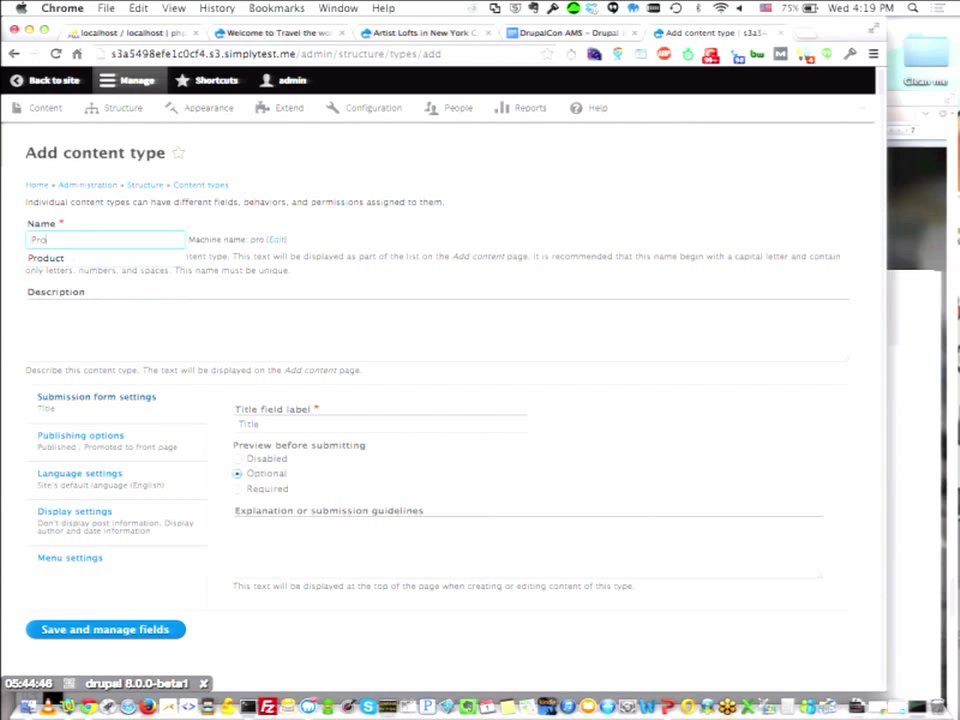
click(388, 323)
text(An excel)
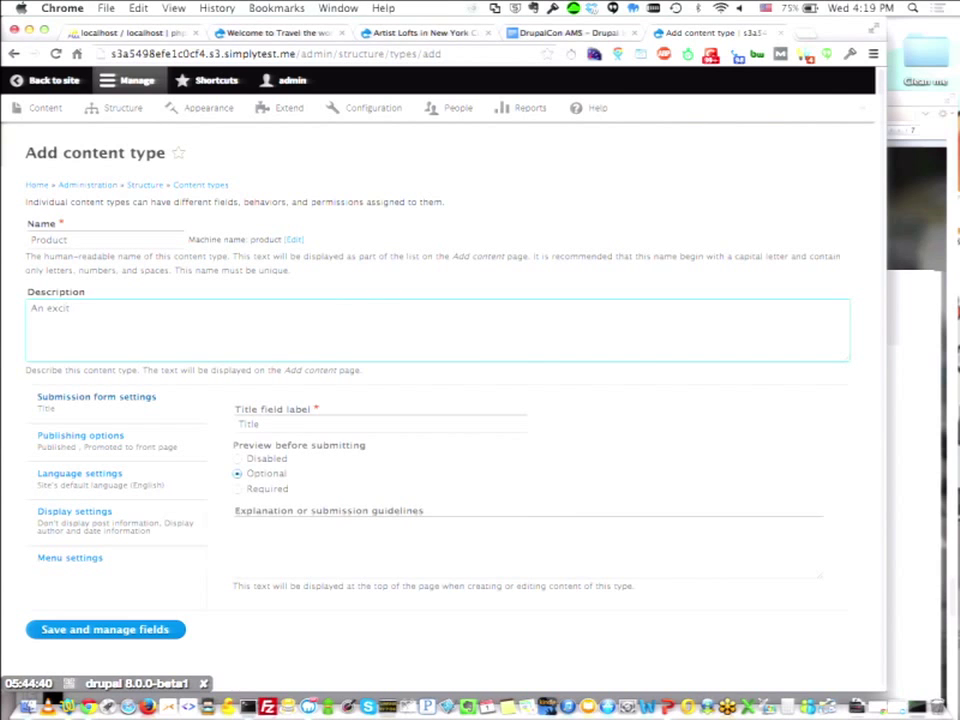
text(ing place to go!!)
Turn off promotion to the front page in the Product content type's default publishing options.
click(137, 452)
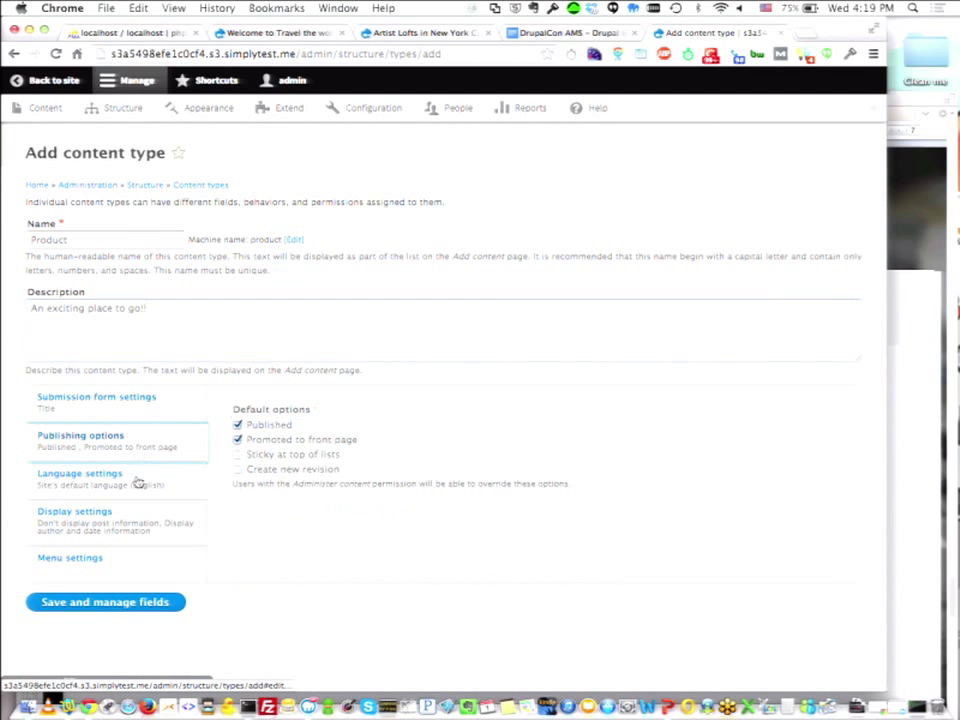
click(240, 439)
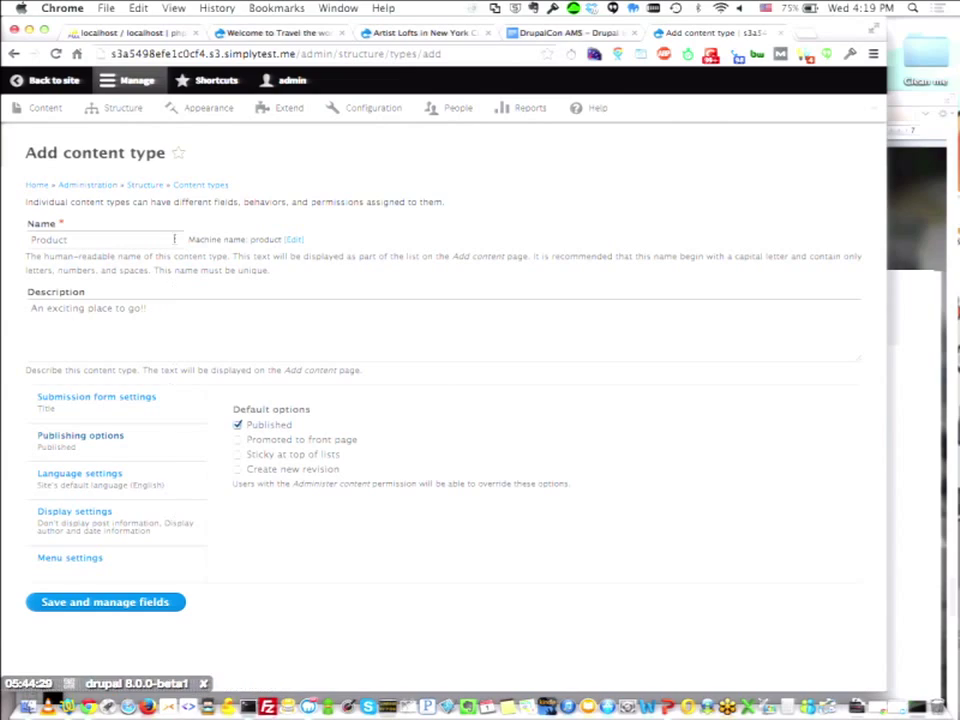
click(157, 238)
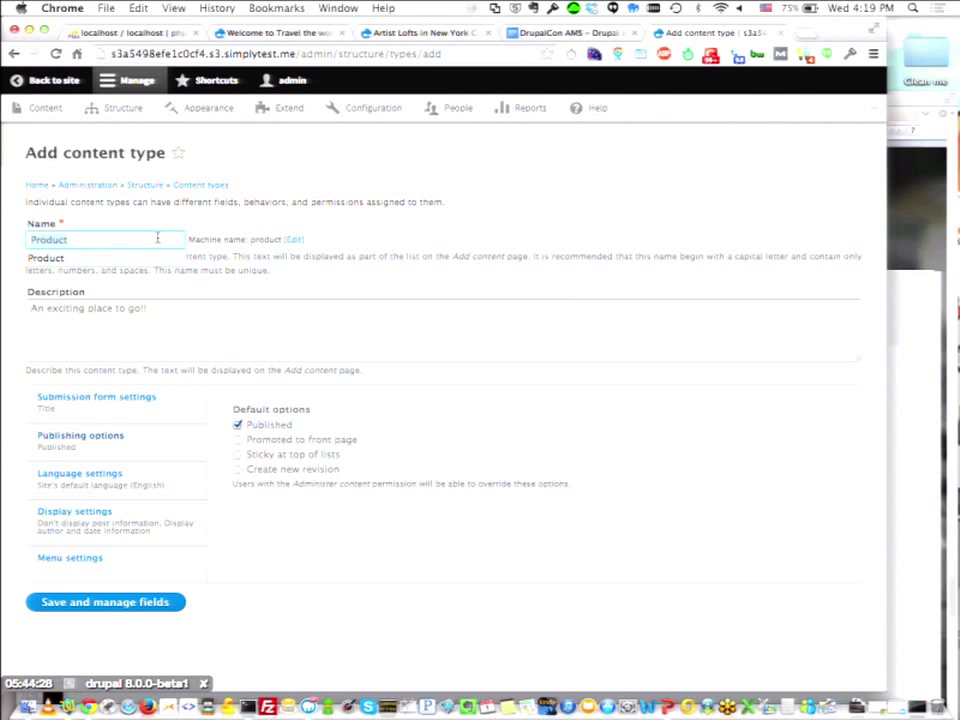
click(187, 212)
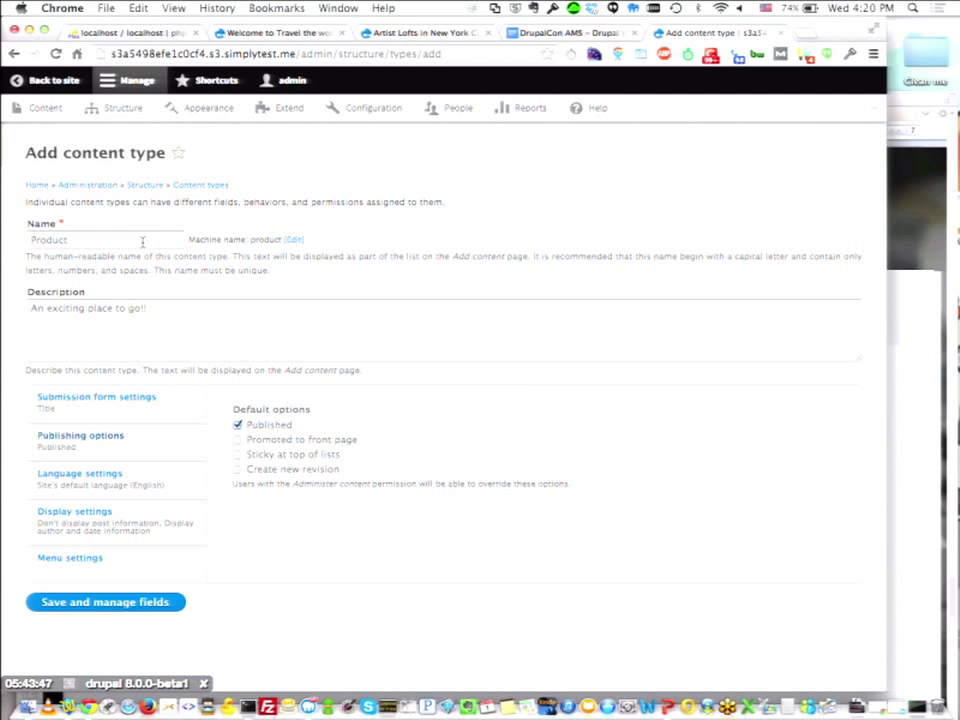
Review the Product content type's language, display and menu settings and save it to manage its fields.
click(112, 494)
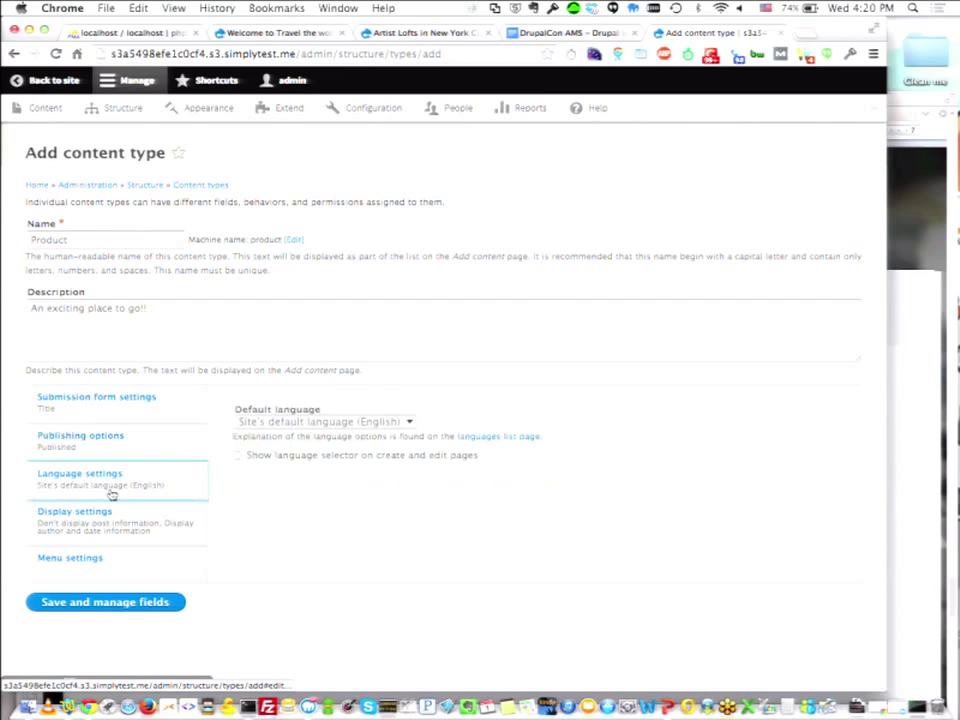
click(118, 528)
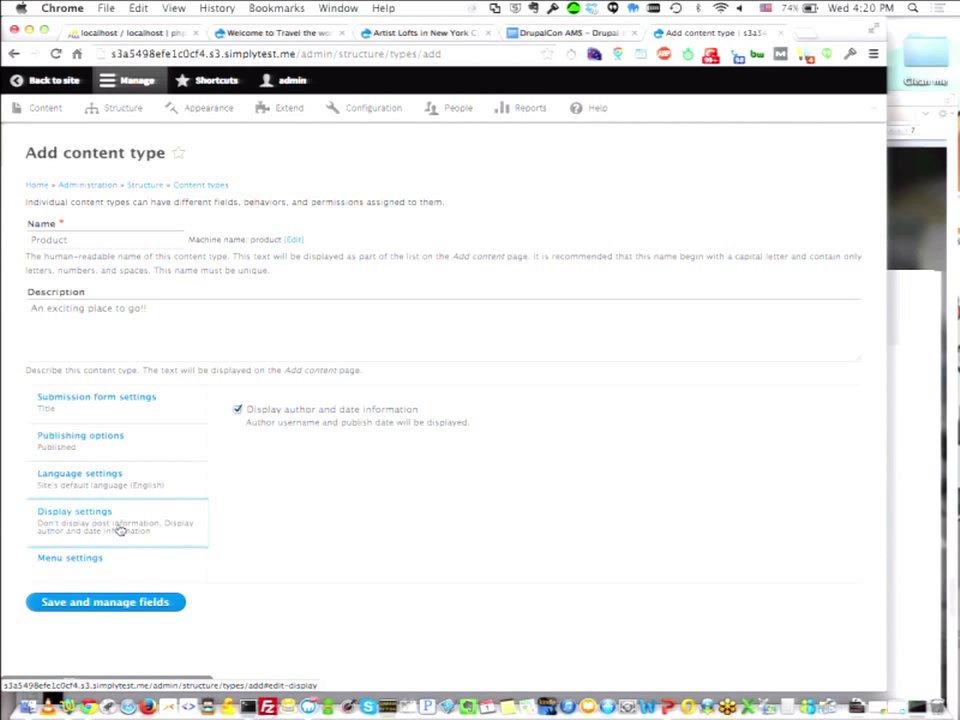
click(101, 560)
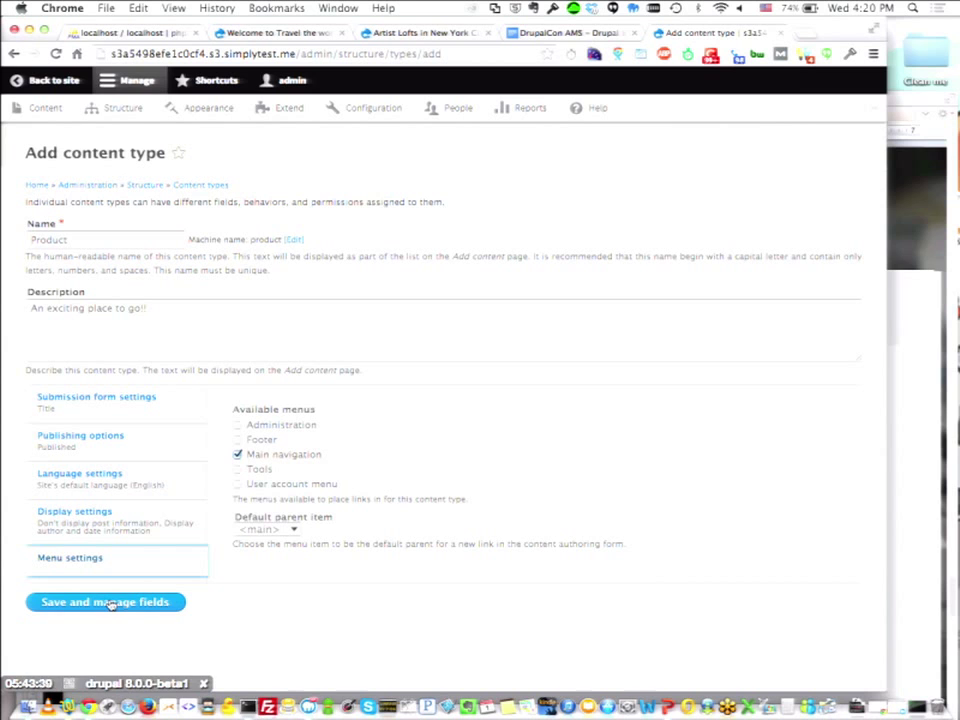
click(142, 442)
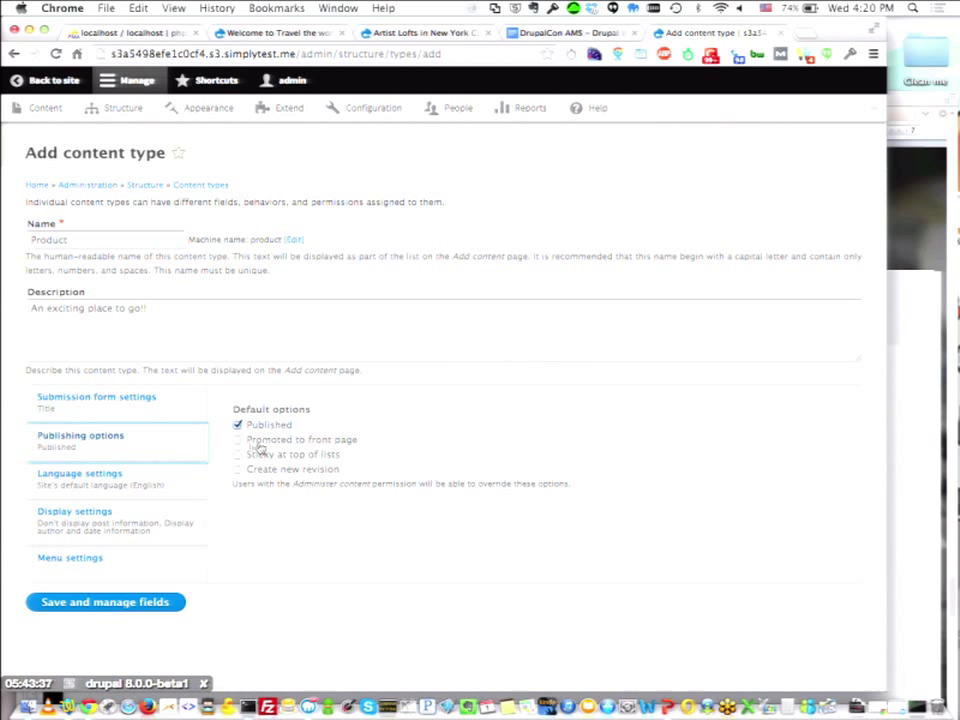
click(124, 603)
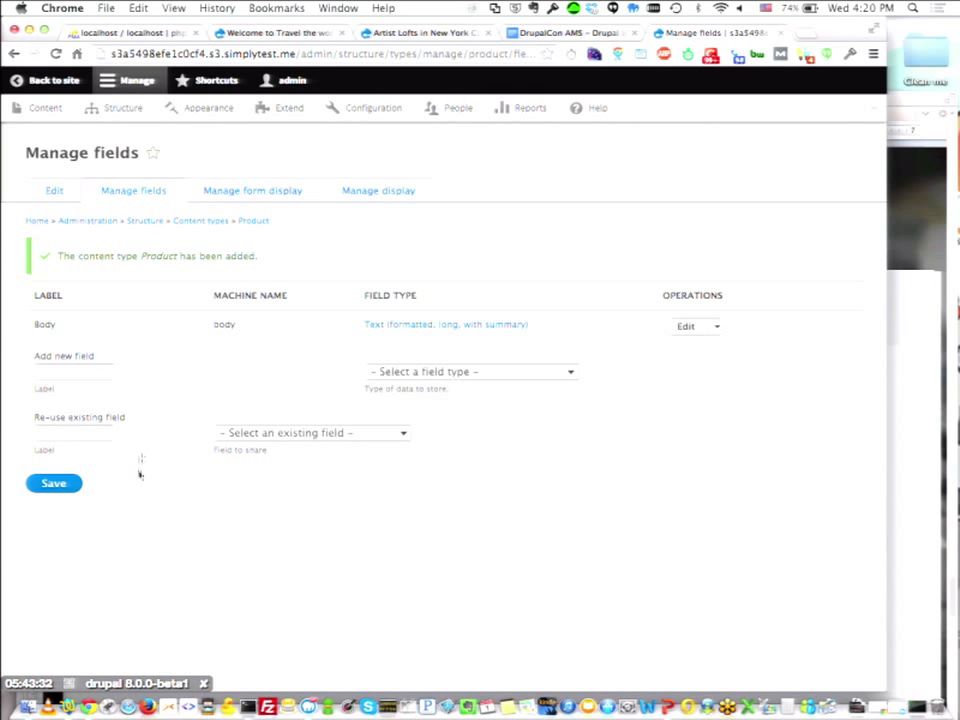
Add a new Term Reference field labelled Interests to the Product content type.
click(73, 373)
text(in)
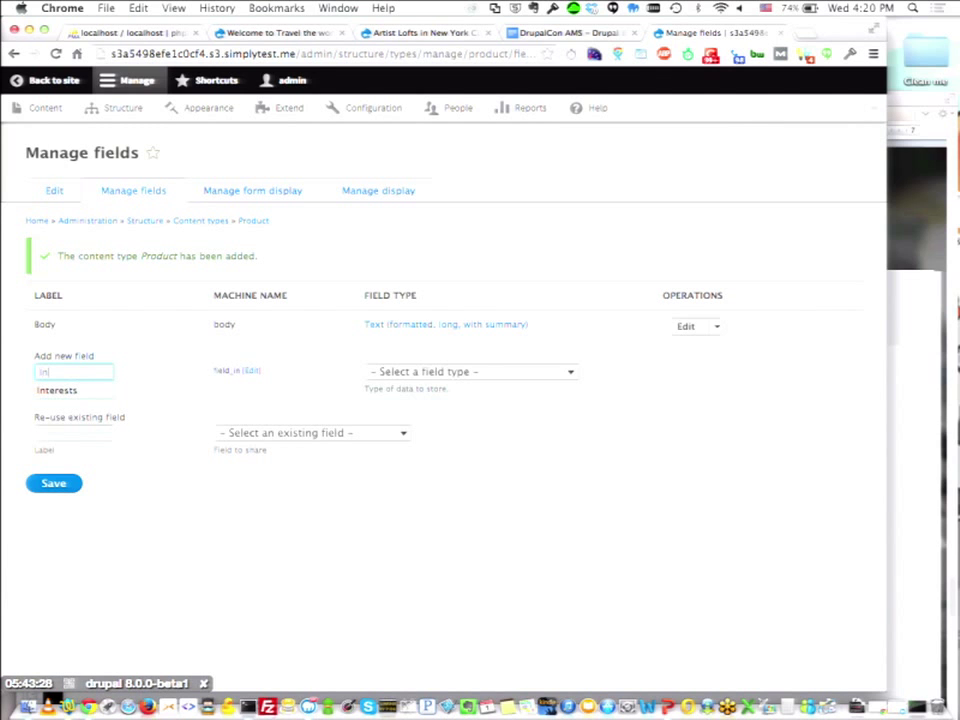
click(57, 390)
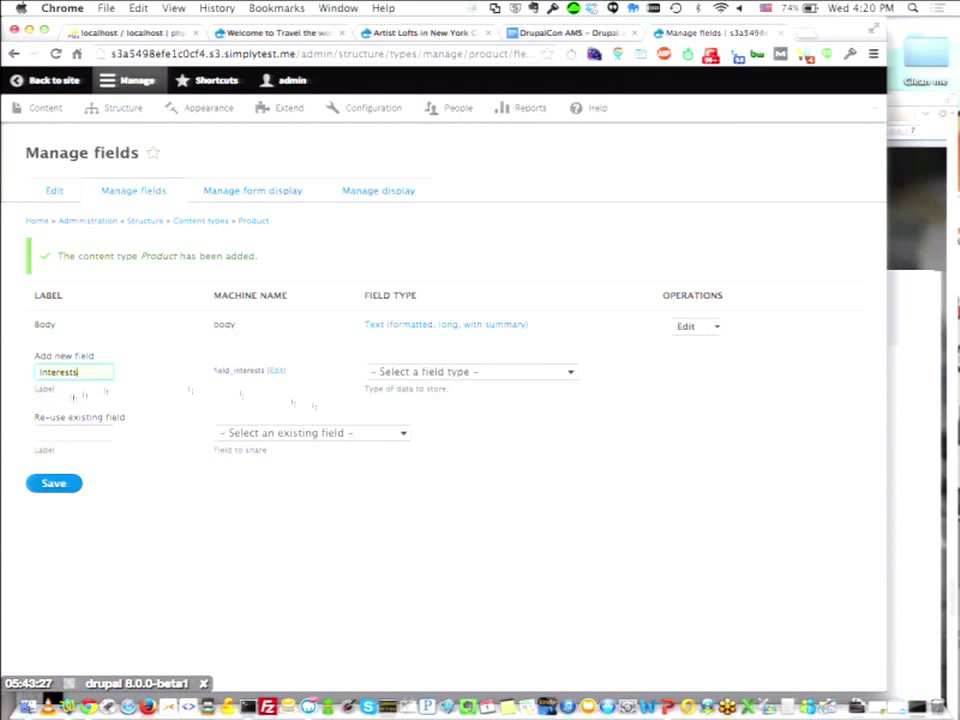
click(440, 371)
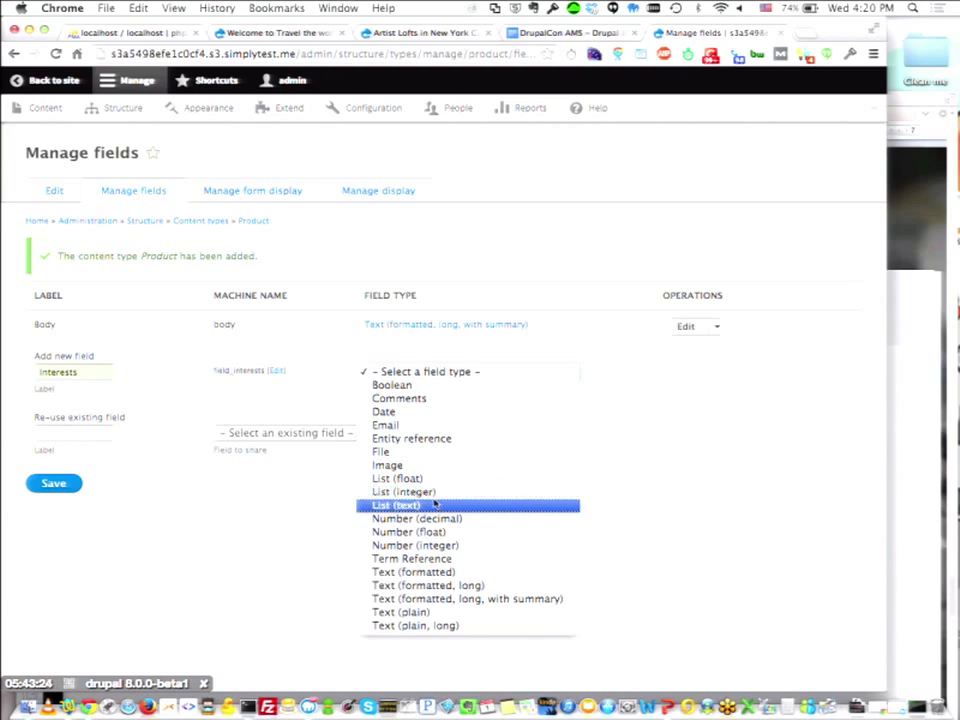
click(415, 558)
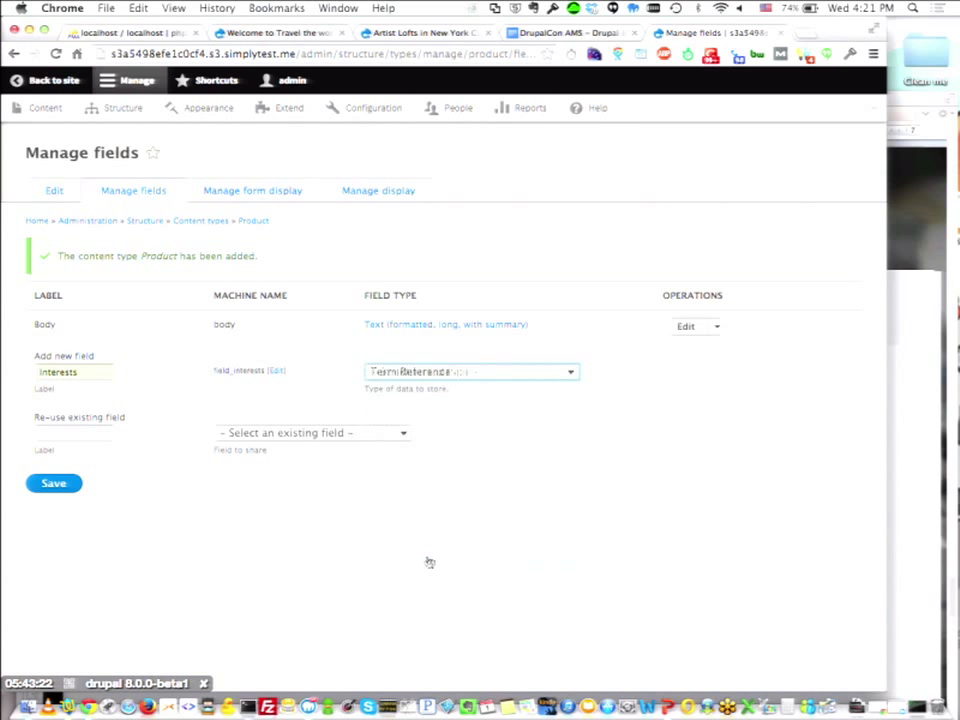
click(54, 484)
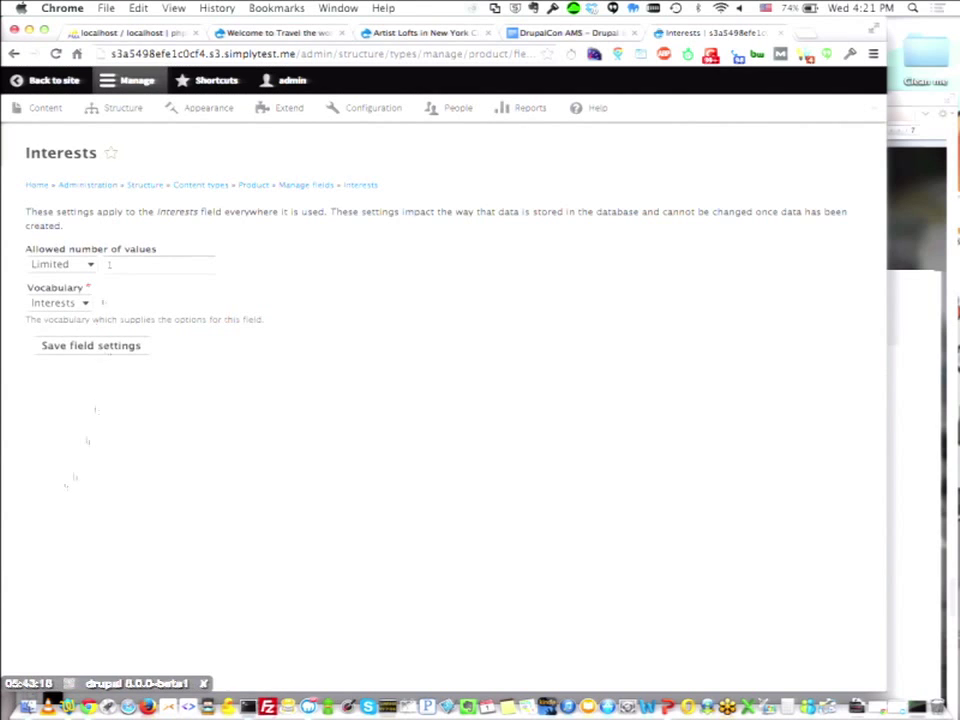
Allow unlimited values from the Interests vocabulary in the Interests field and save its settings without a default term.
click(82, 266)
click(80, 279)
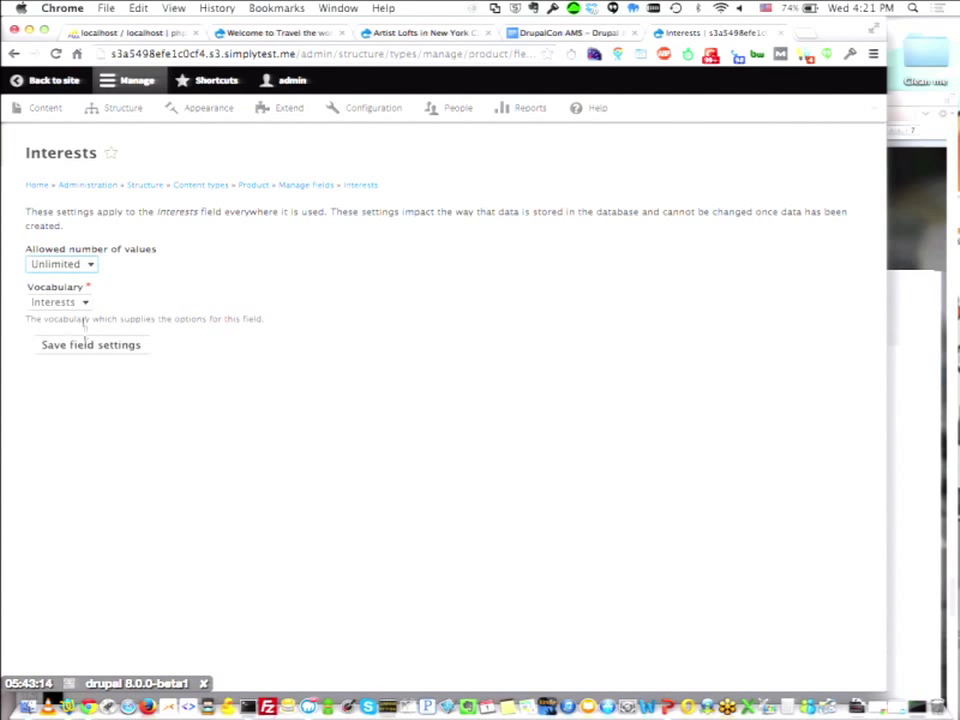
click(83, 302)
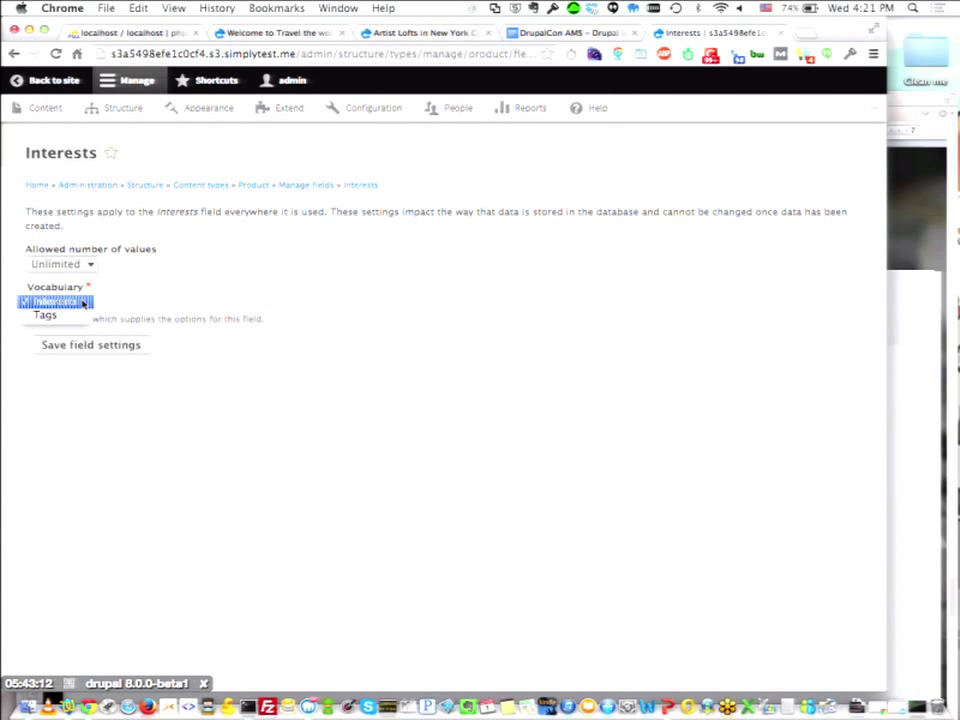
click(83, 302)
click(101, 345)
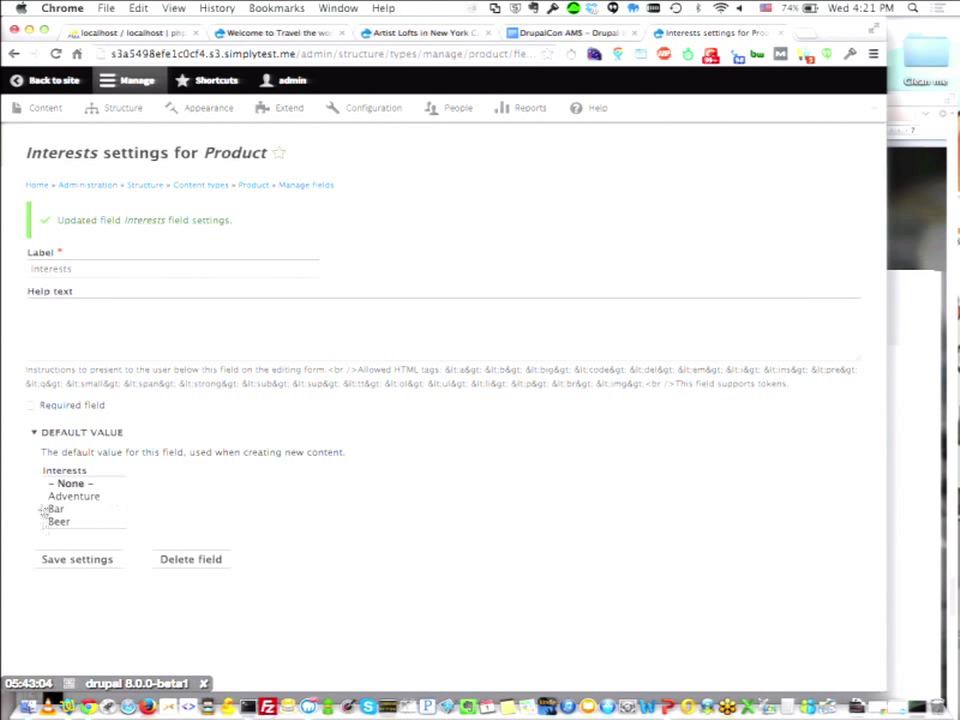
click(75, 562)
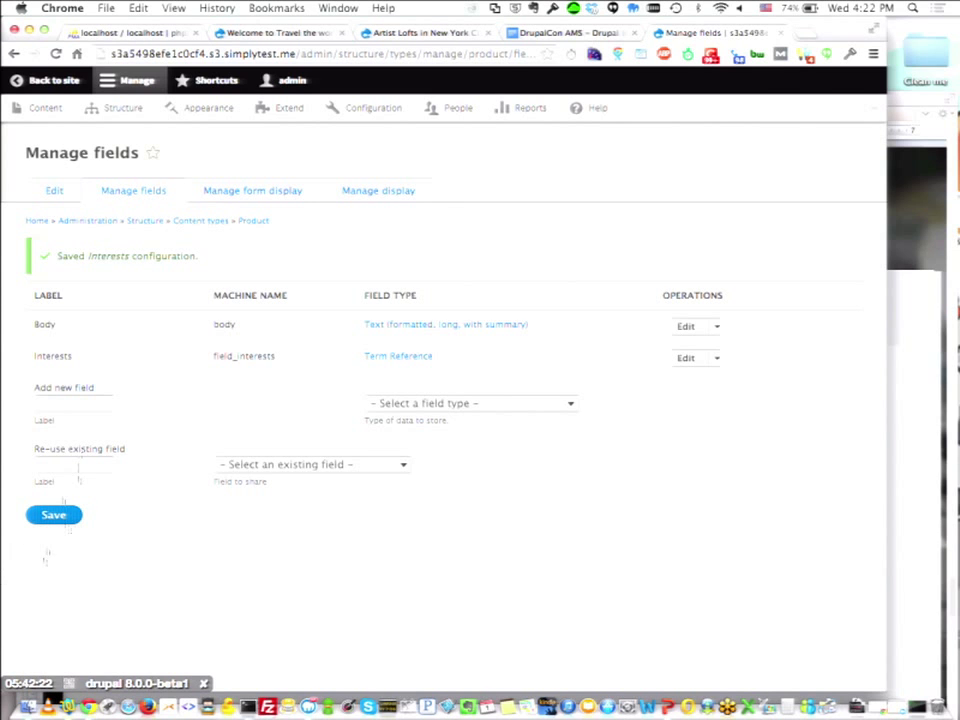
Re-use the existing image field field_image on the Product content type with the label Product Image.
click(64, 408)
click(64, 465)
text(Product)
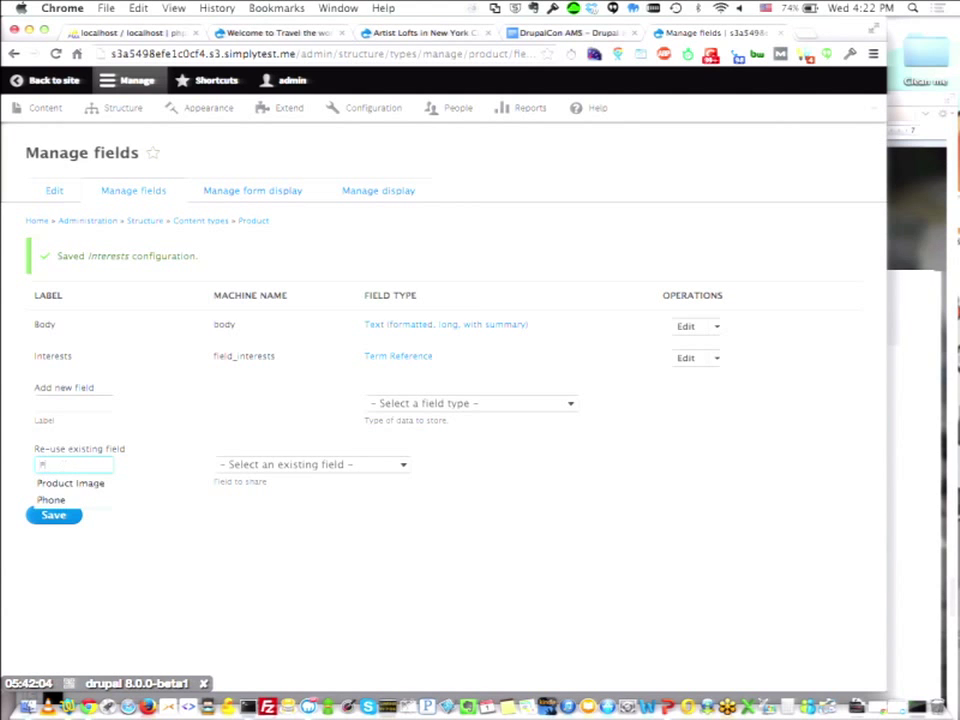
click(70, 483)
click(300, 464)
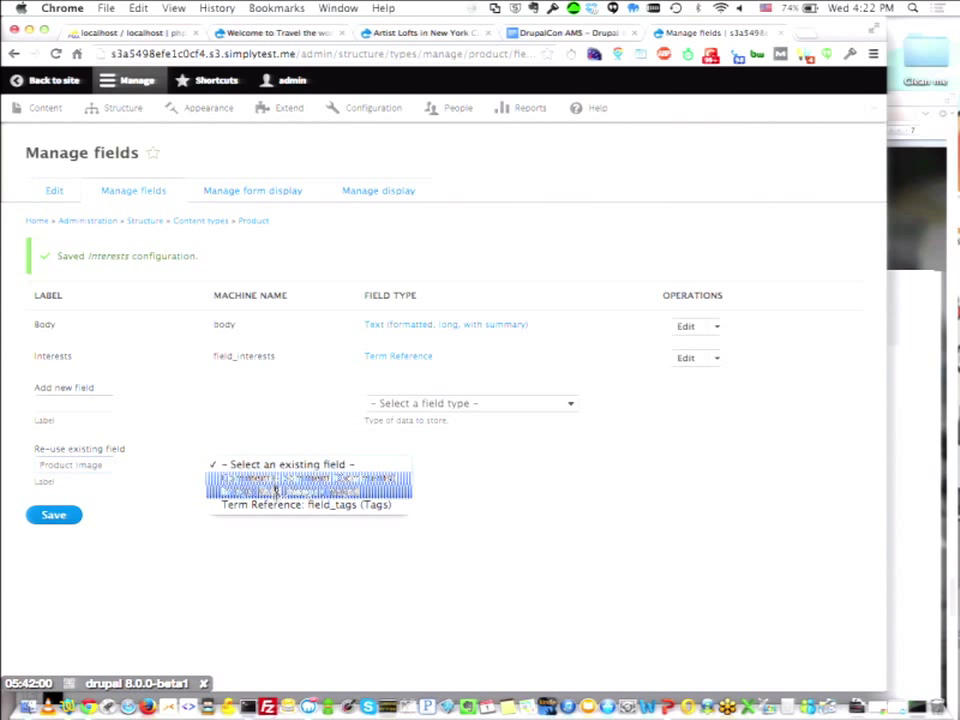
click(275, 490)
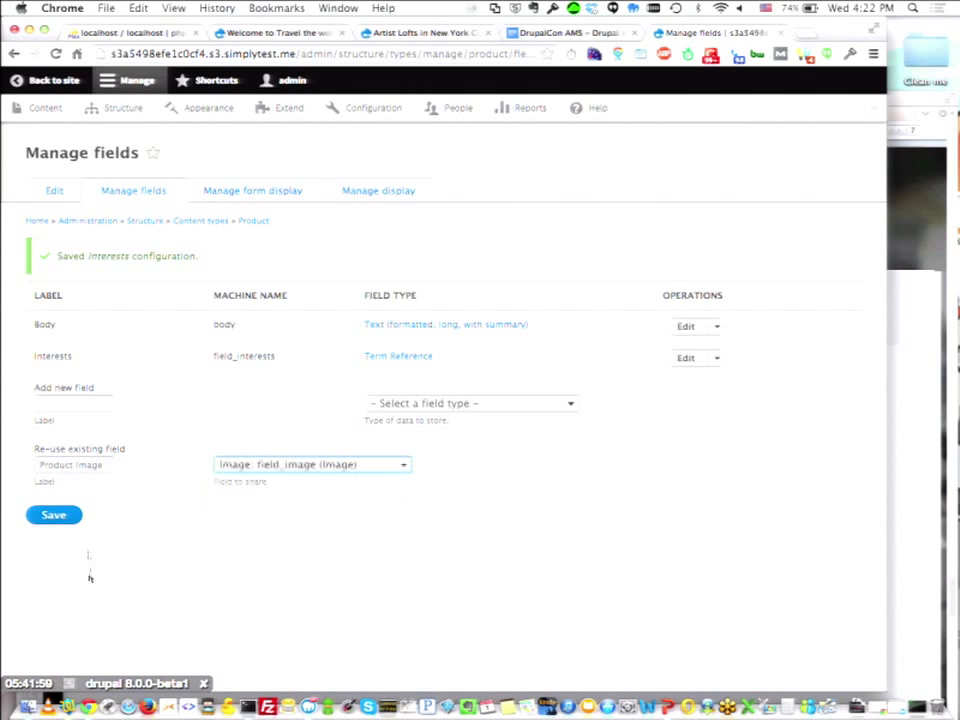
click(54, 516)
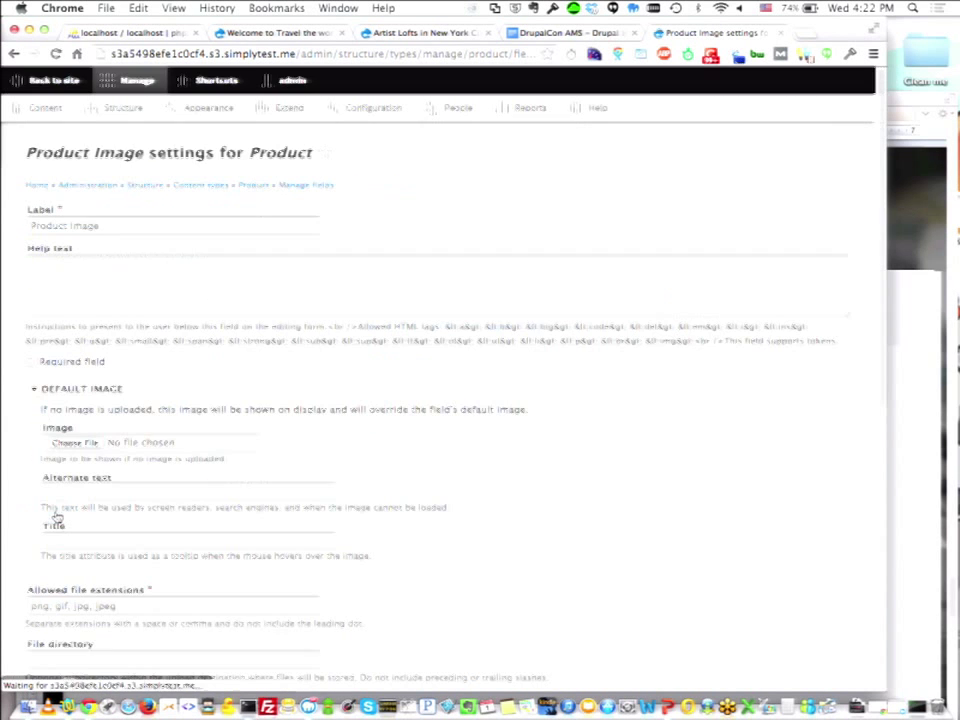
Enable the Alt and Title fields for the Product Image field and save its settings.
scroll(171, 332, down, 5)
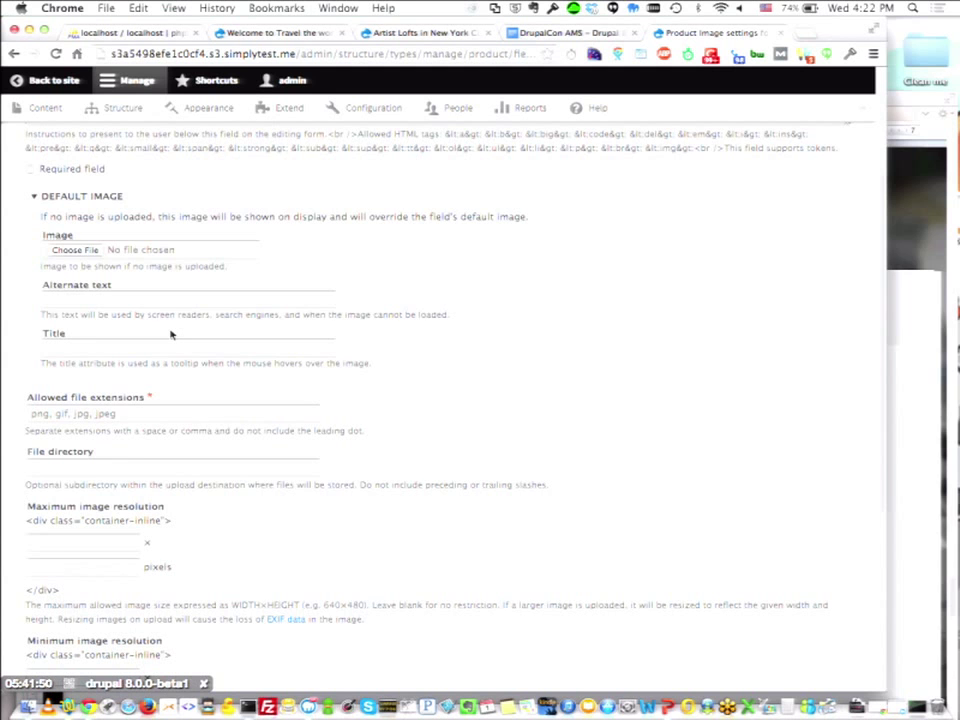
scroll(171, 335, down, 1)
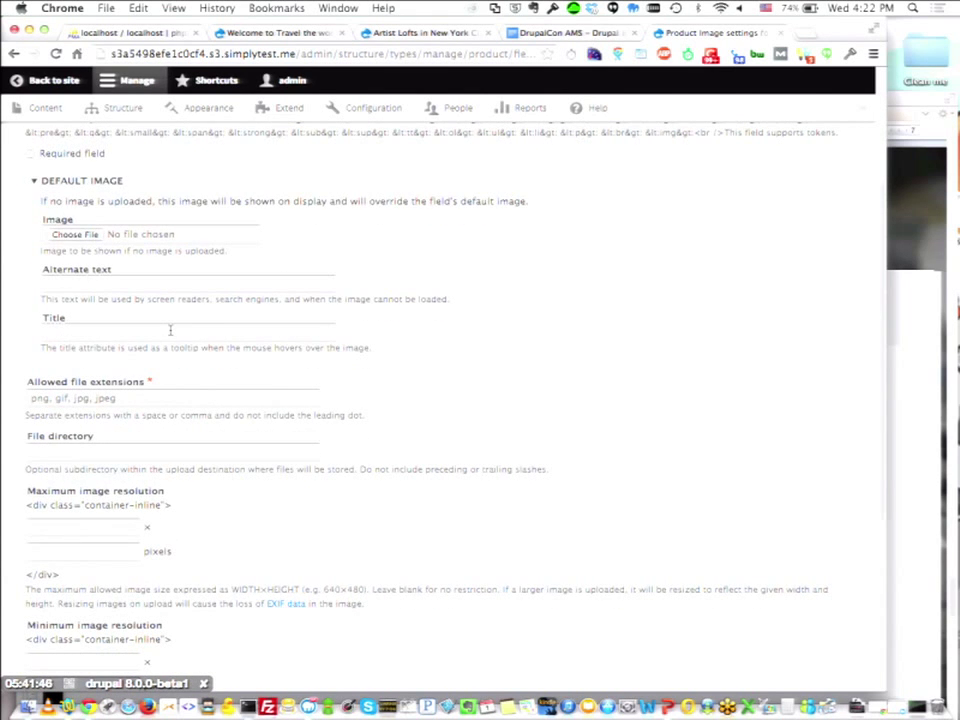
scroll(171, 331, down, 5)
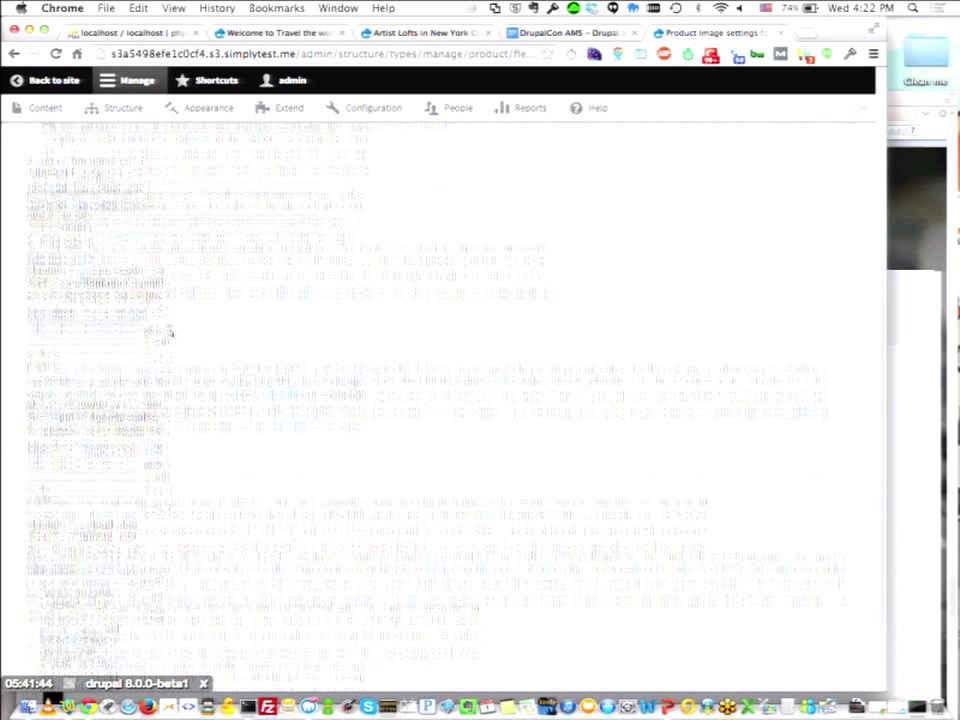
scroll(171, 335, down, 3)
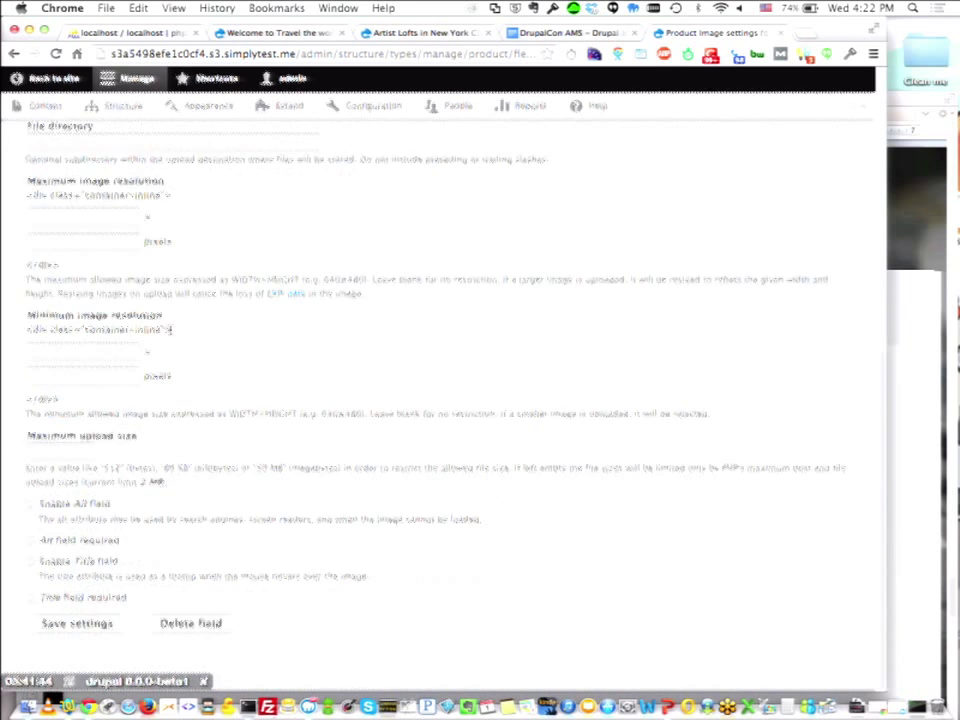
click(30, 506)
click(30, 565)
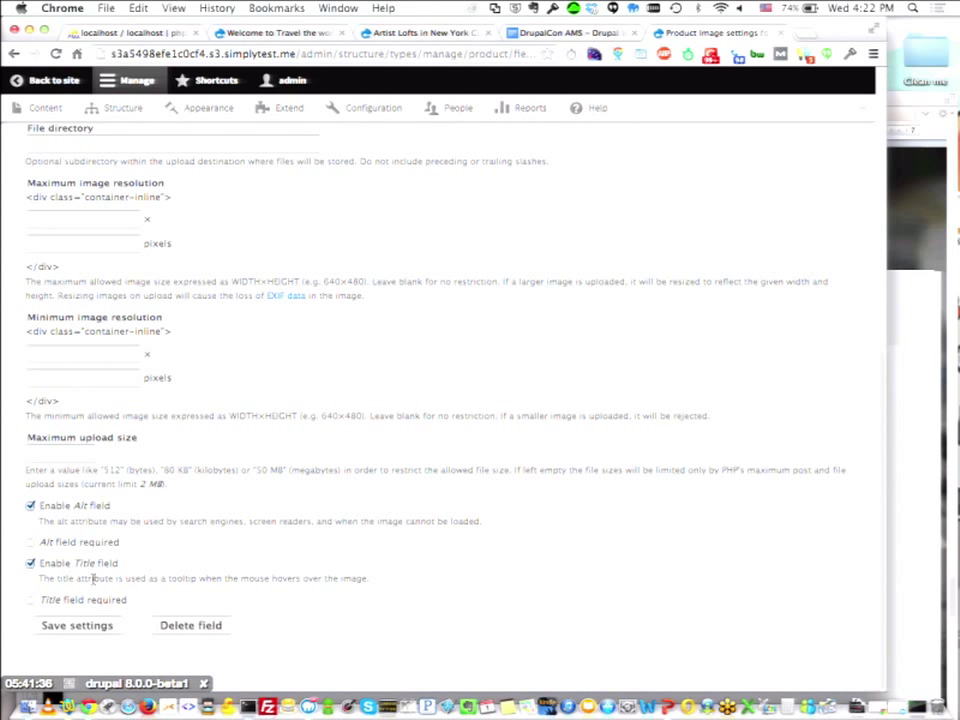
click(81, 627)
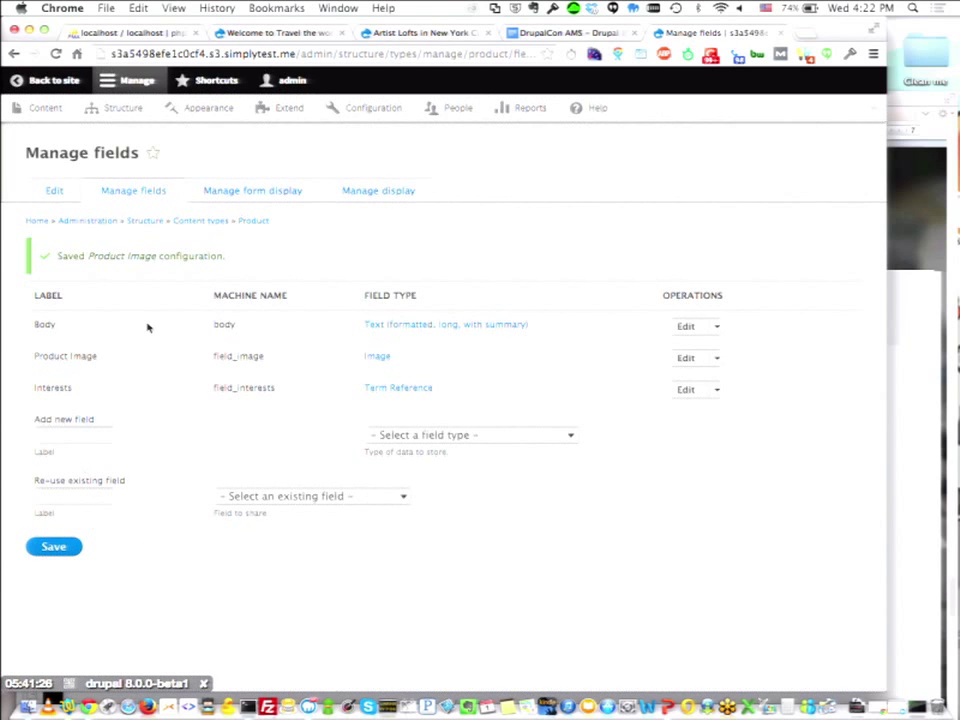
Save the Product content type's field list and open the site's Content language settings.
click(54, 548)
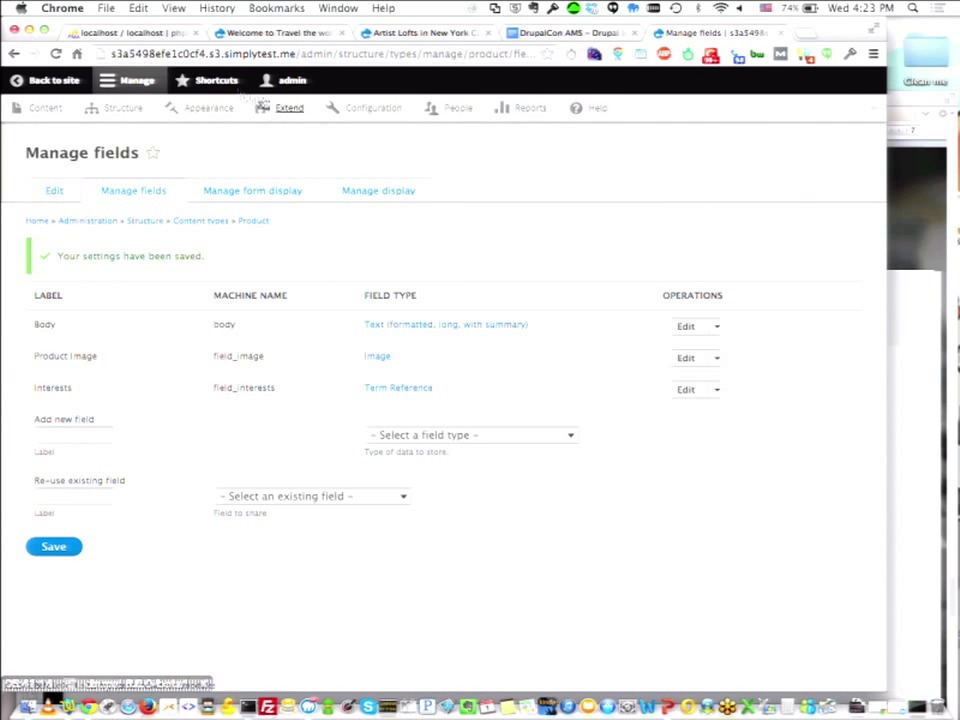
click(218, 80)
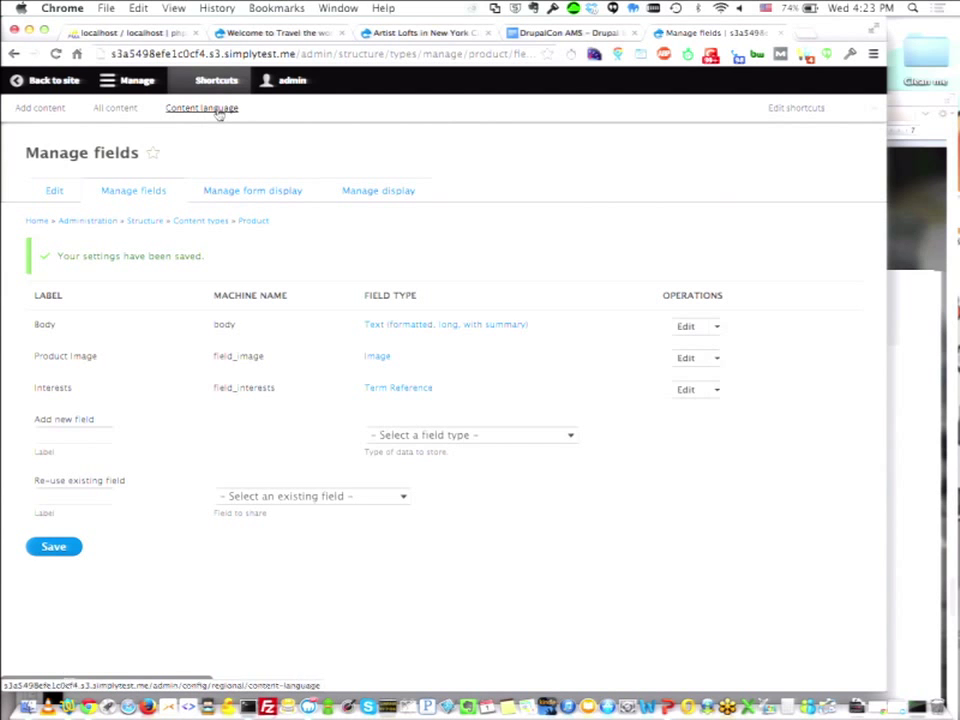
click(219, 112)
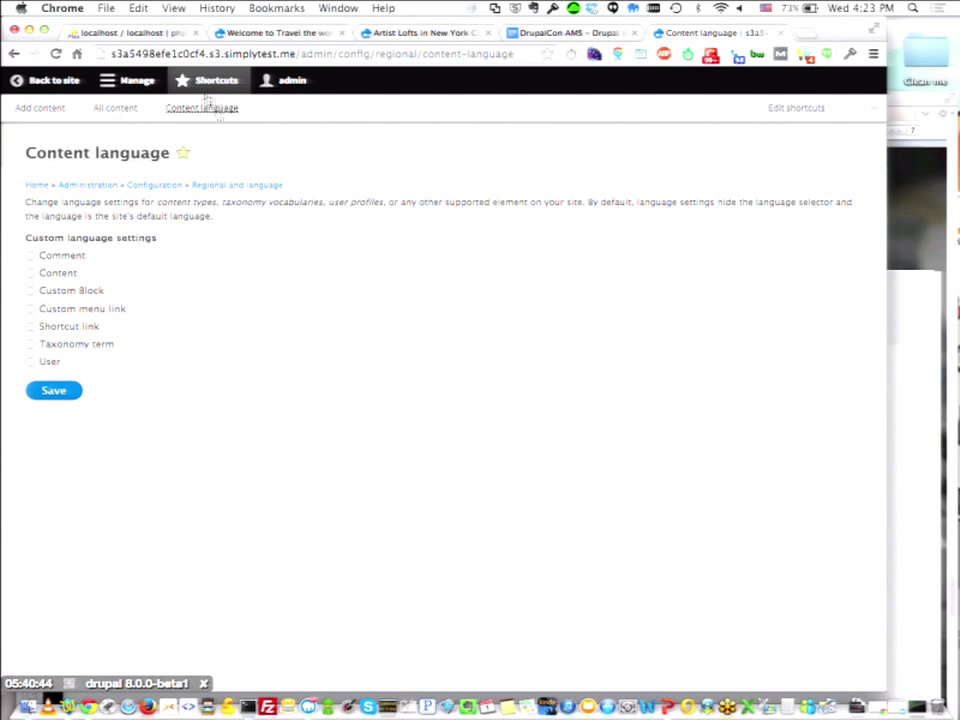
Enable custom language settings for Content and Taxonomy term, leaving Custom Block disabled.
click(31, 273)
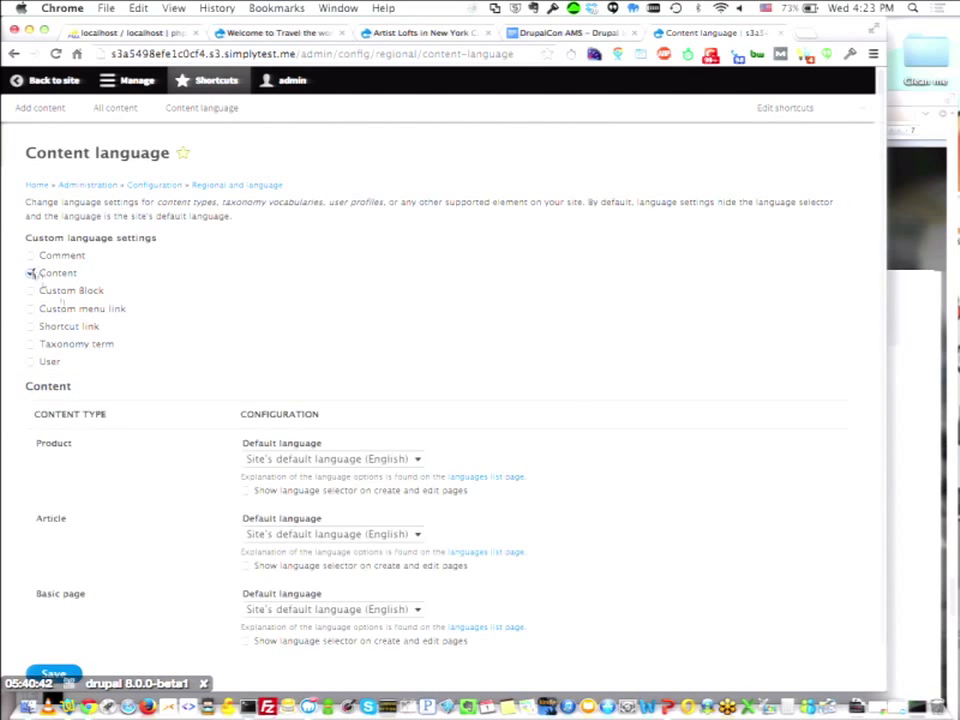
scroll(135, 328, down, 1)
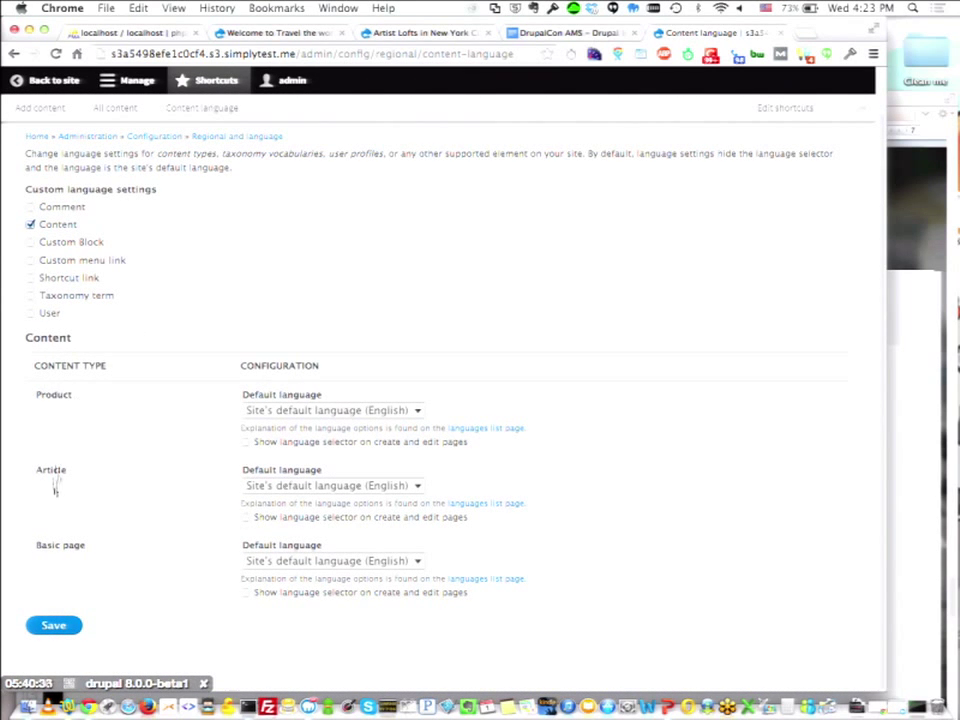
click(31, 242)
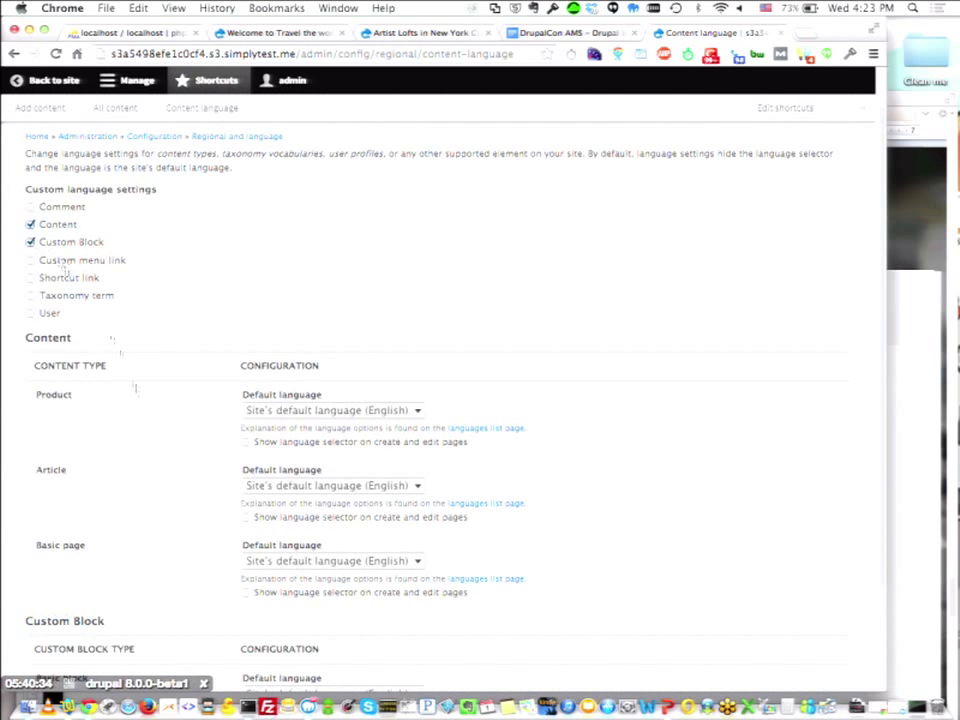
scroll(133, 388, down, 3)
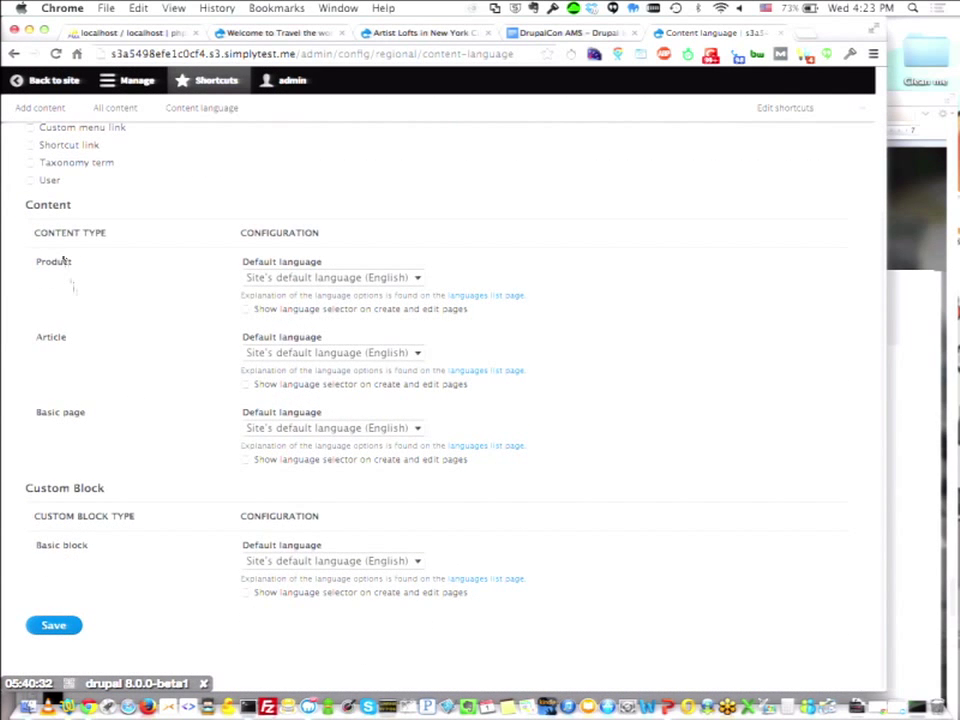
scroll(66, 262, up, 1)
scroll(61, 254, up, 2)
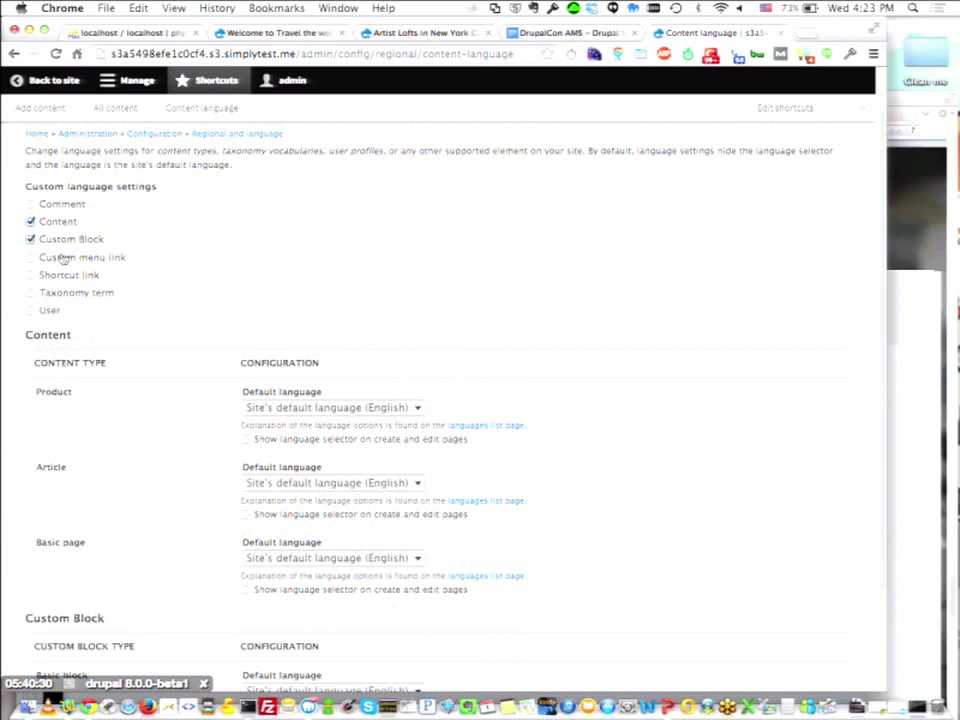
click(31, 240)
click(31, 295)
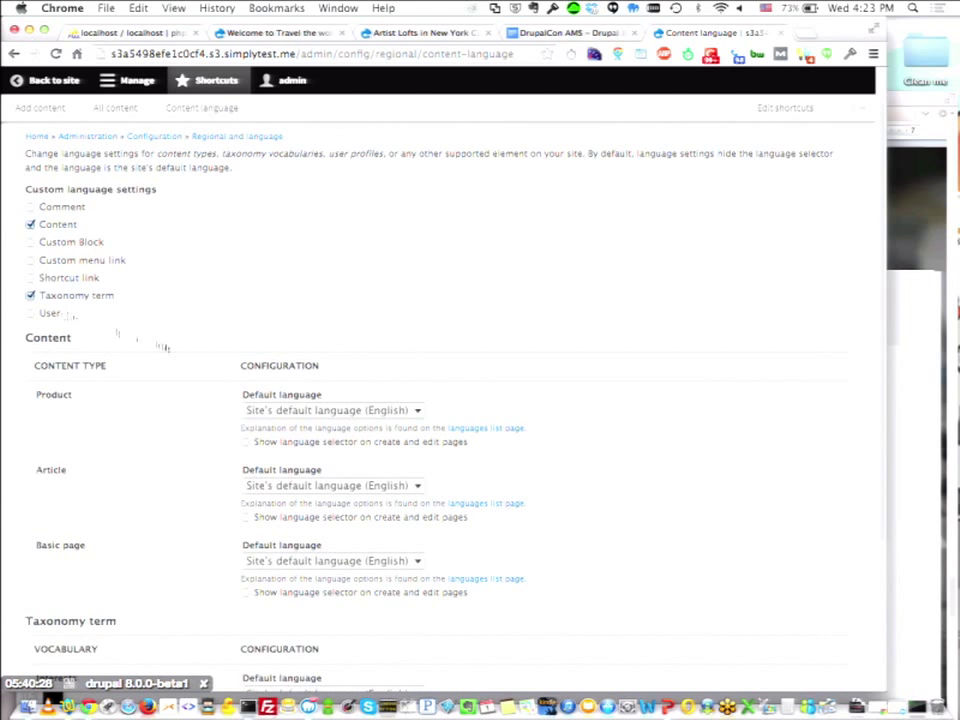
scroll(167, 347, down, 5)
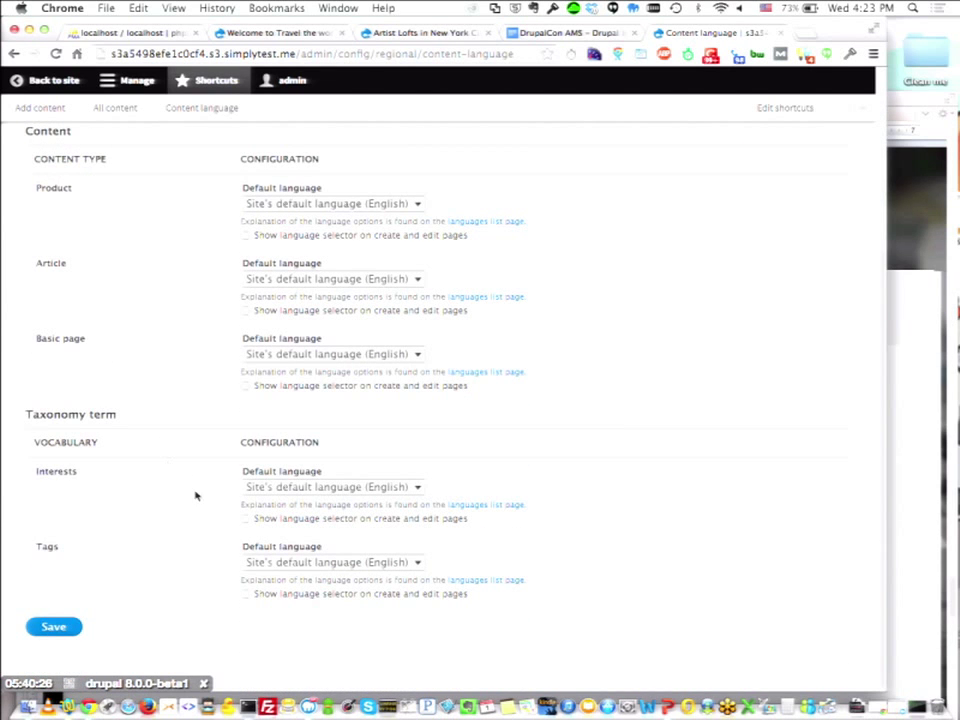
Show the language selector on create and edit pages for Product, Article, Basic page, Interests and Tags, and save the settings.
click(245, 235)
click(245, 312)
click(246, 386)
click(246, 519)
click(246, 594)
click(71, 626)
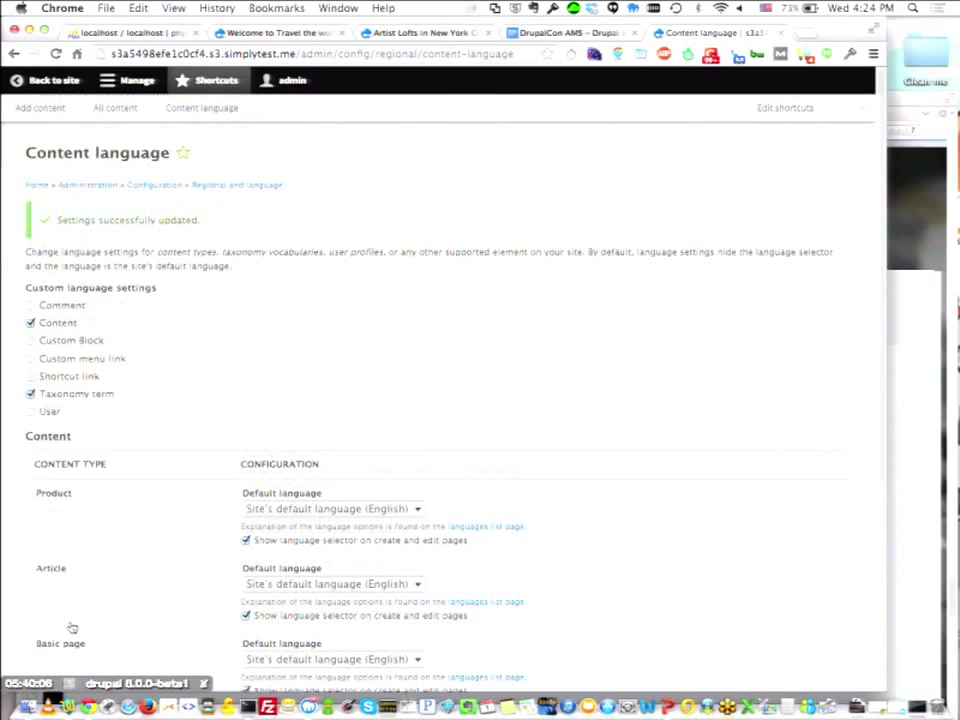
scroll(255, 386, down, 5)
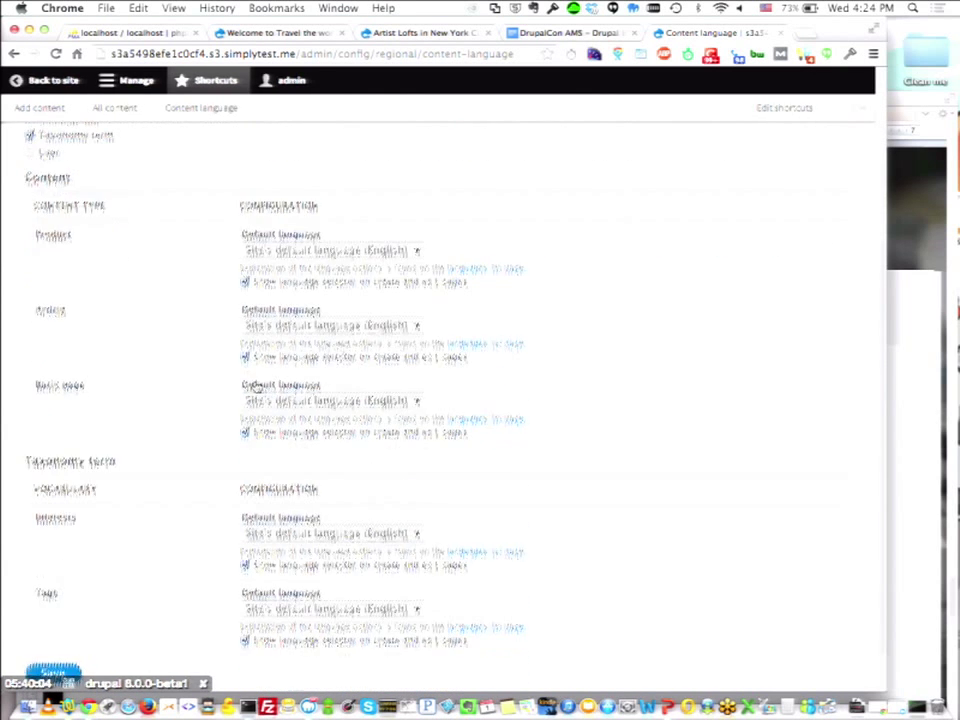
scroll(255, 386, down, 1)
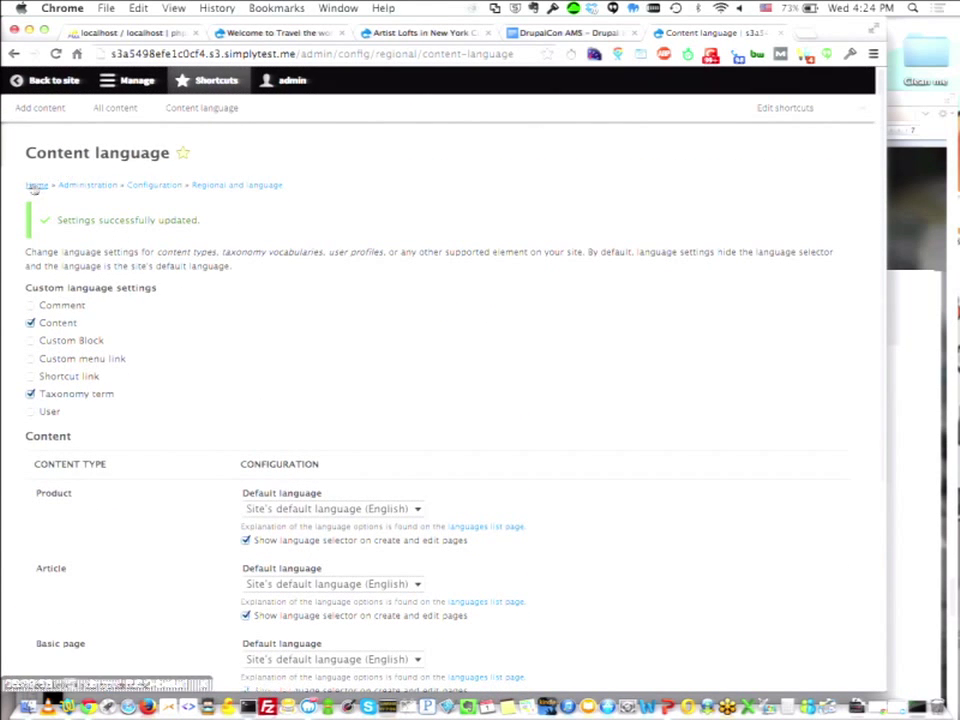
Visit the site's front page and open the Block layout administration page.
click(35, 186)
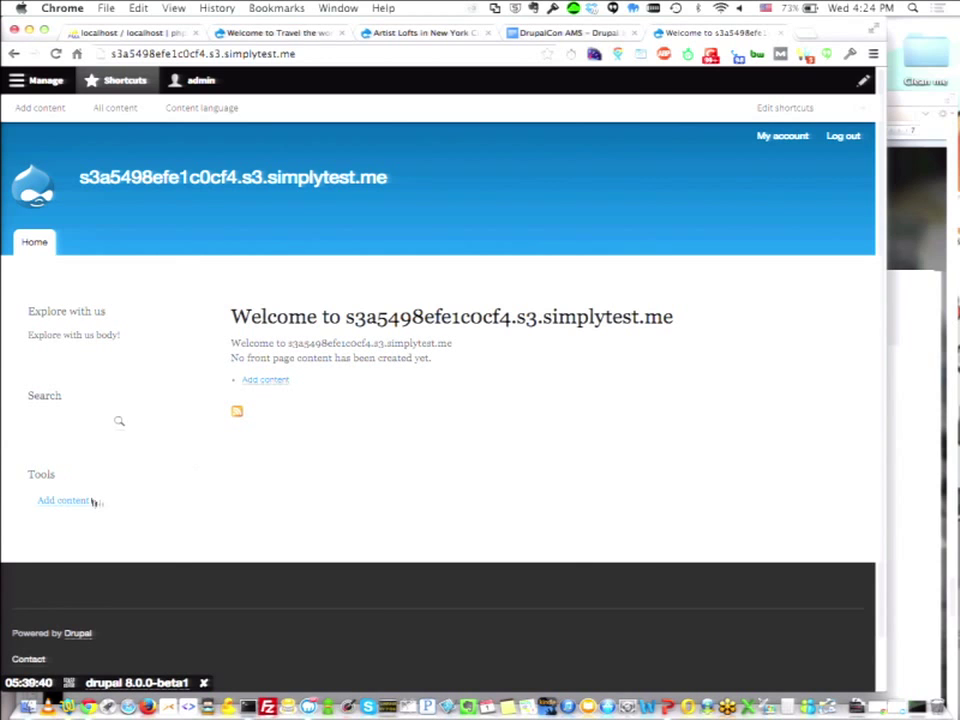
mouse_move(178, 257)
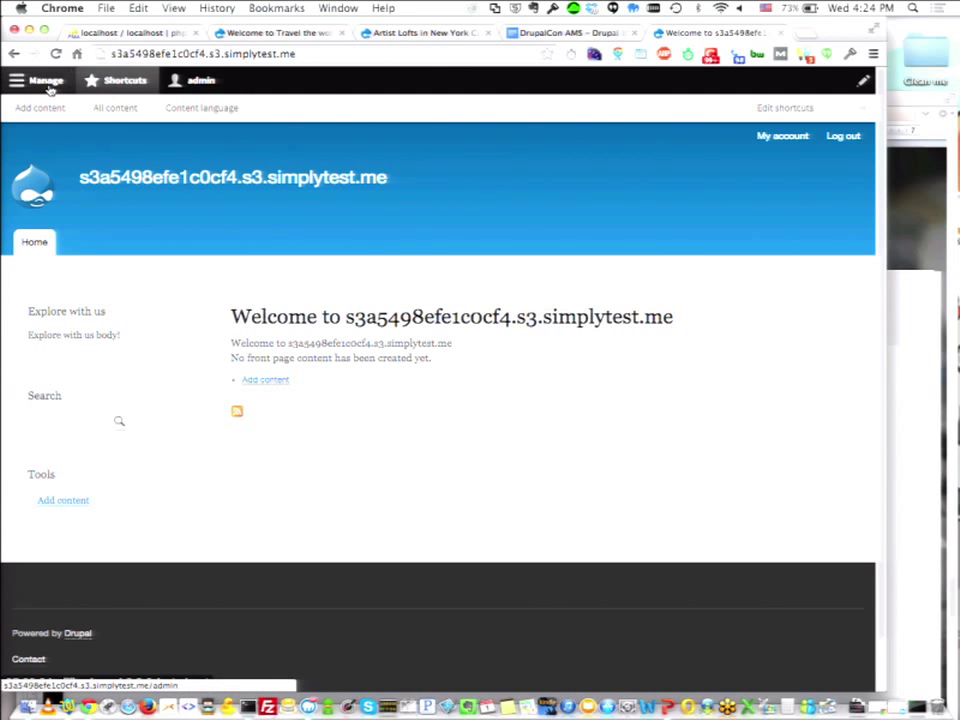
click(16, 81)
click(124, 110)
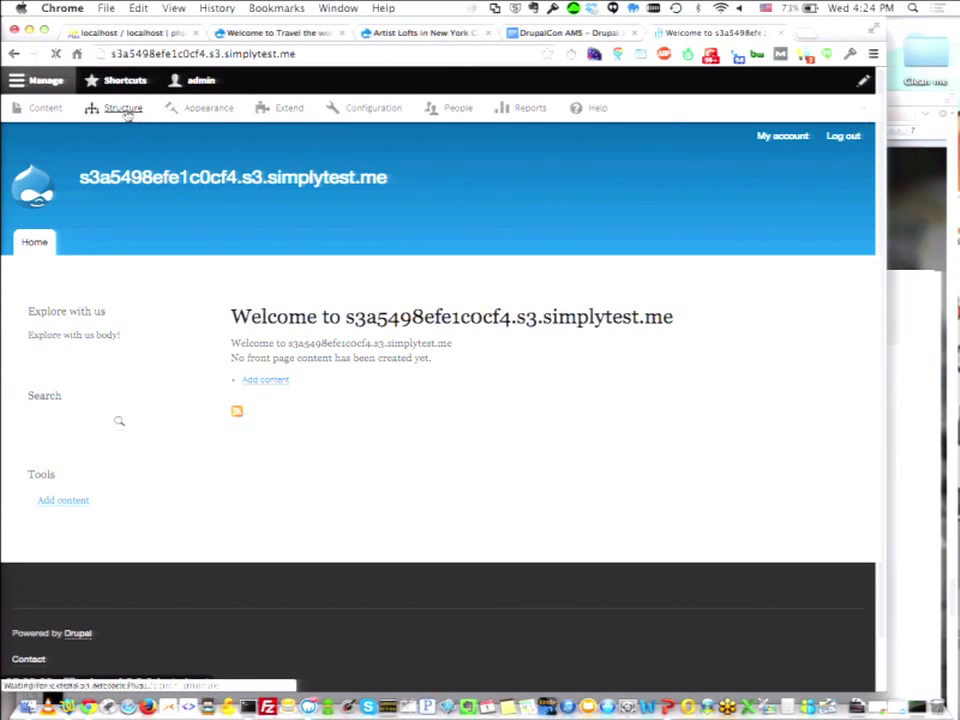
click(93, 214)
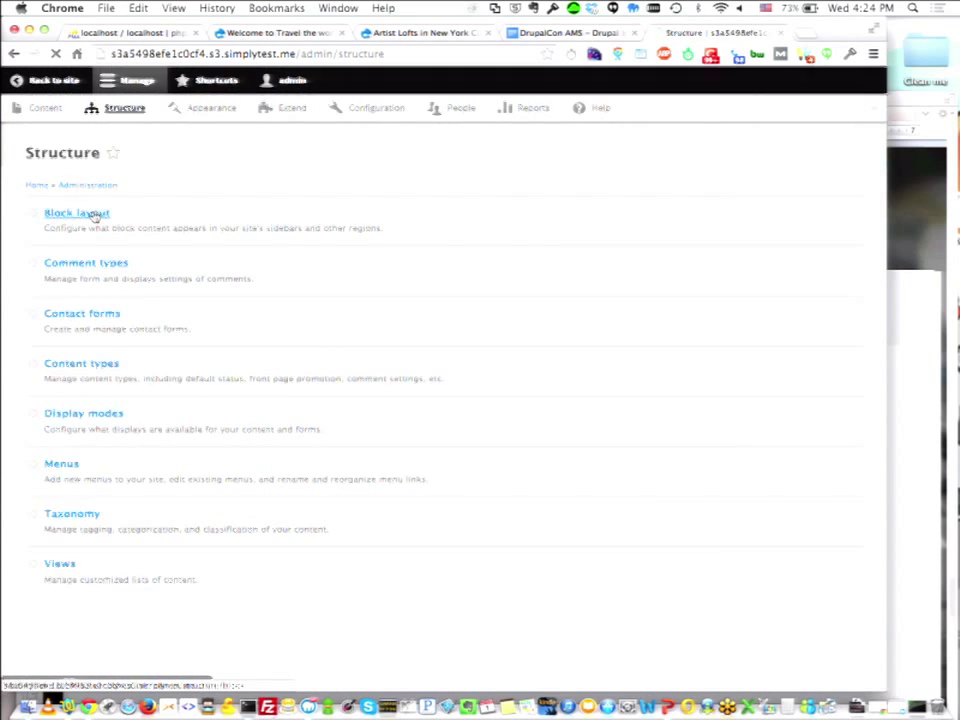
Filter the placeable blocks by "lan" and open the configuration for placing the Language switcher block.
scroll(380, 466, down, 10)
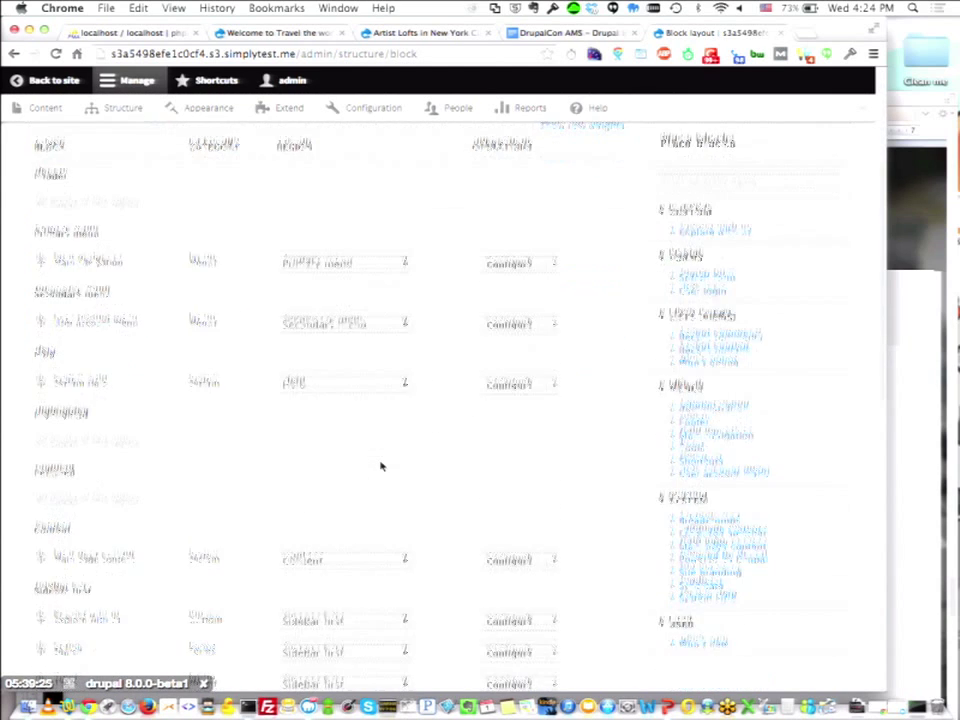
scroll(380, 466, up, 5)
scroll(380, 466, down, 5)
scroll(380, 466, up, 3)
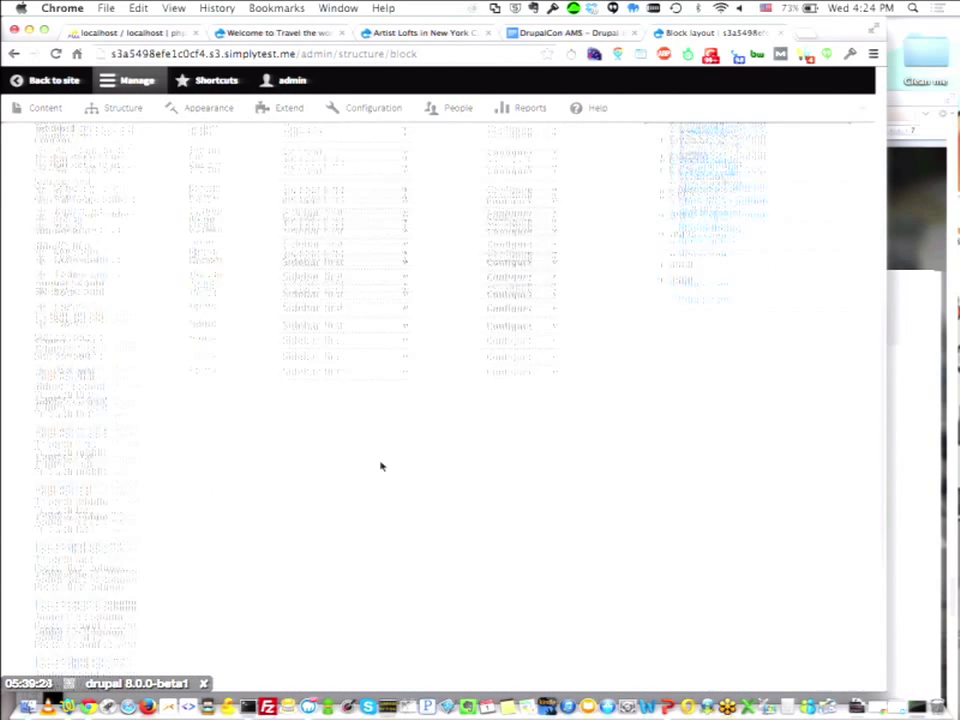
scroll(745, 610, up, 5)
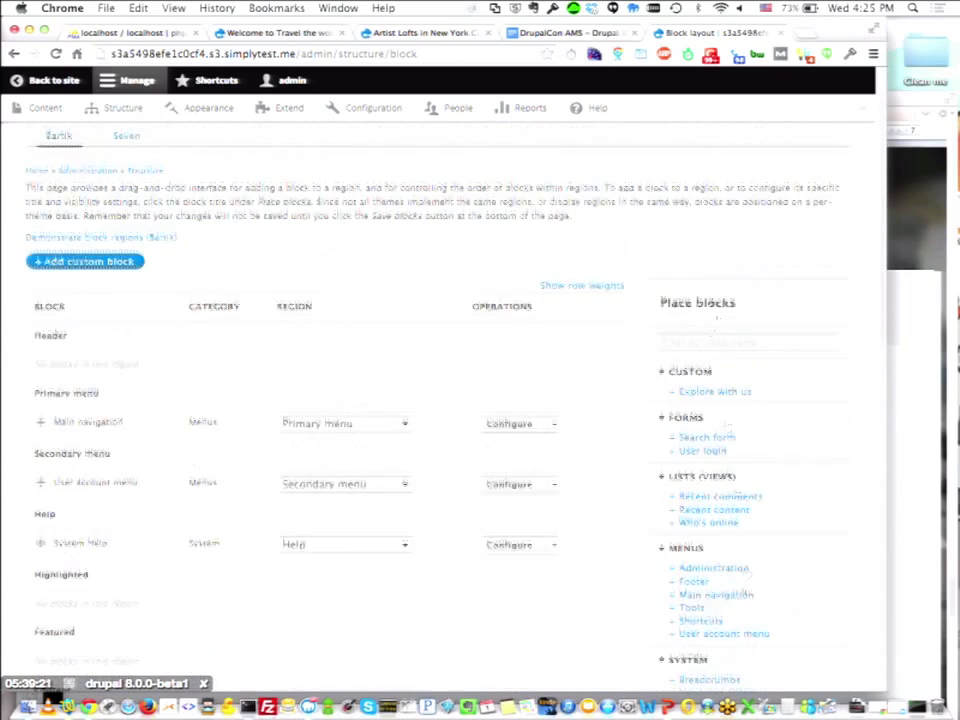
click(711, 345)
text(lan)
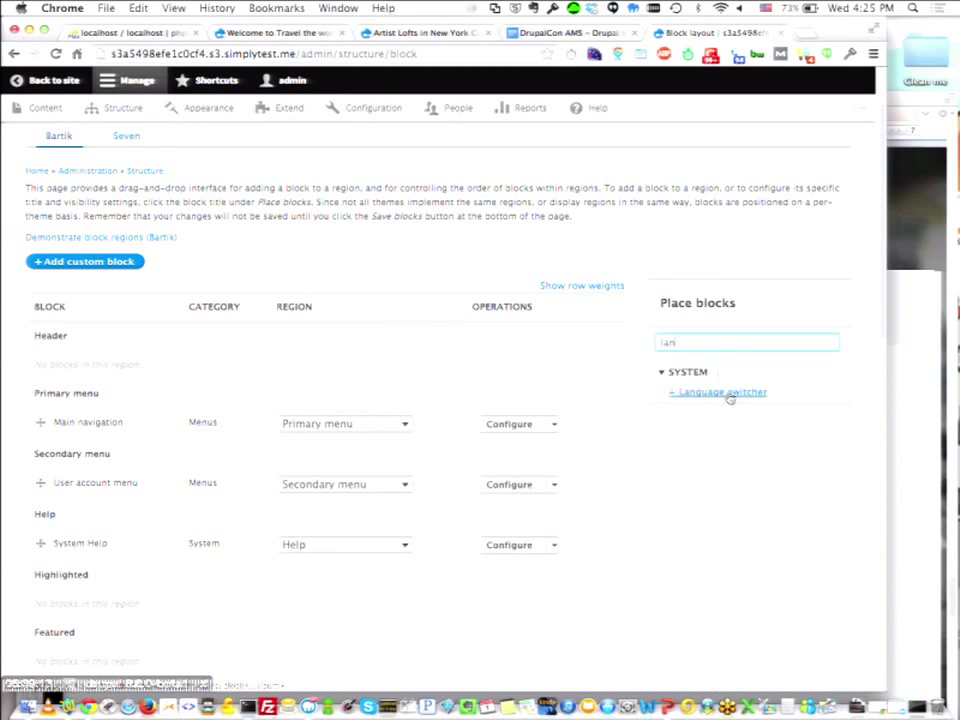
click(728, 395)
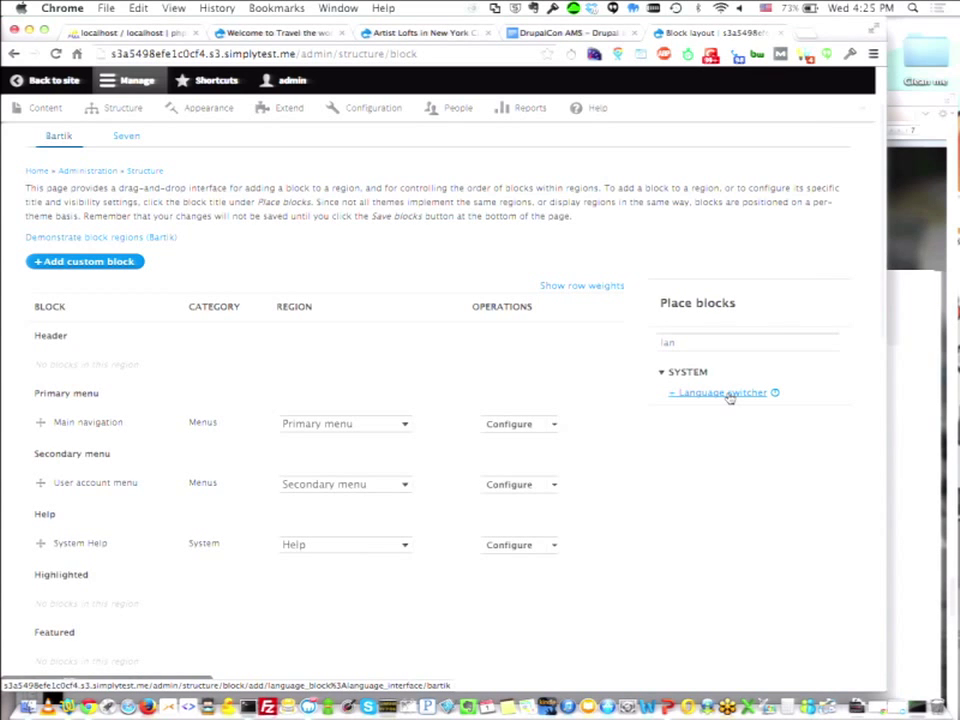
click(728, 395)
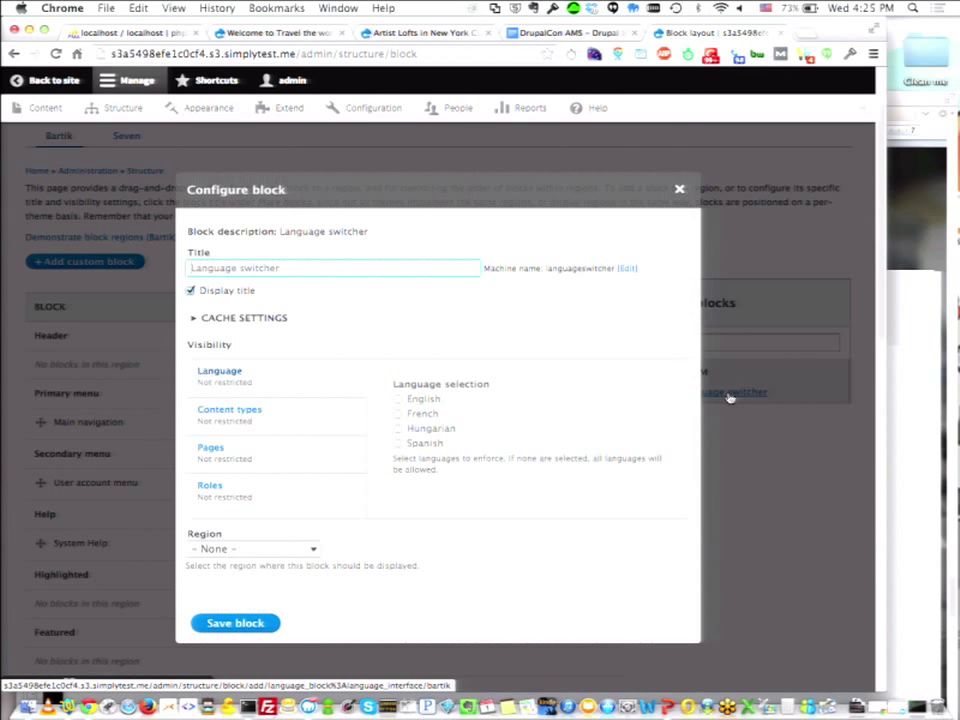
Assign the Language switcher block to the Sidebar first region without visibility restrictions, then save the block and the block layout.
click(305, 549)
click(250, 655)
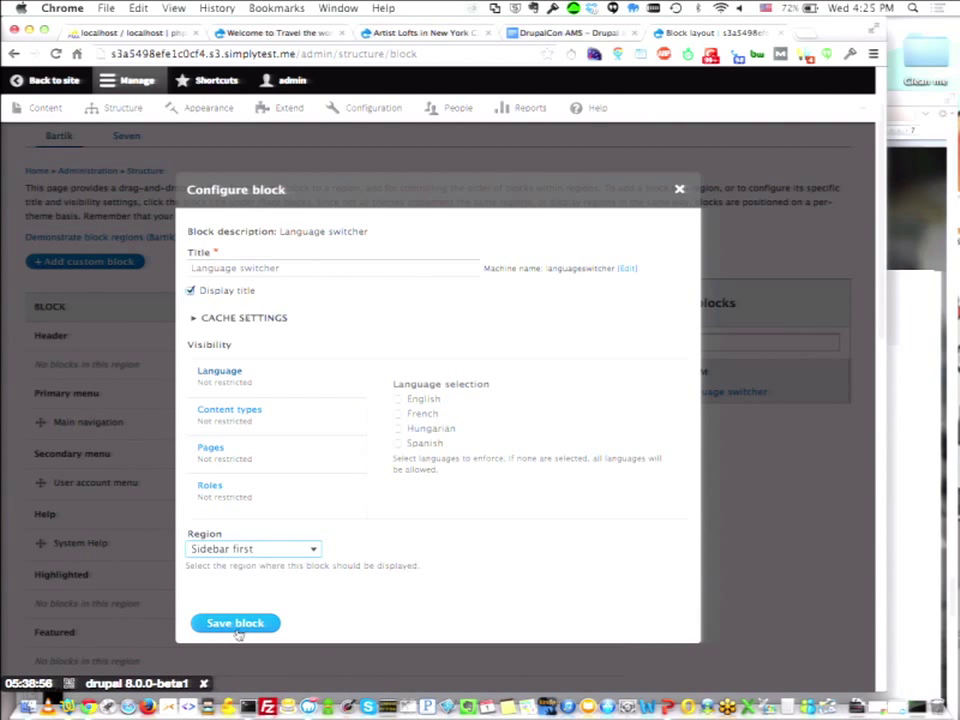
click(257, 425)
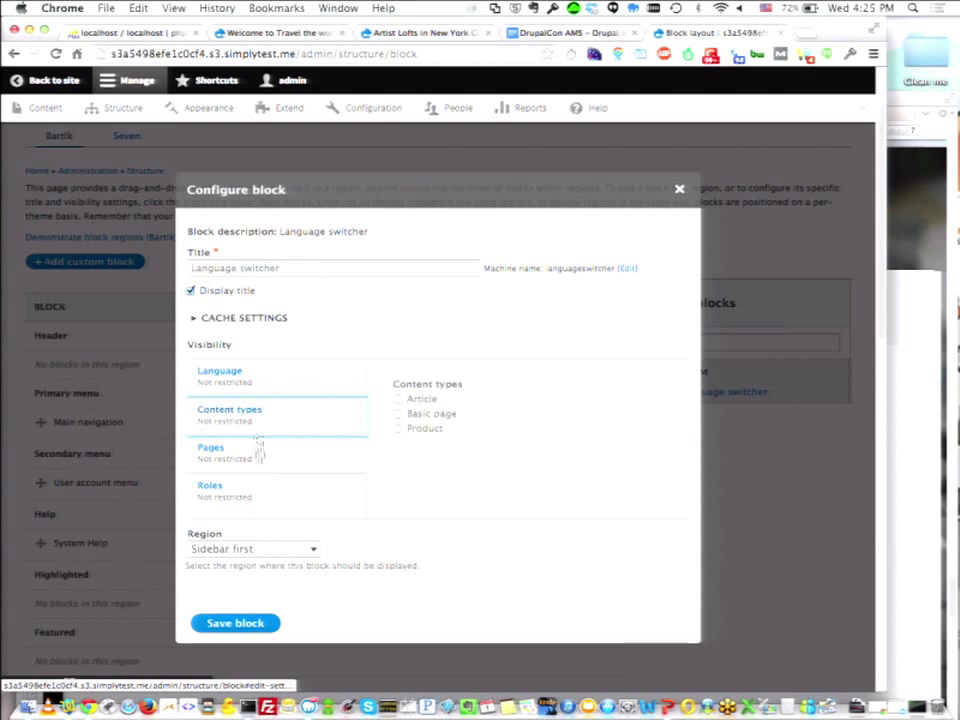
click(259, 452)
click(257, 508)
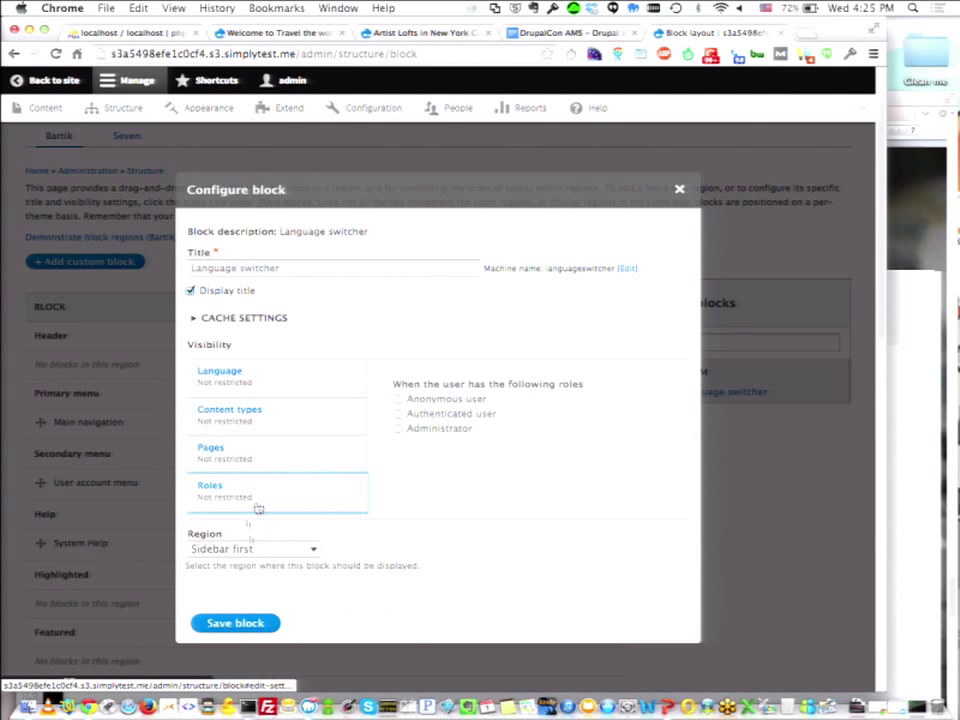
click(238, 623)
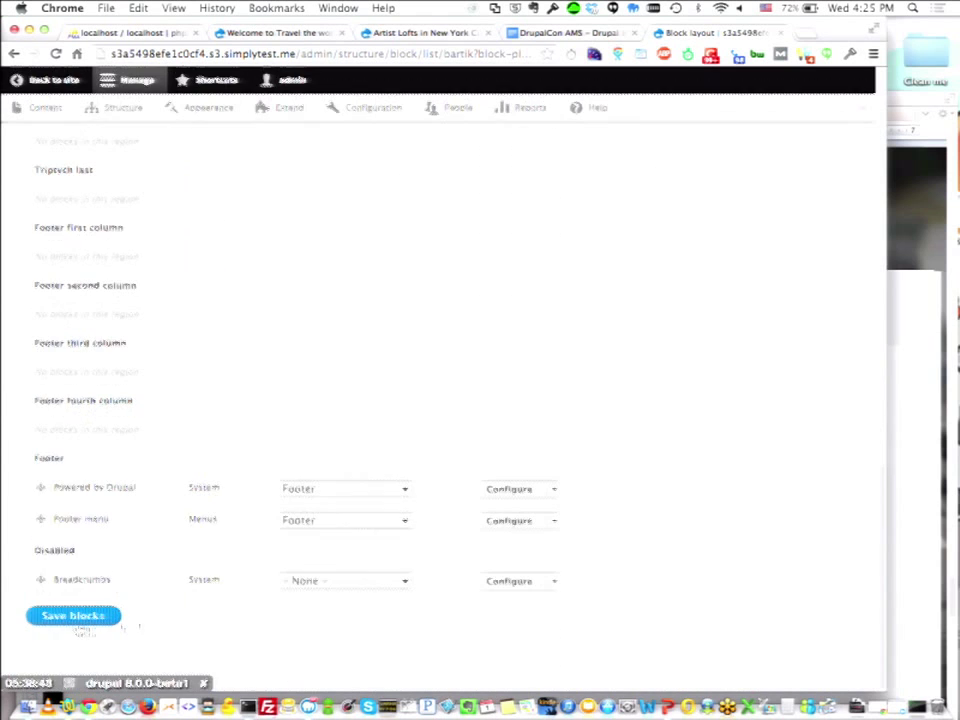
click(75, 616)
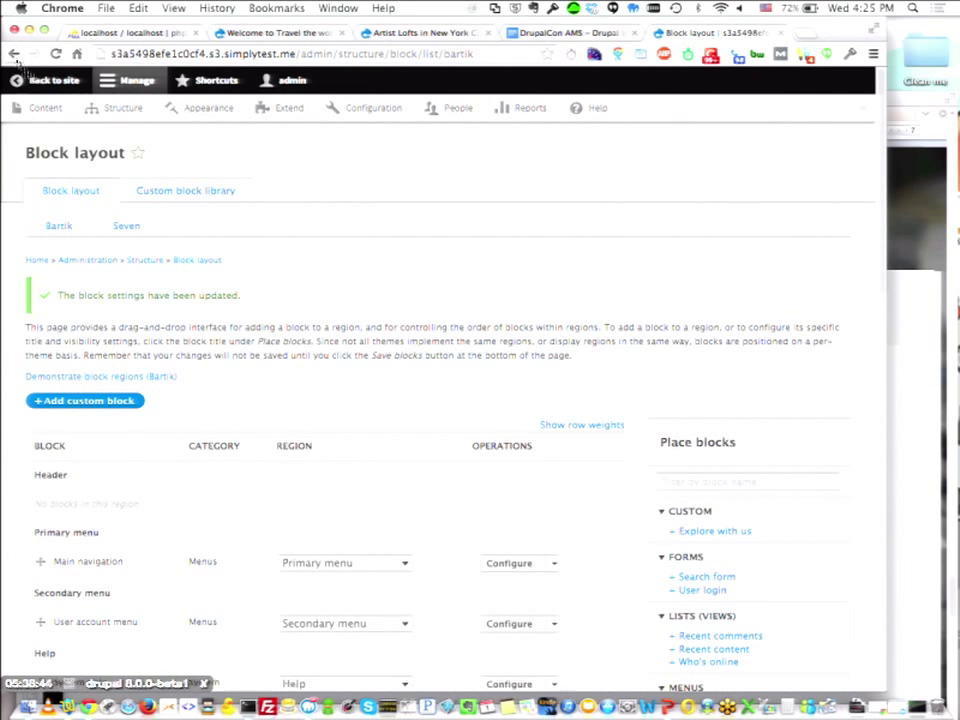
Return to the front page and view it in French, Hungarian and Spanish through the language switcher.
click(214, 204)
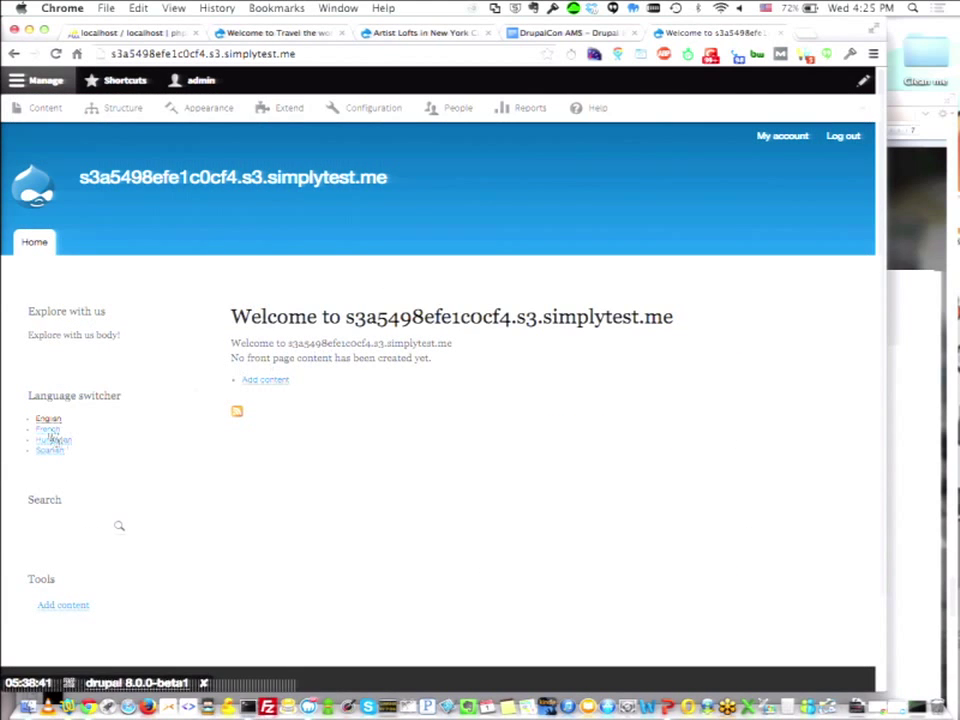
click(50, 432)
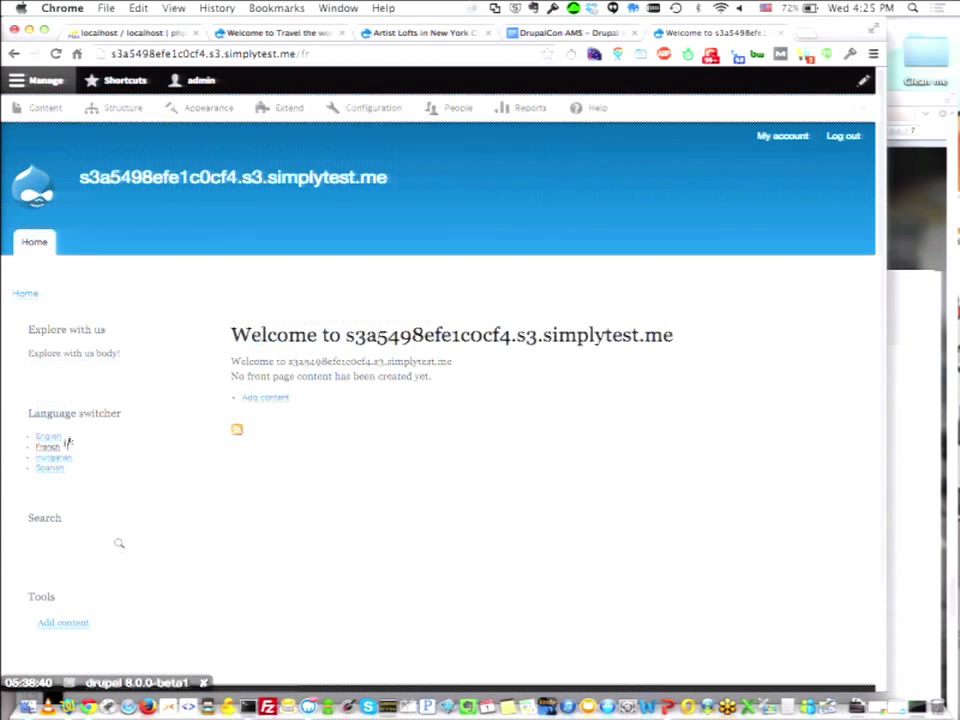
click(60, 458)
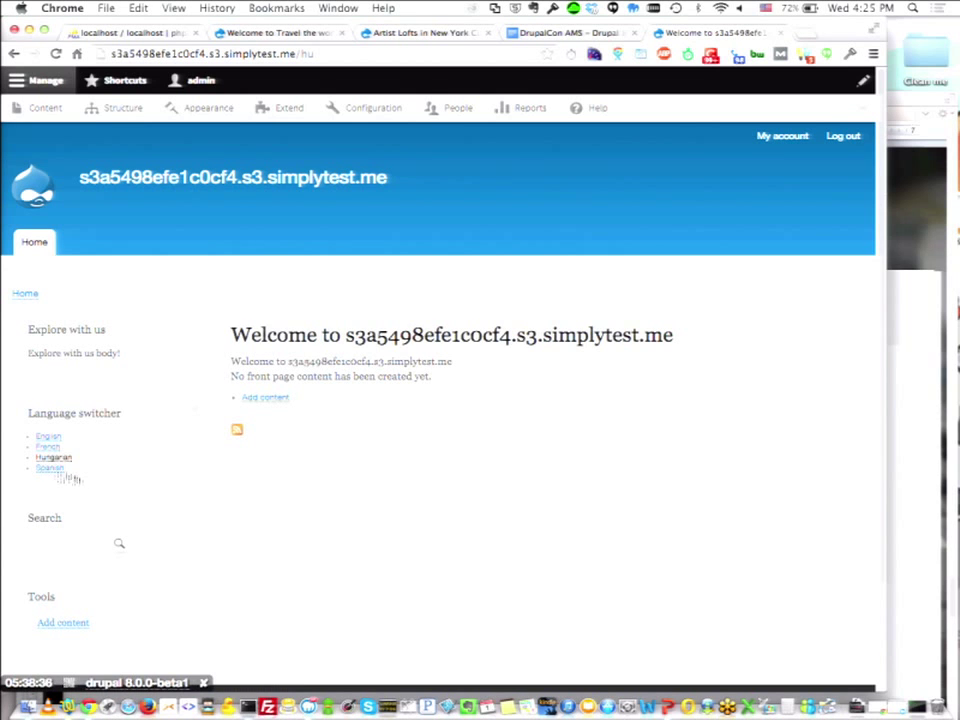
click(50, 468)
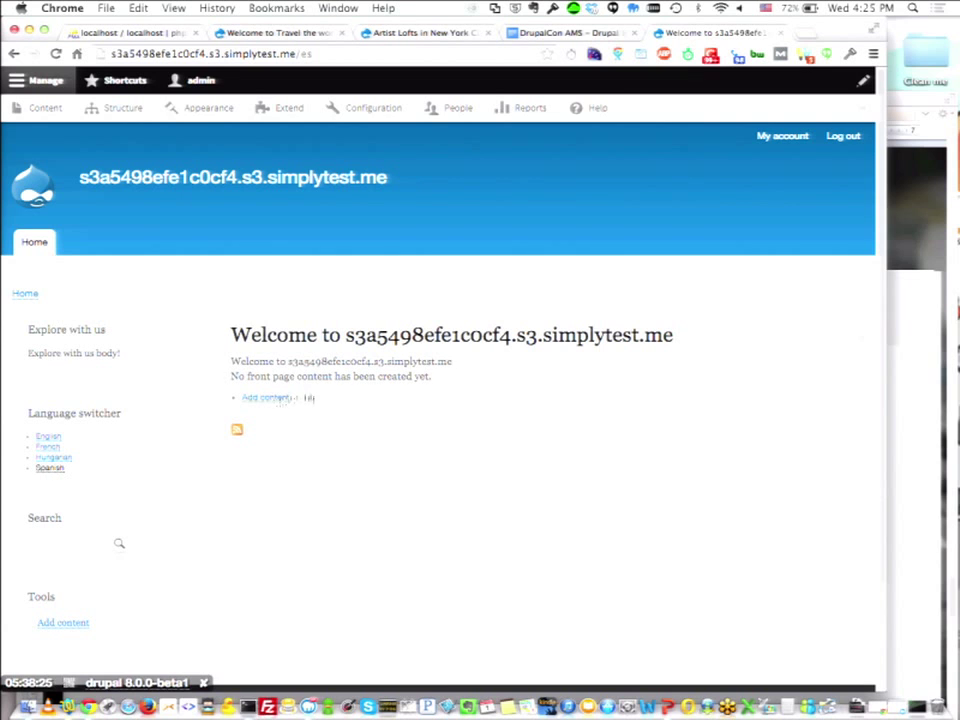
Open the form for creating a Product and examine its fields and language options.
click(263, 398)
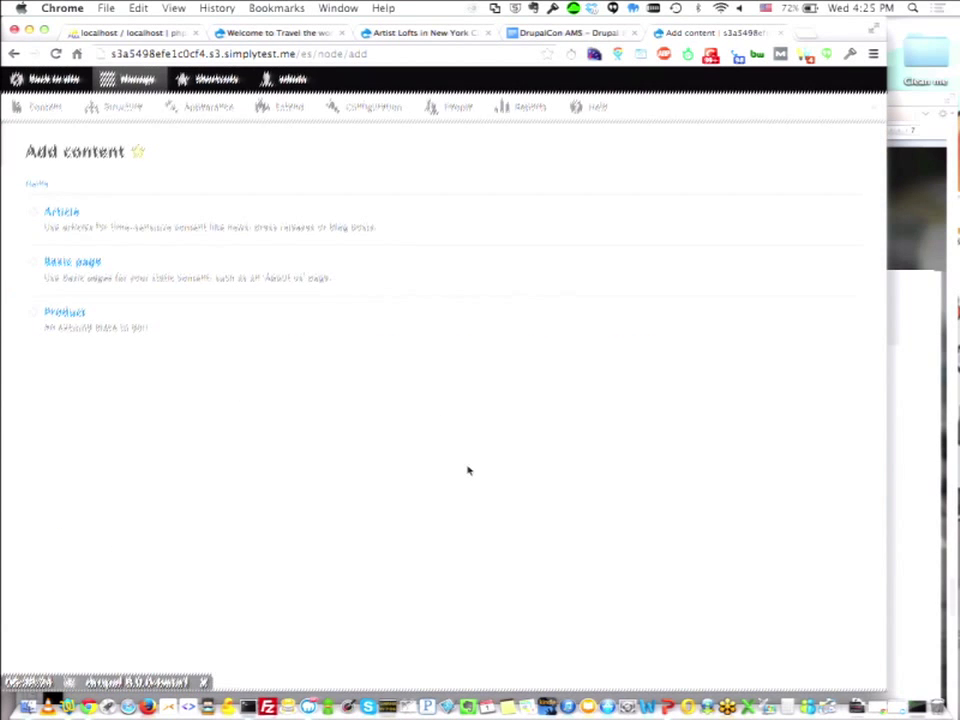
click(66, 315)
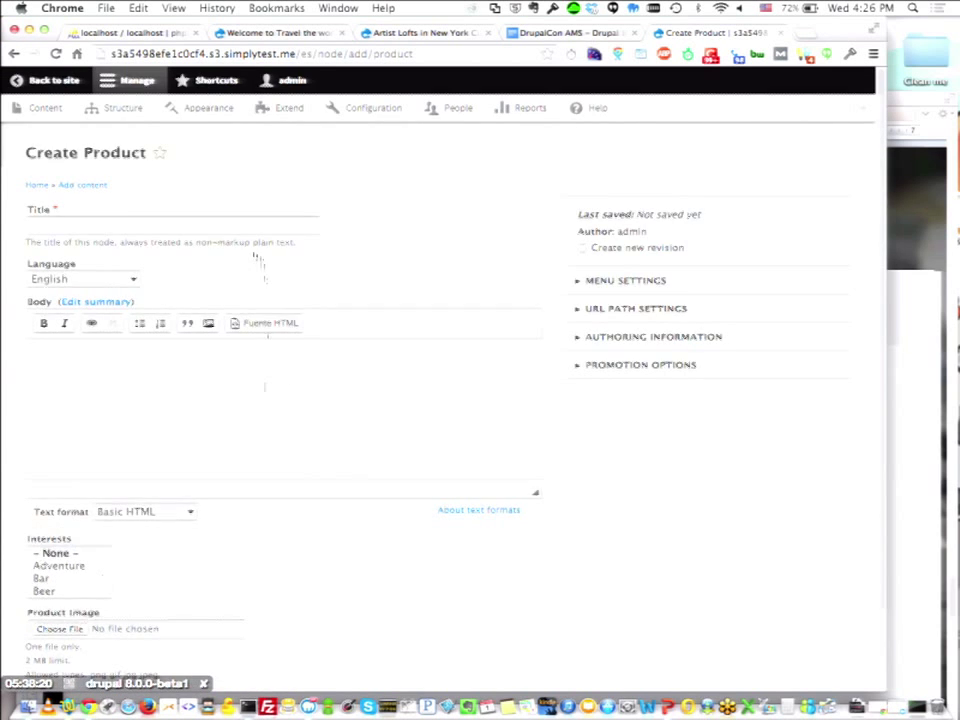
scroll(261, 461, down, 3)
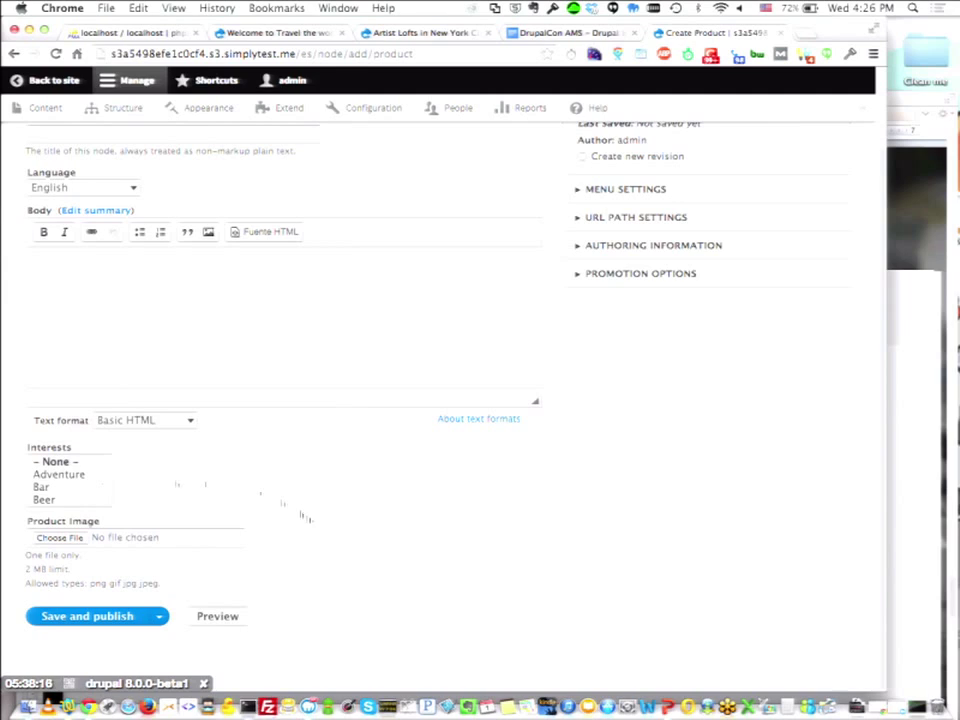
scroll(302, 514, up, 5)
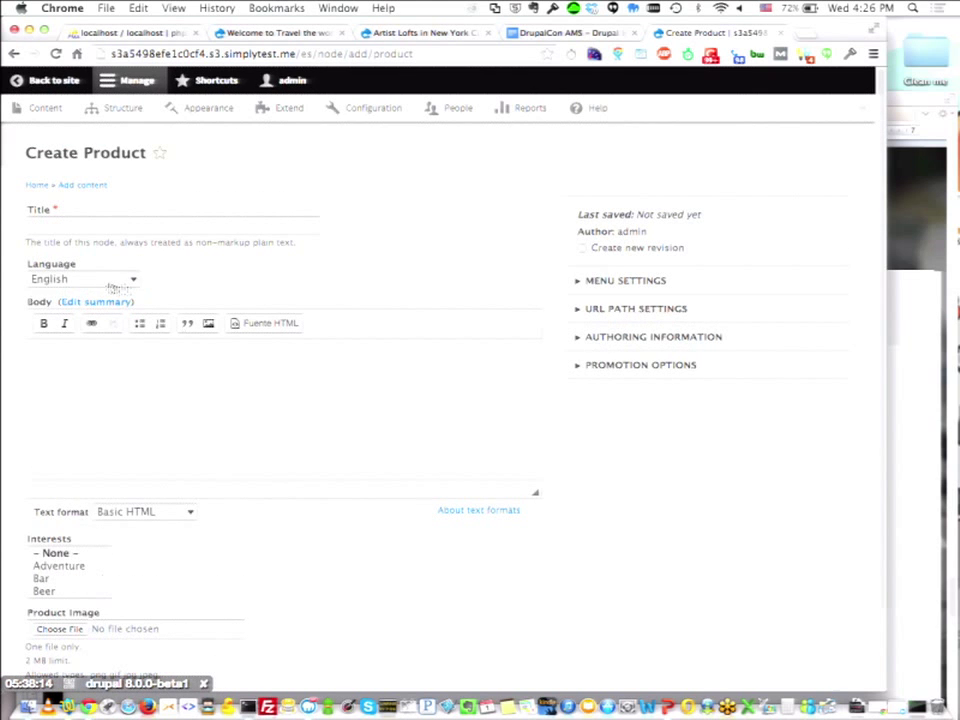
click(107, 282)
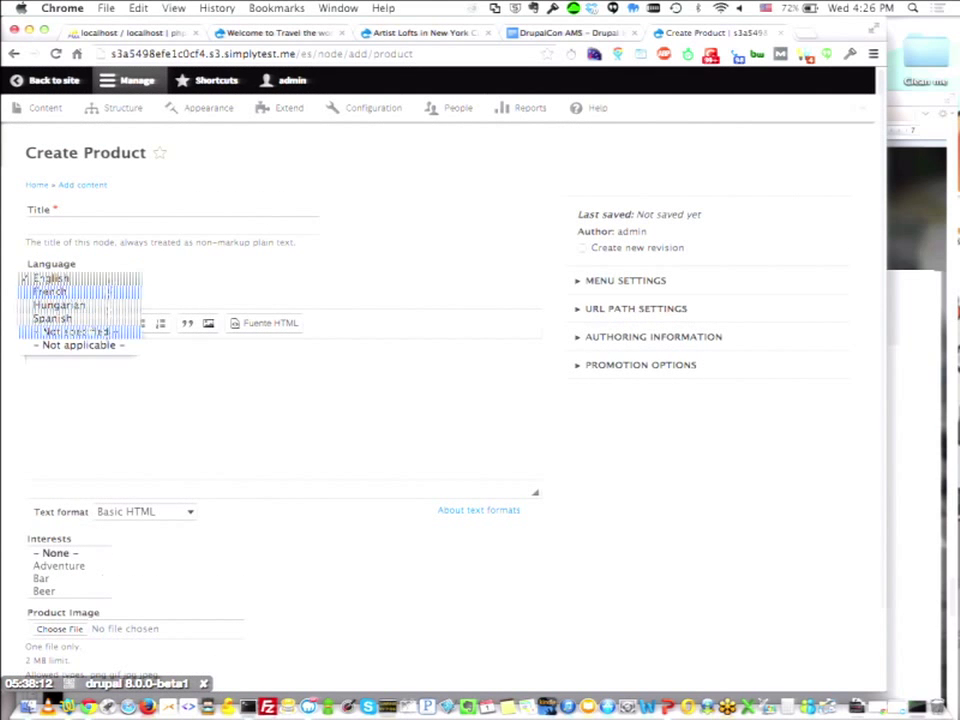
click(274, 279)
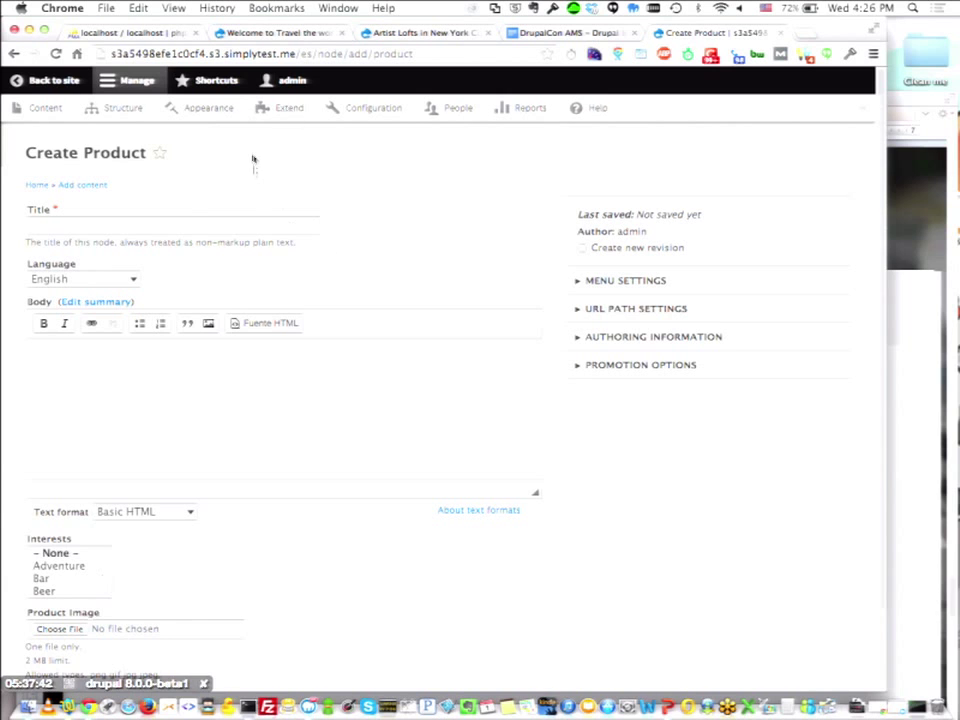
Enable the Interface Translation module in the Multilingual group and save the module configuration.
click(291, 109)
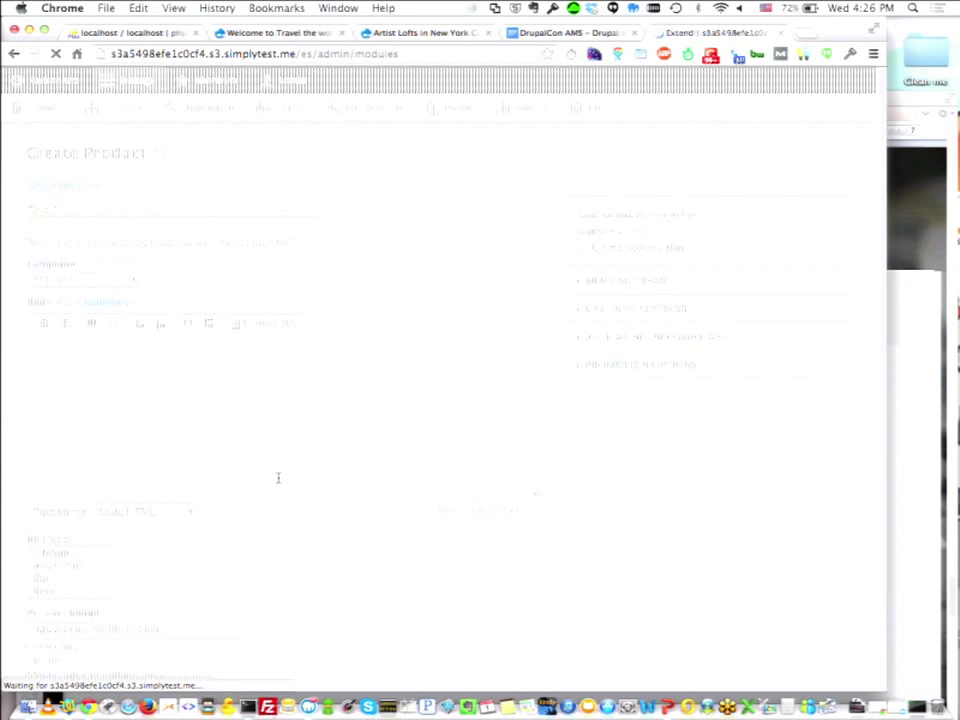
scroll(277, 477, down, 10)
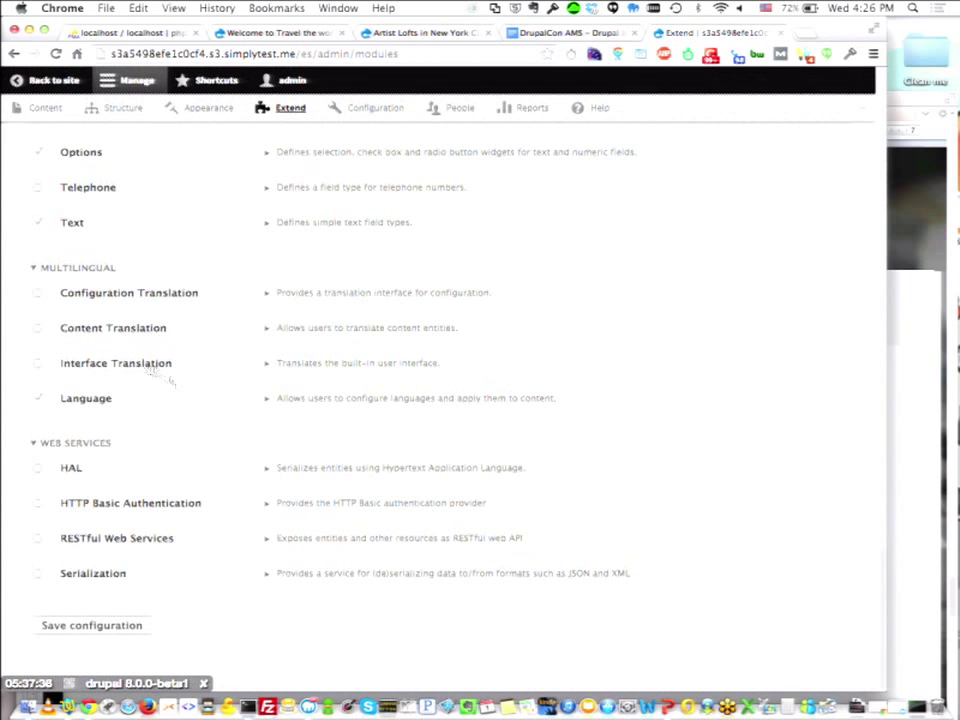
click(150, 364)
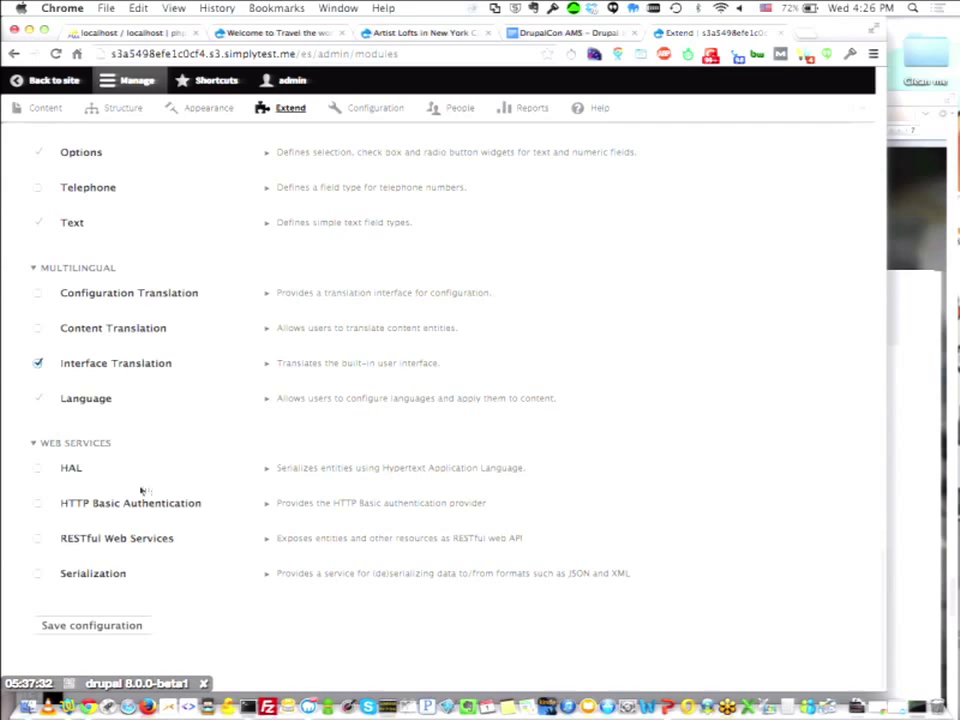
click(118, 625)
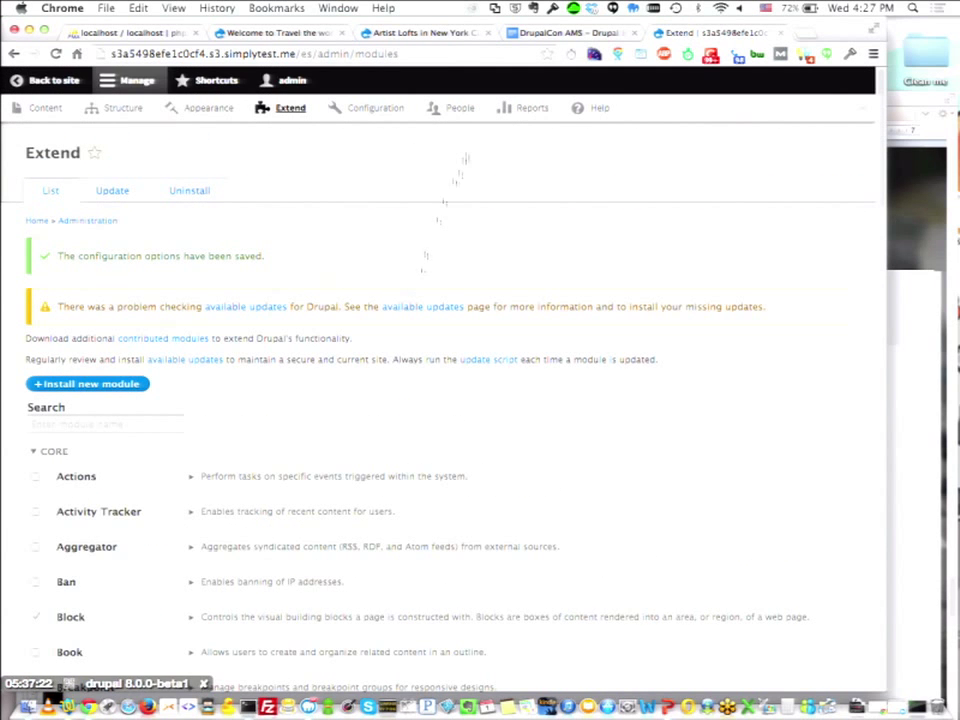
Manually check the available translation updates report, then update the interface translations for French, Hungarian and Spanish.
click(535, 114)
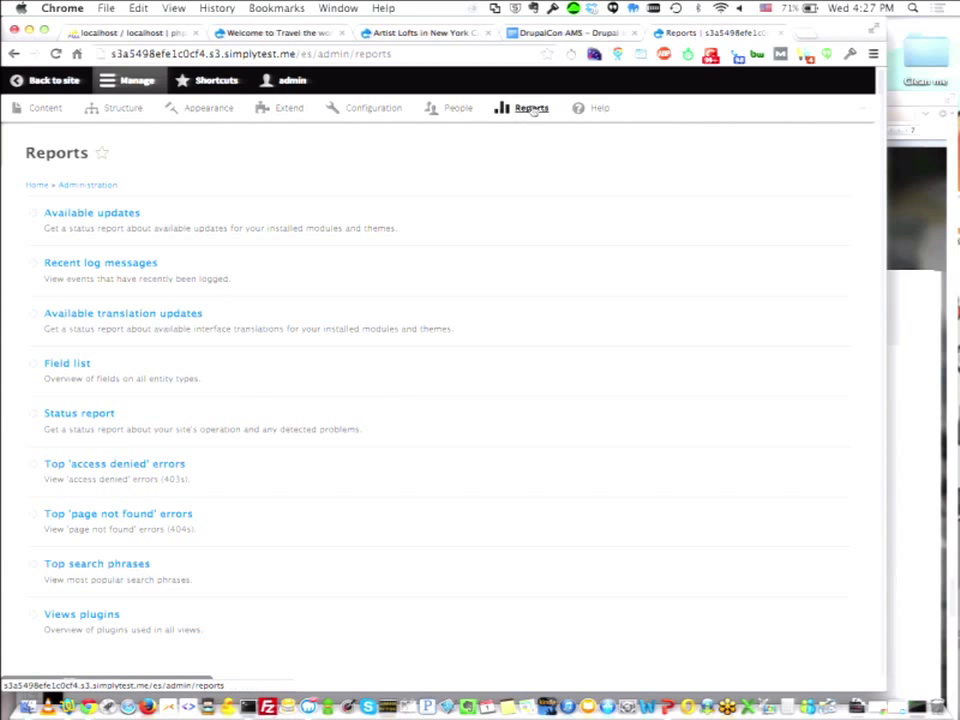
click(171, 319)
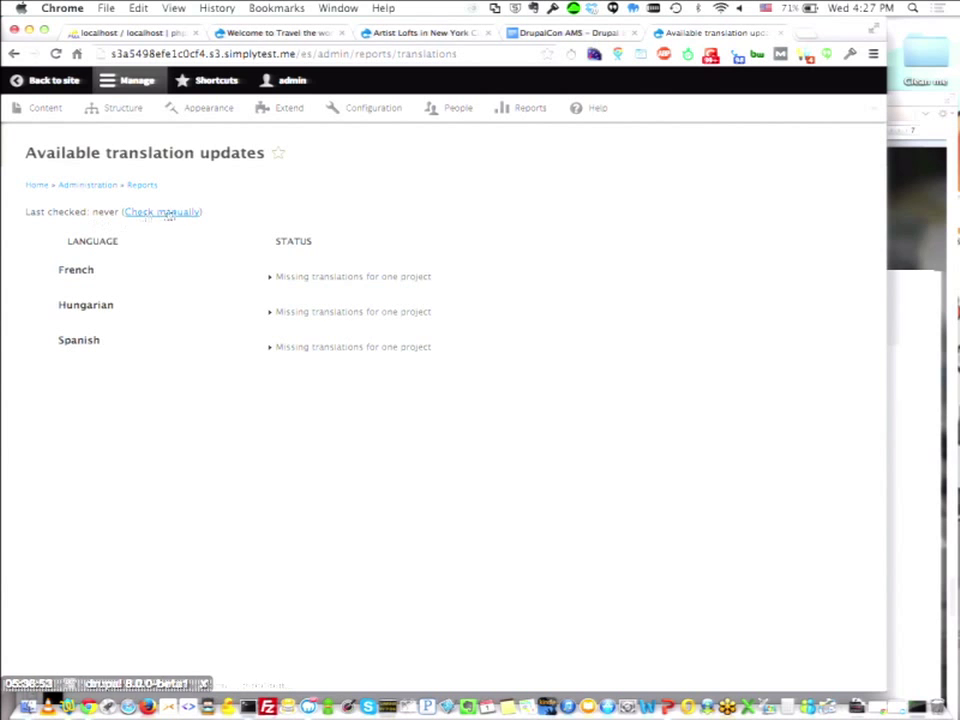
click(170, 213)
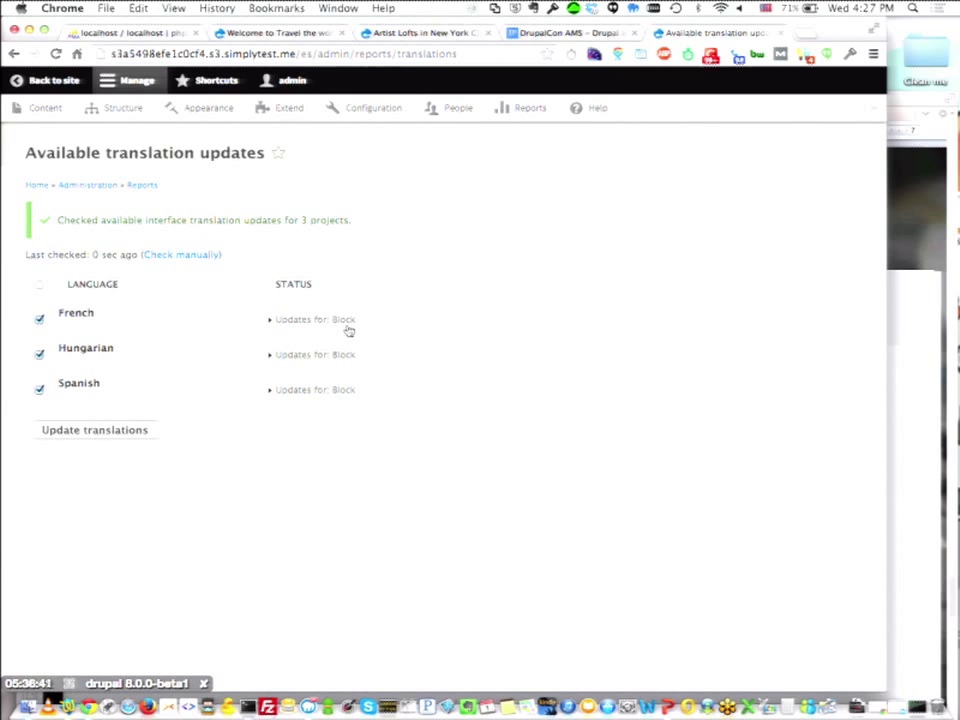
click(138, 430)
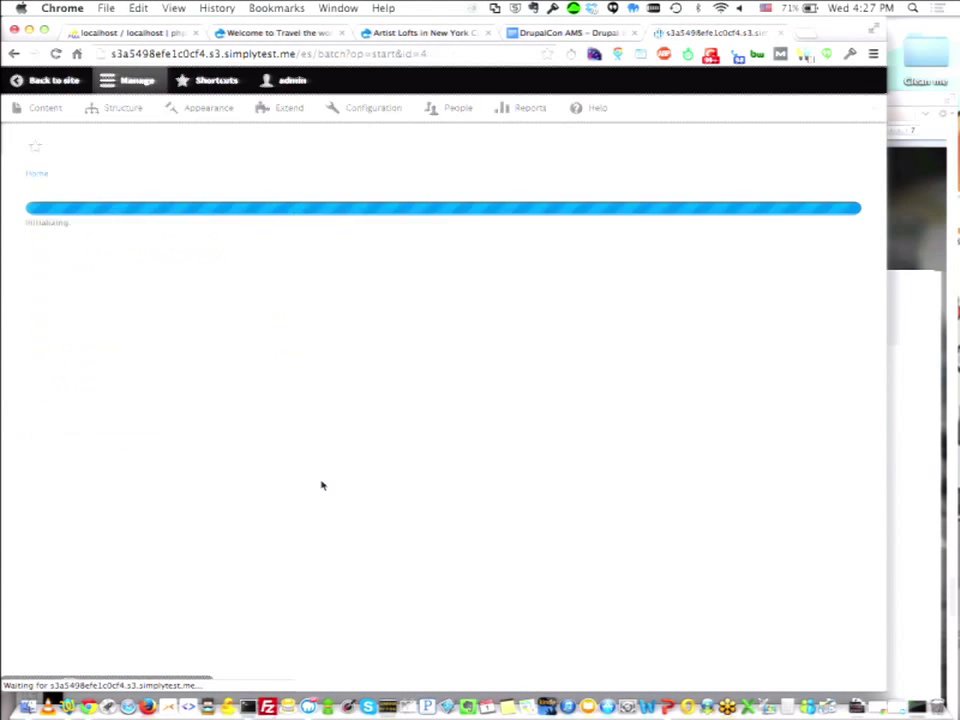
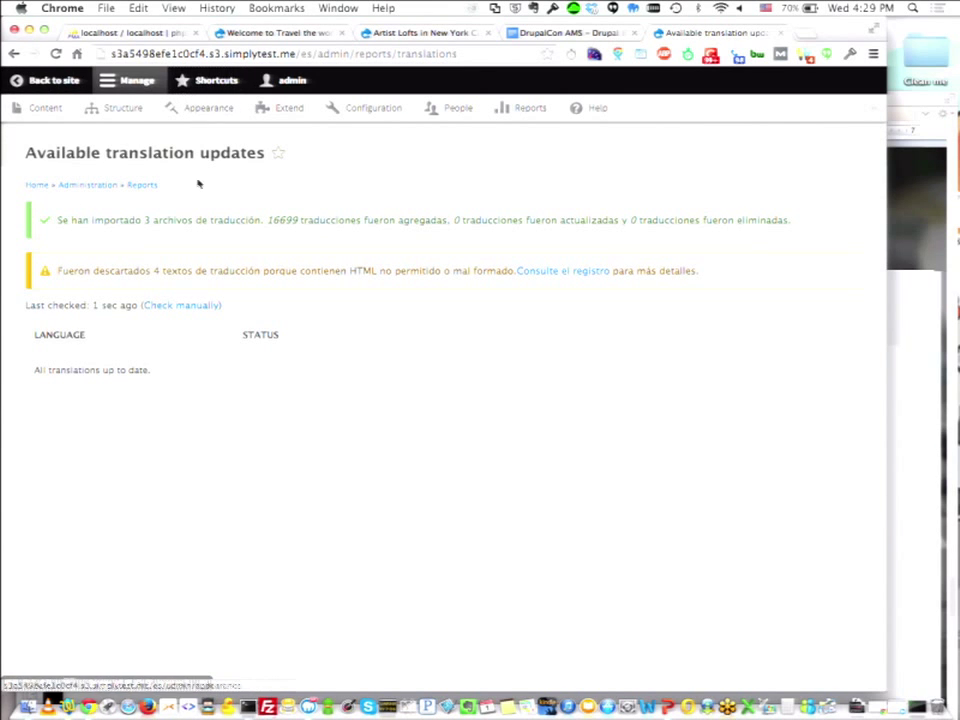
Return to the front page, check its Spanish interface text, and switch the site to French.
click(58, 112)
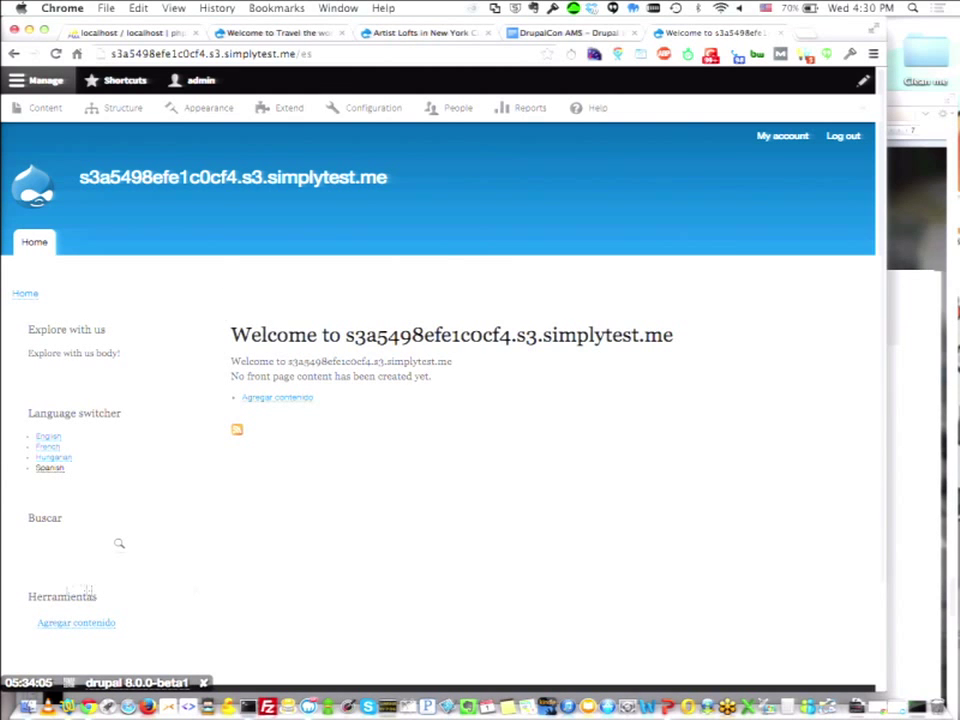
click(100, 627)
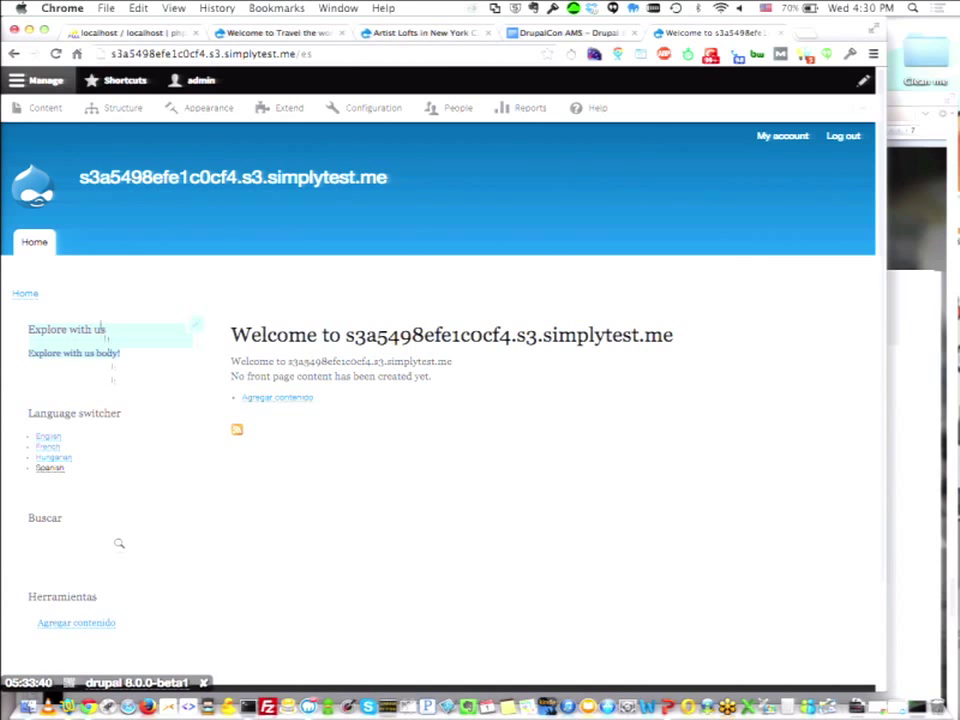
click(48, 448)
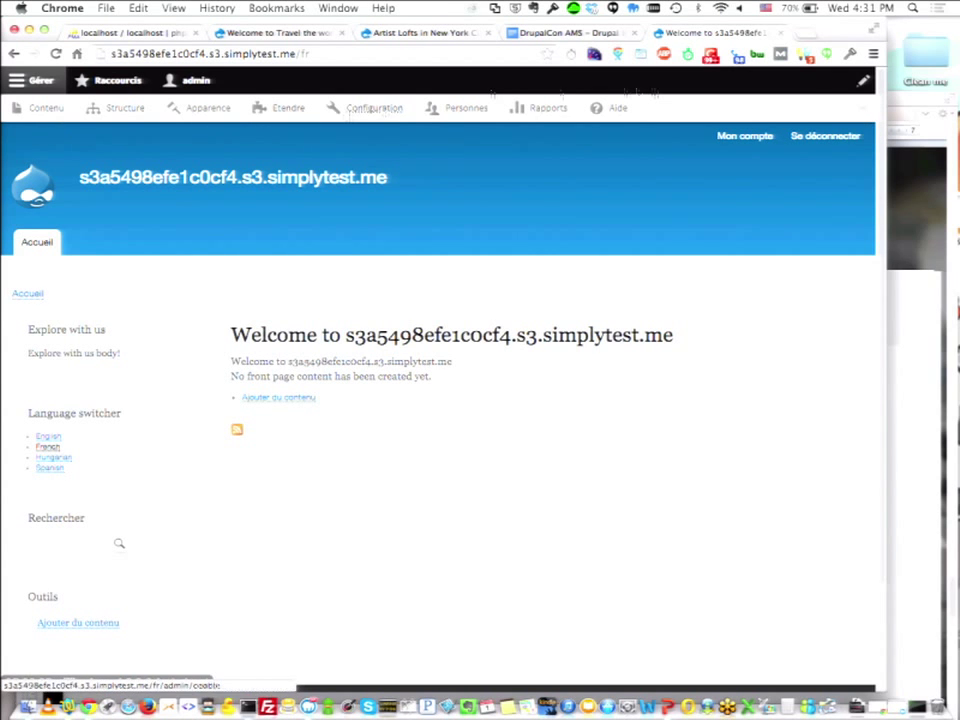
View the French Structure submenu with the administration toolbar in vertical orientation, then restore the horizontal orientation.
click(851, 112)
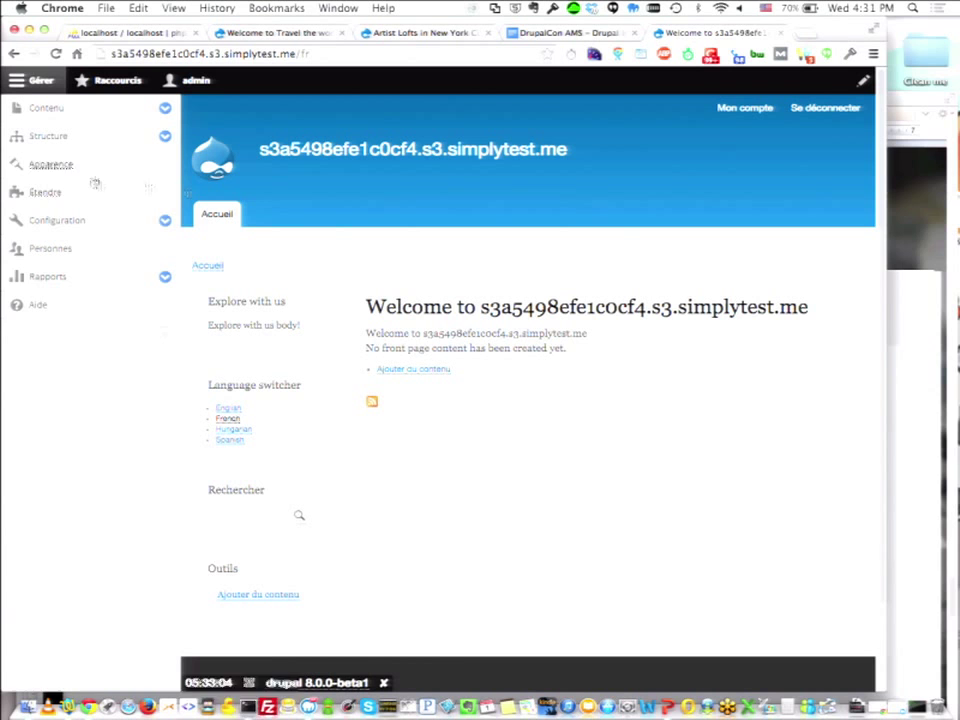
click(165, 135)
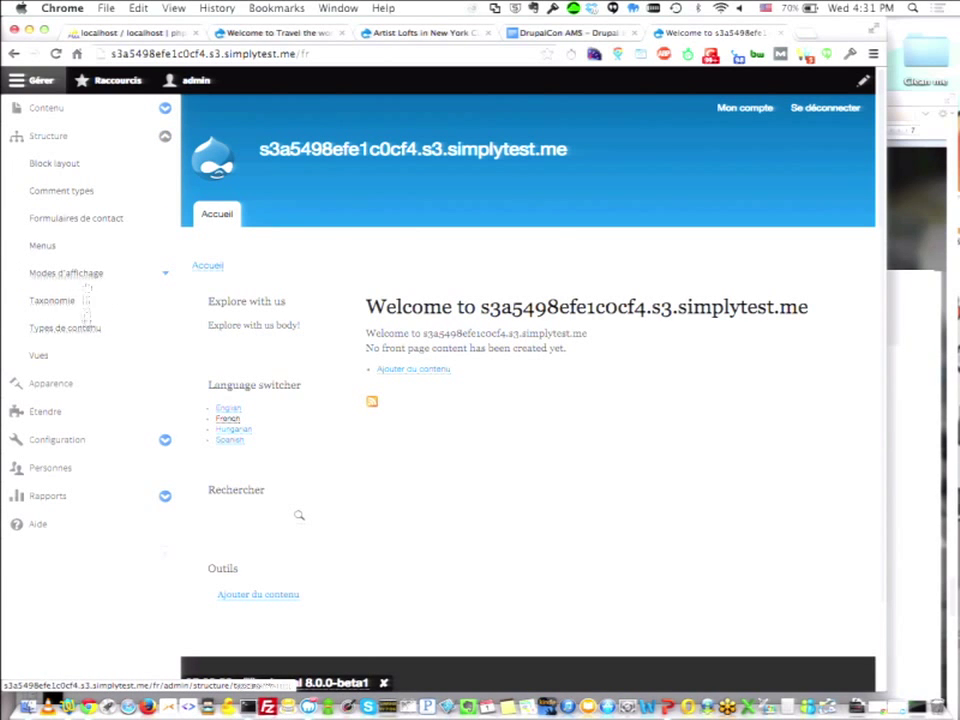
click(165, 137)
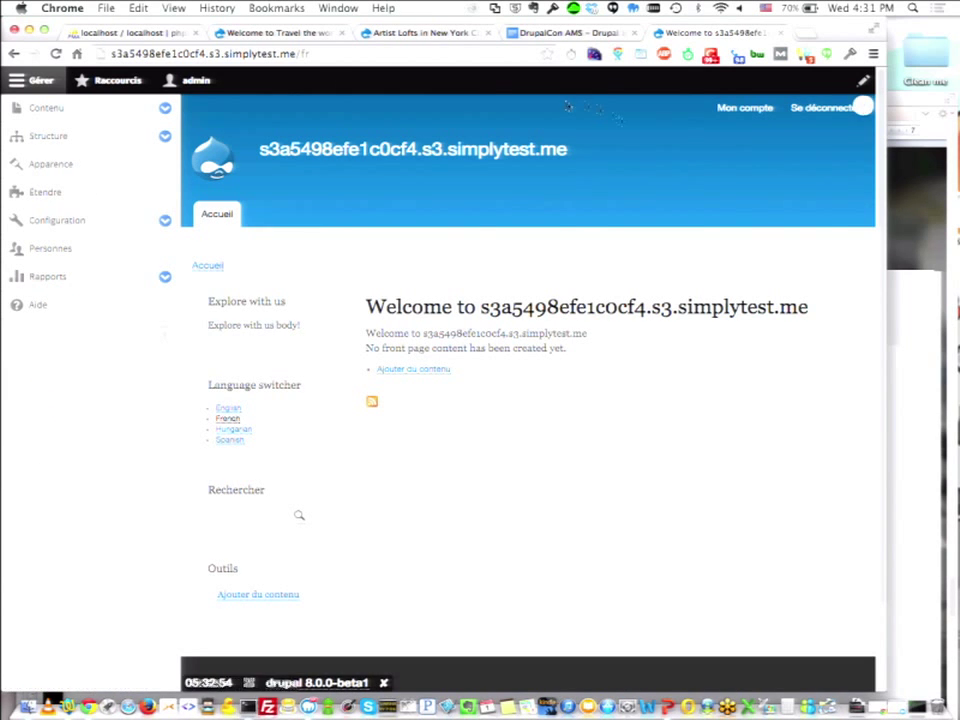
click(164, 335)
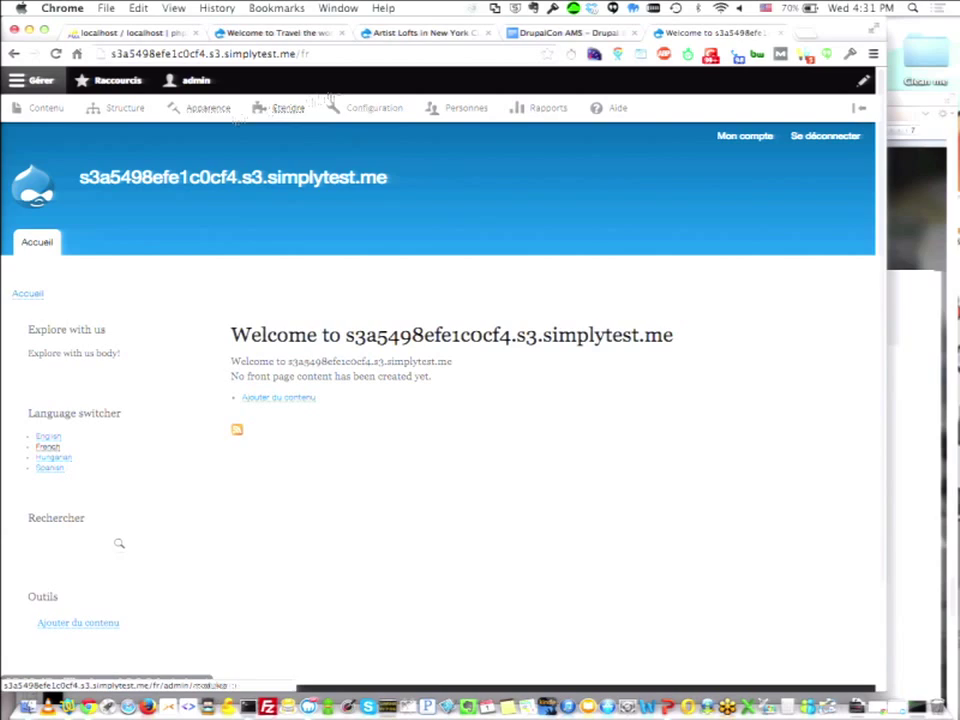
Look through the French Configuration page down to the regional and language options, then return to the front page.
click(372, 112)
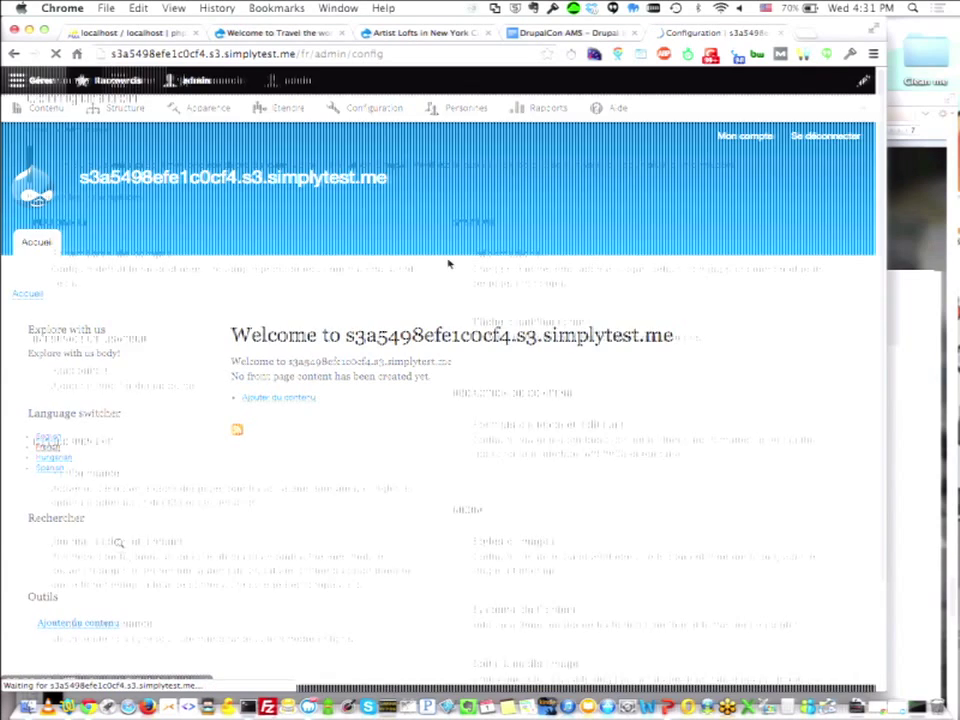
scroll(447, 420, down, 10)
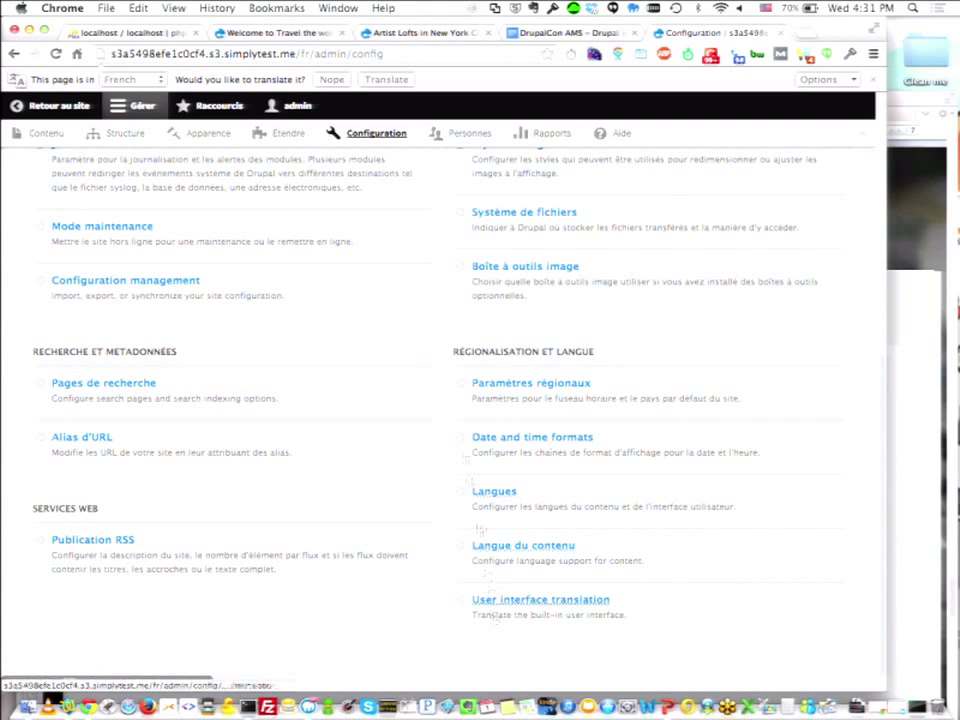
click(68, 108)
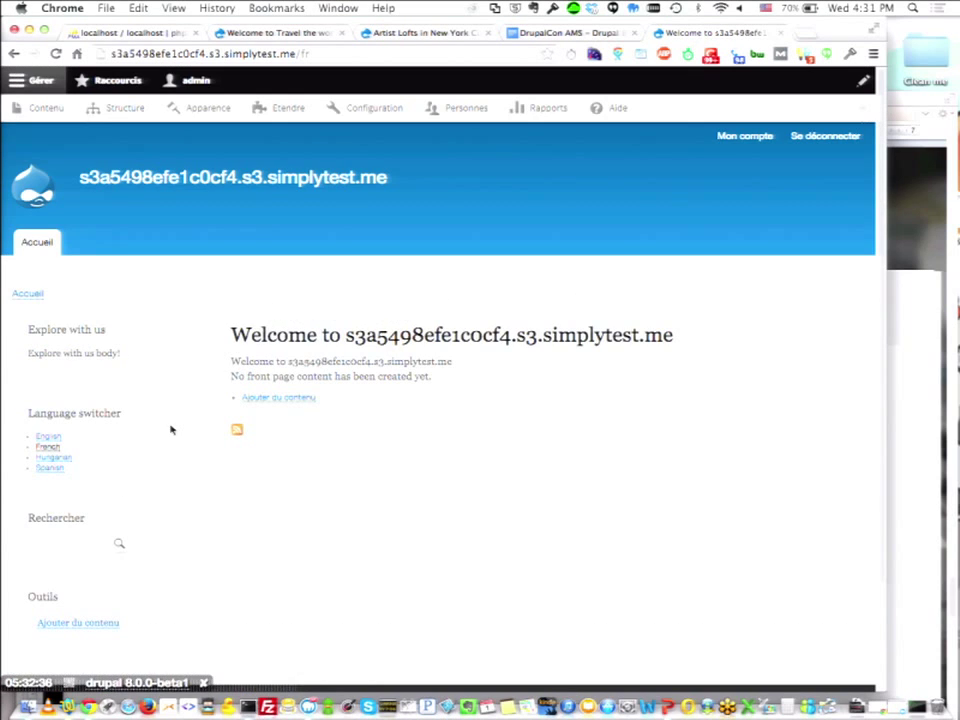
Switch the site to English and open User interface translation from the regional and language configuration.
click(47, 436)
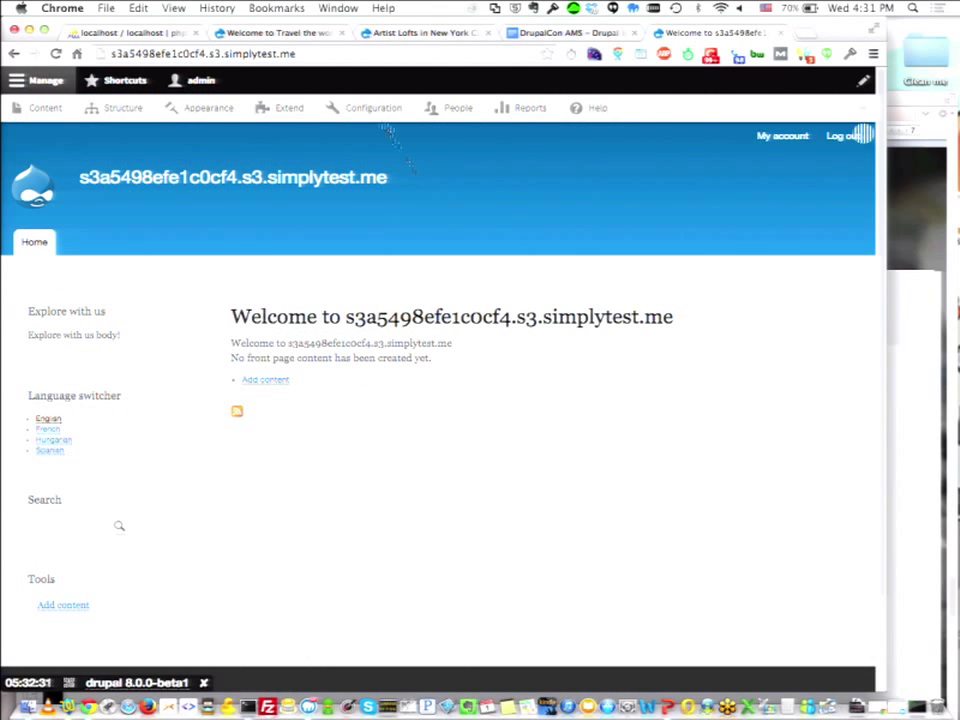
scroll(530, 570, down, 5)
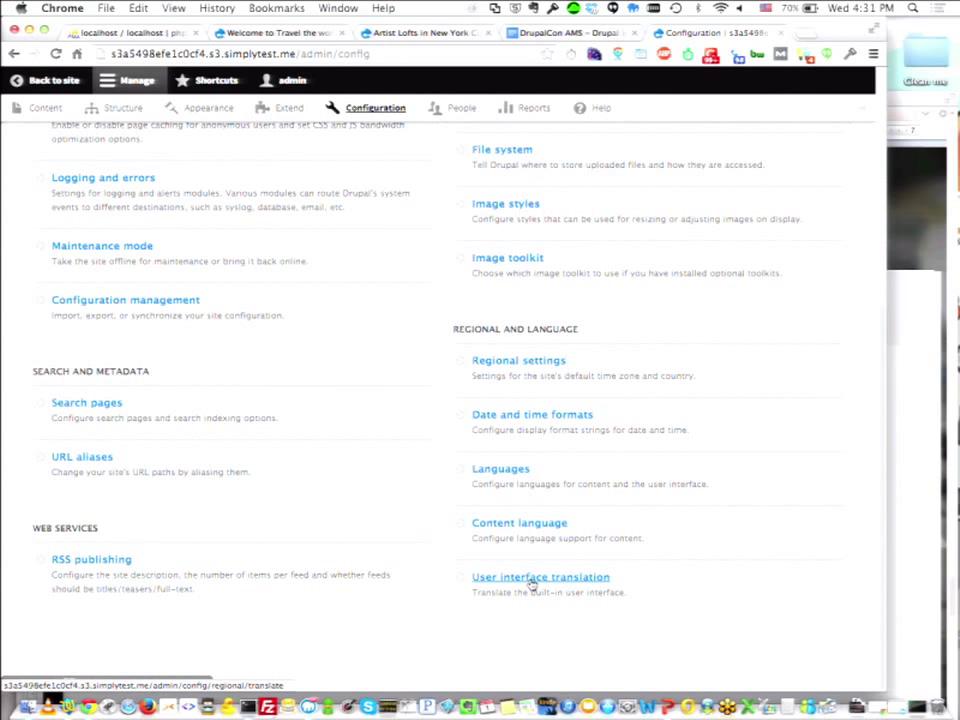
click(532, 580)
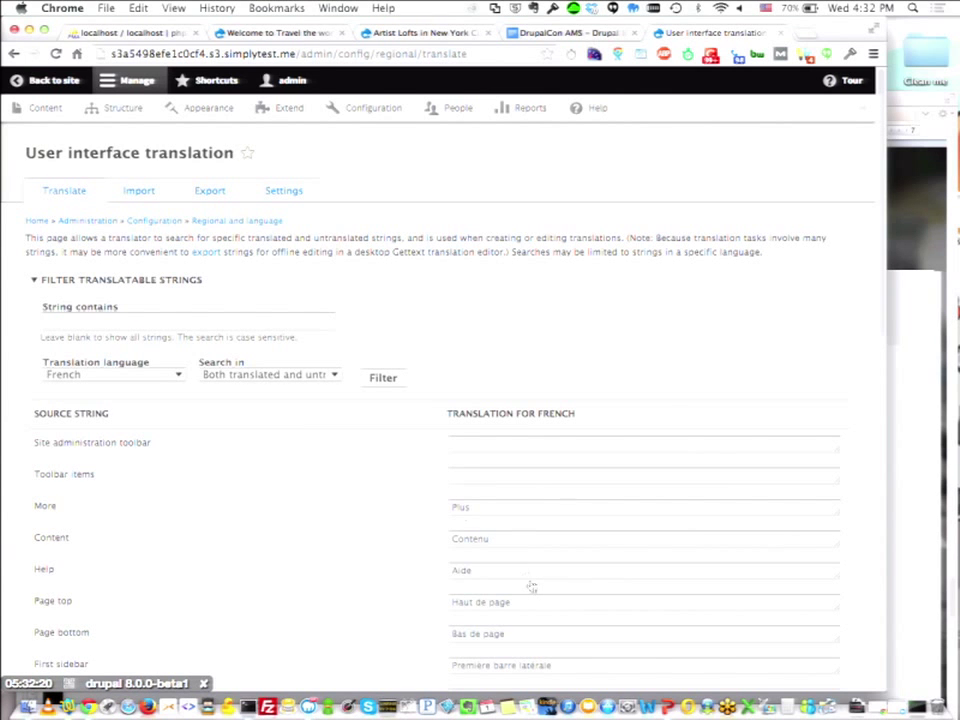
Examine the translatable string filters and the source strings with their French translations.
scroll(320, 460, down, 1)
scroll(320, 460, down, 2)
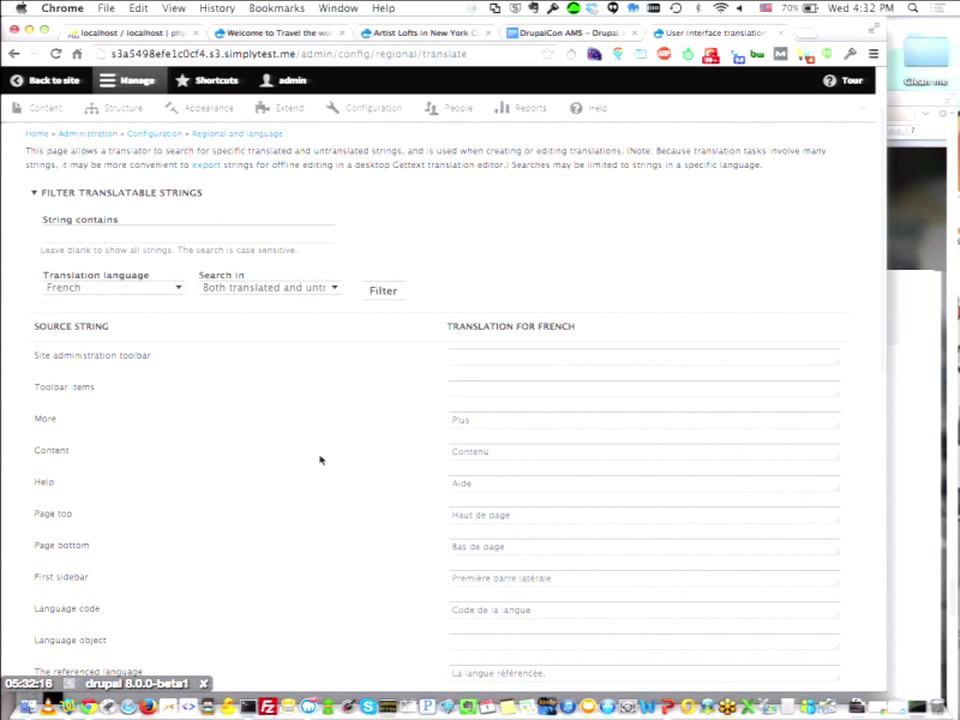
scroll(320, 460, down, 1)
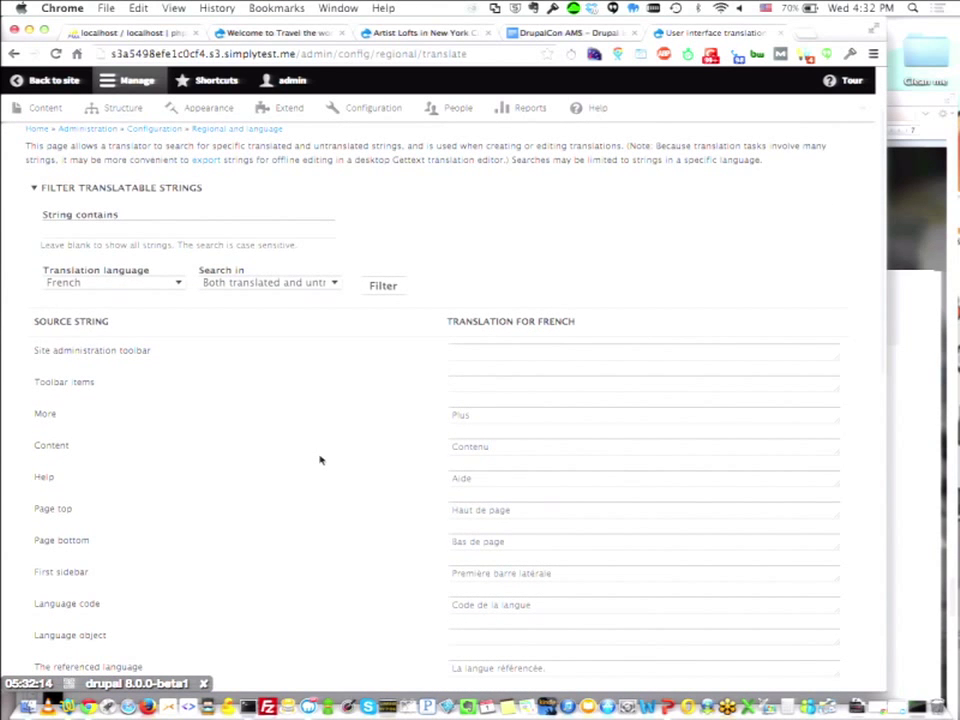
scroll(320, 460, up, 1)
scroll(320, 460, down, 1)
scroll(320, 460, up, 1)
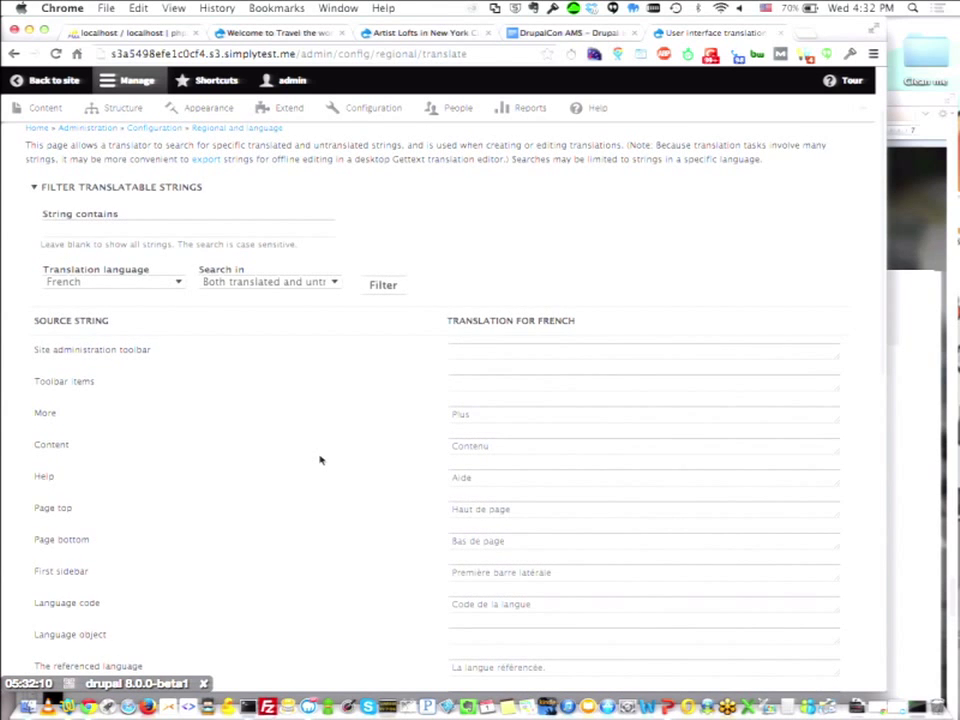
scroll(320, 460, up, 1)
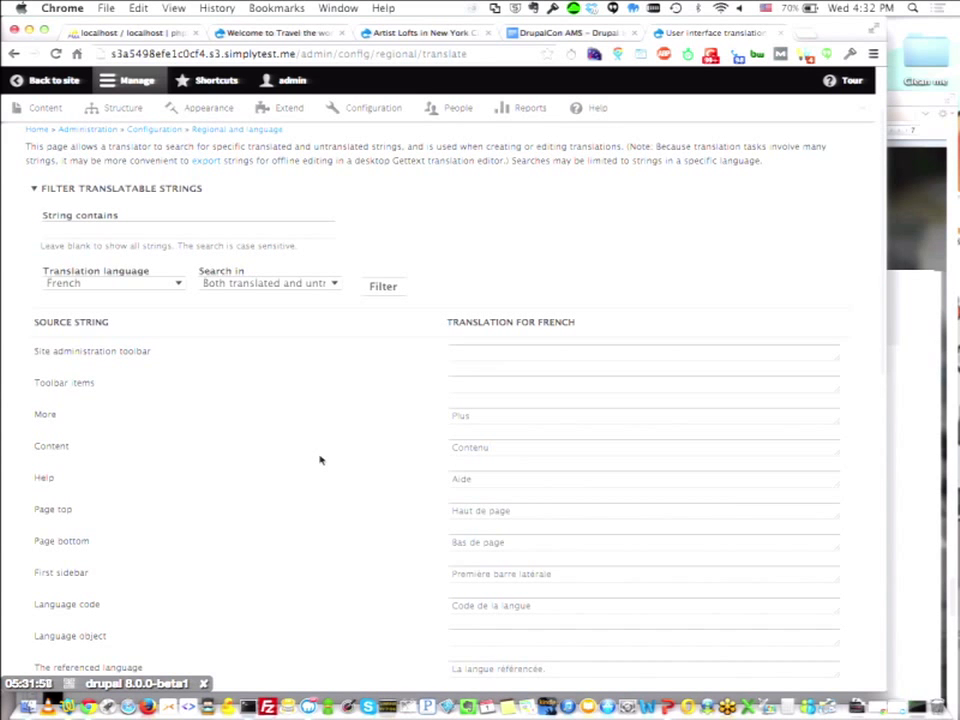
scroll(320, 460, down, 2)
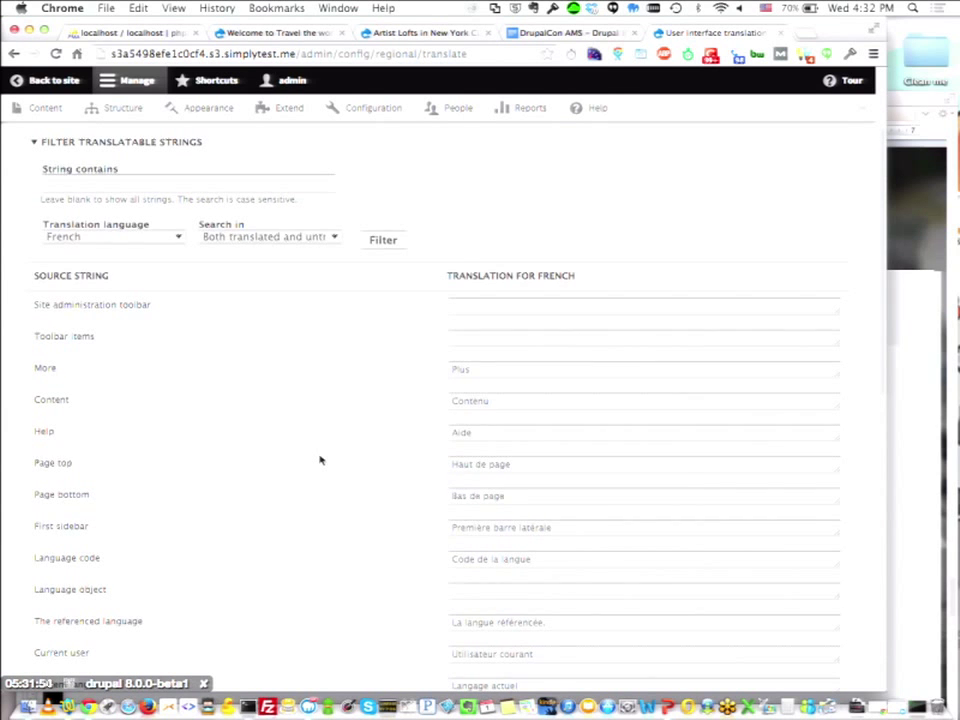
Enter "fdgfdgfdg" as the French translation of String value, and append "dfgdfgdfg" to The referenced entity's and "dfgfdgdf g" to User-defined shortcuts' translation.
scroll(320, 460, down, 1)
scroll(320, 460, down, 5)
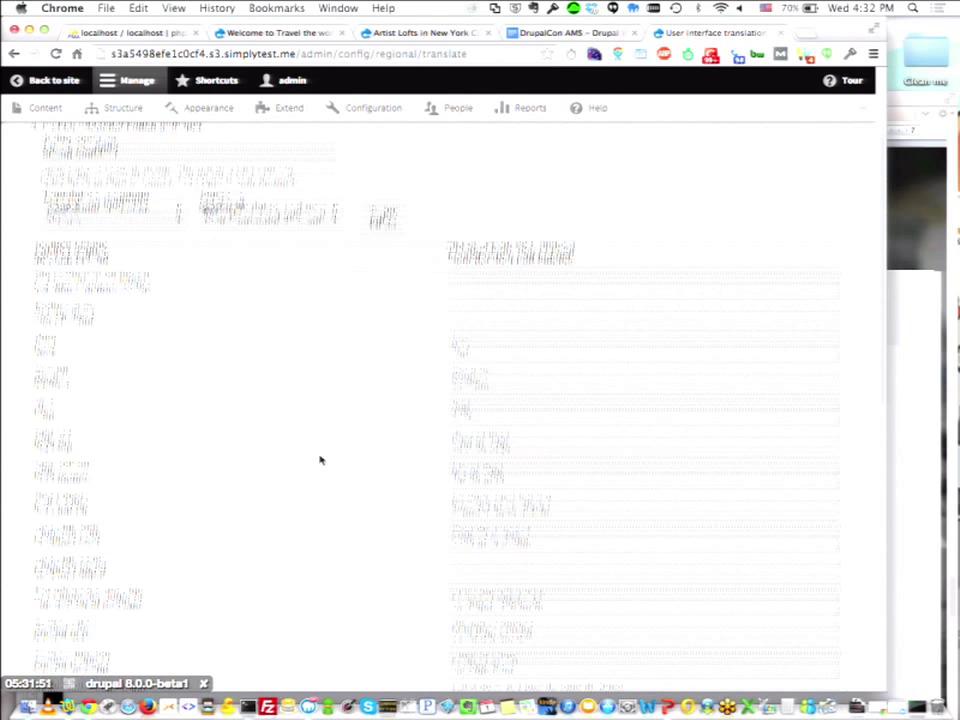
scroll(320, 460, down, 15)
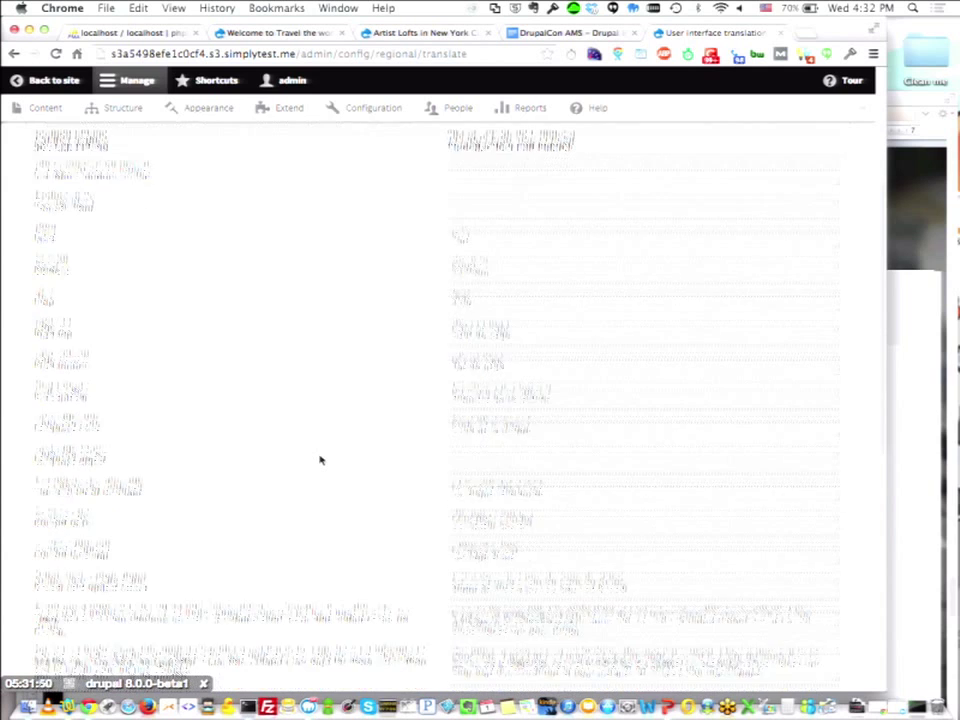
scroll(320, 460, down, 15)
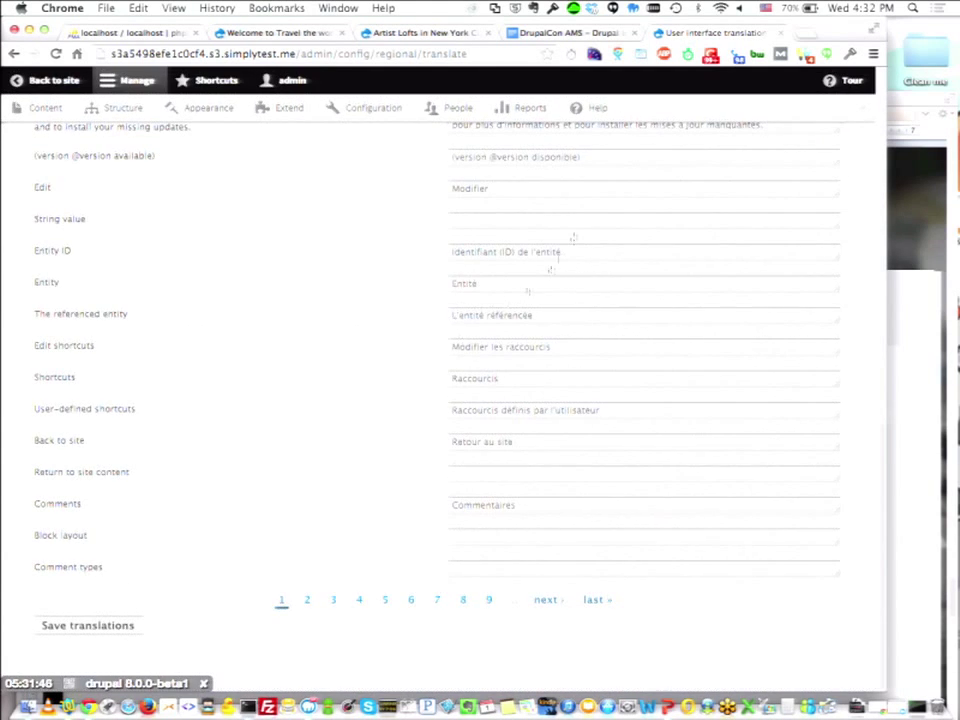
click(587, 219)
text(fdgfdgf: :)
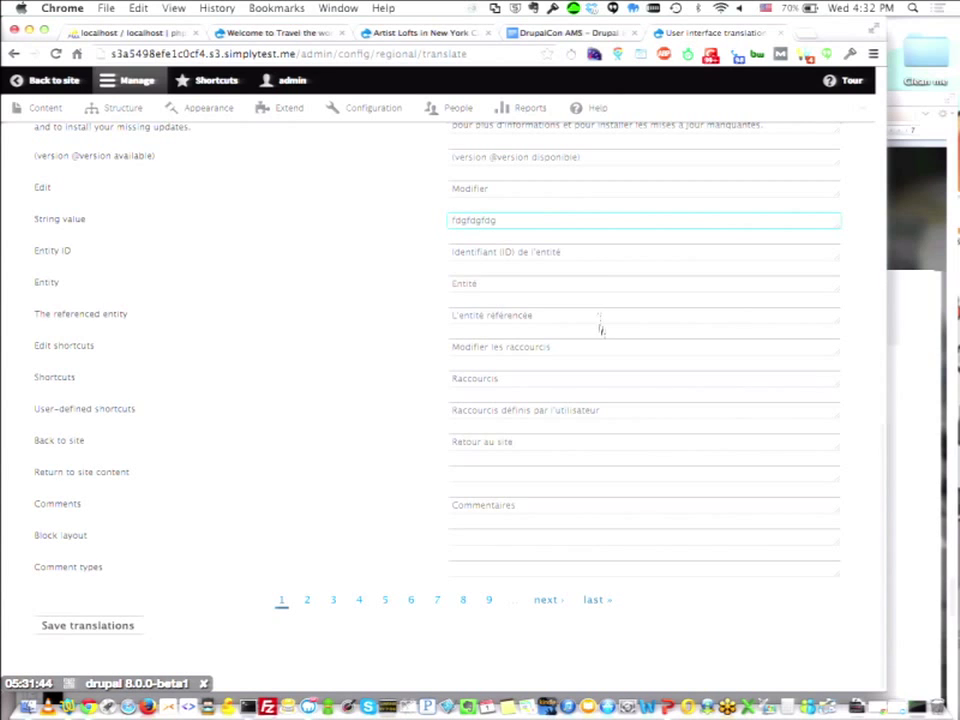
click(601, 318)
text(dfgdfgdfg)
click(628, 453)
text(dfgfdggf g)
click(342, 535)
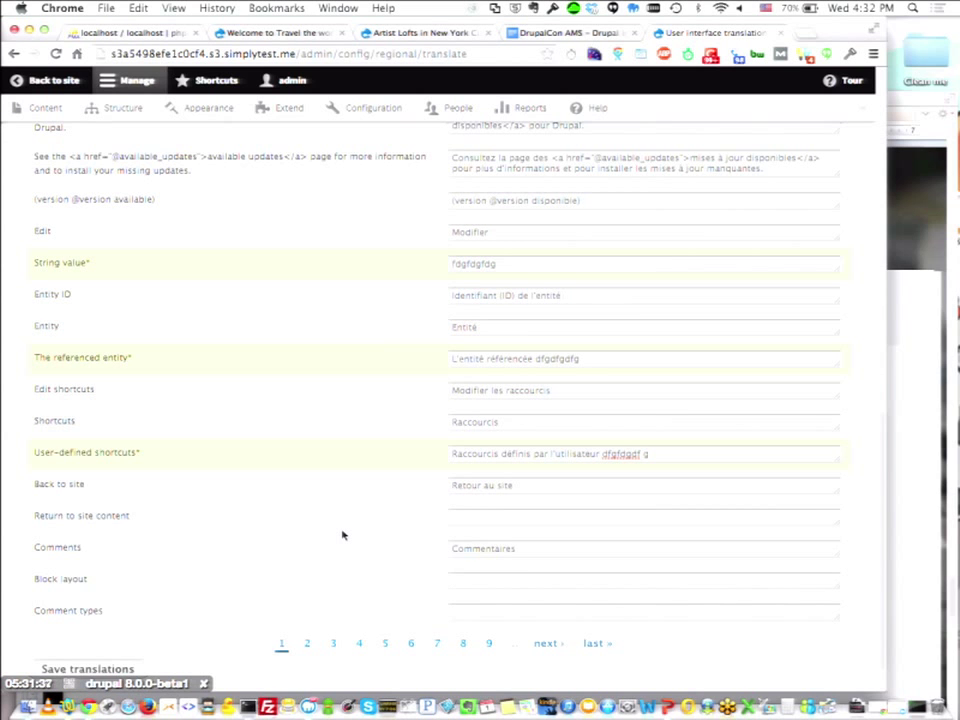
Review the modified French strings and save the translations.
scroll(342, 535, up, 2)
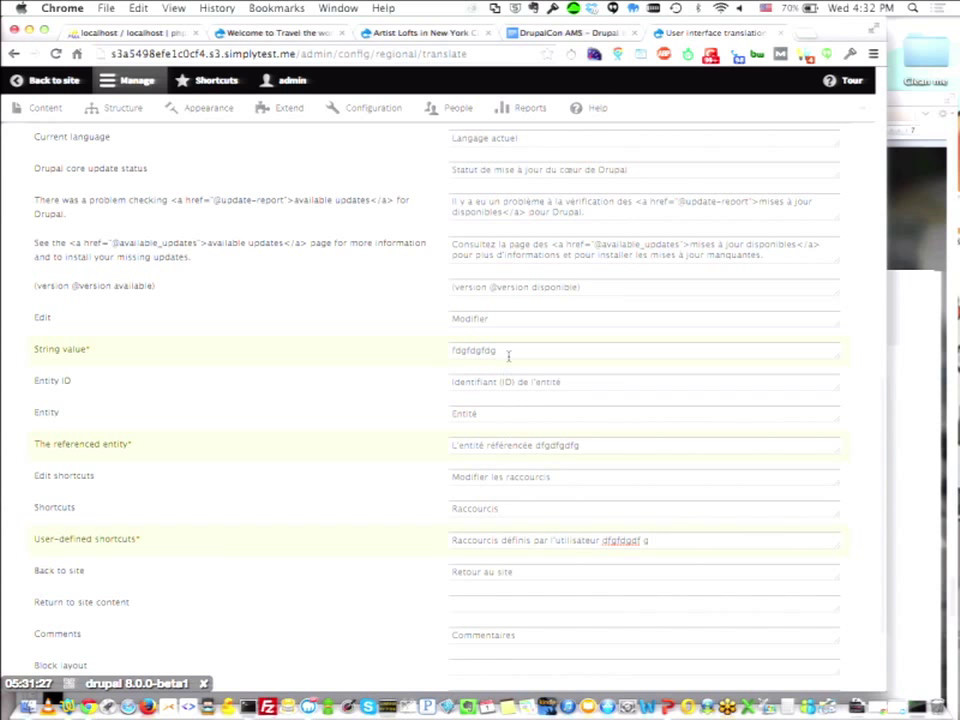
scroll(470, 500, down, 3)
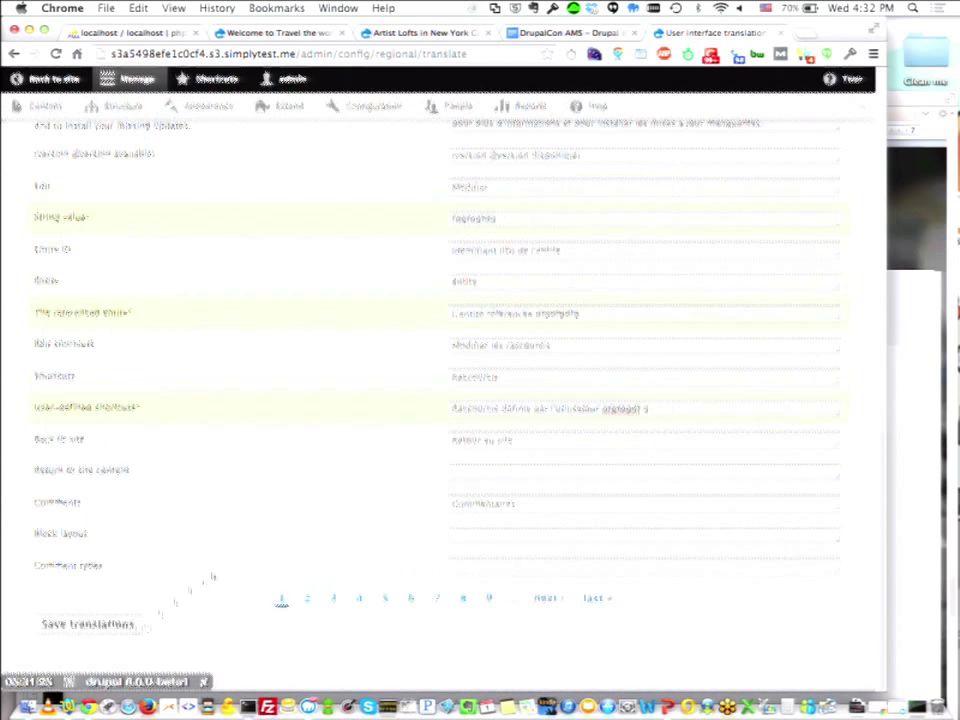
click(88, 626)
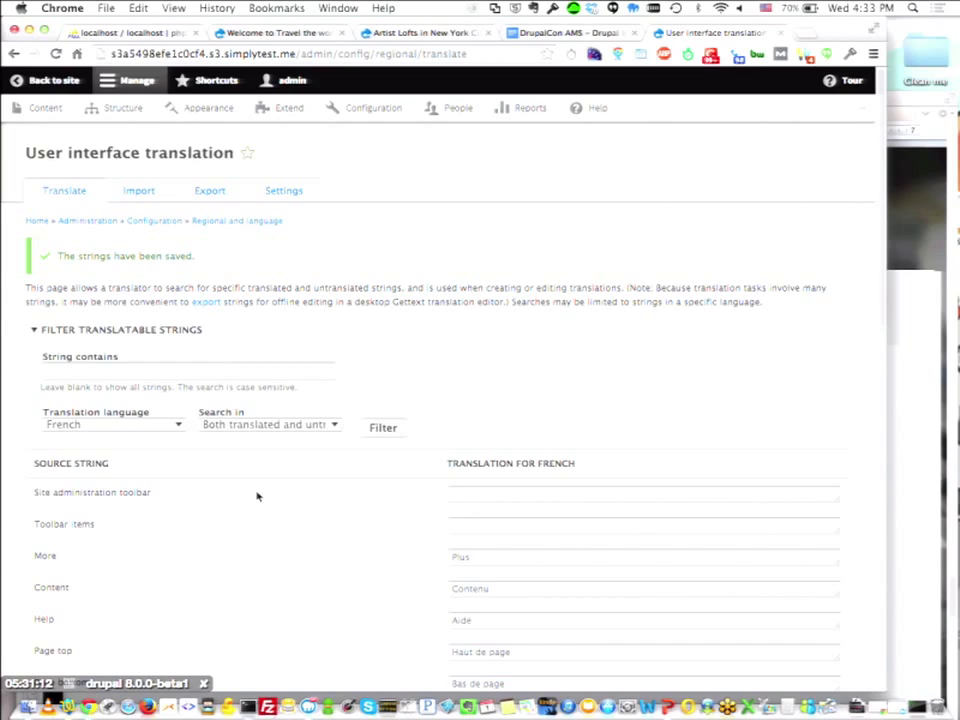
Filter the French interface strings to only translated strings with customized translations.
click(290, 425)
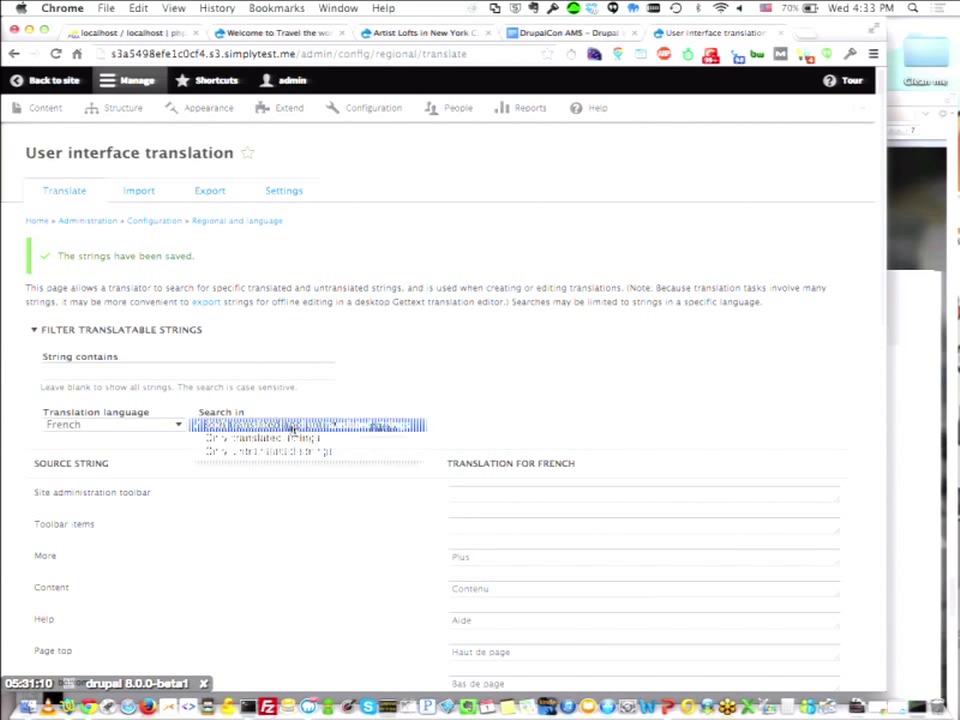
click(340, 437)
click(420, 425)
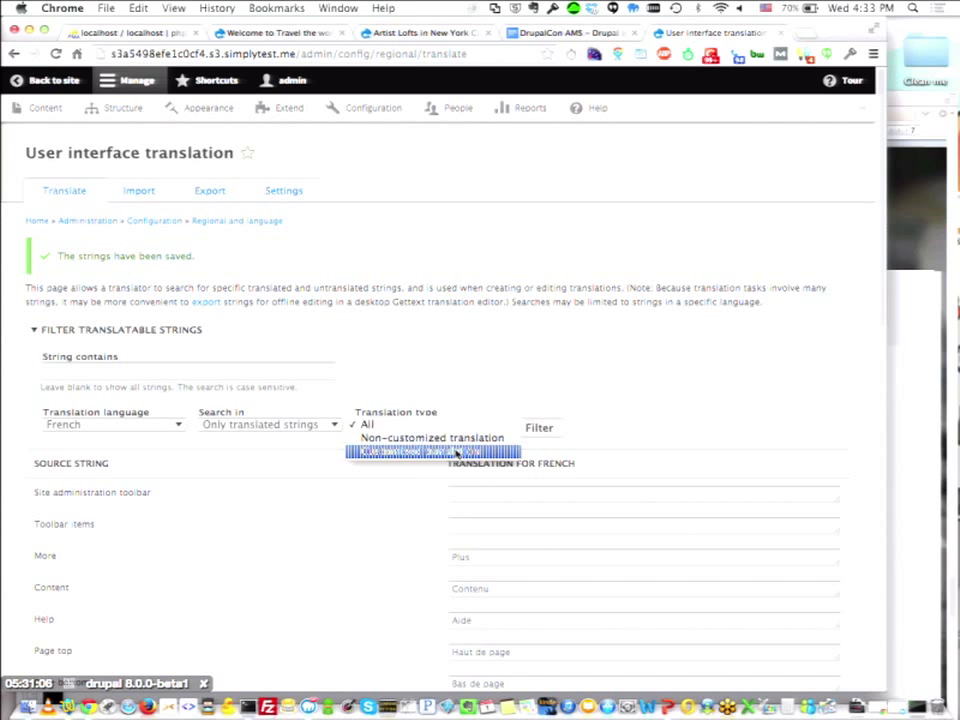
click(440, 450)
click(539, 427)
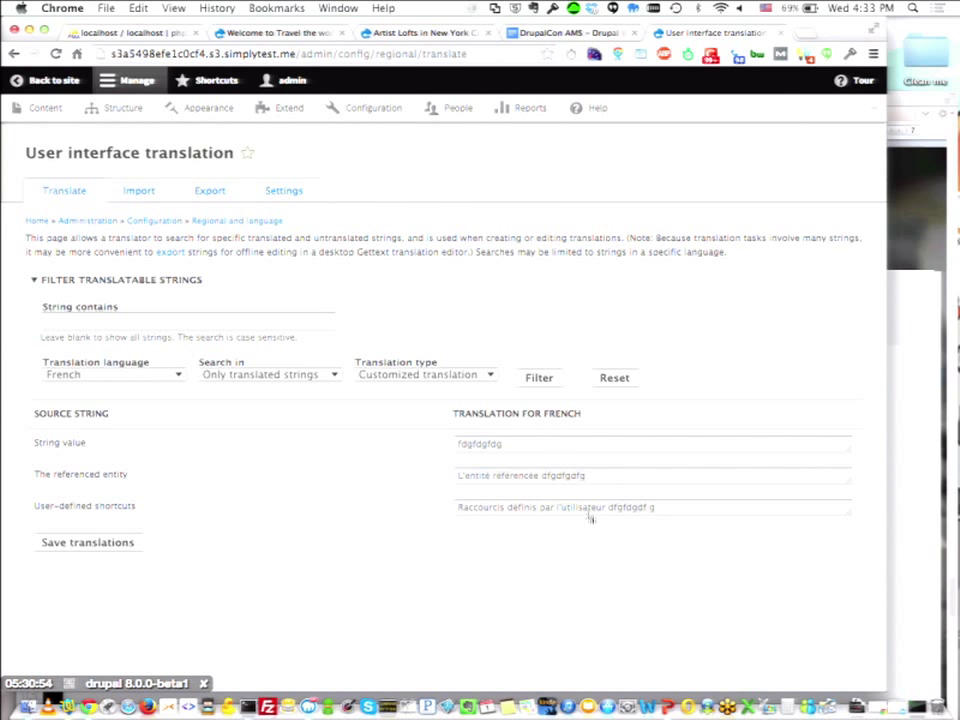
Set up a French translation export that includes only customized translations, excluding non-customized translations and untranslated text.
click(219, 192)
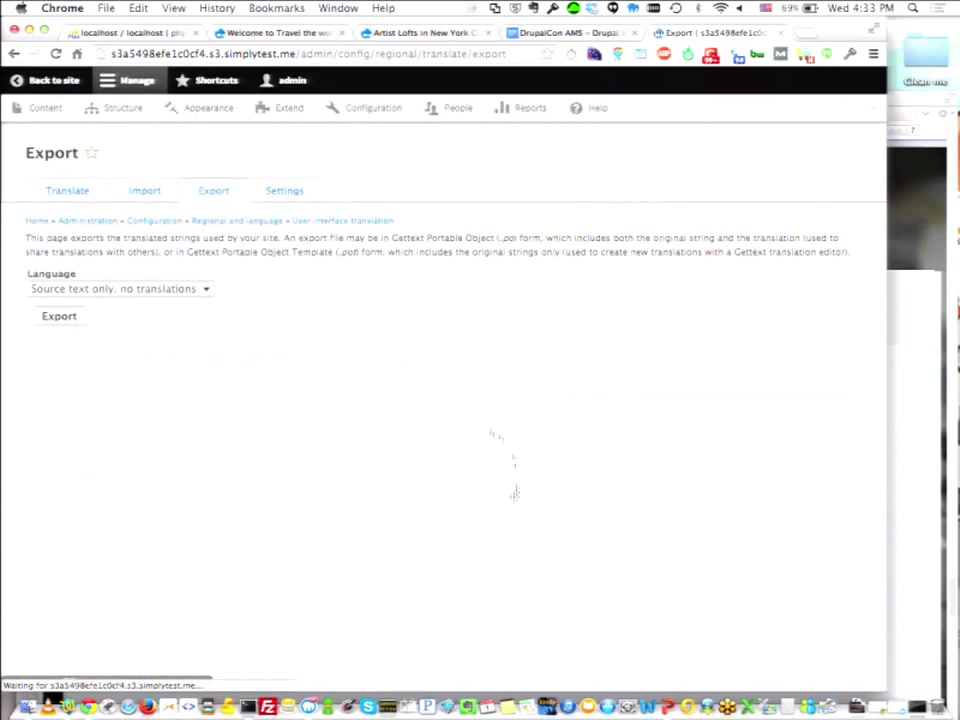
click(185, 290)
click(180, 303)
click(135, 319)
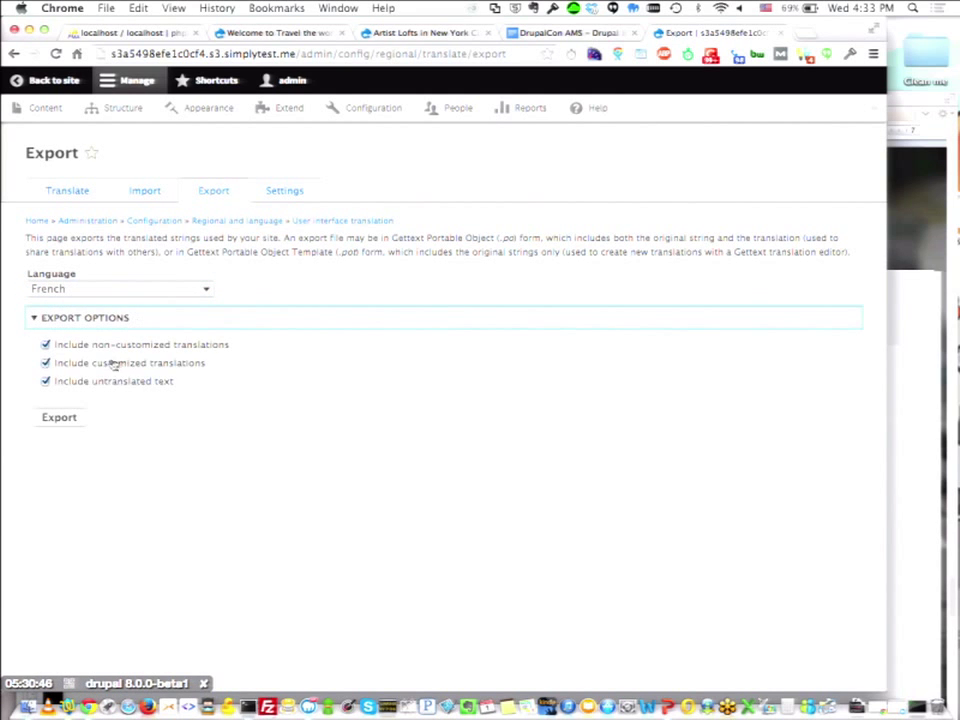
click(135, 383)
click(172, 345)
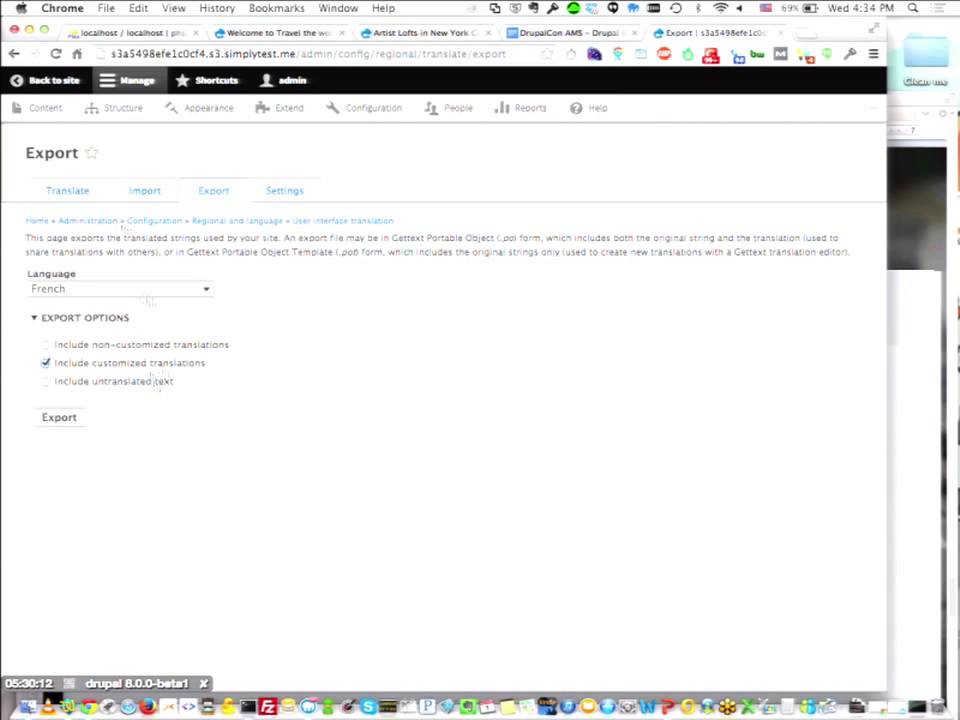
Examine the interface translation update settings and the interface translations directory in the File system configuration, and return to the translation settings.
click(283, 192)
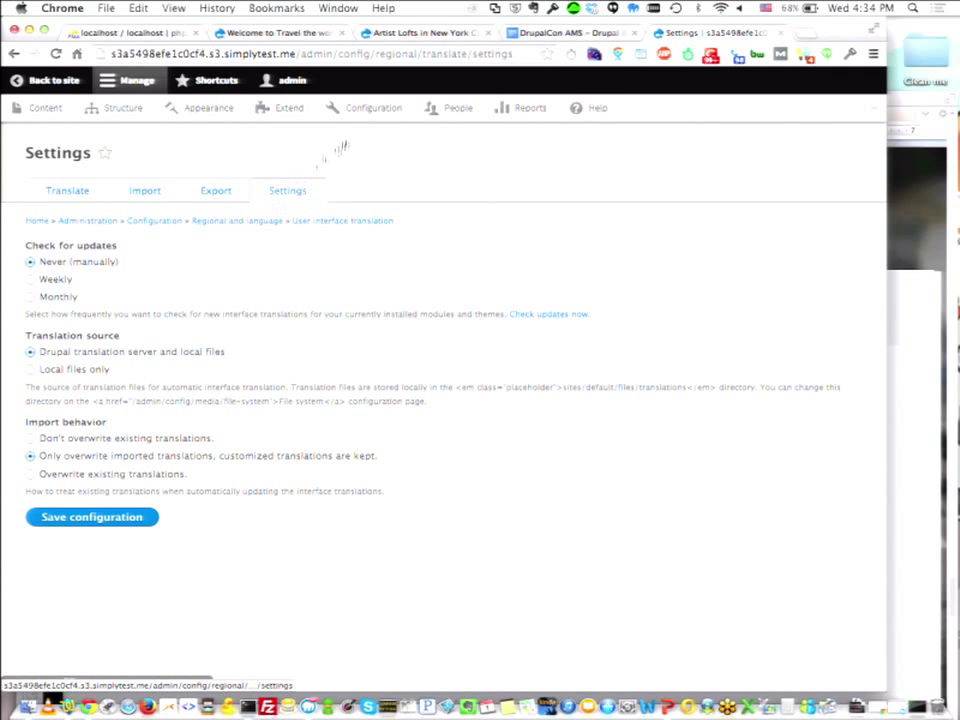
click(377, 114)
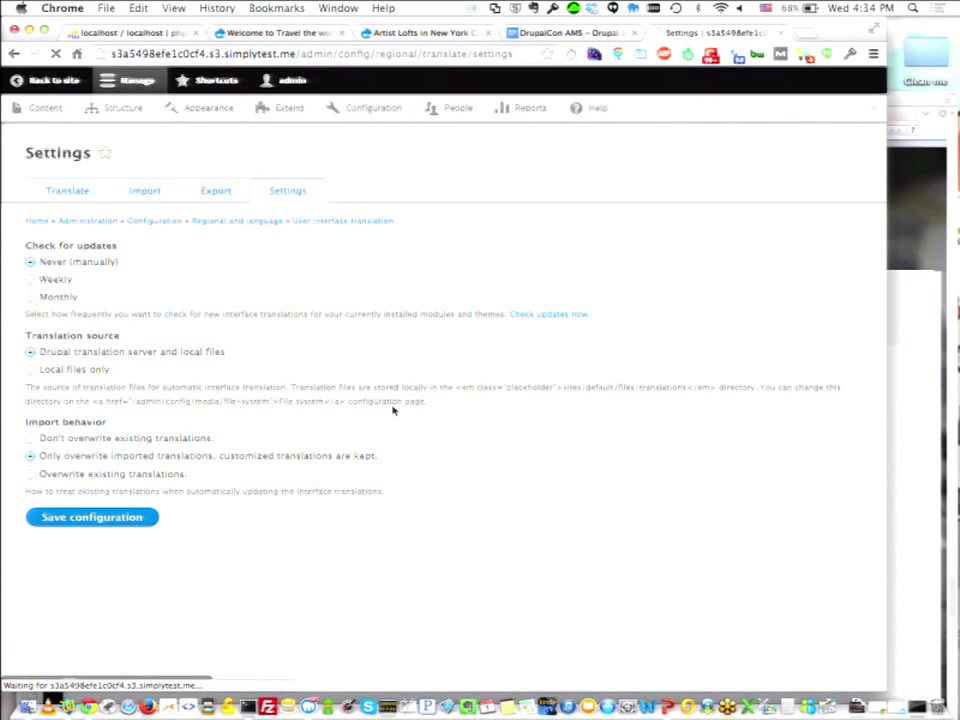
scroll(205, 544, down, 3)
scroll(203, 544, down, 6)
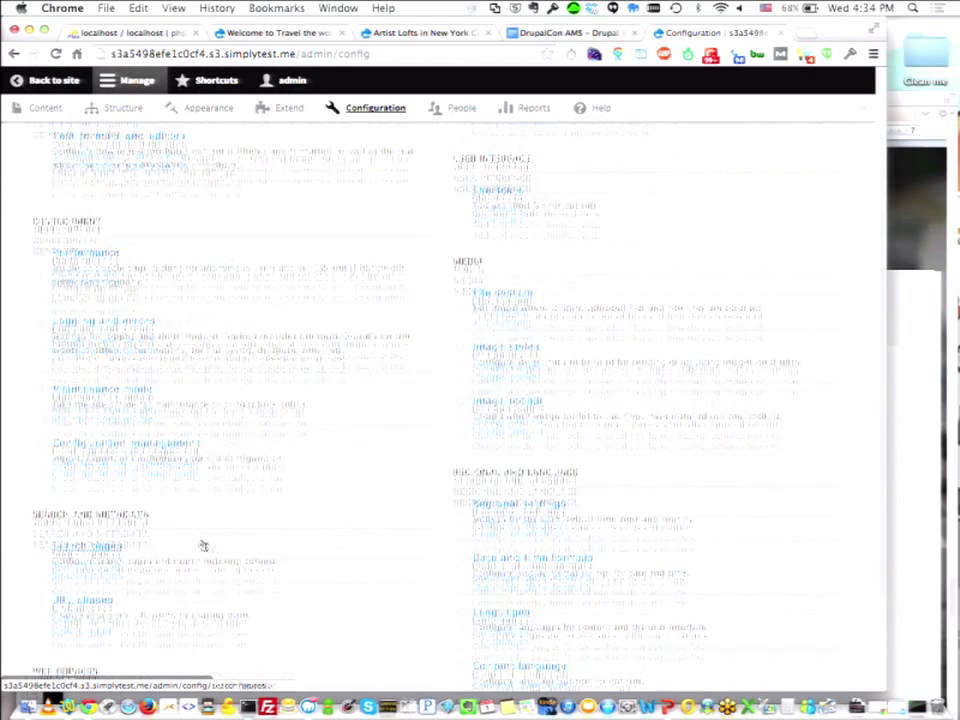
scroll(203, 545, up, 6)
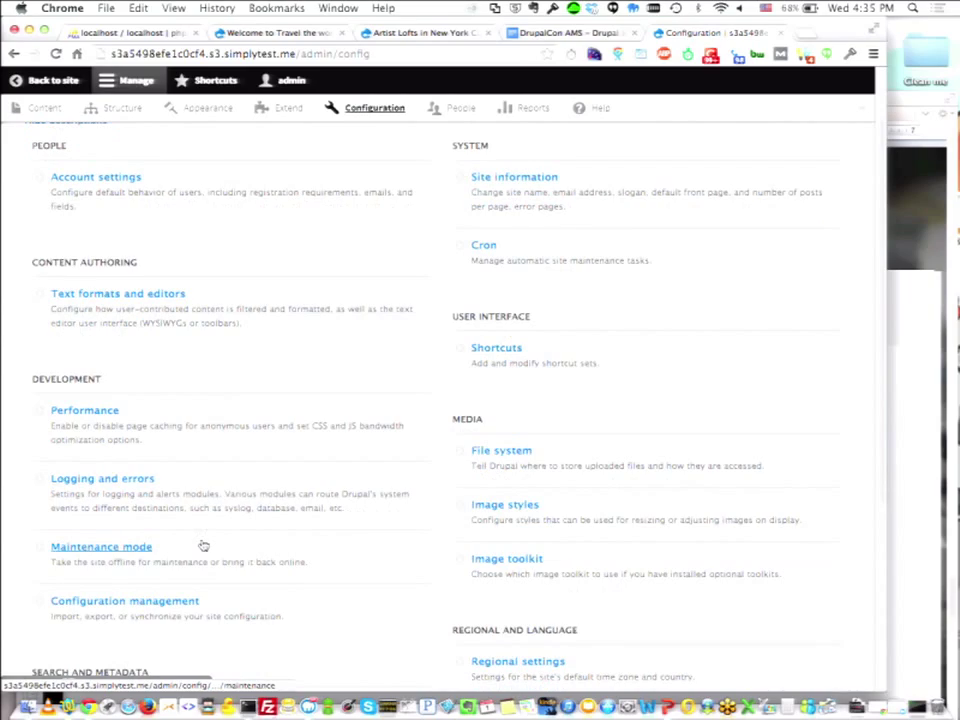
click(519, 455)
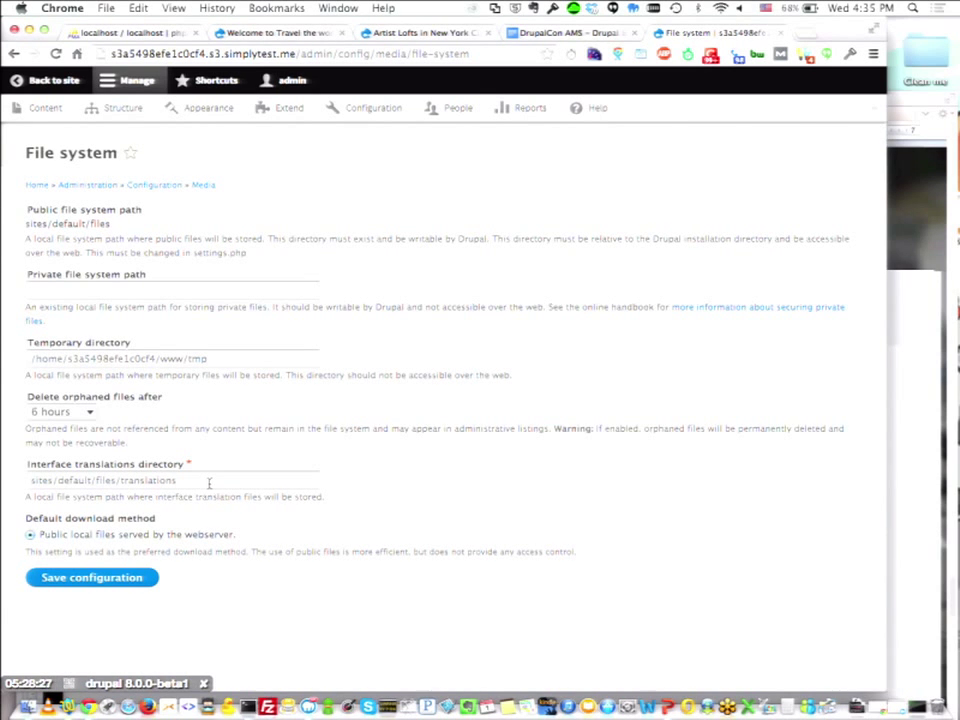
click(15, 53)
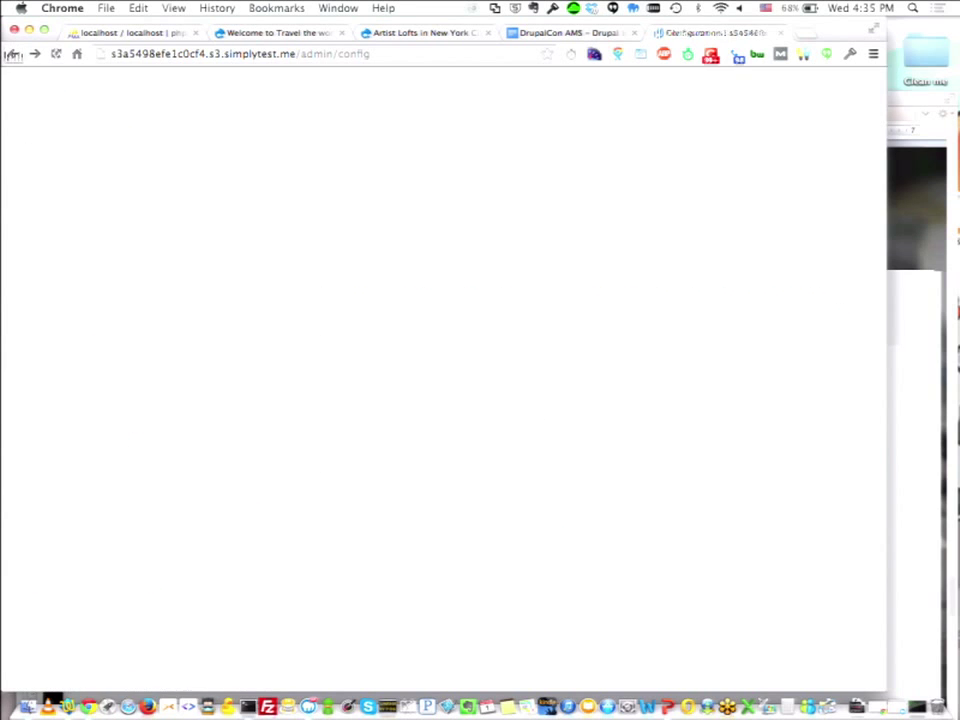
click(15, 53)
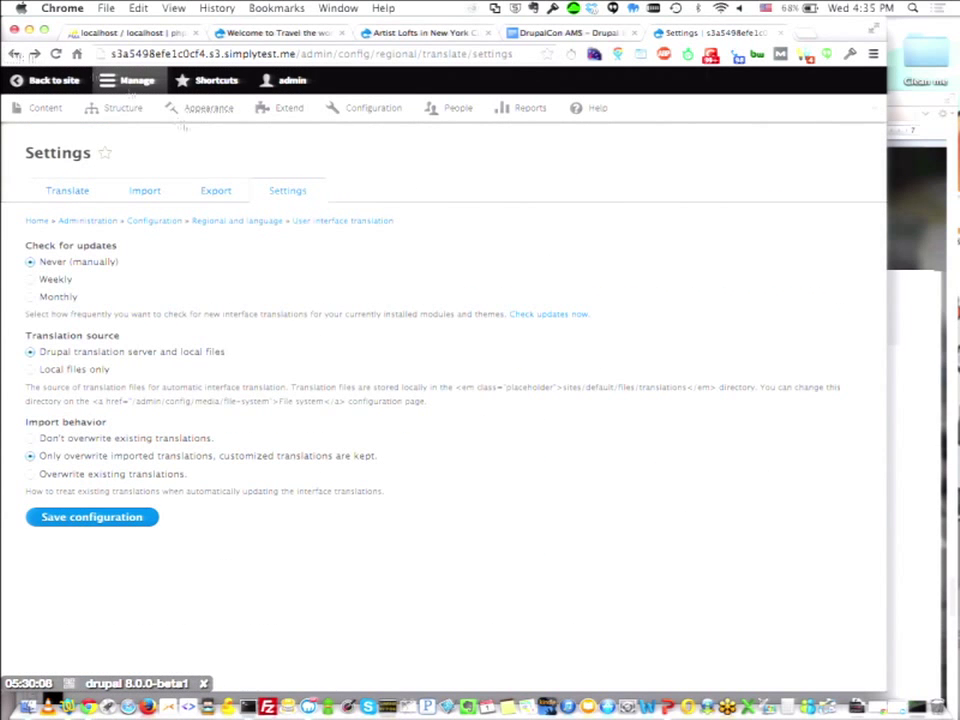
Limit the interface translation export to customized French strings again, and open the translation import page.
click(217, 193)
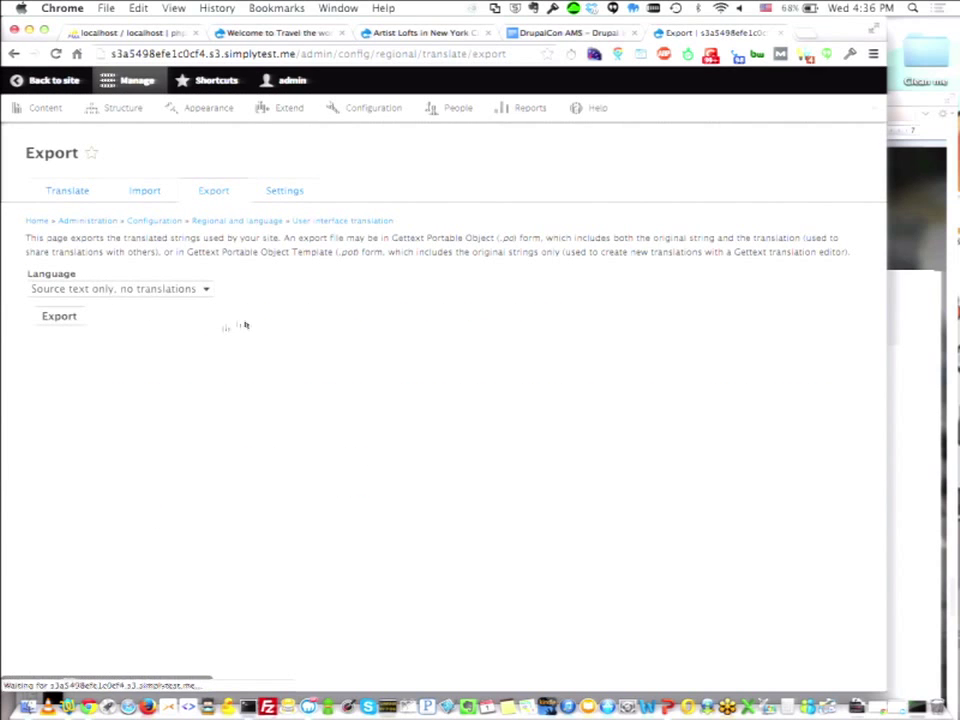
click(171, 289)
click(172, 303)
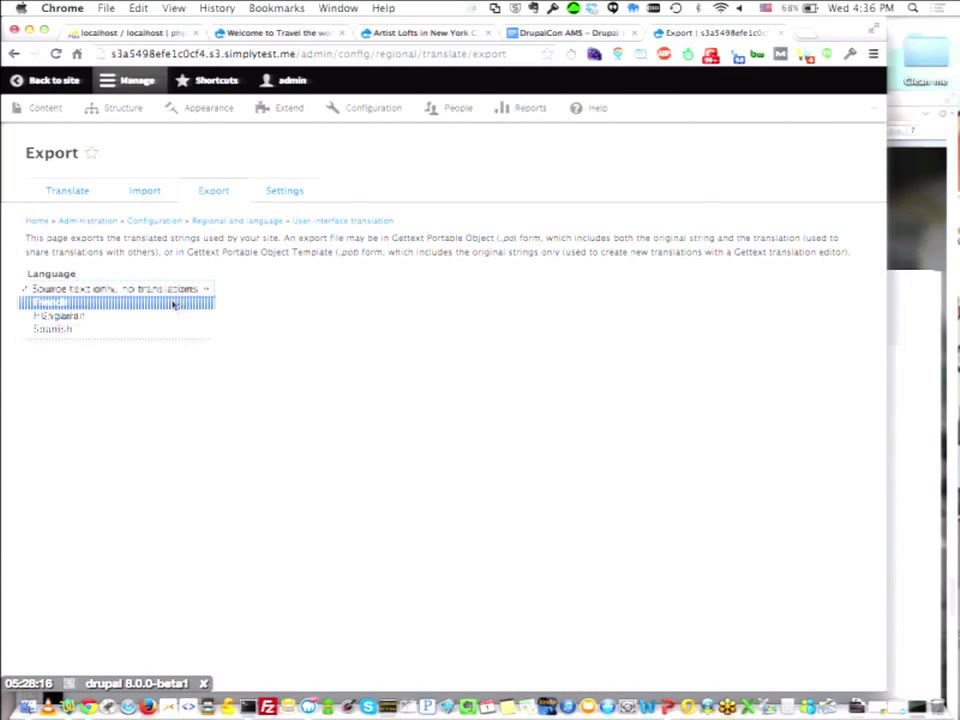
click(95, 318)
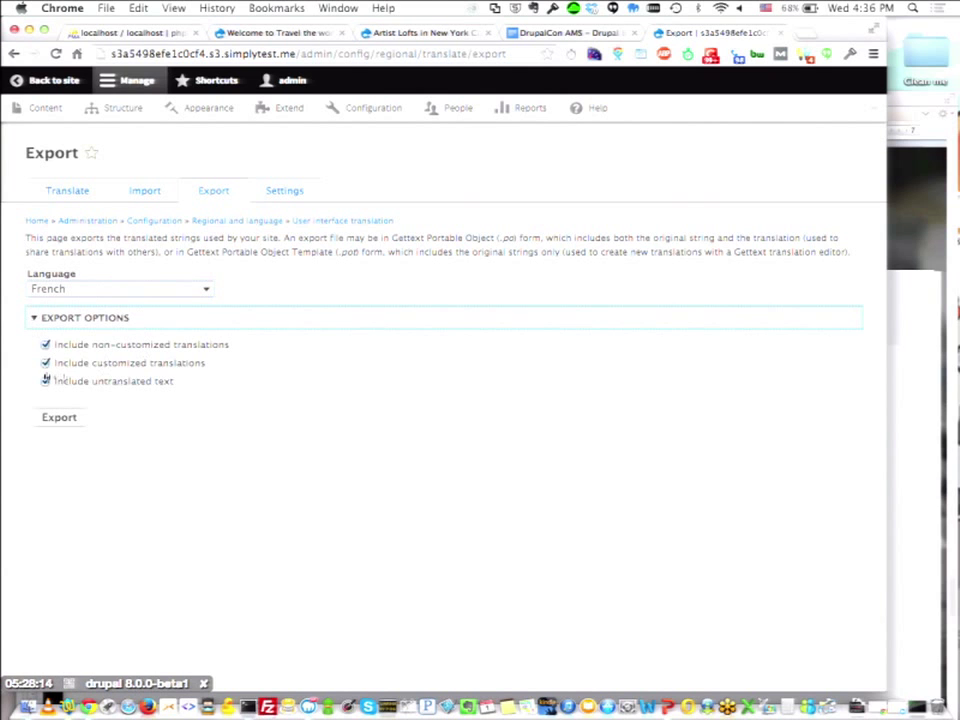
click(212, 424)
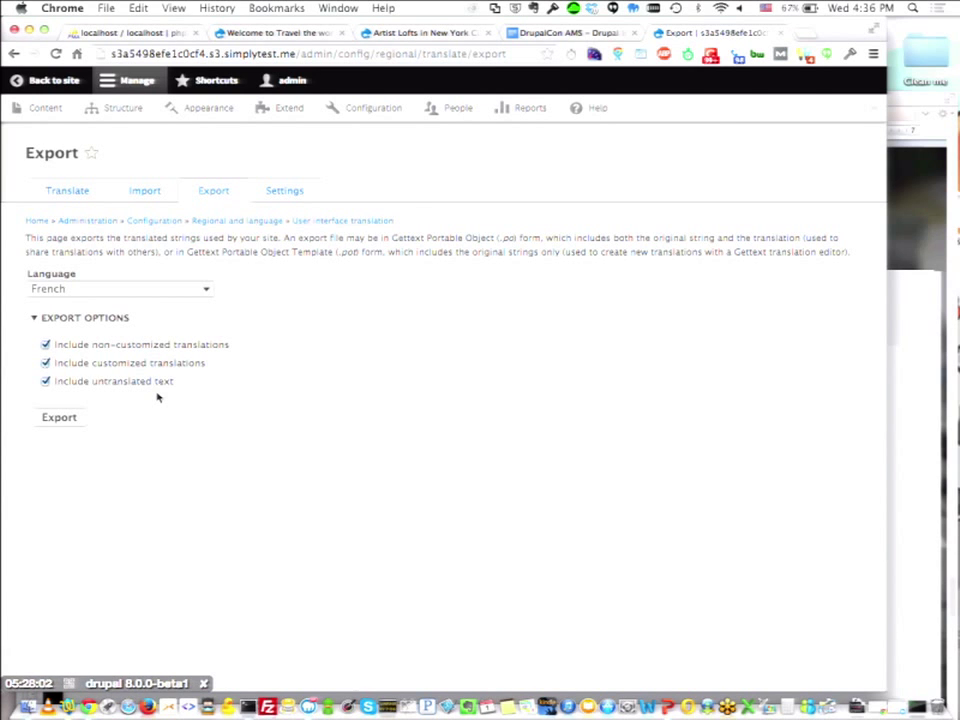
click(204, 347)
click(169, 381)
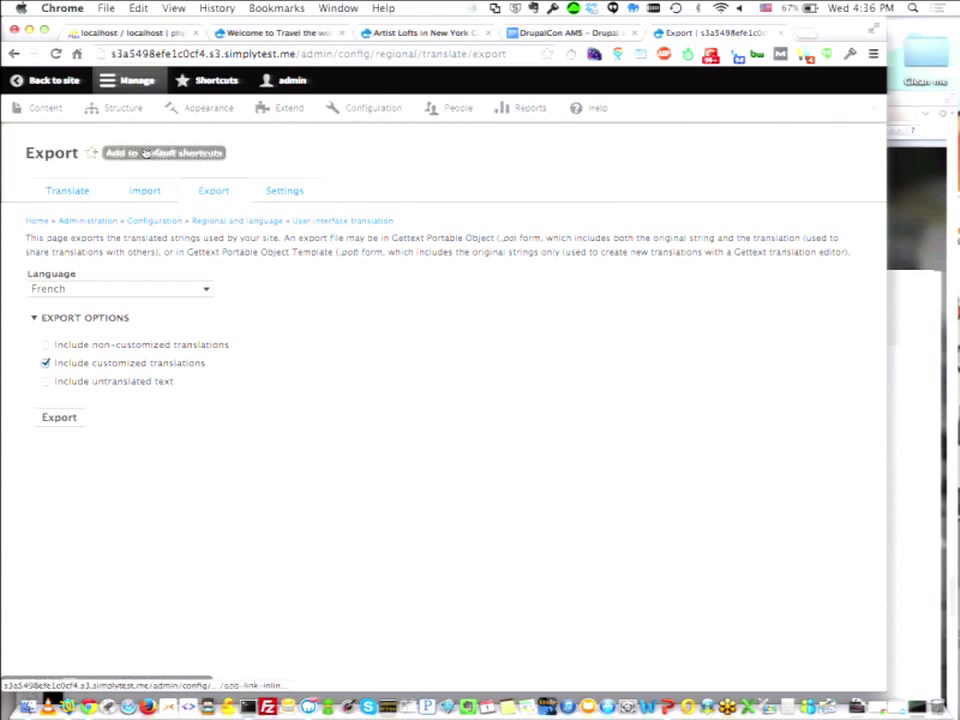
click(145, 152)
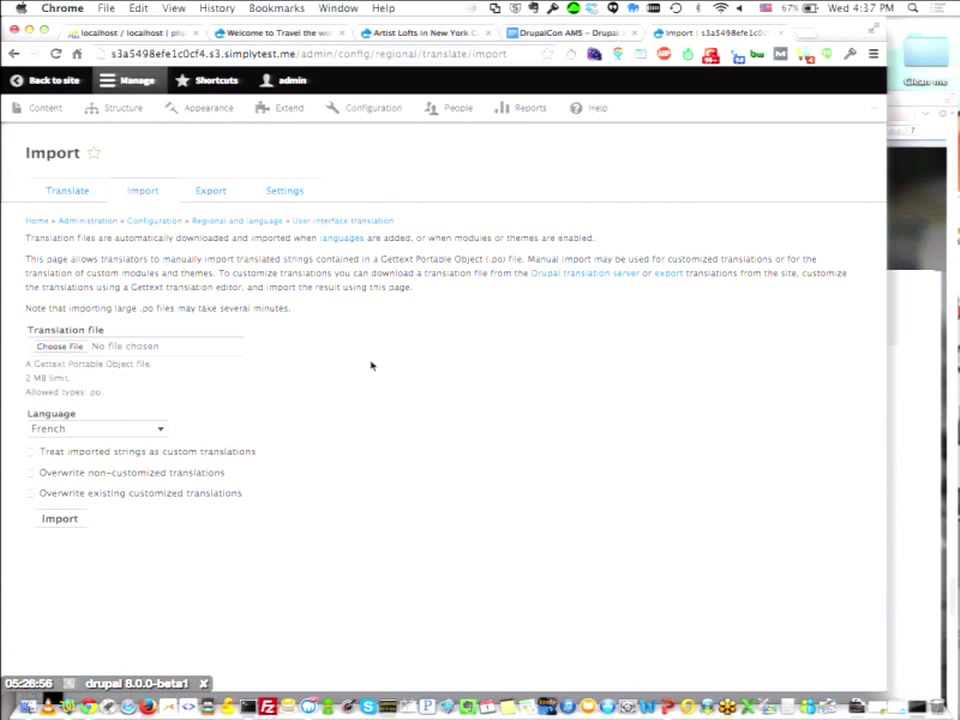
Edit the English language in the site's language list to enable interface translation to English, and save it.
click(374, 116)
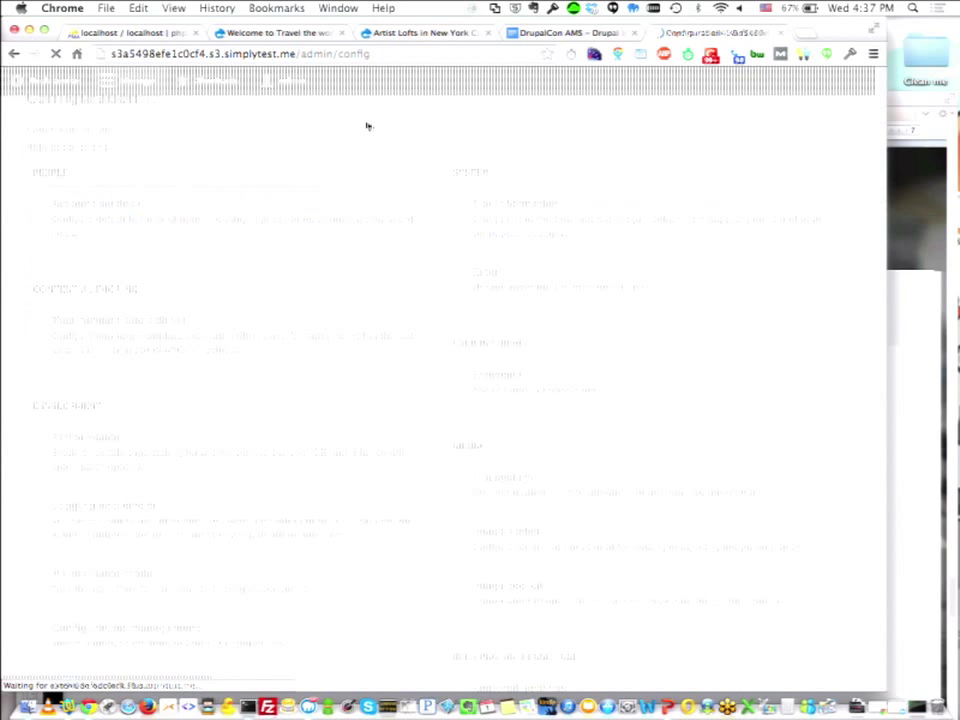
scroll(476, 471, down, 5)
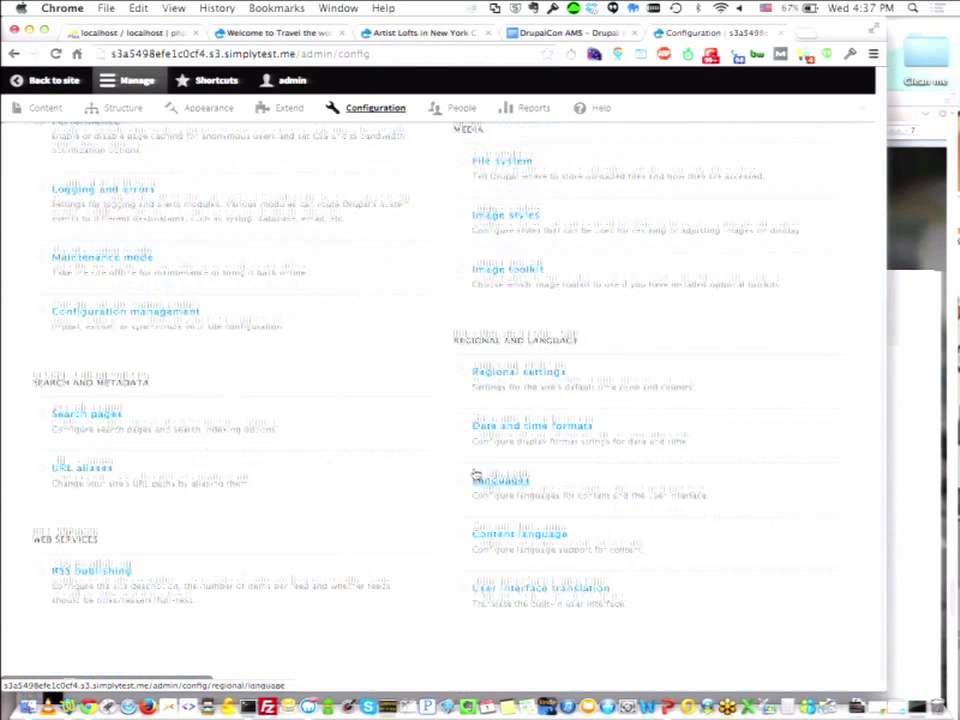
click(475, 469)
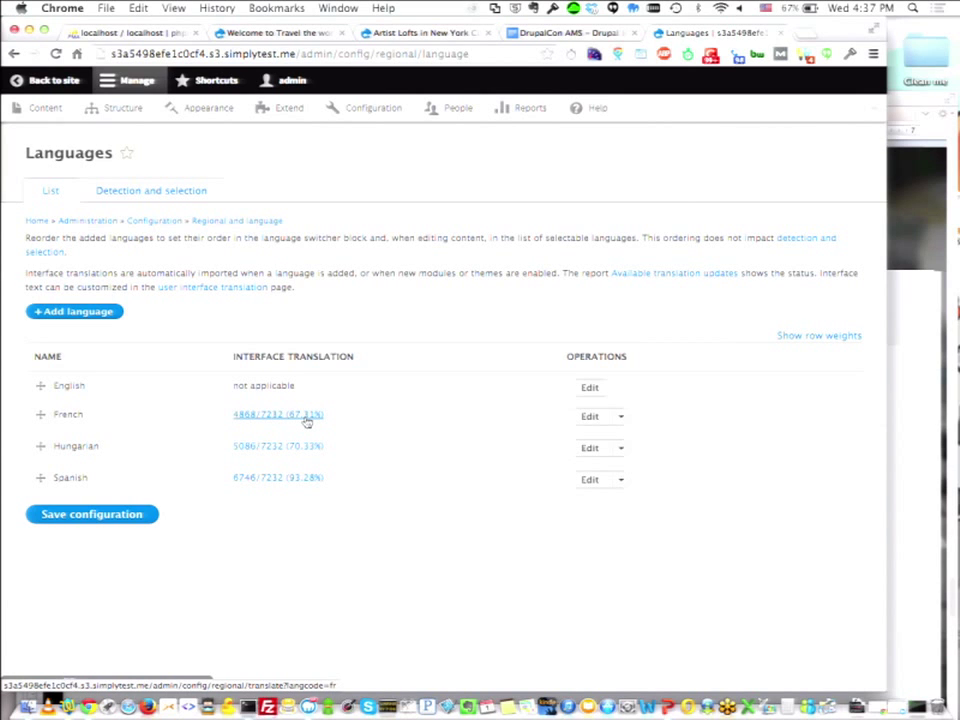
click(589, 394)
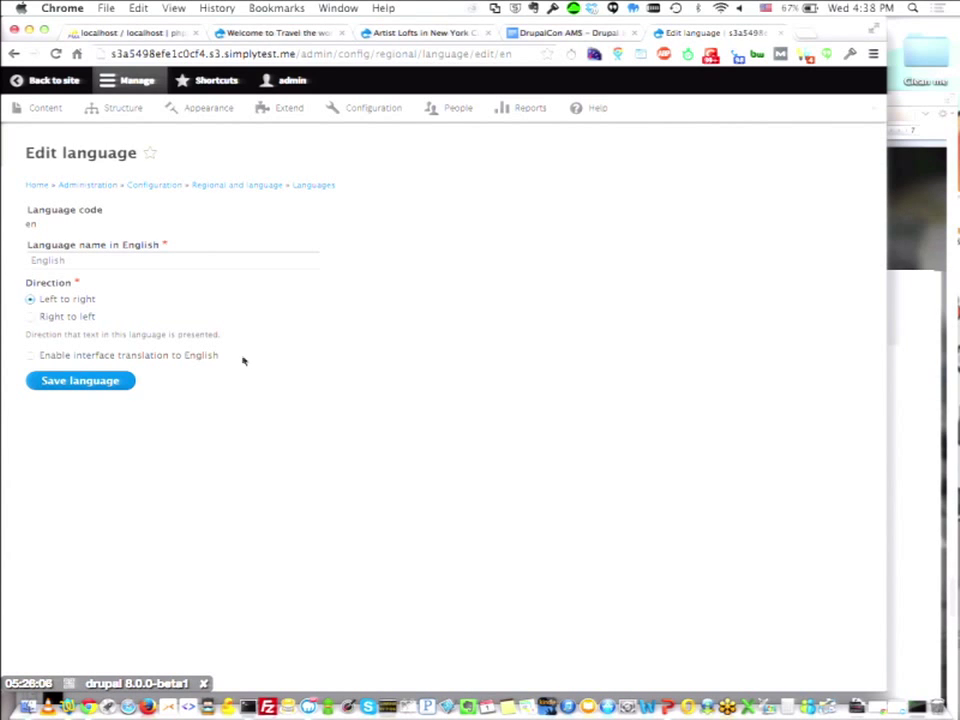
click(148, 357)
click(88, 383)
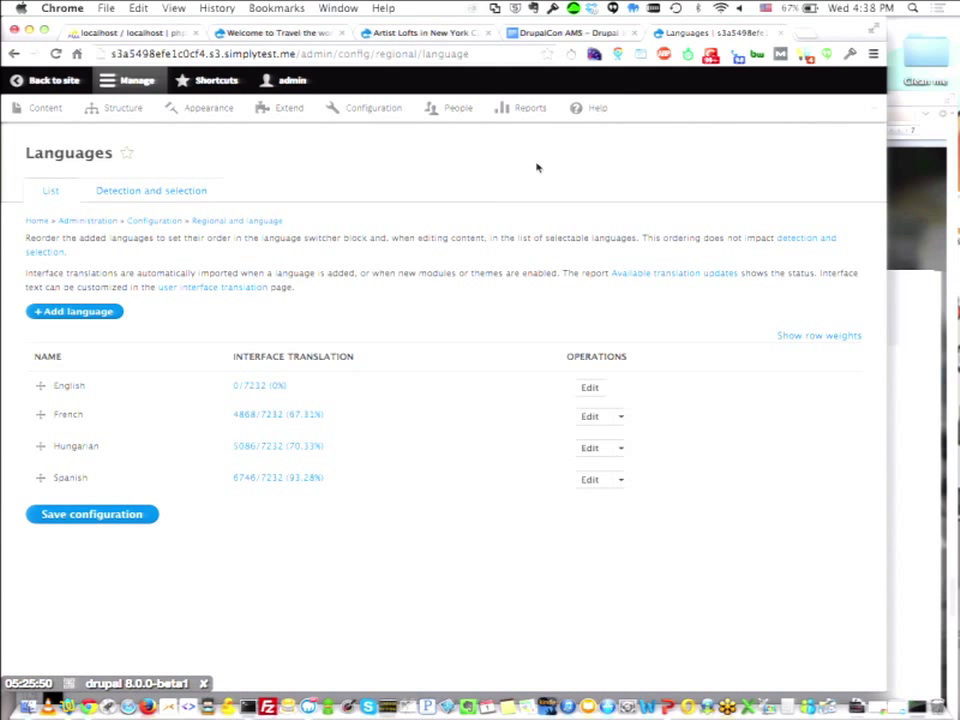
Open the interface translations for English and filter the strings containing "Log".
click(254, 385)
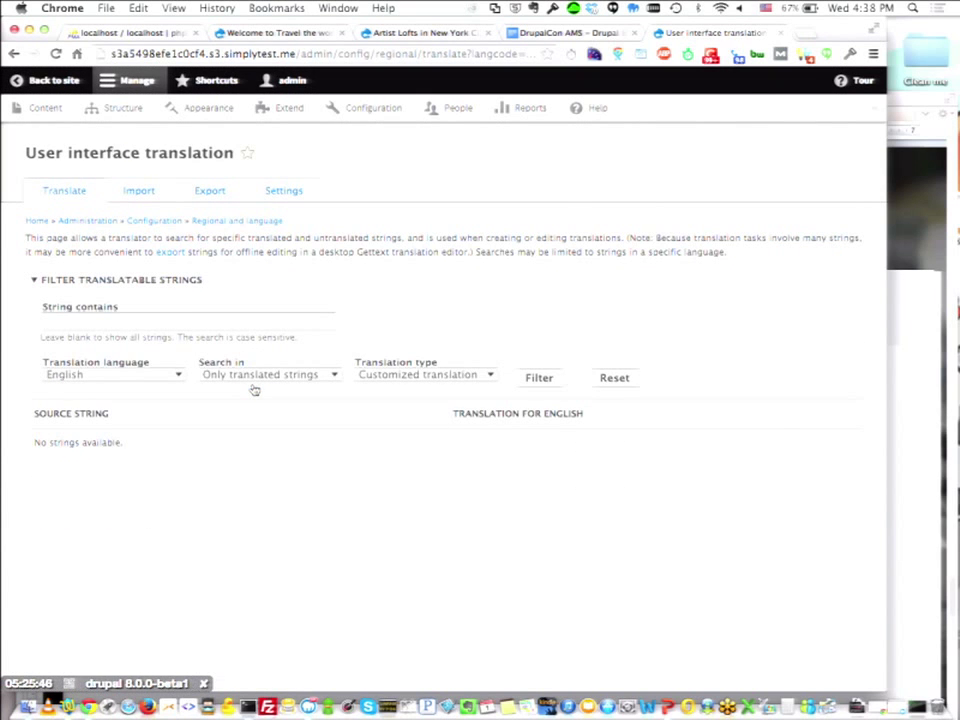
click(151, 327)
text(Log)
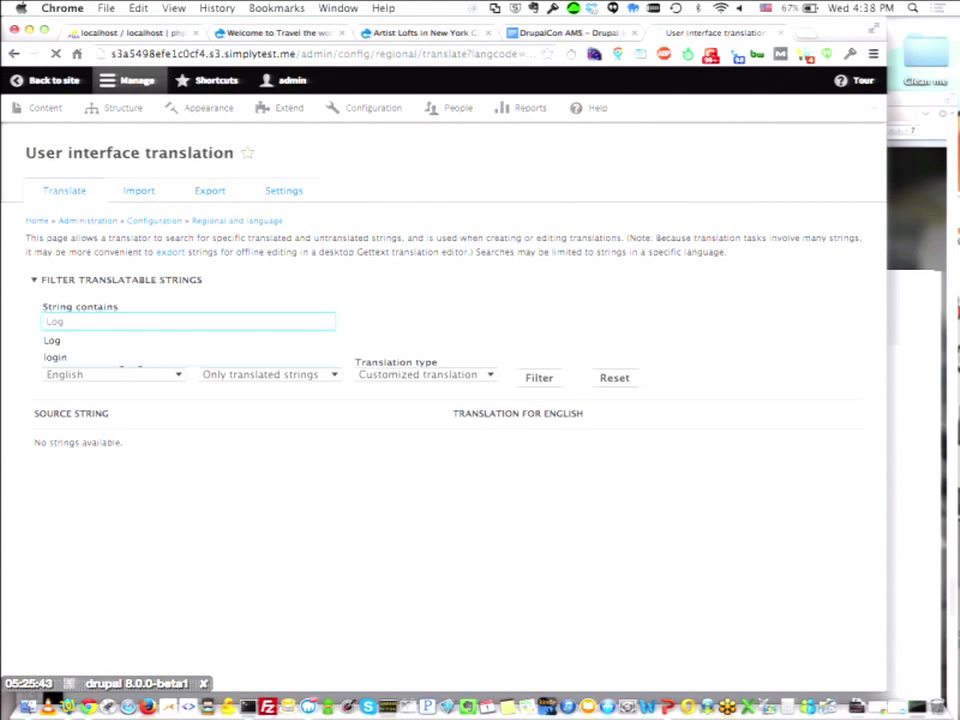
key(Return)
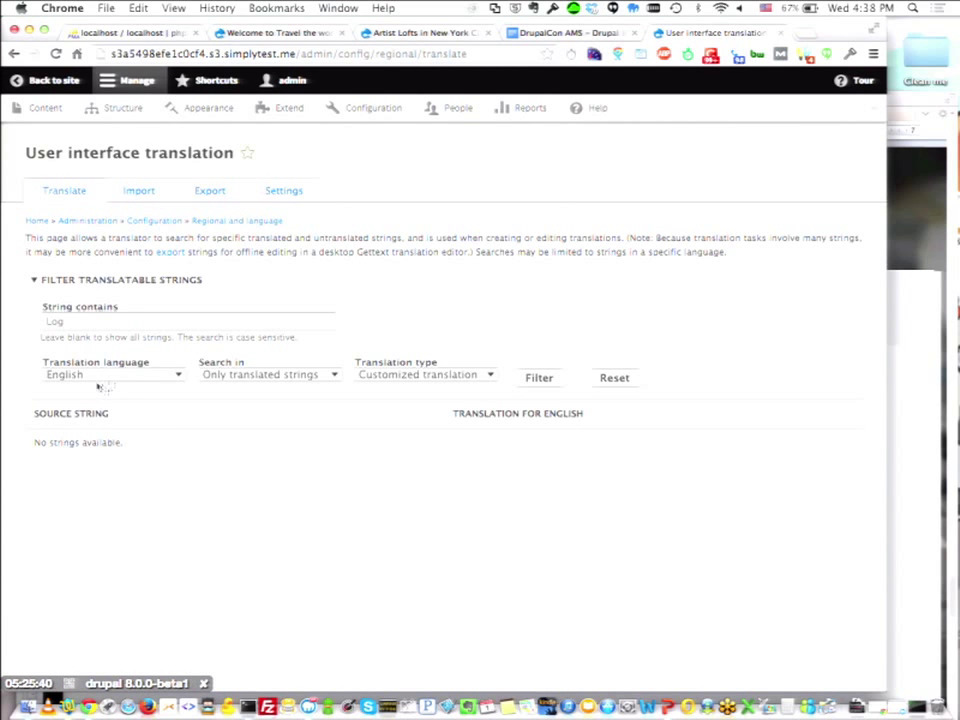
Widen the English "Log" string search to both translated and untranslated strings and apply the filter.
click(139, 379)
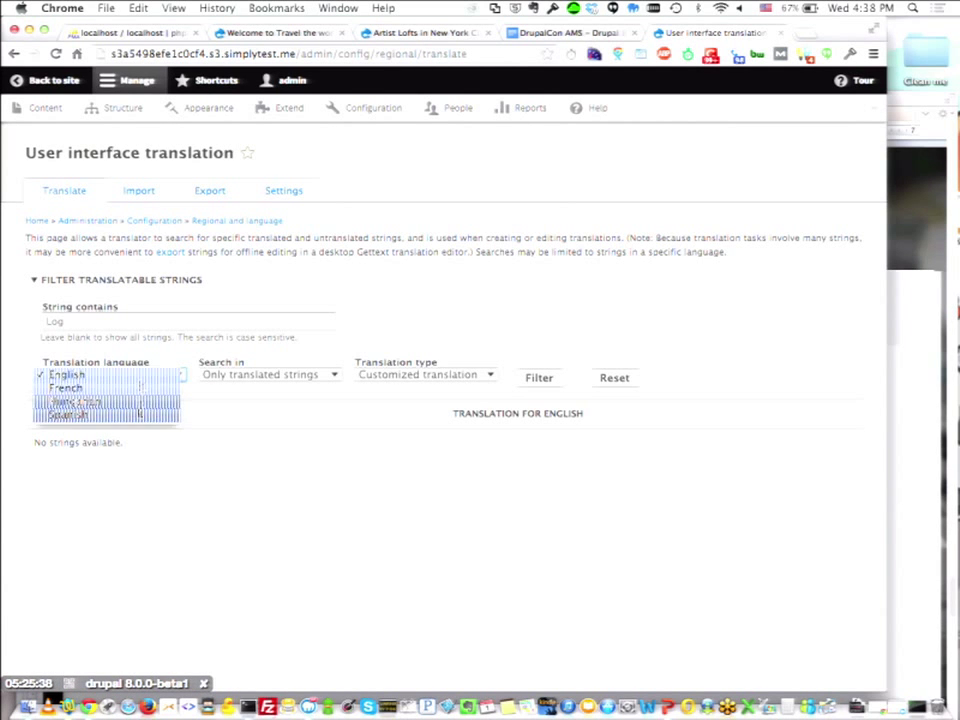
click(205, 335)
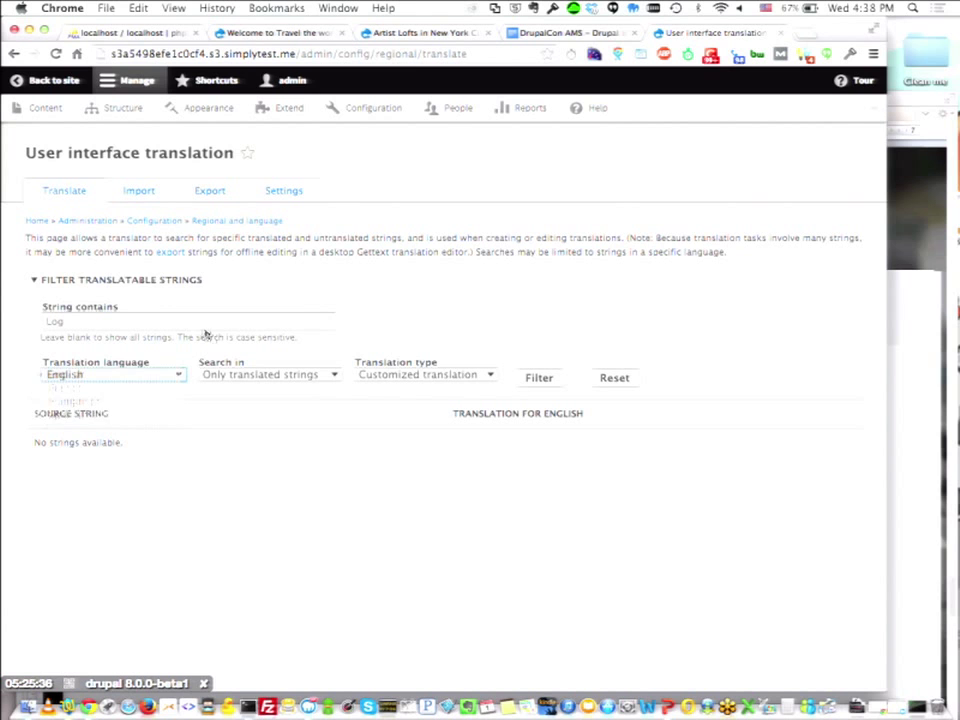
click(141, 320)
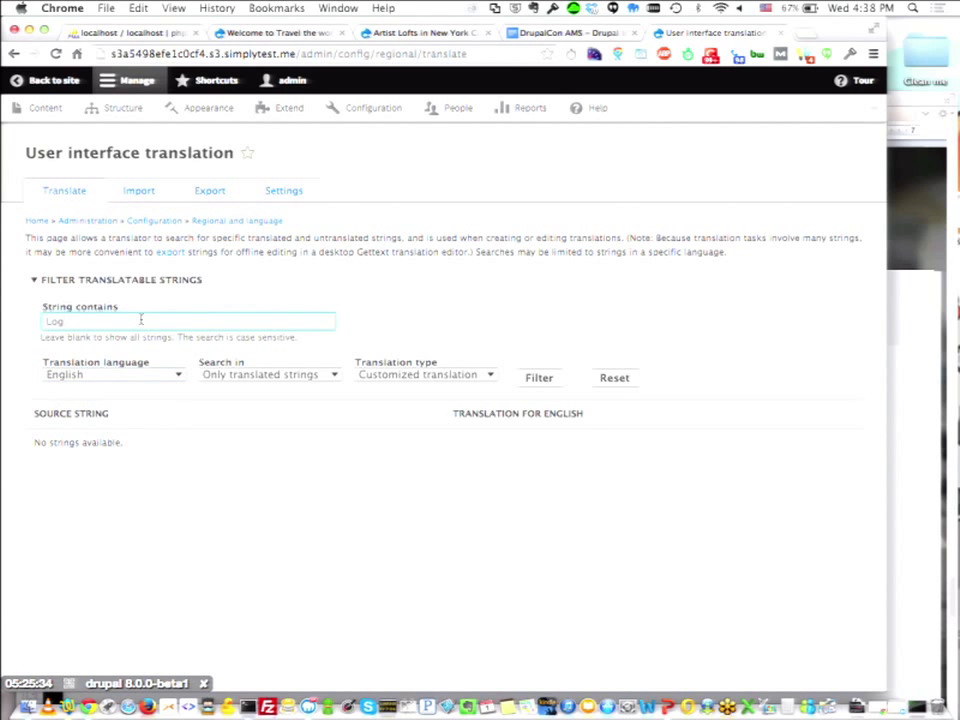
click(488, 372)
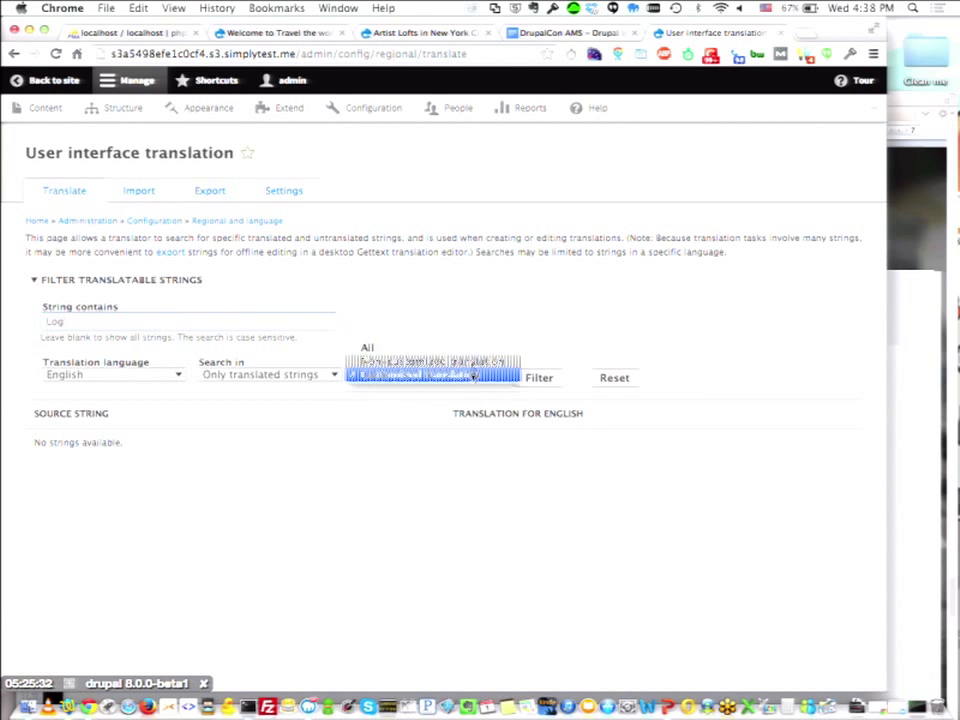
click(288, 373)
click(290, 374)
click(300, 361)
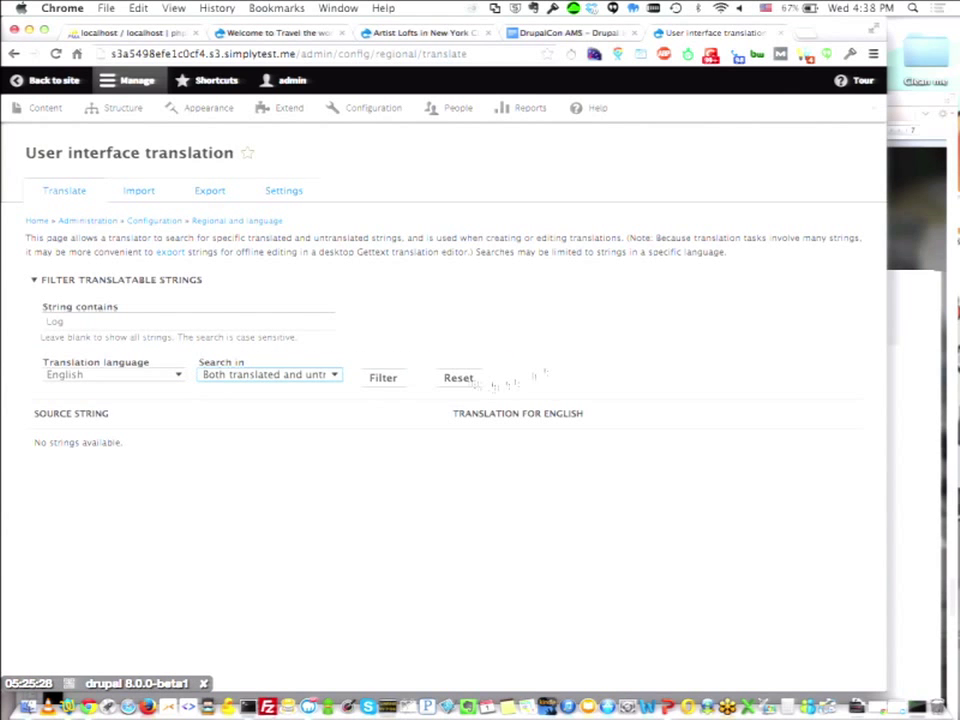
click(393, 379)
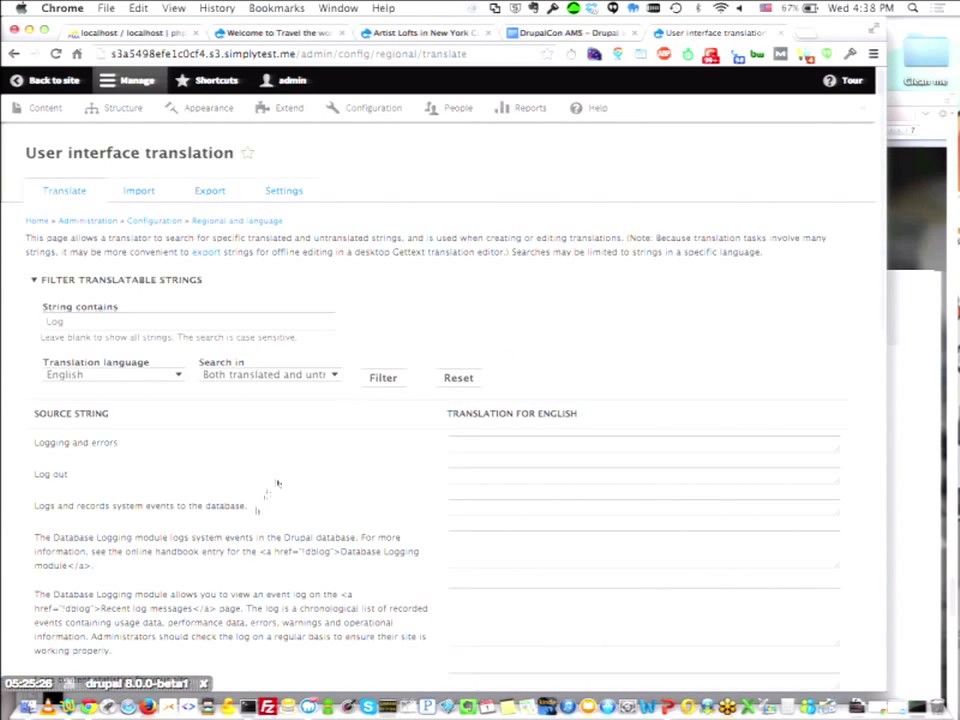
Override the English interface strings "Log out" with "Sign out" and "Log in" with "Sign in", and save the translations.
click(486, 479)
text(Sign out)
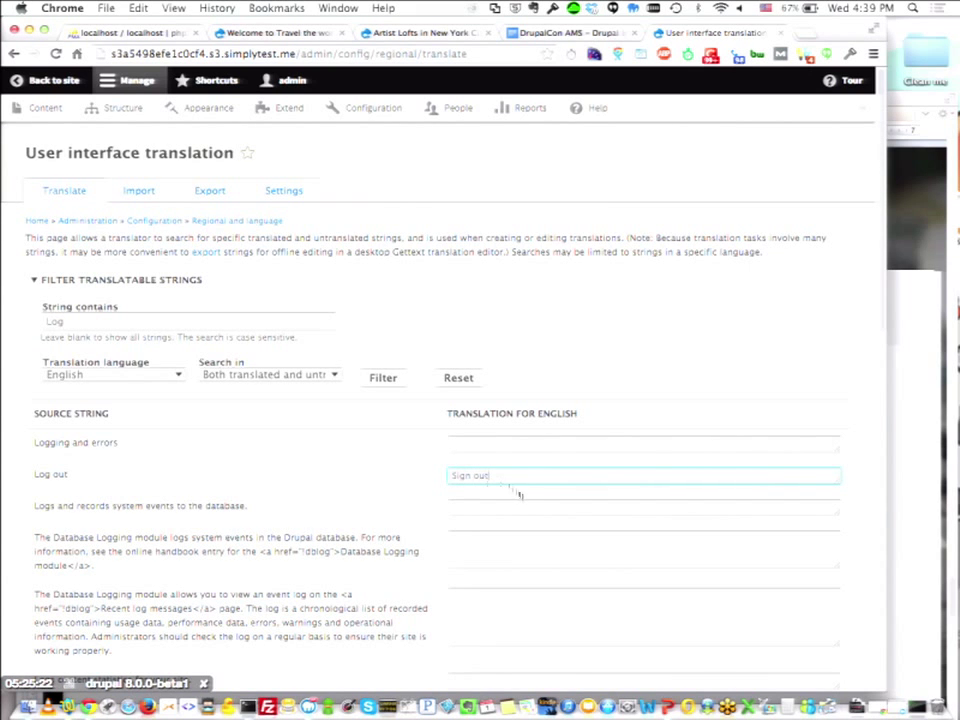
scroll(519, 494, down, 5)
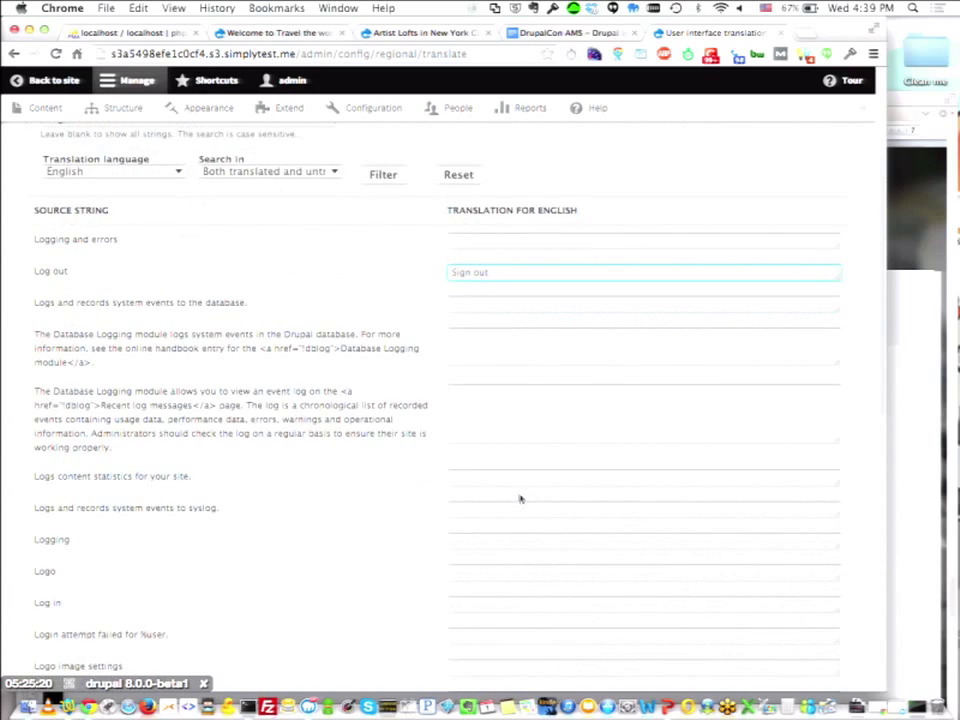
click(478, 603)
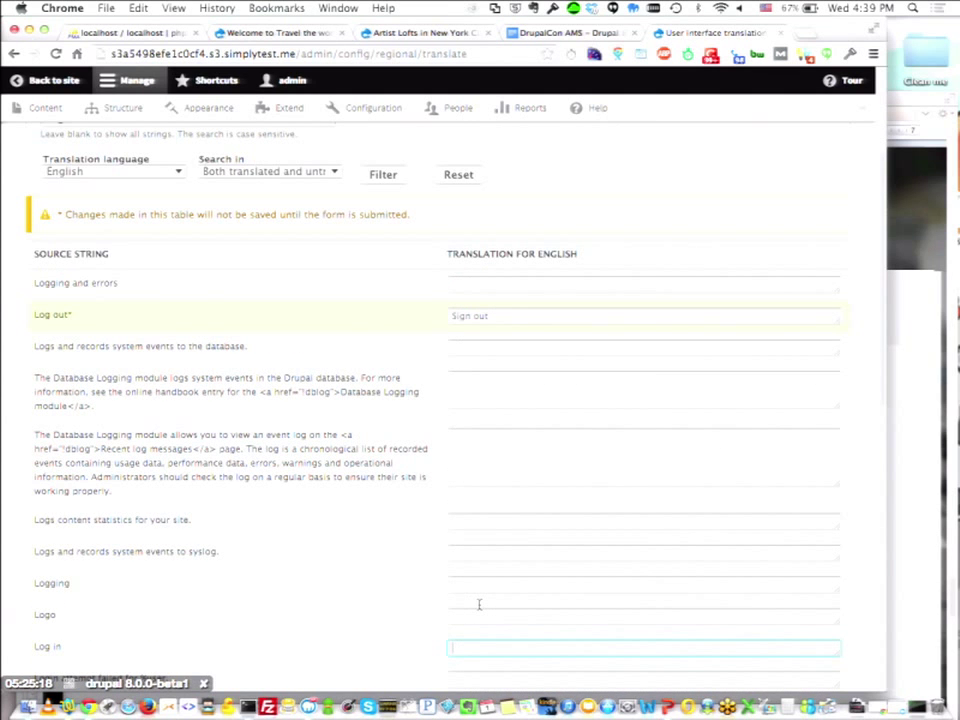
text(Sign in)
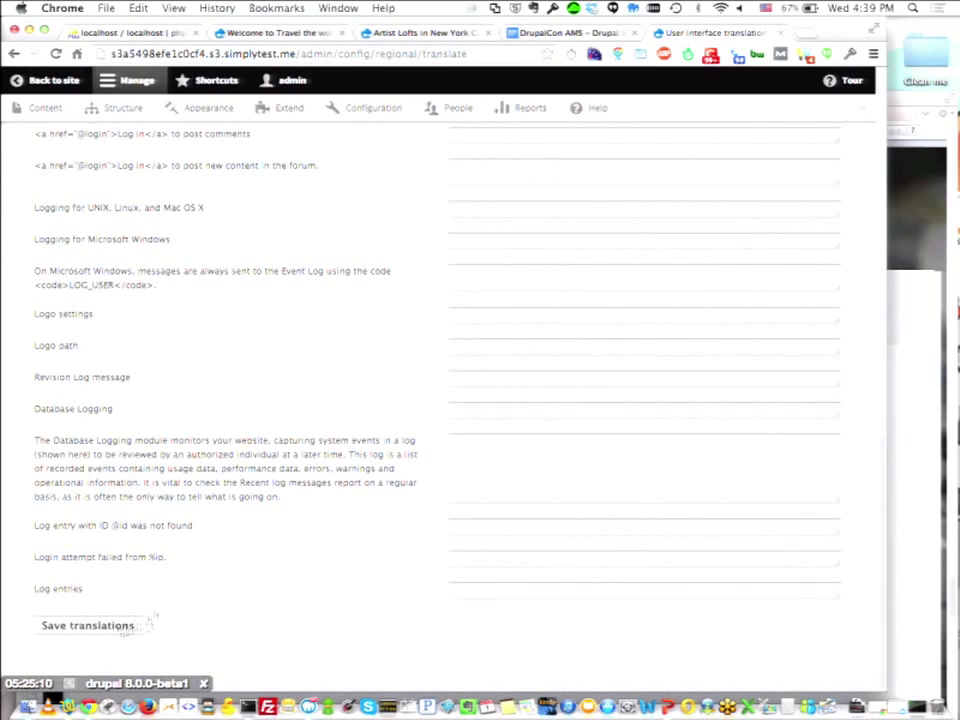
click(88, 625)
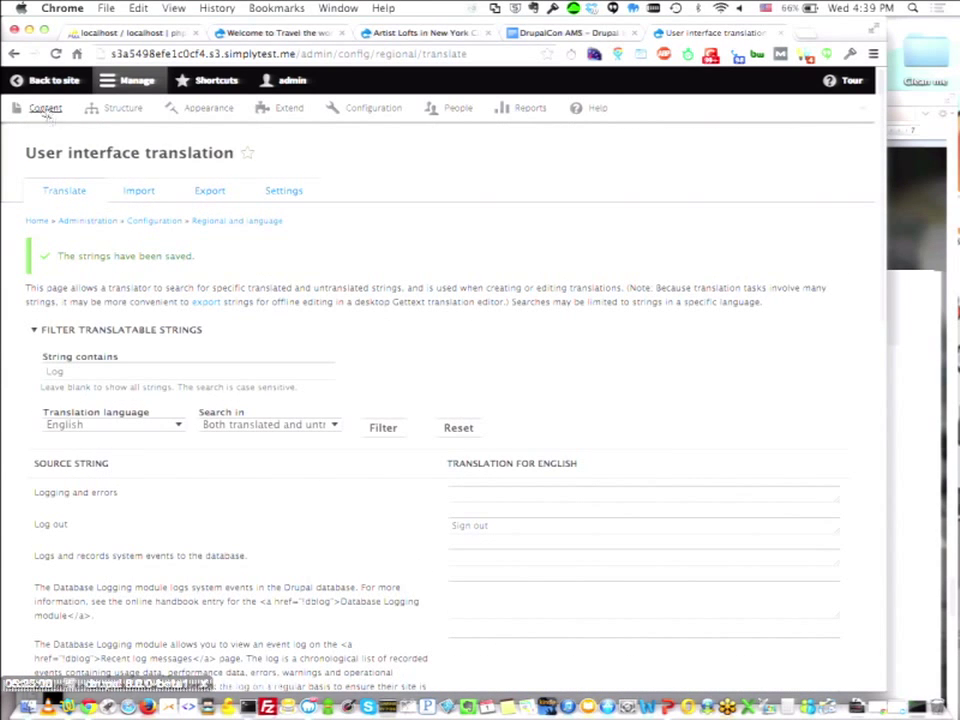
Check the overridden sign-in and sign-out labels on the home page, both as admin and anonymously in an incognito window.
click(30, 80)
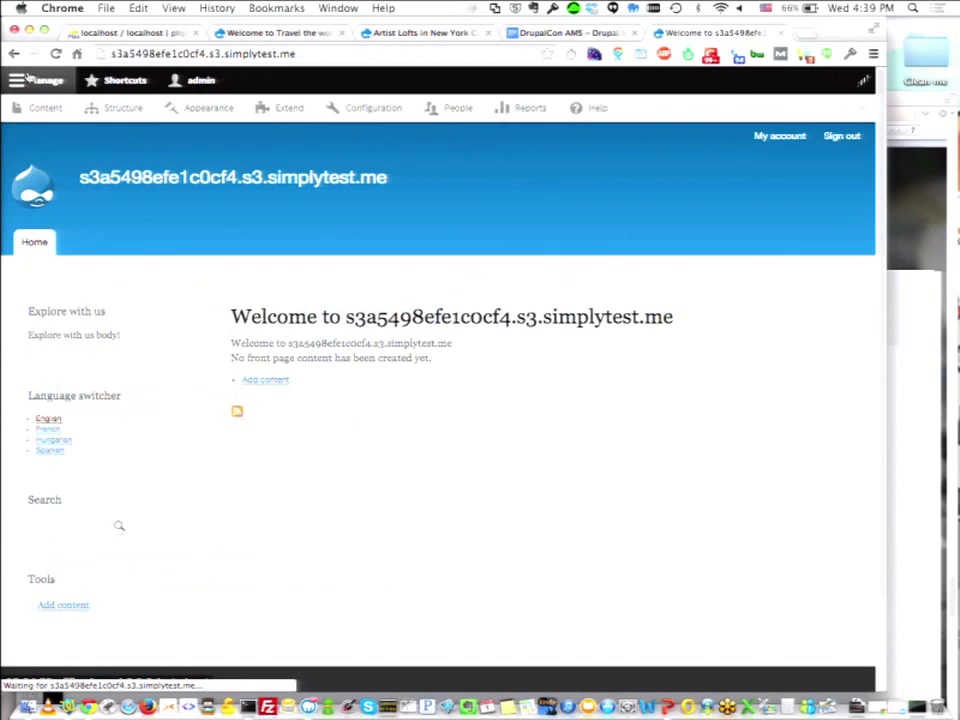
click(198, 82)
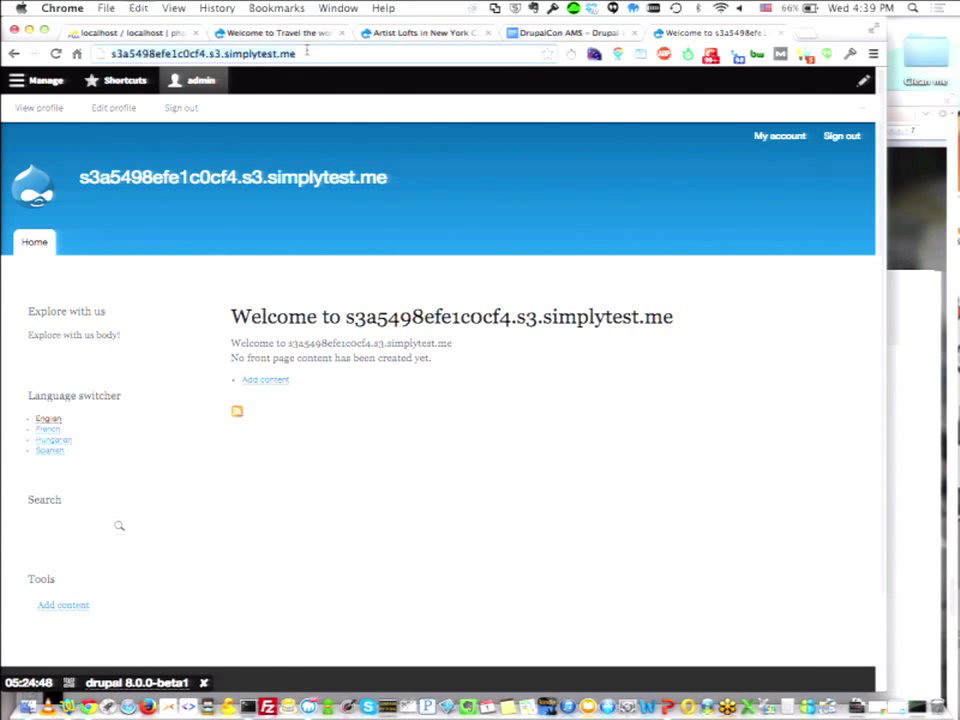
click(106, 8)
click(140, 51)
text(http://s3a5498efe1c0cf4.s3.simplytest.me/)
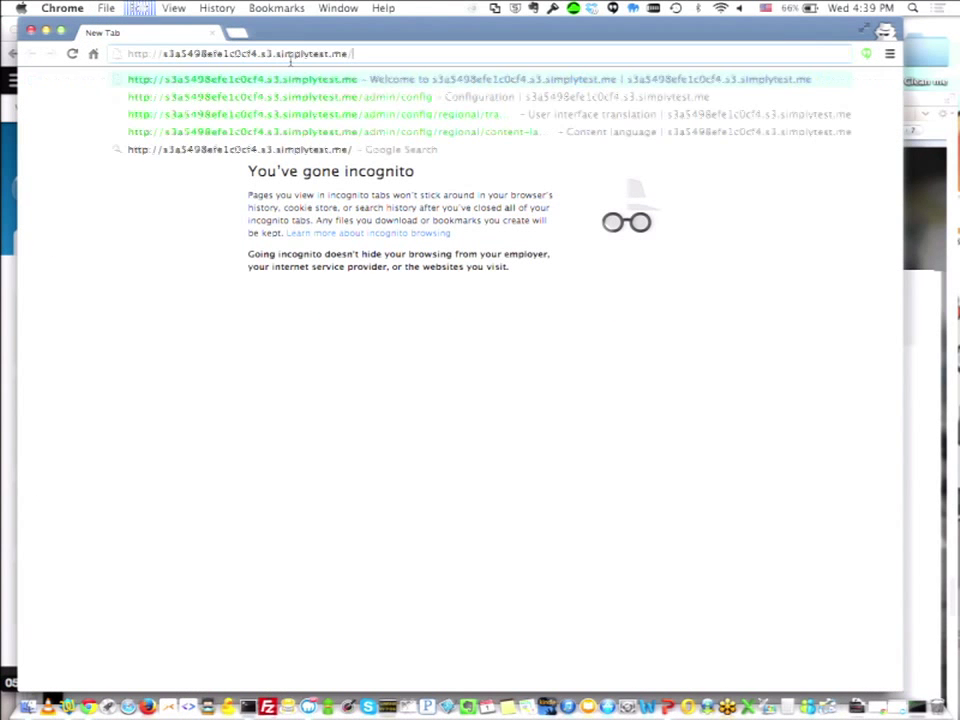
key(Return)
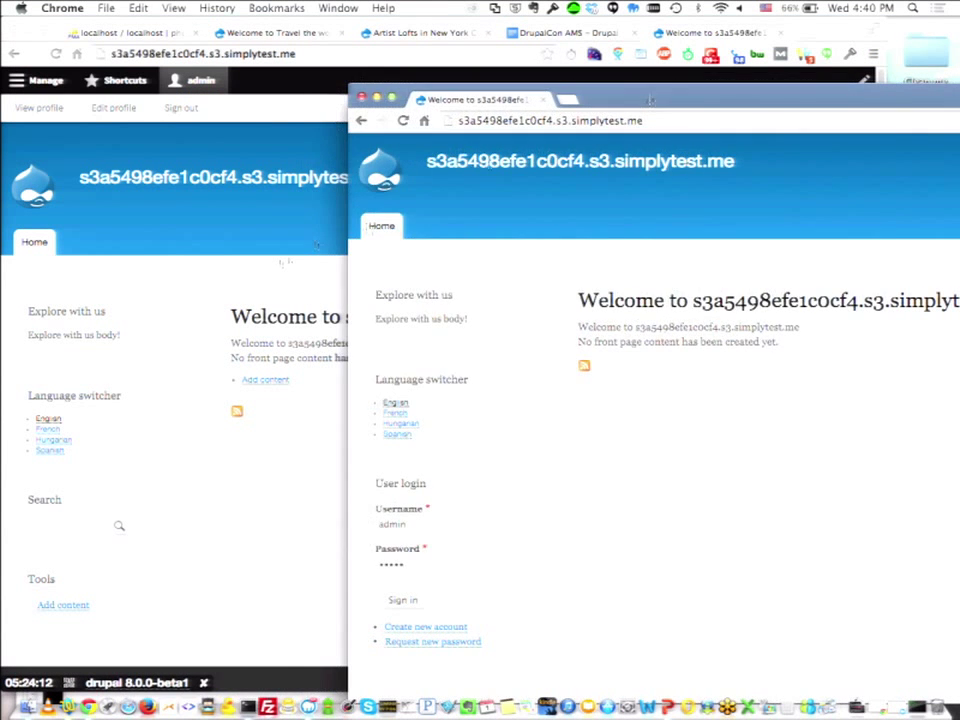
click(279, 264)
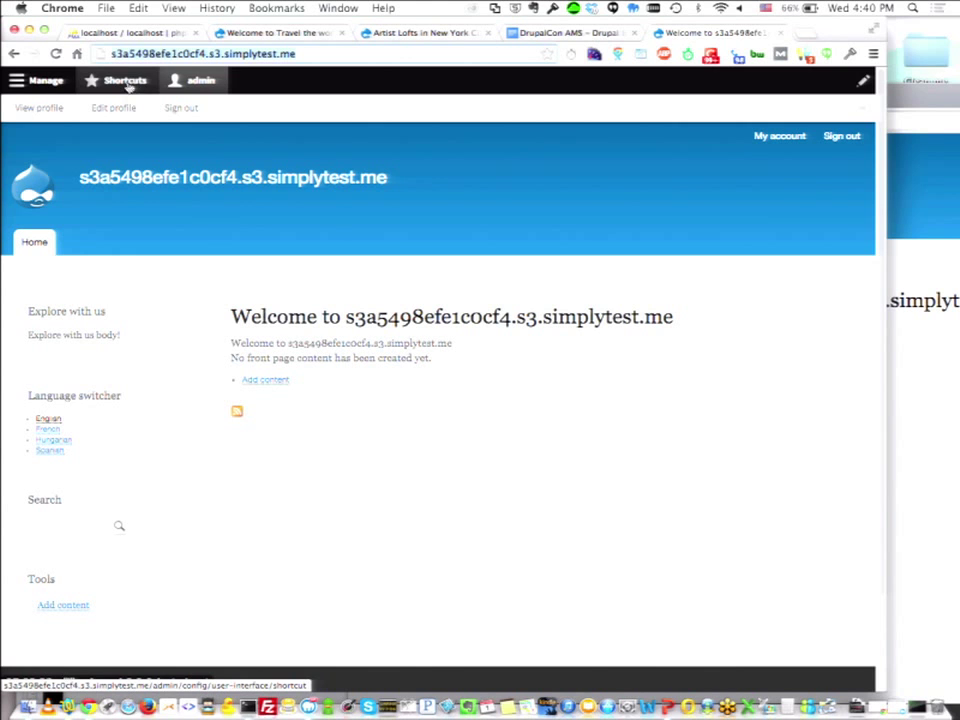
Find the Content Translation module by filtering the Extend list for "conte", view its details and install it.
click(40, 80)
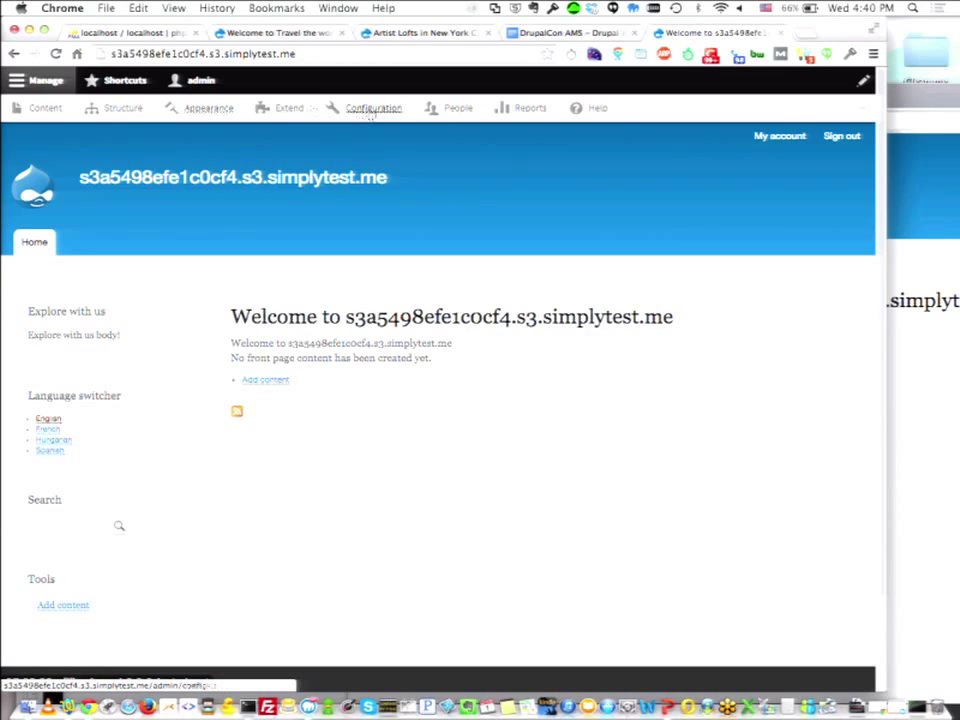
click(369, 110)
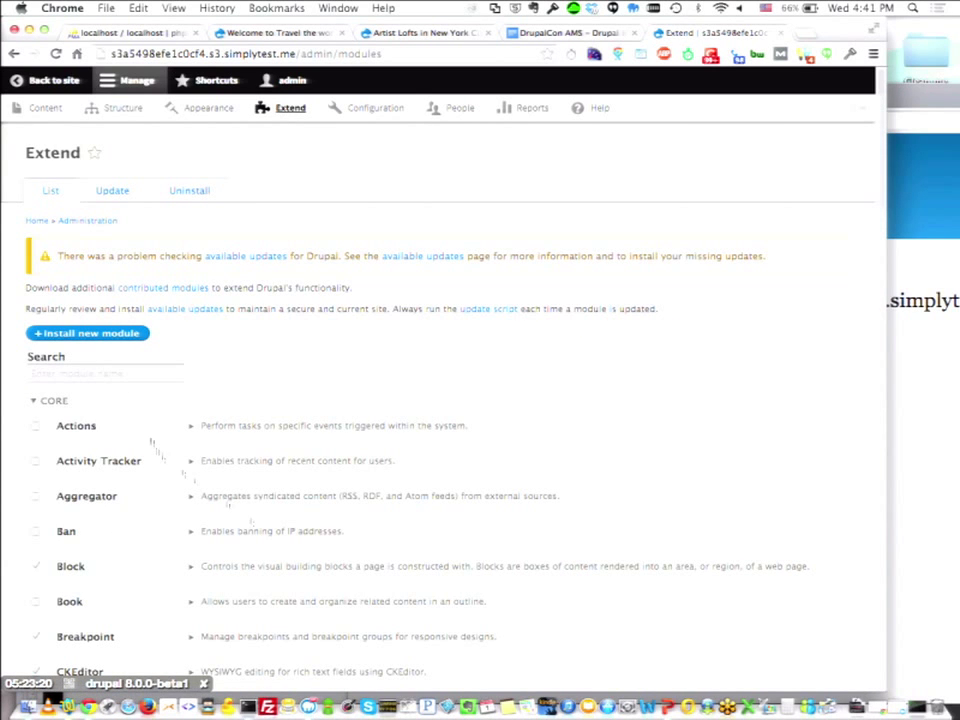
click(98, 370)
text(conte)
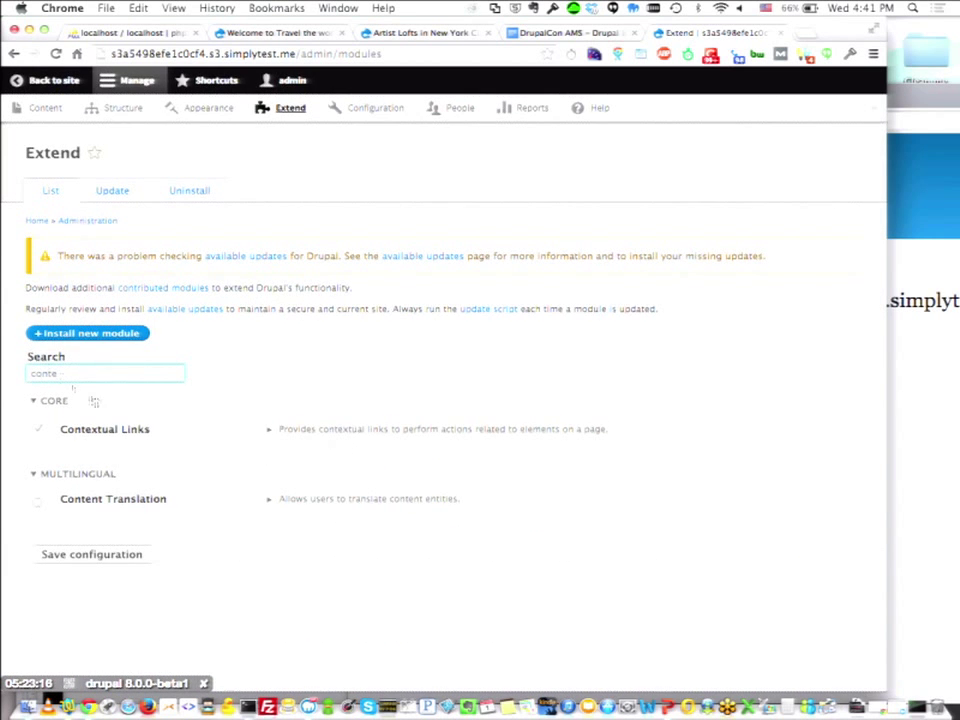
click(268, 500)
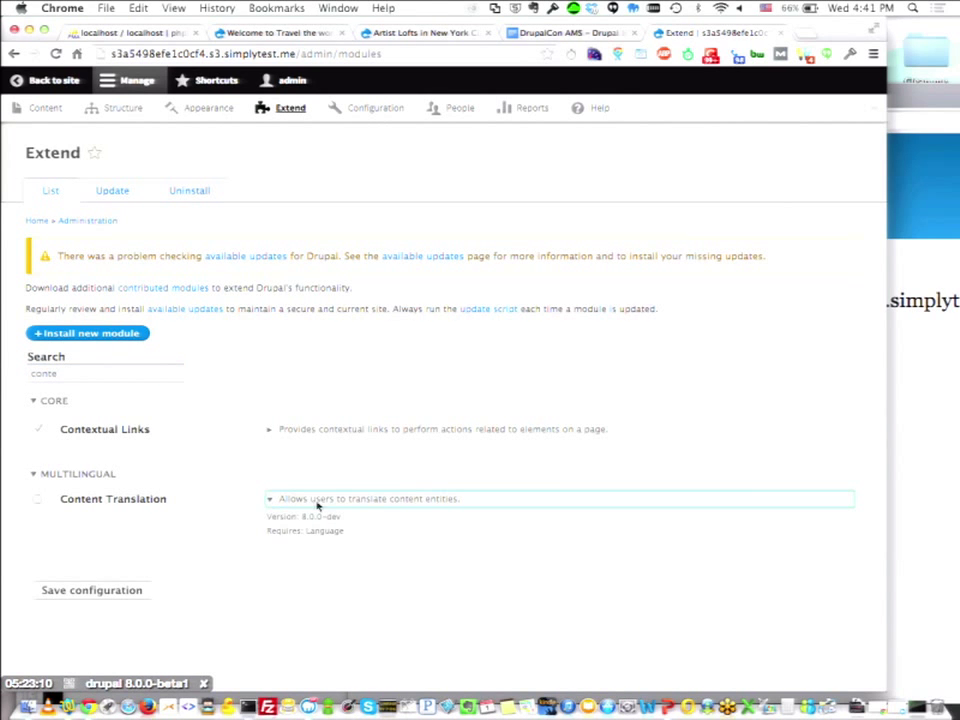
click(269, 500)
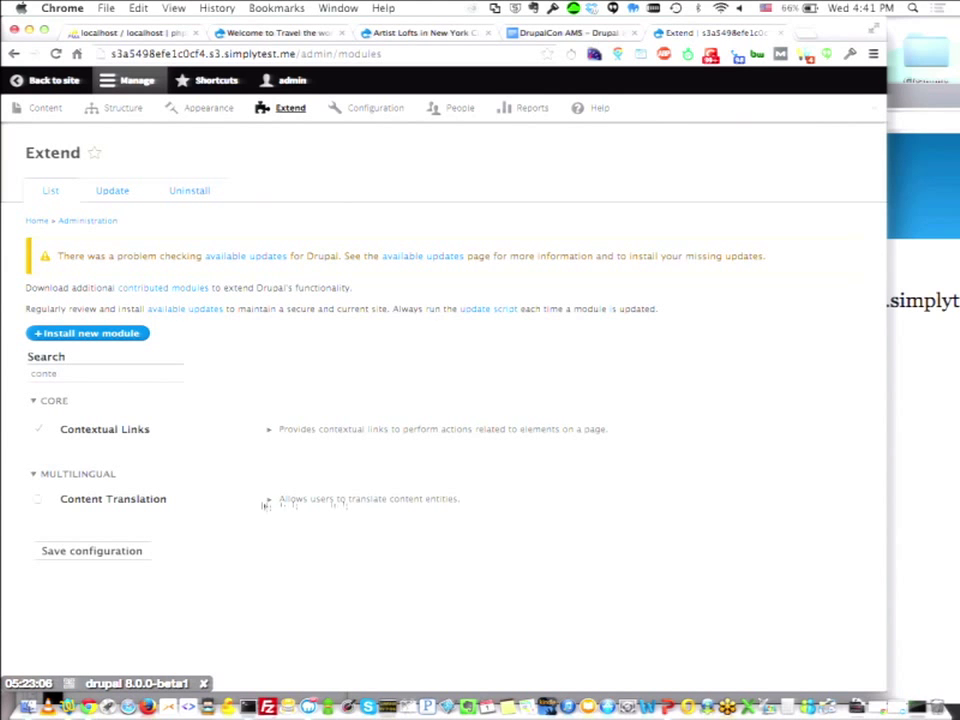
click(112, 500)
click(128, 553)
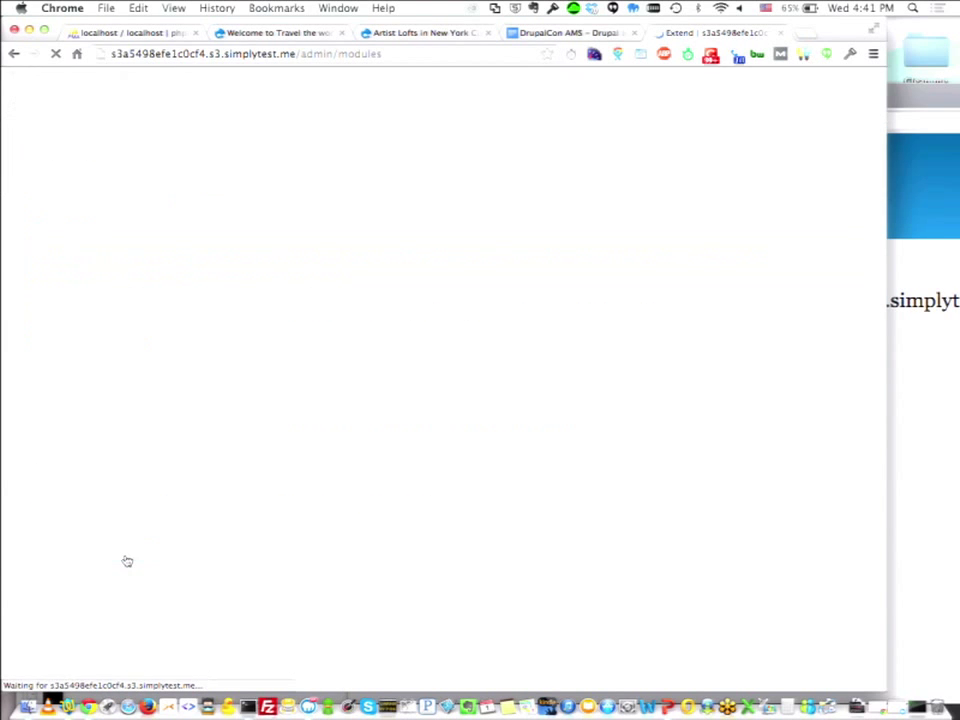
Open the configuration of the Content Translation module and make the Article content type translatable.
scroll(279, 551, down, 2)
click(107, 325)
text(con)
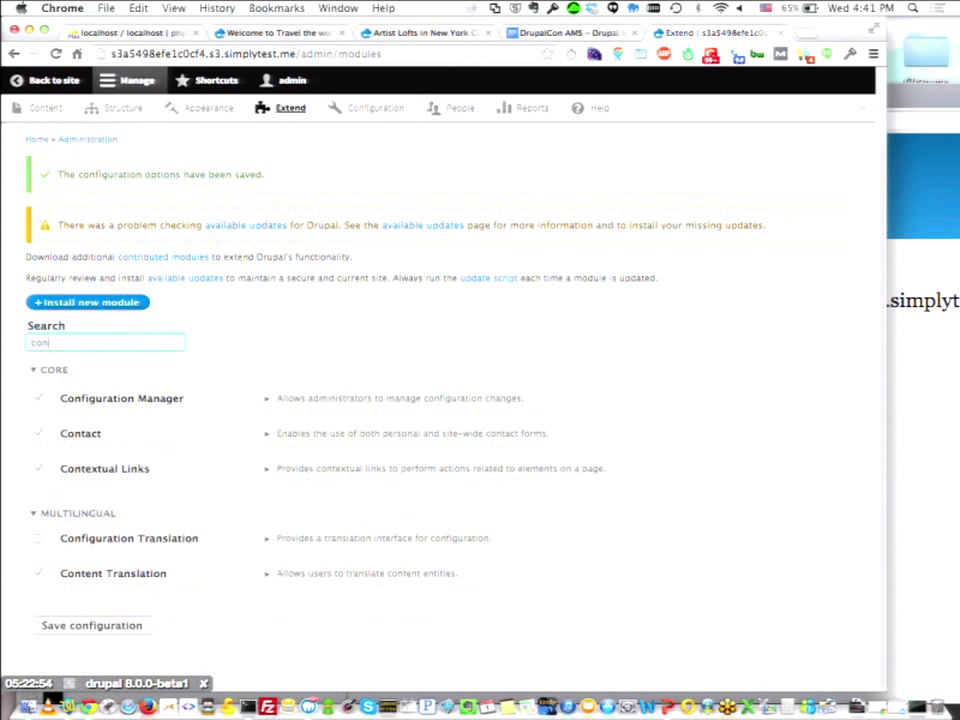
click(269, 578)
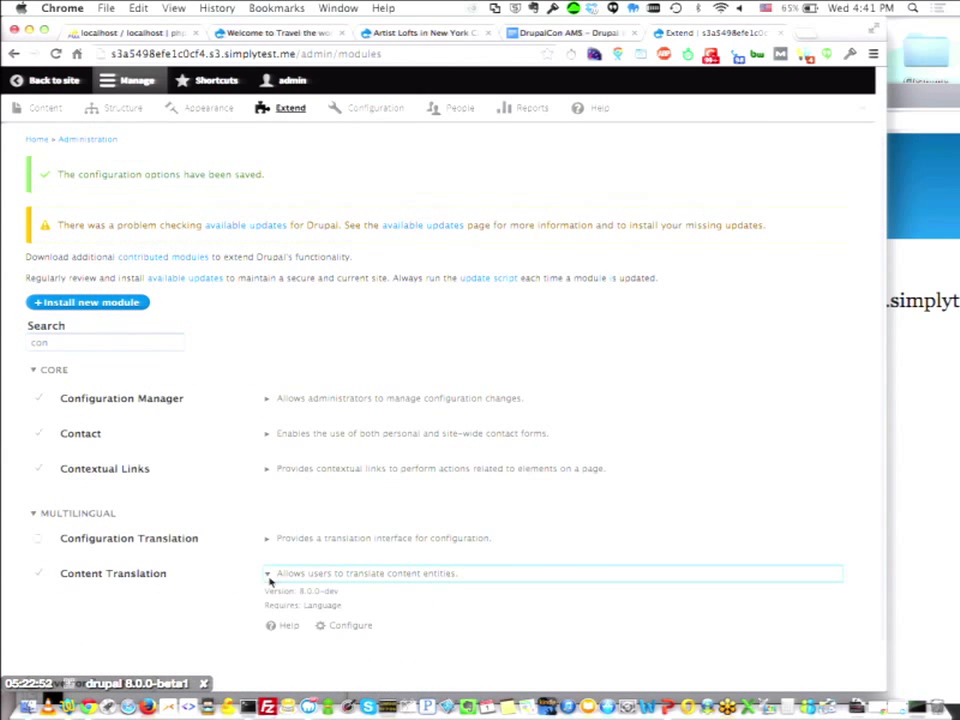
click(371, 632)
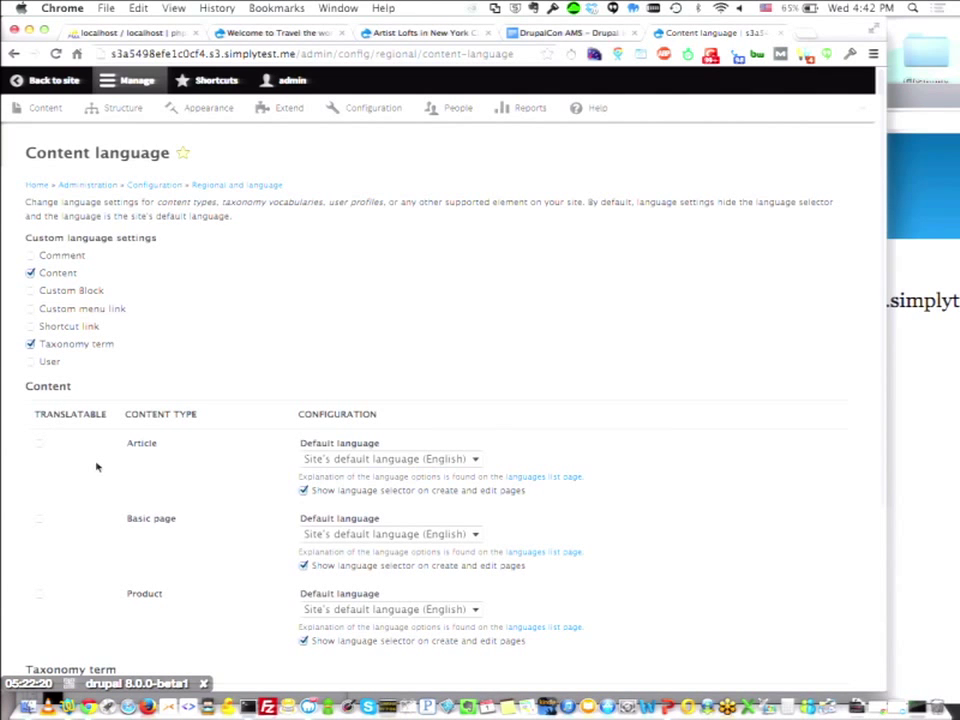
scroll(97, 467, down, 3)
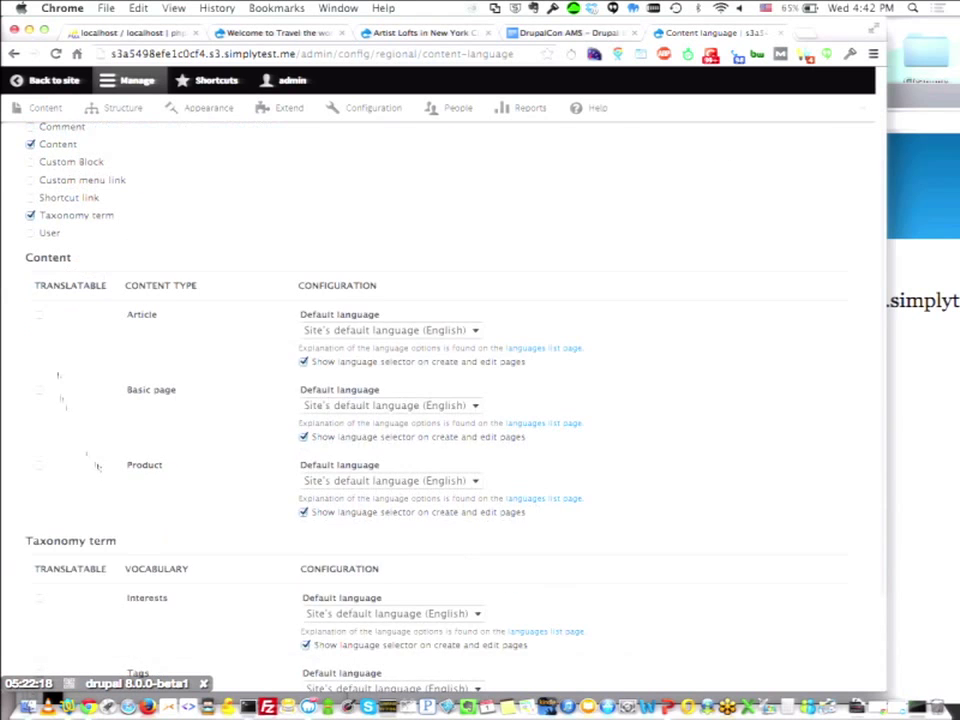
click(40, 314)
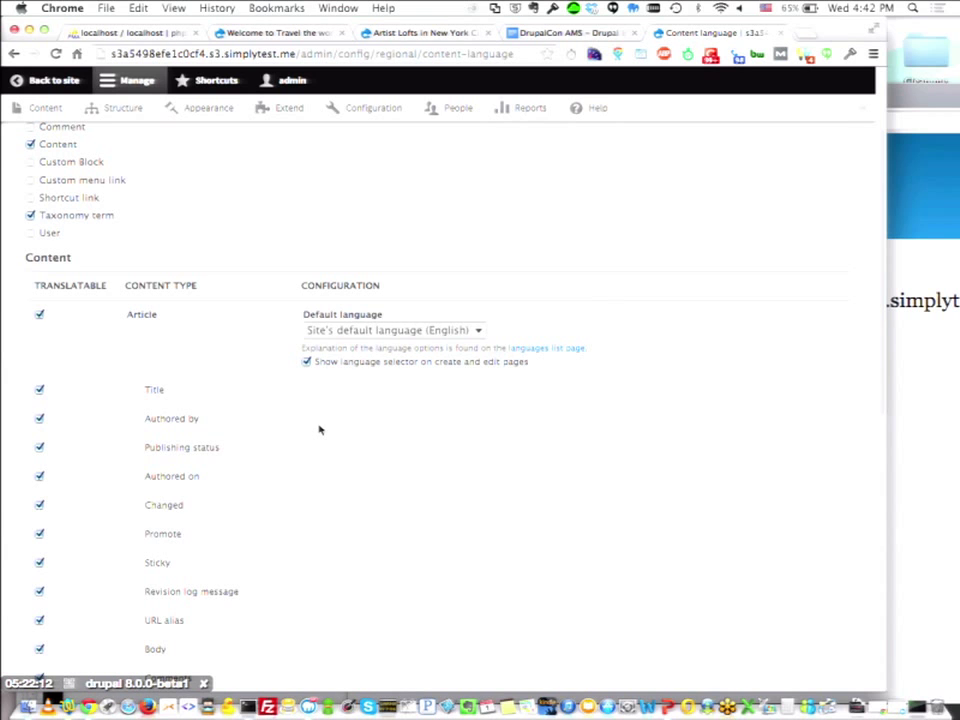
Examine the translatable field settings of the Article content type, briefly toggling the image's File option on and back off.
scroll(319, 429, down, 5)
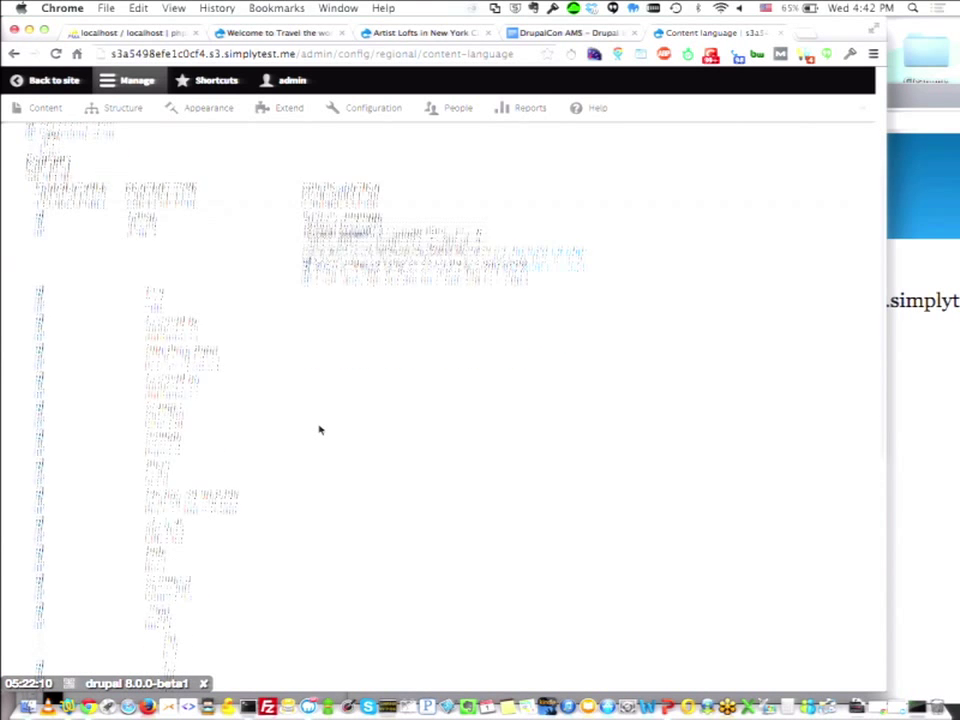
scroll(319, 429, up, 3)
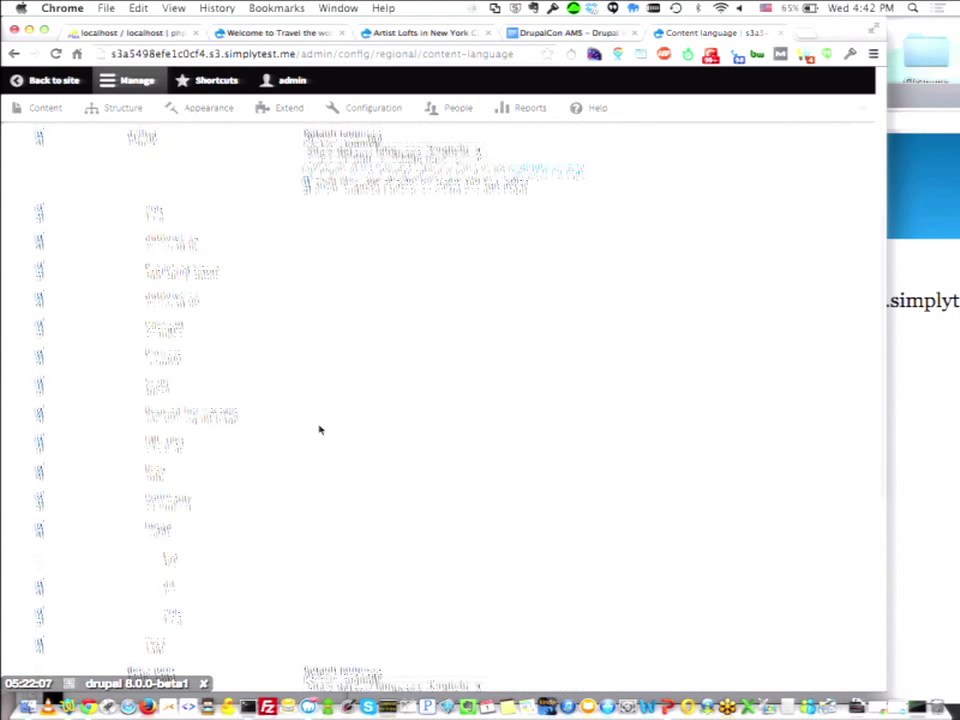
scroll(319, 429, down, 3)
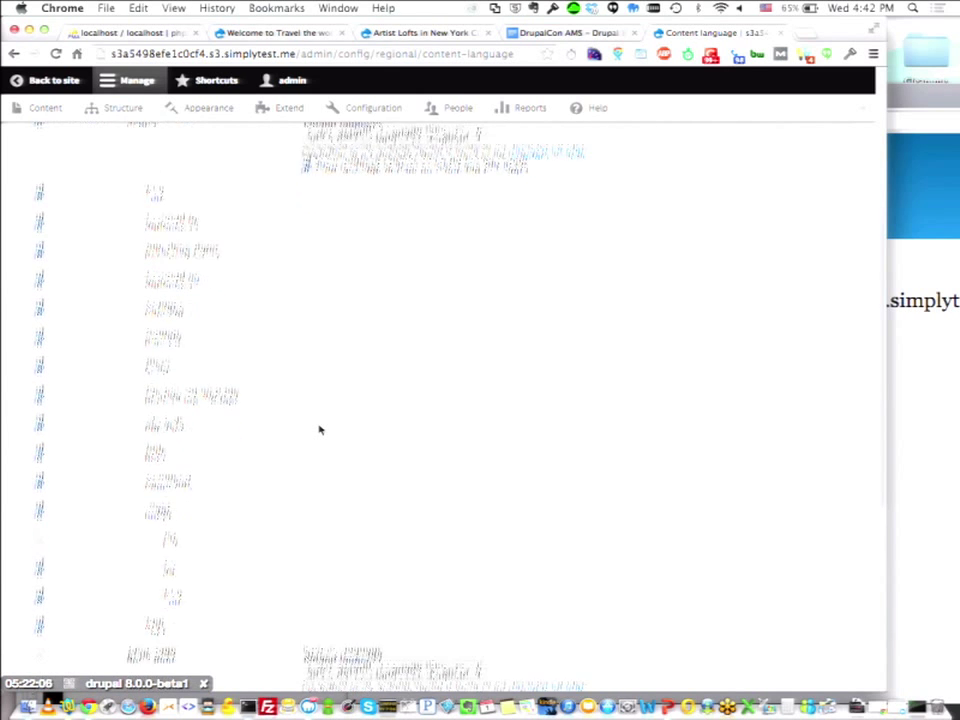
scroll(319, 429, down, 2)
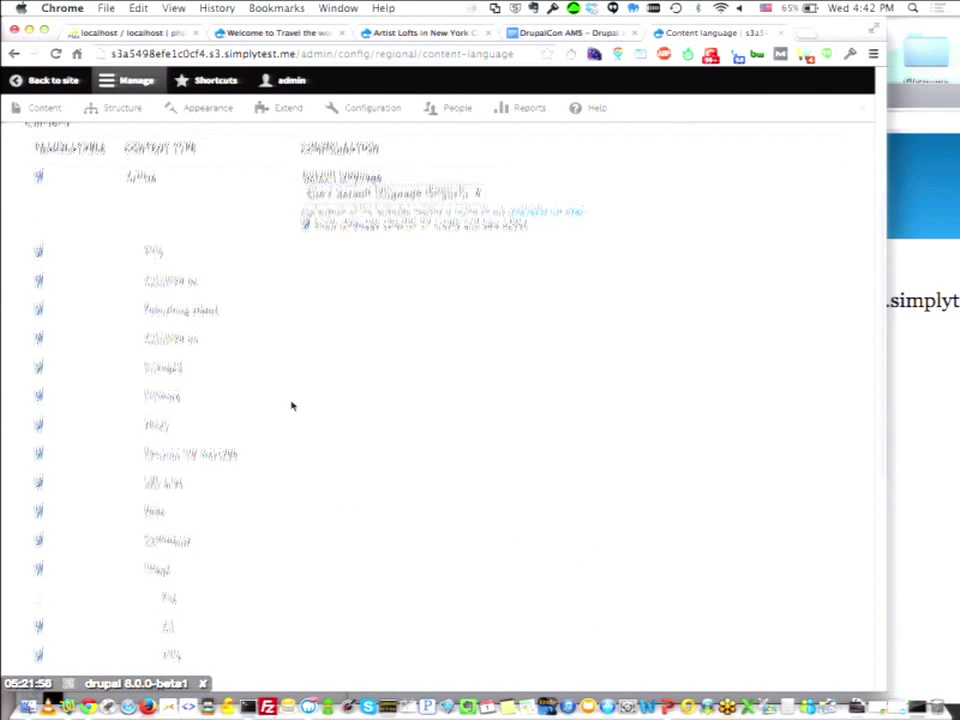
scroll(291, 405, down, 2)
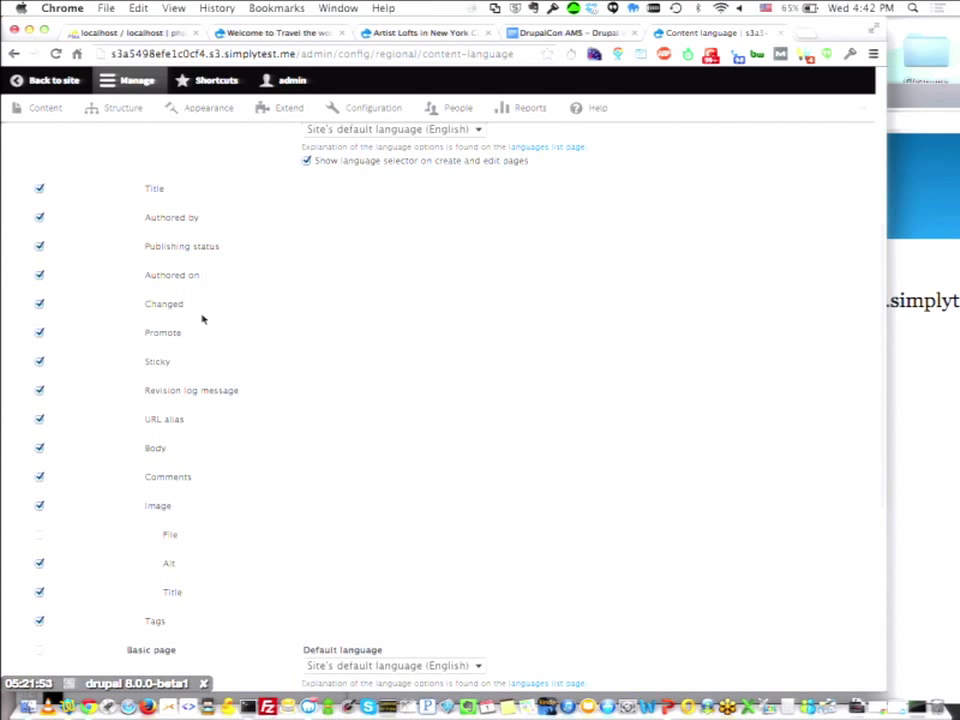
scroll(190, 527, down, 2)
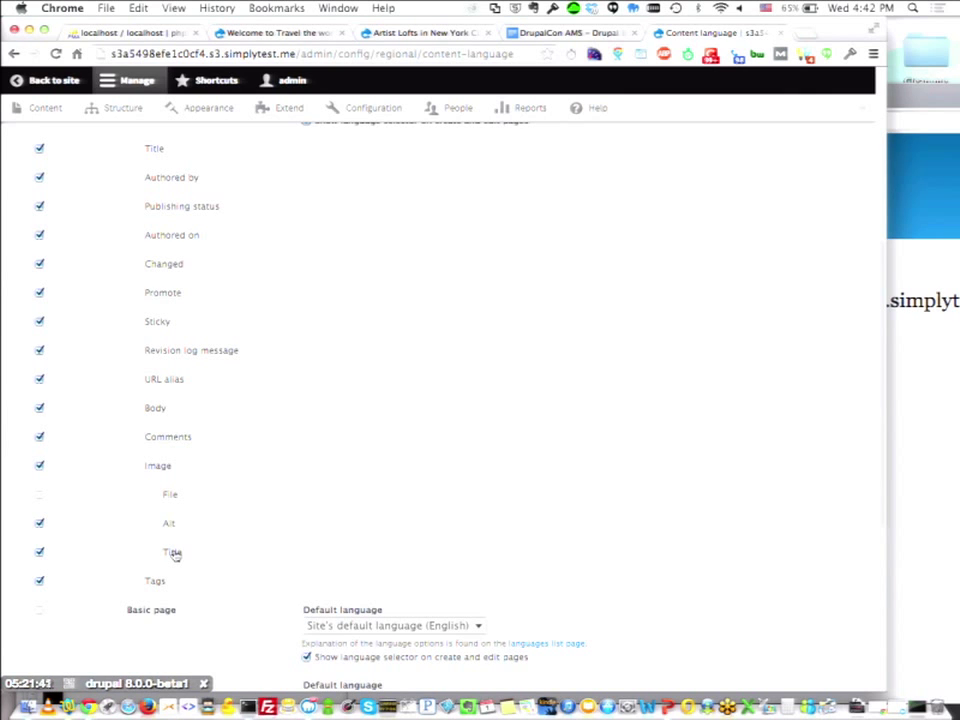
click(39, 496)
click(39, 495)
scroll(116, 546, down, 2)
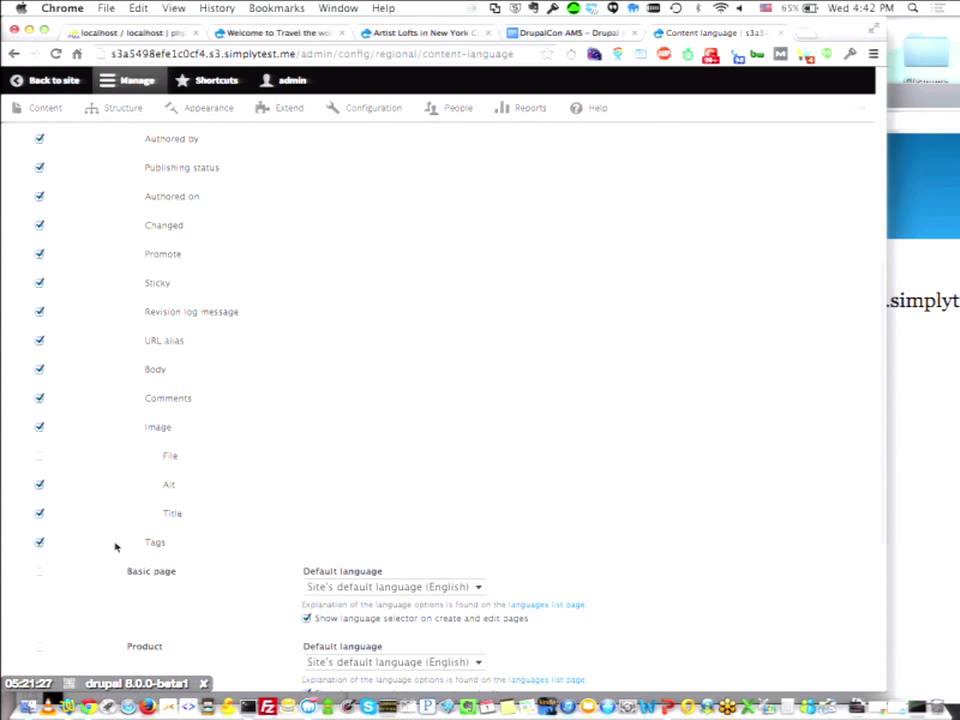
scroll(116, 545, up, 2)
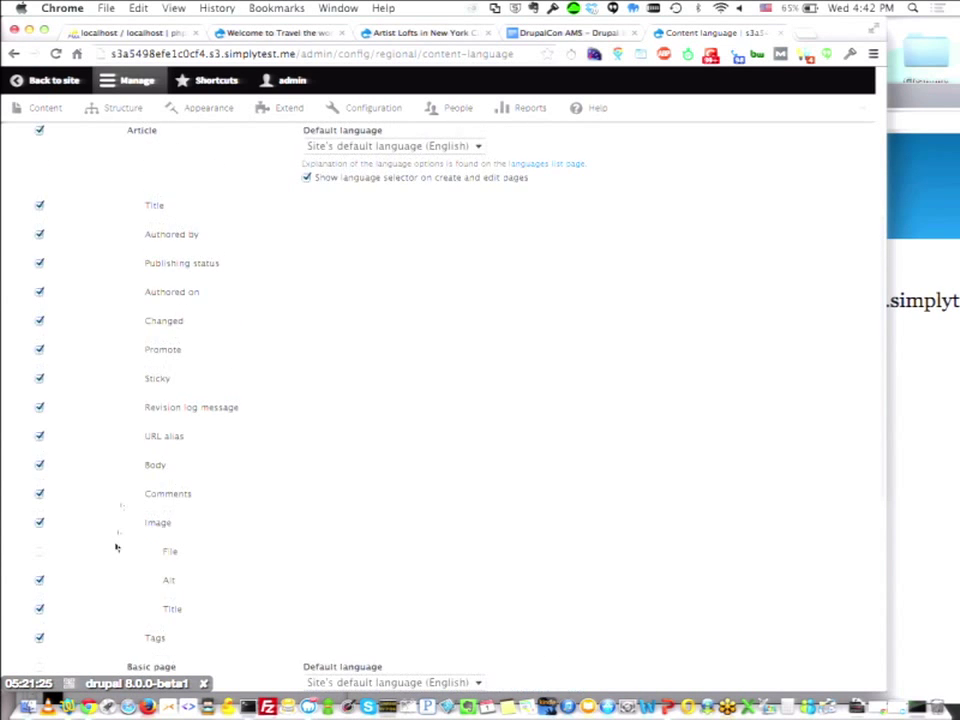
scroll(216, 262, up, 2)
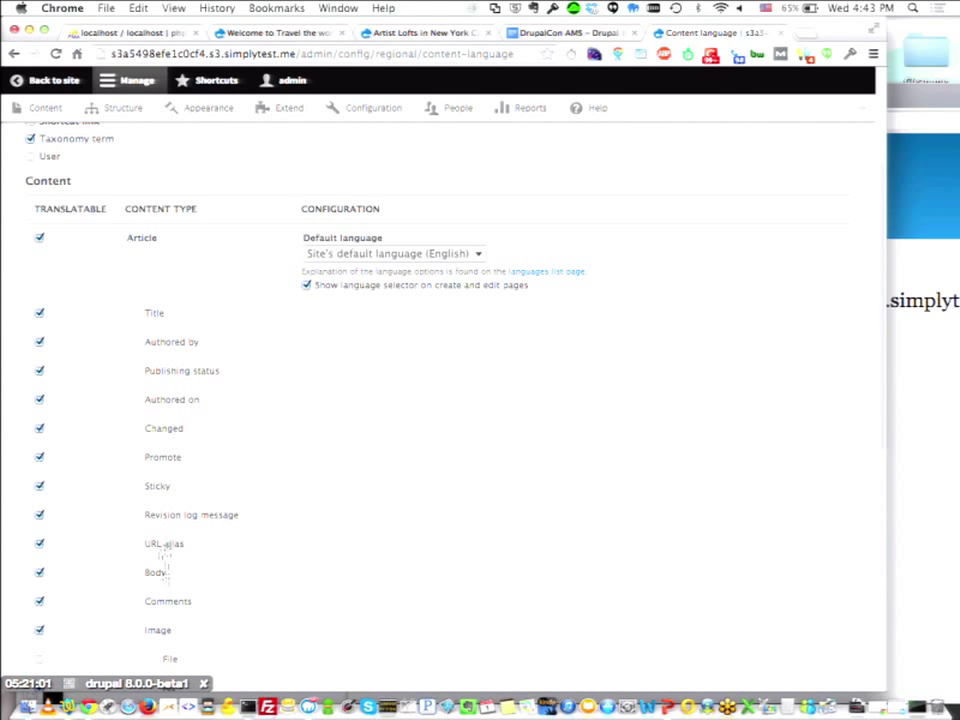
scroll(160, 575, down, 2)
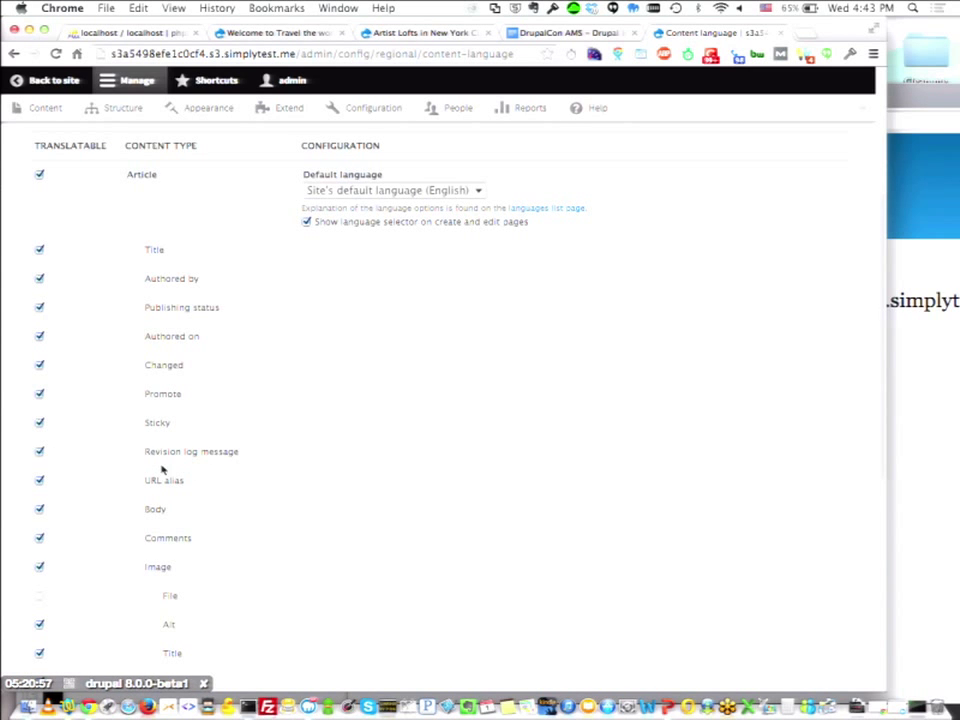
scroll(168, 500, down, 3)
scroll(169, 505, down, 3)
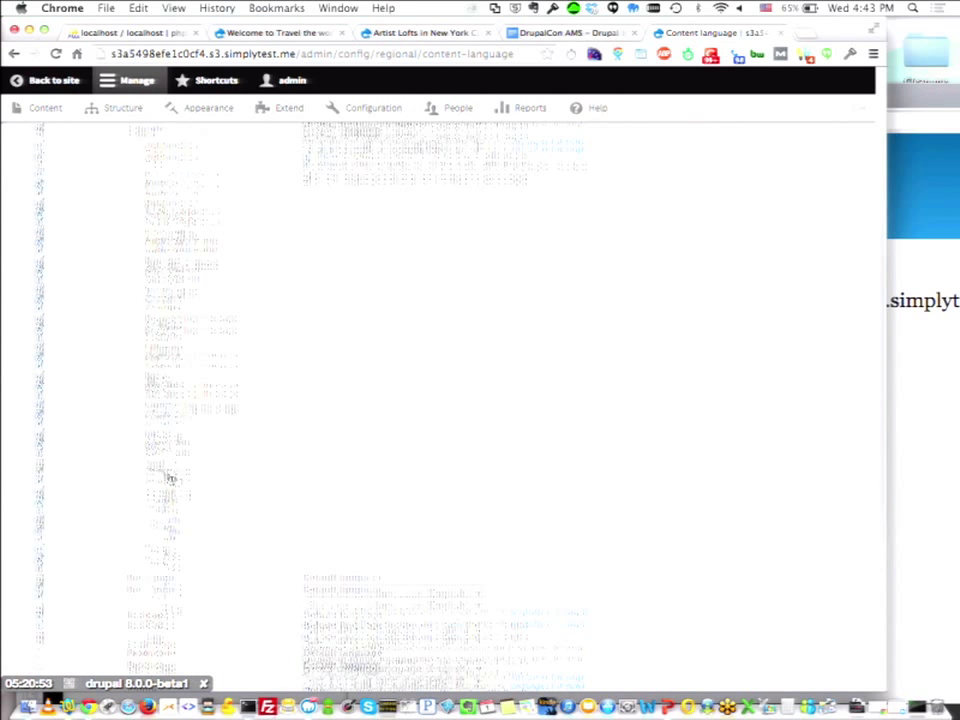
scroll(169, 478, up, 3)
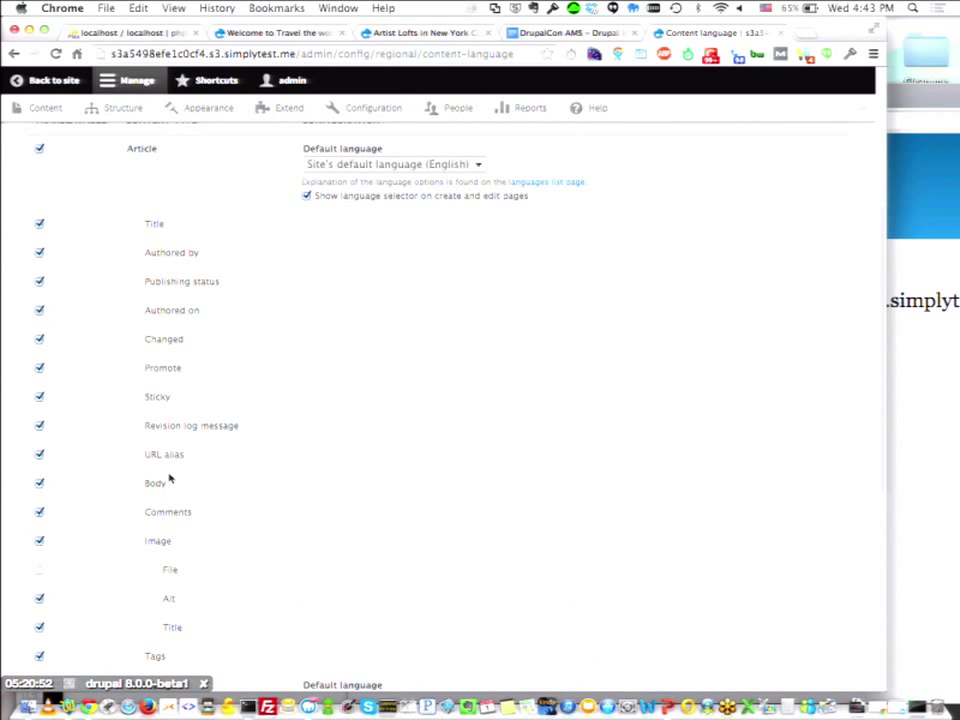
scroll(169, 478, up, 10)
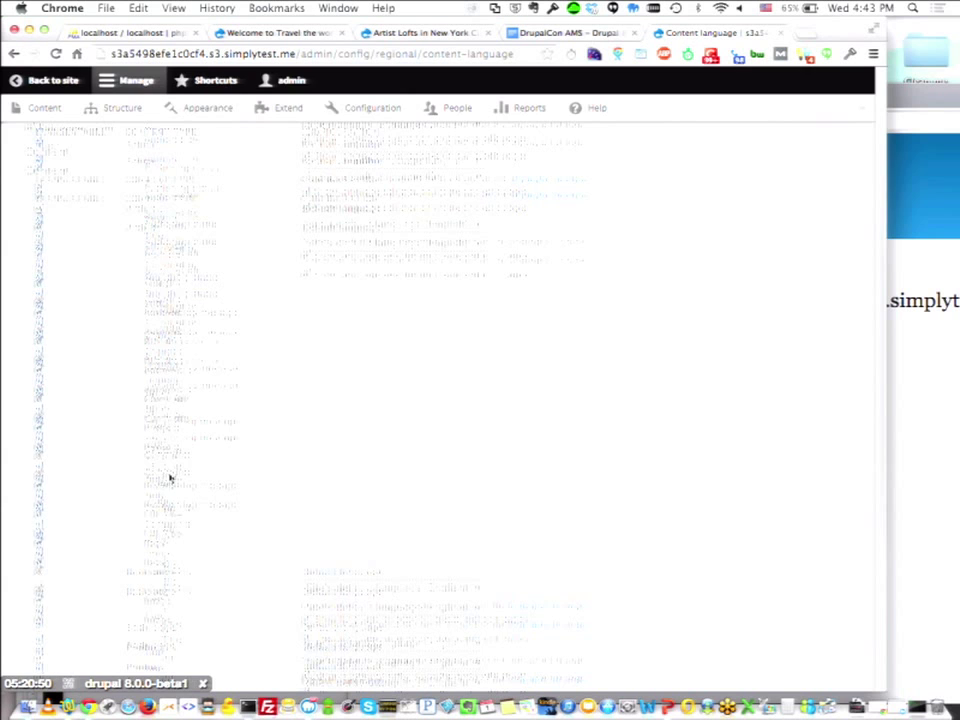
scroll(124, 557, down, 10)
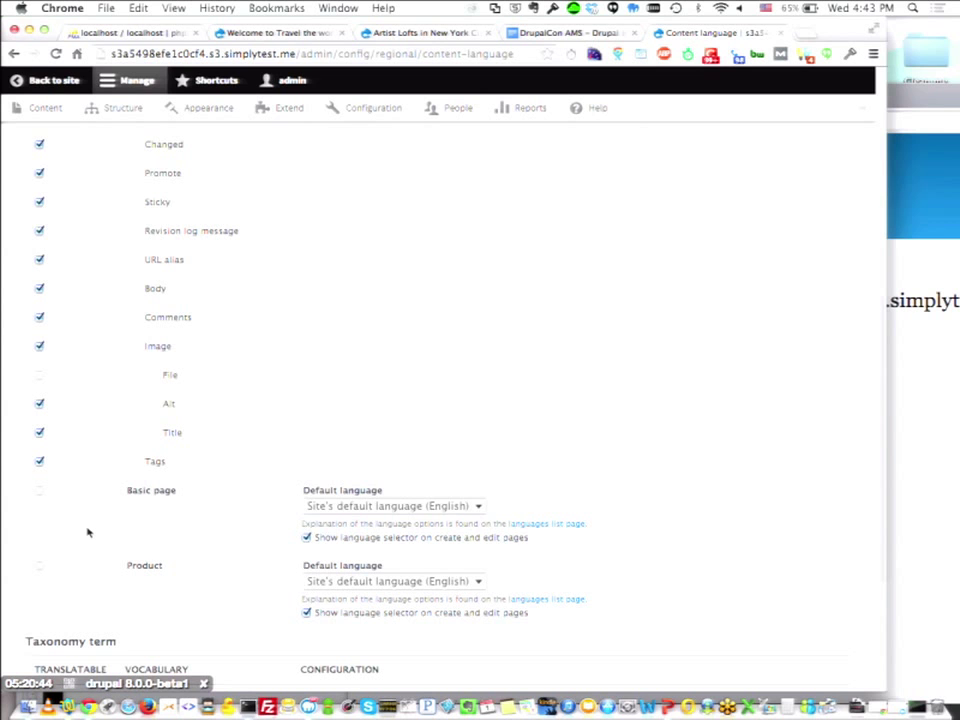
scroll(157, 447, up, 10)
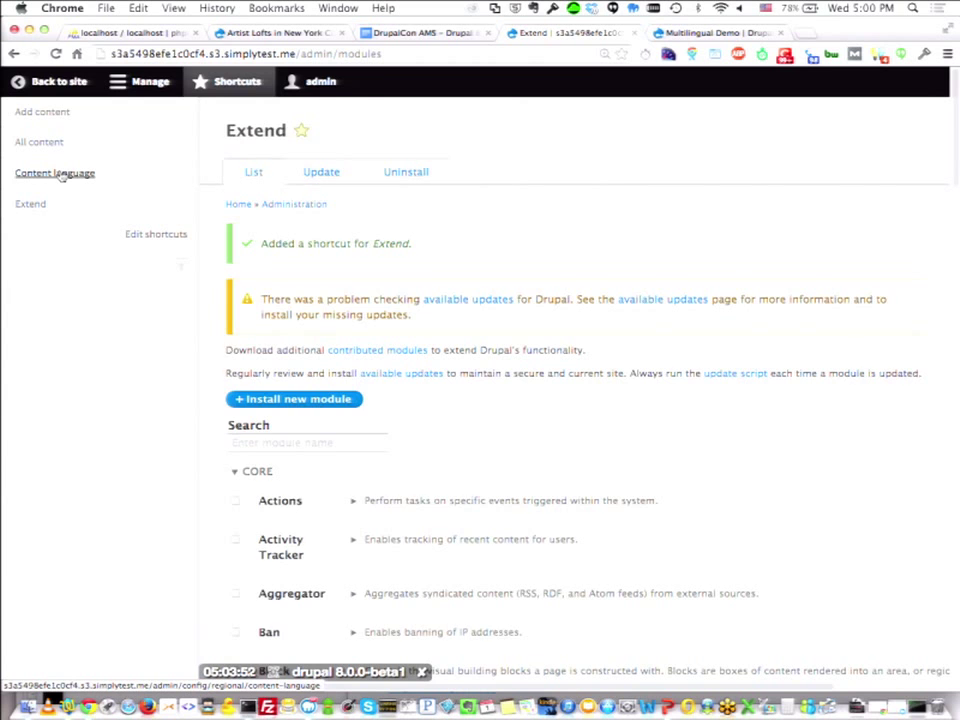
Review the Multilingual modules in the Extend list and view the French article page of the Travel the world demo site.
scroll(60, 175, down, 20)
scroll(60, 175, up, 2)
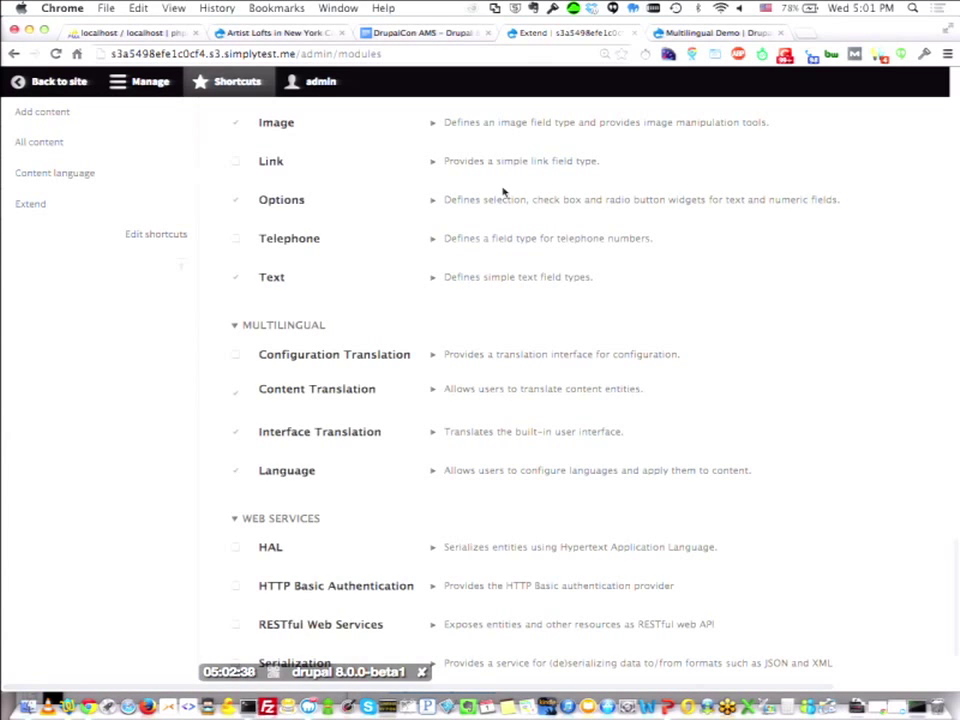
click(286, 38)
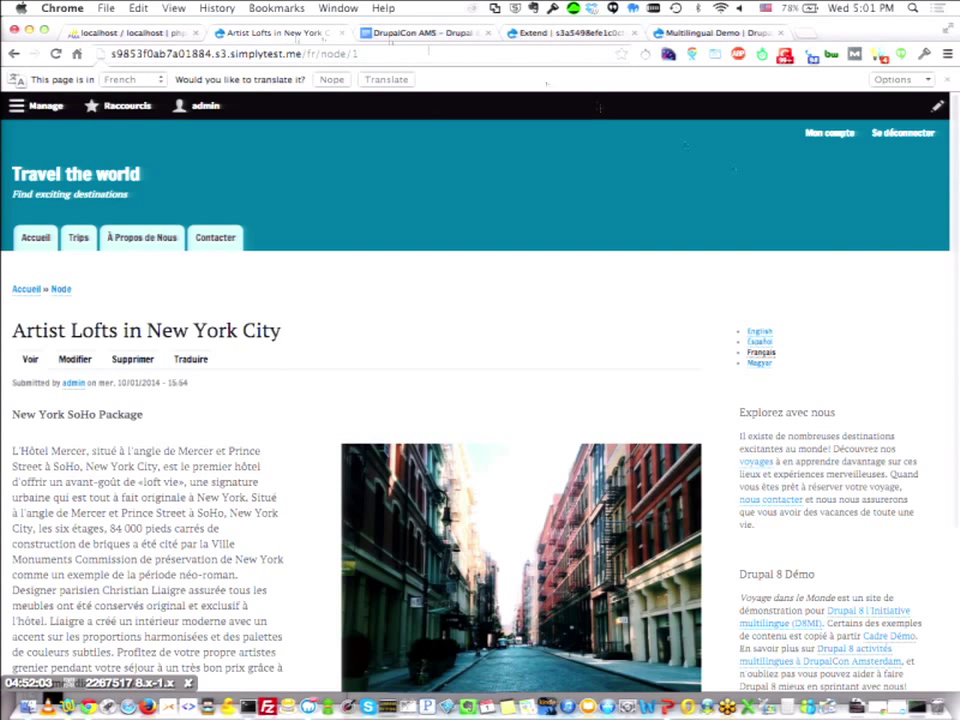
click(762, 364)
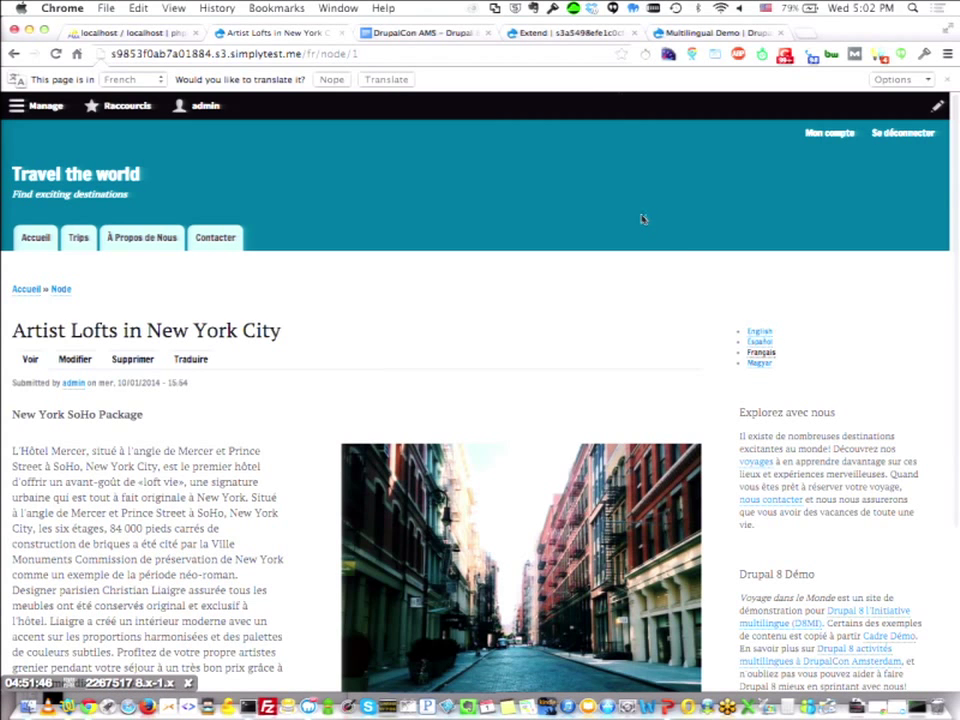
click(591, 38)
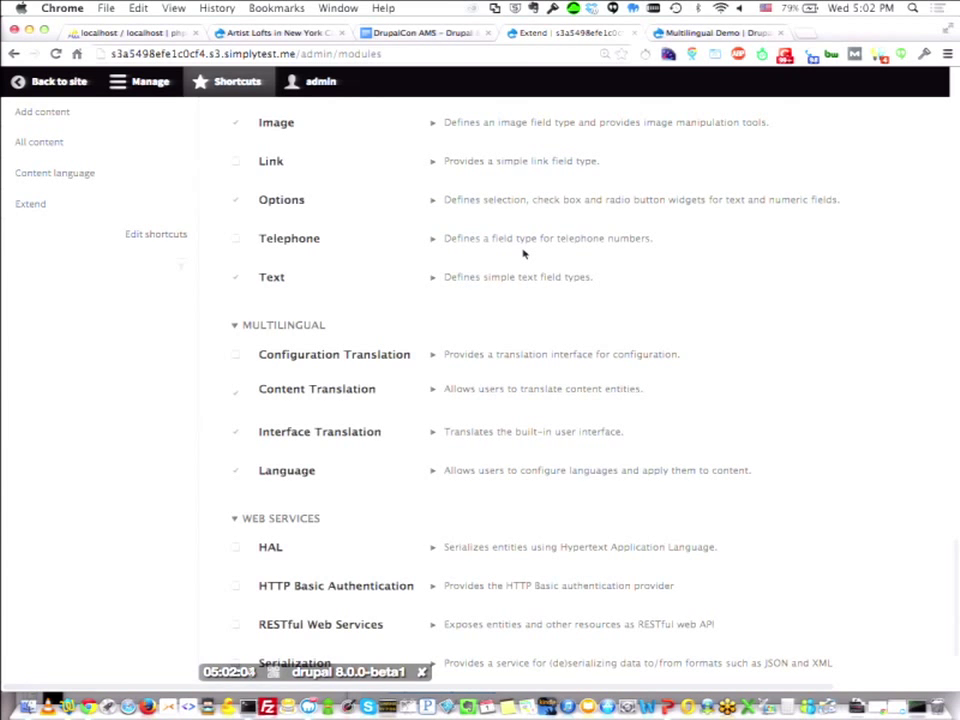
Open the Content language settings page from the saved shortcuts.
scroll(528, 321, up, 5)
scroll(528, 321, up, 10)
scroll(528, 321, up, 8)
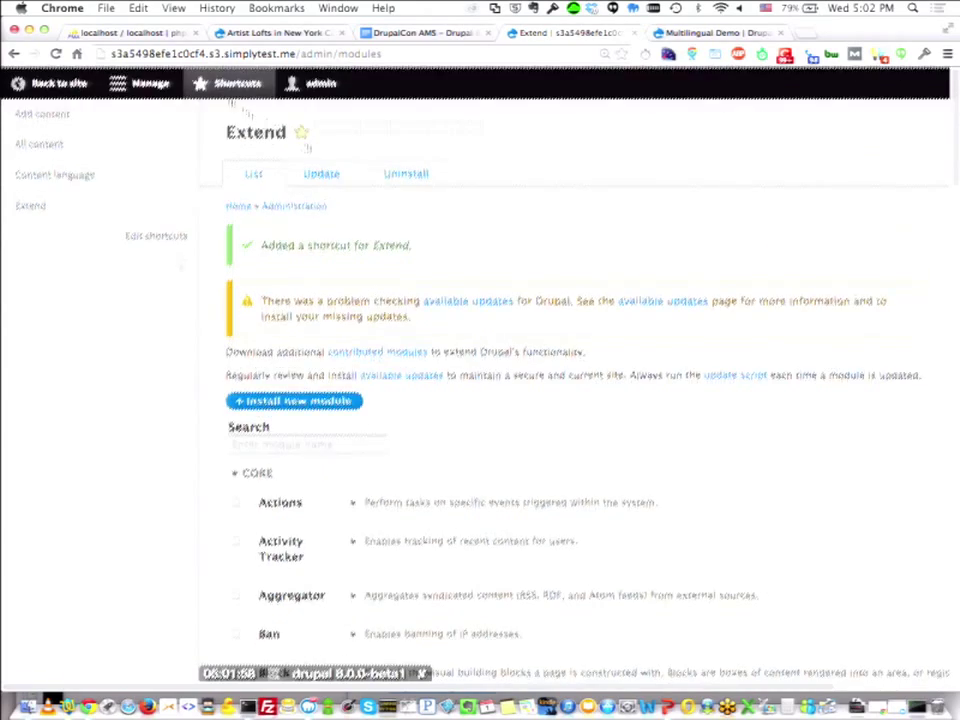
click(229, 84)
click(229, 84)
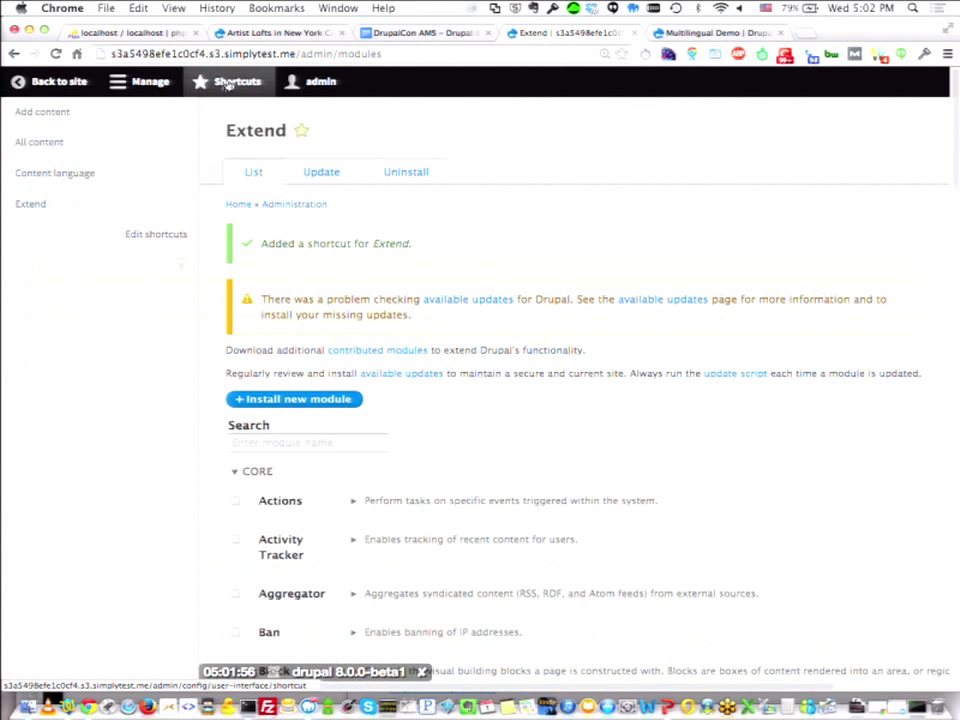
click(81, 176)
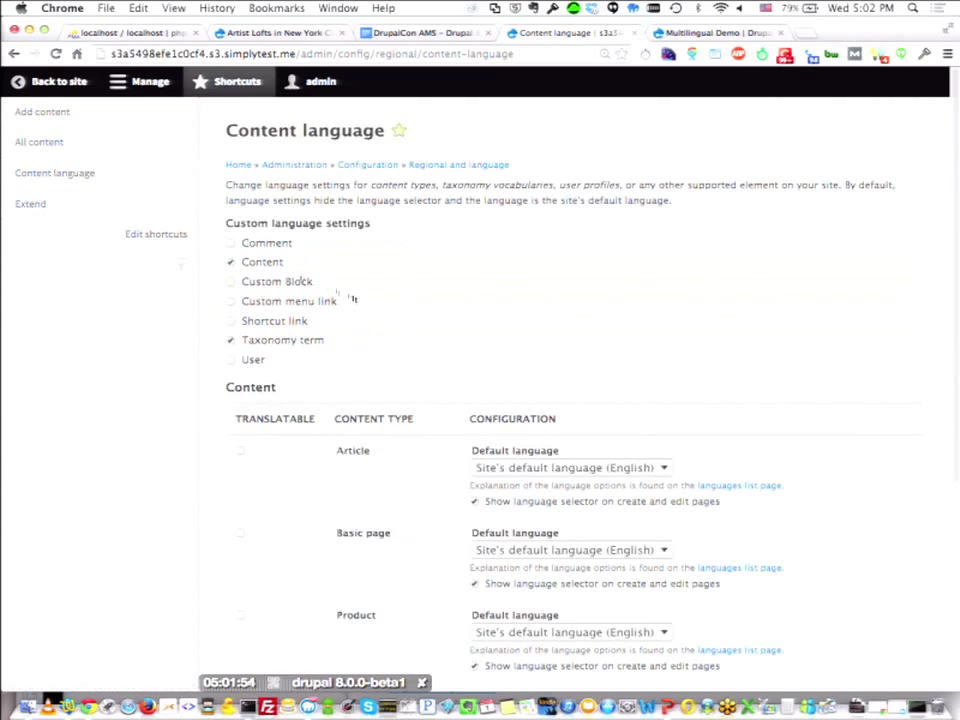
Enable custom language settings for Custom Block and mark the Article, Basic page and Product content types as translatable.
scroll(364, 304, down, 2)
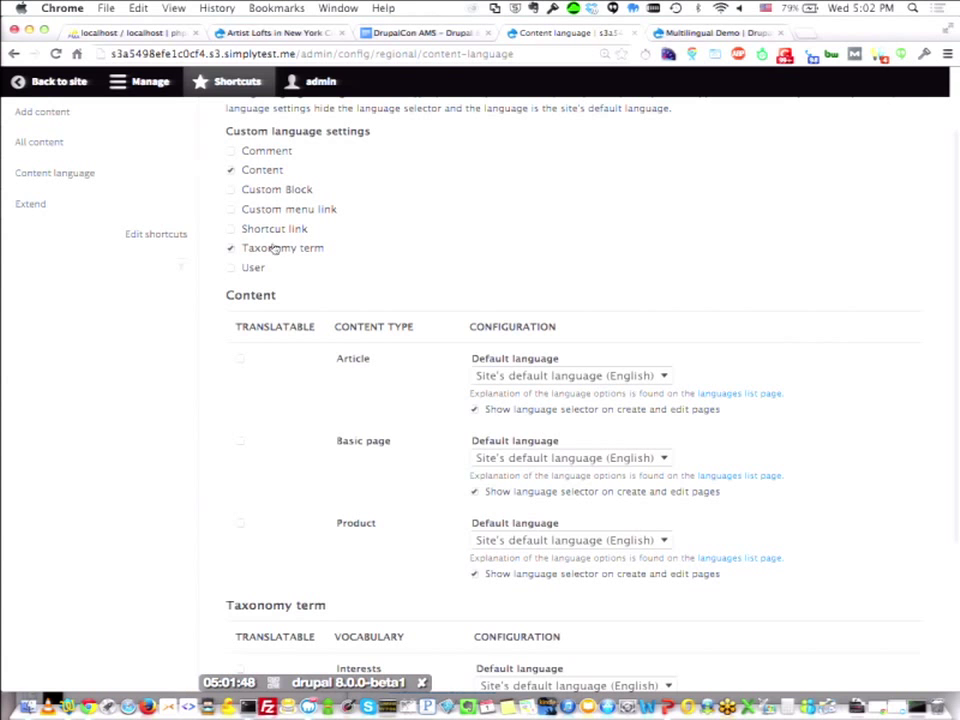
click(231, 190)
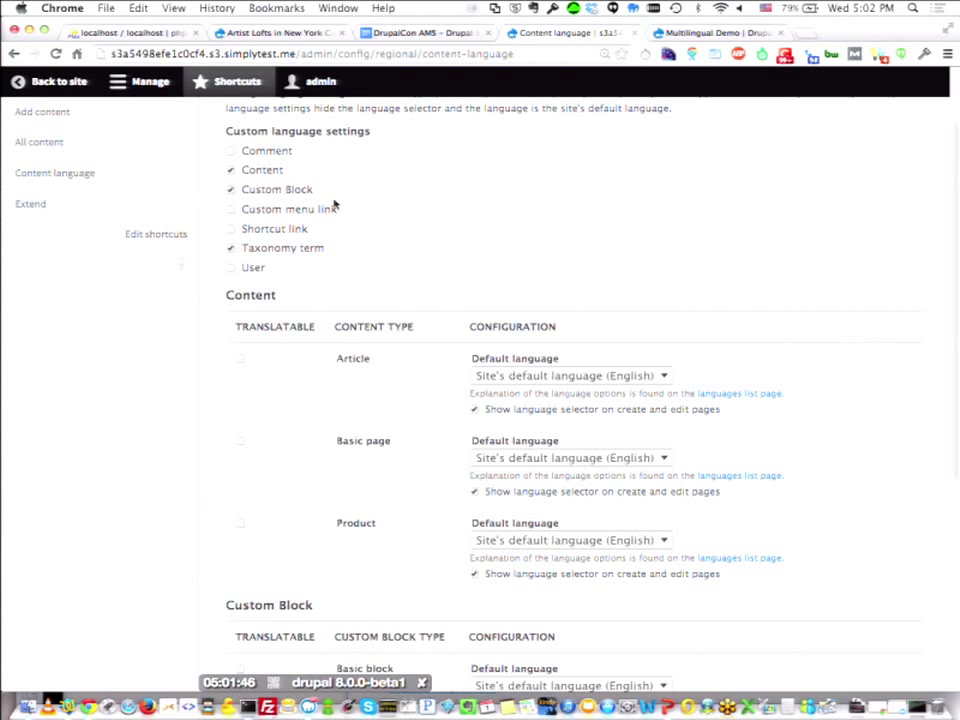
scroll(333, 203, down, 1)
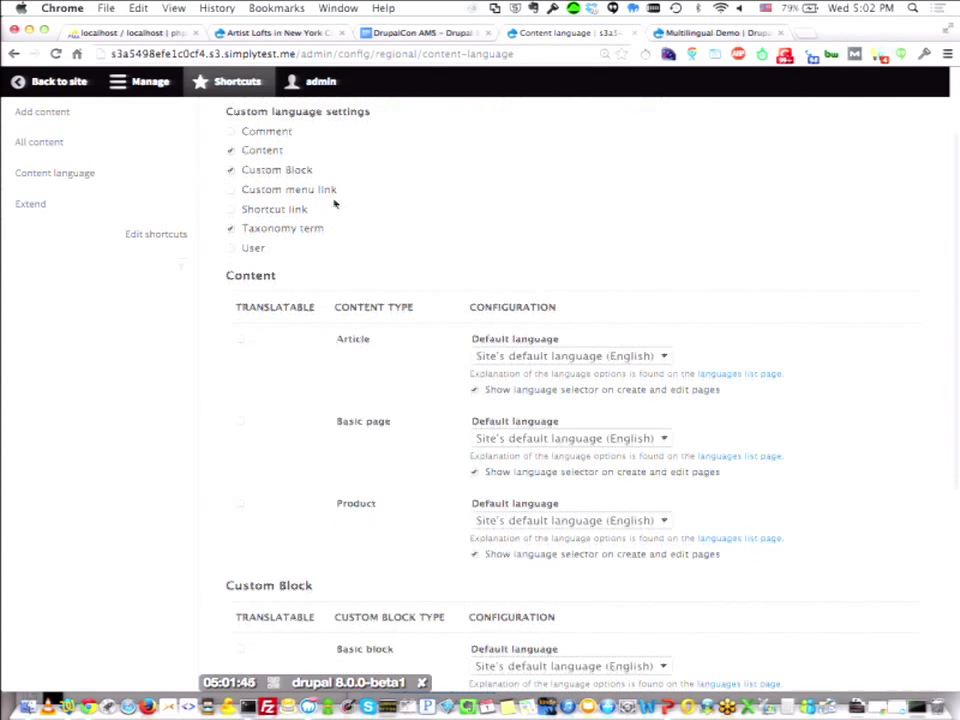
click(241, 341)
scroll(249, 388, down, 5)
scroll(250, 391, down, 5)
scroll(237, 385, down, 2)
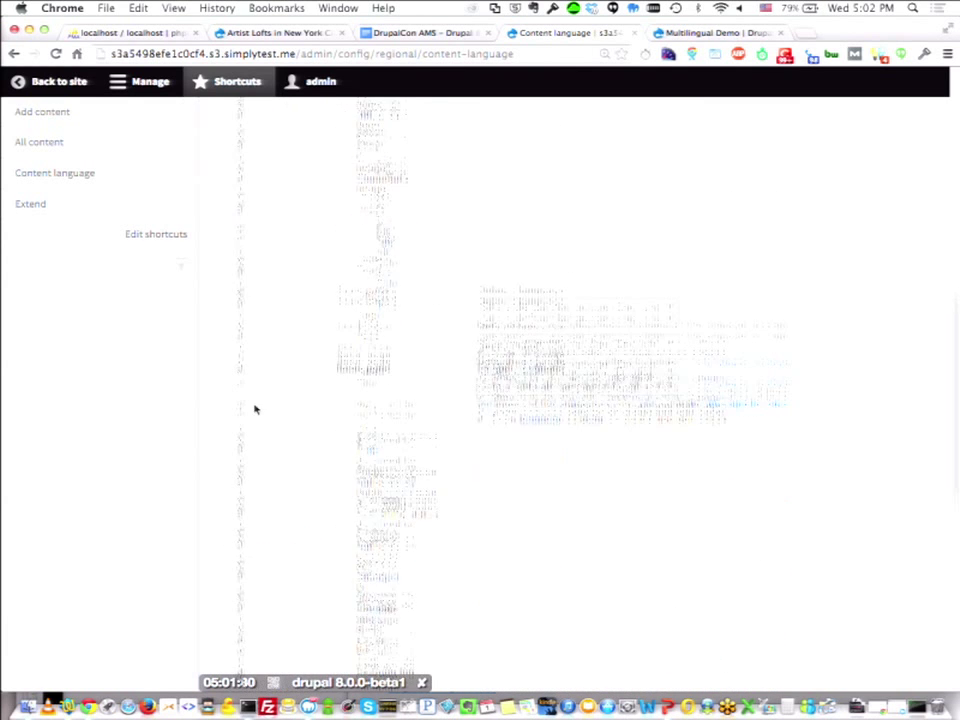
scroll(255, 408, down, 4)
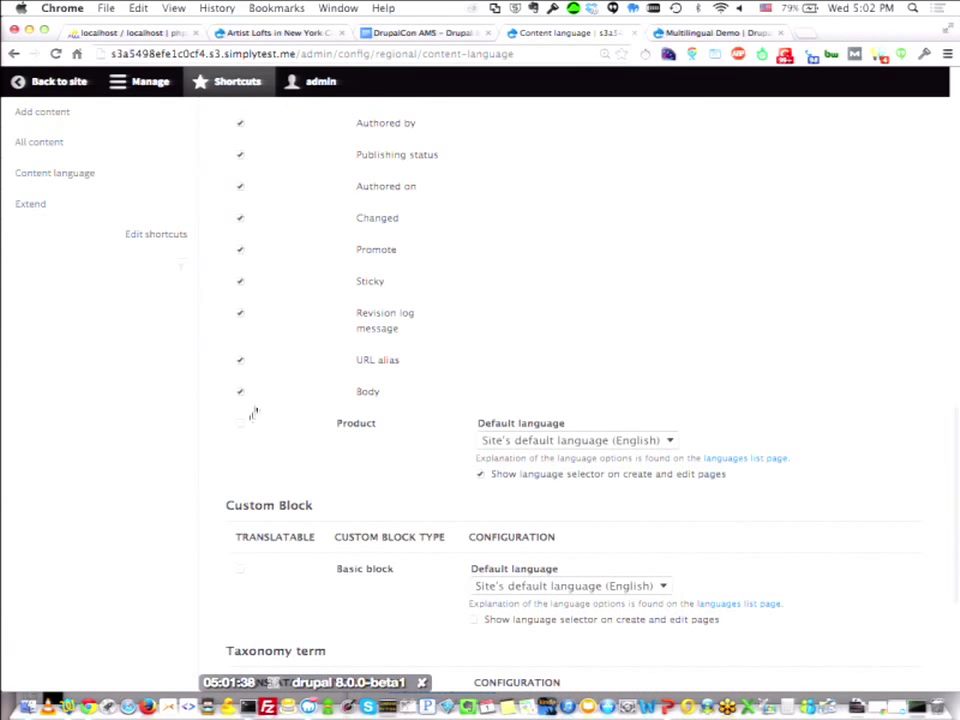
click(239, 423)
Mark the Basic block type and the Interests vocabulary as translatable and save the content language settings.
scroll(326, 418, down, 3)
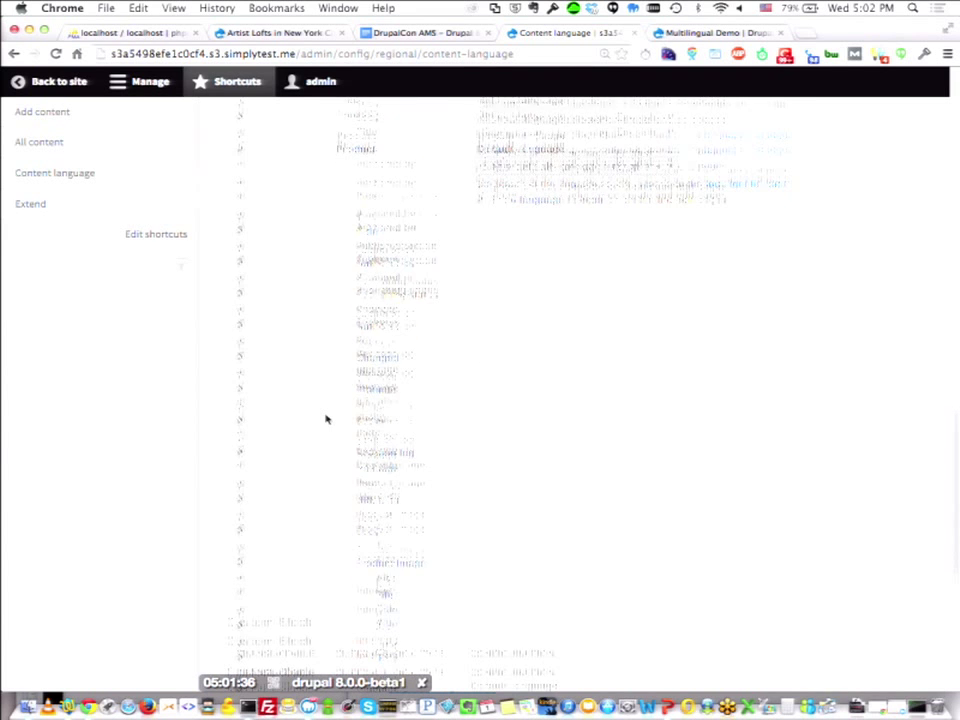
click(240, 381)
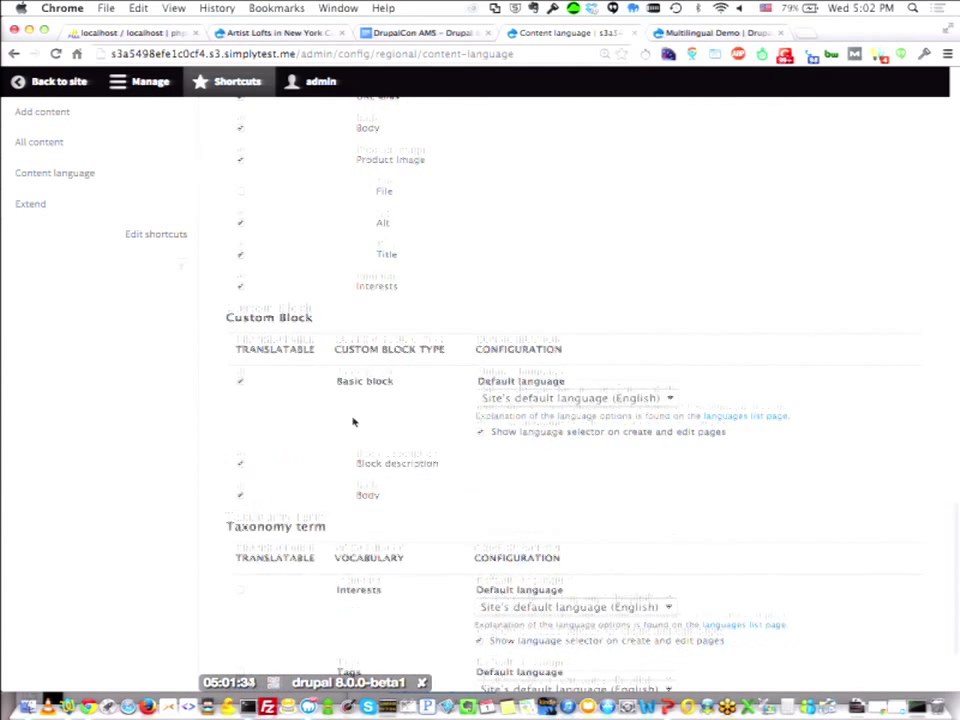
scroll(353, 421, down, 3)
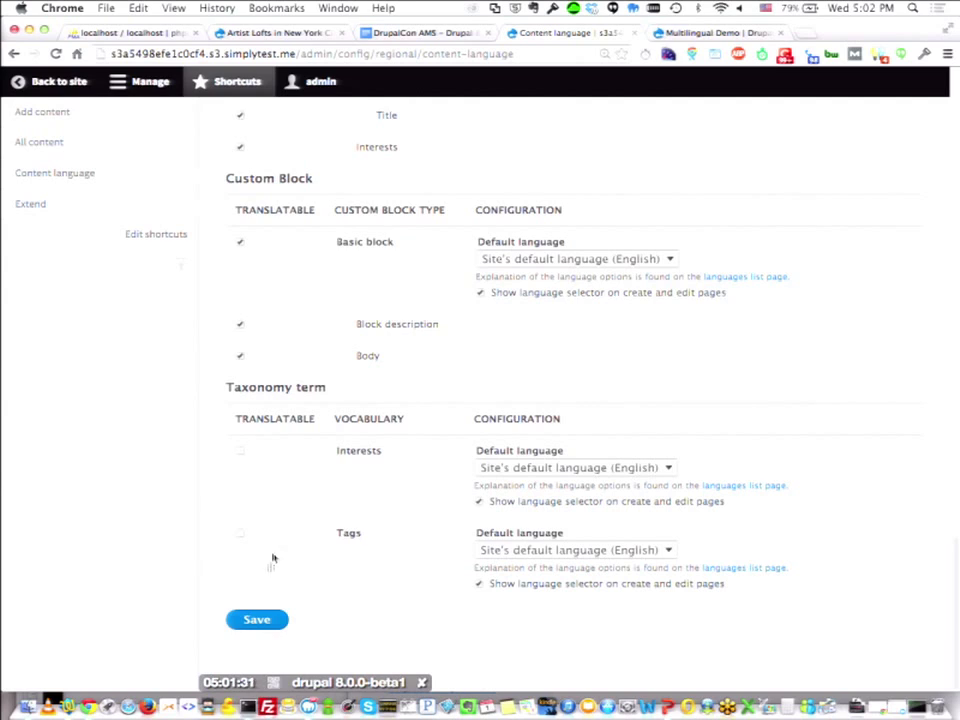
click(240, 460)
scroll(306, 593, down, 2)
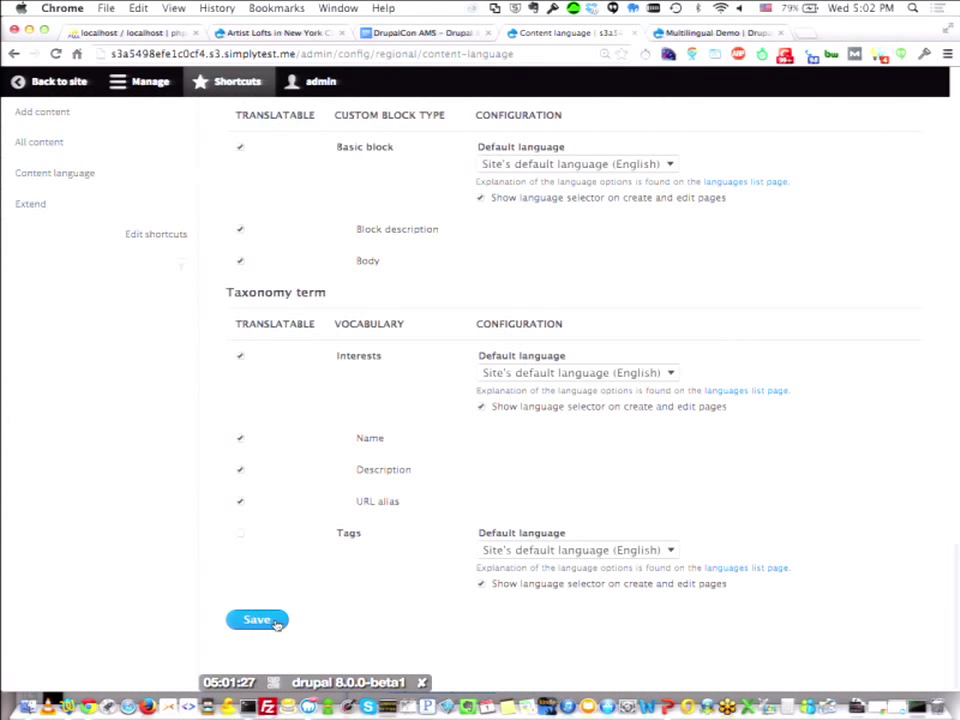
click(277, 621)
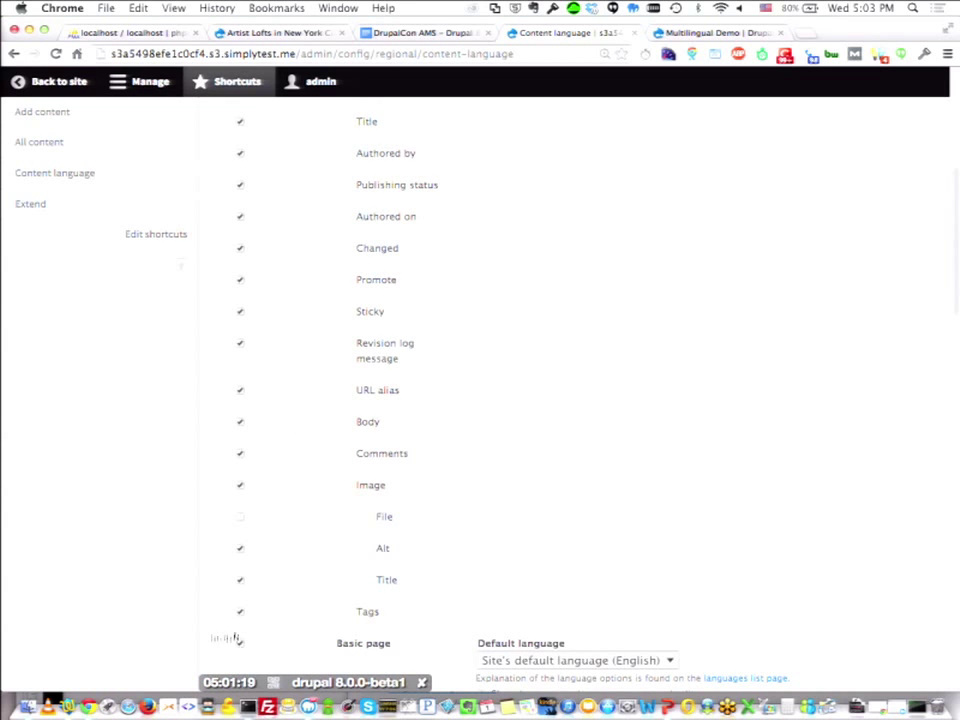
Turn off translation for the Tags field of the Article content type.
click(240, 613)
scroll(240, 617, down, 4)
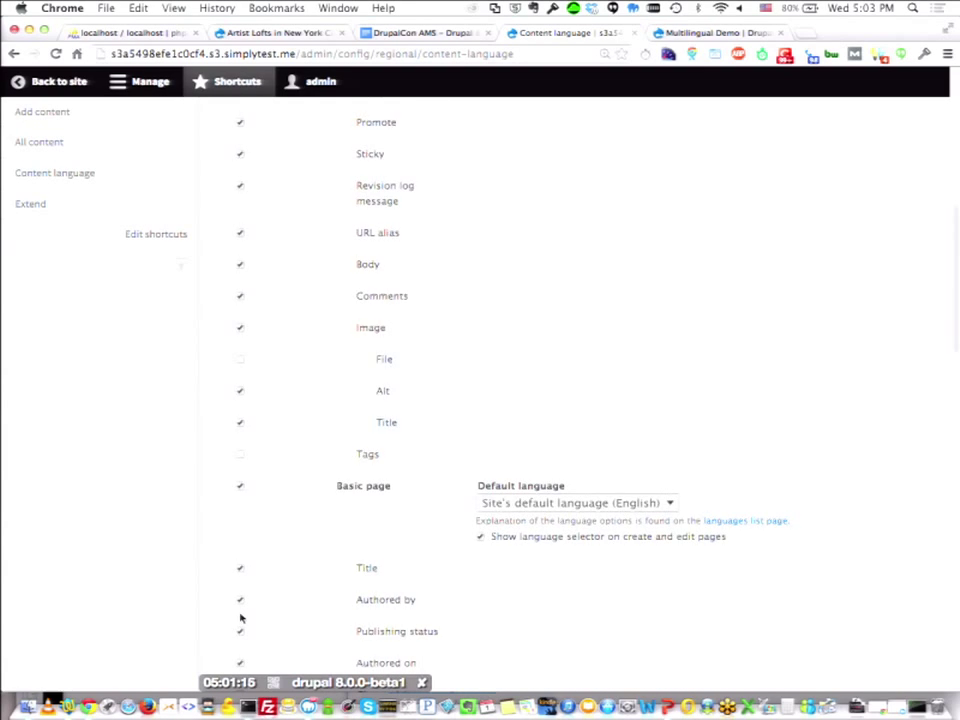
Turn off translation for the Interests field of the Product content type.
scroll(240, 610, down, 5)
scroll(240, 600, down, 3)
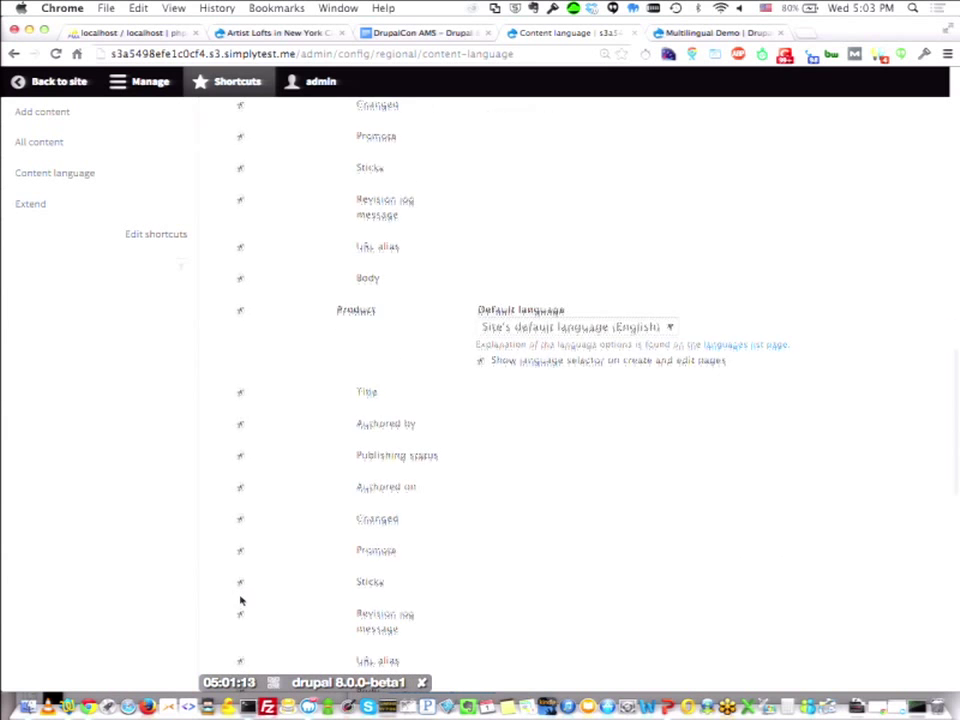
scroll(240, 598, down, 1)
scroll(240, 598, down, 7)
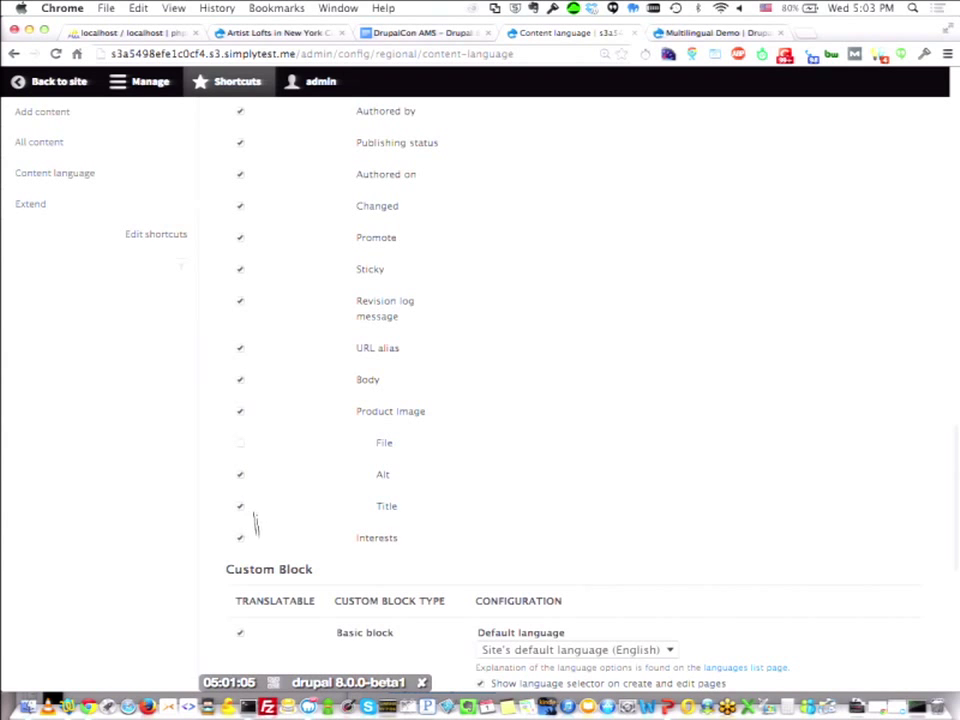
click(240, 539)
scroll(298, 460, up, 1)
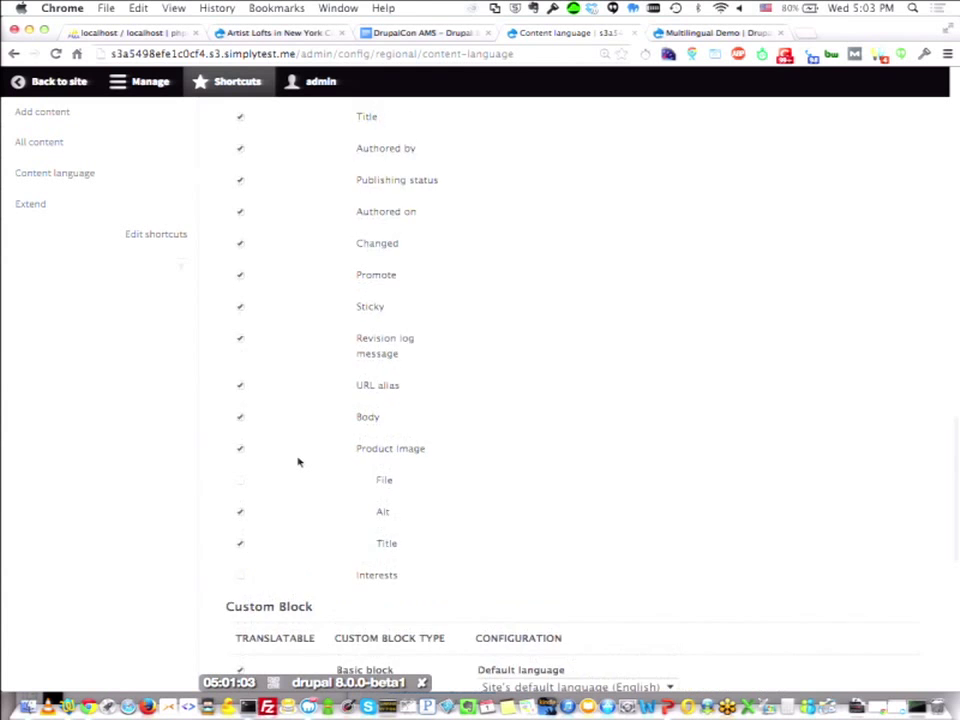
Re-enable translation for the Product content type's Interests field and save the content language settings.
scroll(298, 459, down, 4)
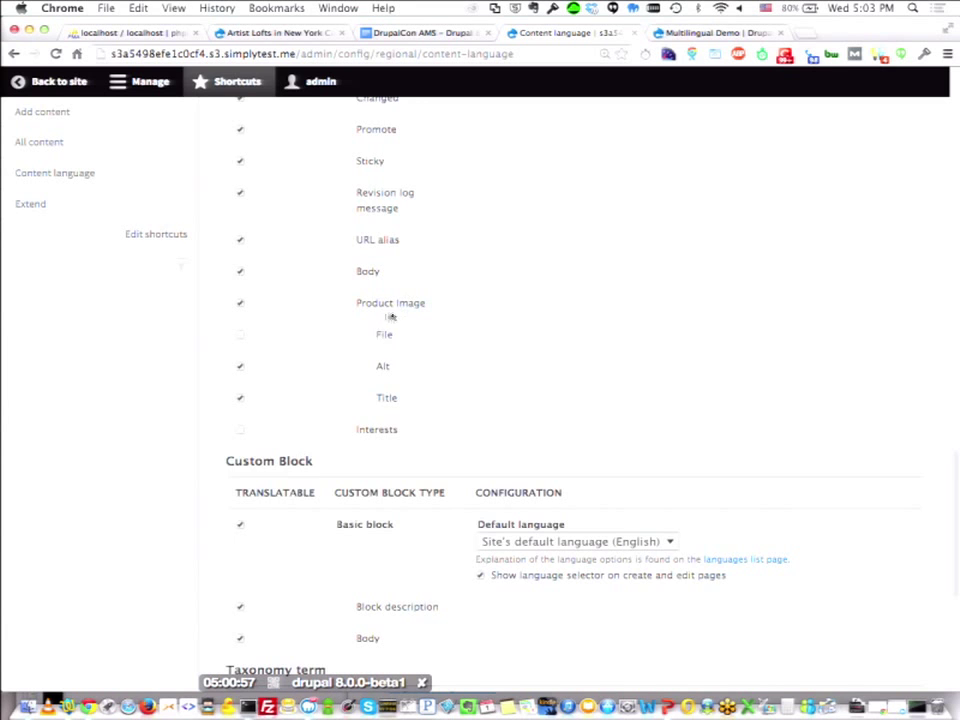
scroll(388, 315, up, 3)
scroll(386, 316, up, 5)
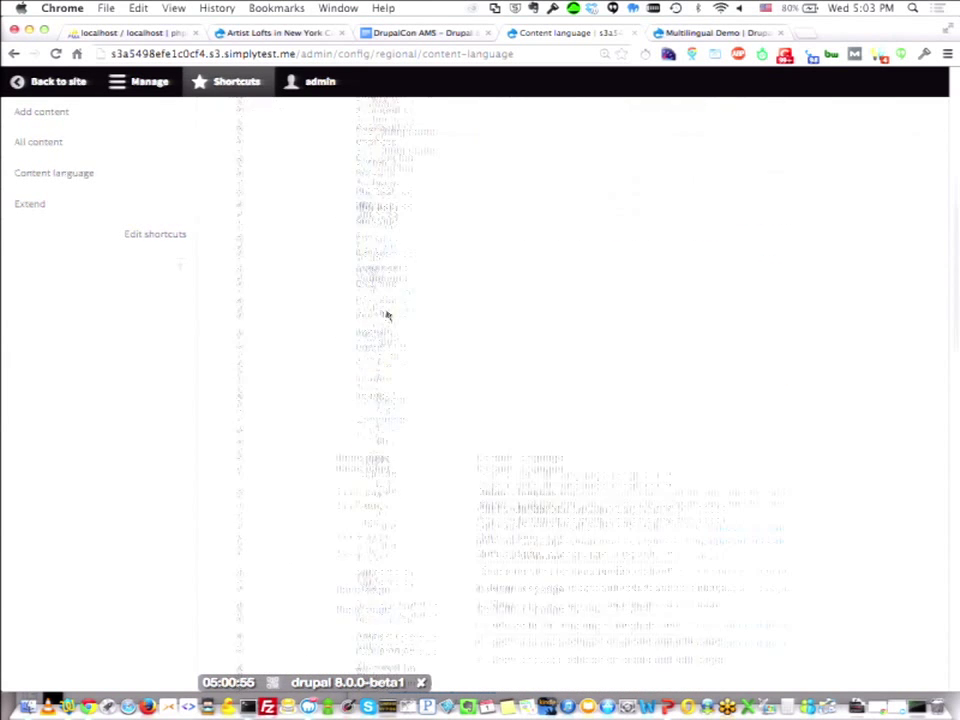
scroll(366, 431, down, 5)
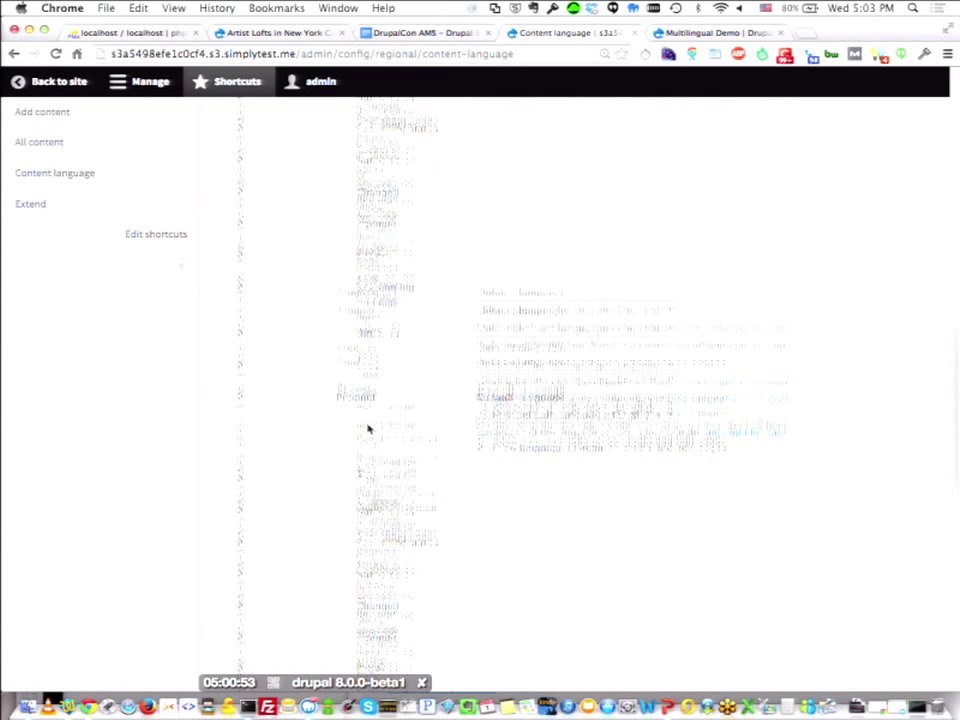
scroll(370, 432, down, 5)
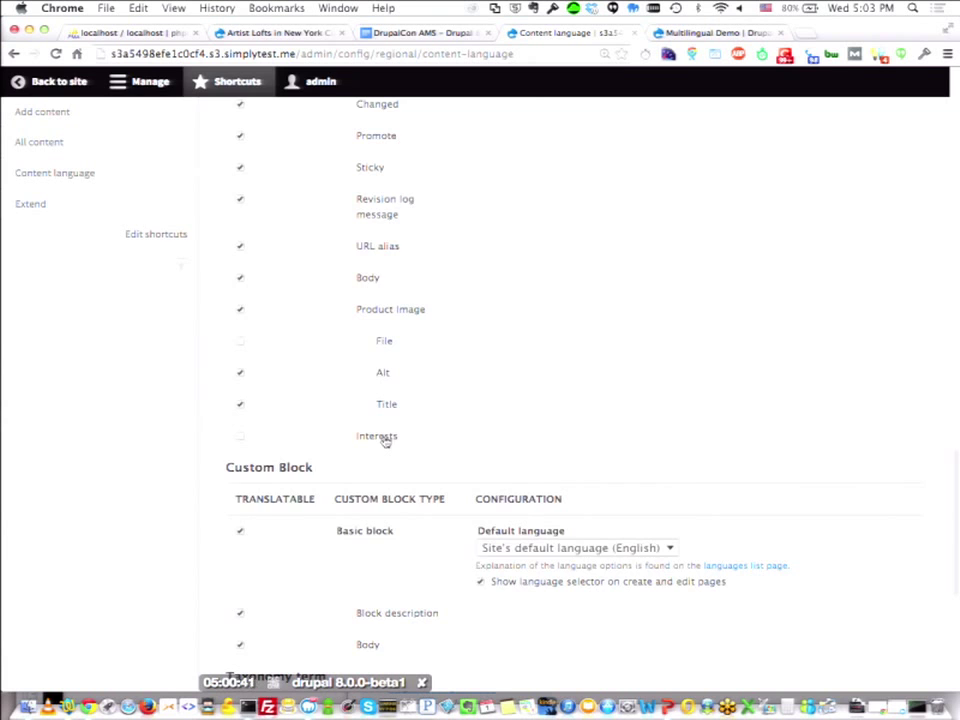
scroll(385, 441, down, 5)
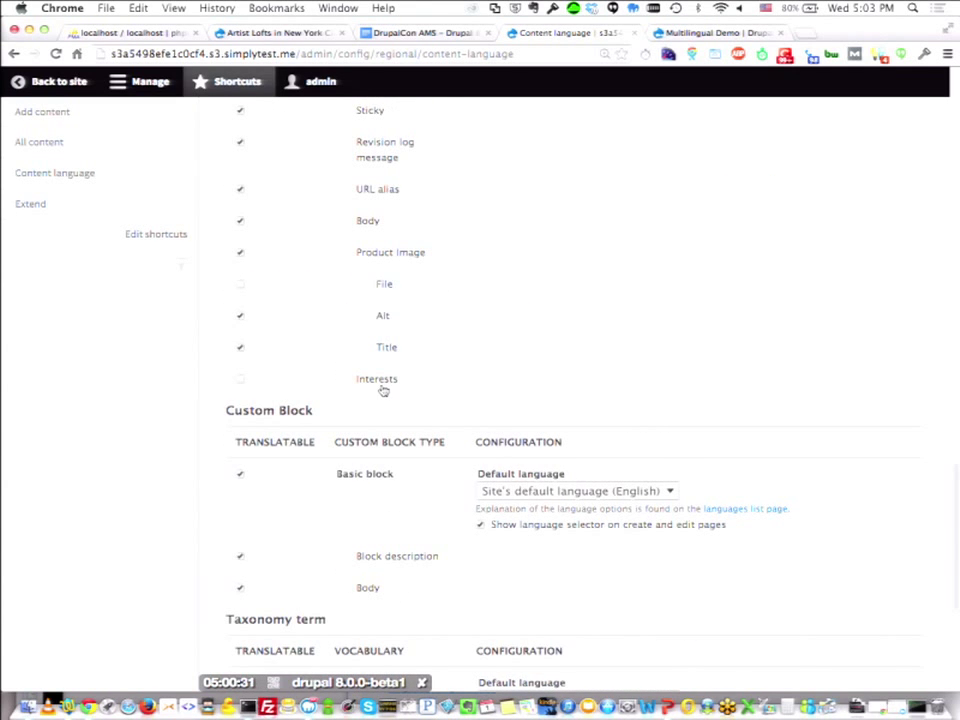
scroll(418, 408, down, 1)
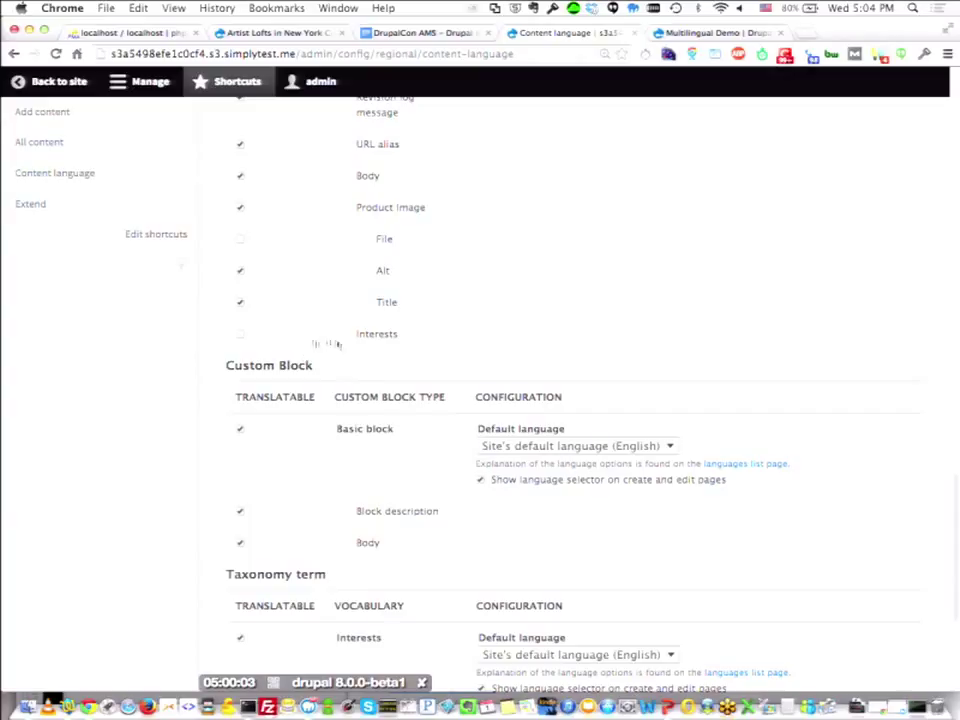
click(240, 336)
scroll(240, 338, down, 5)
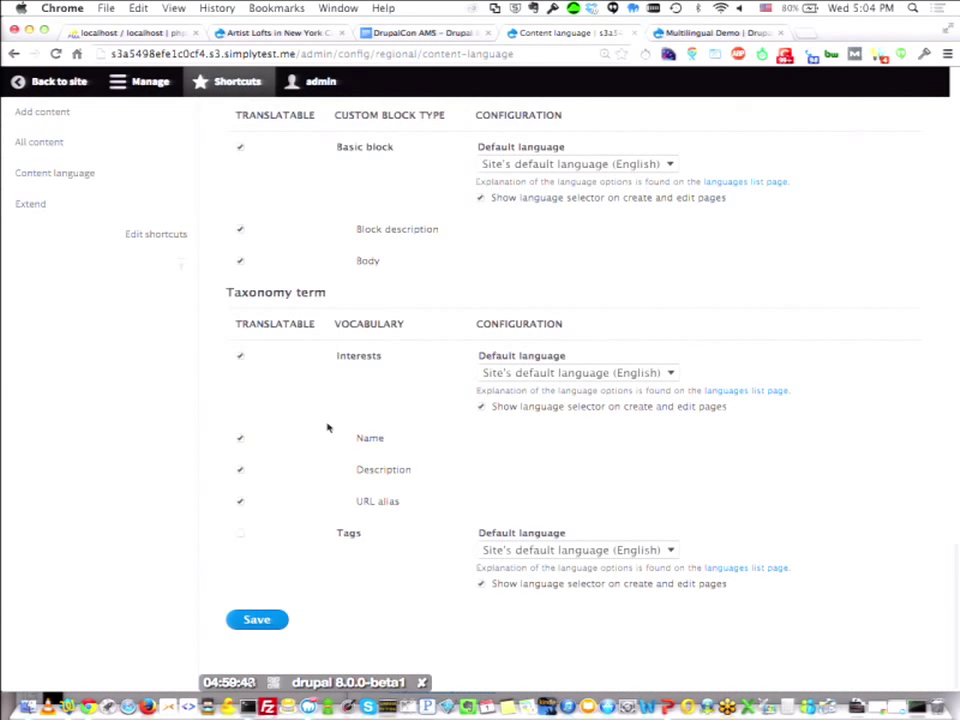
click(257, 620)
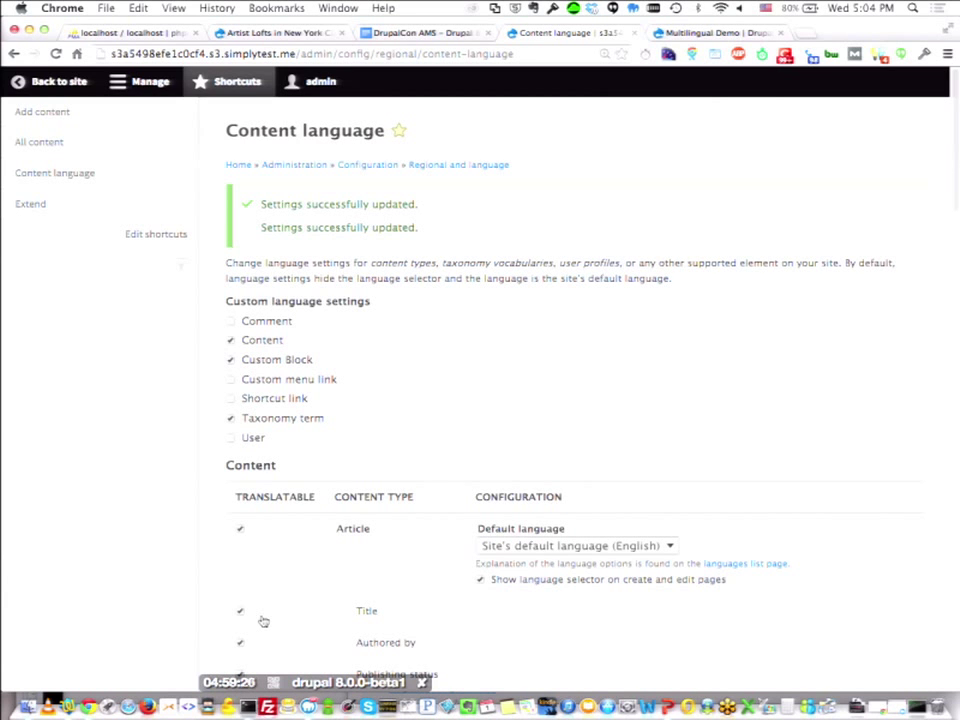
Save the content language settings once more without changing any of the translatable options.
scroll(441, 557, down, 10)
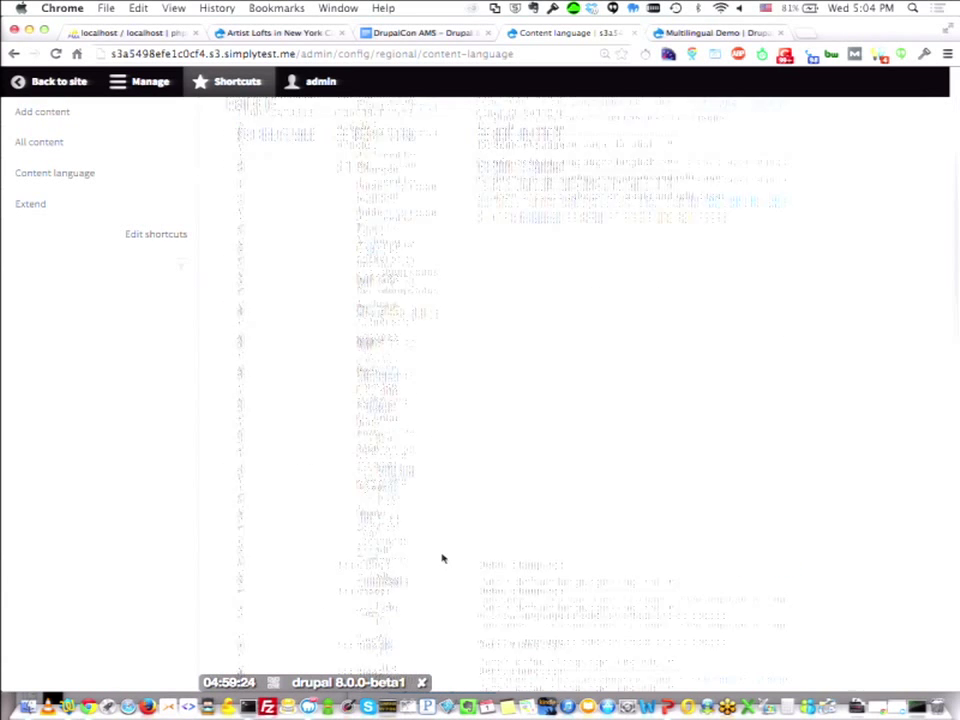
scroll(443, 558, down, 5)
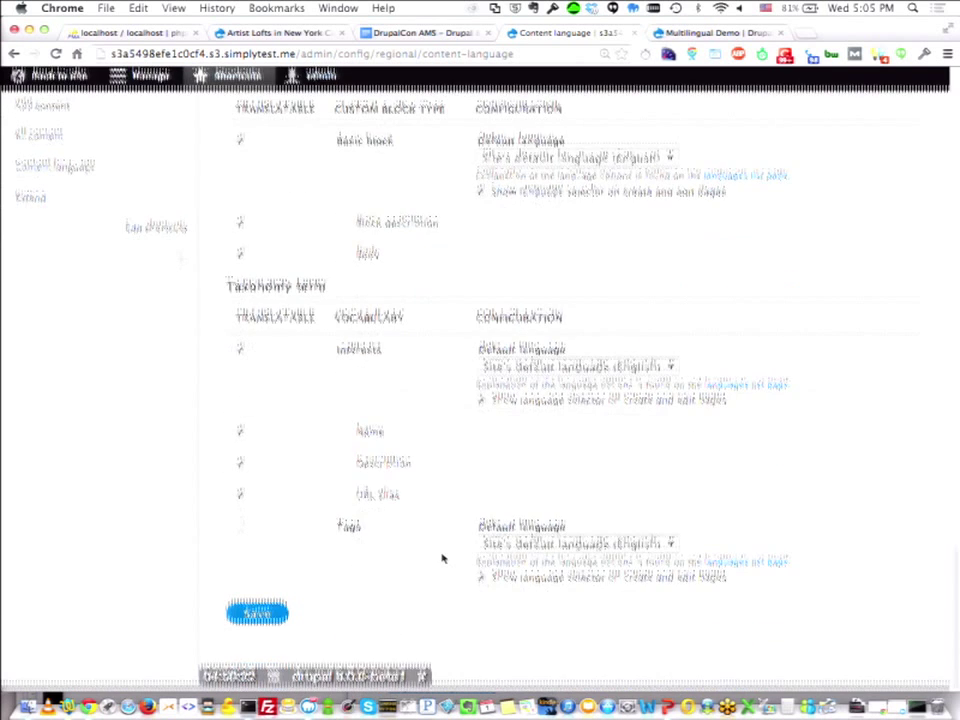
click(250, 606)
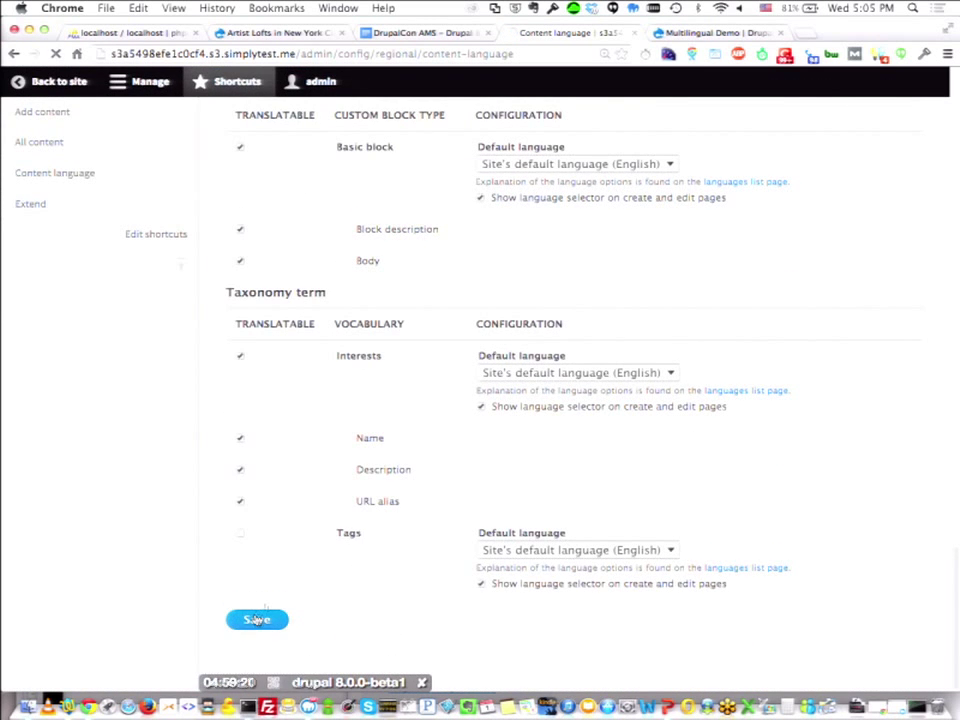
scroll(287, 289, up, 15)
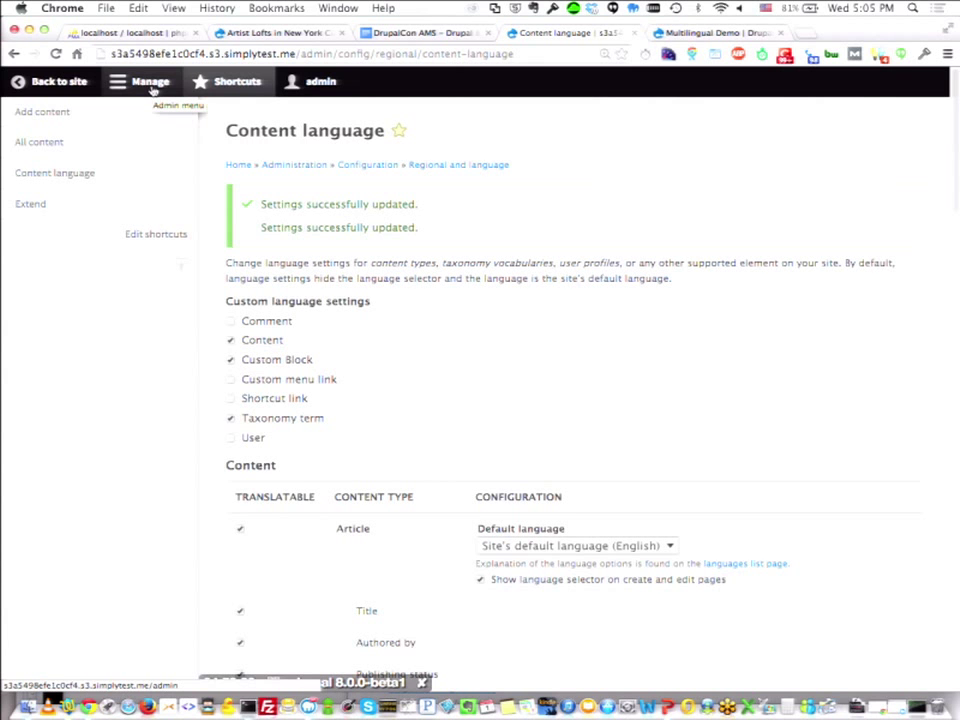
Add a new user role named Translator.
click(150, 82)
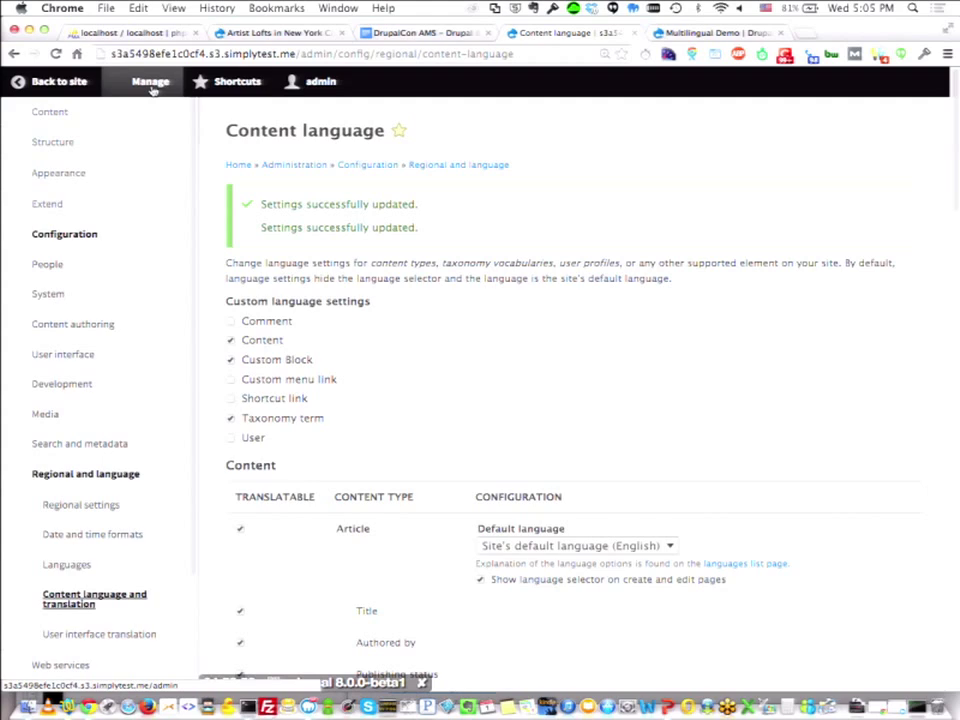
scroll(139, 368, down, 5)
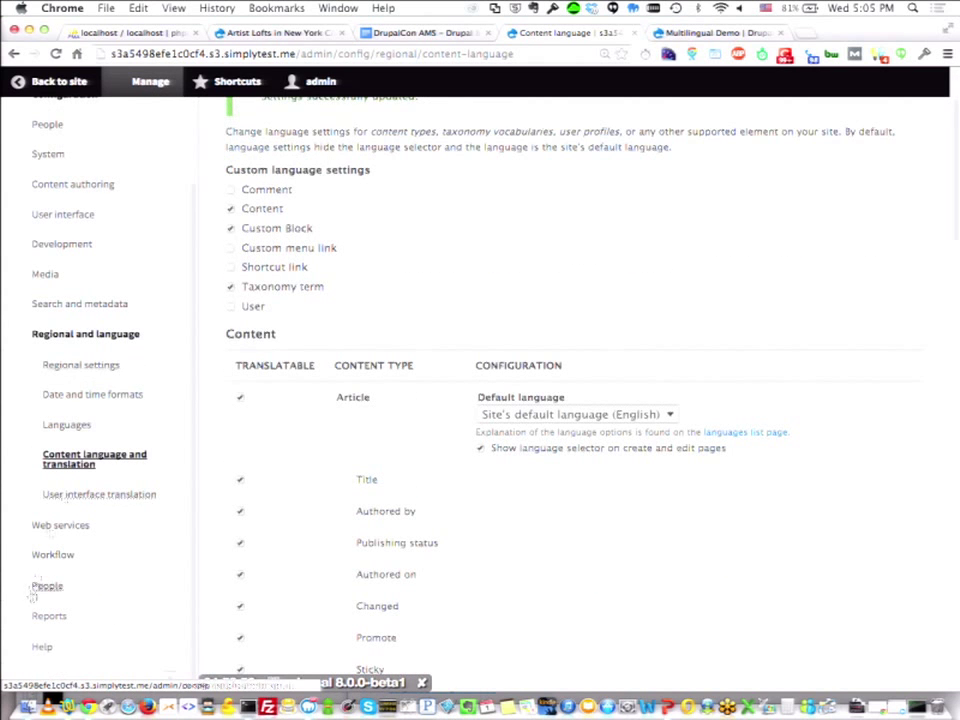
click(40, 588)
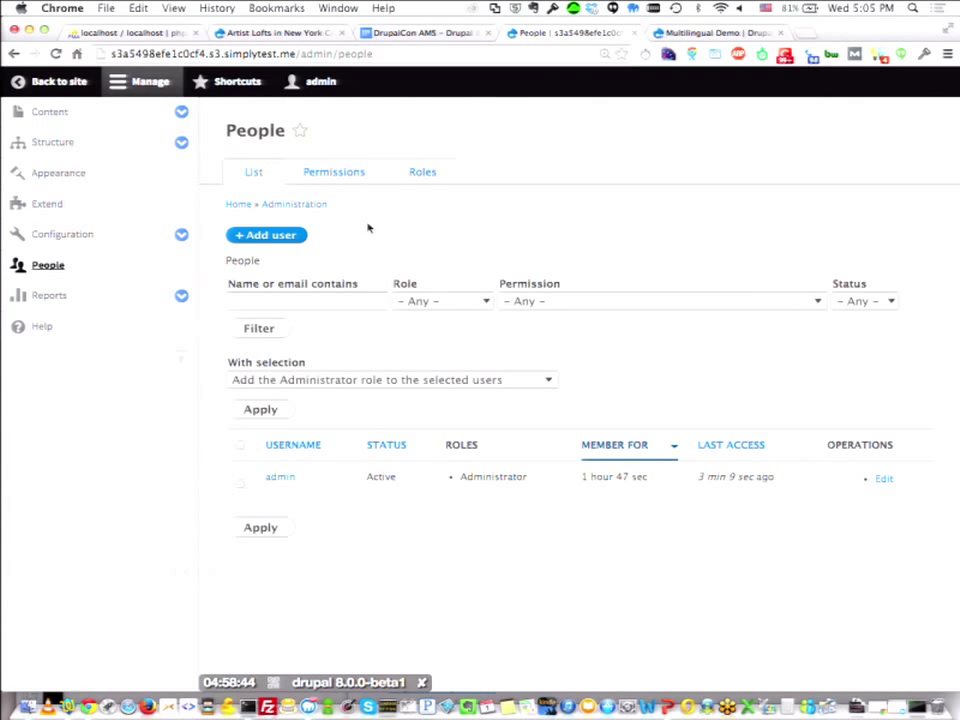
click(422, 172)
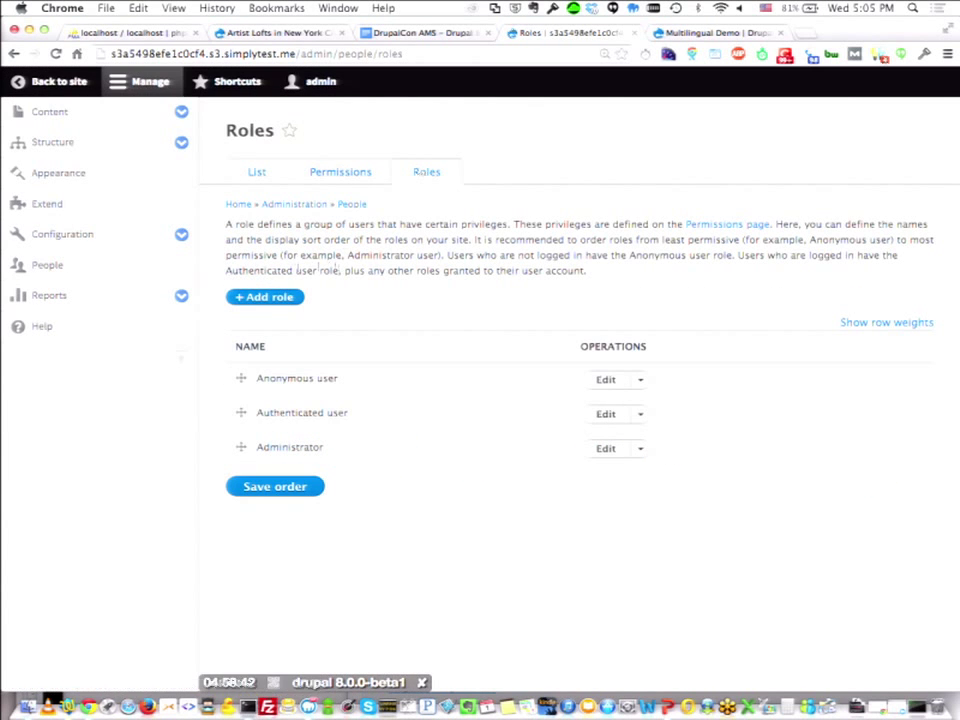
click(271, 298)
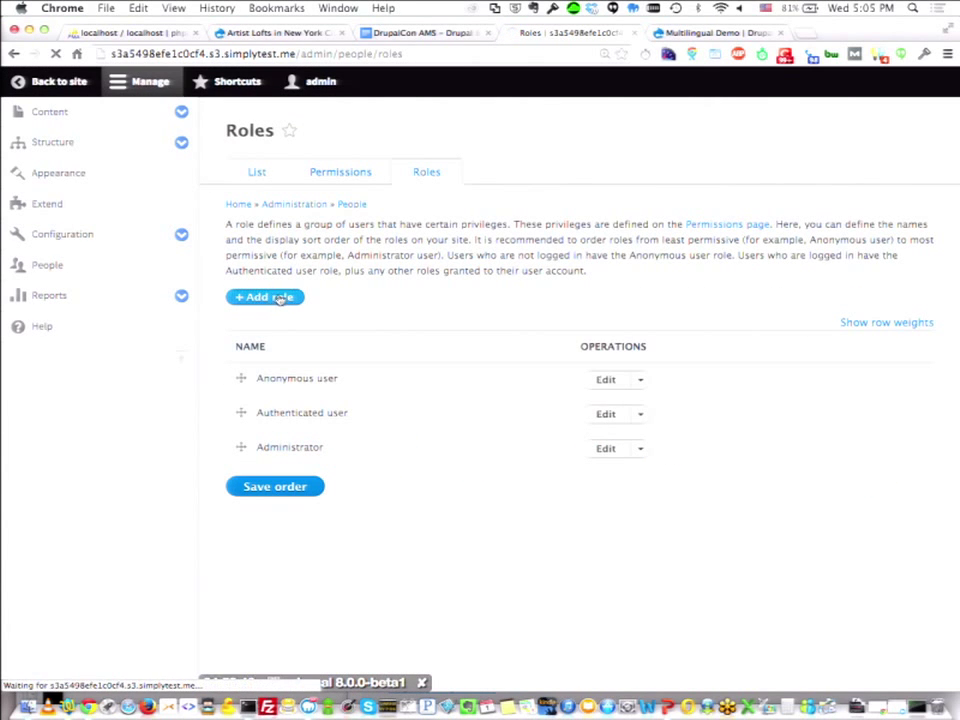
click(257, 214)
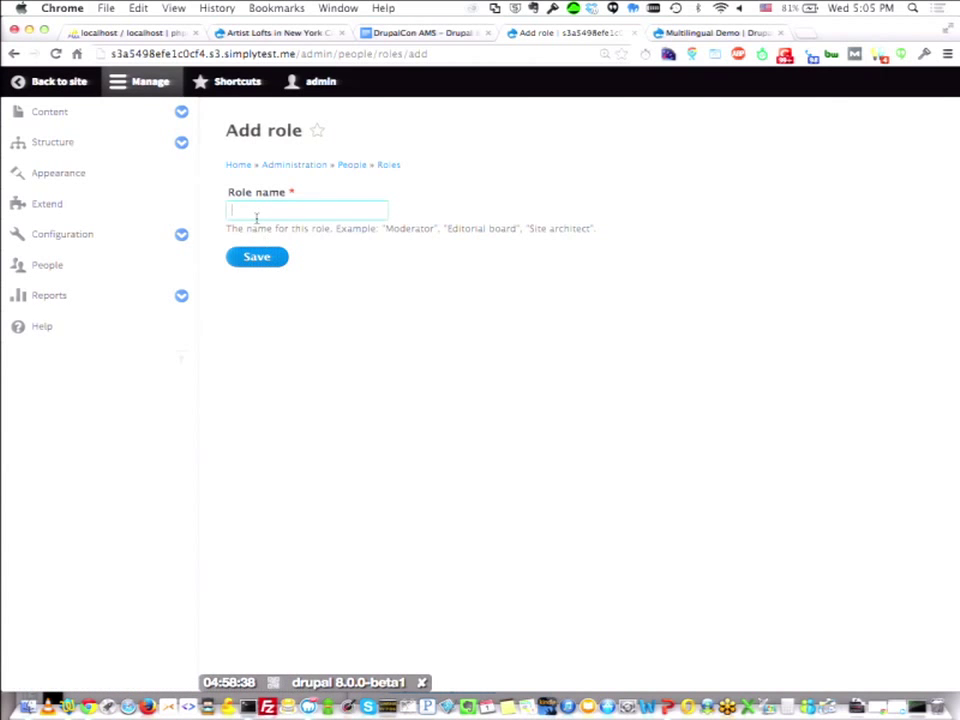
text(Tran)
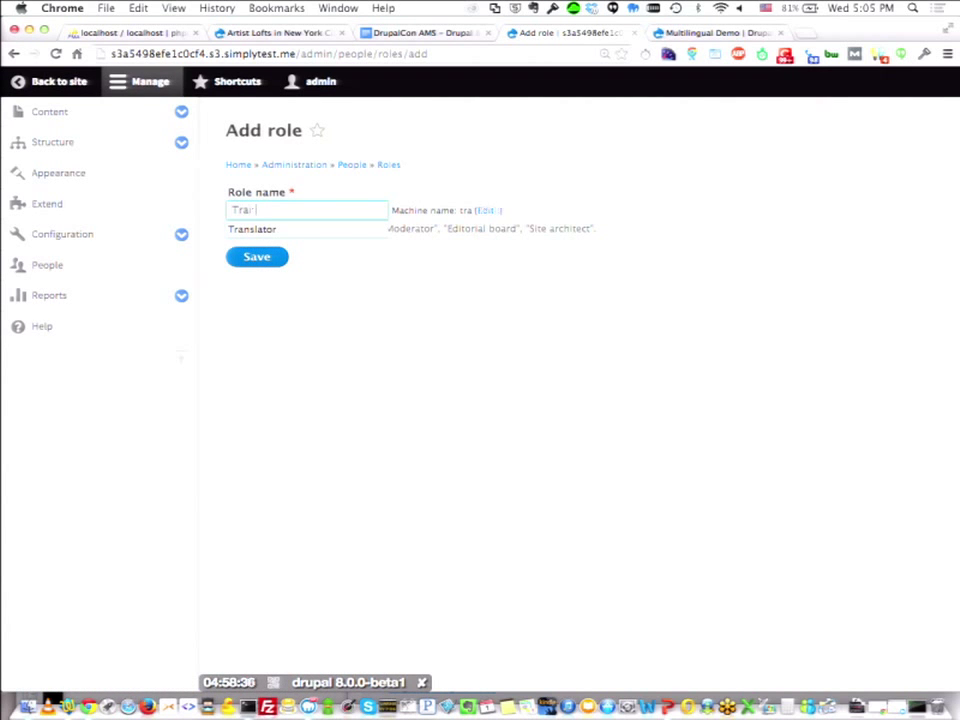
text(slator)
click(256, 258)
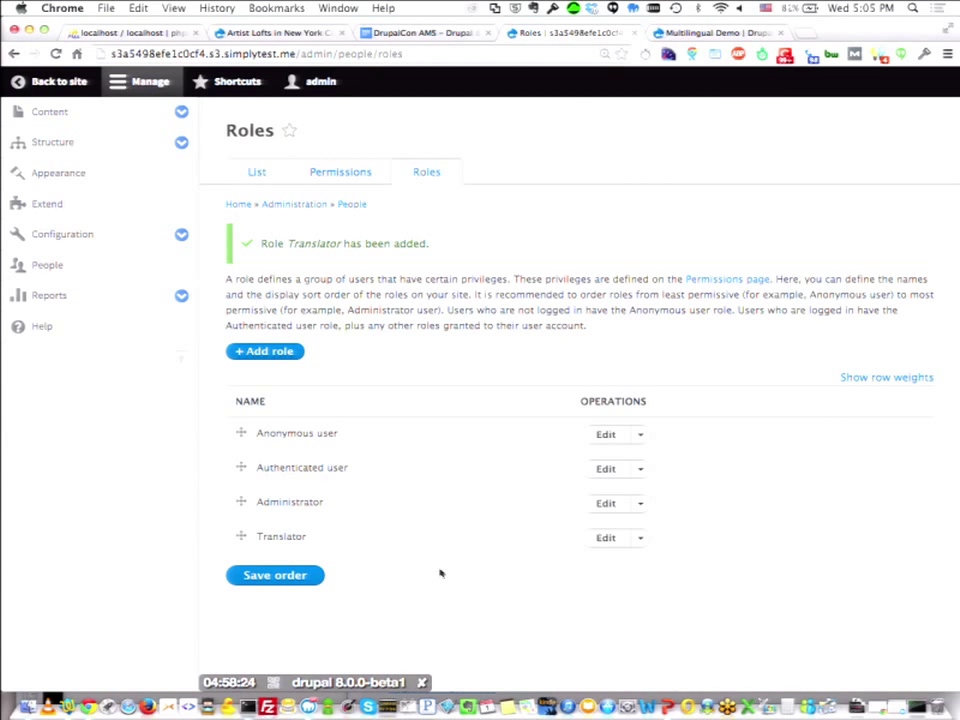
Open the Translator role's permissions and allow it to use the Basic HTML and Full HTML text formats.
click(347, 173)
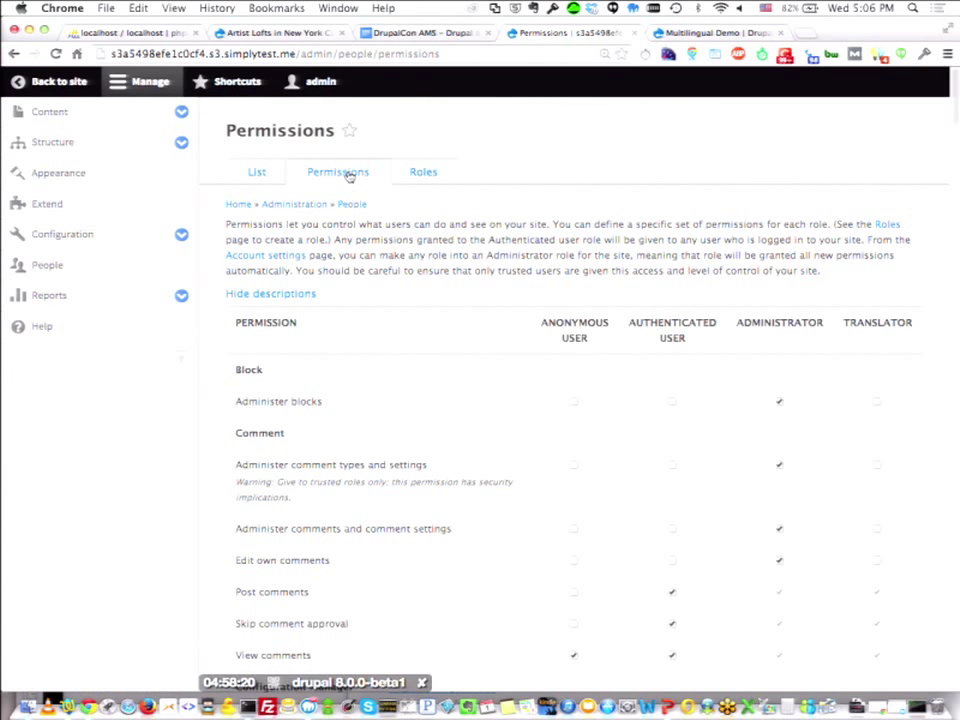
click(416, 175)
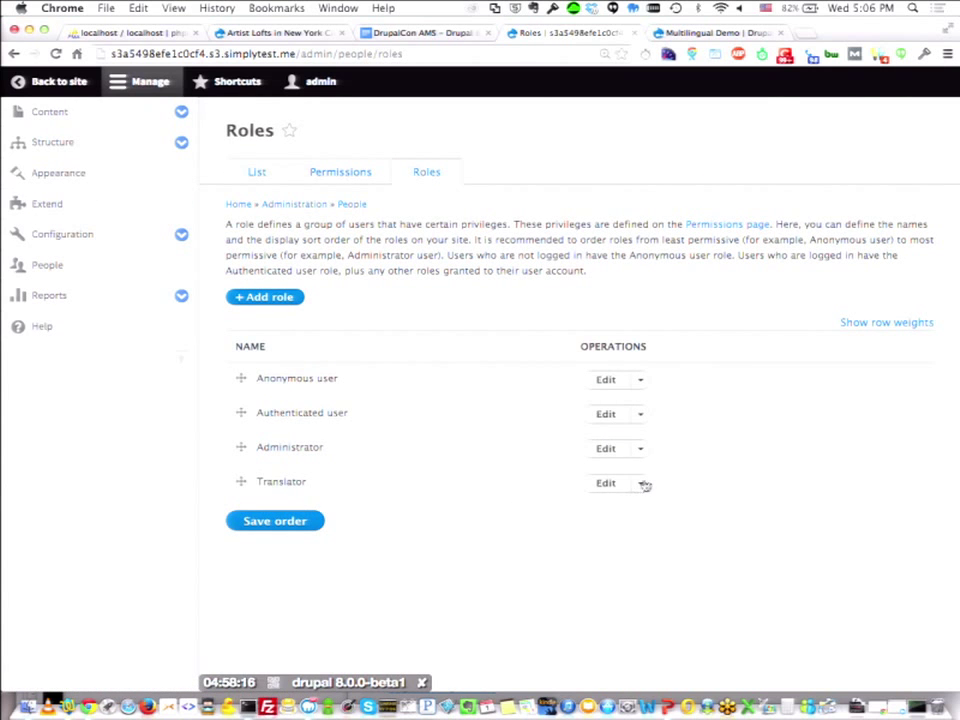
click(645, 485)
click(641, 506)
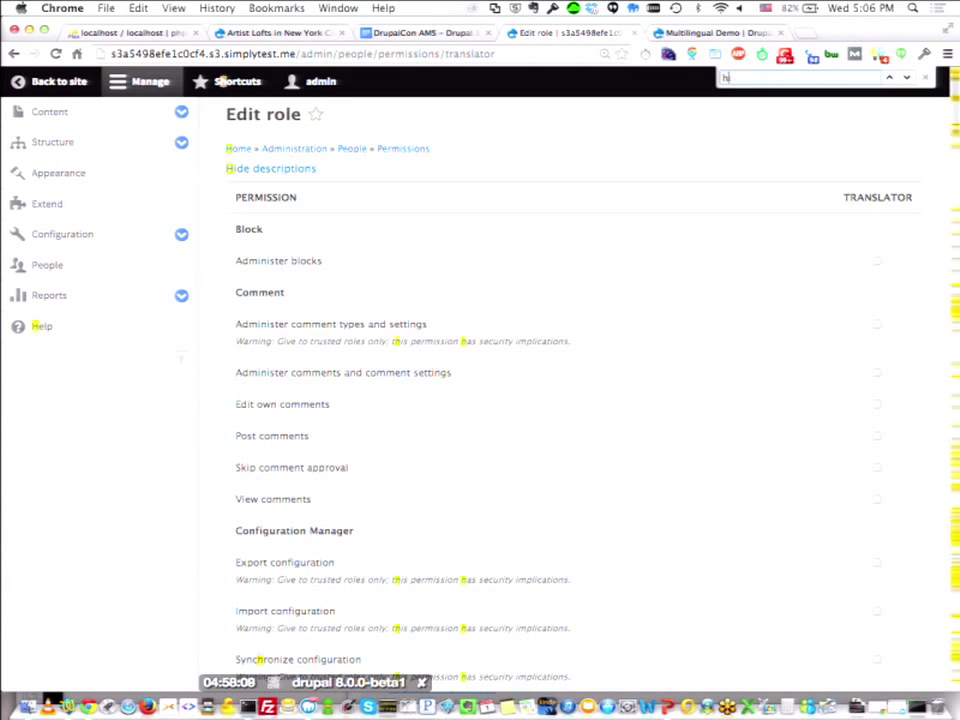
text(html)
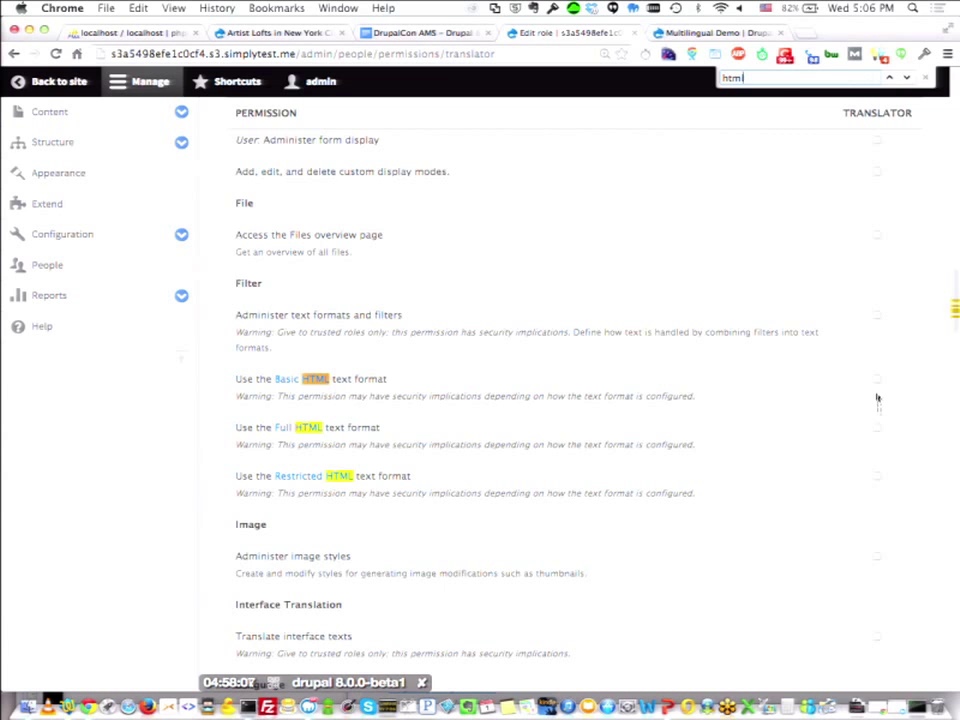
scroll(860, 298, up, 5)
scroll(860, 298, up, 10)
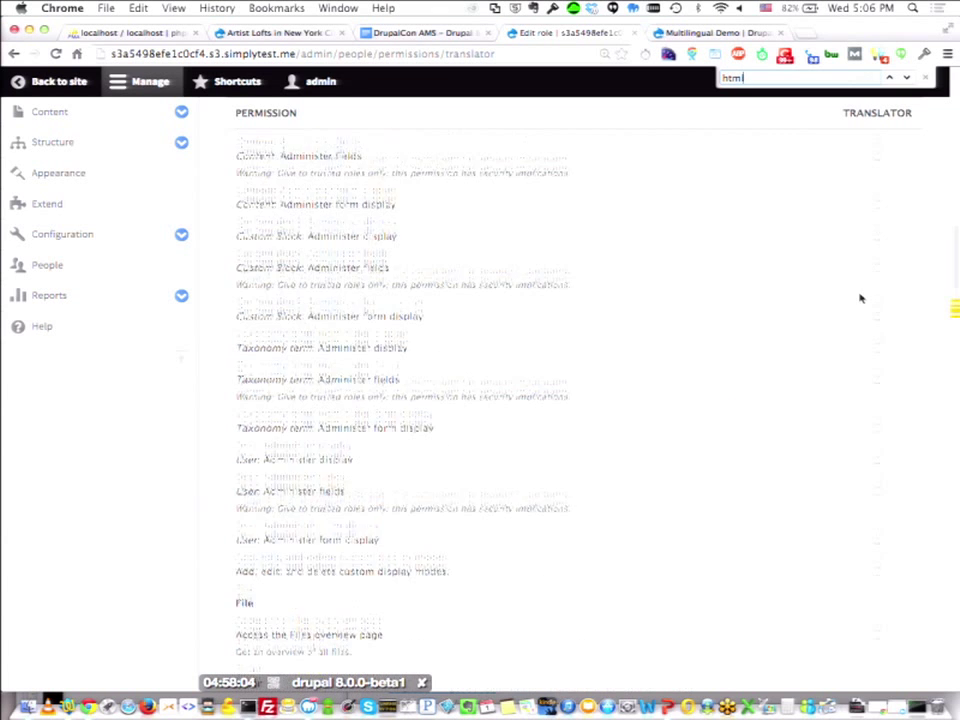
scroll(860, 298, down, 10)
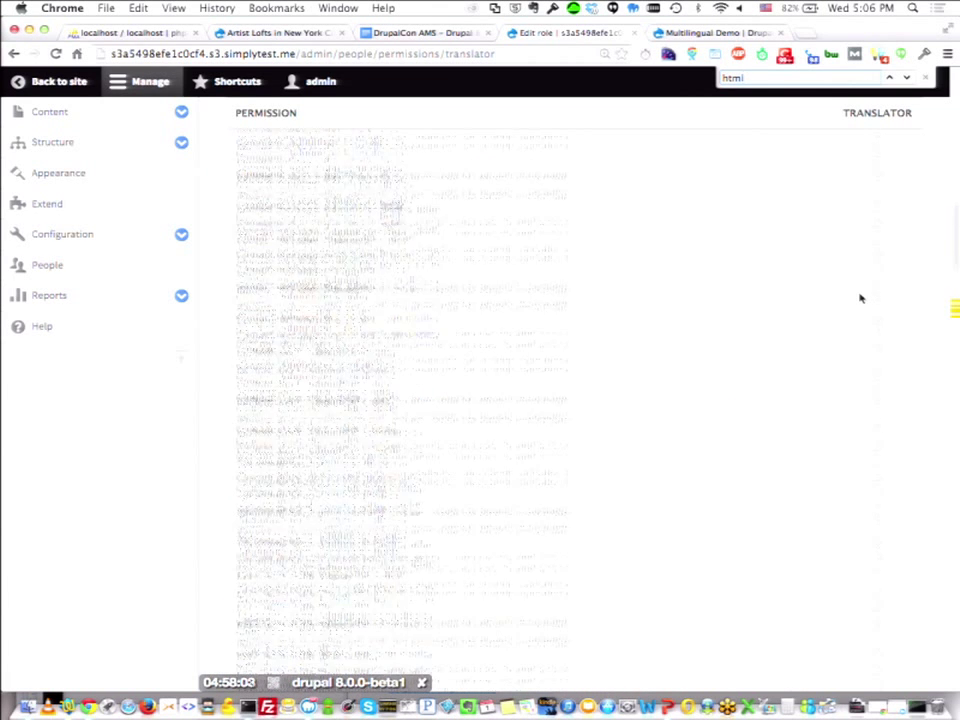
click(876, 524)
click(876, 572)
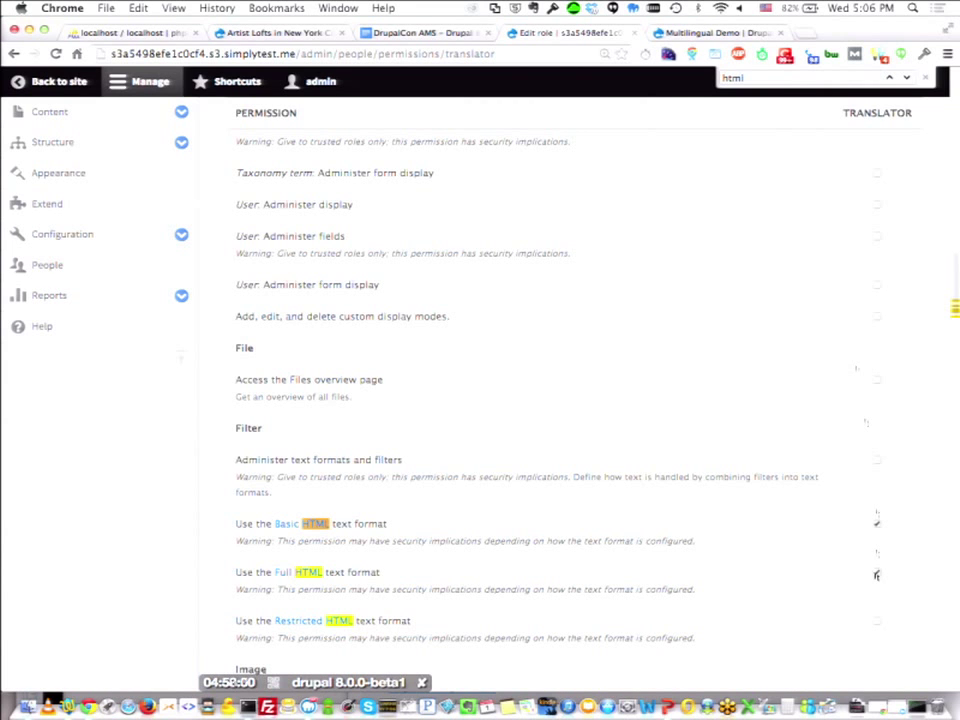
Find the contextual links permission and grant Use contextual links to the Translator role.
triple_click(766, 79)
text(cont)
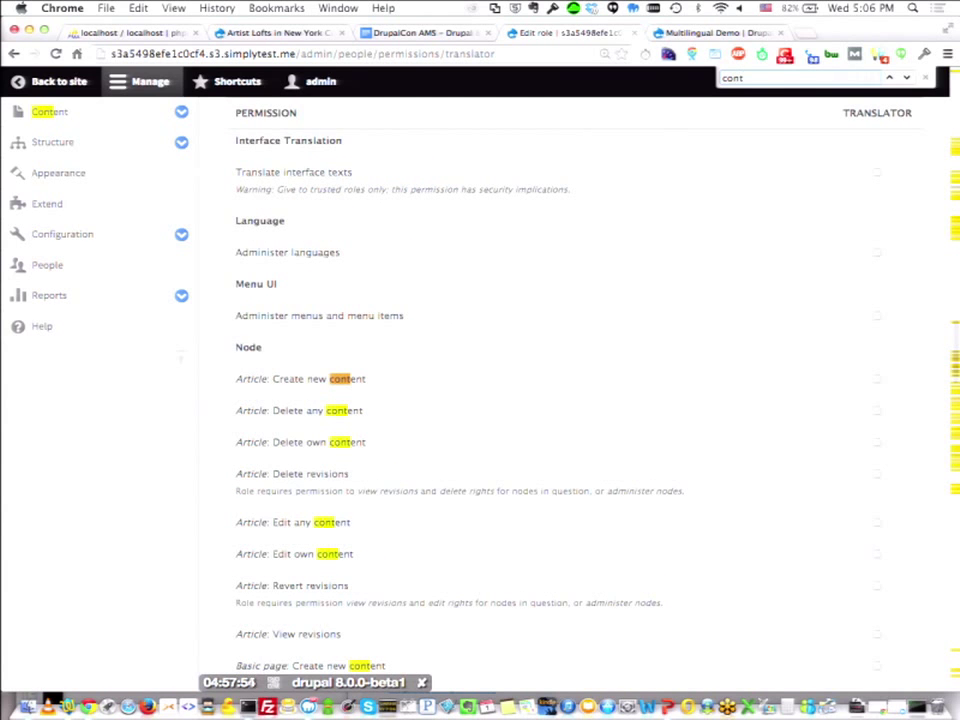
text(ex)
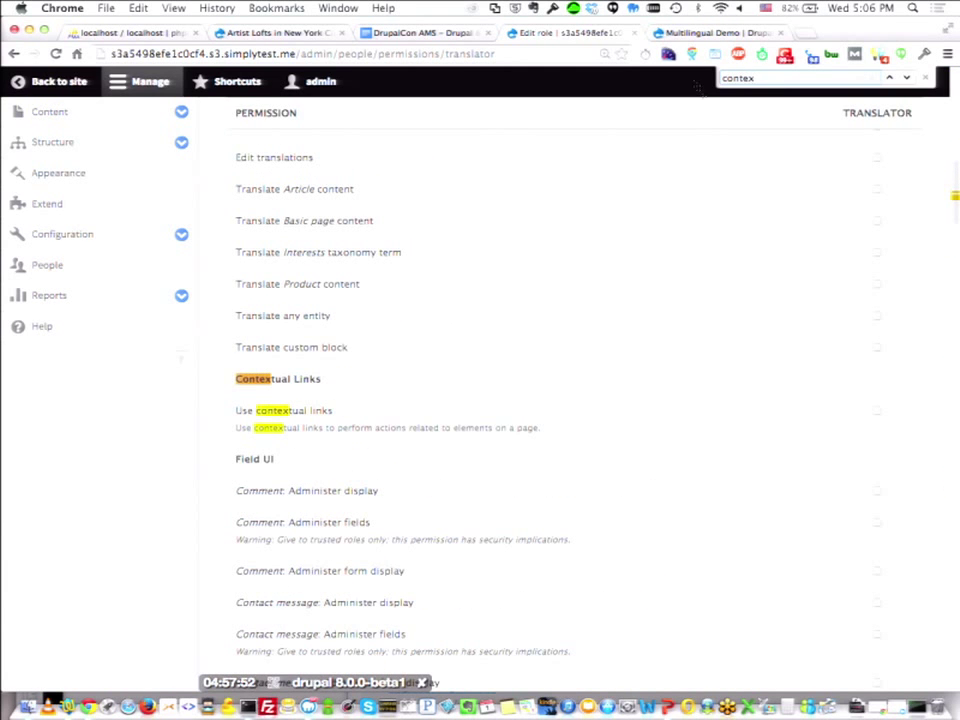
click(876, 411)
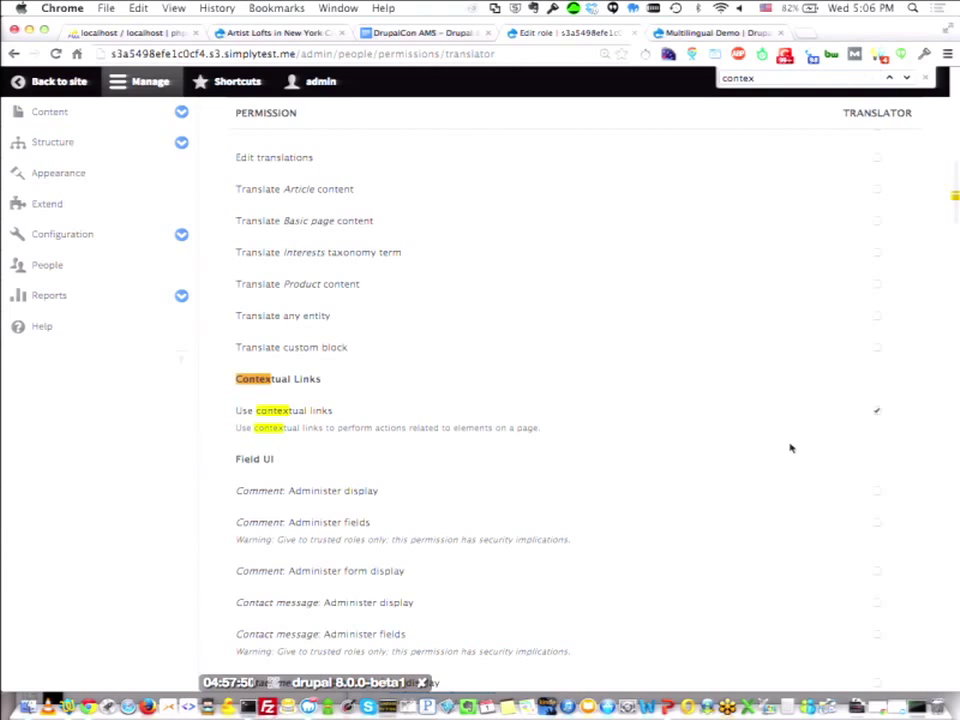
Grant the Translator role every Content Translation permission except Administer translation settings, from Create translations through Translate custom block.
key(super+f)
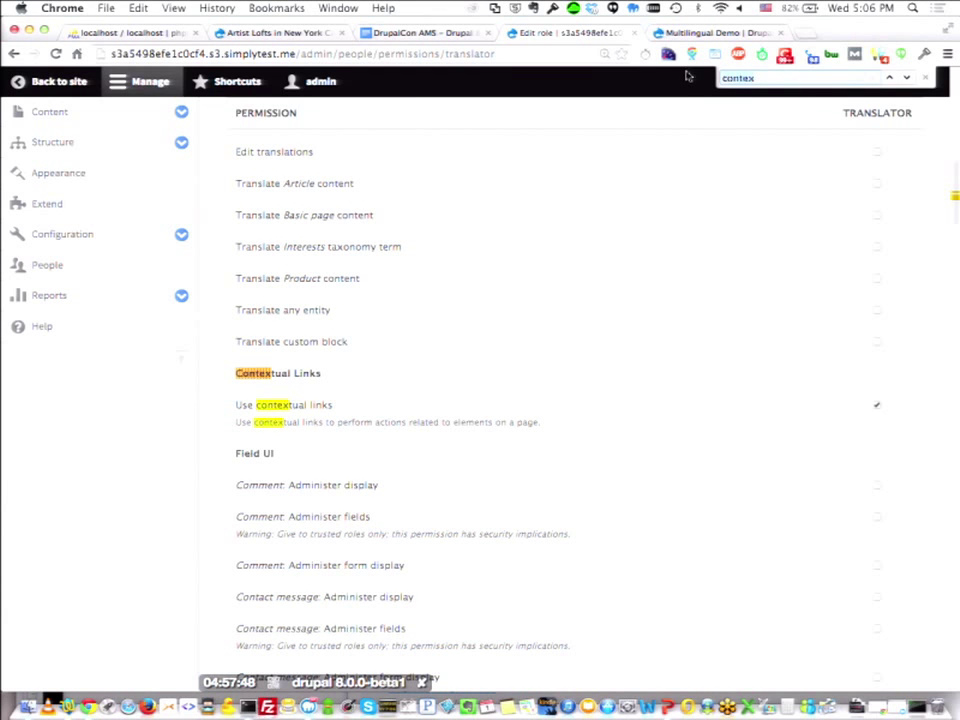
text(transl)
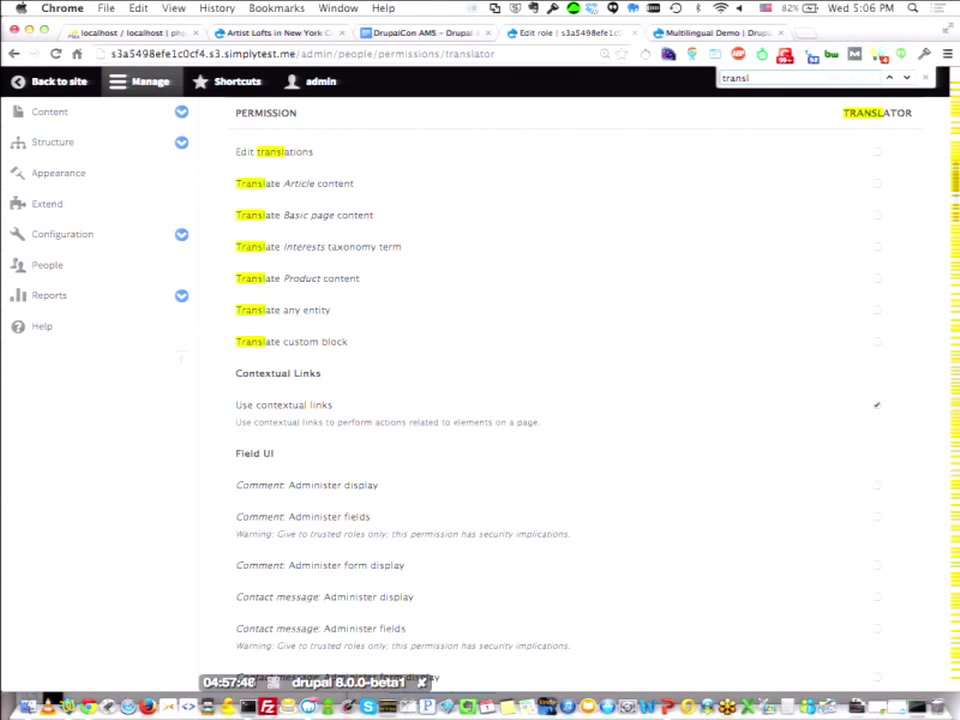
scroll(717, 161, up, 2)
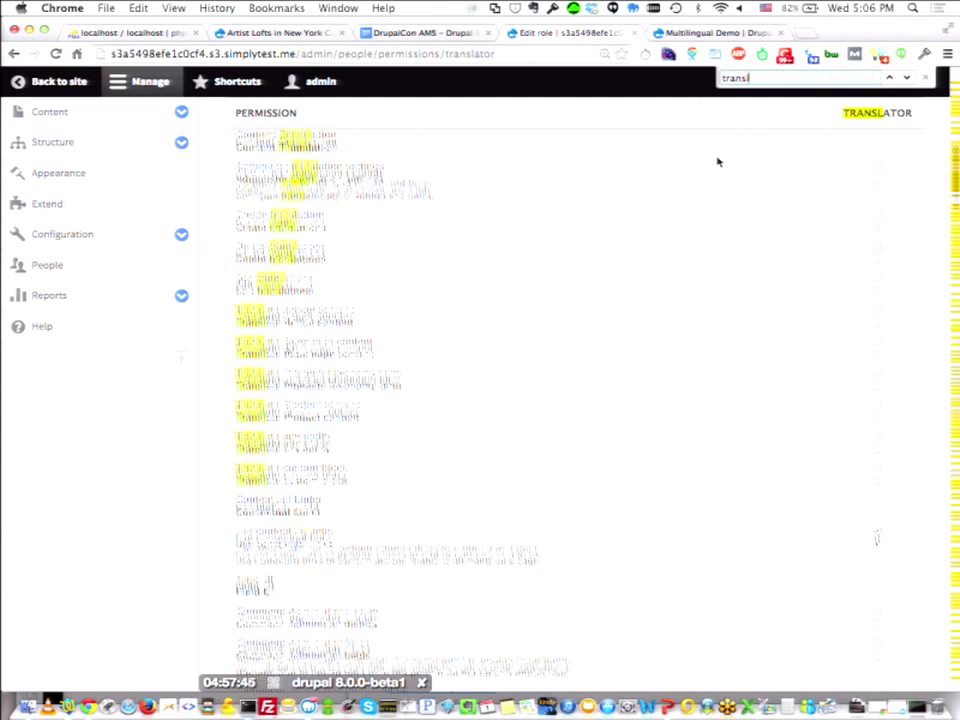
click(876, 237)
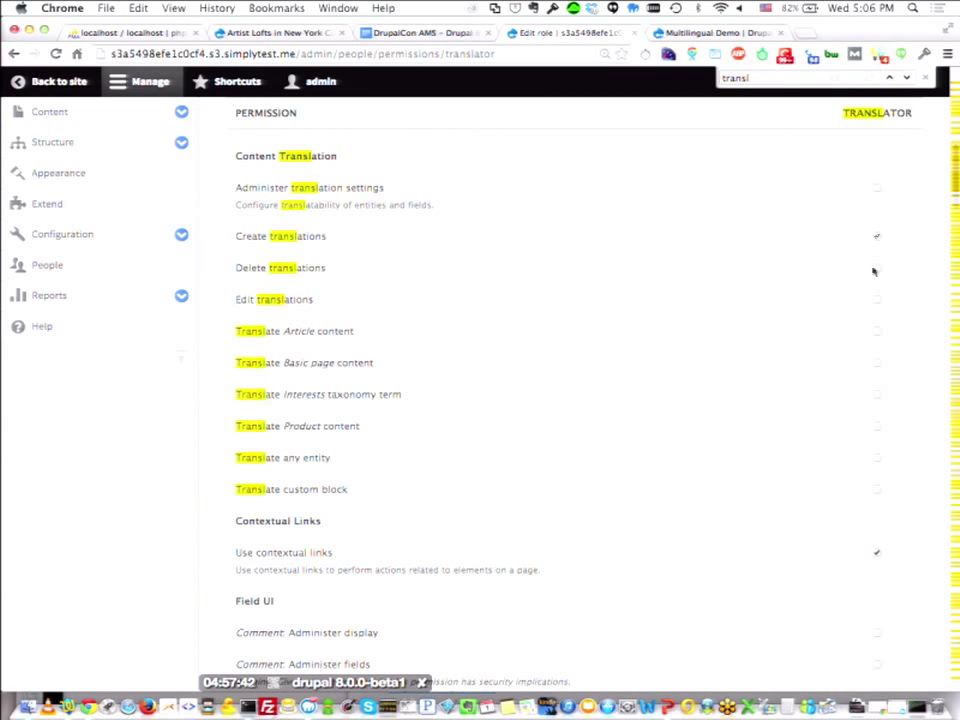
click(876, 268)
click(876, 300)
click(876, 332)
click(876, 363)
click(877, 394)
click(877, 426)
click(876, 458)
click(878, 490)
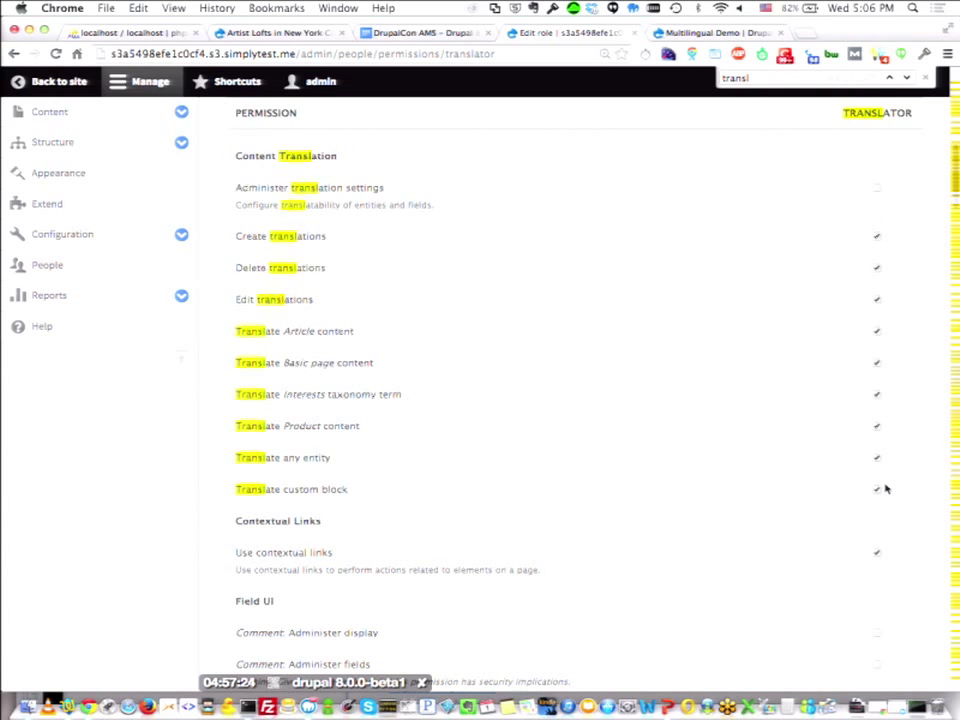
Save the Translator role's permissions.
scroll(885, 489, down, 5)
scroll(885, 489, down, 10)
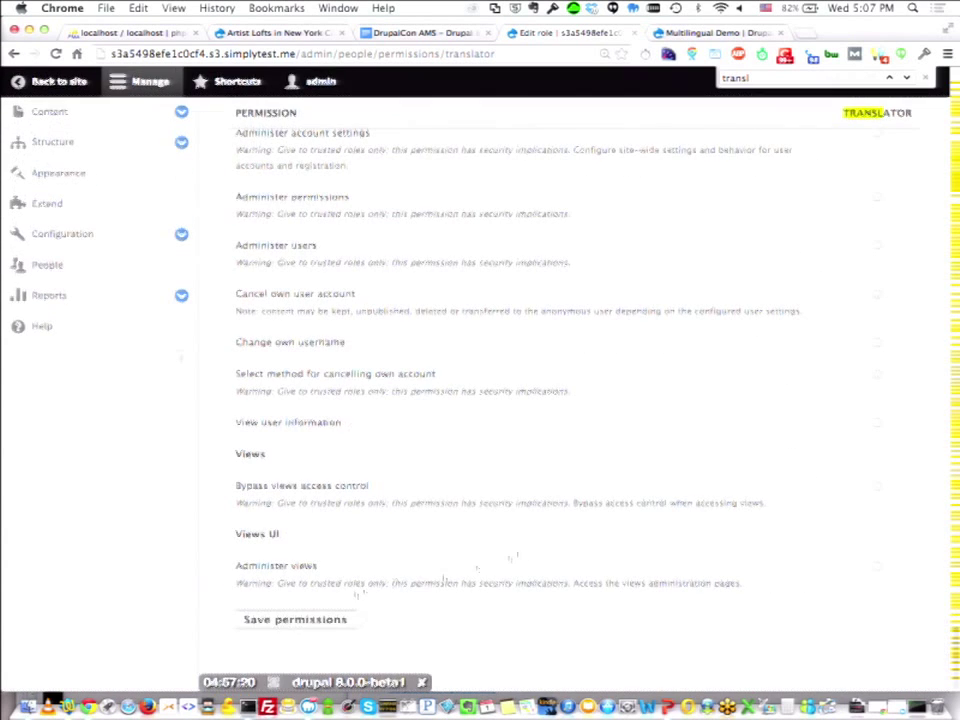
click(313, 621)
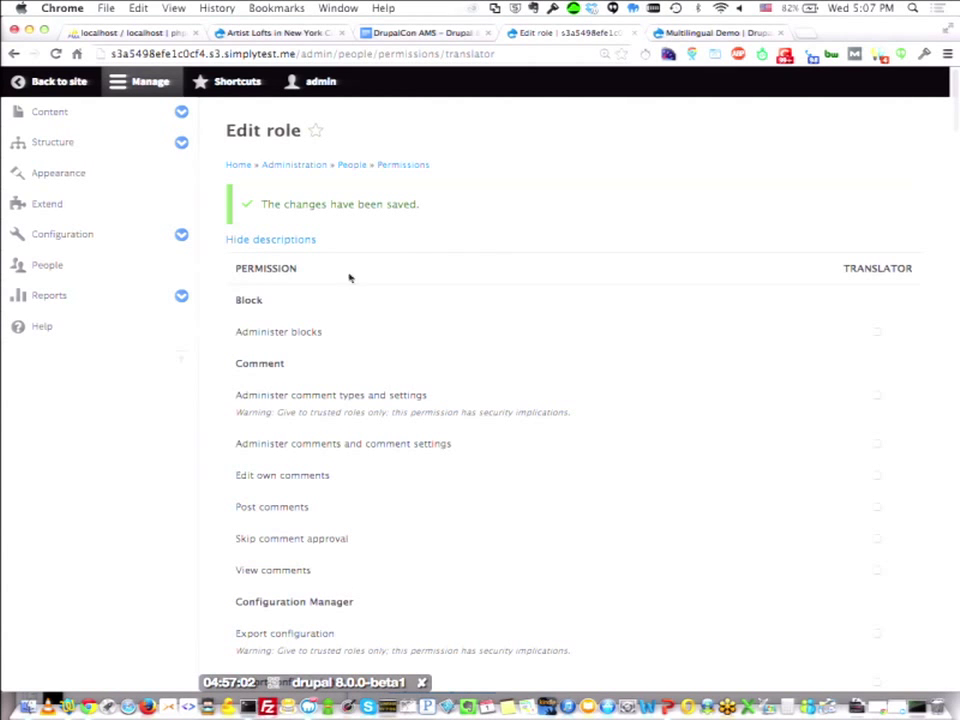
Go to the site's content administration and start creating a new Basic page.
click(155, 83)
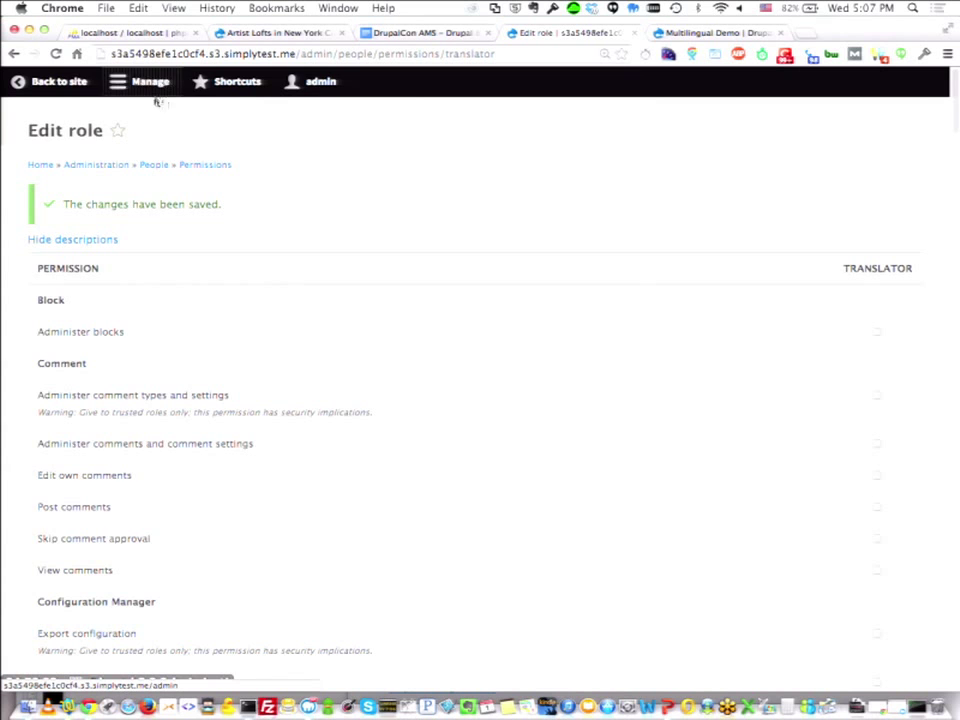
click(158, 87)
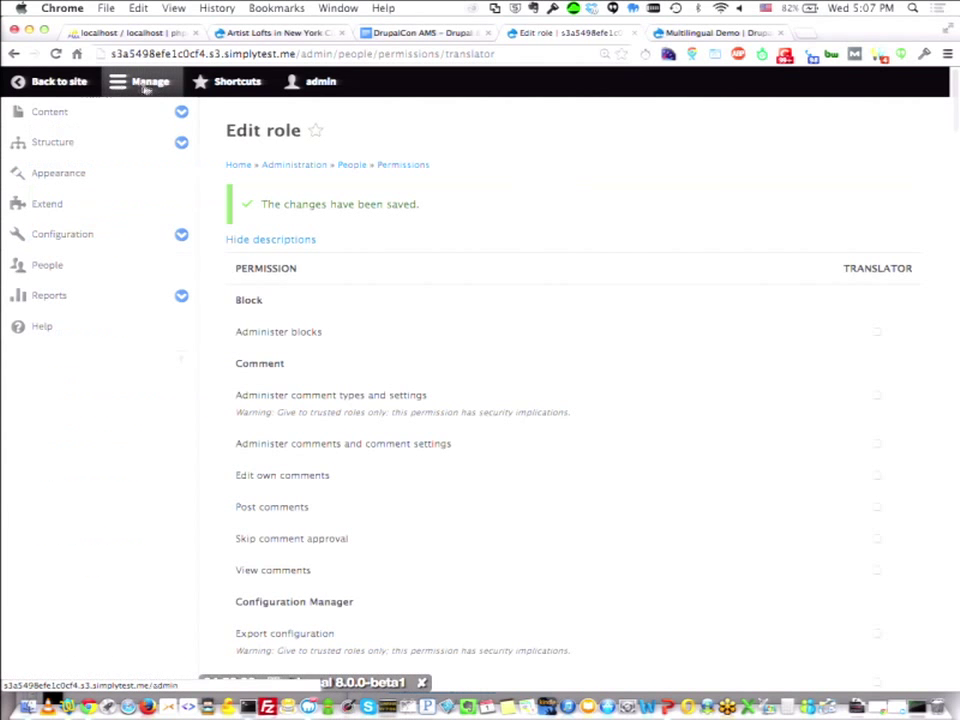
click(63, 119)
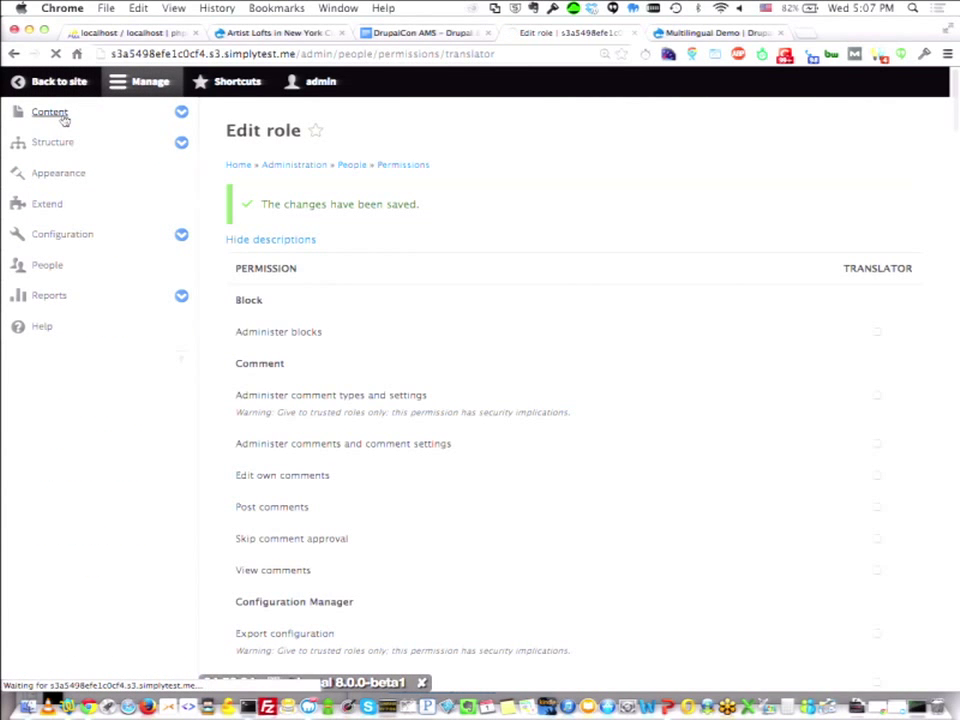
click(182, 112)
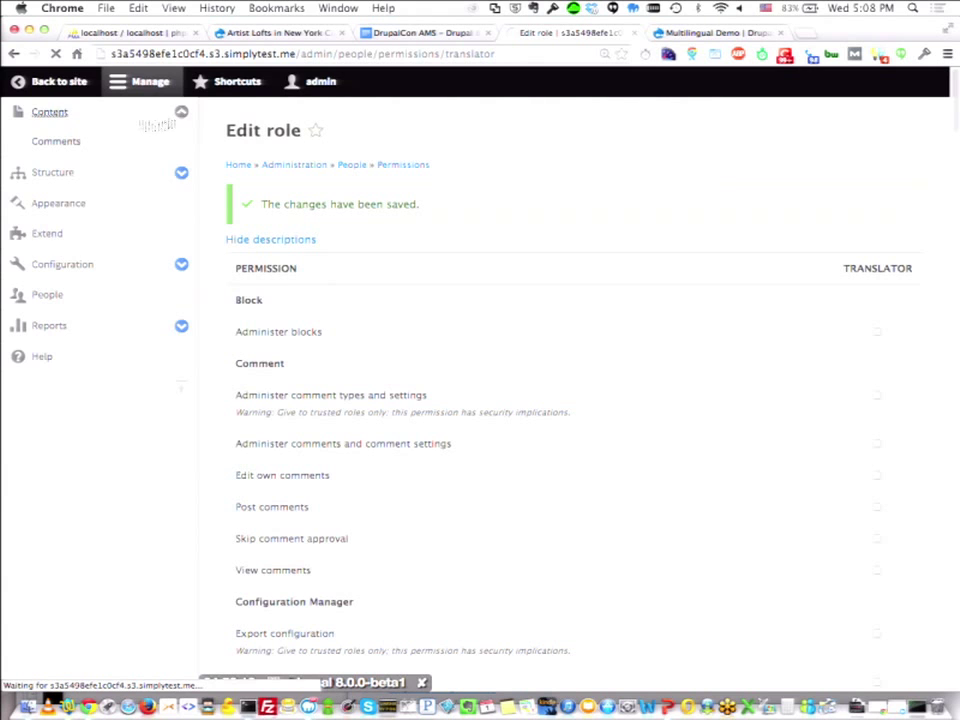
click(181, 111)
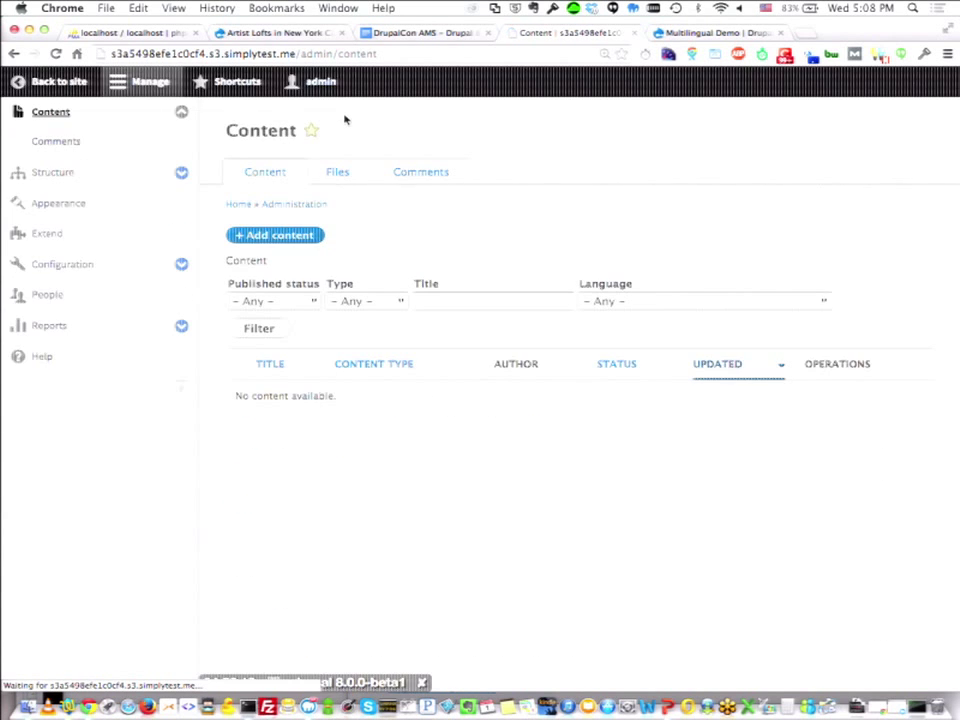
click(285, 238)
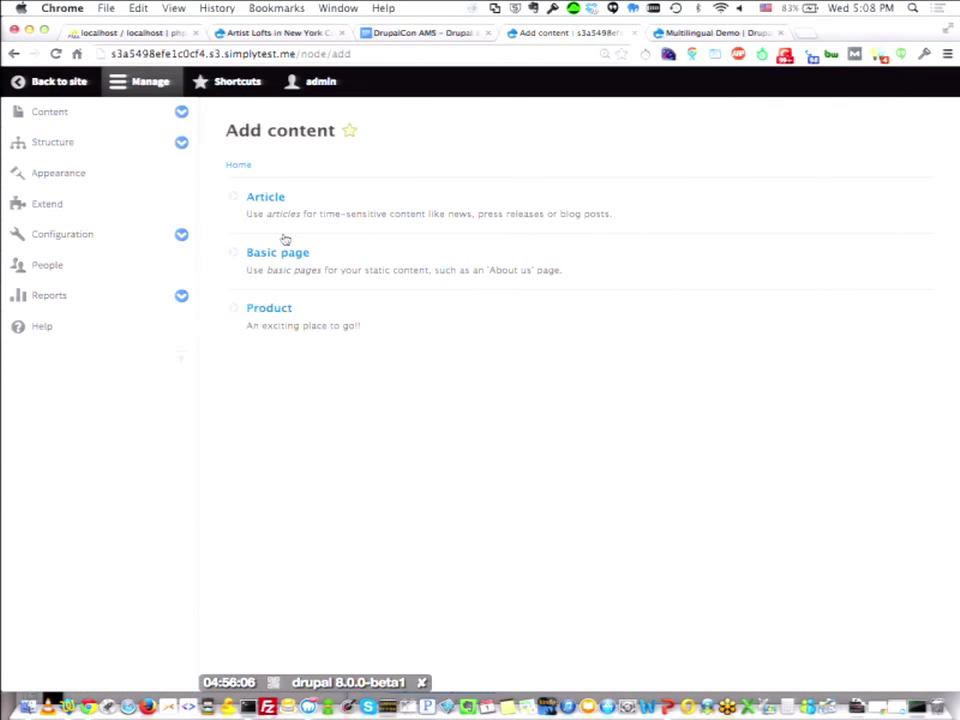
click(278, 256)
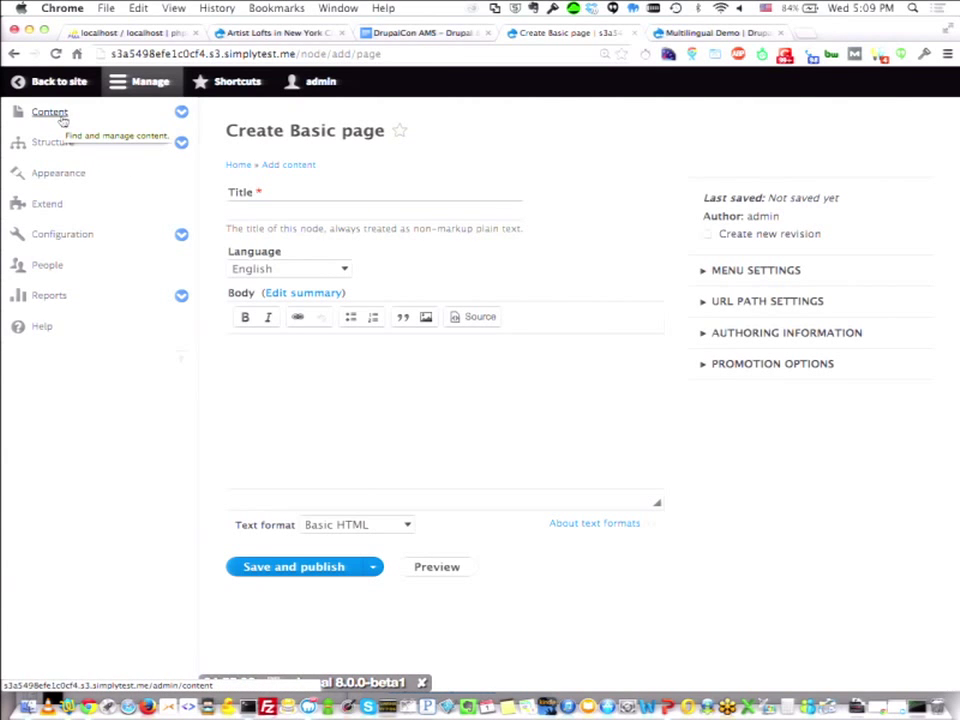
Enter "About us" as both the title and the body text of the new Basic page.
click(277, 210)
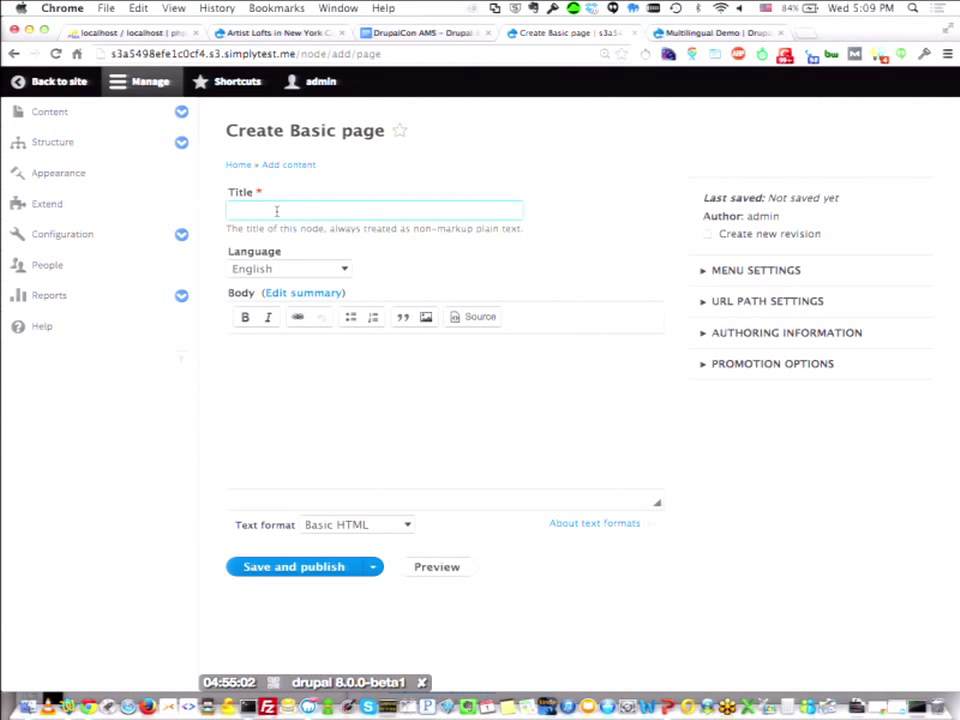
text(About us)
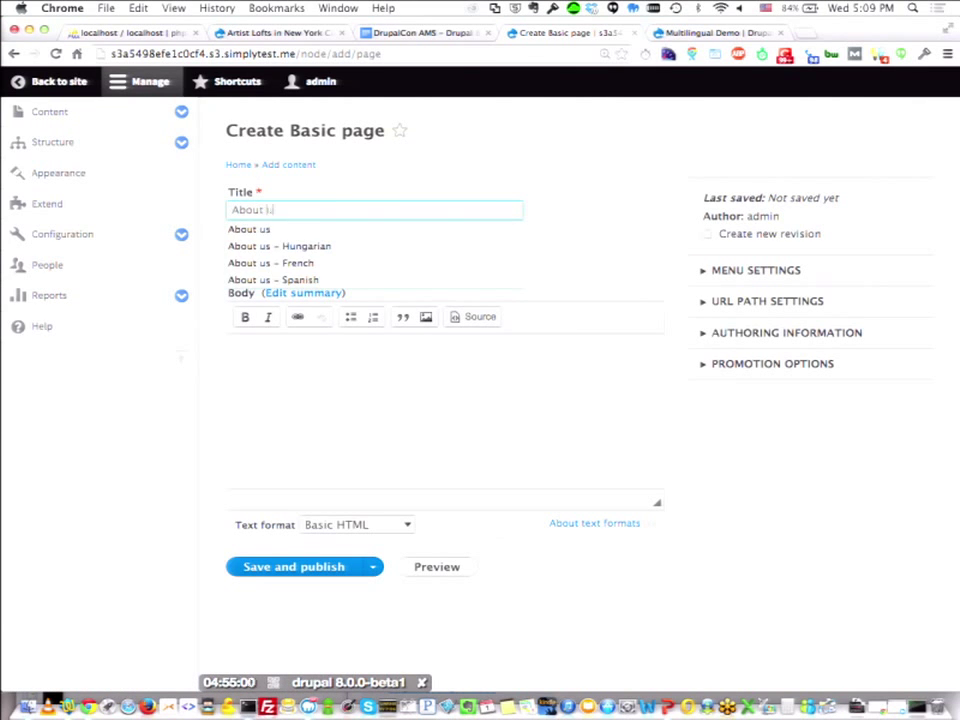
click(326, 354)
text(About us)
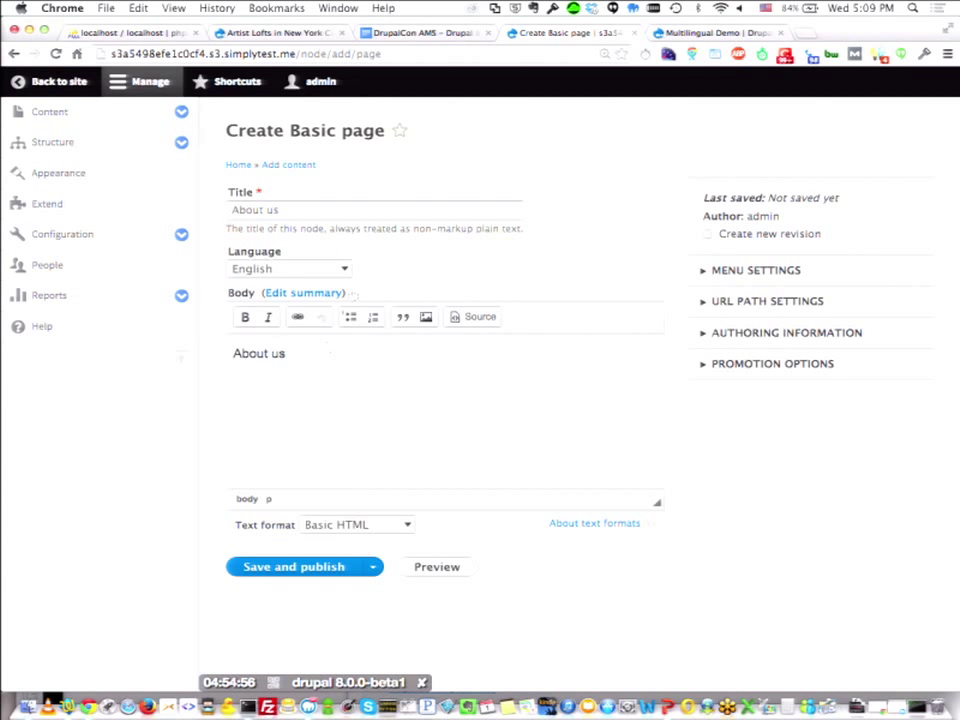
Provide a main navigation menu link titled "About us" for the new page, and save and publish it.
click(750, 279)
click(745, 299)
click(748, 335)
text(About us)
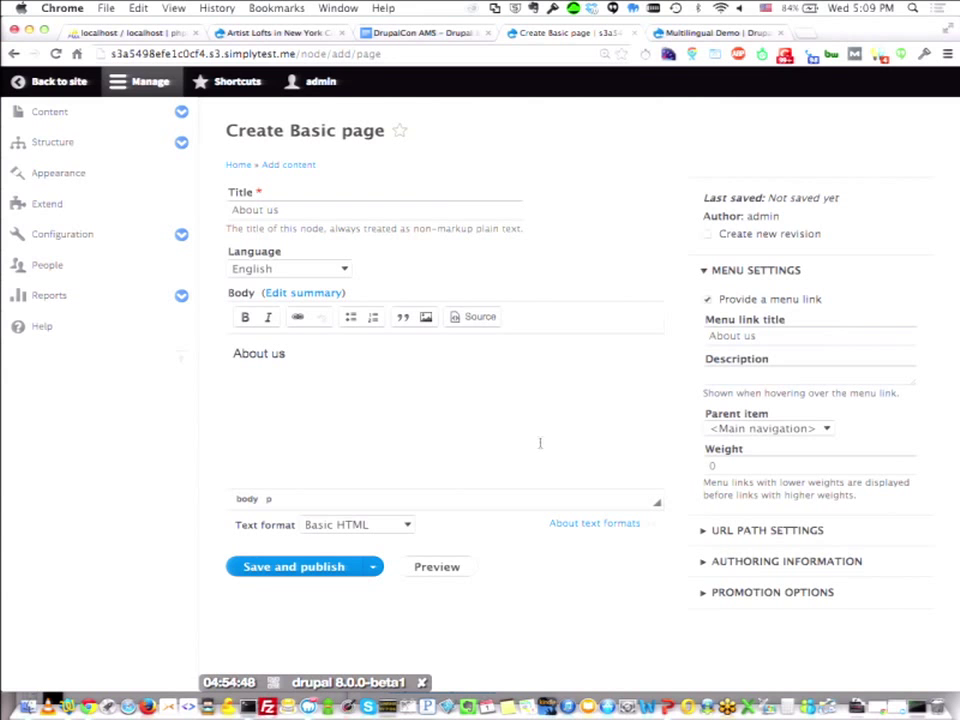
click(299, 567)
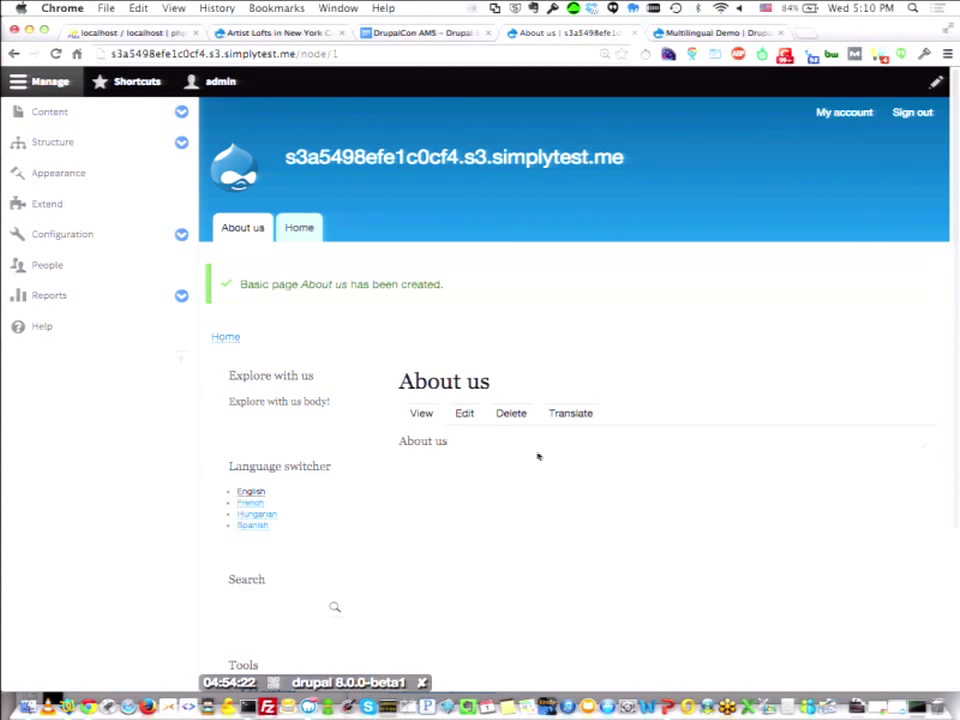
Start a French translation of the About us page with "About us - French" as both title and body text.
click(575, 420)
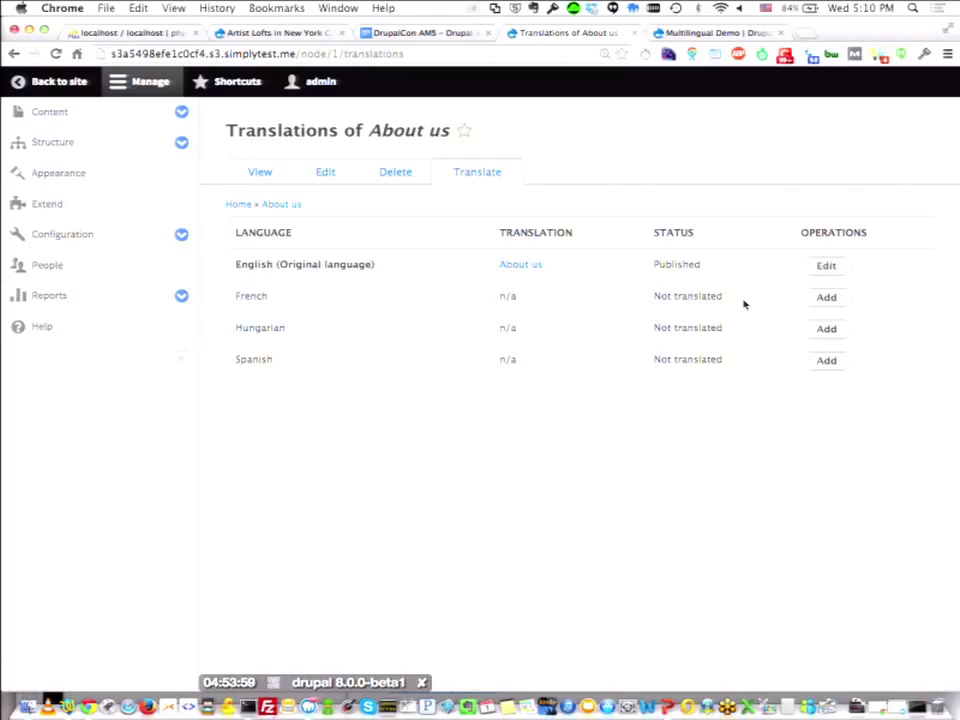
click(823, 306)
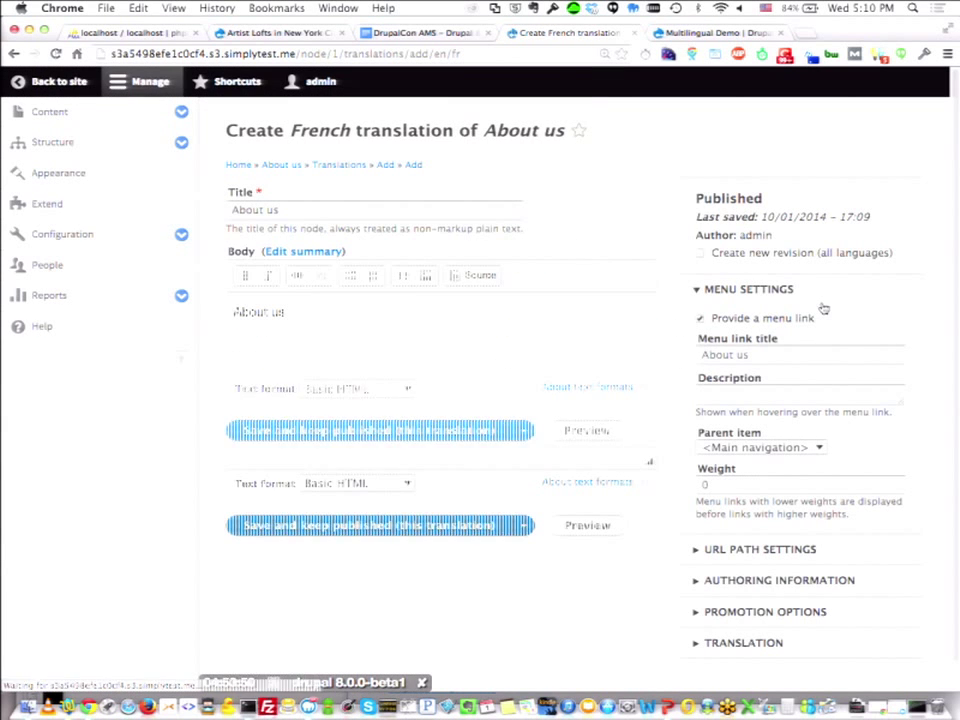
click(369, 210)
text(- French)
drag(288, 209, 335, 209)
key(super+c)
click(309, 314)
key(super+v)
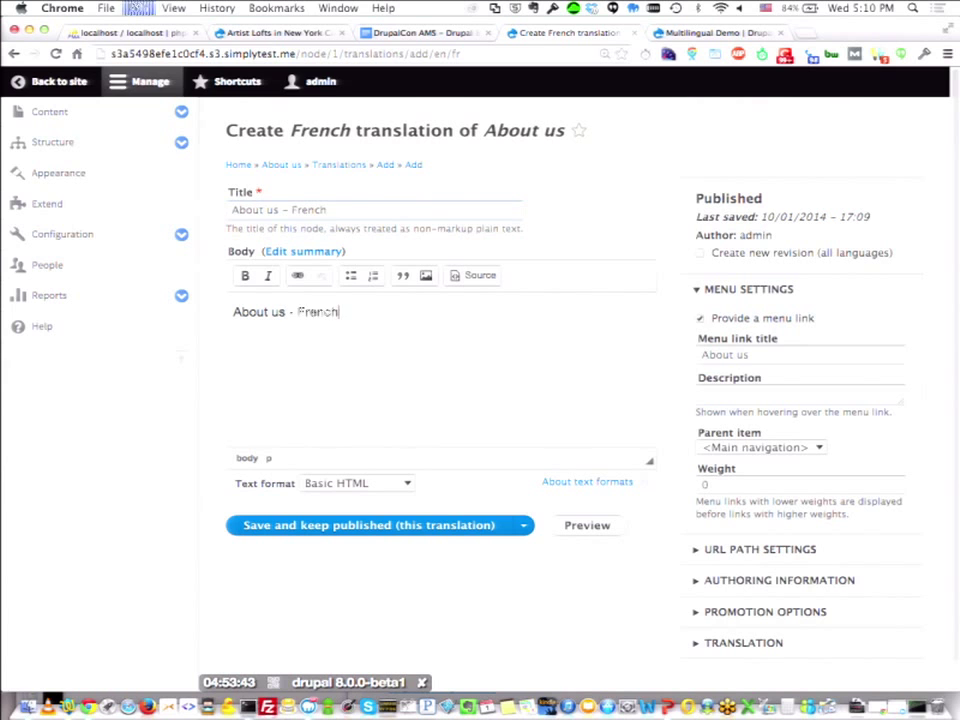
click(790, 357)
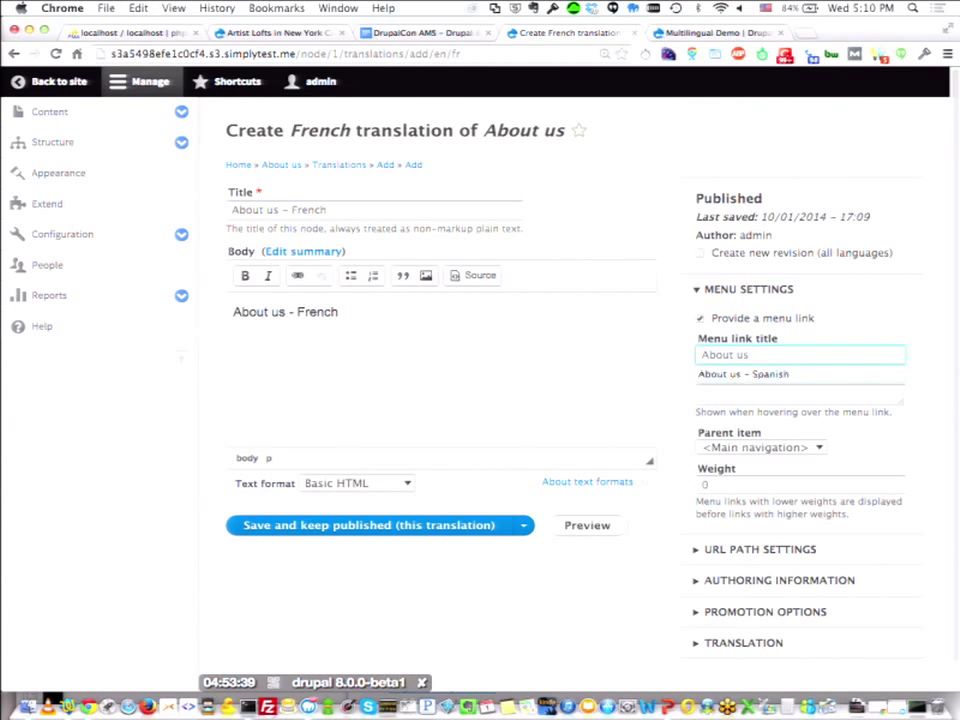
key(super+v)
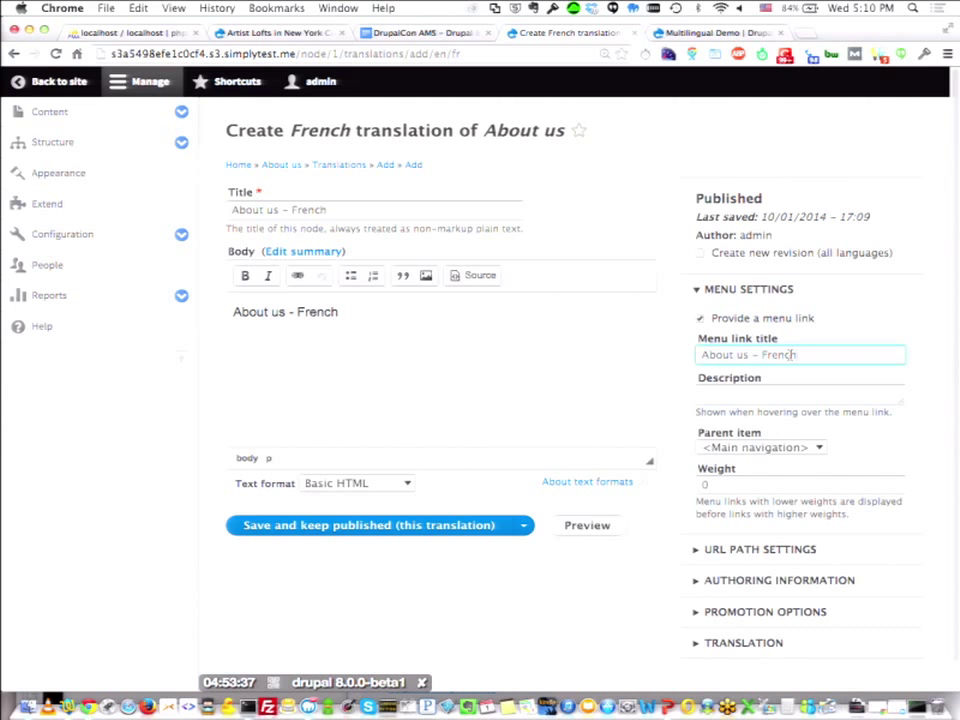
key(BackSpace)
key(BackSpace)
key(BackSpace)
key(BackSpace)
key(BackSpace)
key(BackSpace)
key(BackSpace)
key(BackSpace)
key(BackSpace)
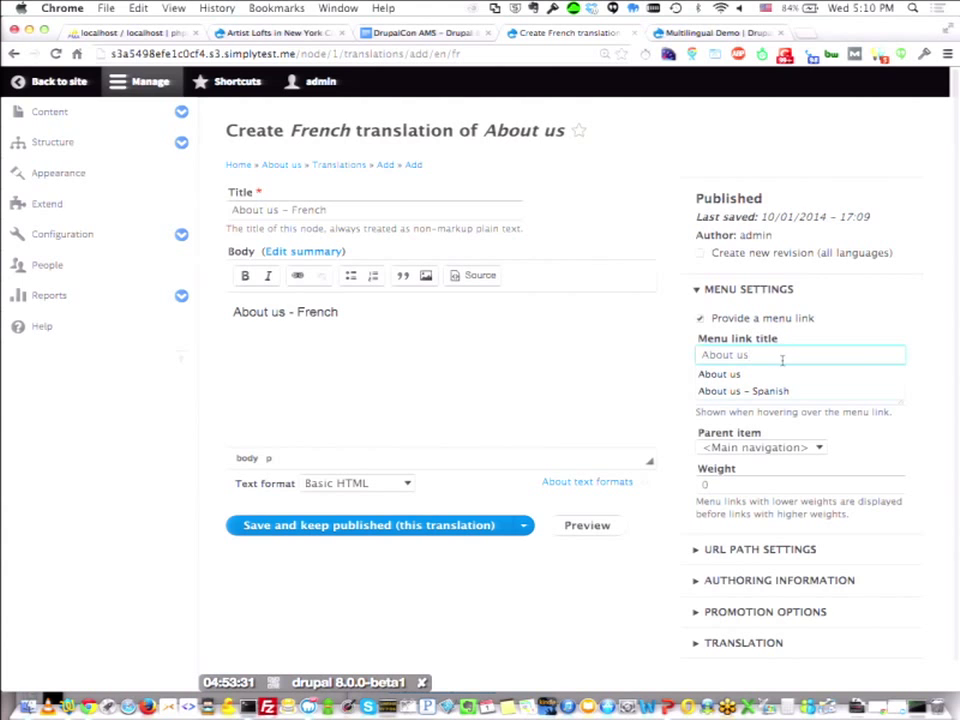
text(- French)
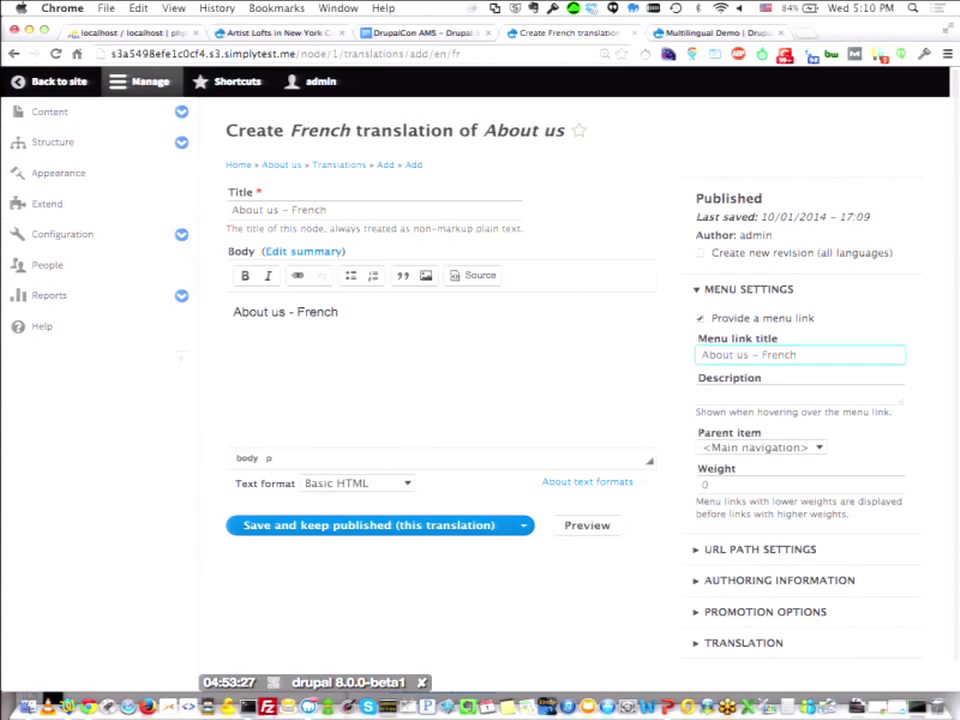
key(BackSpace)
key(BackSpace)
key(BackSpace)
key(BackSpace)
key(BackSpace)
key(BackSpace)
key(BackSpace)
key(BackSpace)
key(BackSpace)
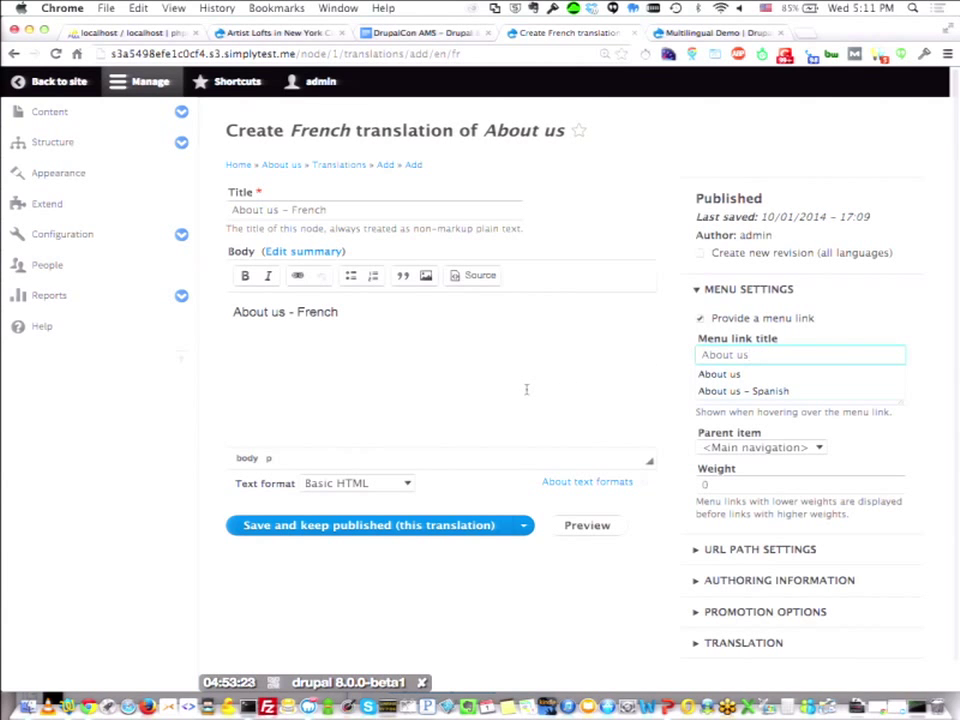
Save the French translation as published and check the About us page and the front page in French.
click(467, 527)
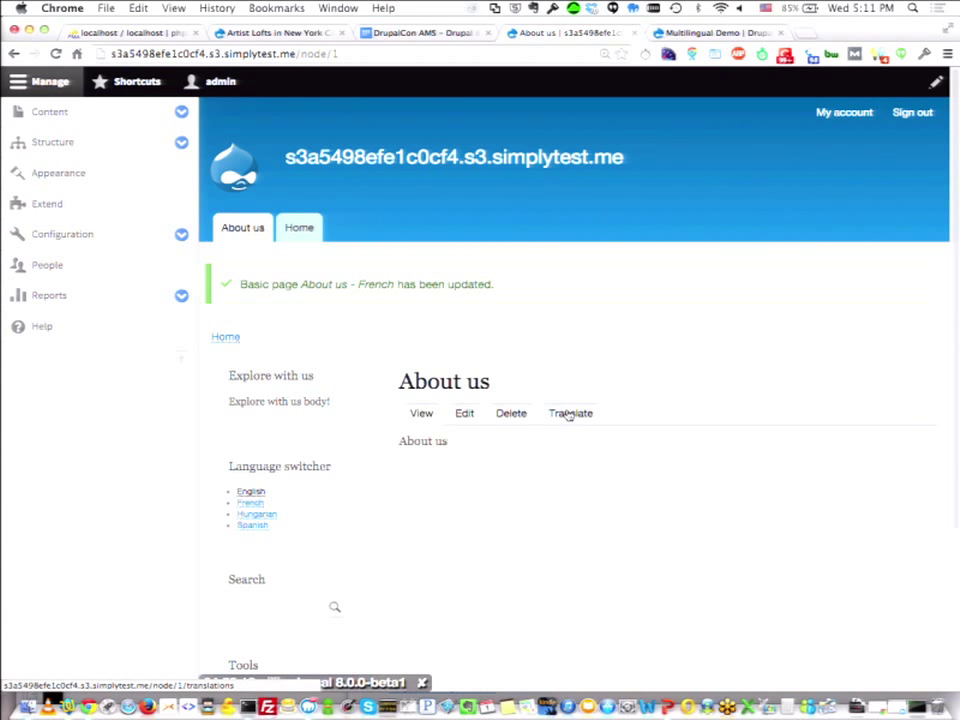
click(251, 504)
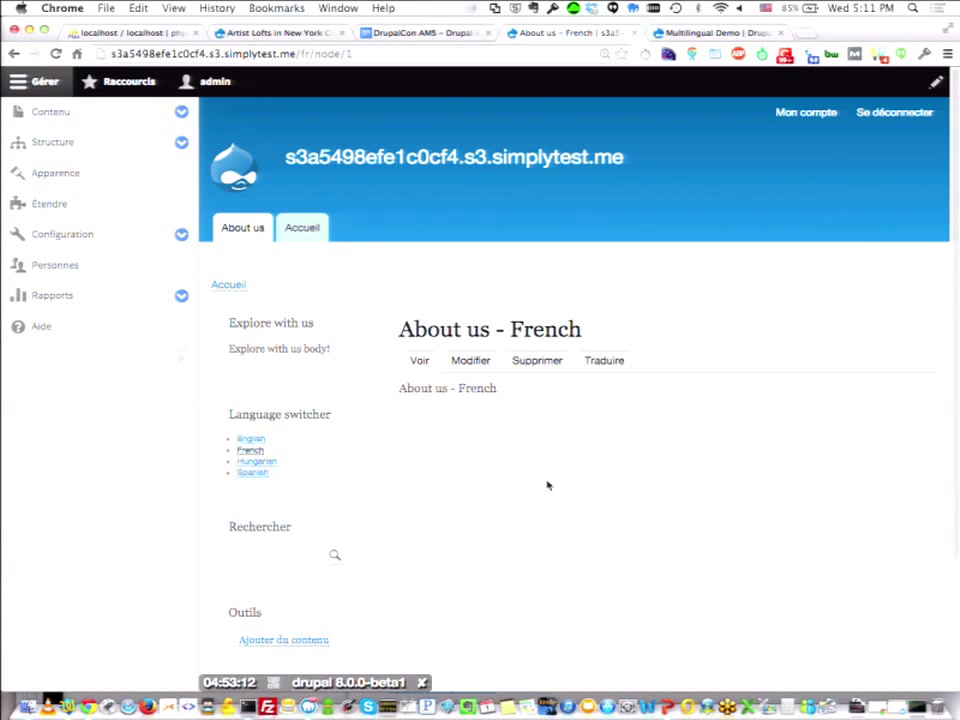
click(452, 160)
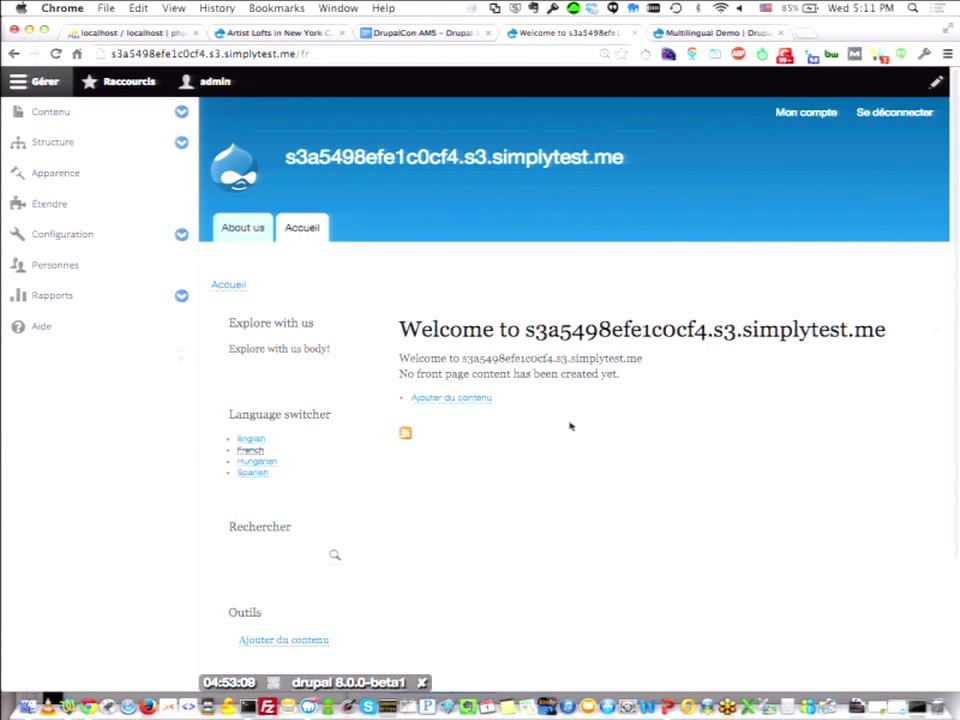
click(14, 54)
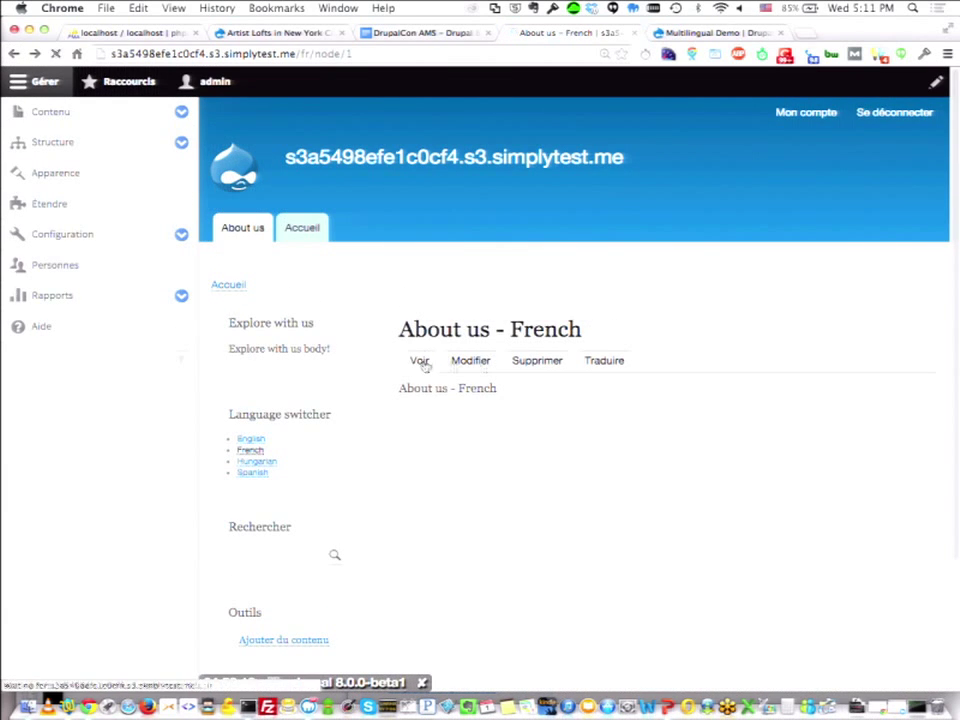
click(420, 361)
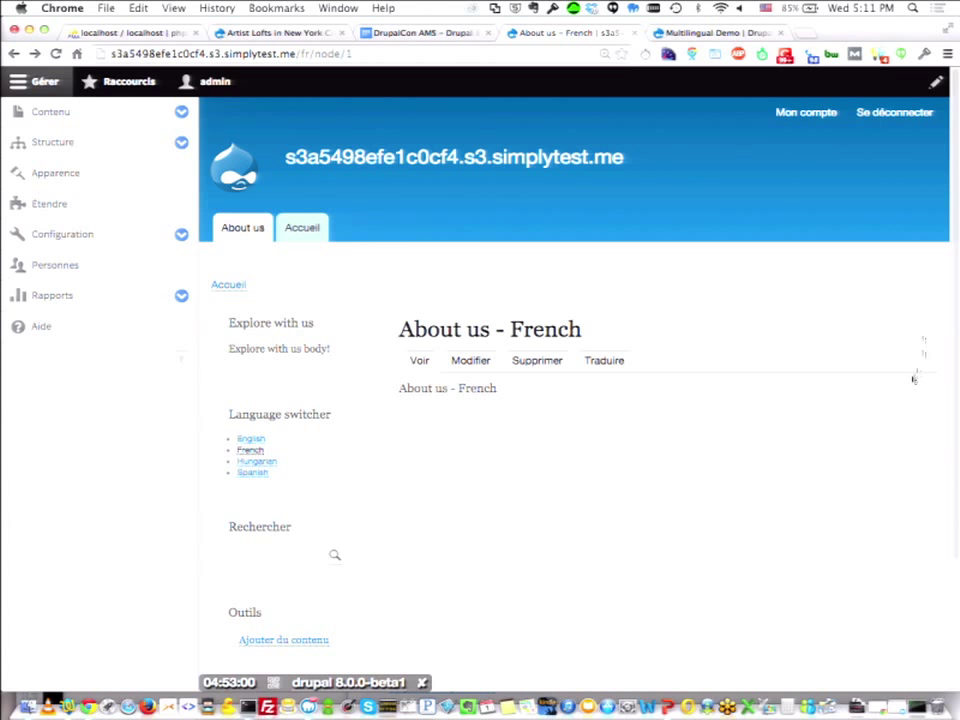
Try to open the French page's translations through the contextual links of its content.
click(924, 395)
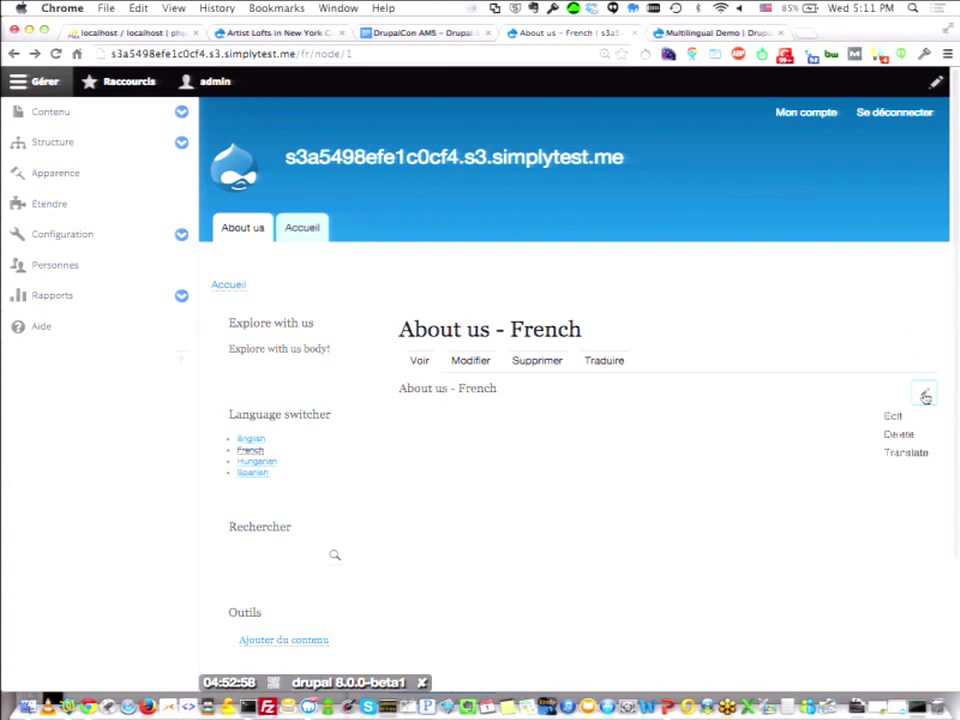
click(906, 453)
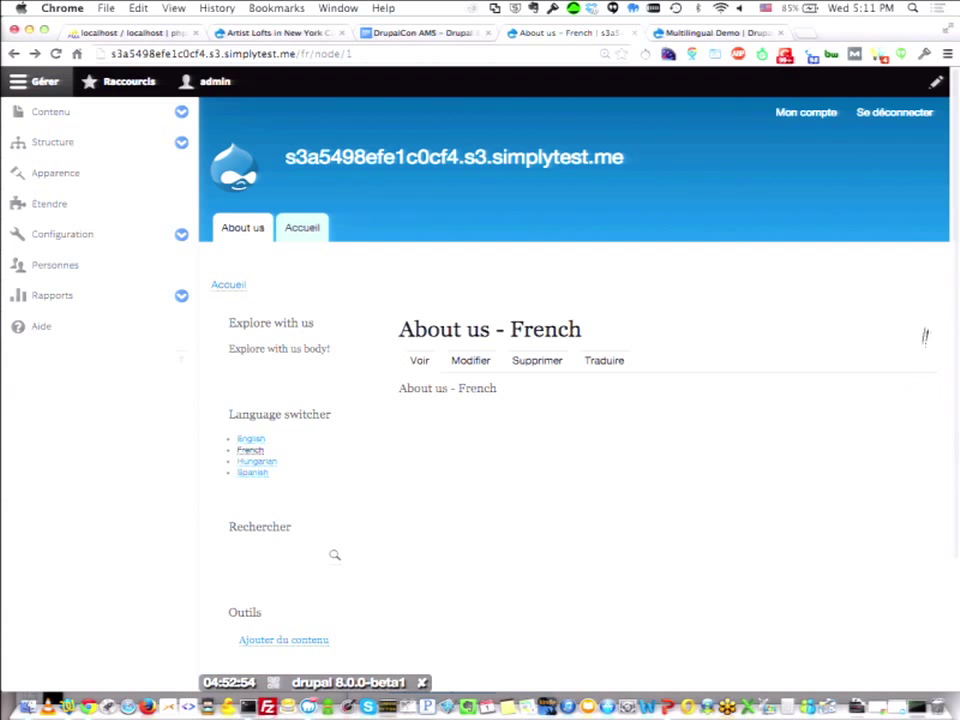
click(924, 393)
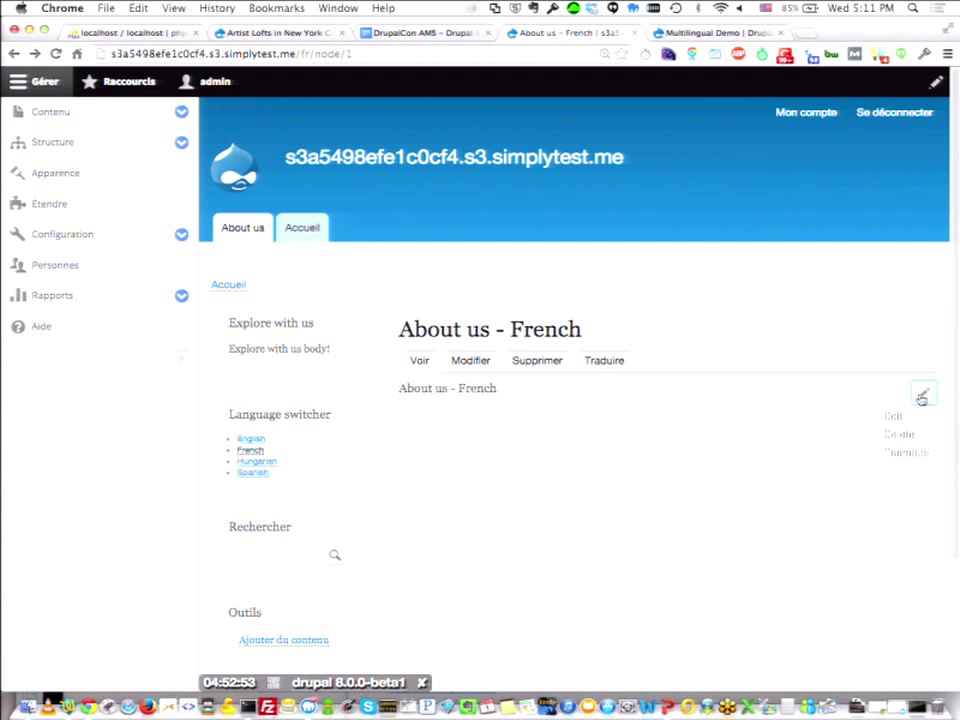
click(906, 452)
click(924, 393)
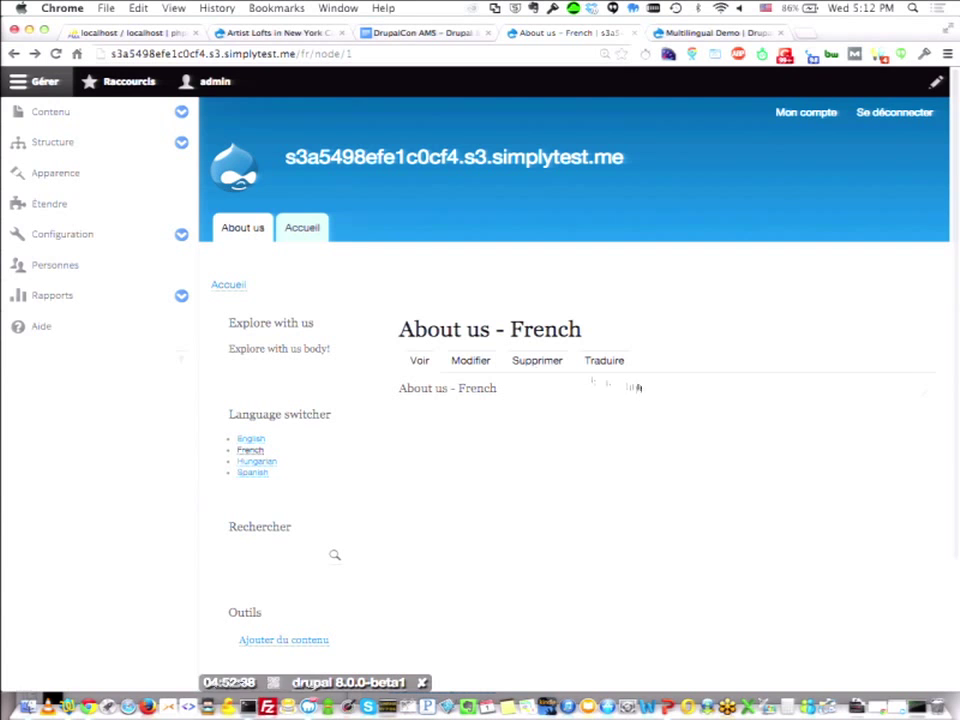
click(917, 395)
Add a Hungarian translation of the About us page with "About us - Hungarian" as title and body text, and save it.
click(610, 361)
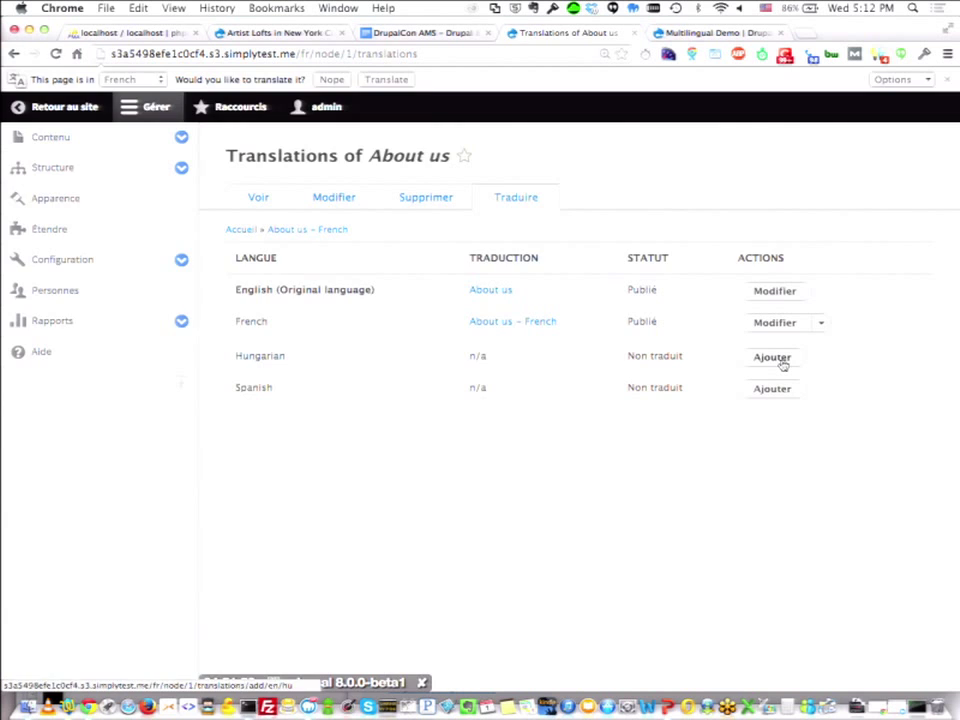
click(781, 362)
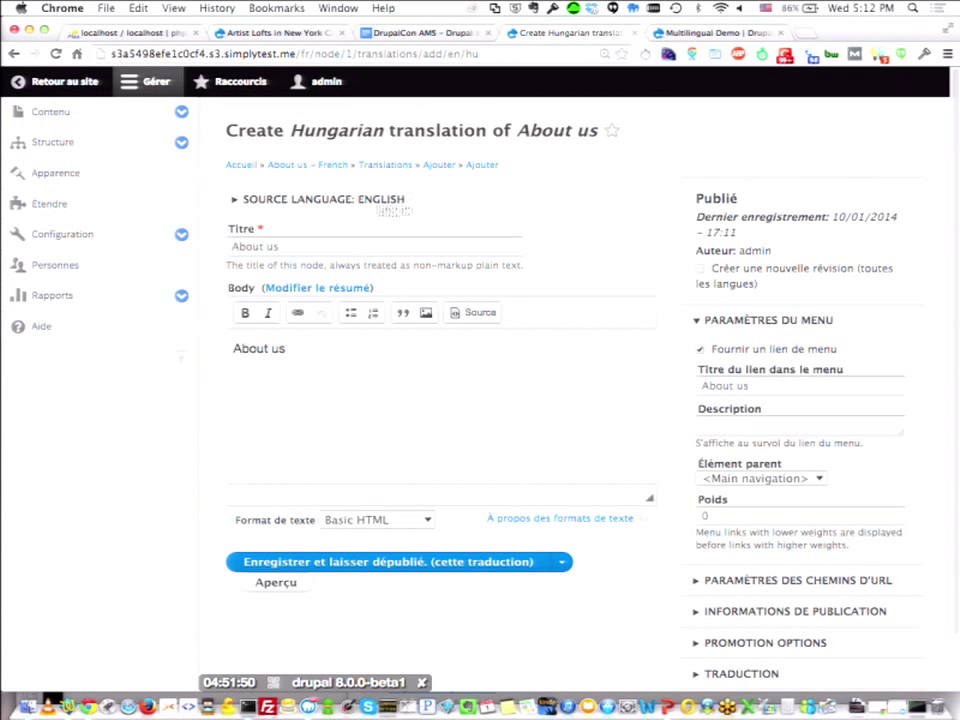
click(326, 246)
text(-)
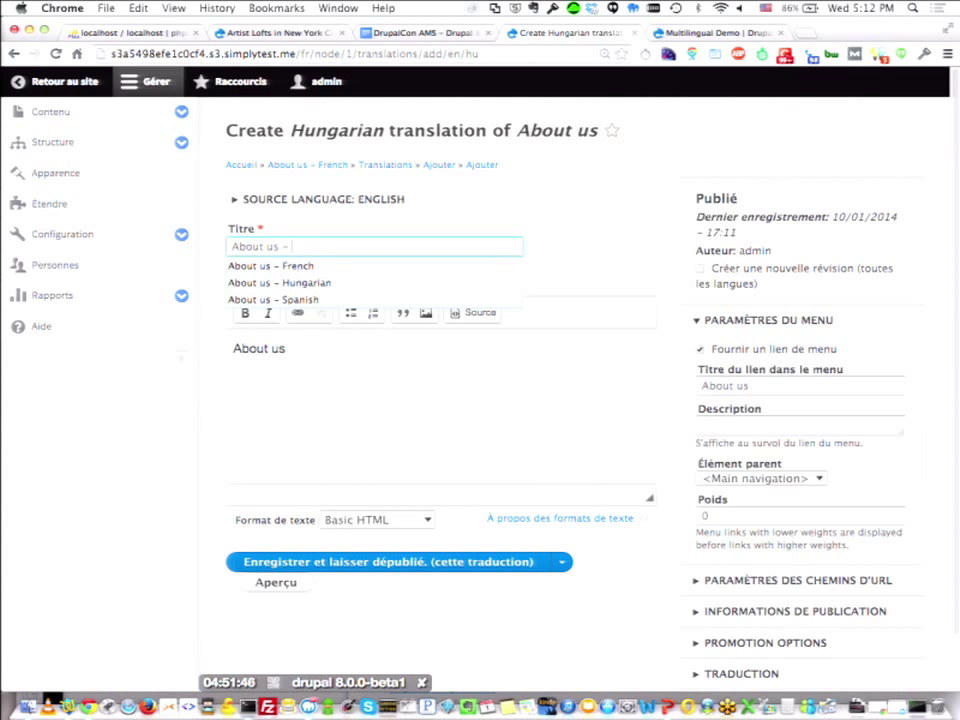
text( H)
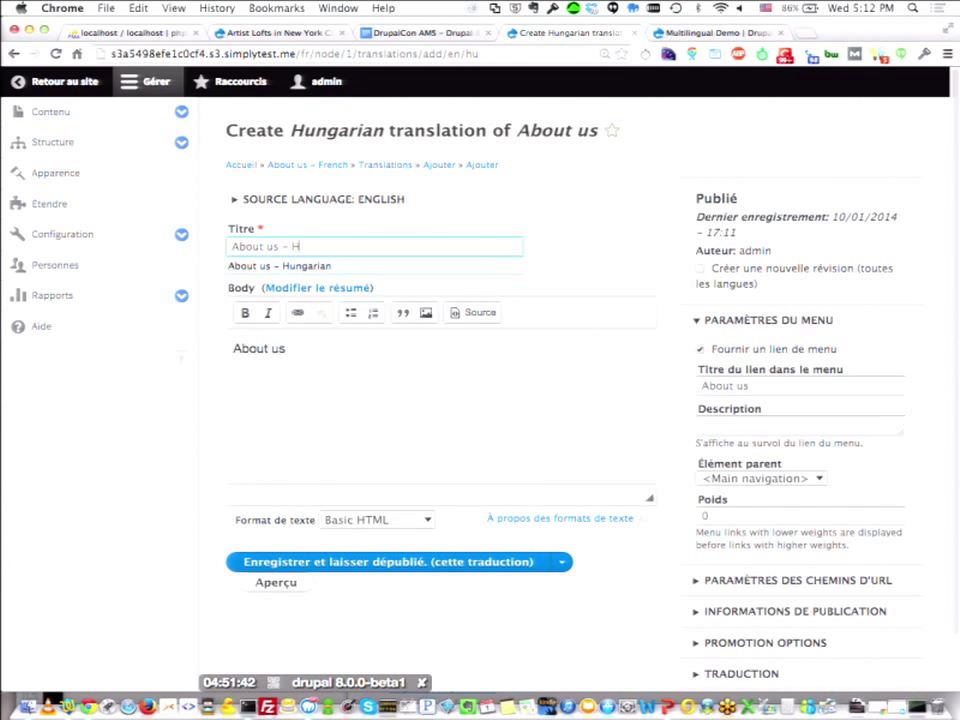
text(ungar)
text(rian)
drag(282, 246, 359, 250)
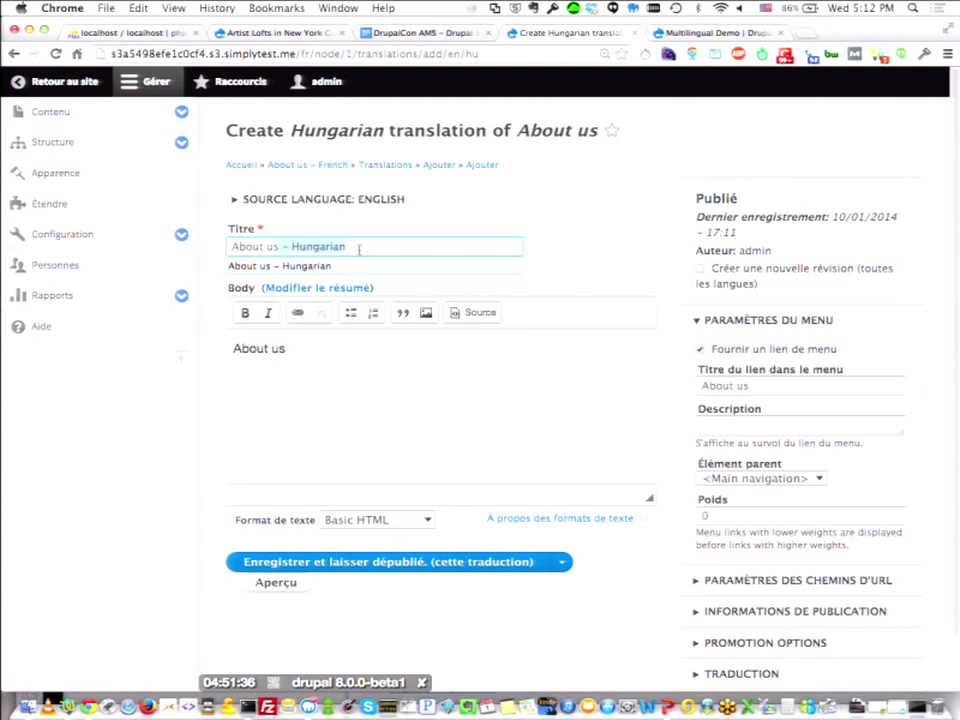
key(ctrl+c)
click(321, 347)
key(ctrl+v)
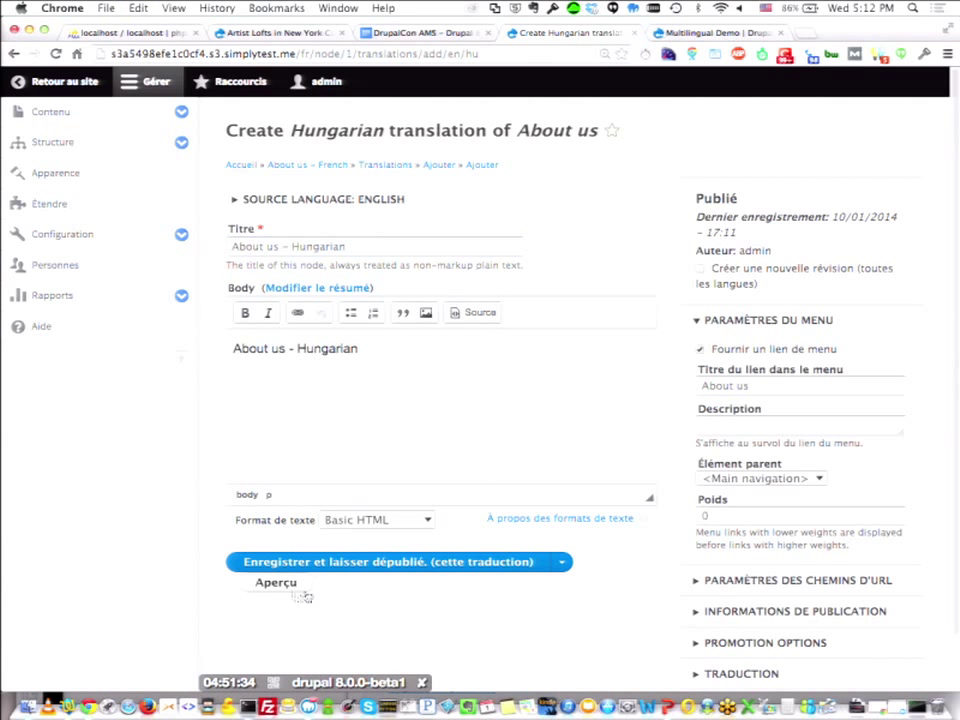
click(332, 561)
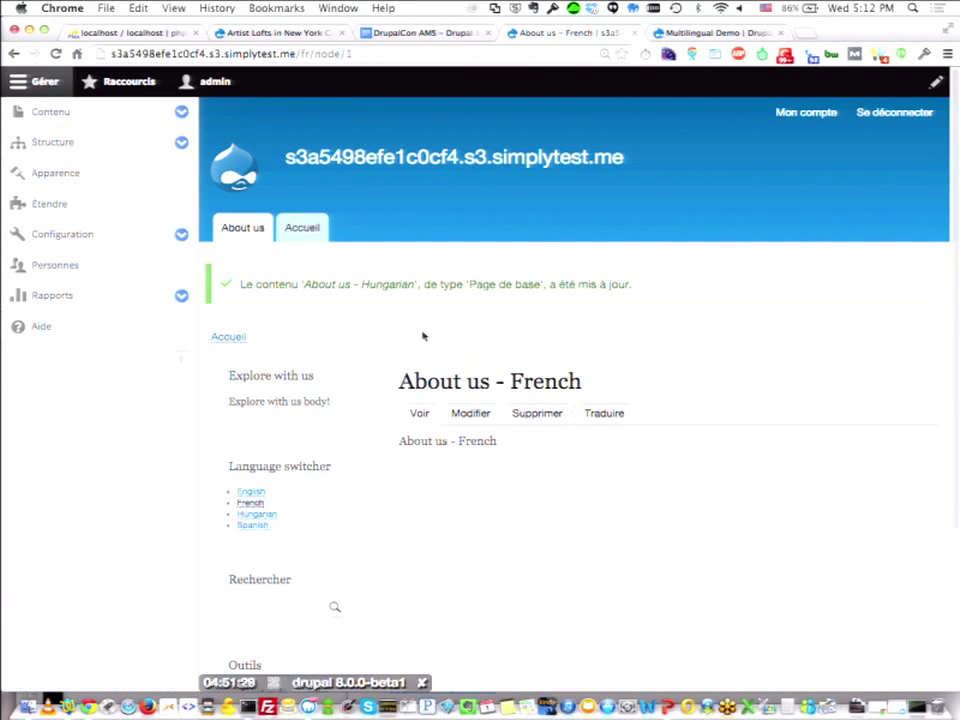
Open the About us translations overview in the English interface and switch the admin toolbar to horizontal orientation.
click(603, 414)
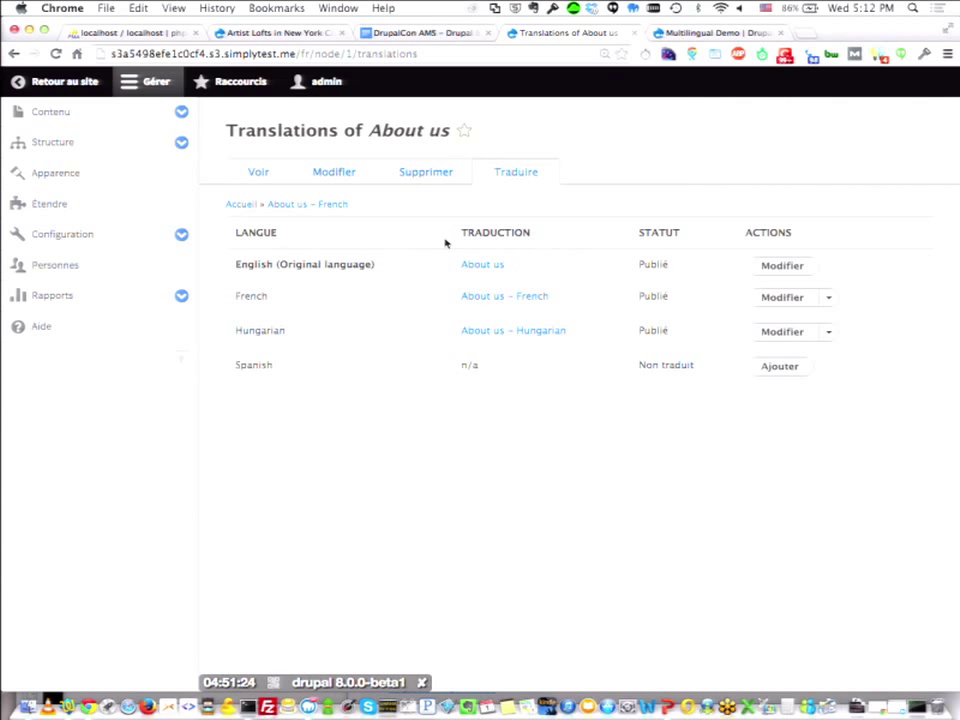
double_click(310, 53)
key(BackSpace)
key(BackSpace)
key(Return)
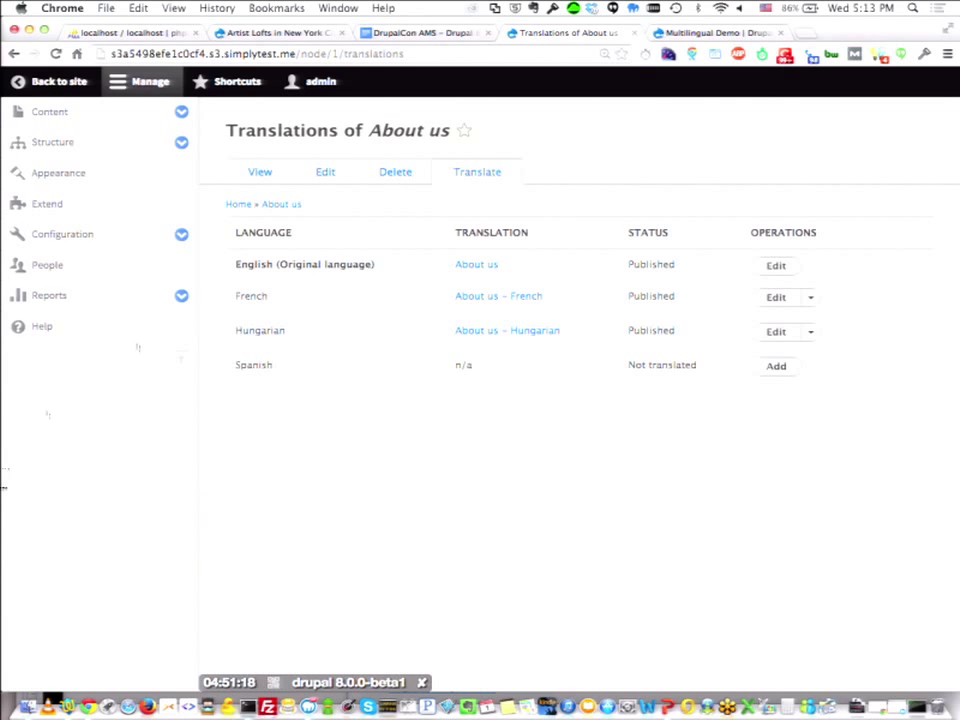
click(181, 359)
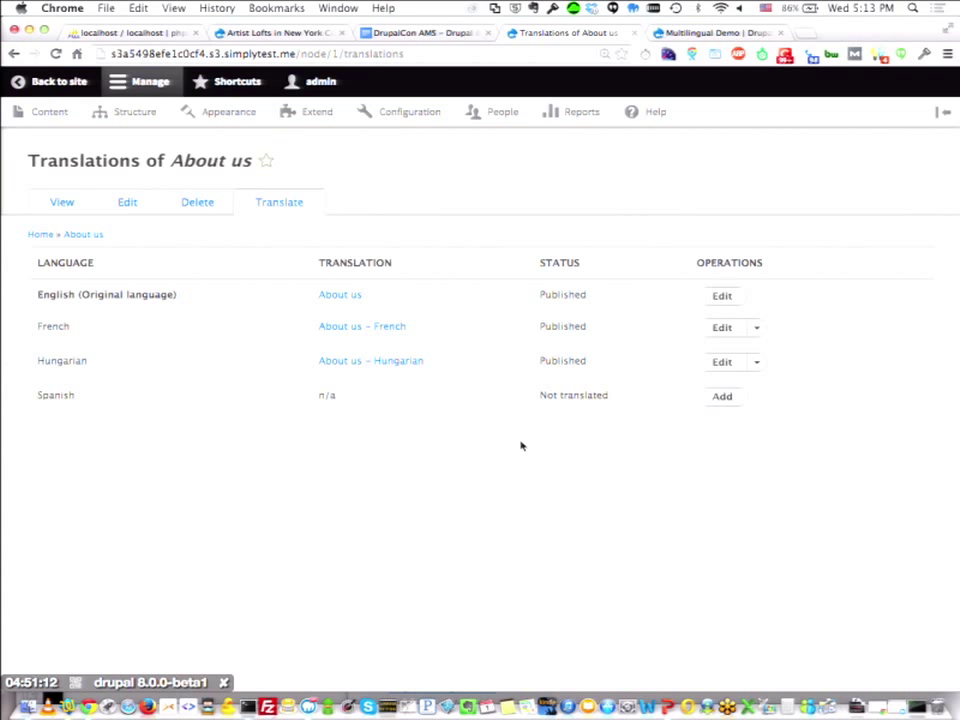
Start a Spanish translation of the About us page with the title "About us - Spanish" and the body text "About us- Spanish".
click(756, 365)
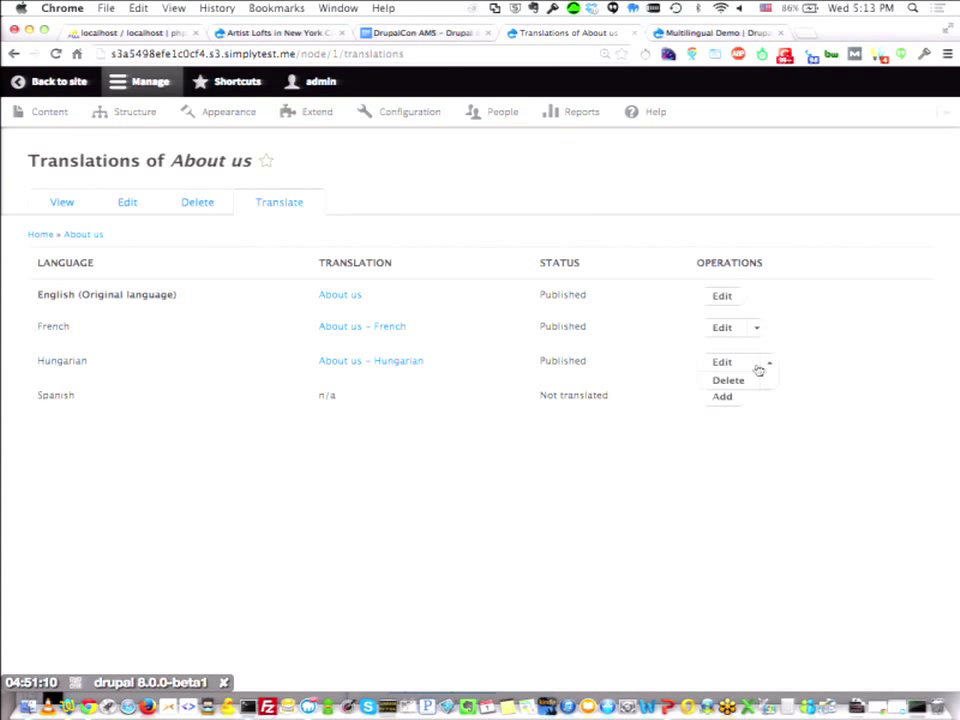
click(719, 400)
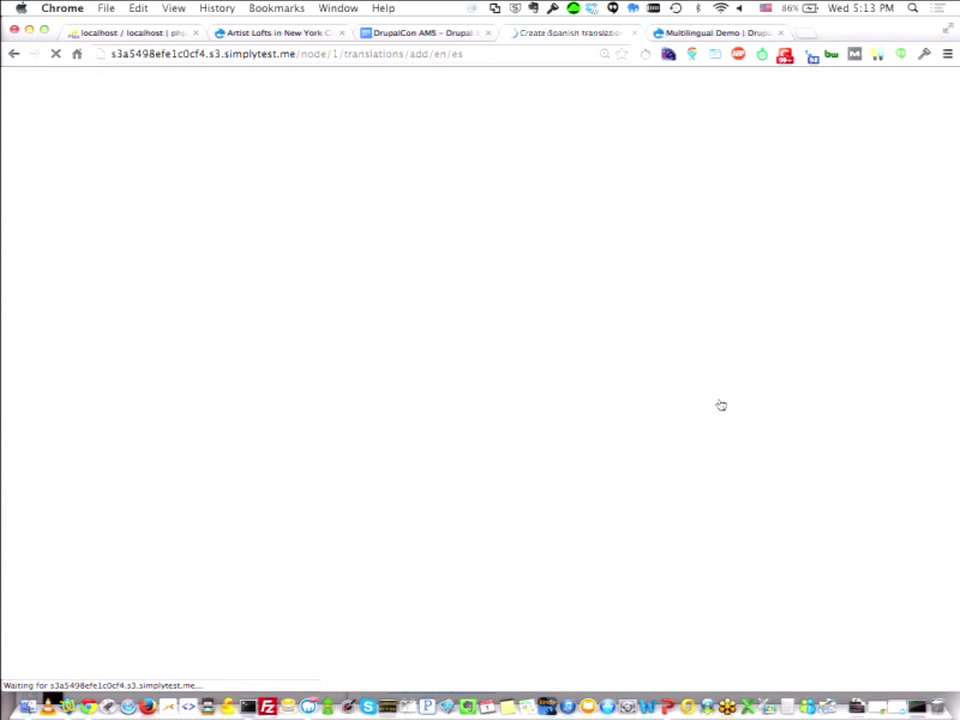
click(192, 273)
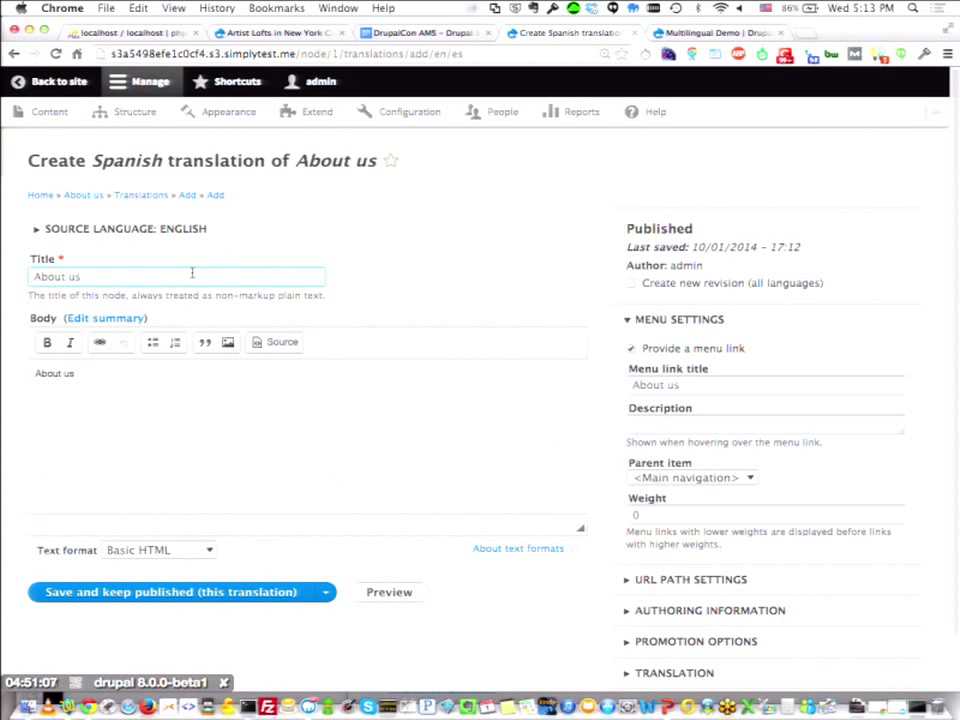
text(-)
key(Down)
key(Down)
key(Down)
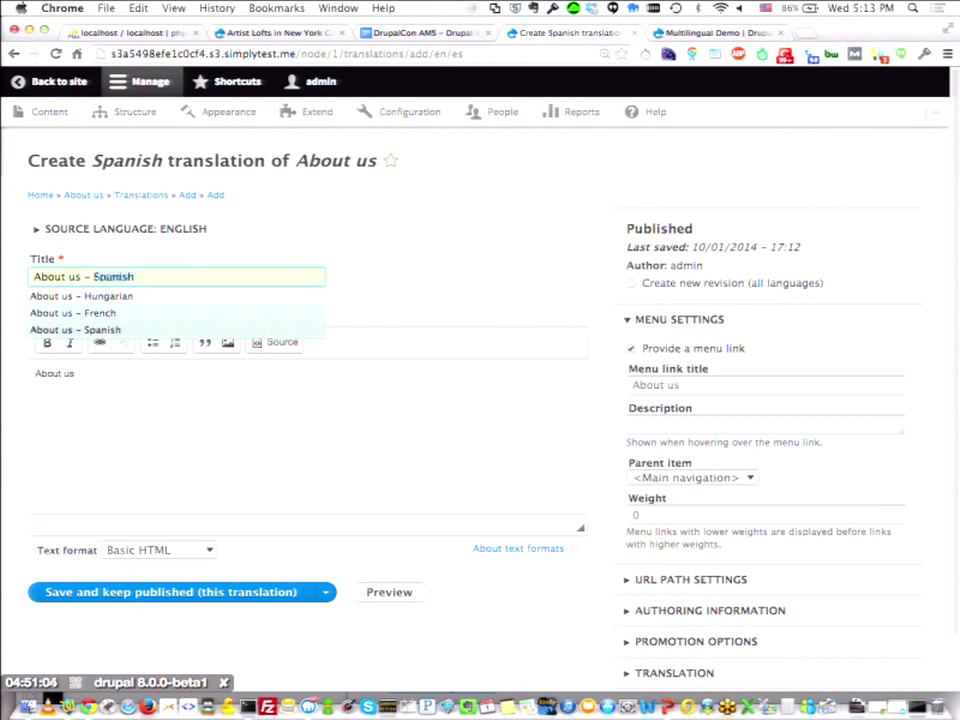
key(Return)
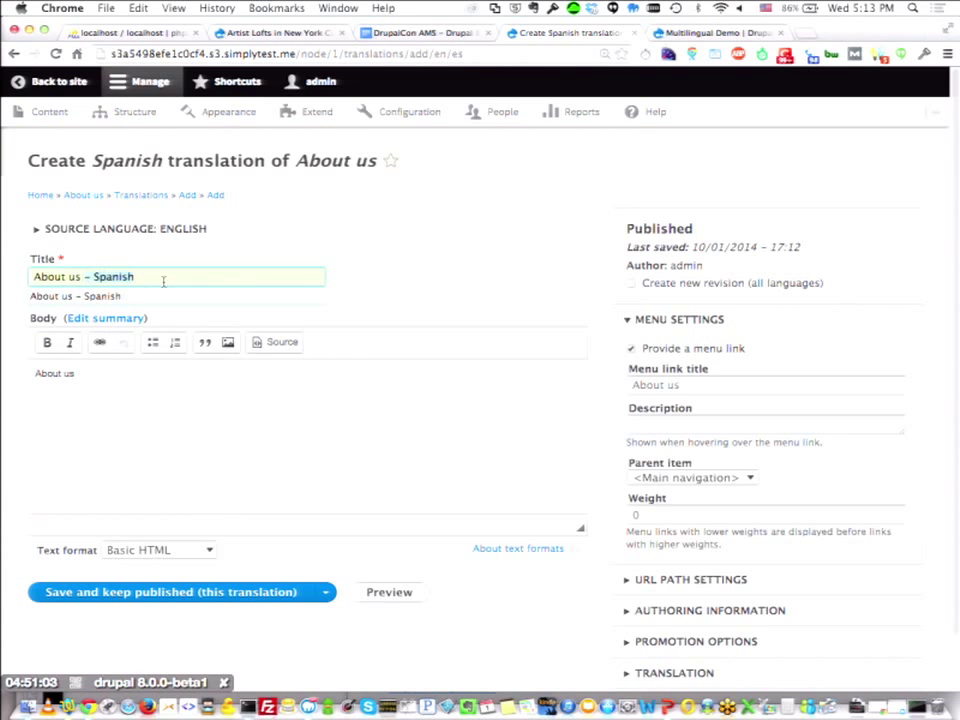
click(116, 386)
text(- Spanish)
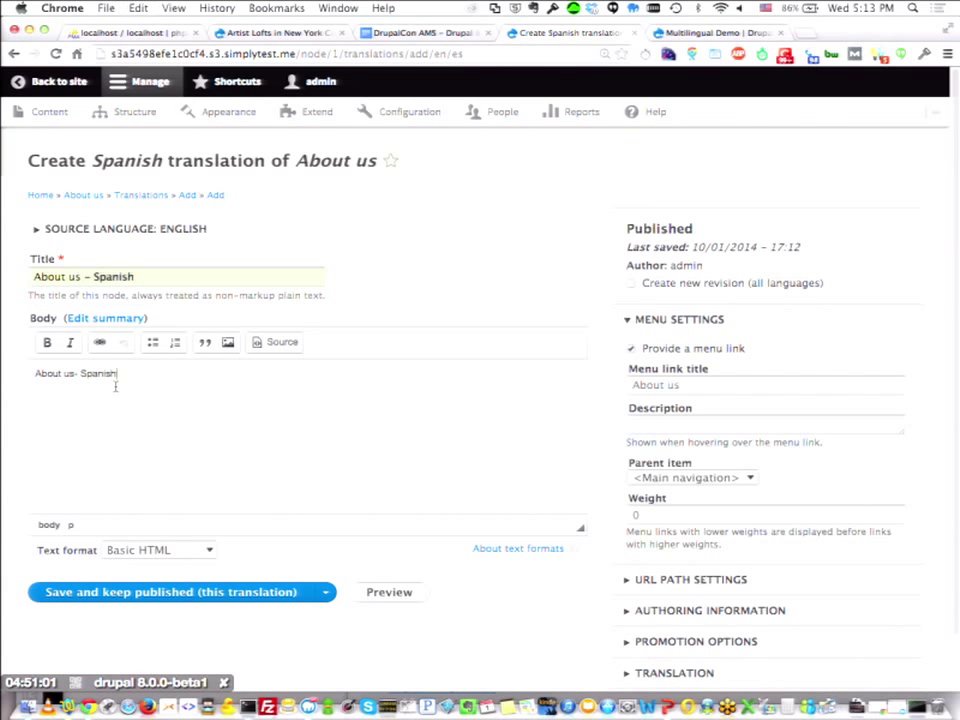
Save the Spanish translation of the About us page and open its French translation for editing from the translations overview.
click(174, 593)
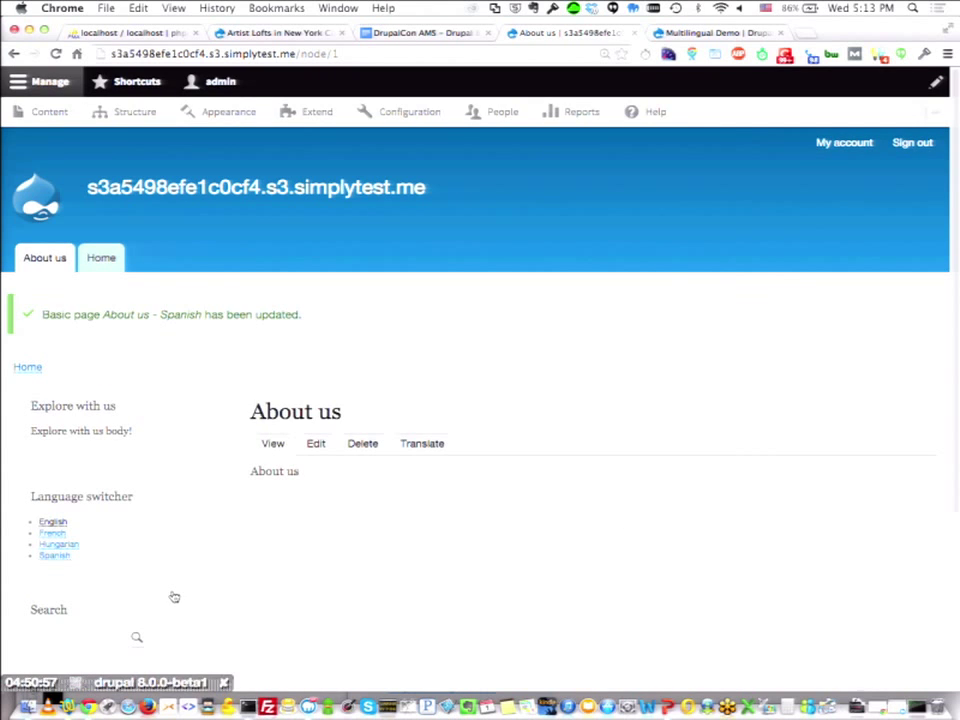
click(430, 444)
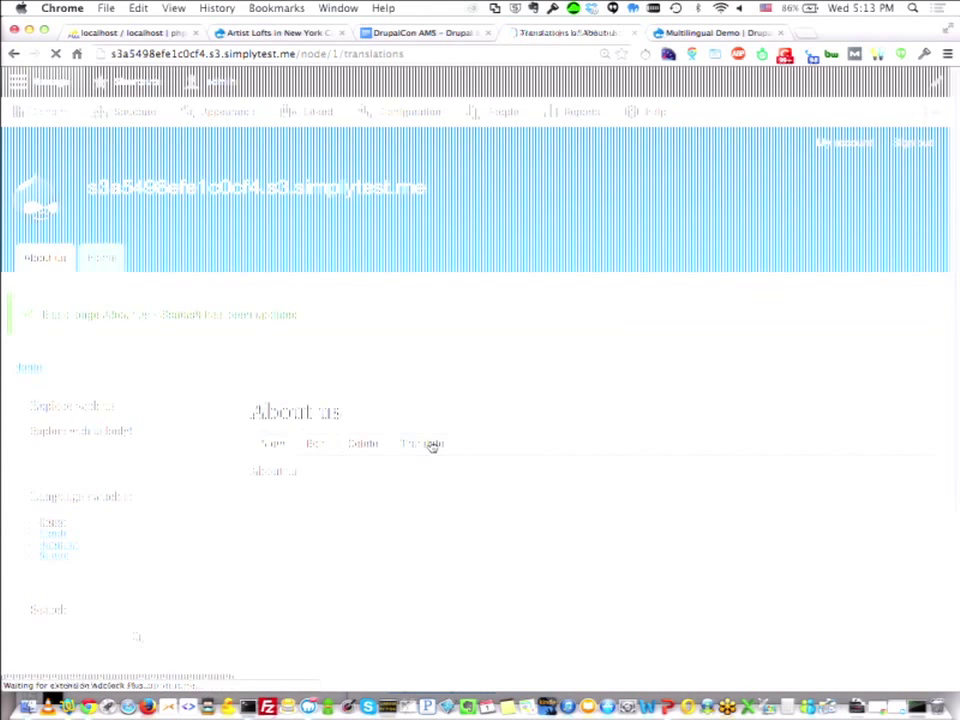
click(711, 327)
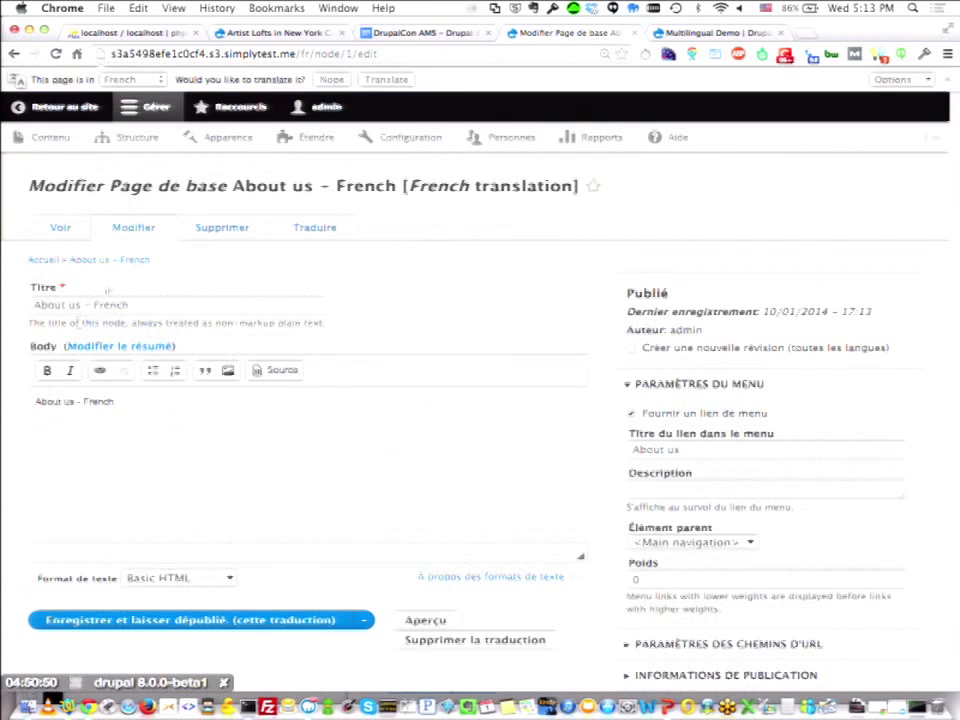
scroll(131, 422, down, 1)
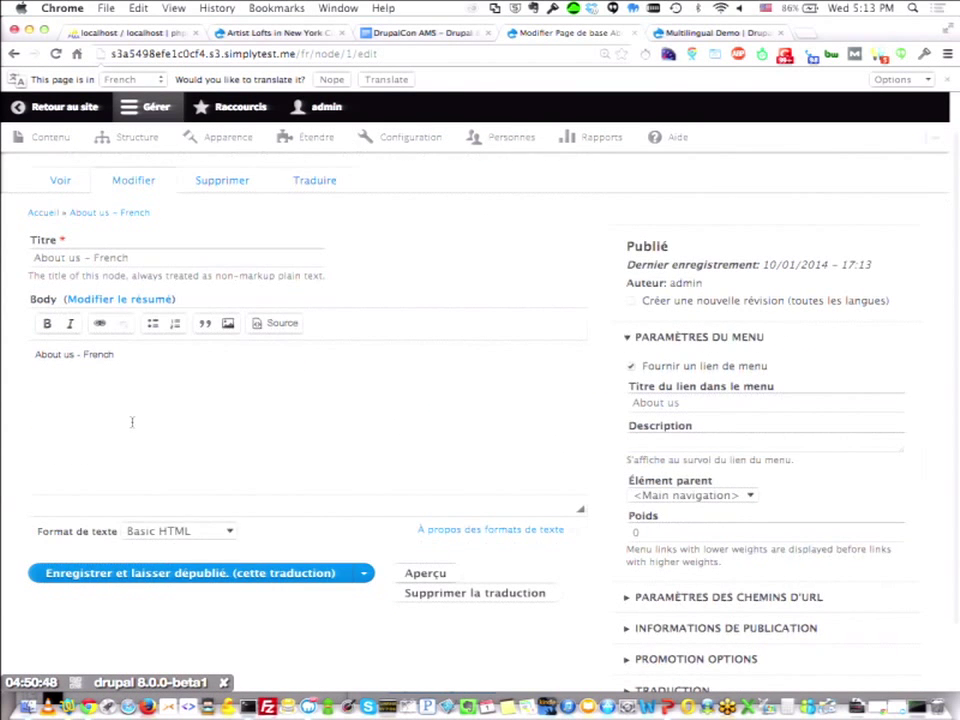
right_click(135, 420)
click(380, 229)
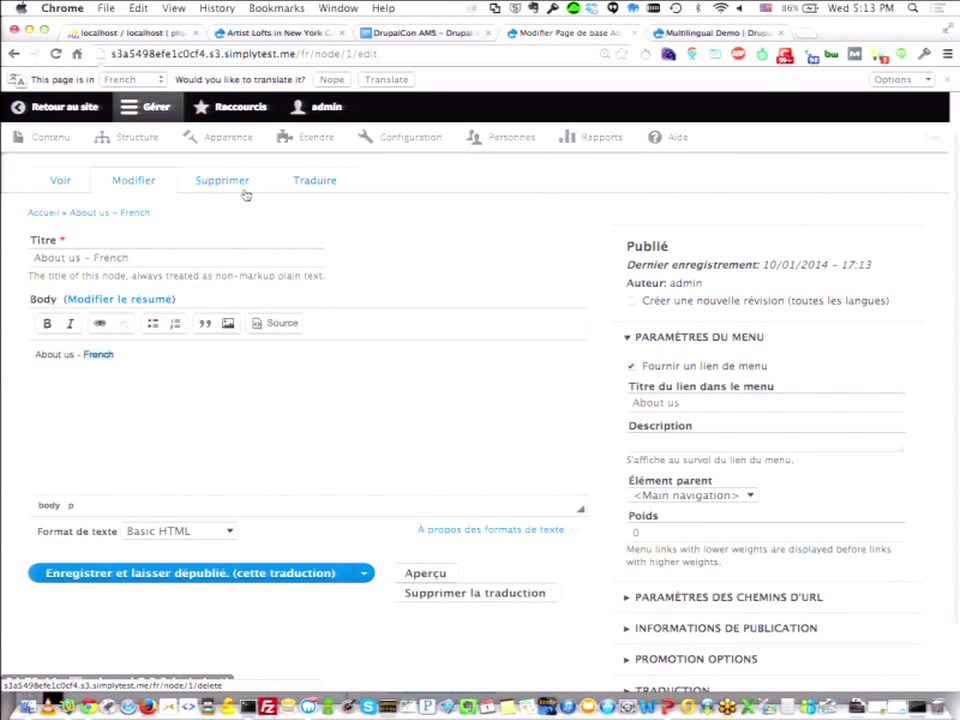
click(360, 210)
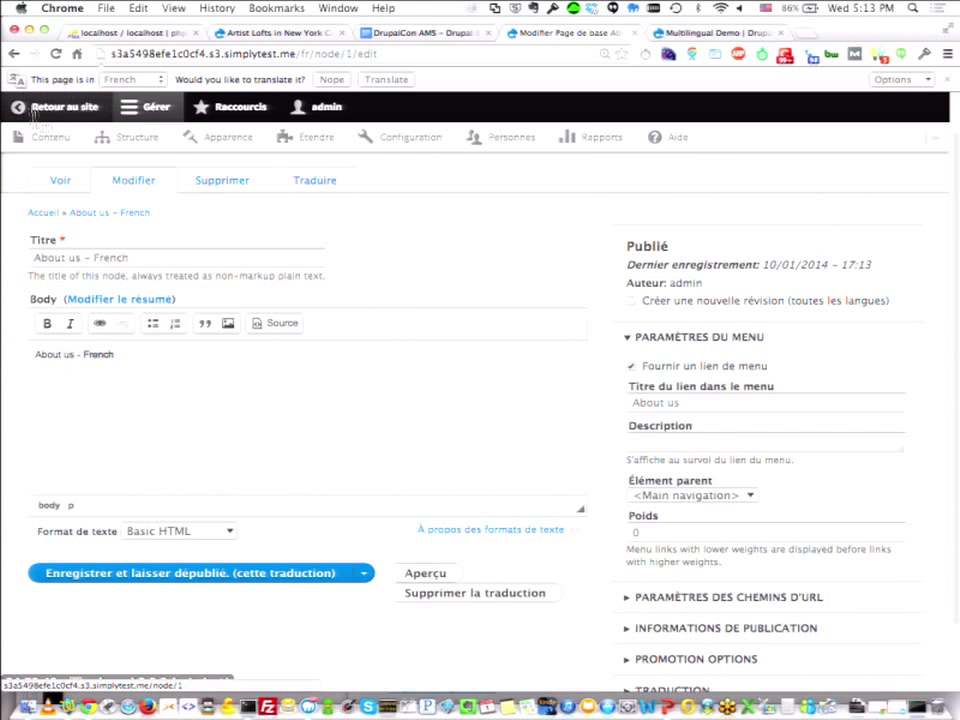
Load the English version of the About us edit form and go to the site's content overview.
click(301, 53)
key(BackSpace)
key(Return)
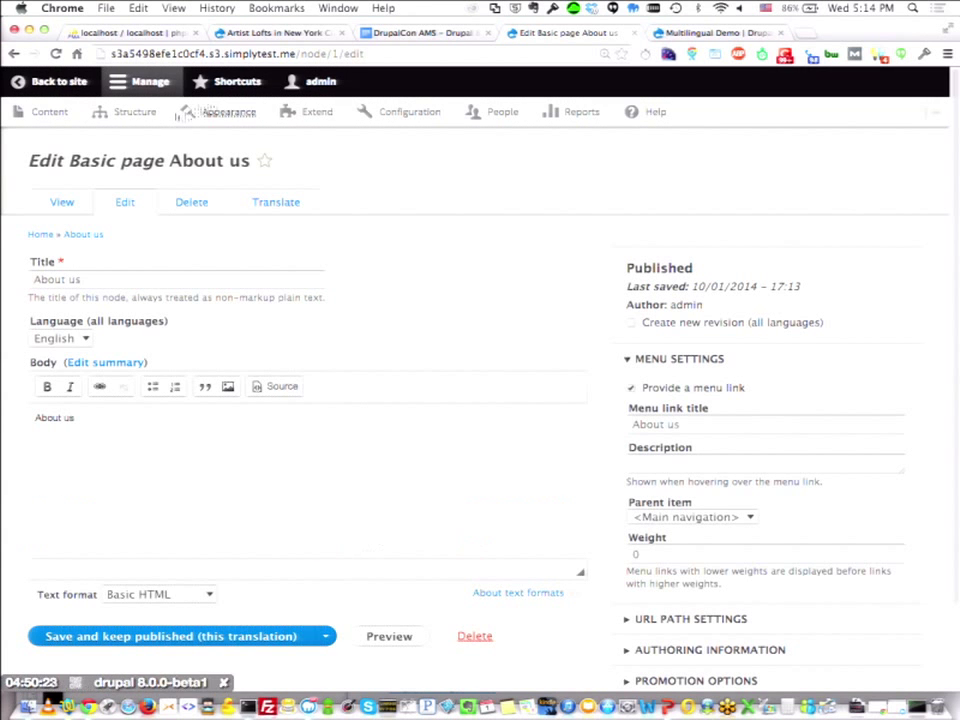
click(61, 114)
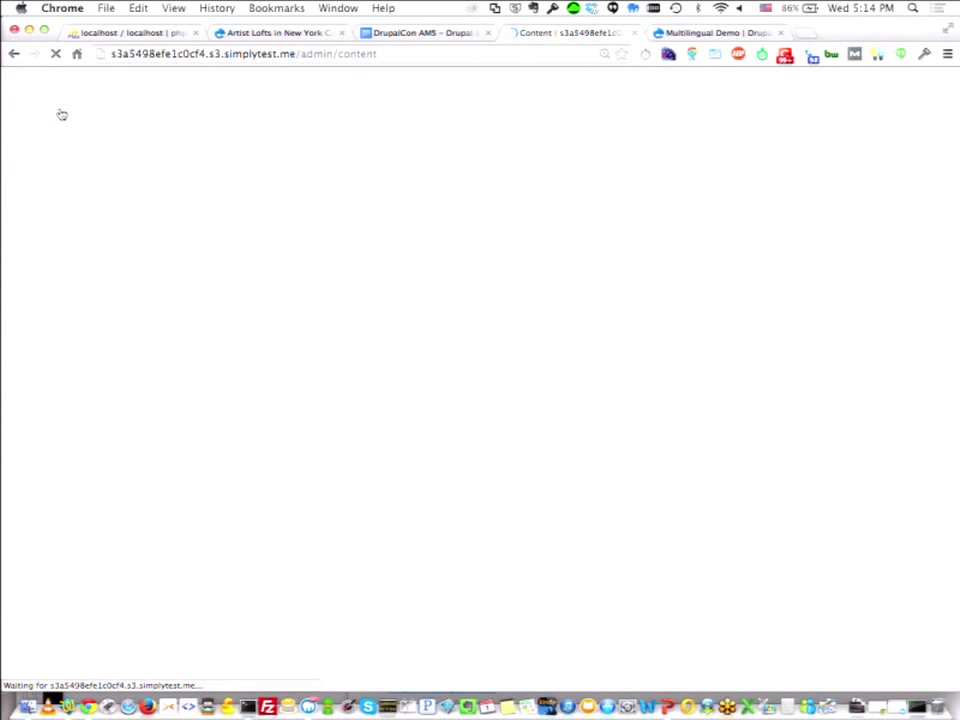
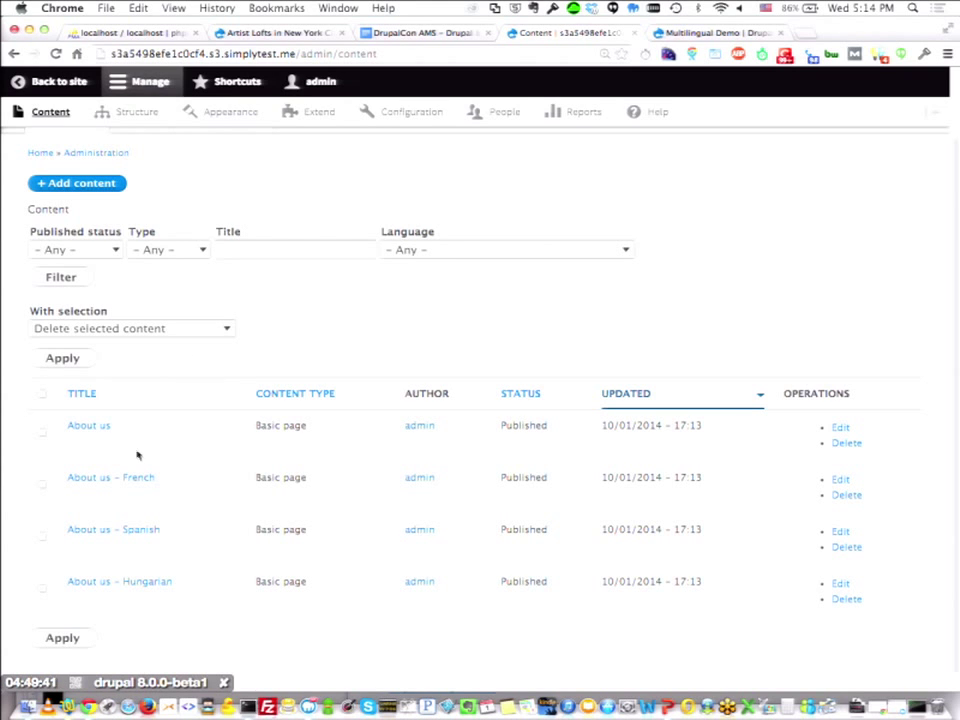
Start a new Product content item with the title "Product 1".
click(80, 184)
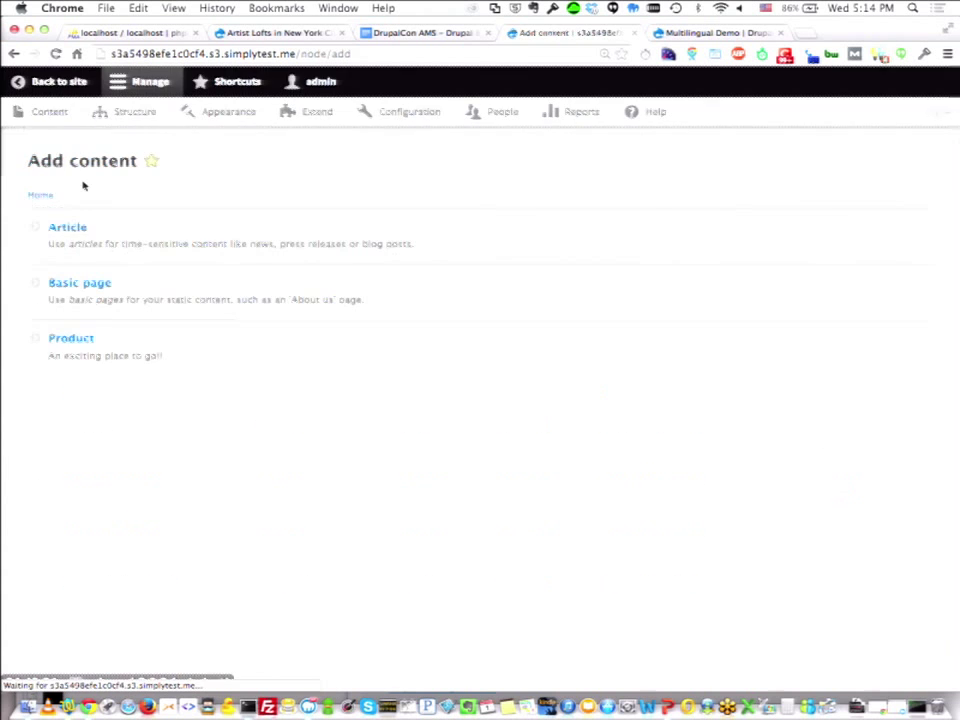
click(82, 345)
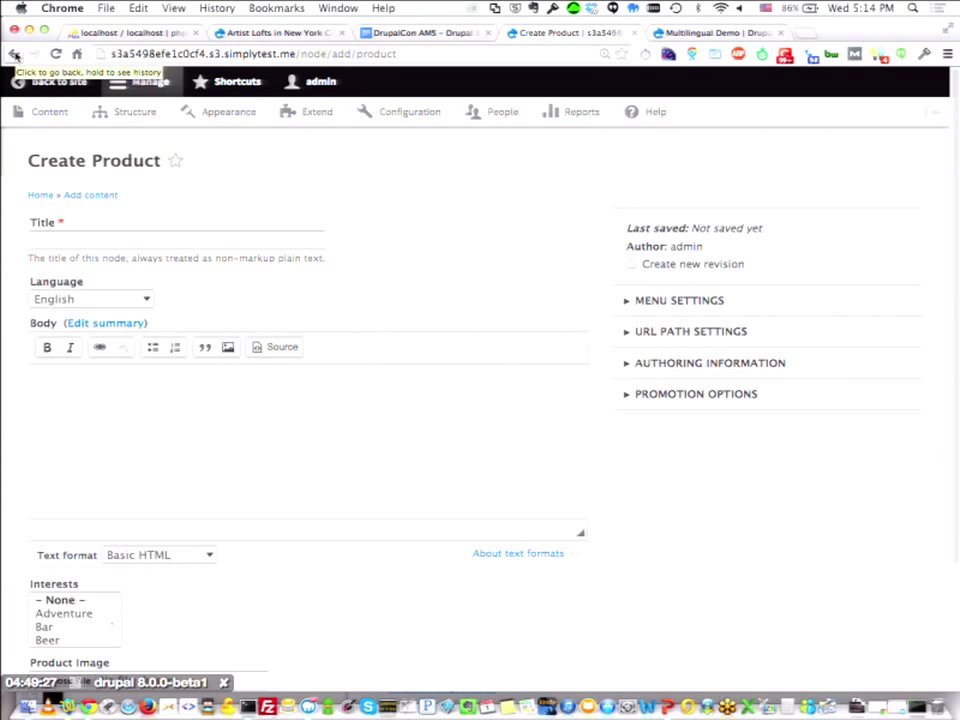
click(78, 240)
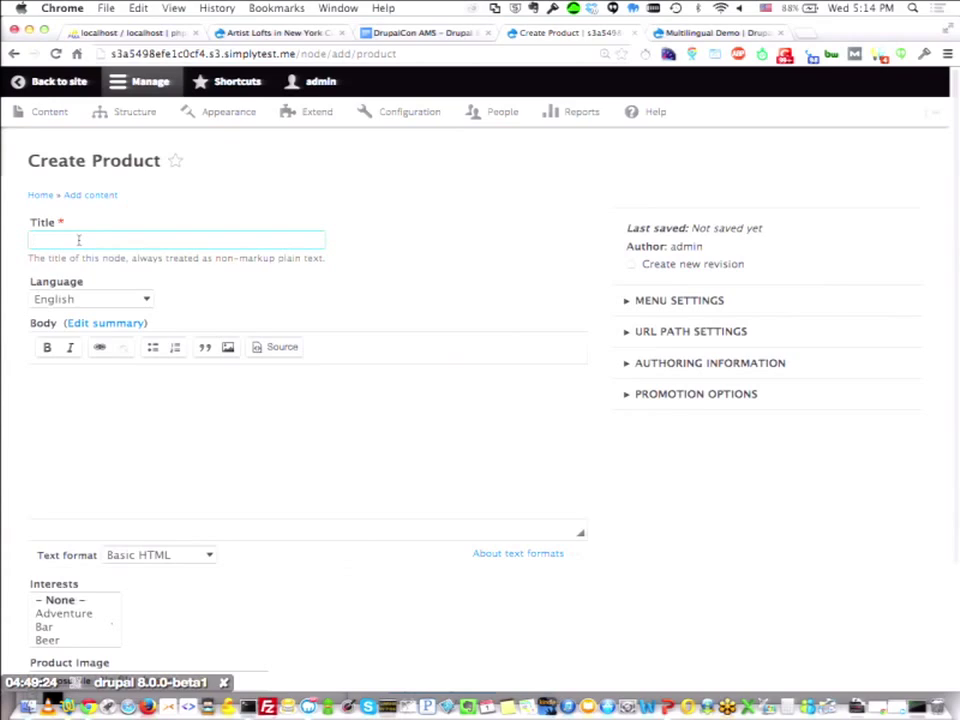
text(Product )
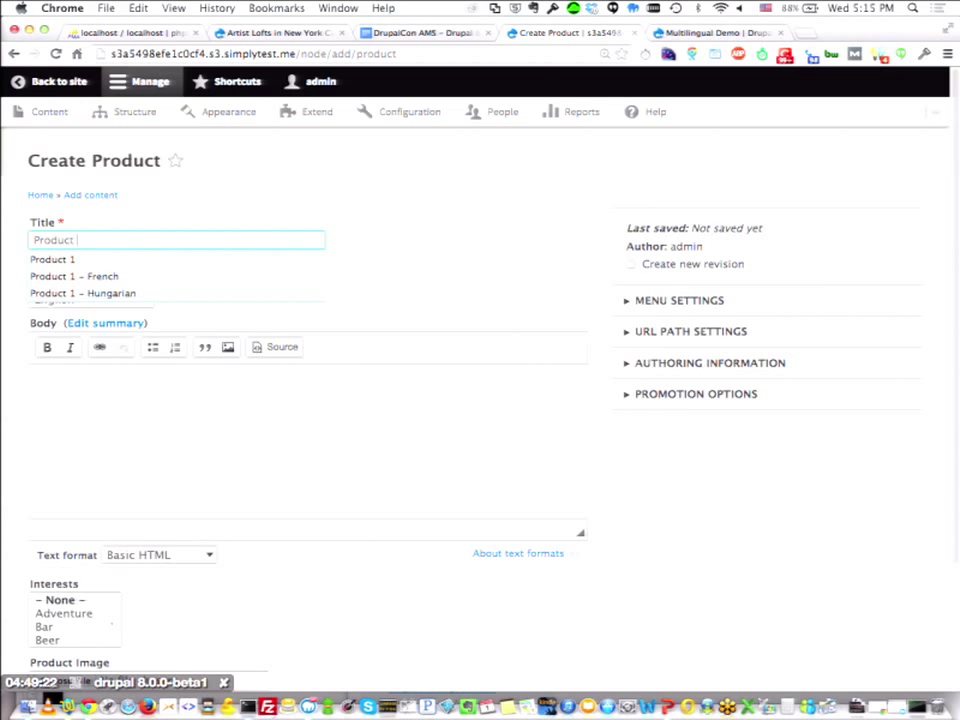
text(1)
key(Escape)
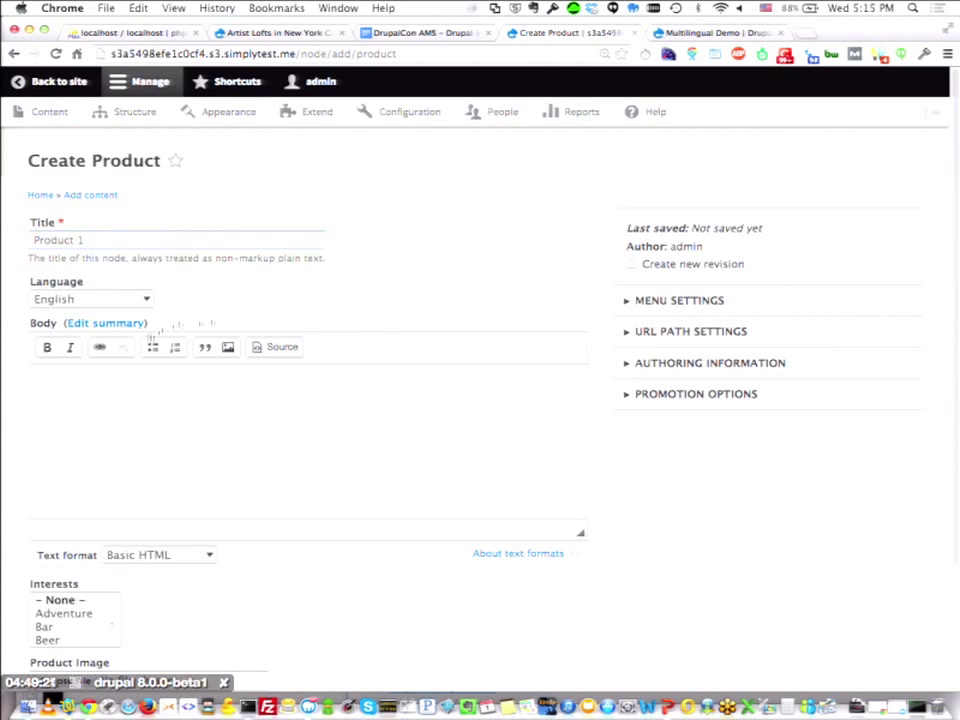
Enter "Product 1" as the product's body text and select Adventure and Bar as its interests.
scroll(153, 427, down, 1)
scroll(153, 427, down, 2)
click(143, 357)
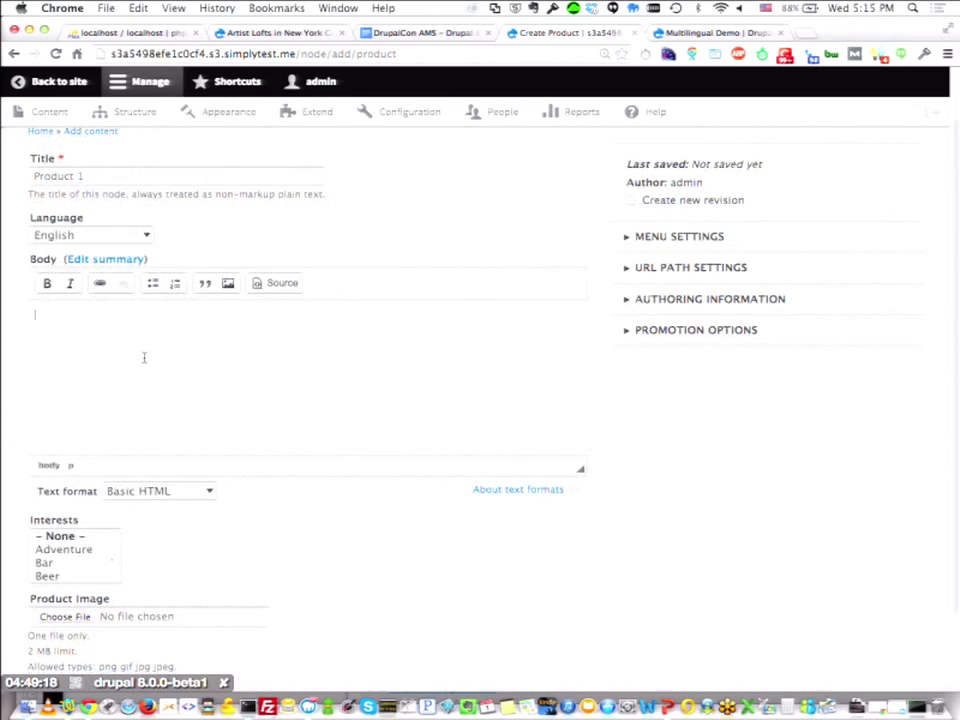
scroll(143, 357, down, 3)
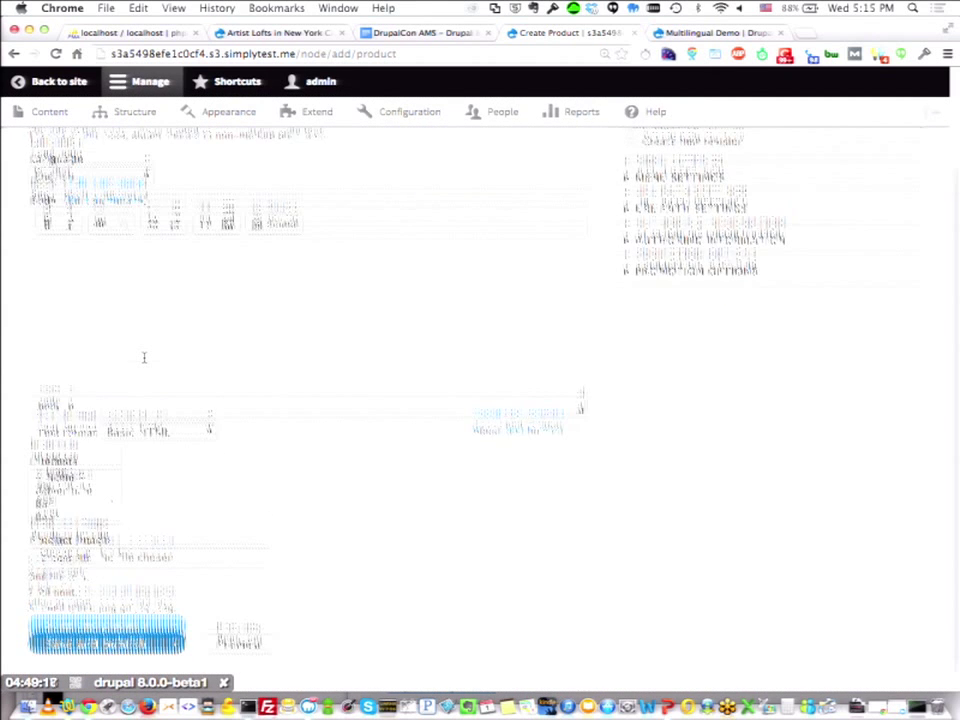
text(Product 1)
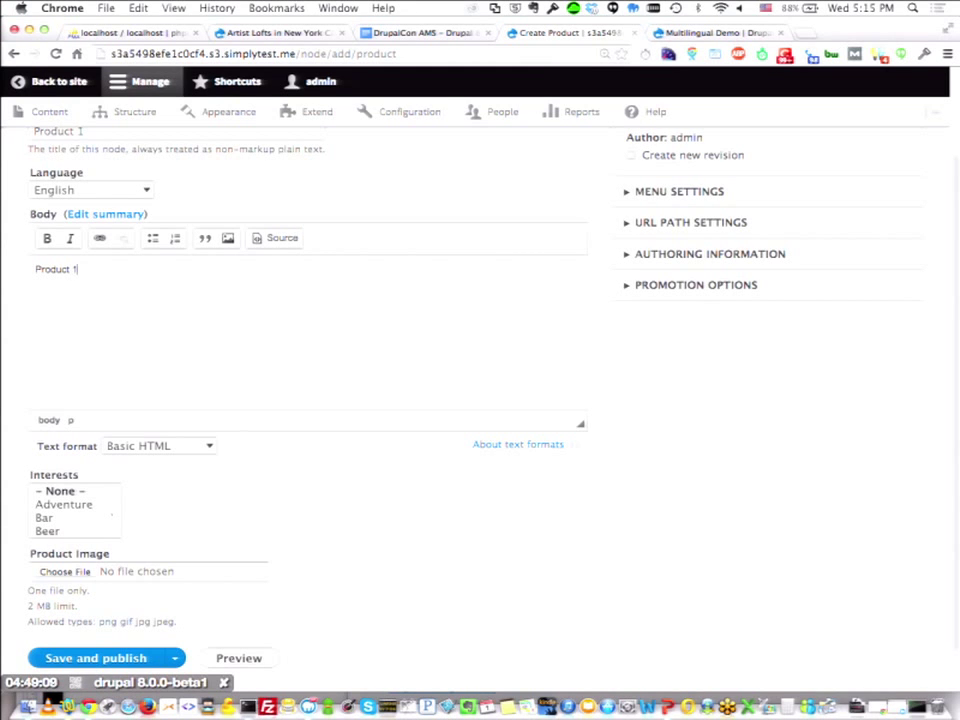
click(86, 507)
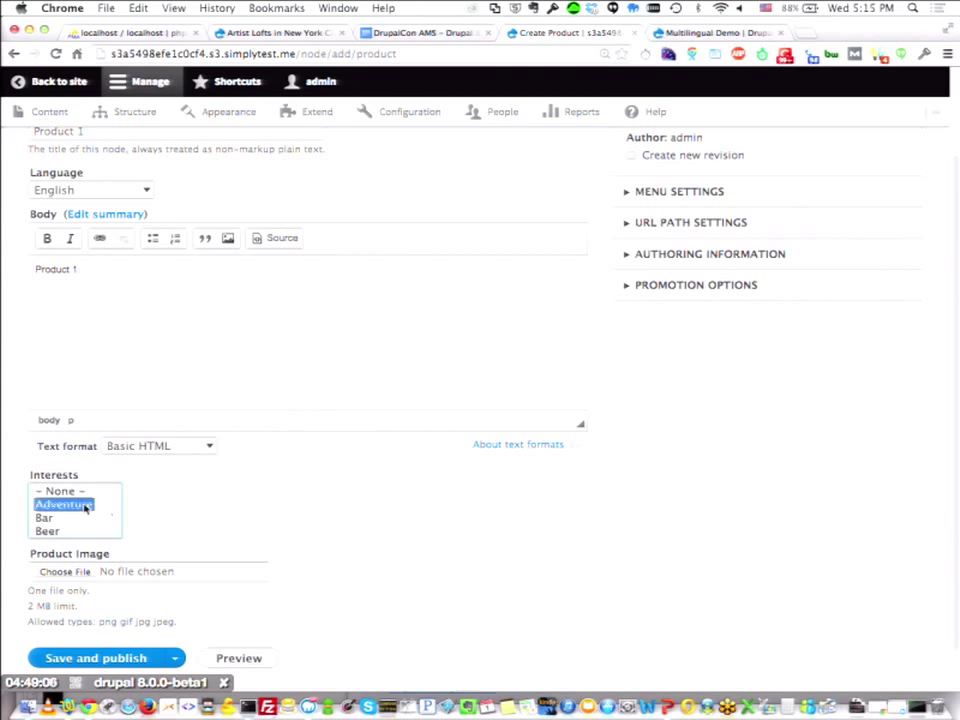
super+click(44, 518)
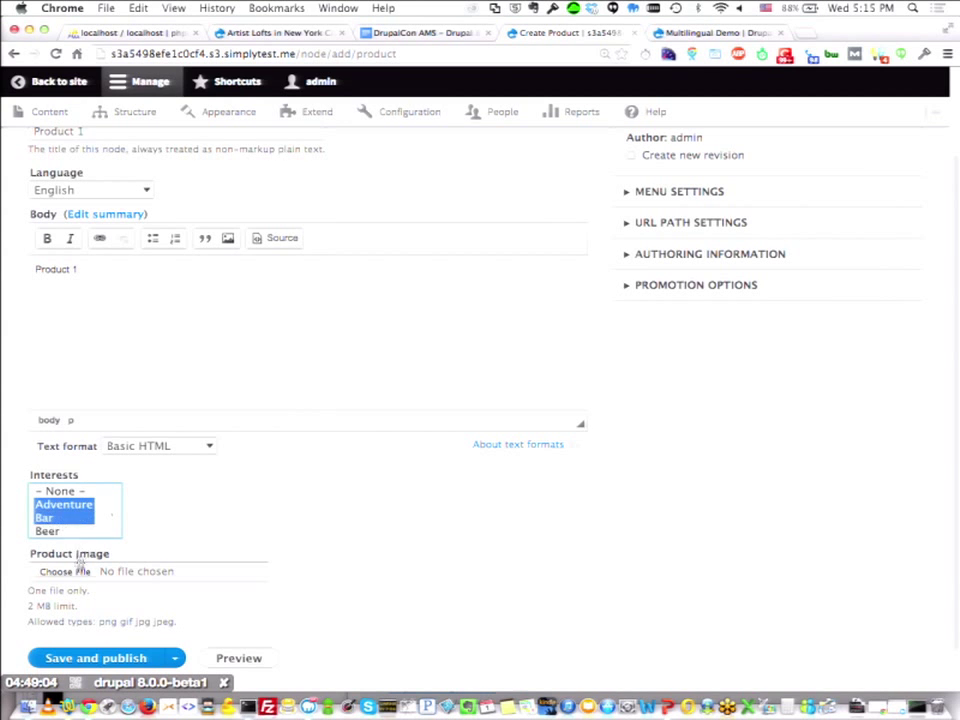
Upload druplicon.large_.png from the DrupalCon folder as the product image.
click(80, 574)
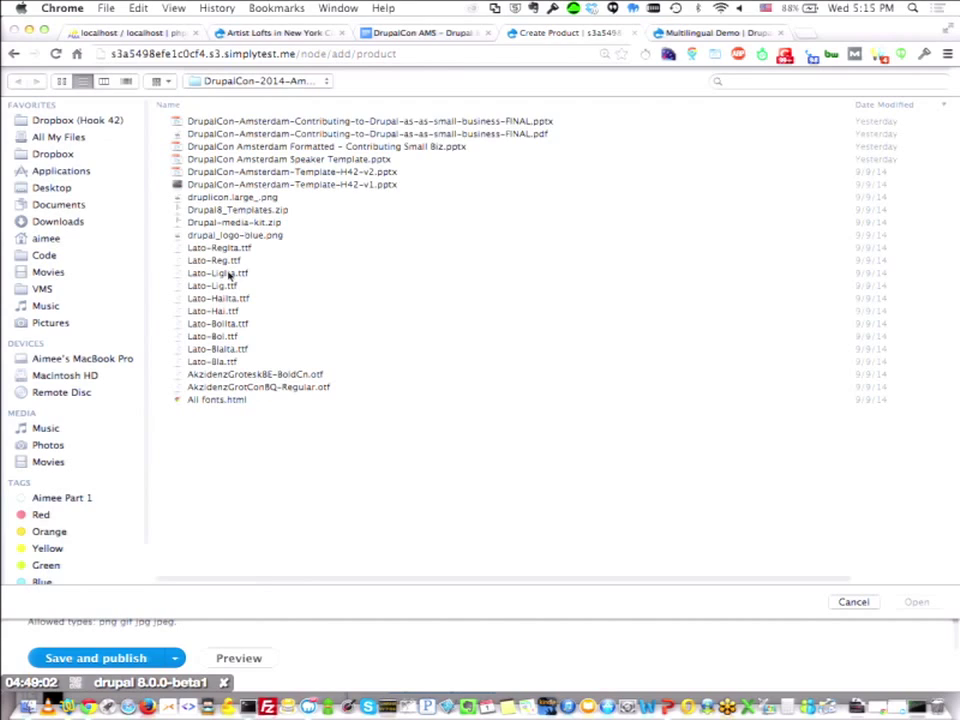
click(245, 186)
click(249, 199)
click(916, 602)
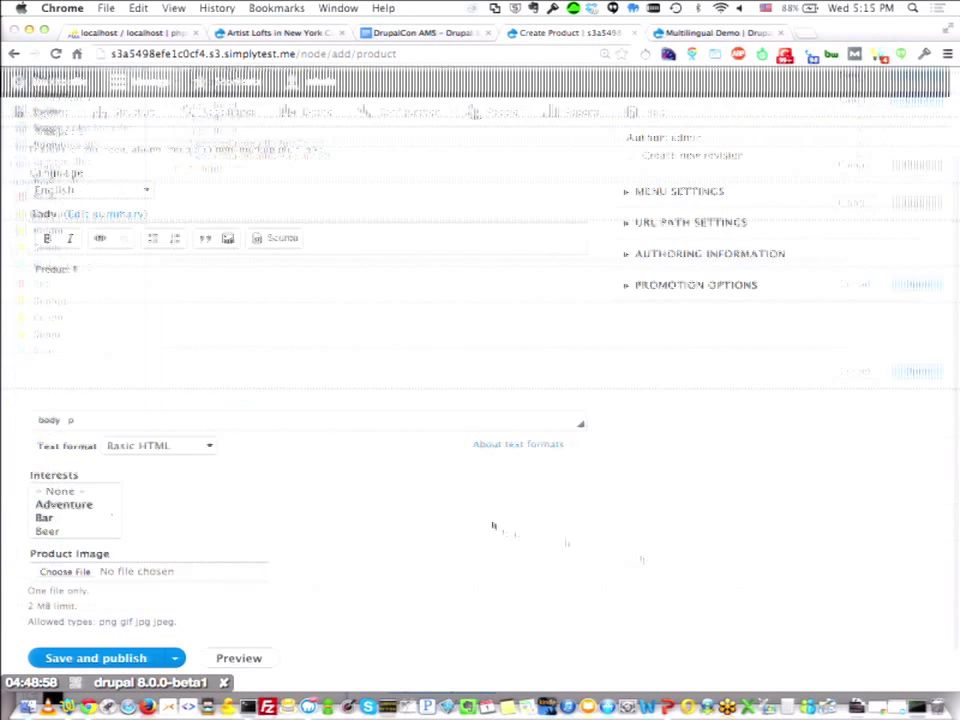
Set the image's alternate text to "Product 1 - Alt Text" and its title to "Product 2 - Alt Text", and save and publish the product.
scroll(255, 500, down, 3)
click(125, 446)
text(Pro)
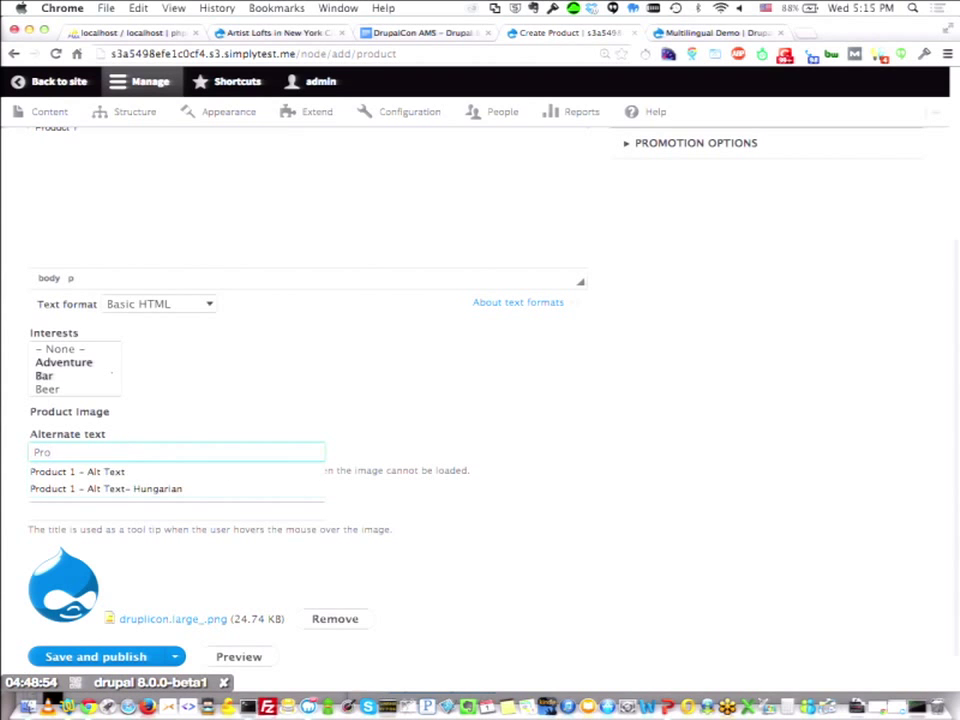
key(Down)
key(Return)
key(Tab)
text(Pr)
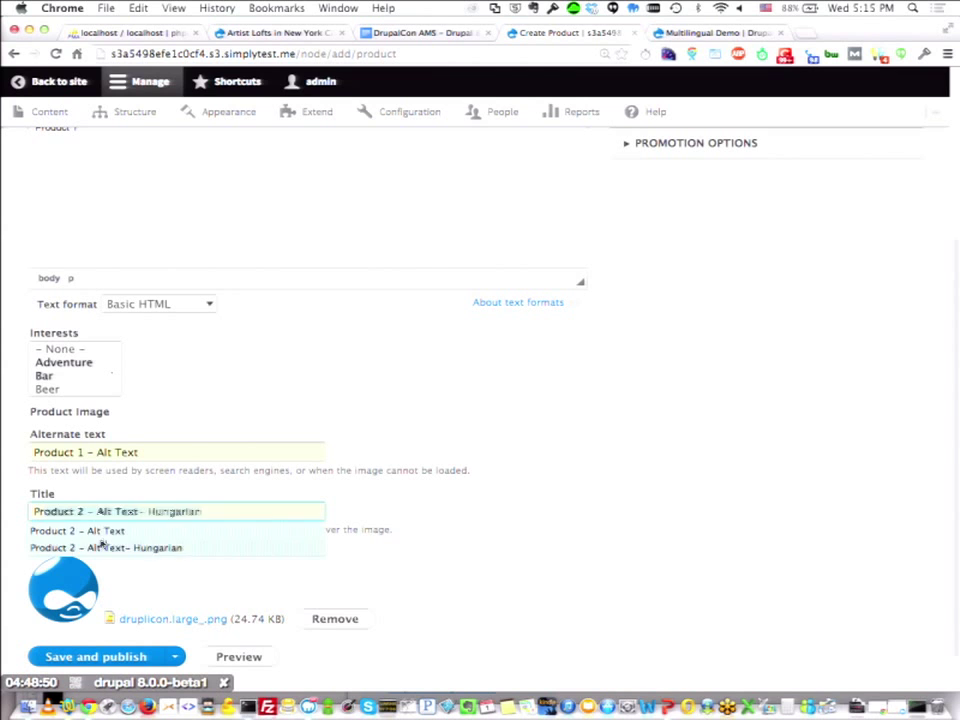
click(90, 531)
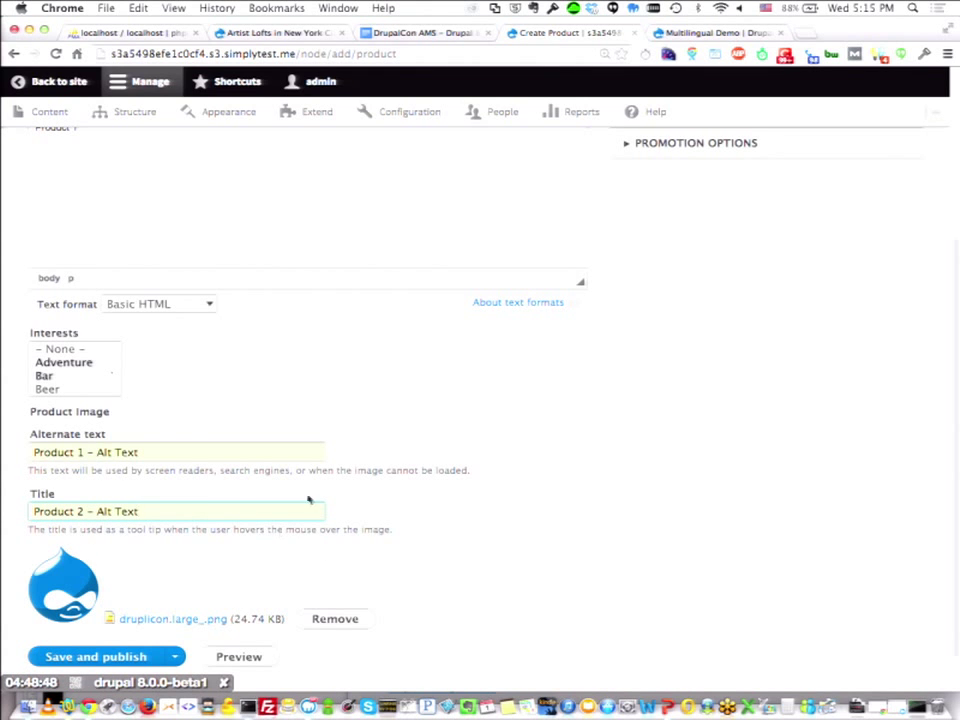
scroll(306, 496, down, 1)
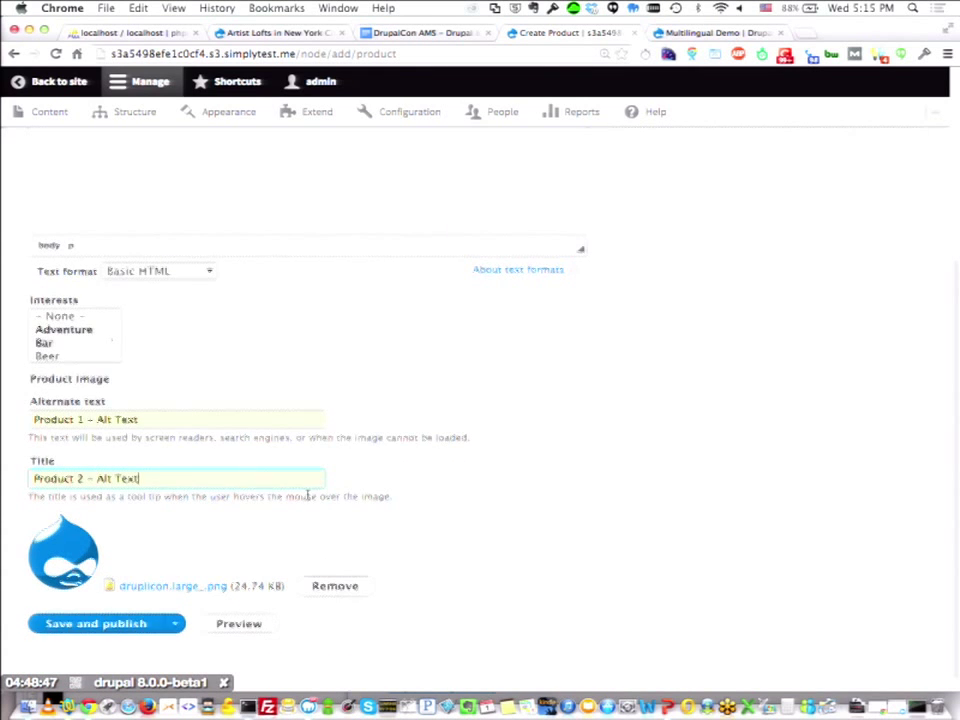
click(106, 624)
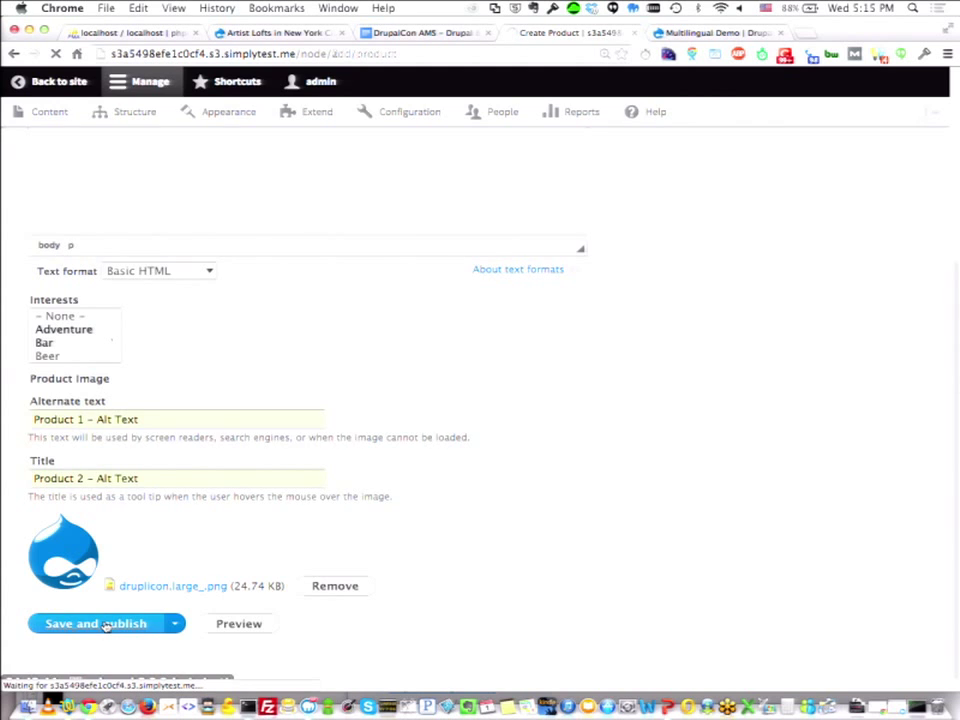
Start a French translation of Product 1 with "Product 1 - French" as title and body text.
scroll(106, 627, down, 5)
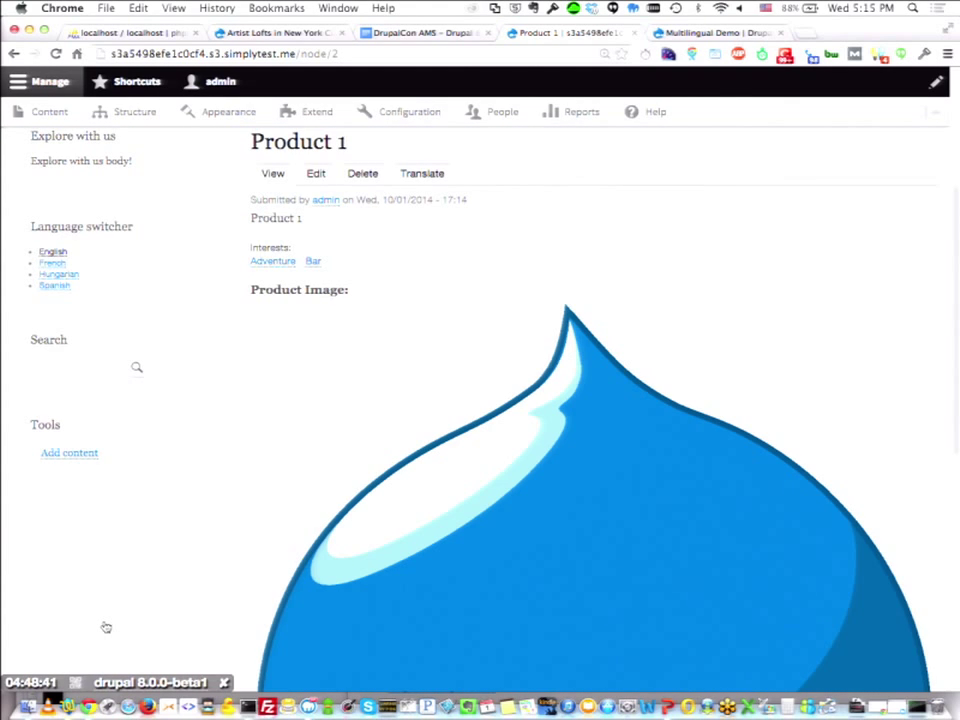
scroll(106, 627, up, 2)
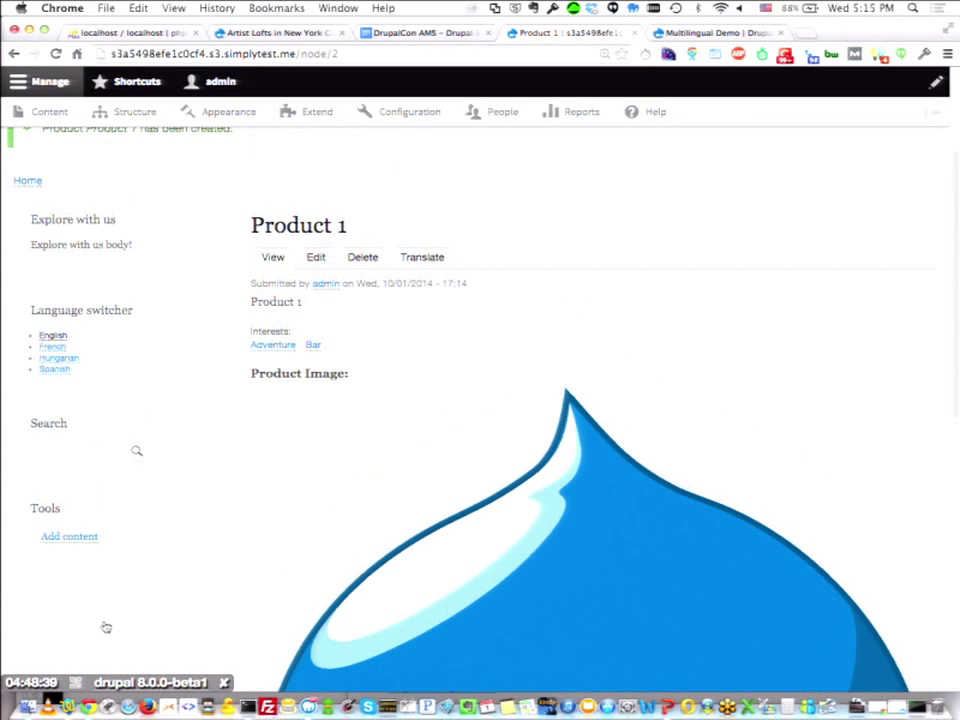
click(418, 257)
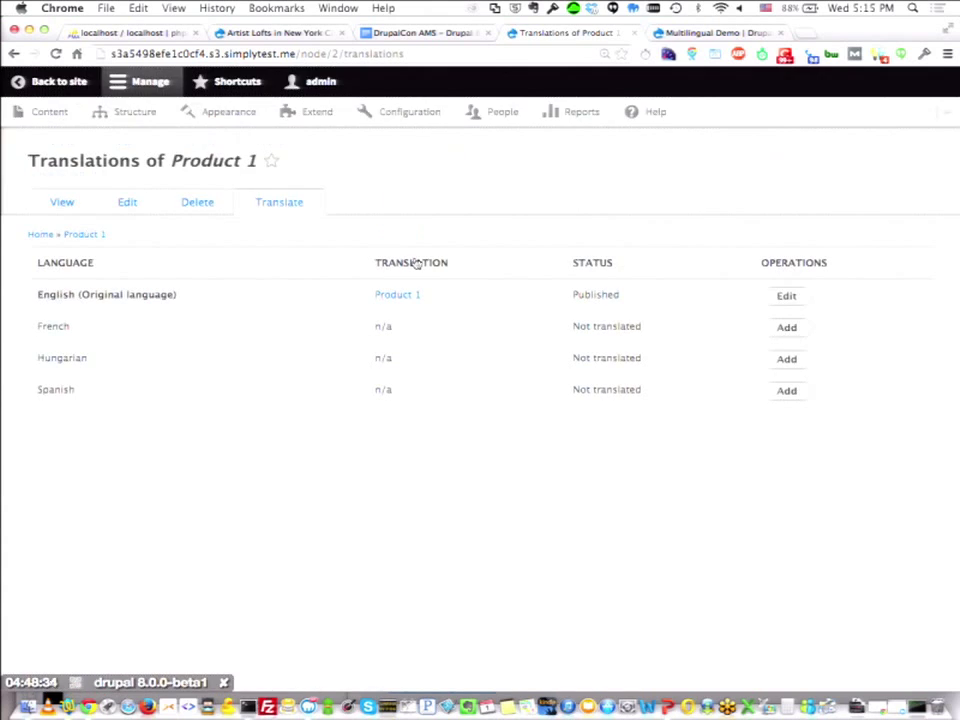
click(803, 333)
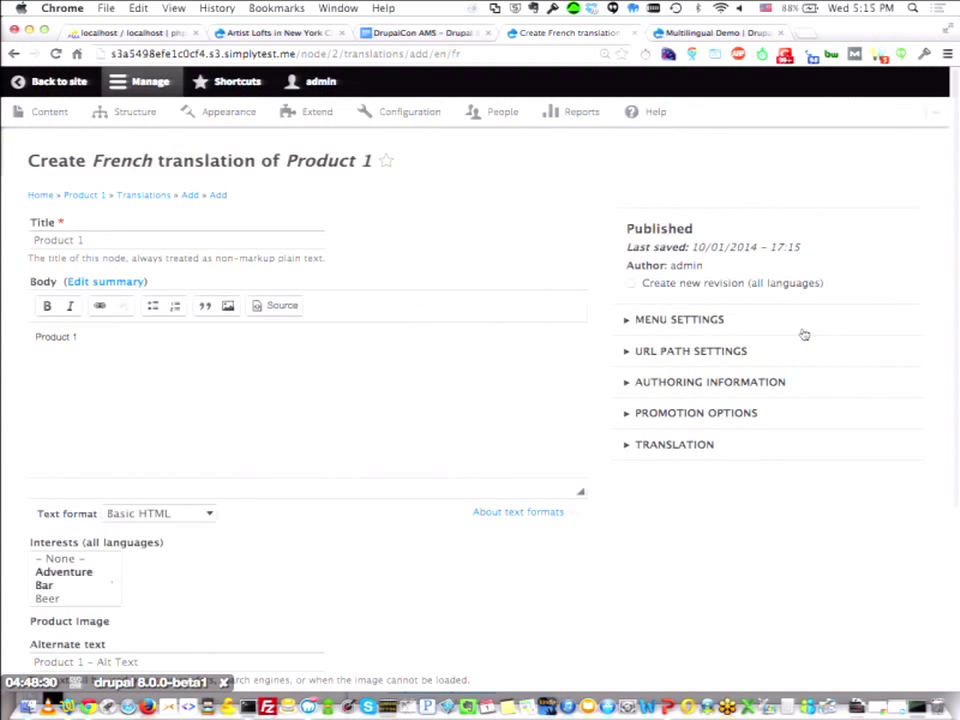
click(229, 240)
text(- French)
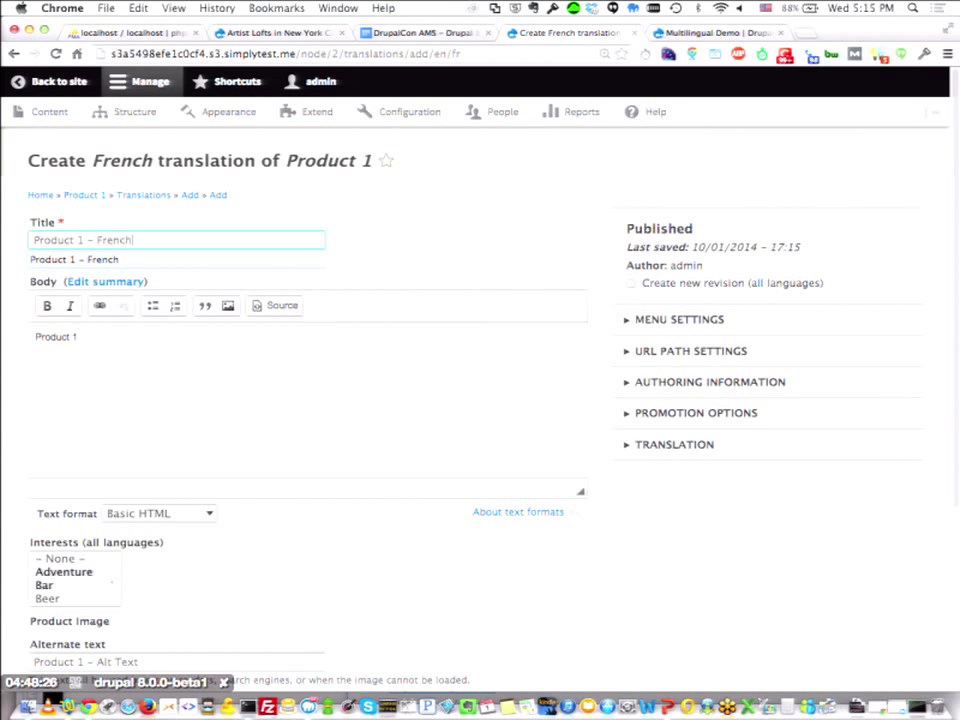
click(139, 336)
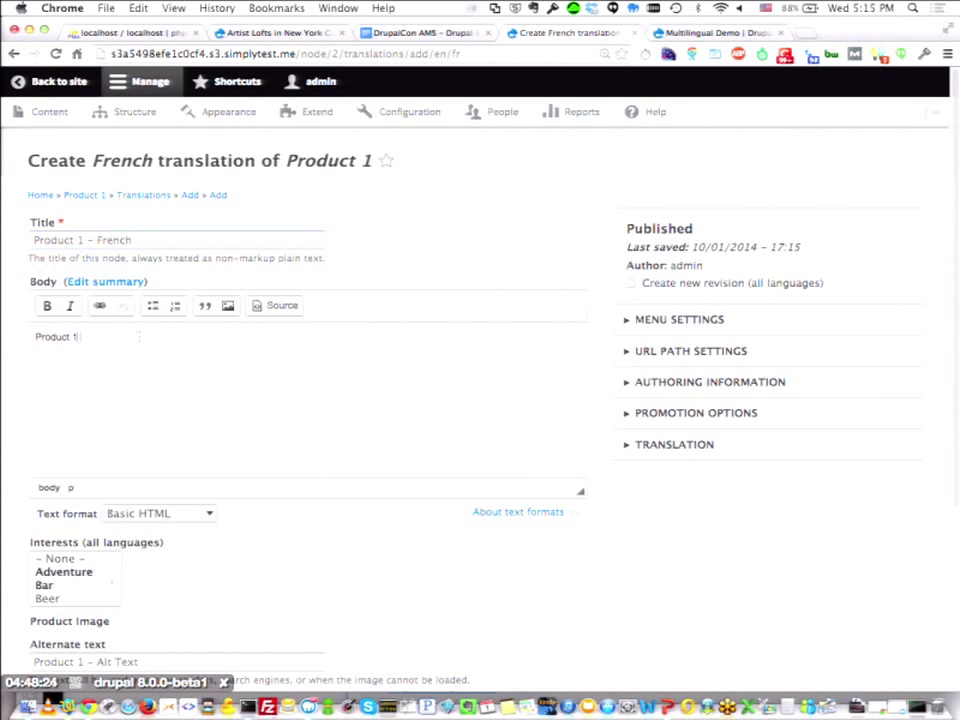
text(- French)
Set the French image's alternate text to "Product 1 - Alt Text - French" and its title to "Product 2 - Alt Text - French".
scroll(155, 577, down, 1)
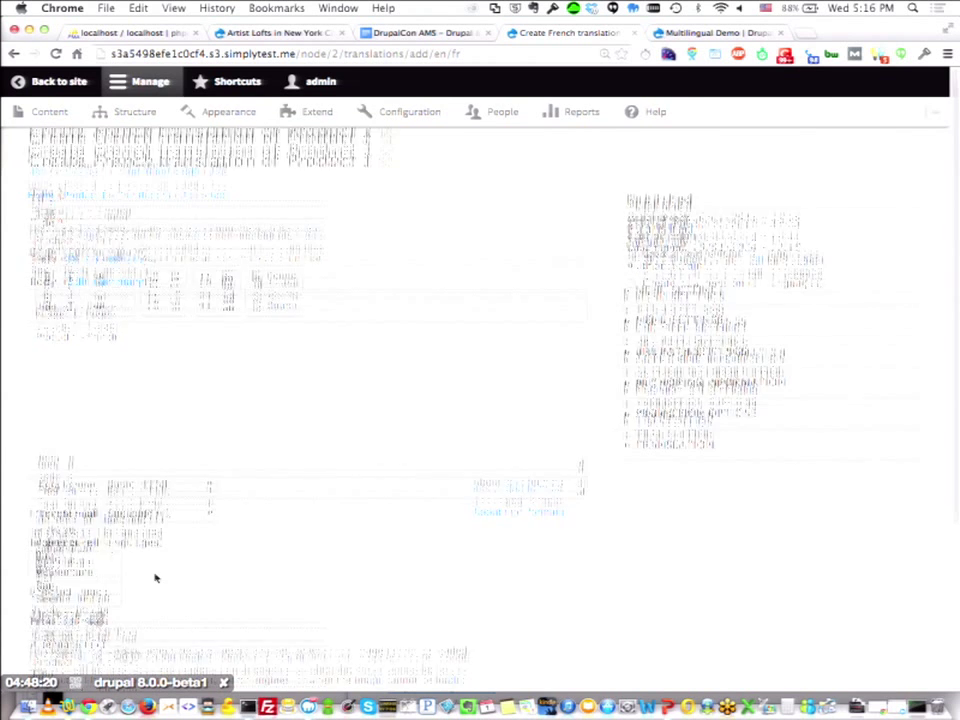
scroll(155, 577, down, 2)
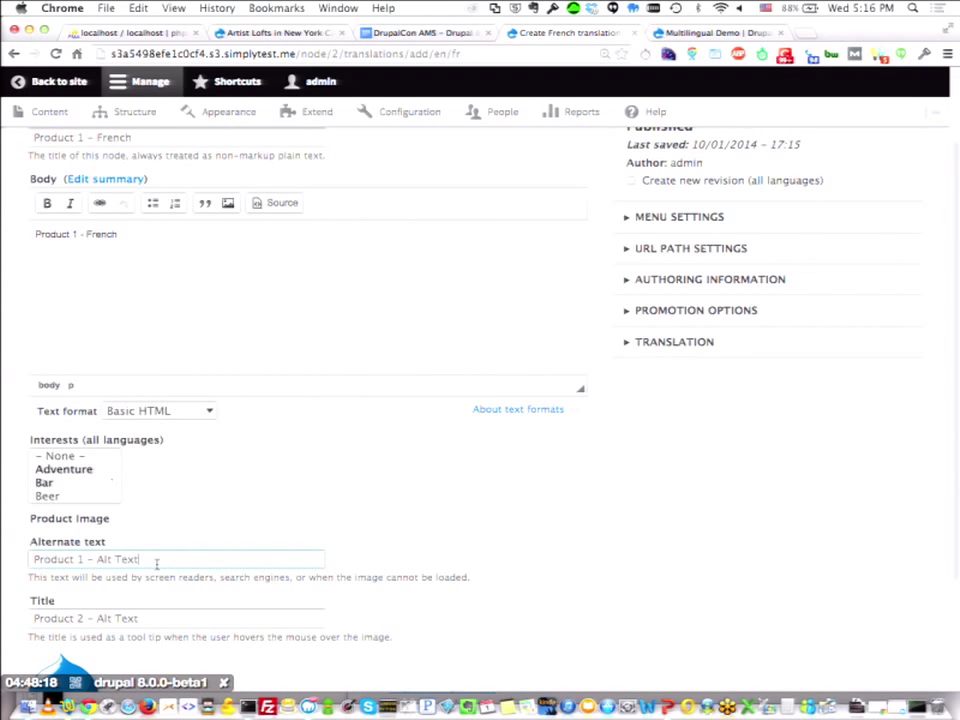
text(French)
click(165, 618)
text(- French)
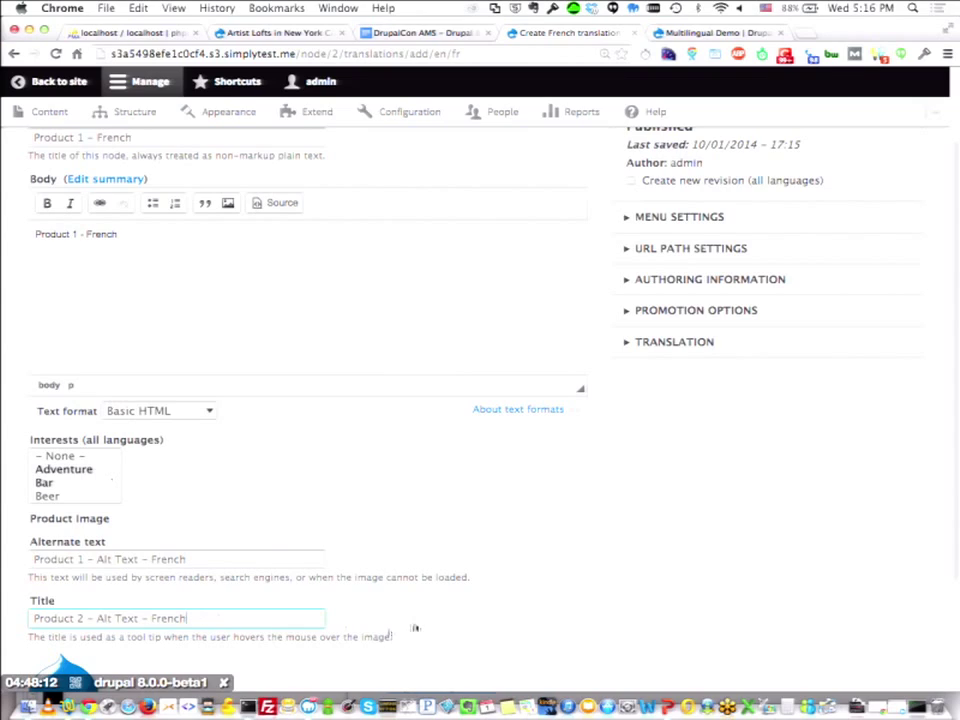
Examine the French translation form of Product 1, including the Interests, image text and publishing options.
scroll(416, 628, down, 2)
scroll(416, 628, down, 3)
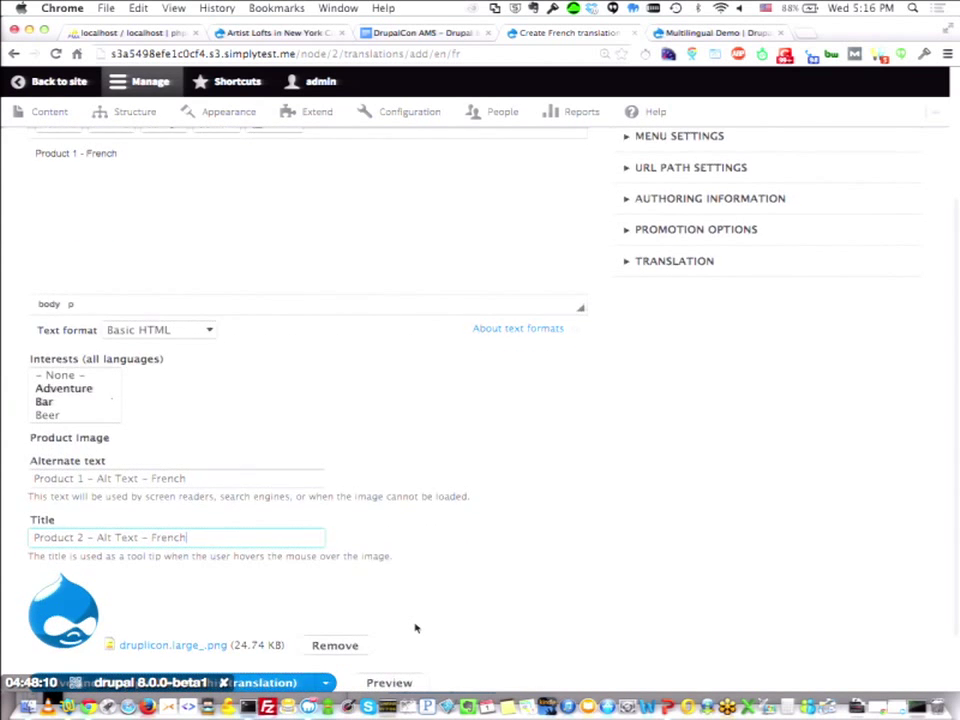
scroll(416, 628, up, 2)
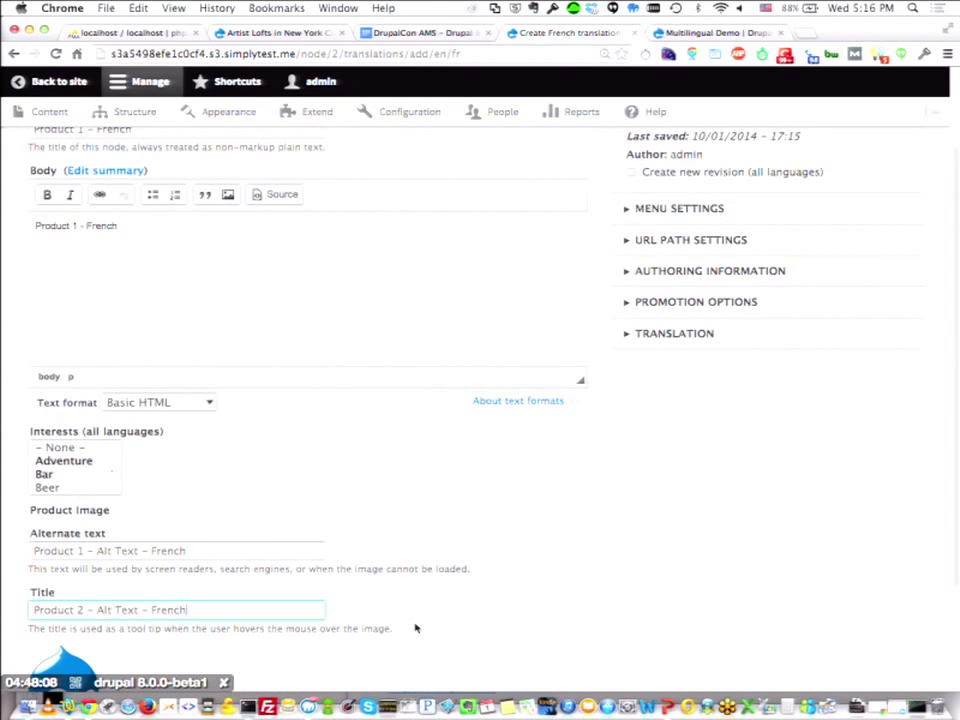
scroll(416, 628, up, 1)
scroll(416, 628, down, 1)
scroll(416, 628, down, 1)
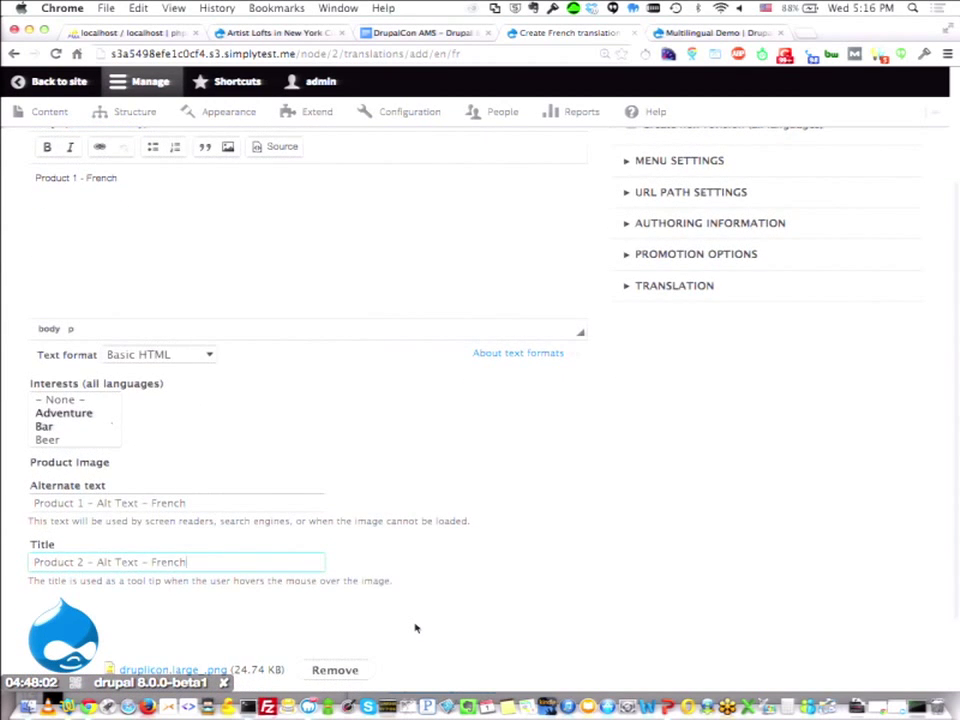
scroll(416, 628, down, 2)
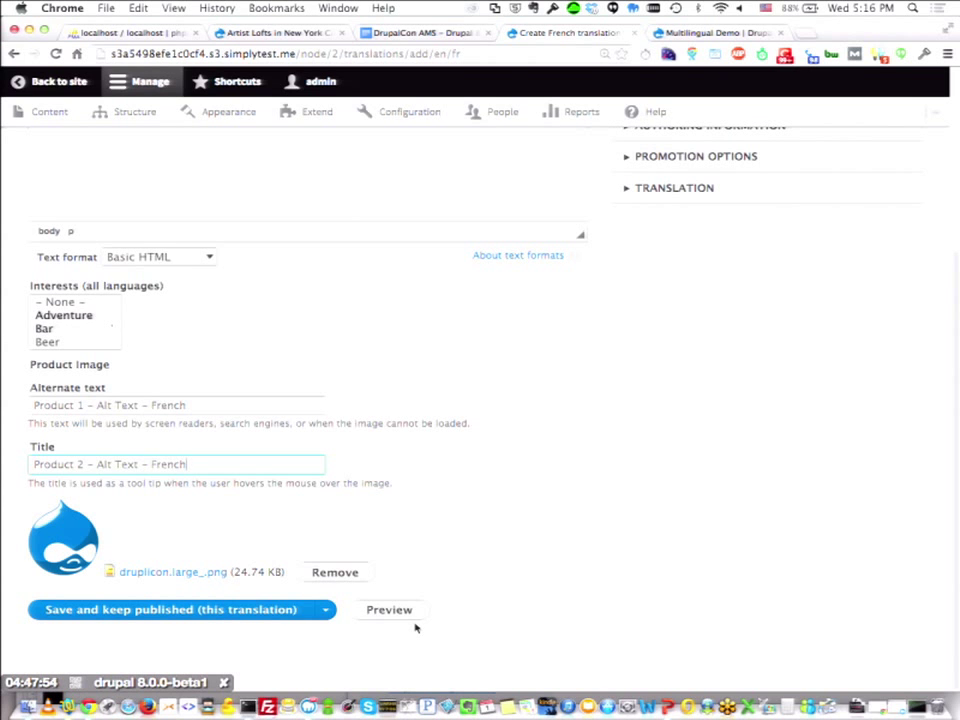
scroll(416, 627, up, 2)
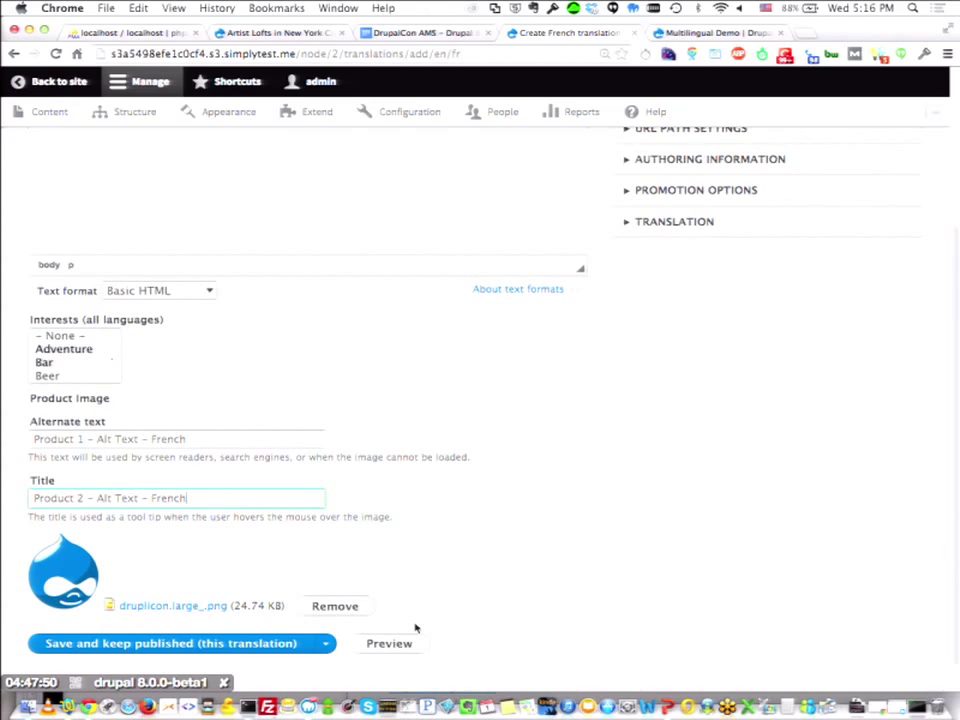
scroll(416, 627, up, 5)
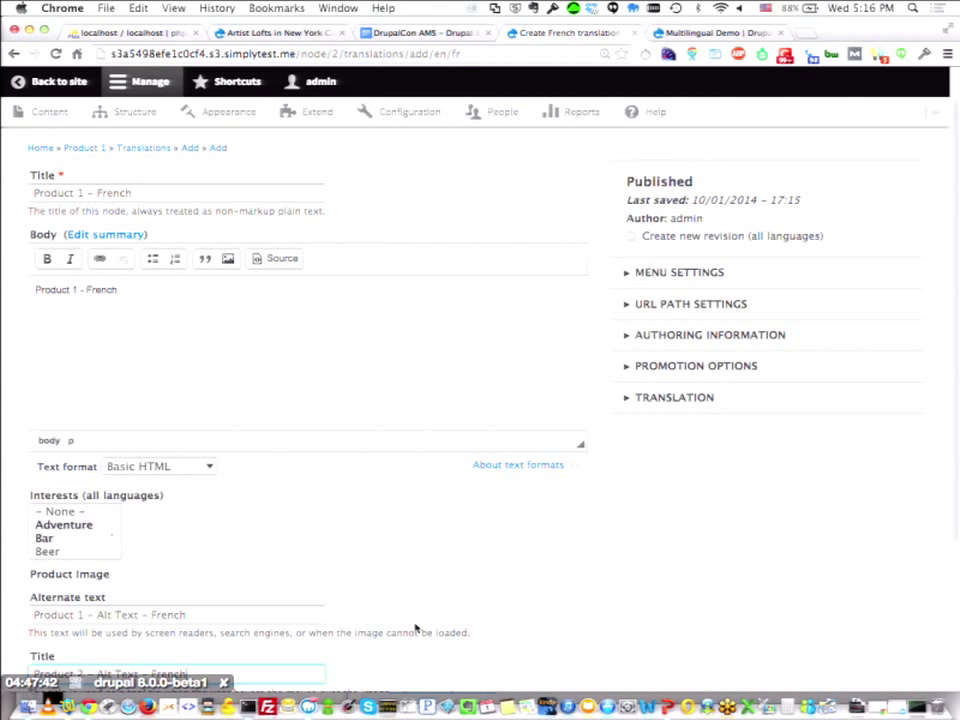
click(651, 275)
click(631, 301)
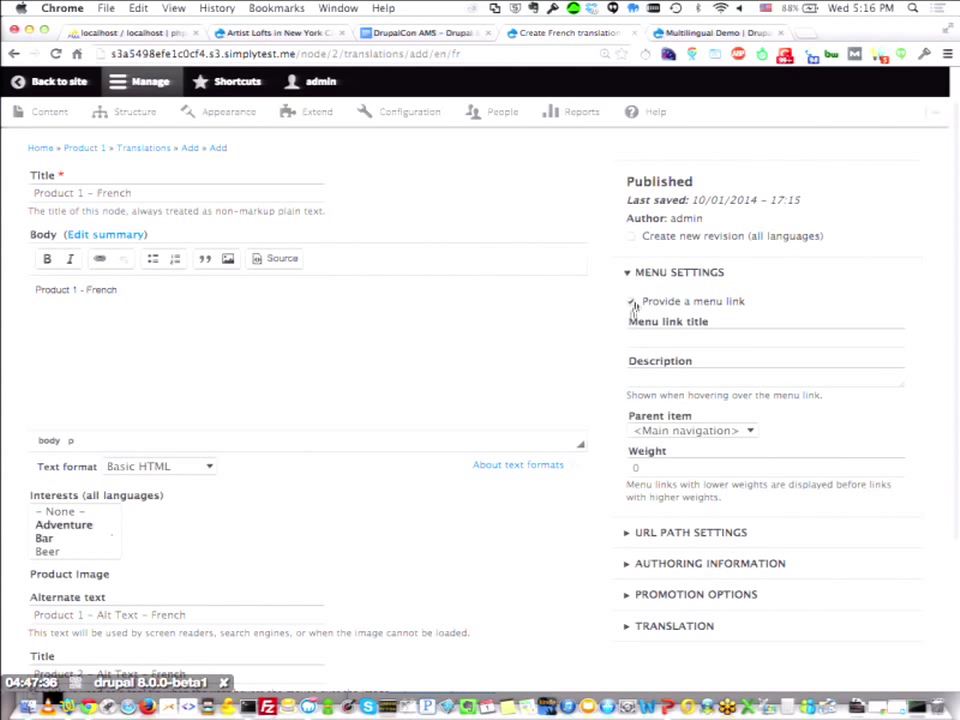
click(632, 303)
Save the French translation of Product 1, keeping it published.
scroll(422, 575, down, 5)
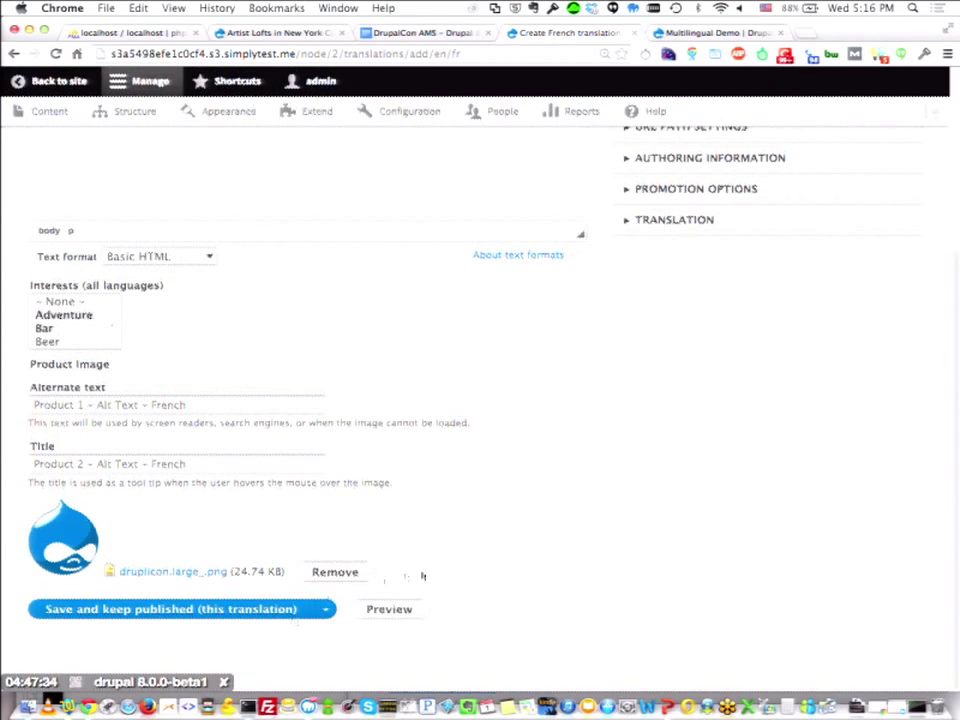
click(217, 619)
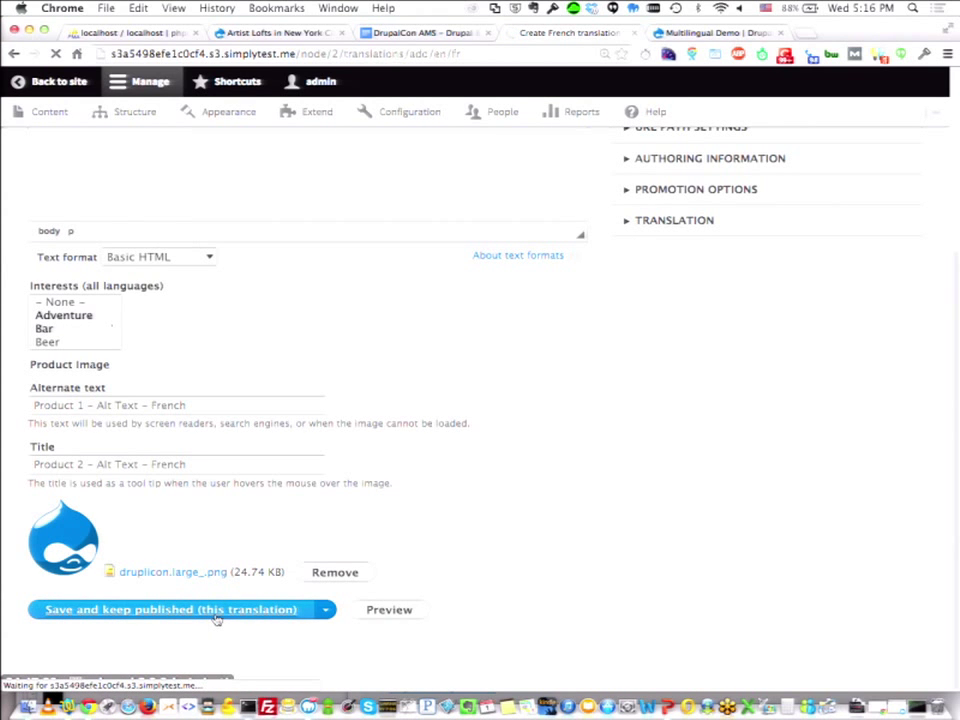
scroll(217, 620, down, 5)
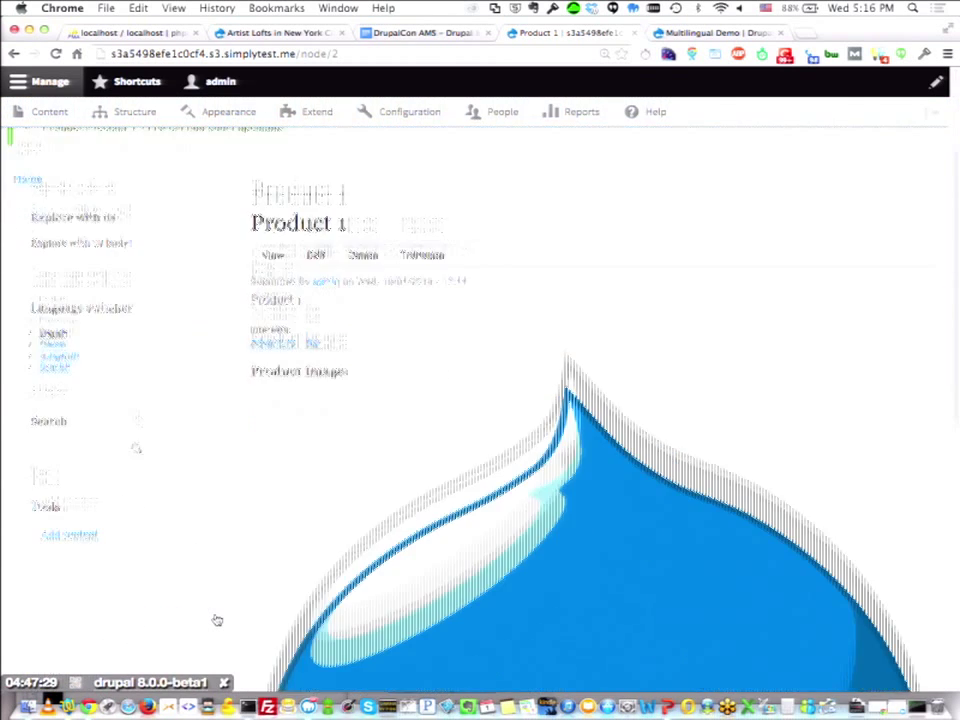
scroll(217, 620, down, 5)
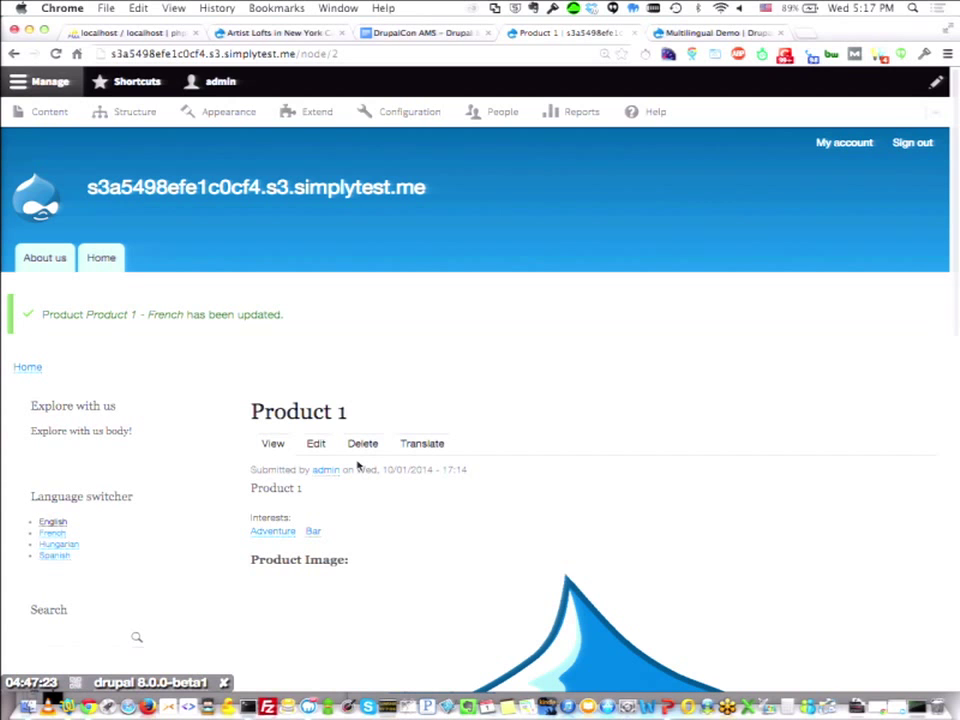
Start a Hungarian translation of Product 1 with "Product 1 - Hungarian" as title and body text.
click(421, 444)
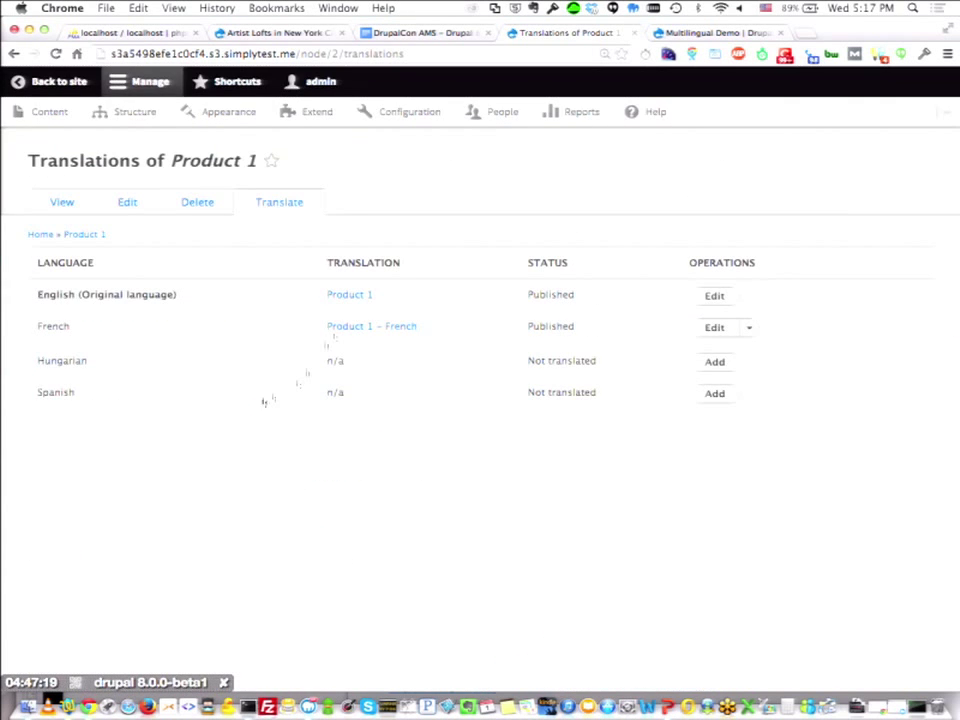
click(731, 368)
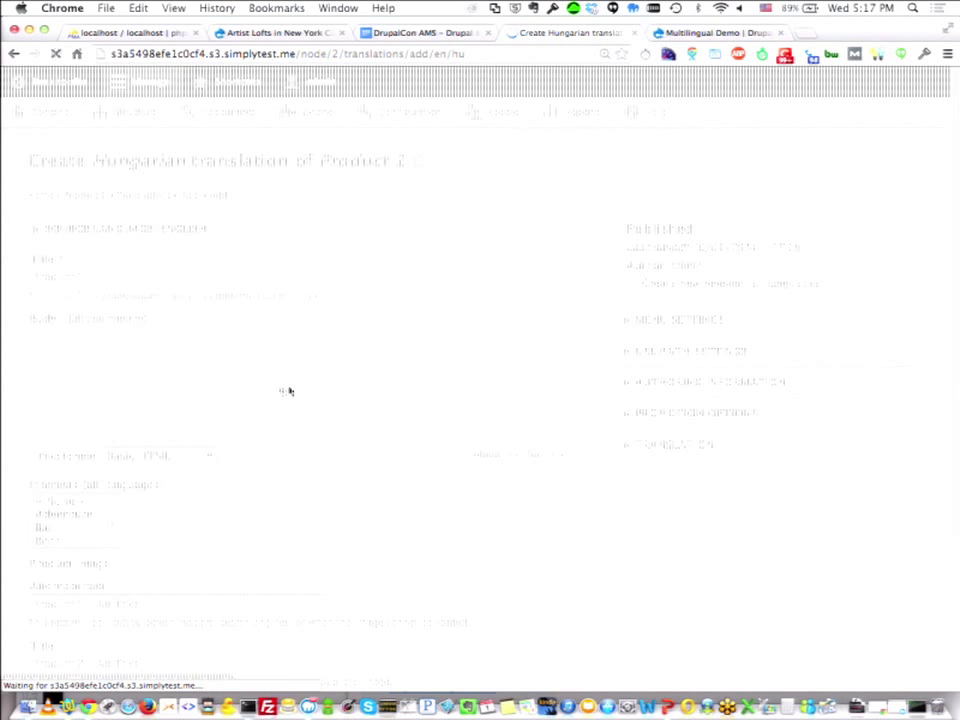
click(126, 274)
text(- H)
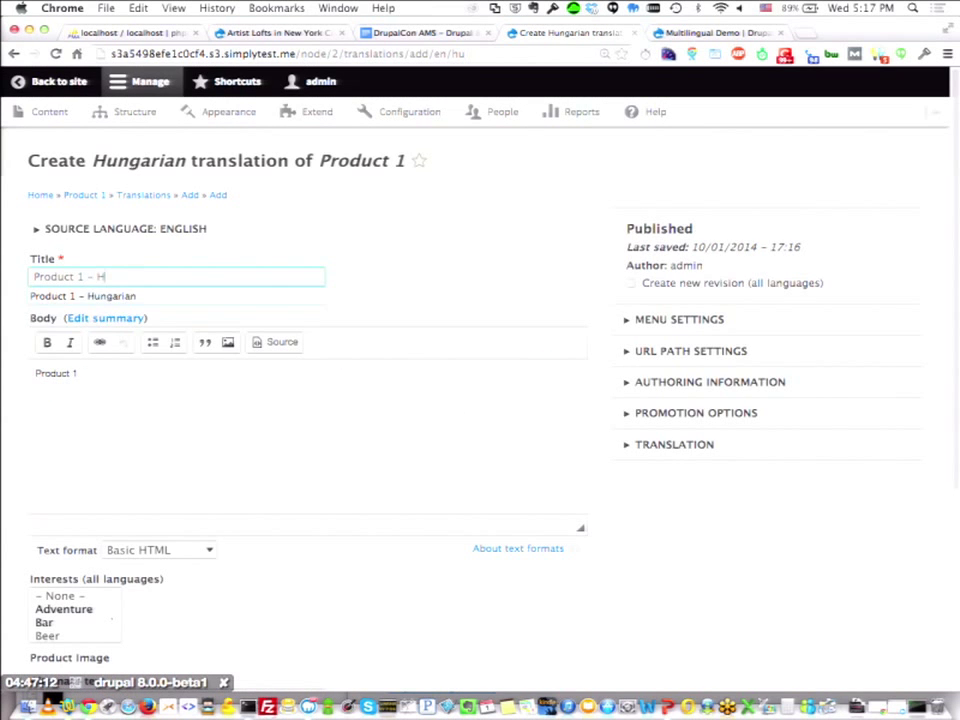
text(ungarian)
click(136, 377)
text(- Hungarian)
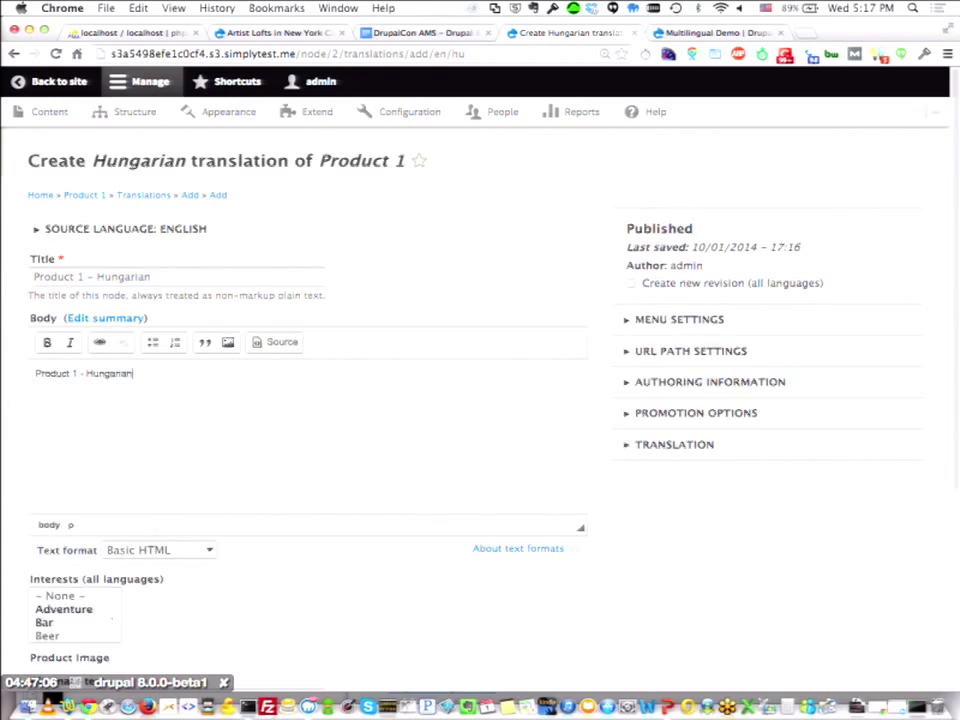
Set the image's alternate text to "Product 1 - Alt Text - HU" and title to "Product 2 - Alt Text - HU", and save the translation unpublished.
scroll(480, 400, down, 5)
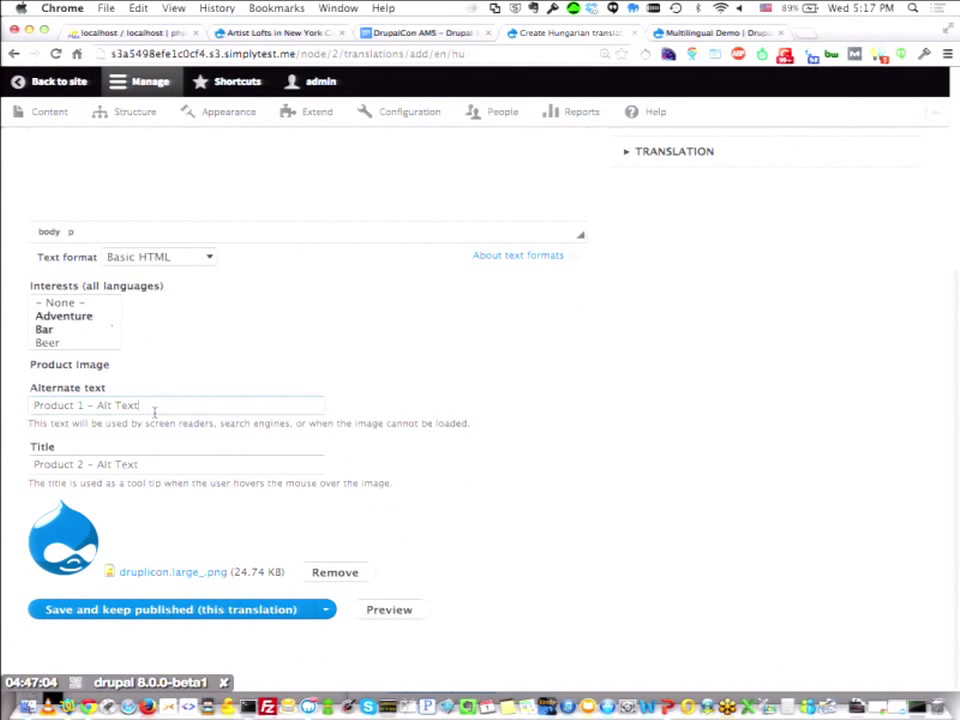
click(154, 406)
text(- HU)
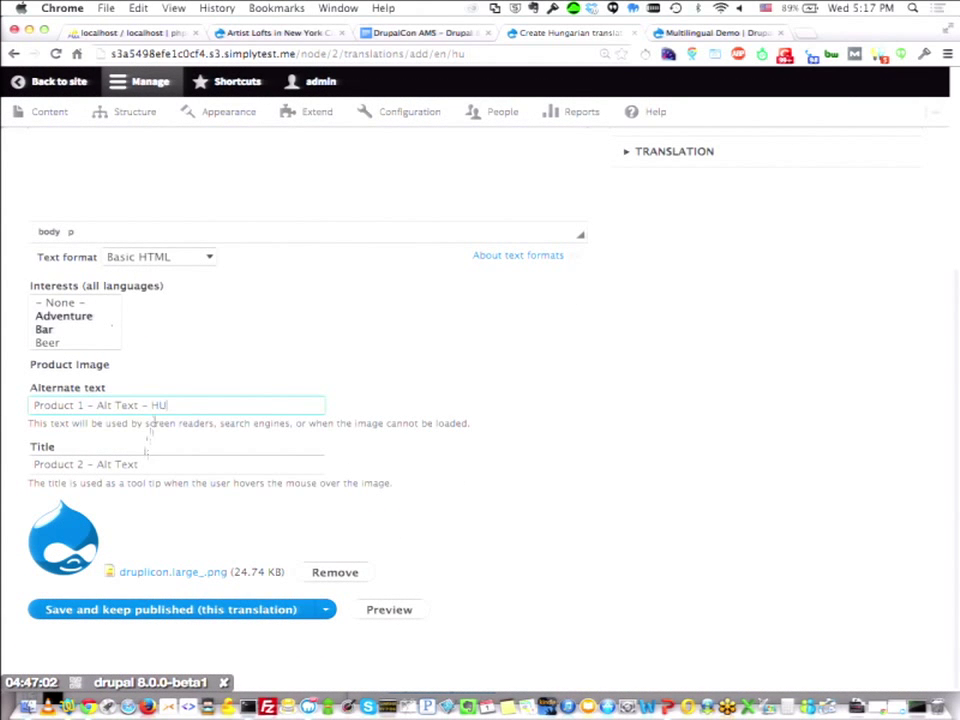
click(147, 466)
text(- HU)
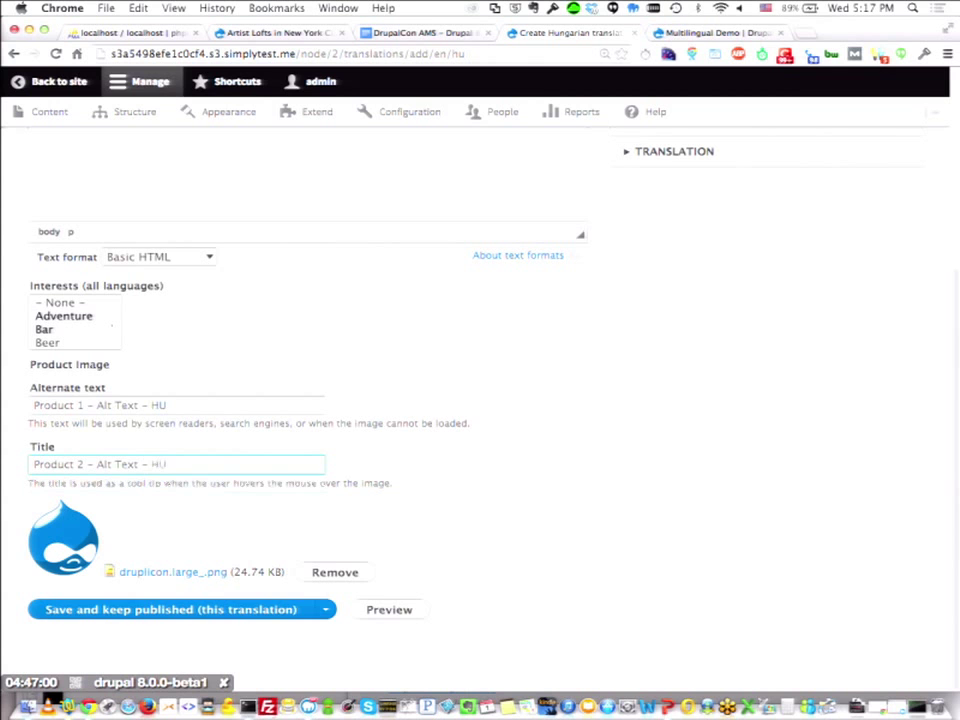
click(325, 609)
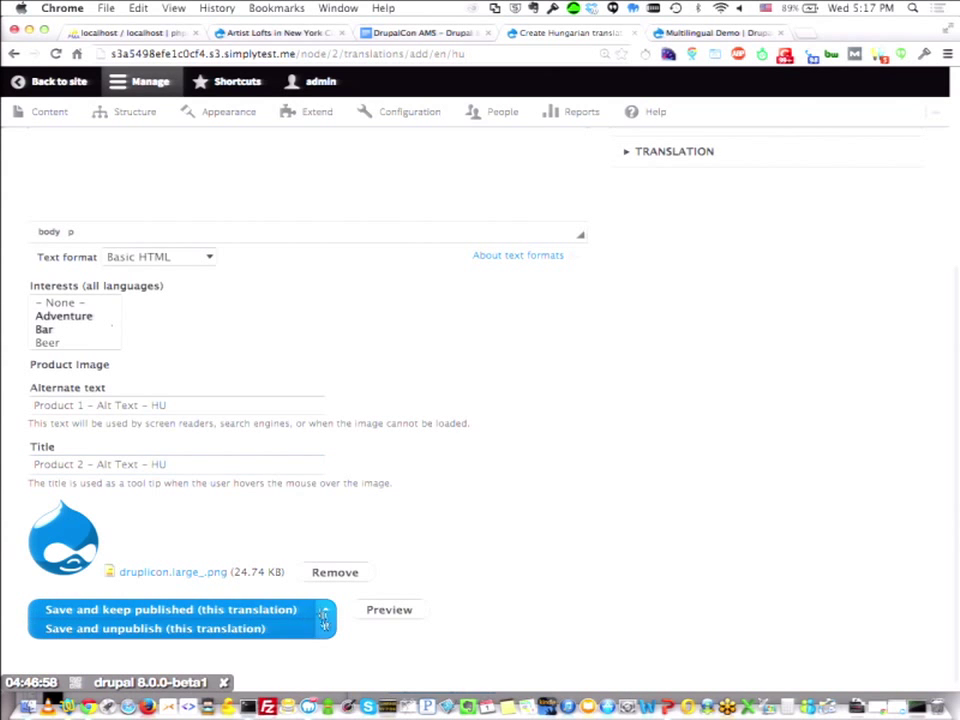
click(222, 632)
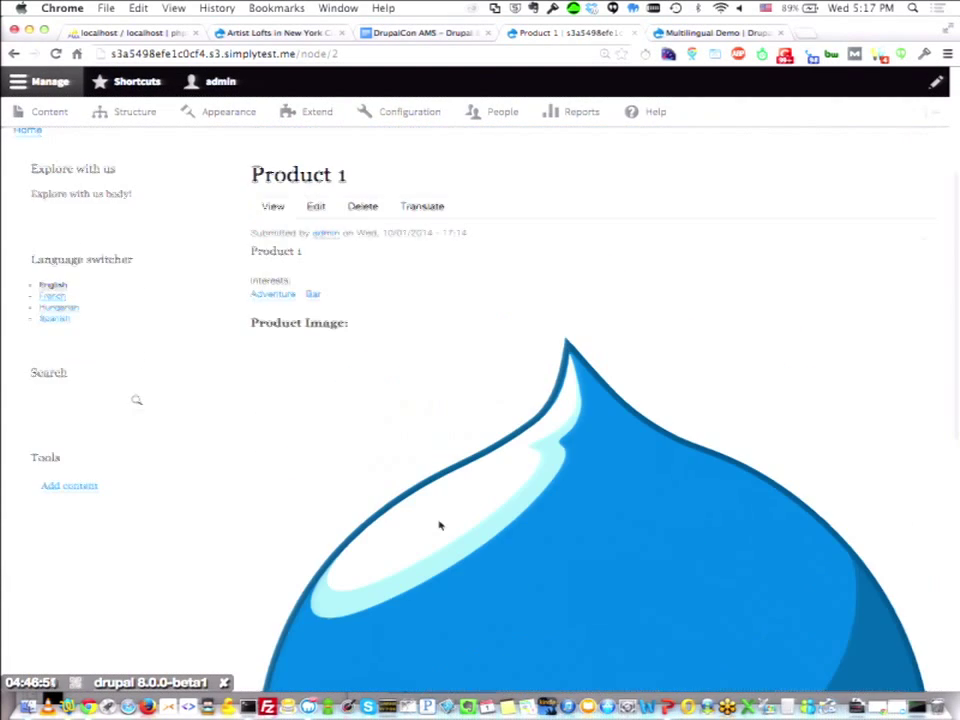
Review the translation statuses of Product 1 and open its Spanish translation form.
click(419, 207)
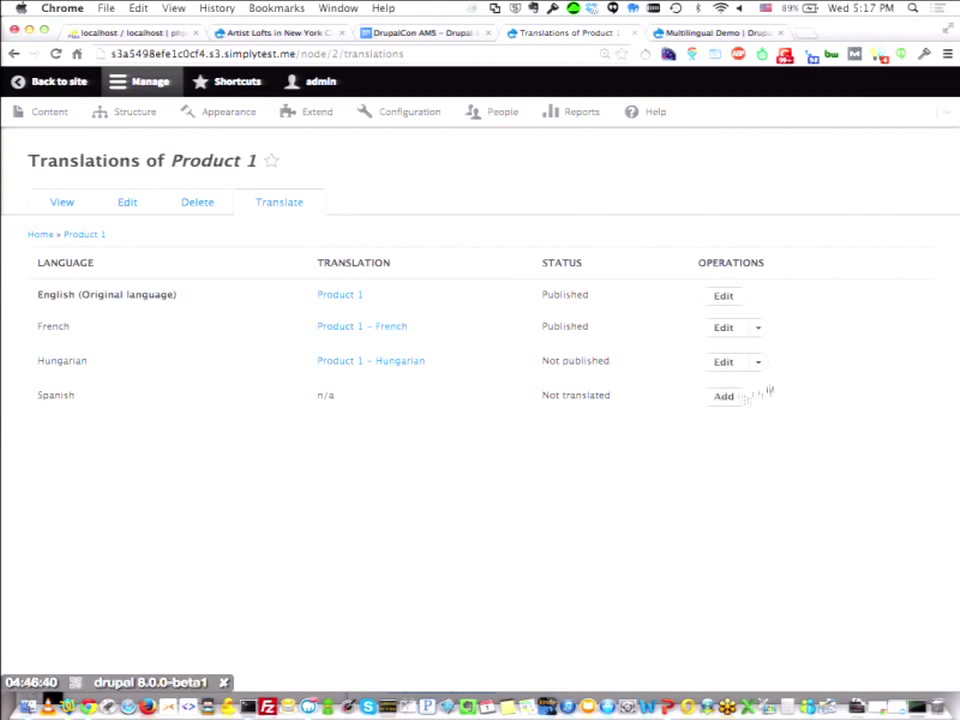
click(724, 396)
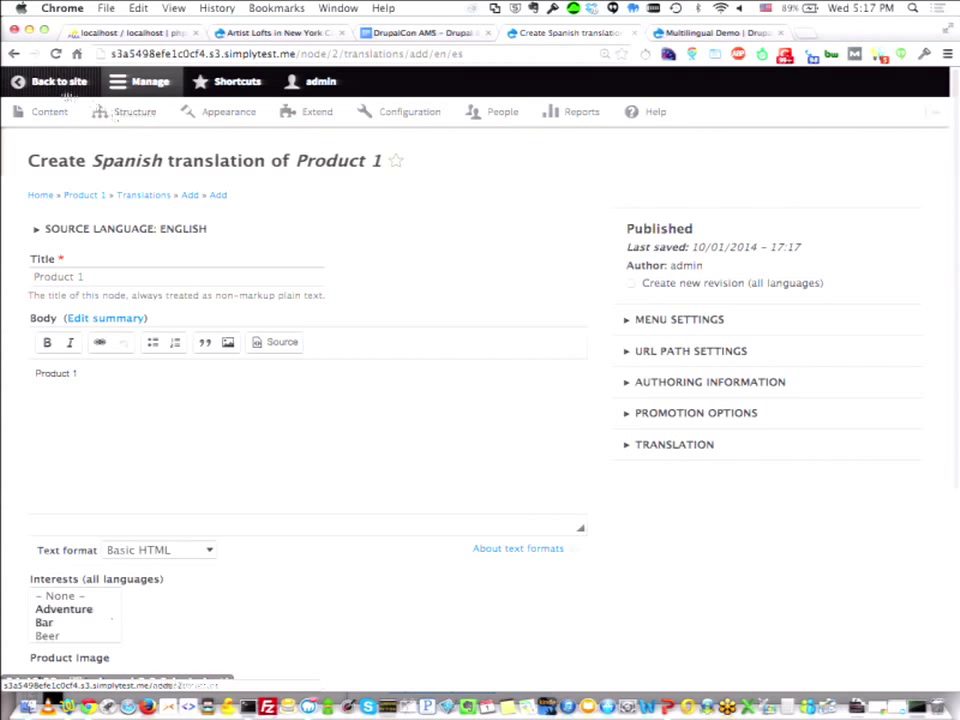
Open the translations overview of the "Explore with us" block from the custom block library.
click(131, 116)
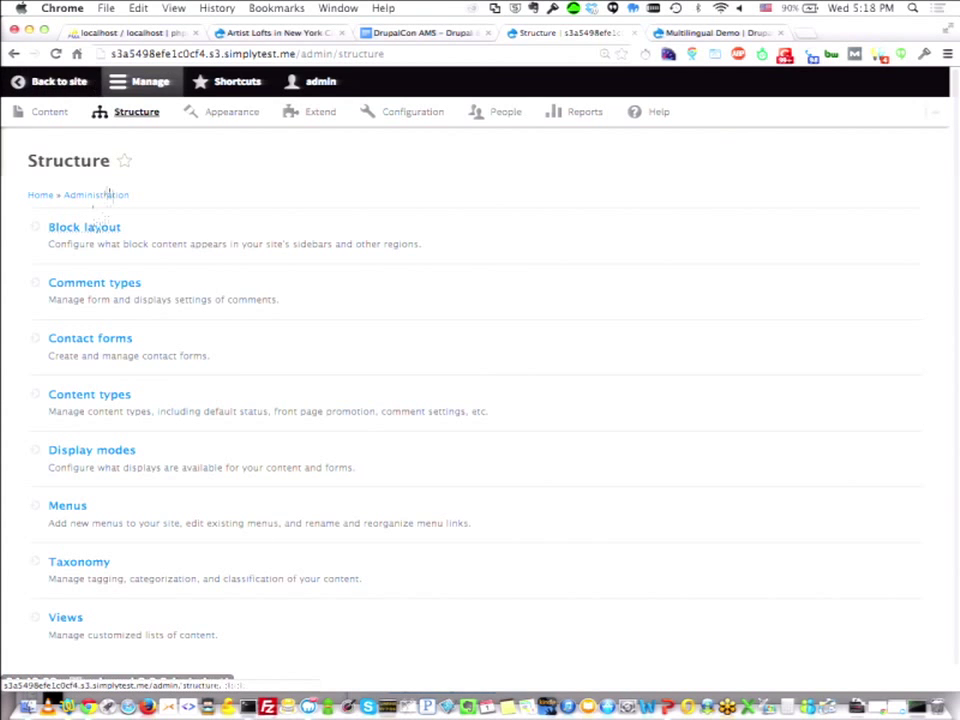
click(94, 230)
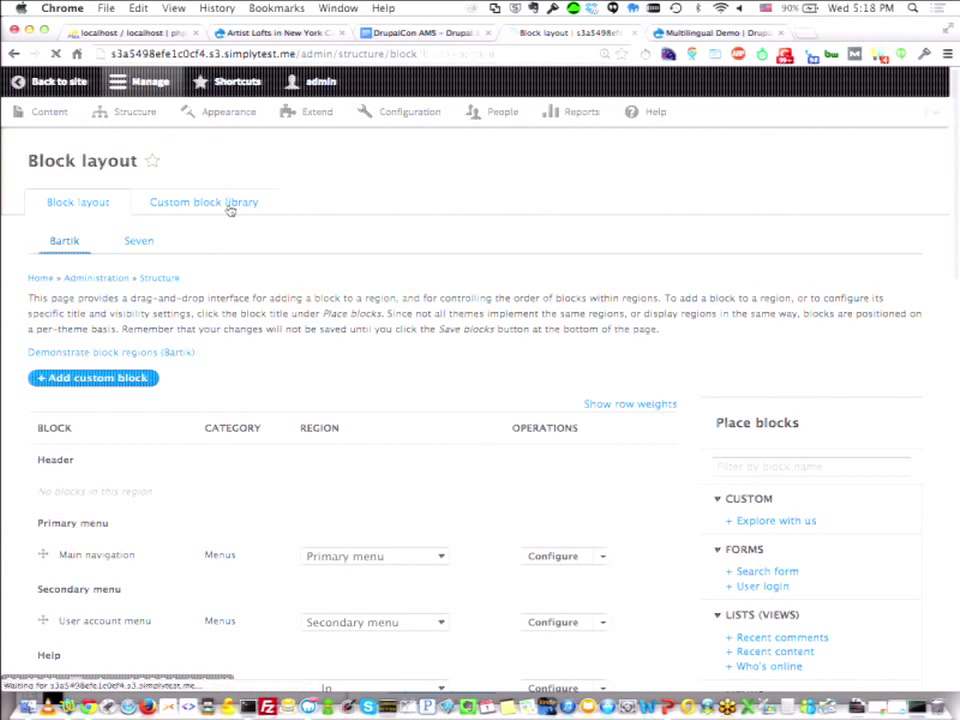
click(229, 204)
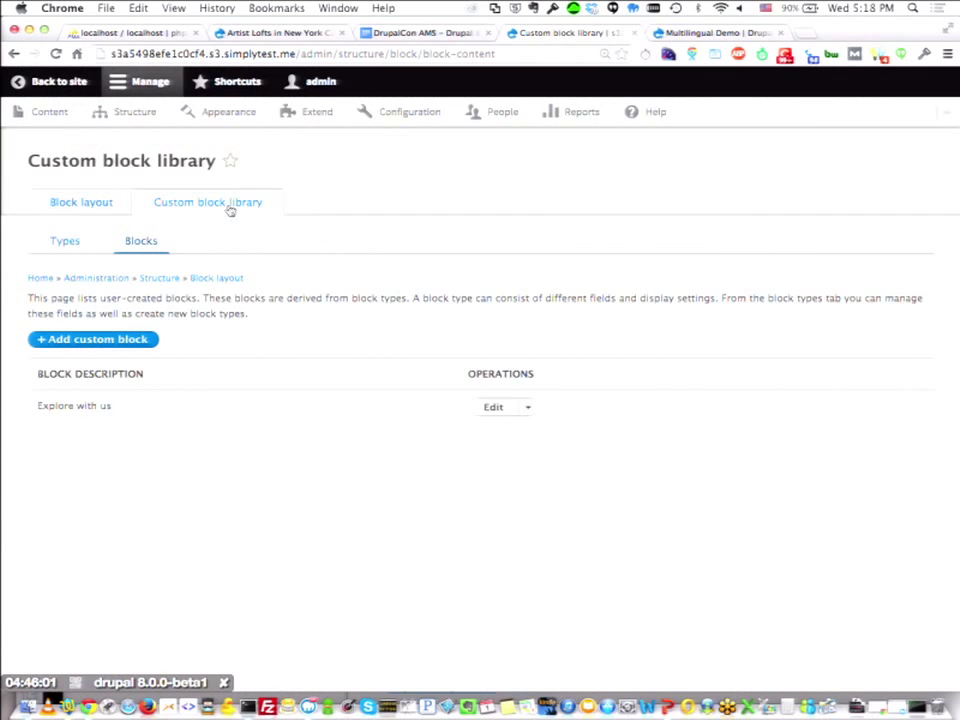
click(535, 410)
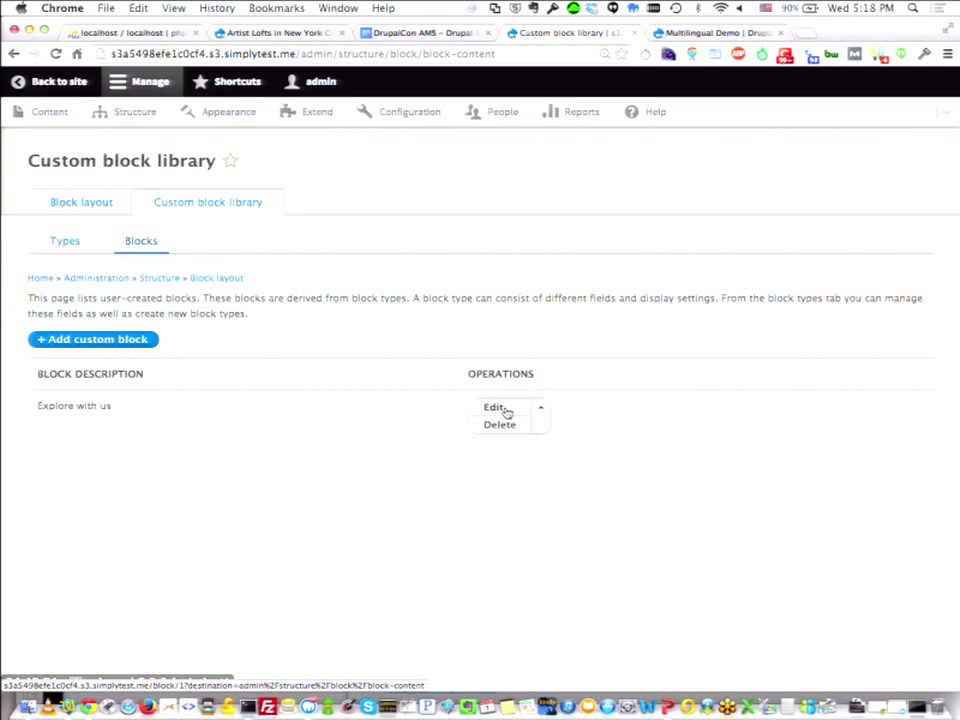
click(494, 407)
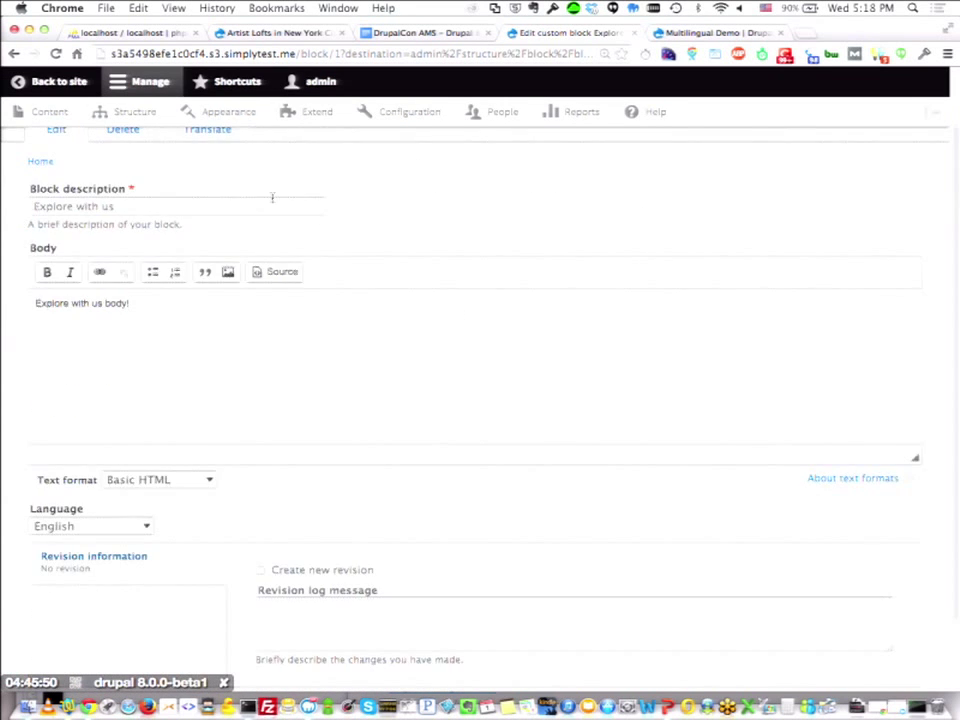
click(229, 193)
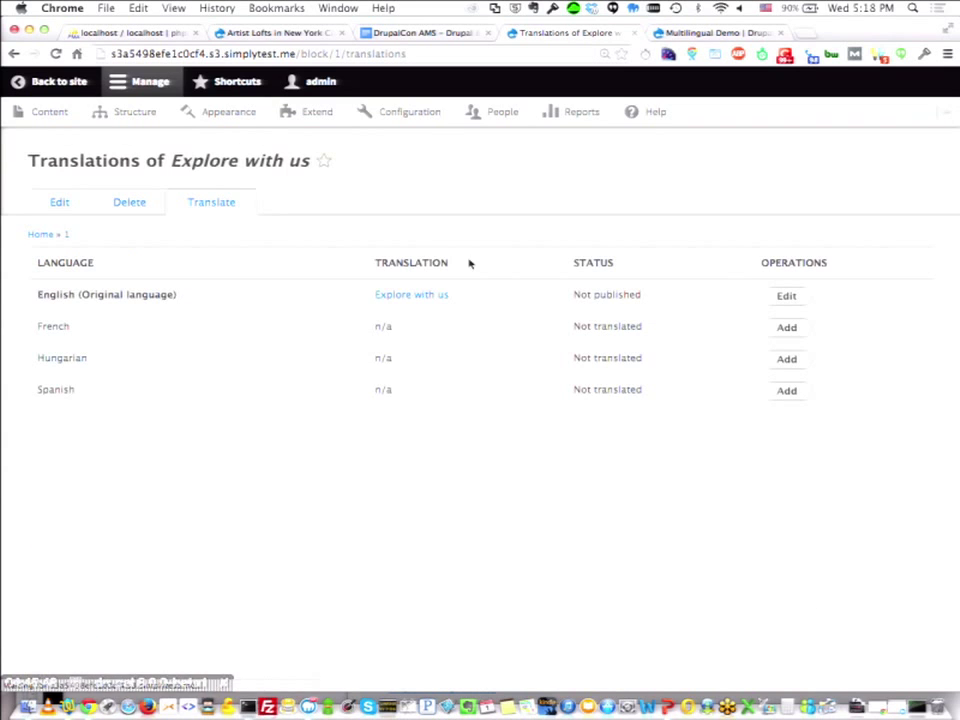
Start the block's French translation with description "Explore with us - French" and body "Explore with us body! - French".
click(788, 328)
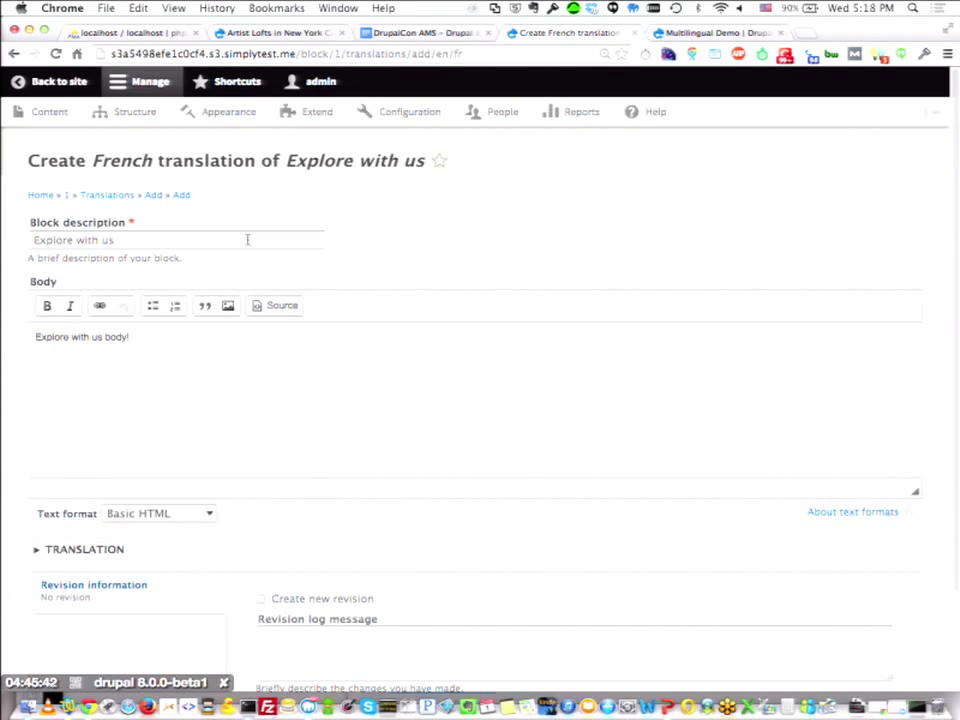
click(247, 240)
text(- )
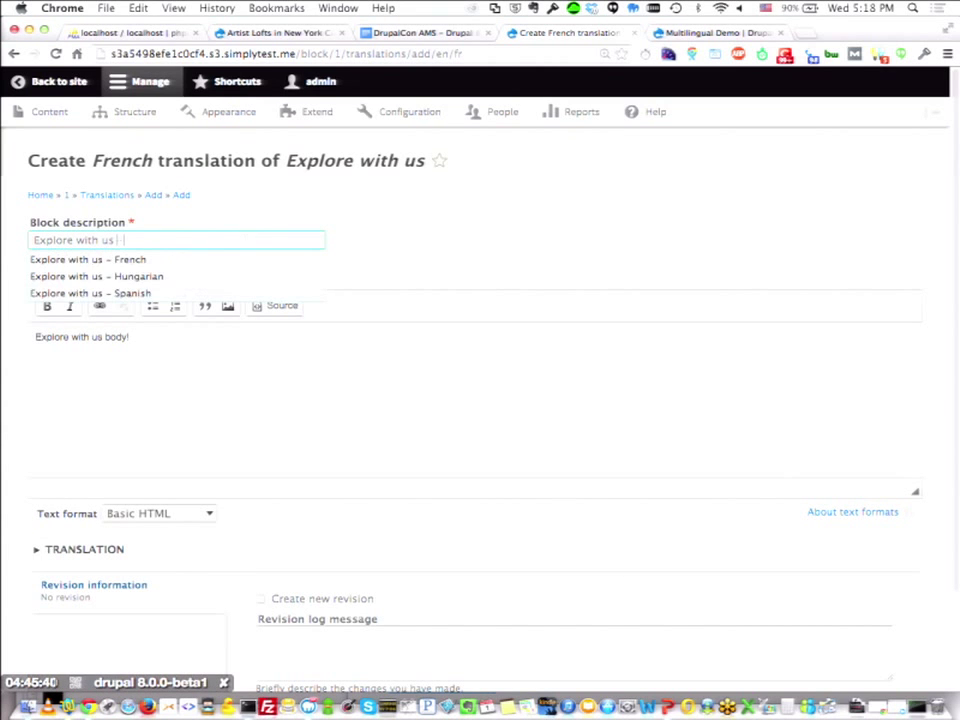
text(French)
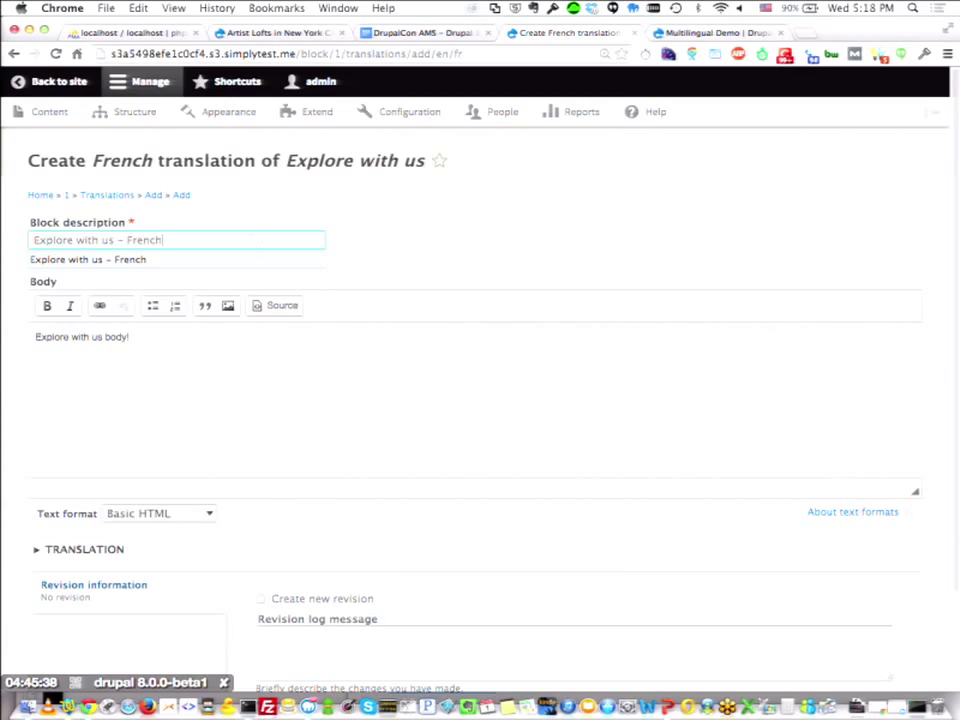
click(235, 329)
click(167, 333)
text(- French)
Examine the translation options of the French block translation, including publishing status and authoring information, and collapse them.
scroll(480, 400, down, 3)
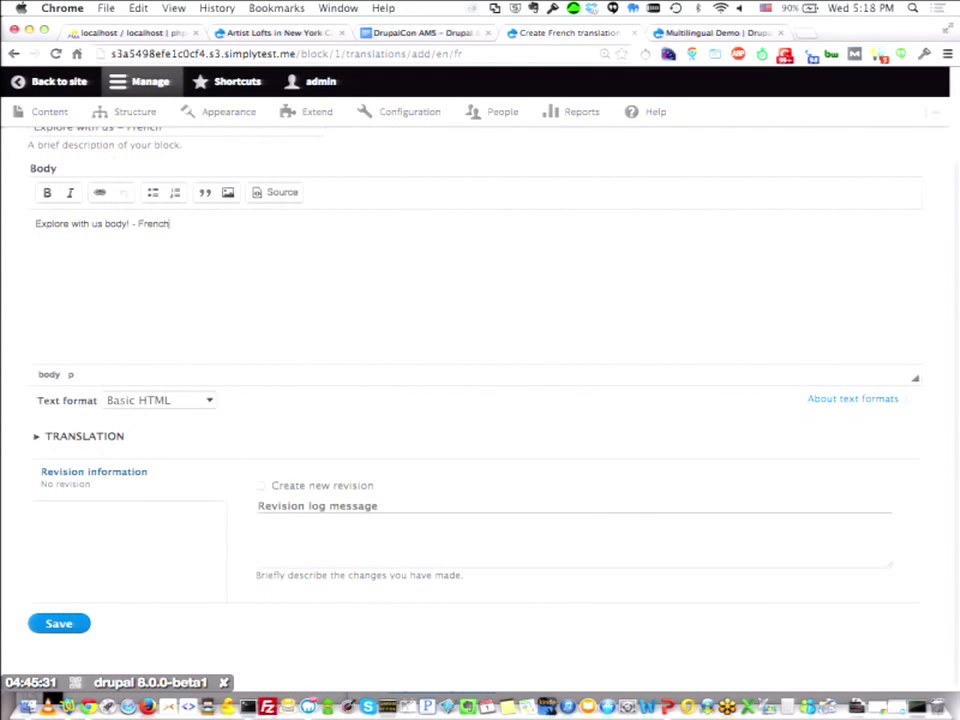
click(98, 439)
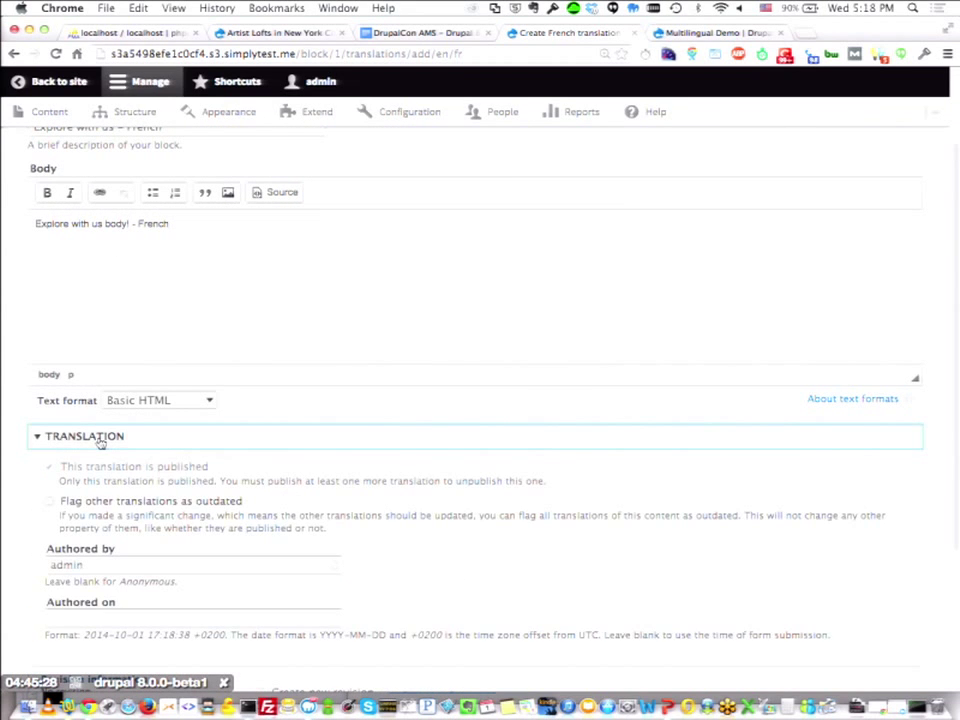
scroll(100, 441, down, 1)
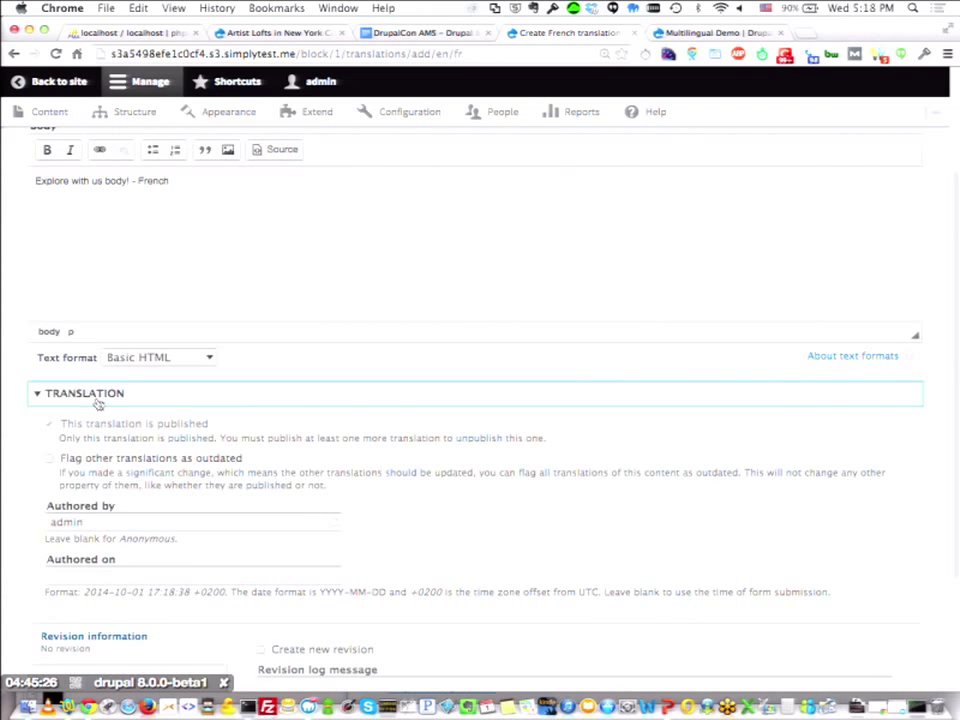
click(98, 396)
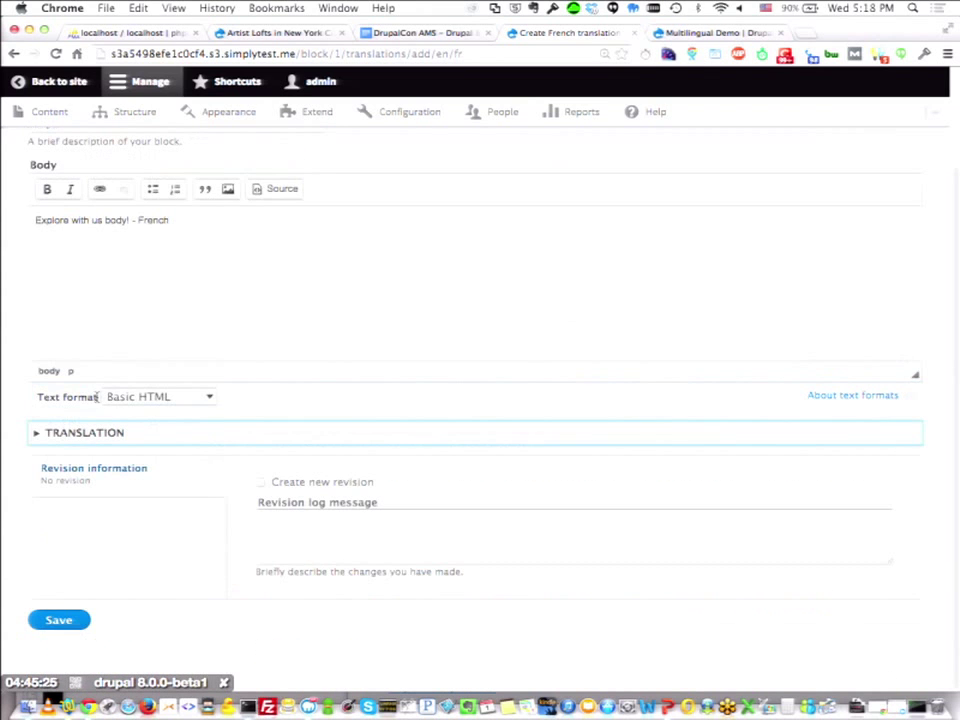
Save the French translation of the "Explore with us" block.
click(66, 621)
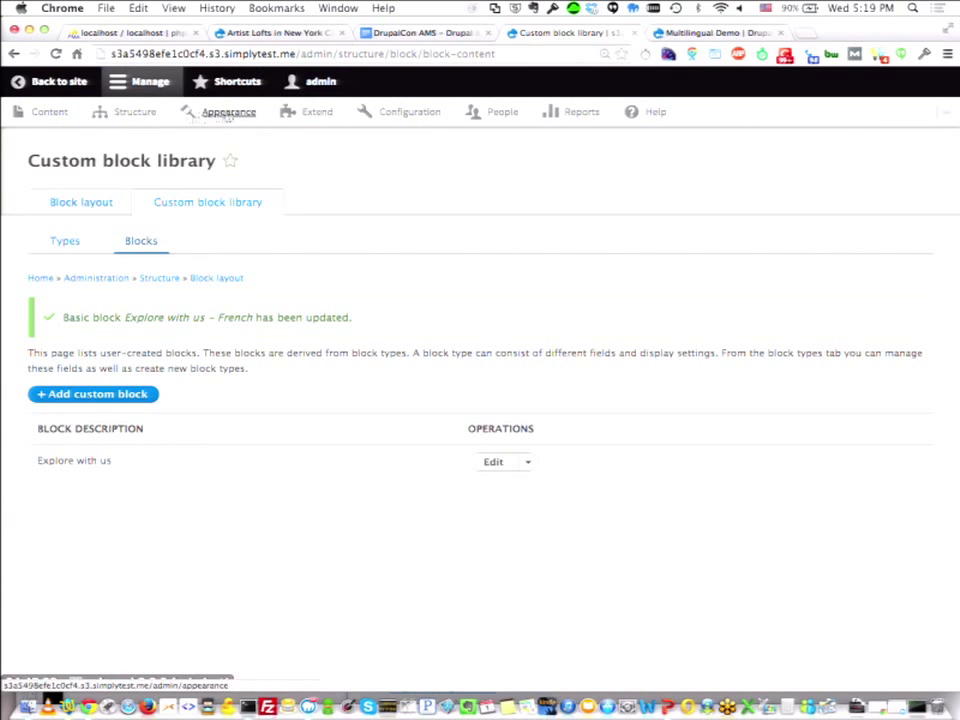
Review the site's content list and filter it to show only French-language items.
click(37, 112)
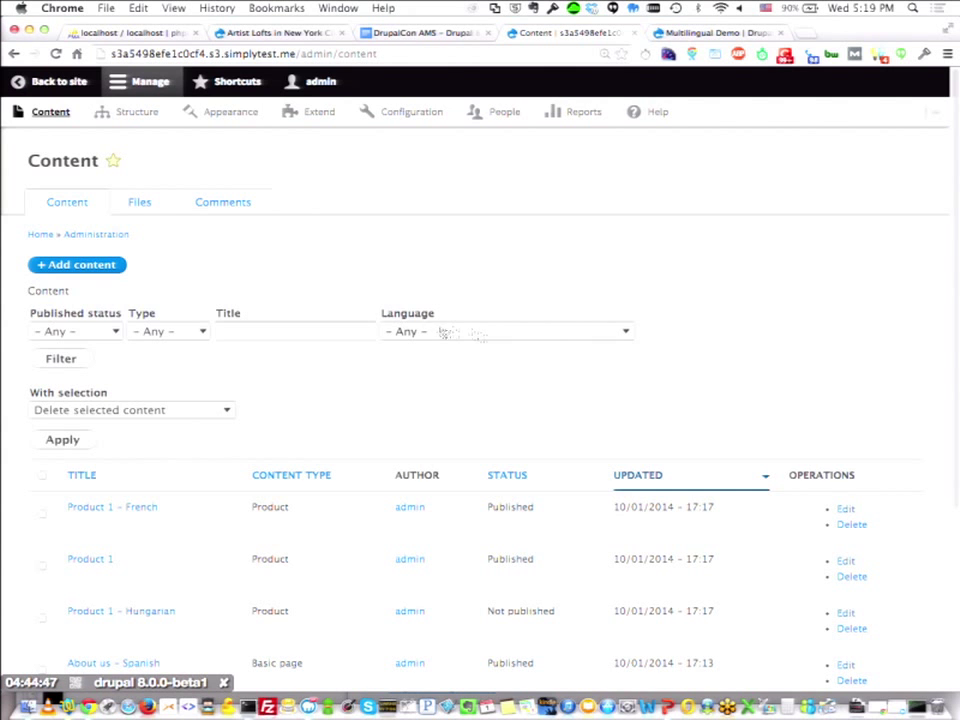
scroll(495, 371, down, 3)
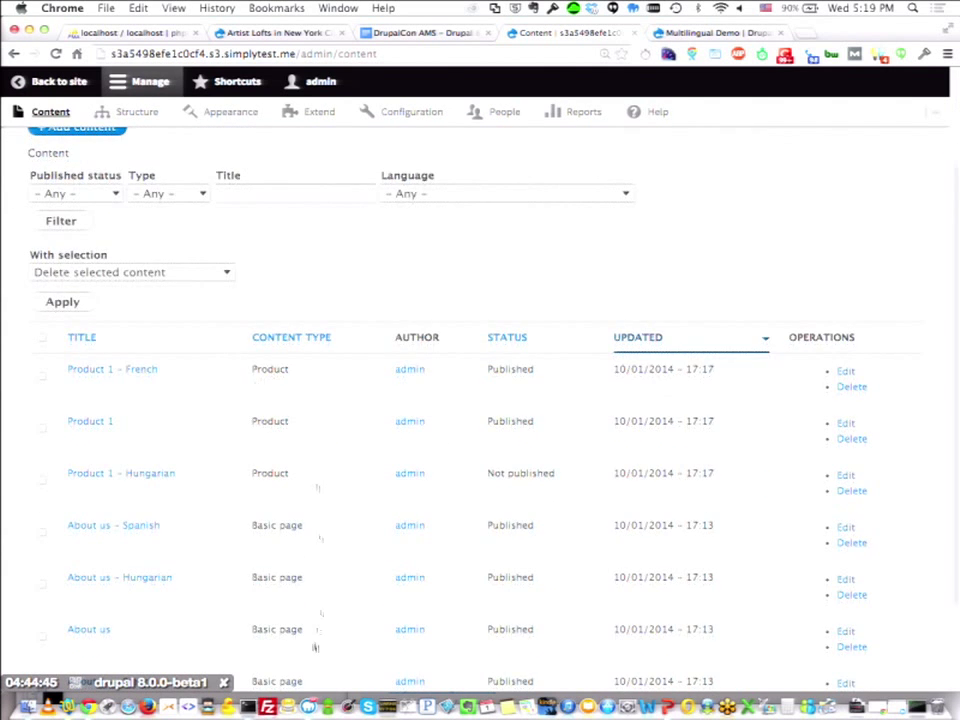
scroll(314, 647, down, 3)
scroll(314, 648, up, 5)
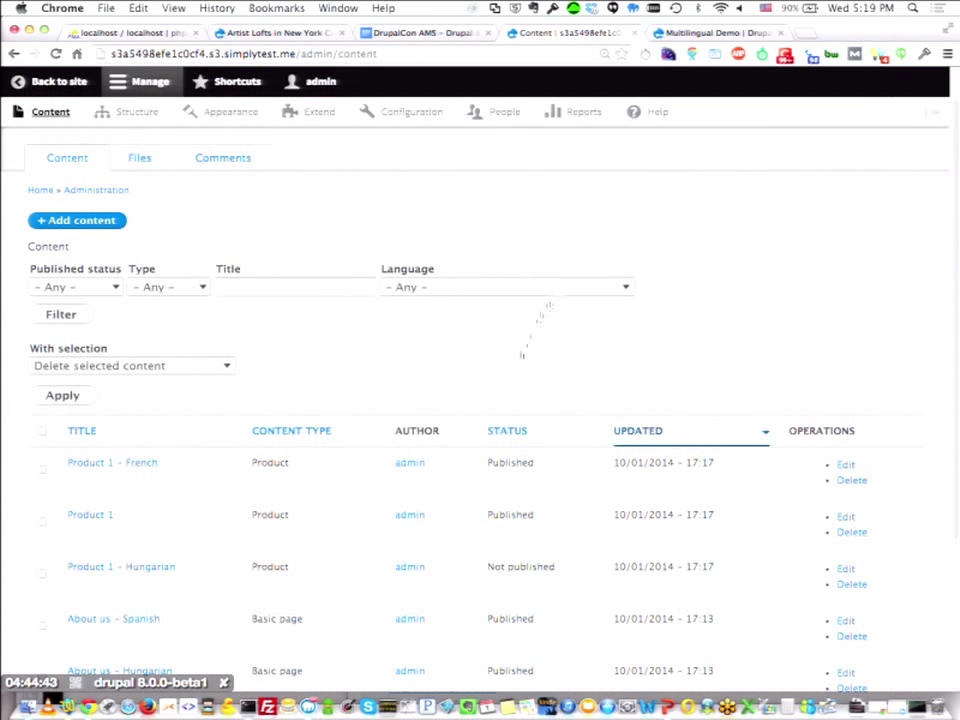
click(558, 287)
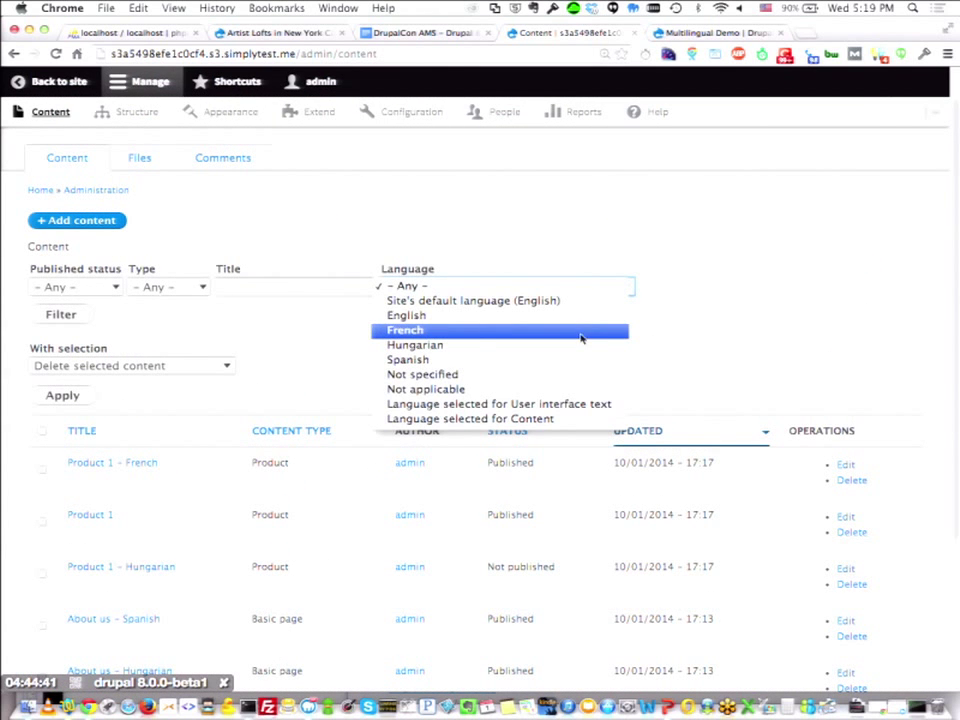
click(543, 334)
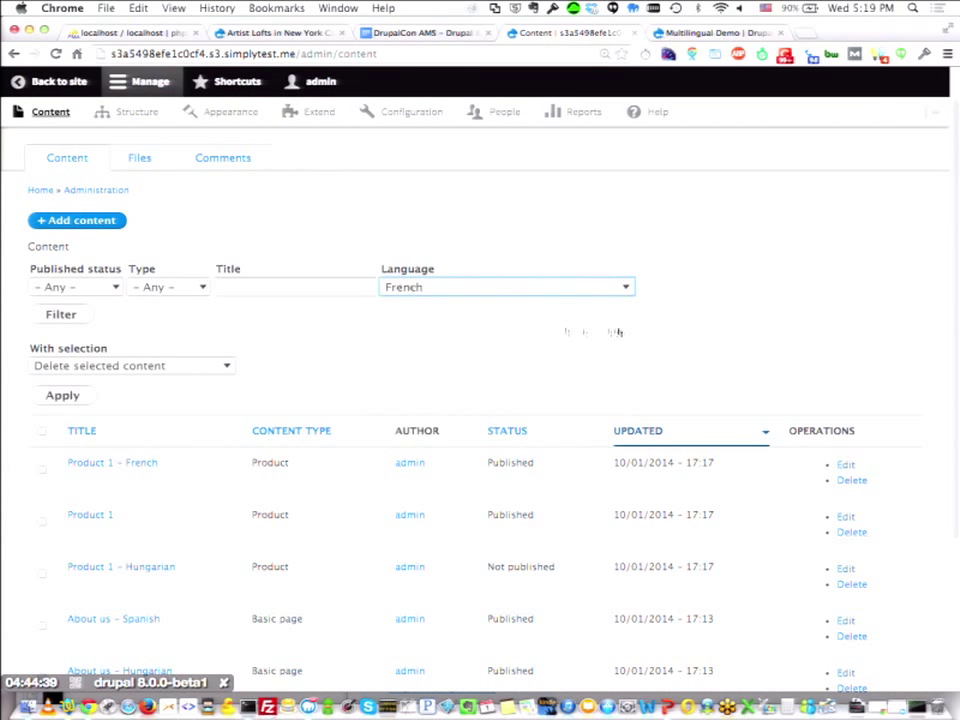
click(63, 315)
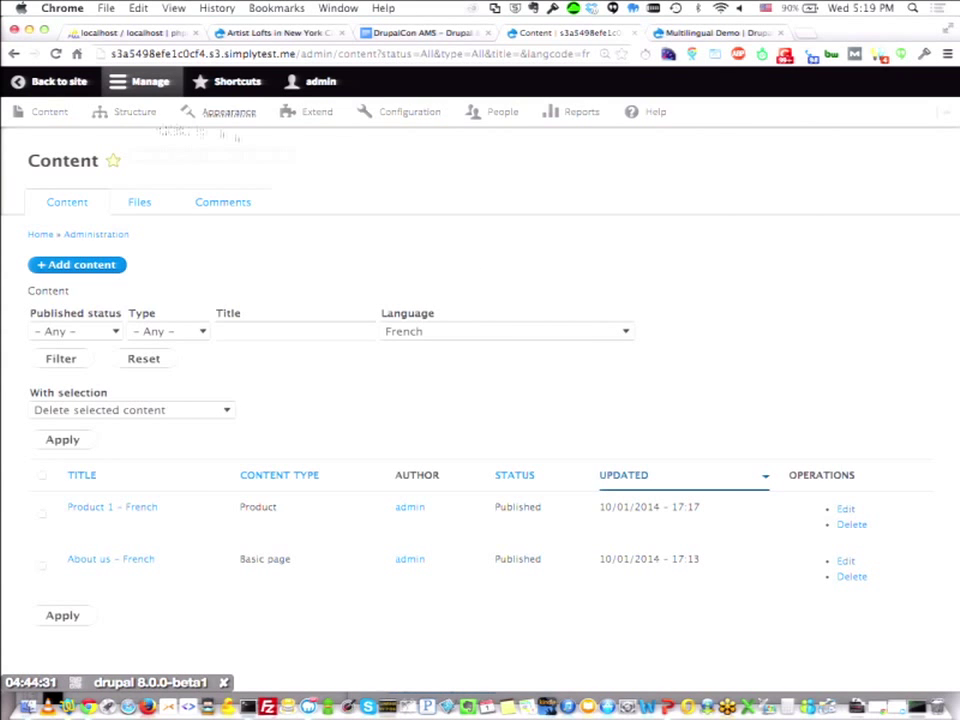
Open the Content view for editing from the site's list of views.
click(137, 112)
scroll(311, 497, down, 1)
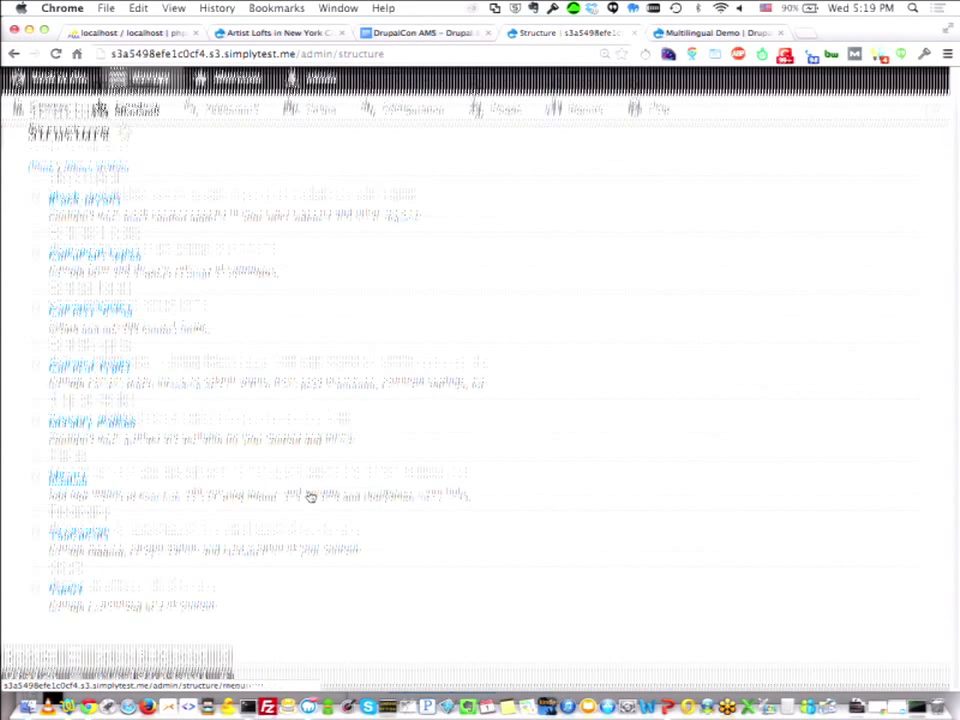
click(66, 593)
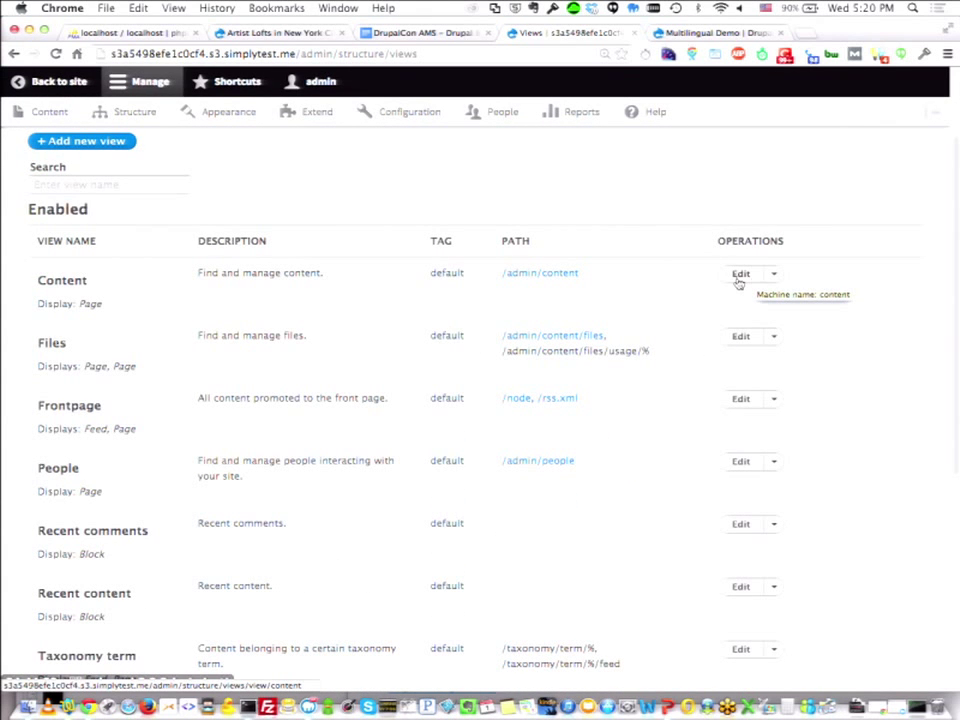
click(738, 280)
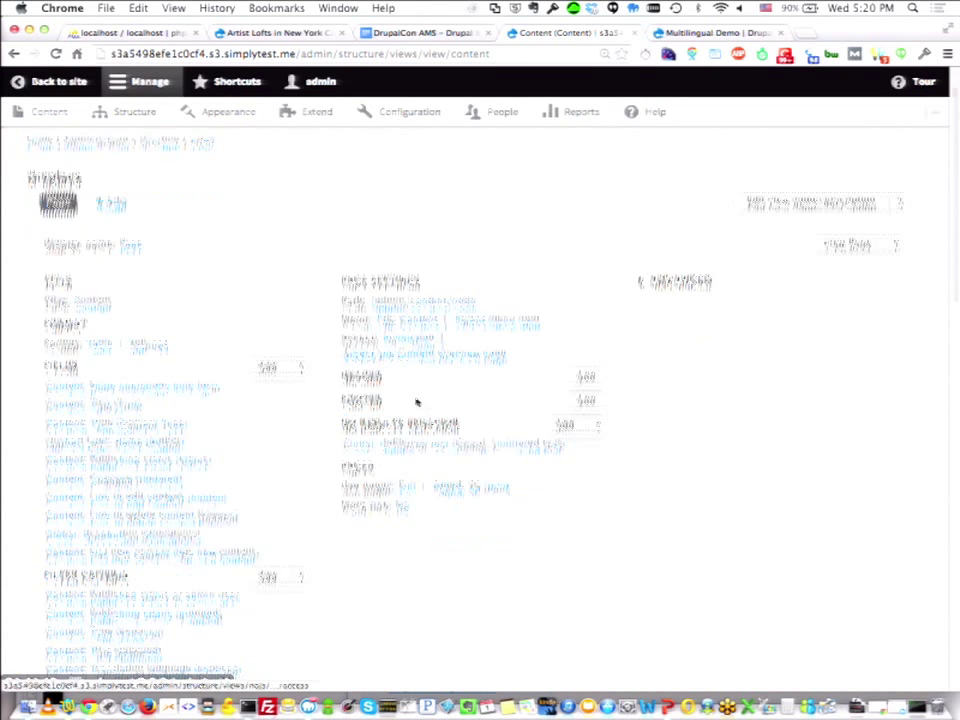
scroll(418, 400, down, 5)
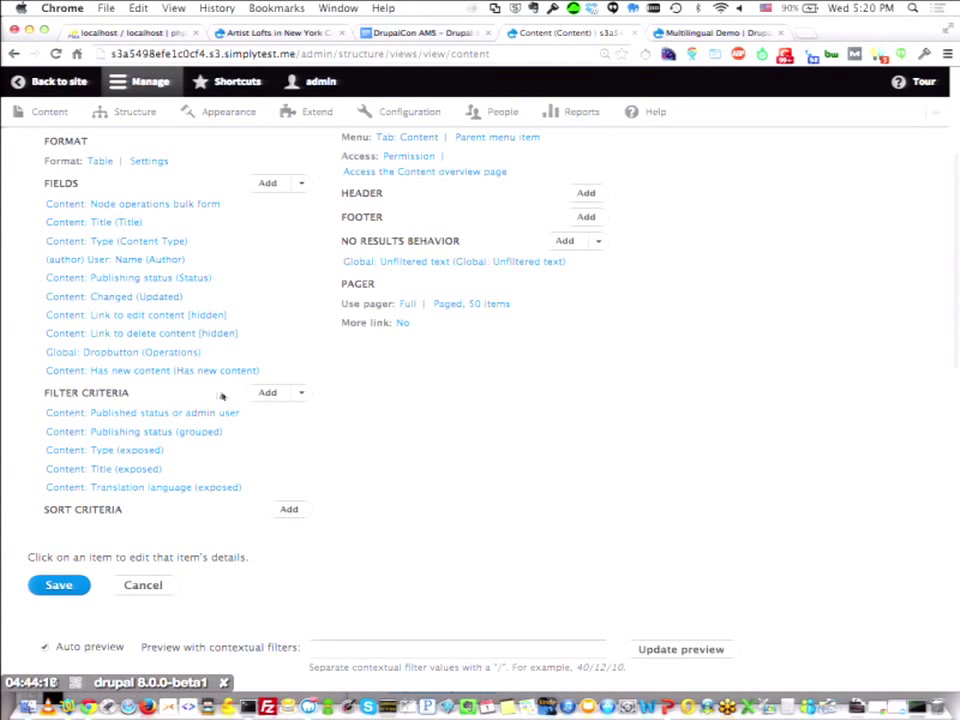
Find "Content revision: Original language" among the available filter criteria and add it to all displays of the Content view.
click(267, 392)
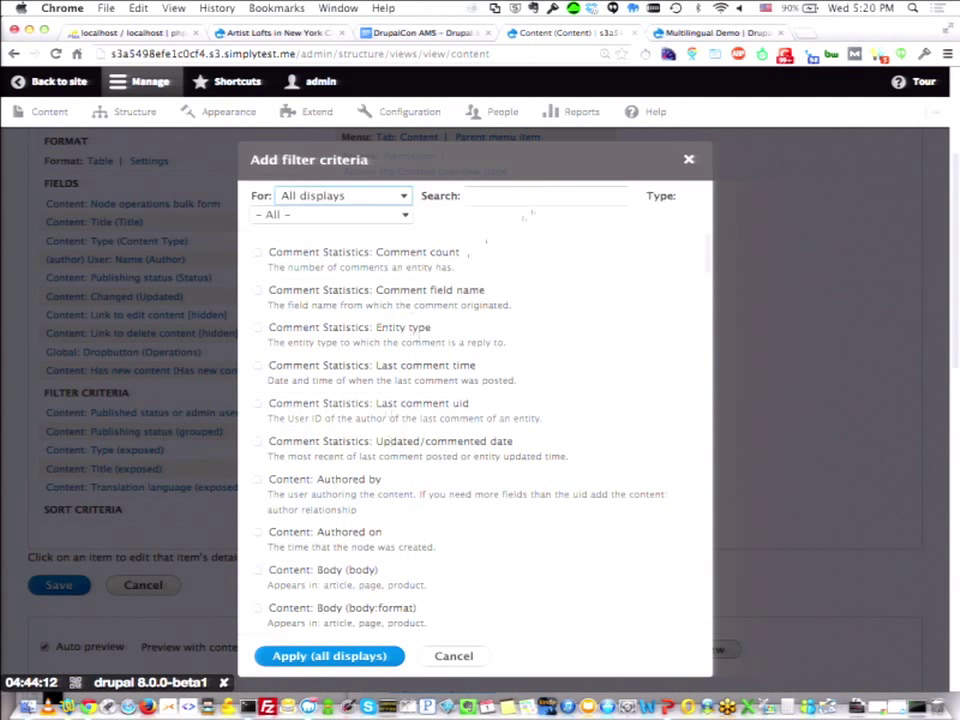
click(544, 195)
text(source)
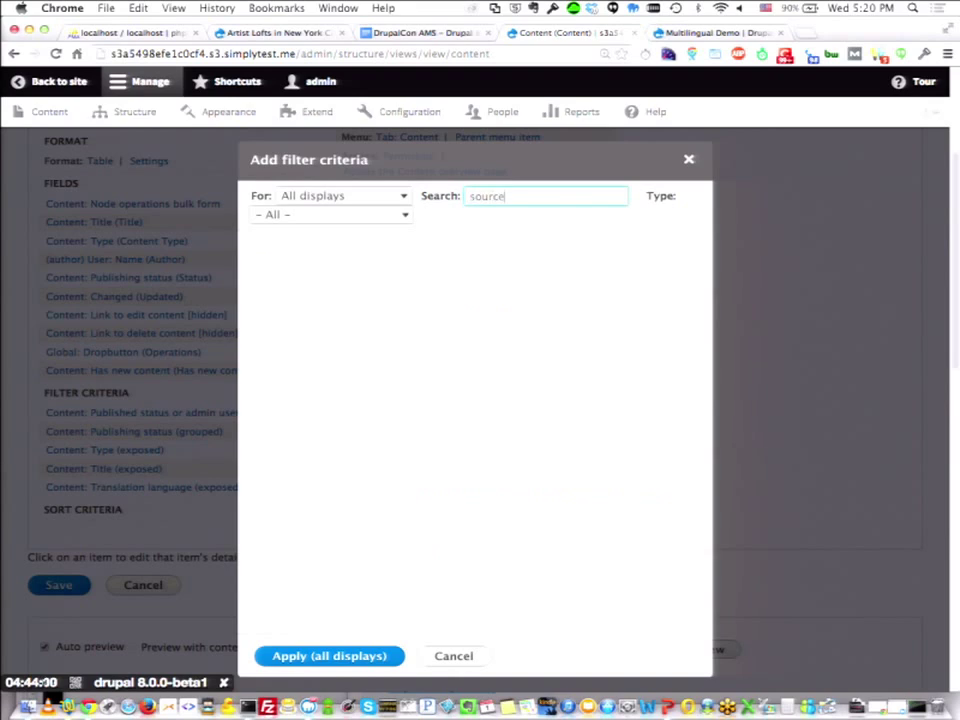
key(BackSpace)
key(BackSpace)
key(BackSpace)
key(BackSpace)
key(BackSpace)
key(BackSpace)
text(origin)
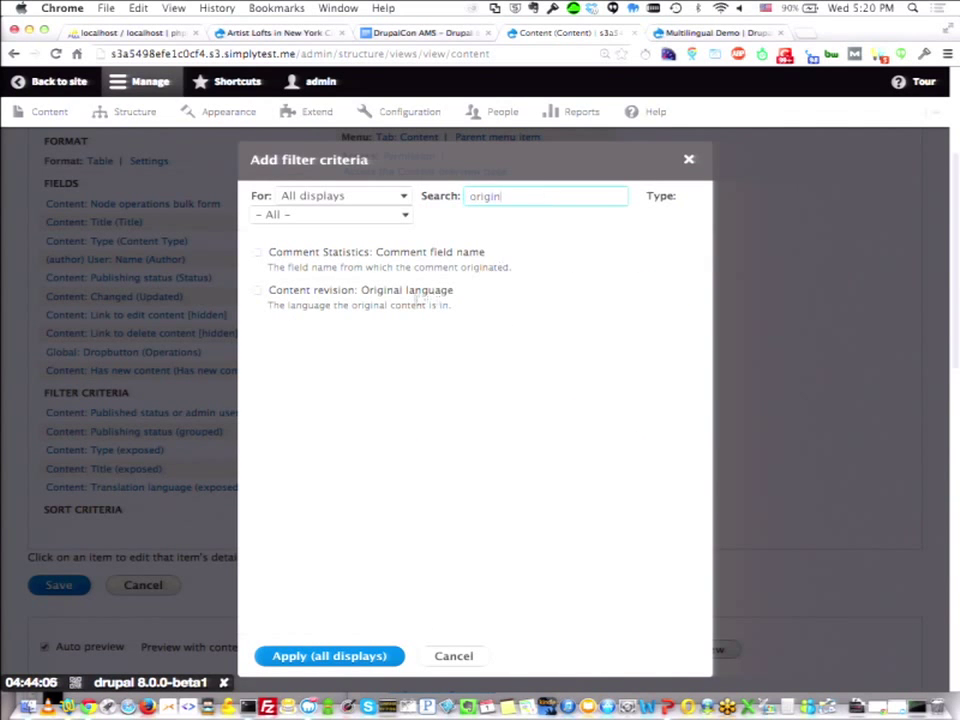
click(410, 292)
click(370, 414)
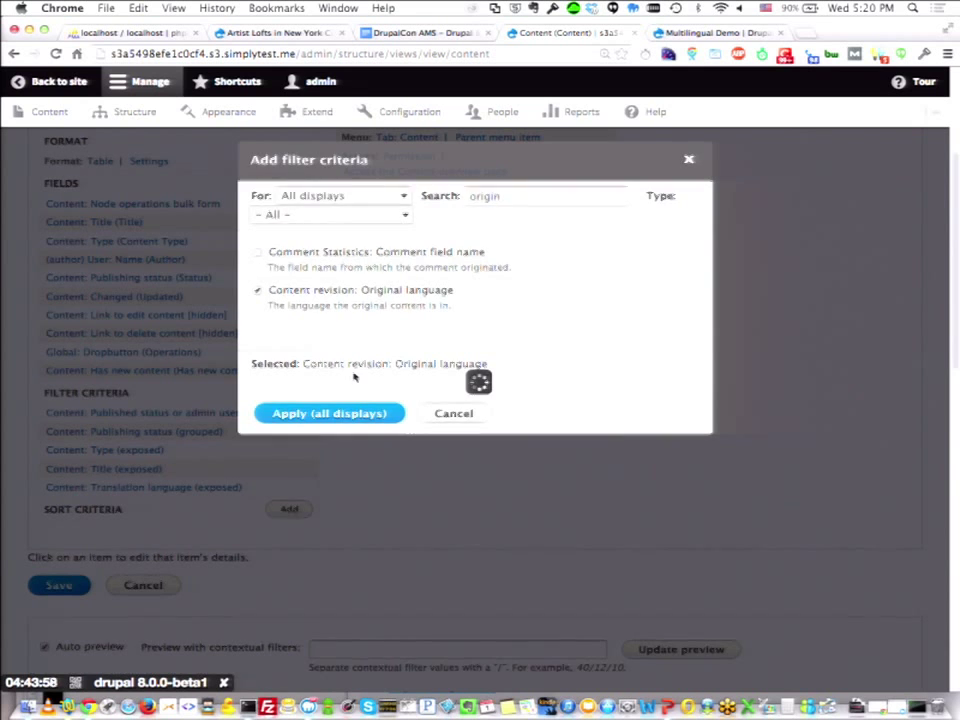
Try to expose the new Original language filter to visitors, close the dialog and reload the view editor.
click(257, 270)
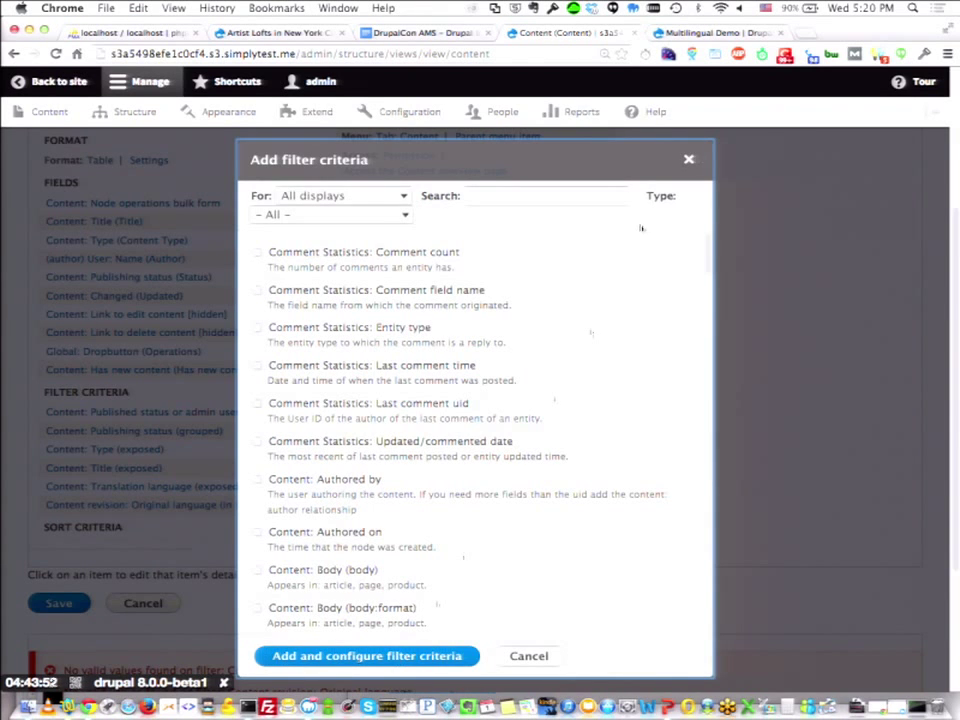
click(688, 160)
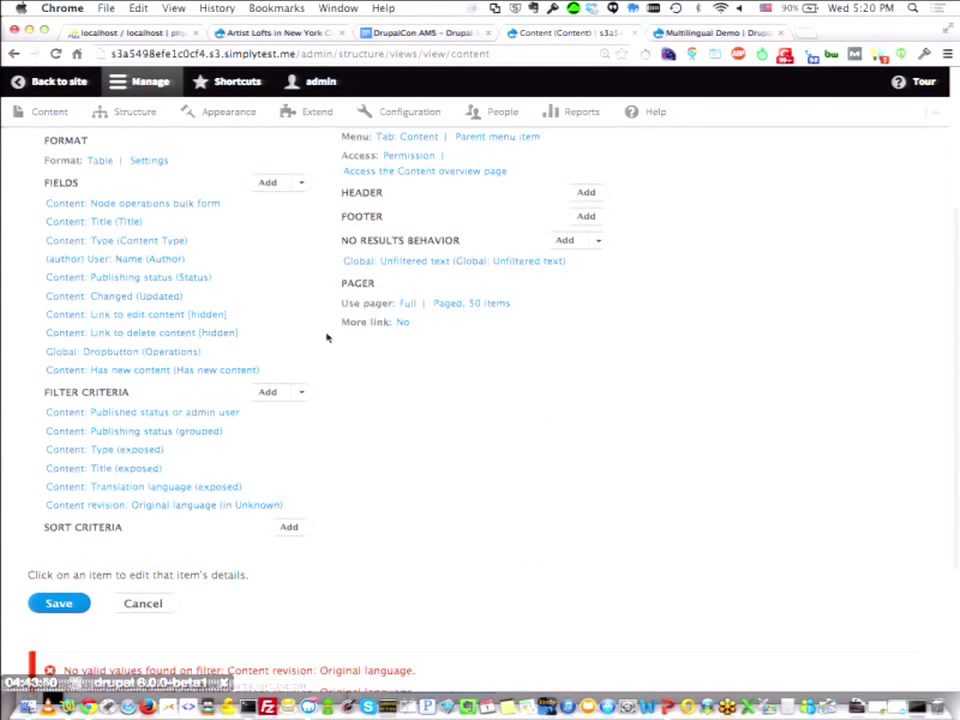
scroll(326, 337, up, 1)
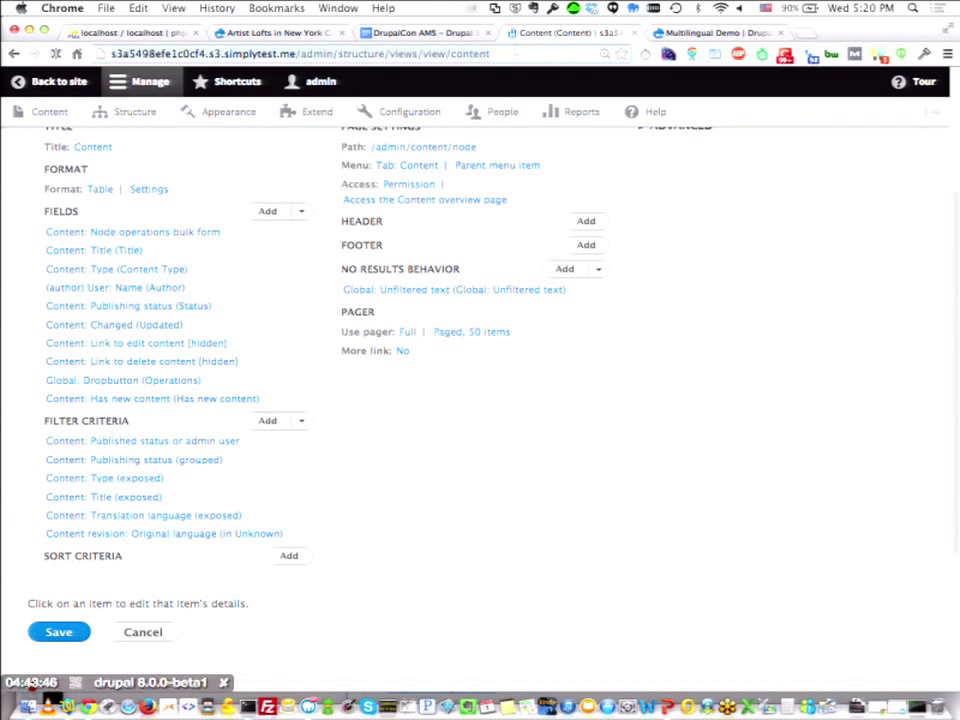
key(super+r)
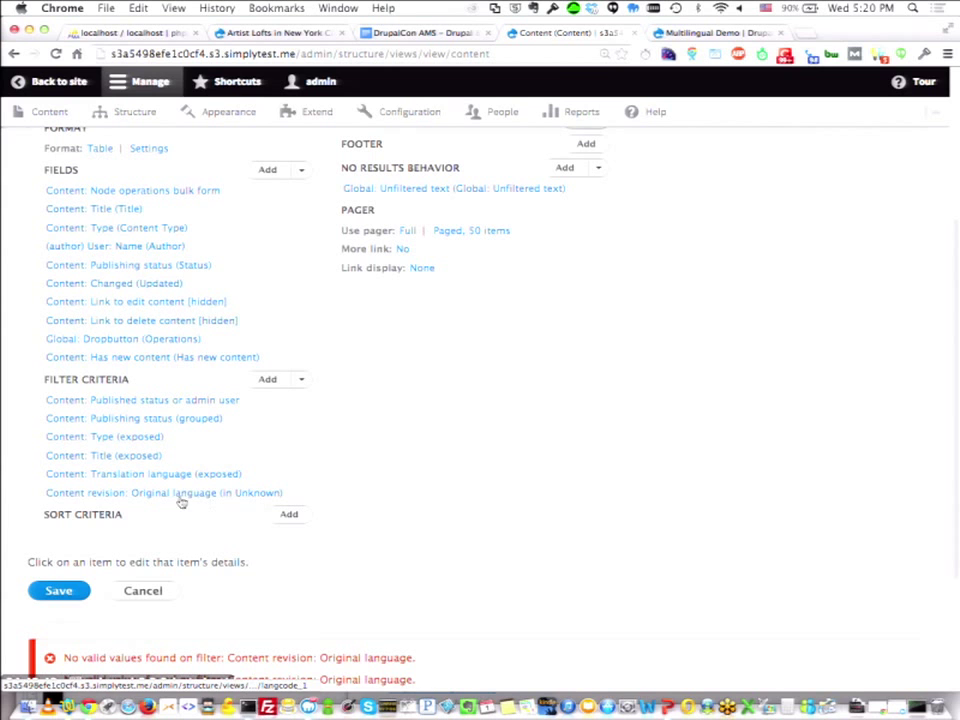
Expose the Original language filter to visitors as a single filter and save the Content view.
click(189, 494)
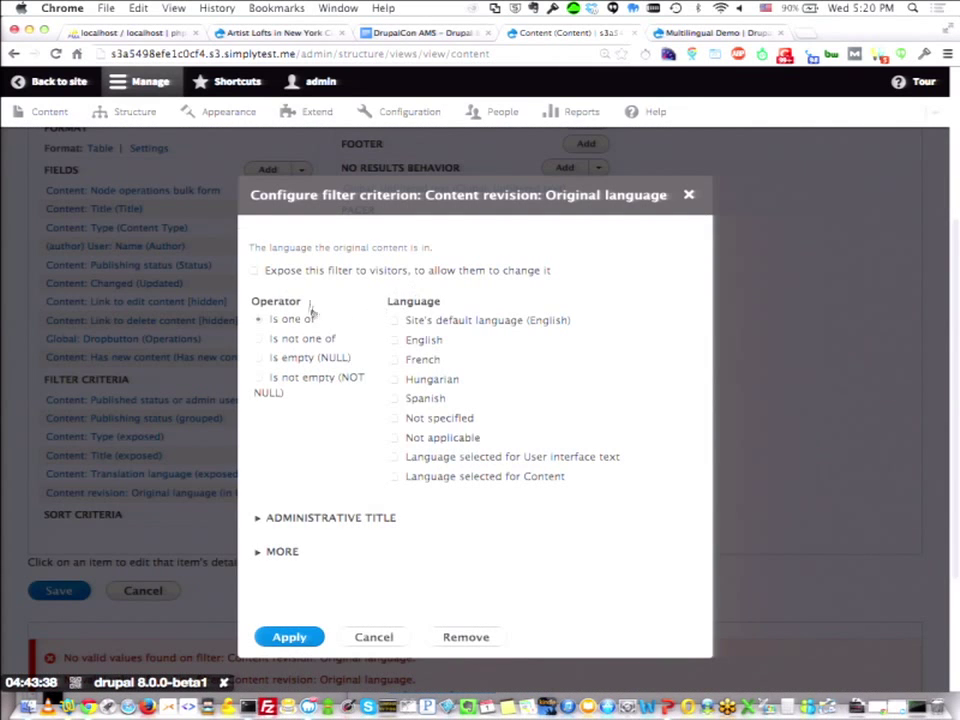
click(313, 274)
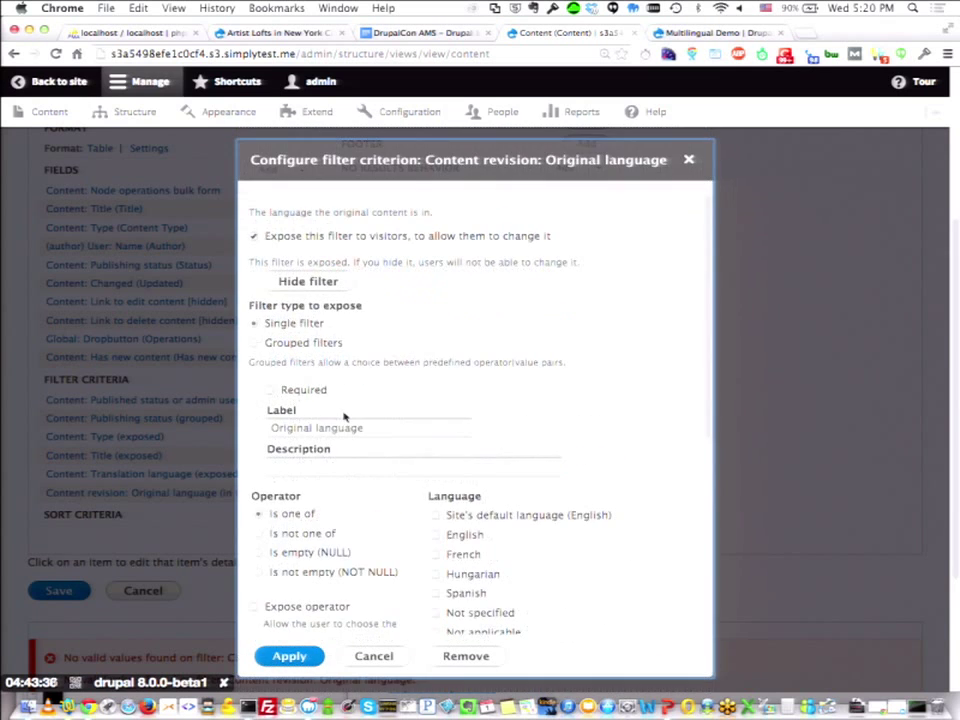
scroll(362, 510, down, 5)
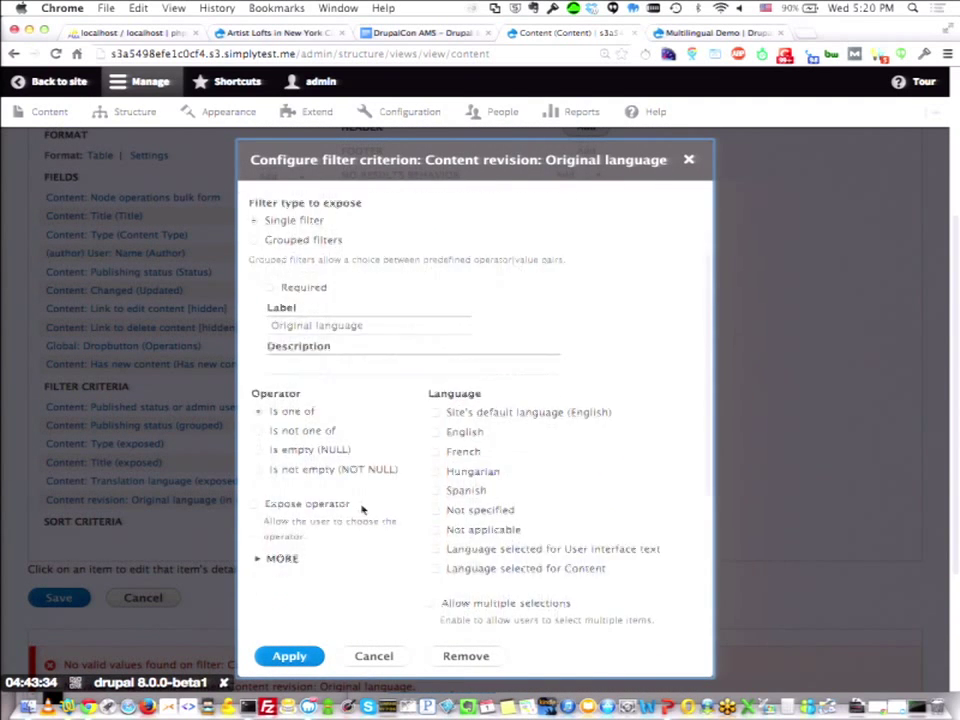
scroll(362, 508, down, 5)
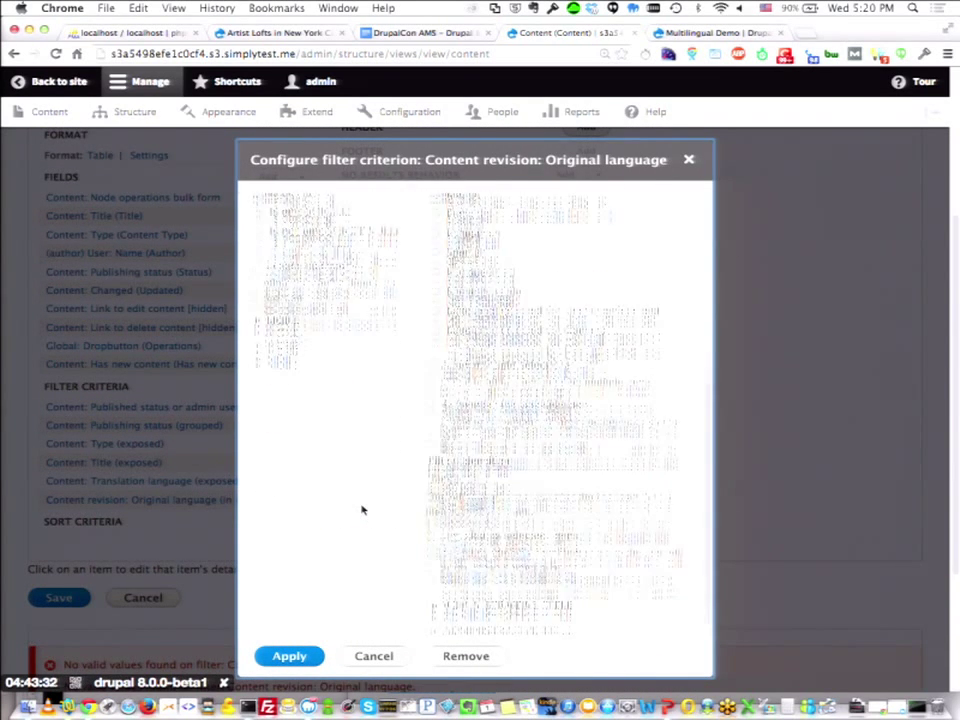
click(290, 657)
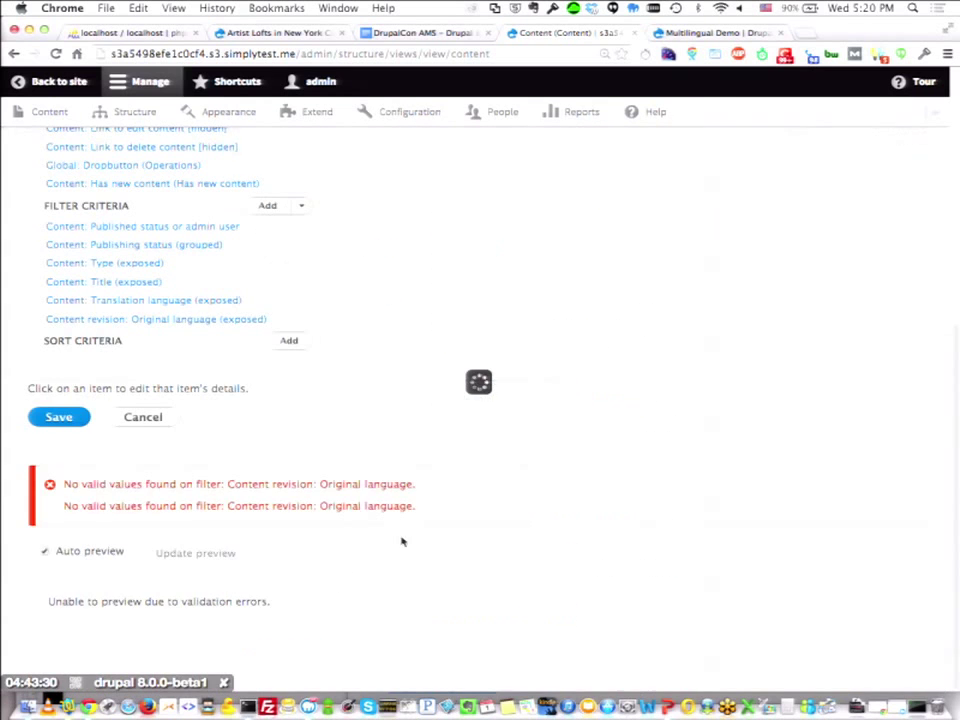
click(58, 419)
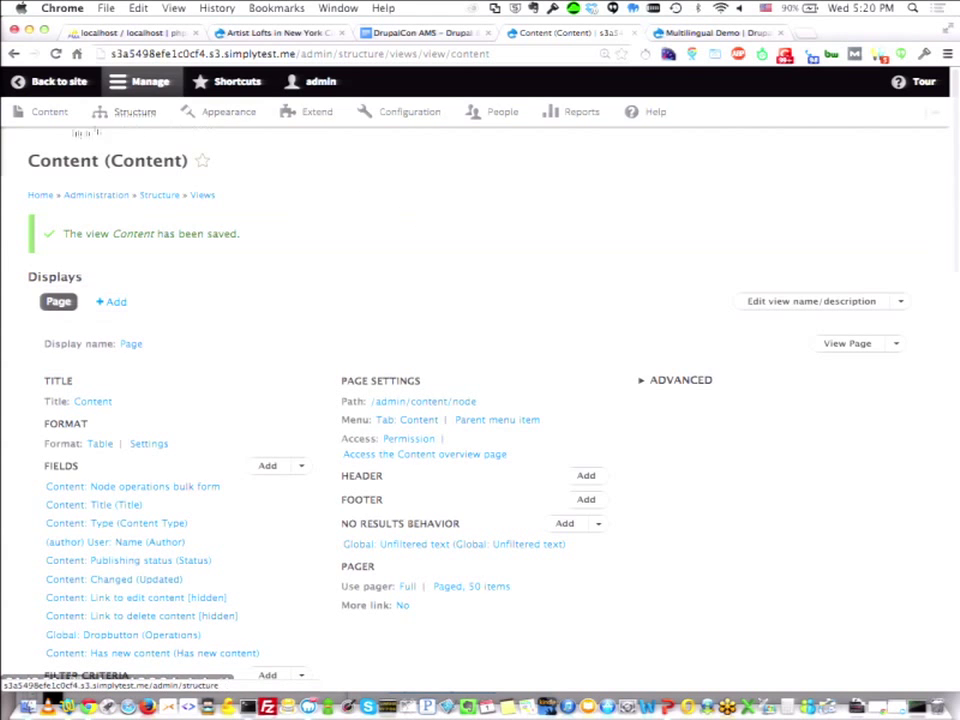
Filter the content list by original language English and language French.
click(48, 114)
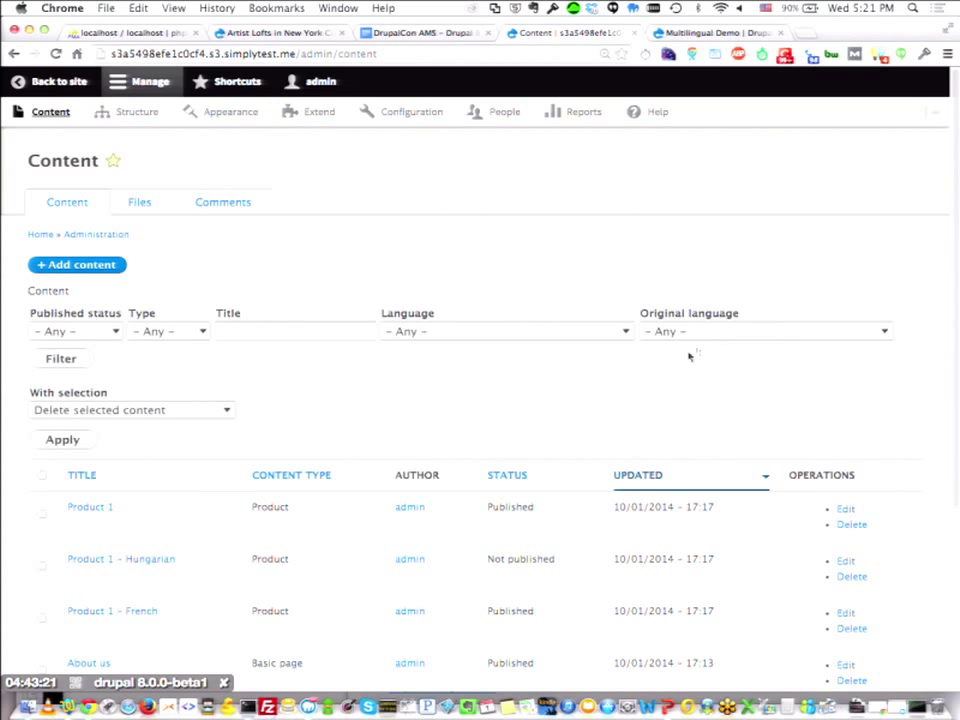
click(770, 331)
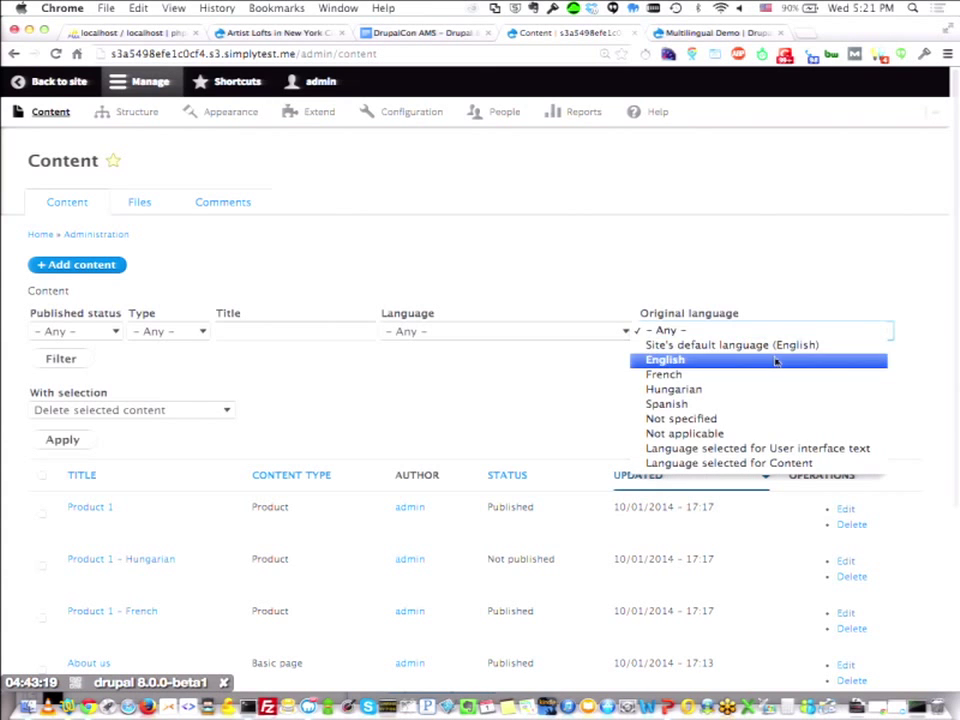
click(776, 360)
click(617, 332)
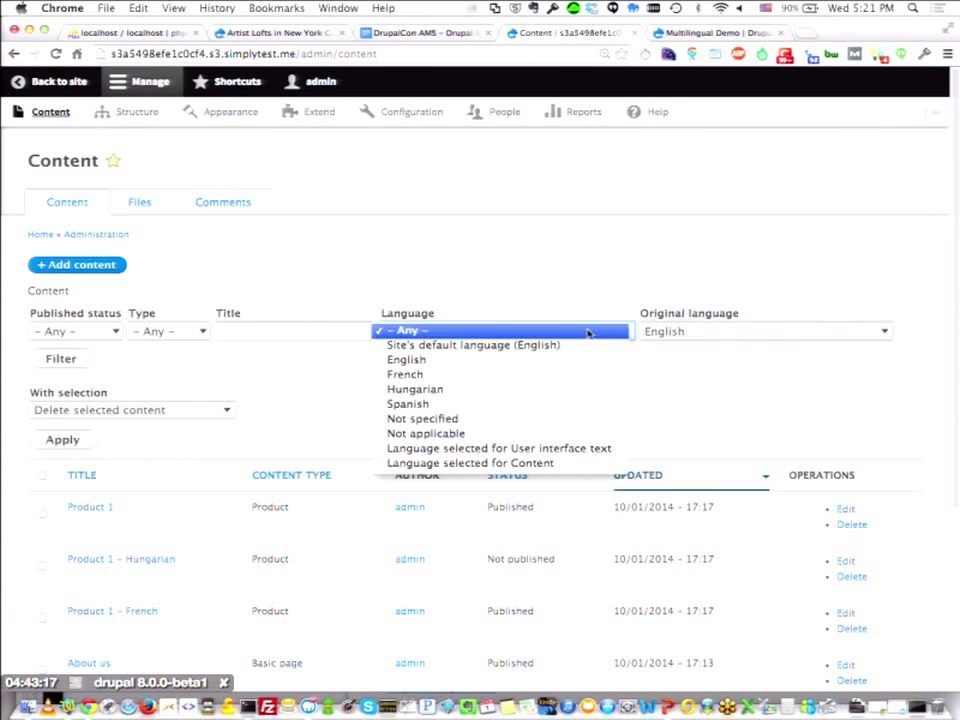
click(576, 379)
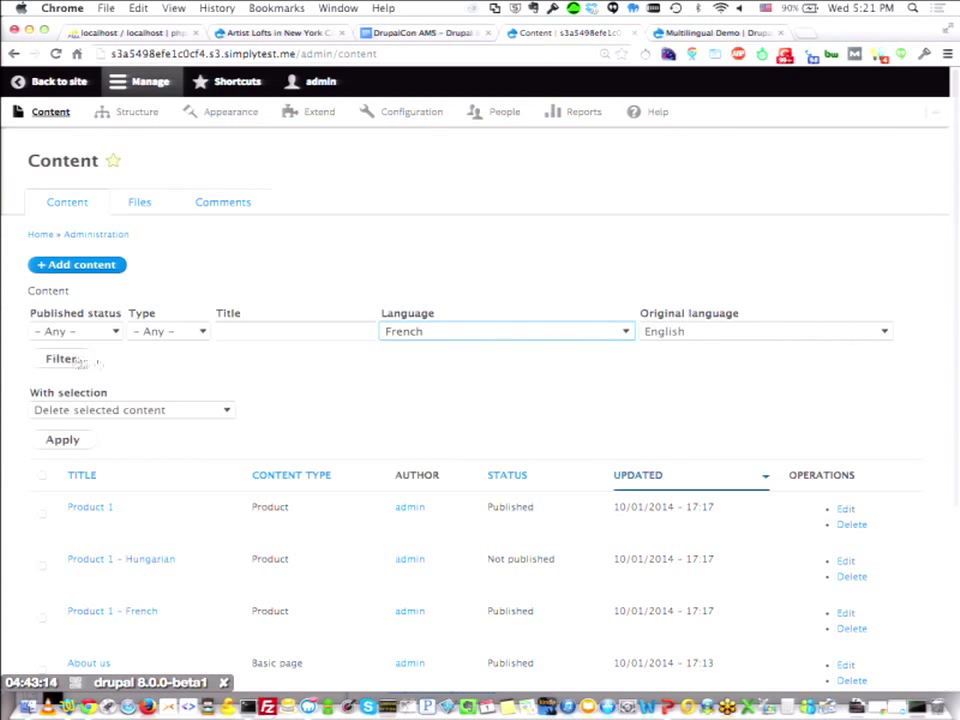
click(62, 359)
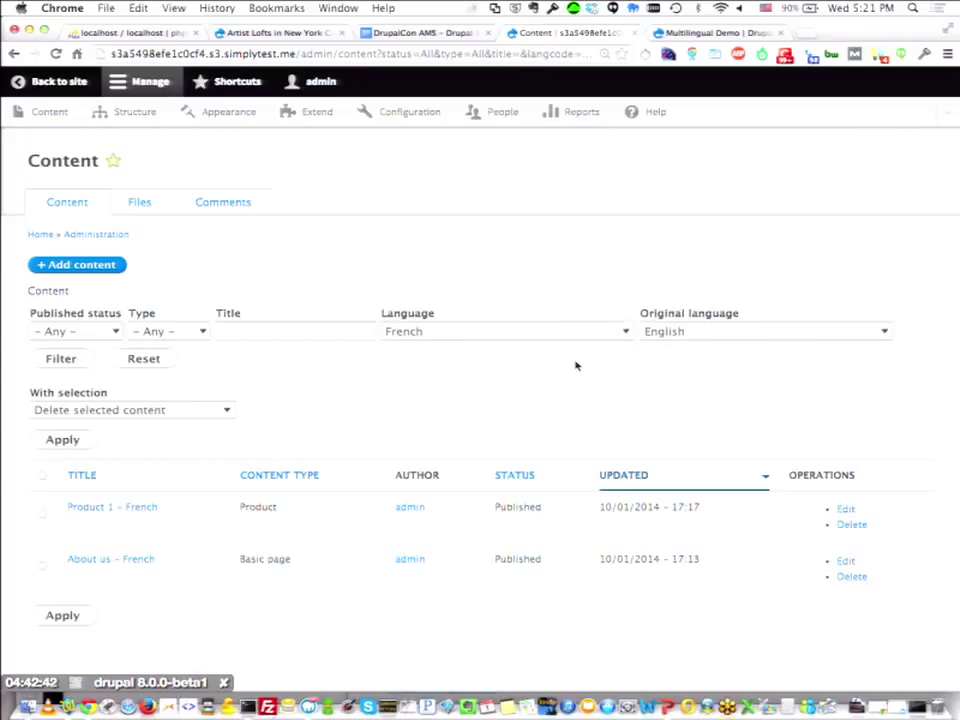
Open the translations overview of the Adventure term in the Interests vocabulary.
click(133, 116)
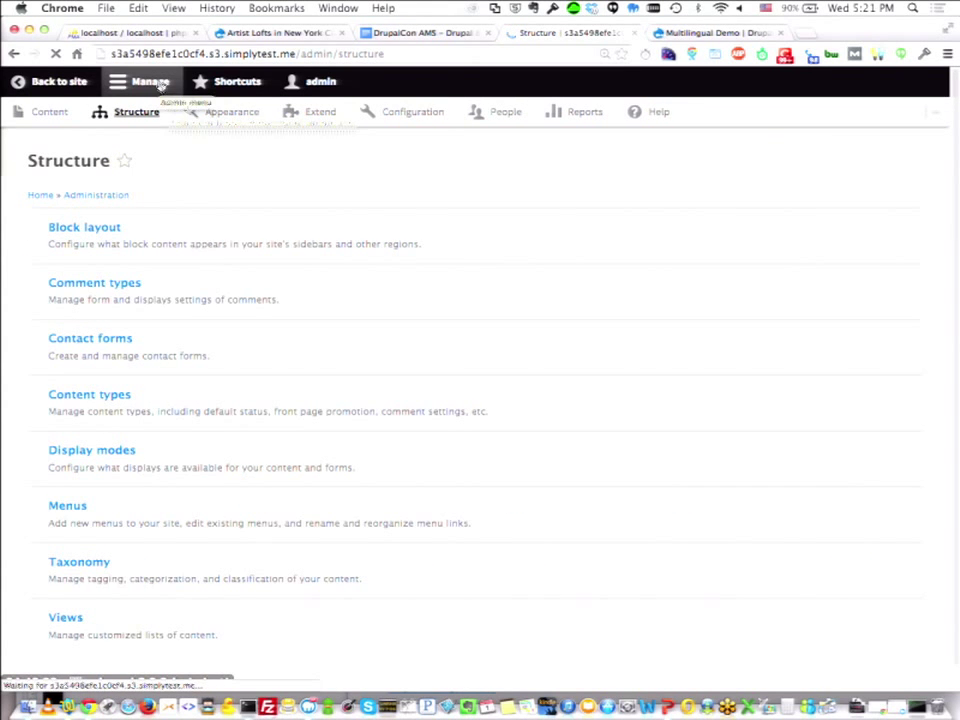
click(111, 565)
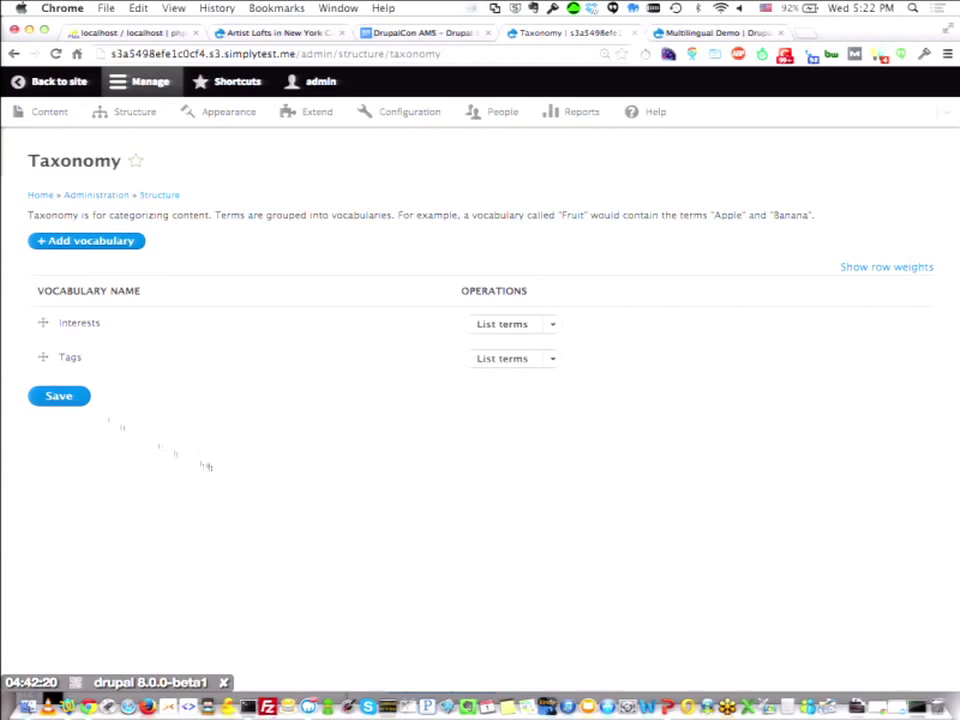
click(554, 329)
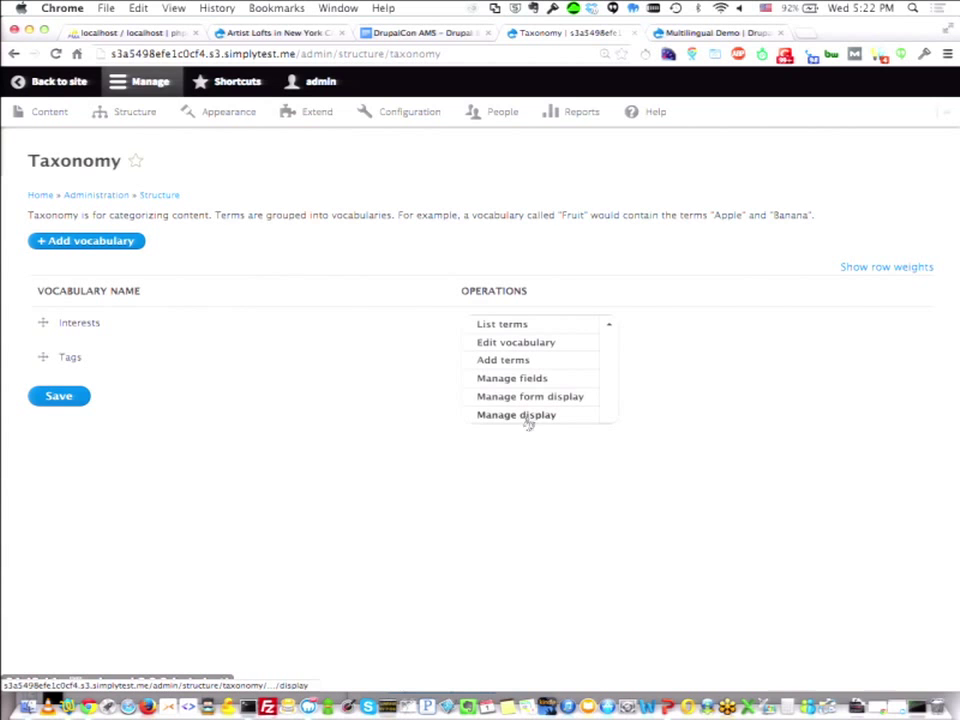
click(516, 327)
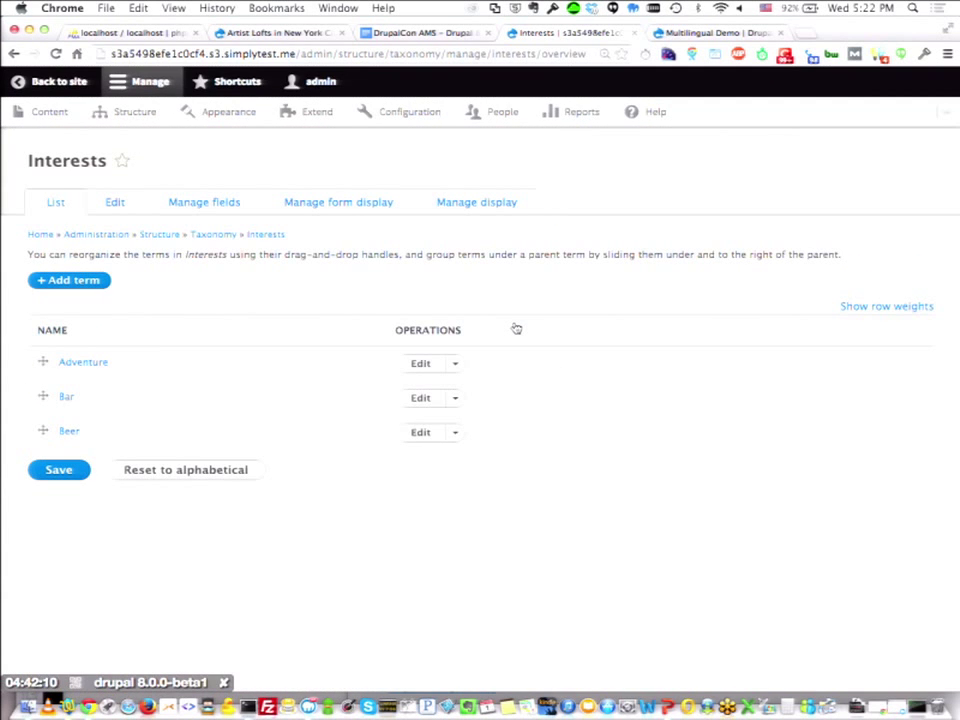
click(455, 364)
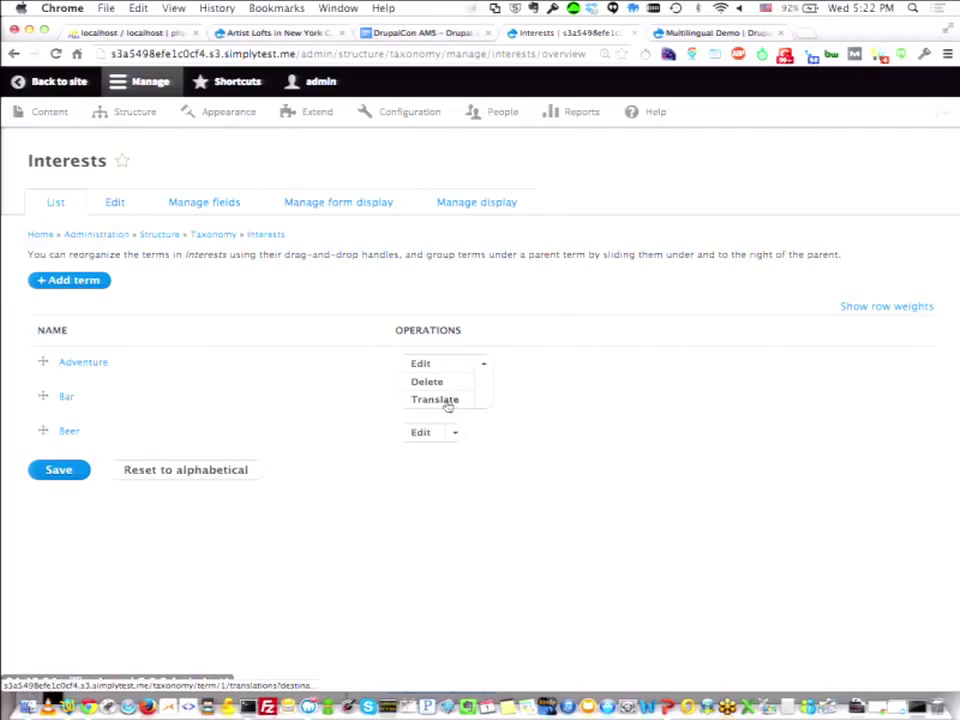
click(446, 400)
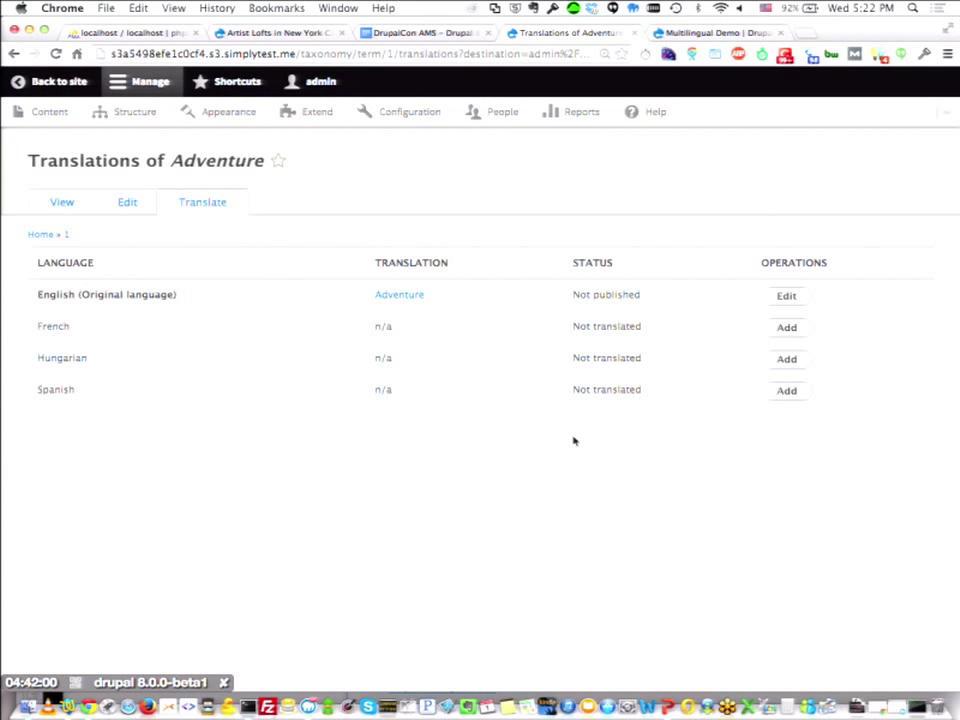
Add a French translation of the Adventure term named "Adventure - French" and save it.
click(789, 332)
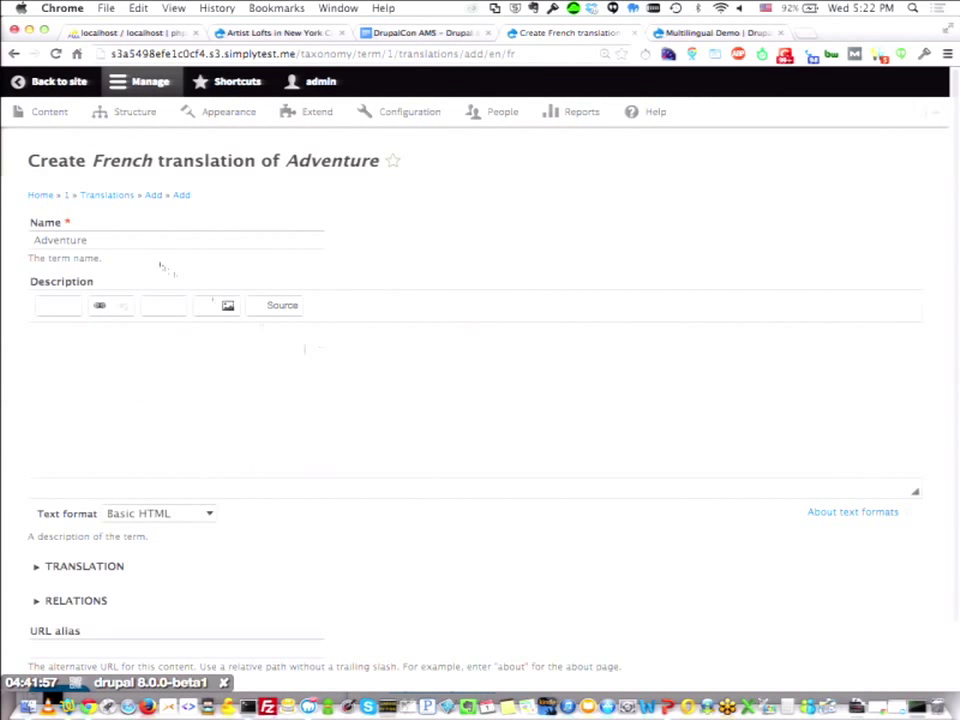
click(150, 241)
text(- Fre)
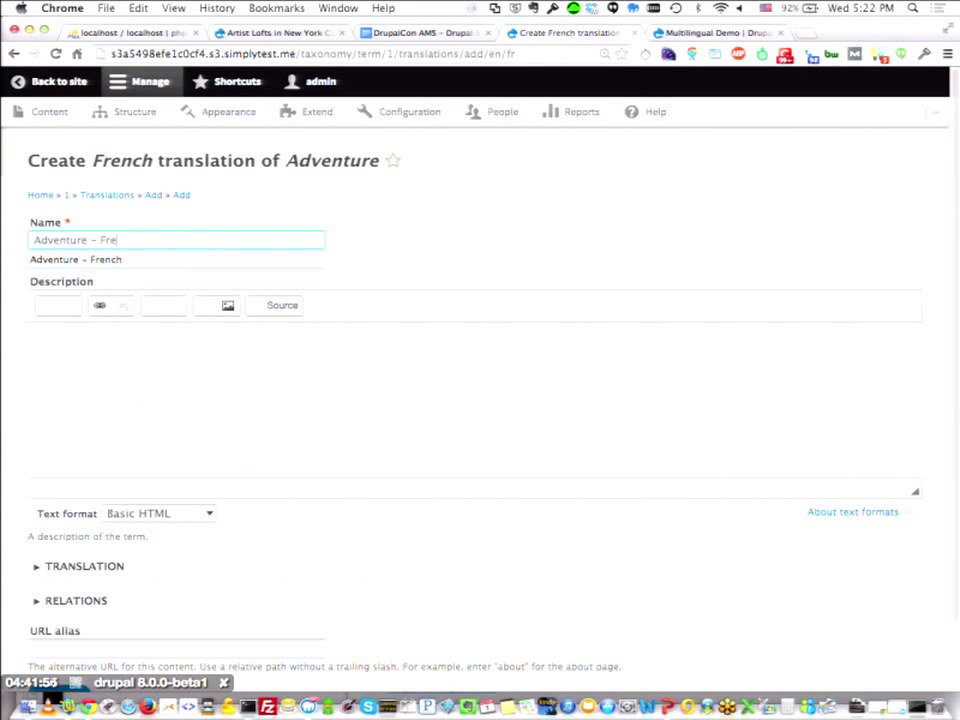
text(nch)
click(364, 221)
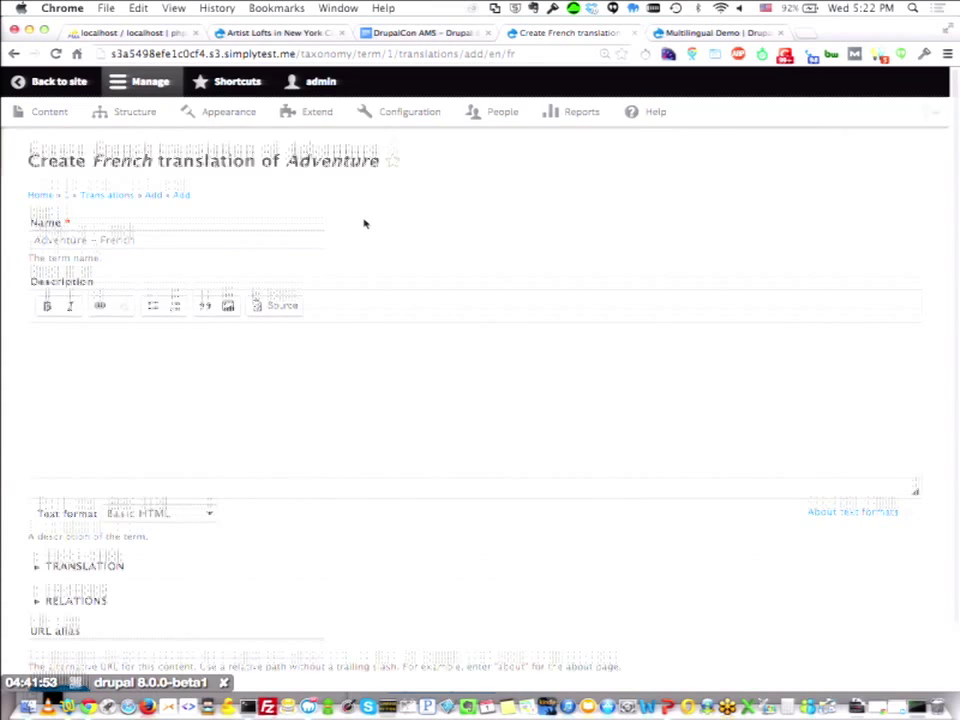
scroll(365, 224, down, 2)
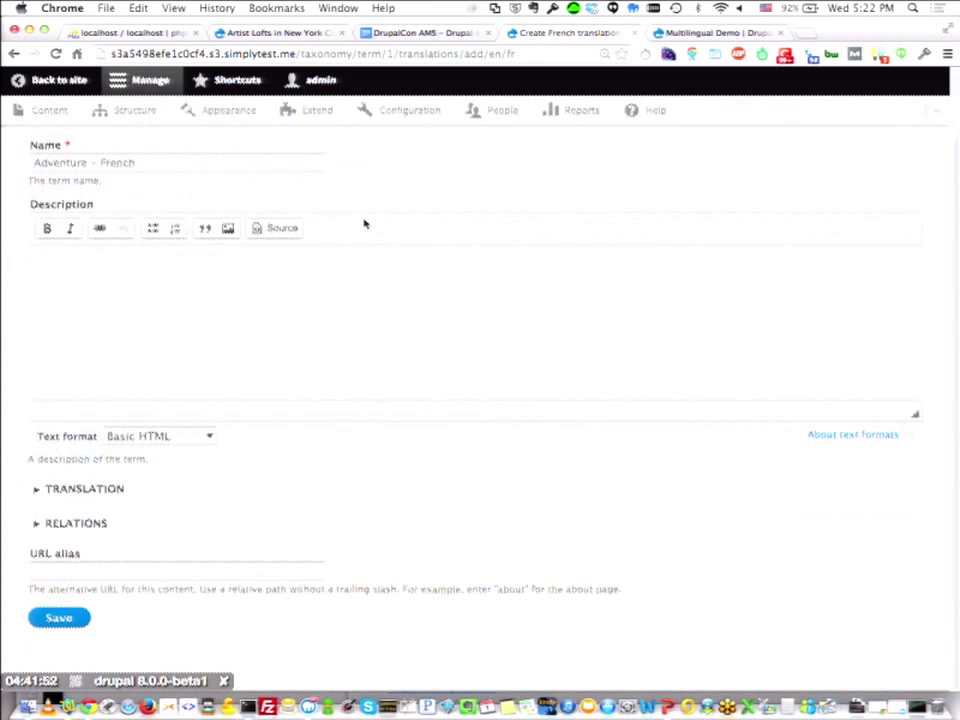
click(60, 620)
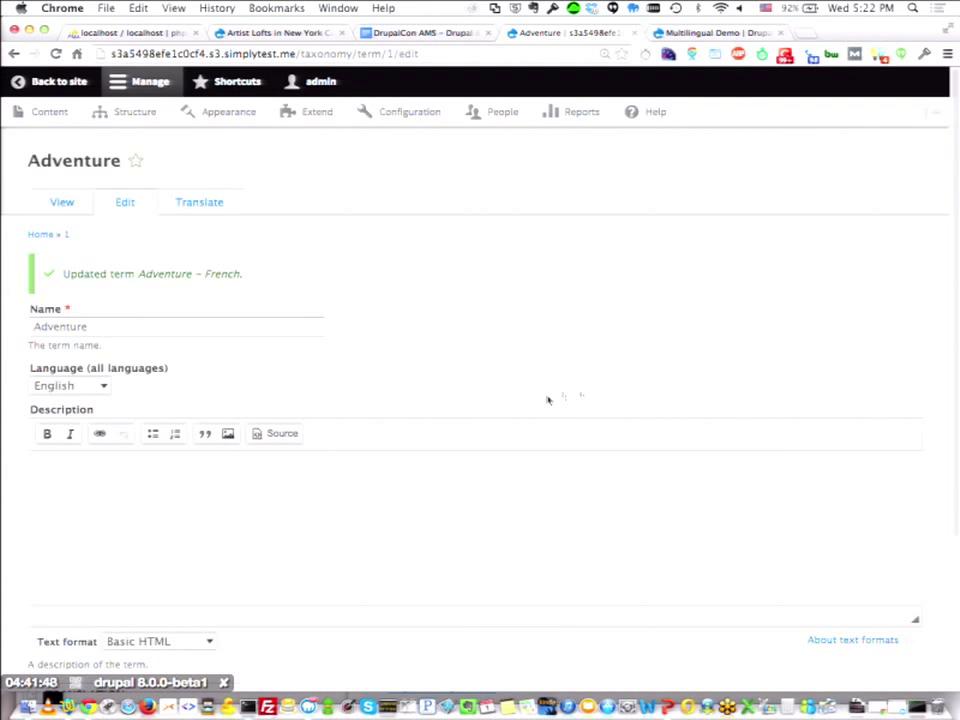
Add a Hungarian translation of the Adventure term named "Adventure - Hungarian" and save it.
scroll(547, 400, down, 2)
scroll(547, 400, down, 2)
scroll(547, 400, up, 3)
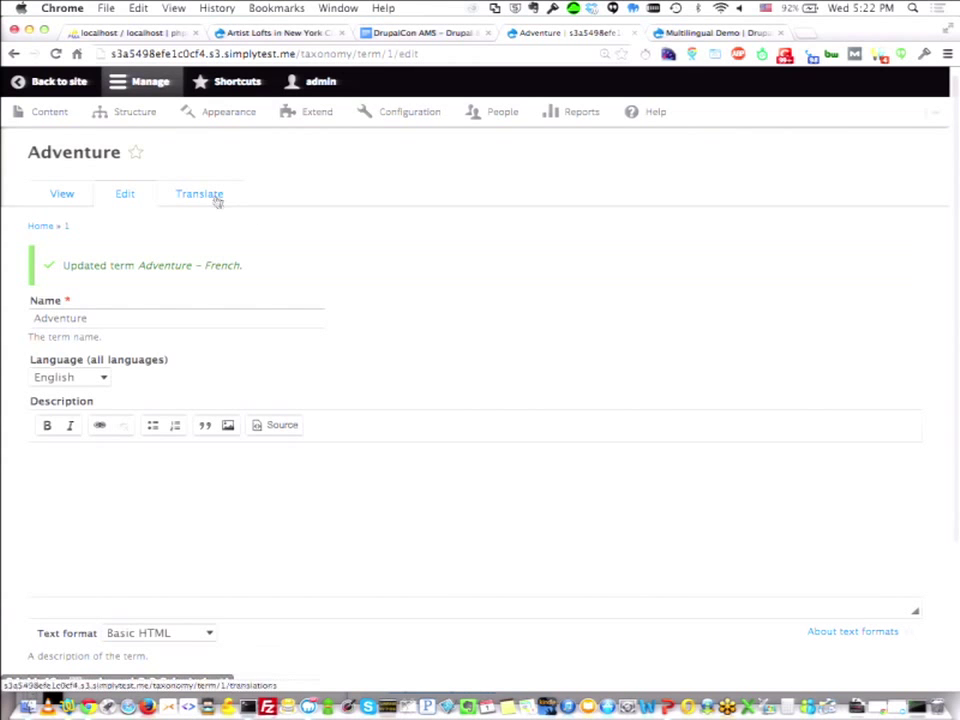
click(214, 198)
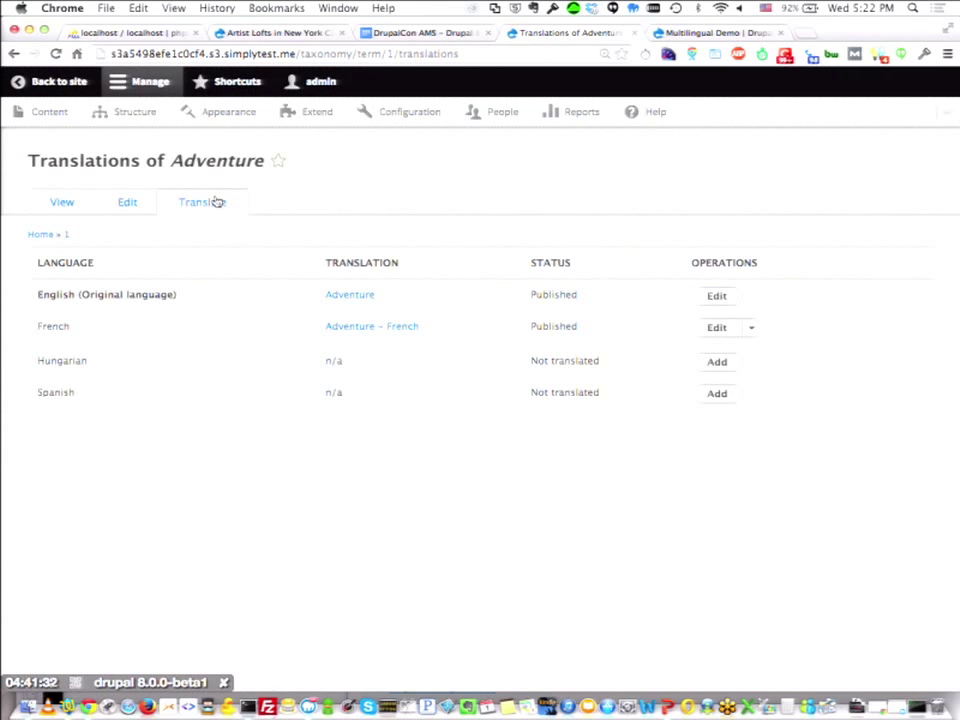
click(722, 369)
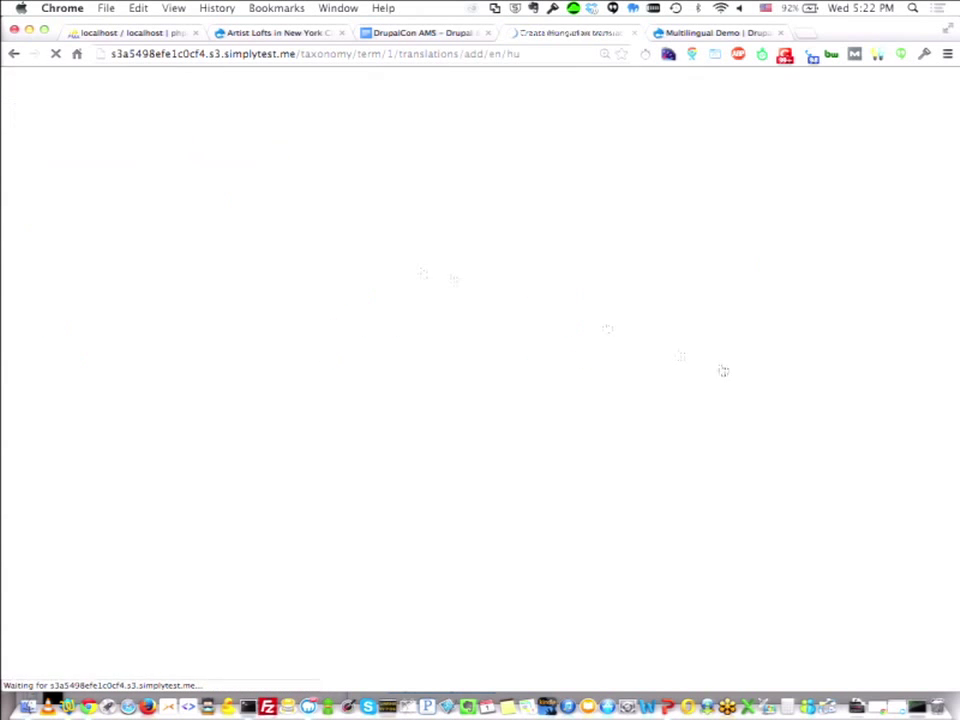
click(150, 276)
text(- Hungarian)
click(328, 236)
scroll(229, 544, down, 1)
scroll(229, 549, down, 3)
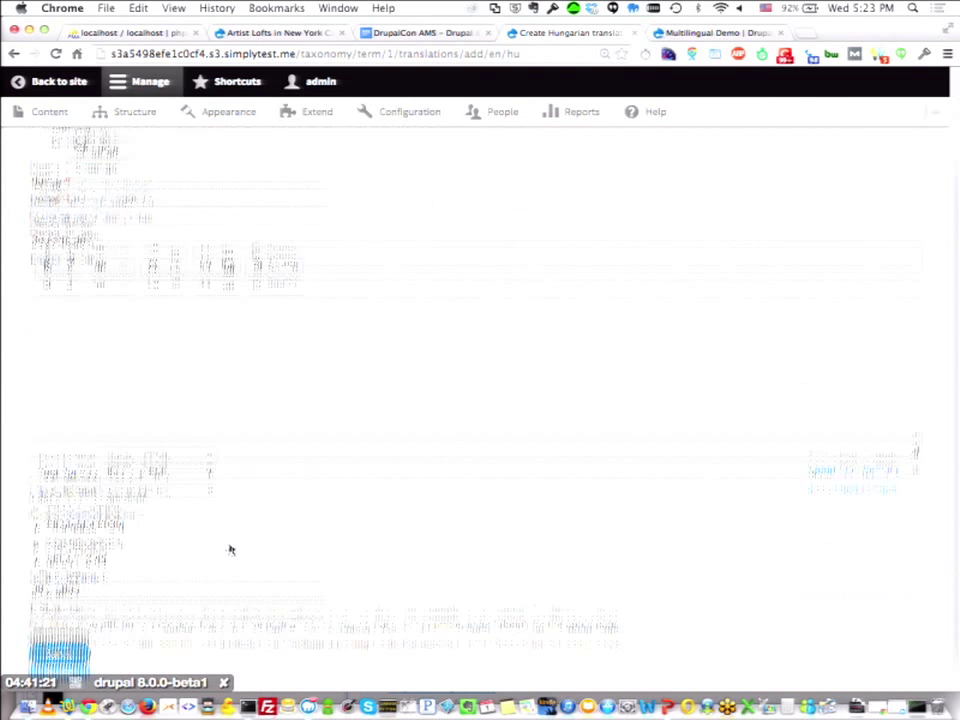
click(60, 620)
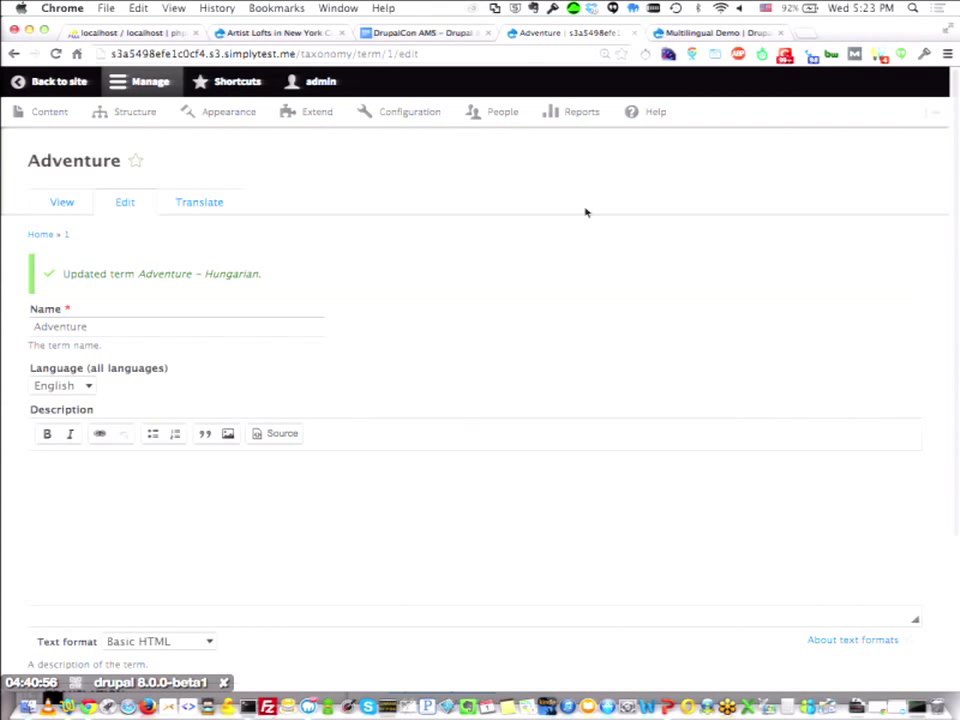
Examine the translation settings on the Adventure term's edit form, including publishing status, outdated flag and authoring information.
scroll(586, 212, down, 5)
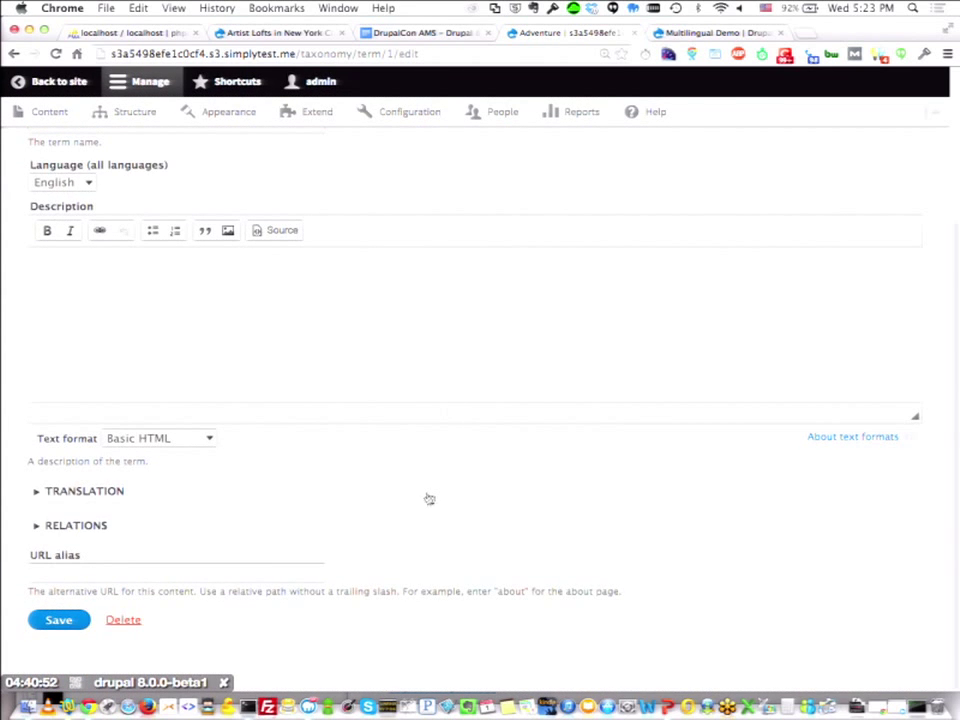
click(429, 499)
scroll(445, 540, down, 2)
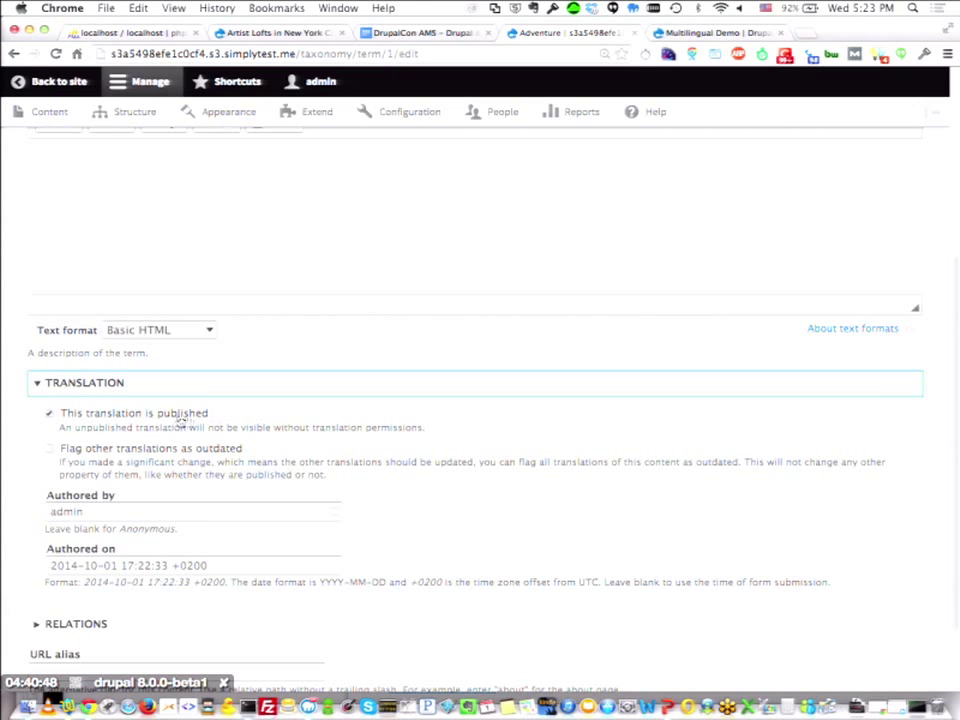
scroll(400, 425, up, 2)
scroll(470, 370, up, 1)
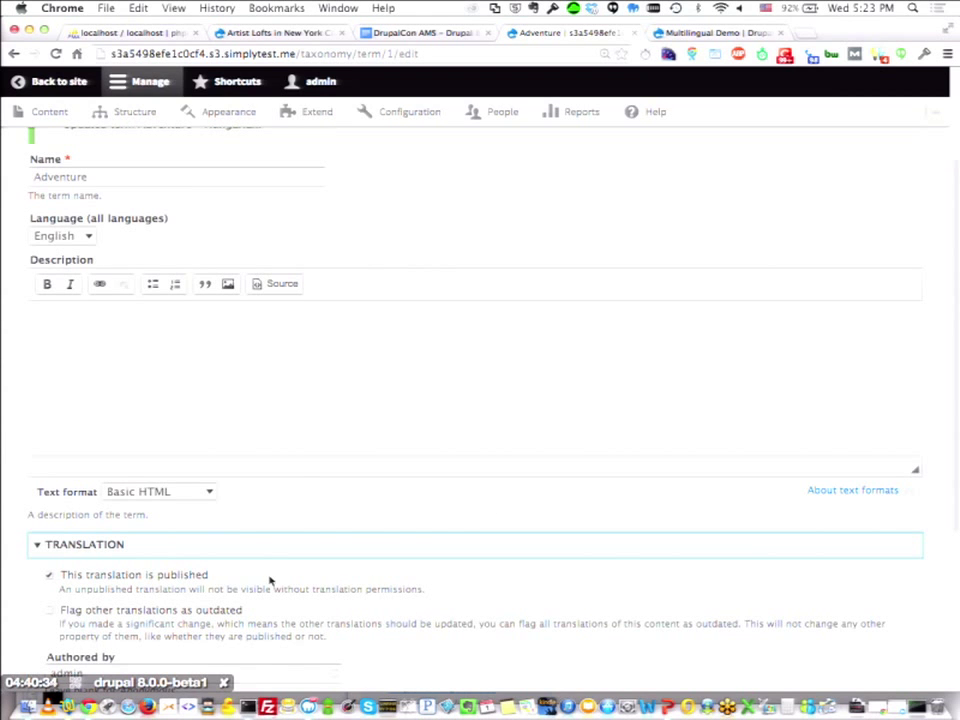
scroll(269, 580, down, 3)
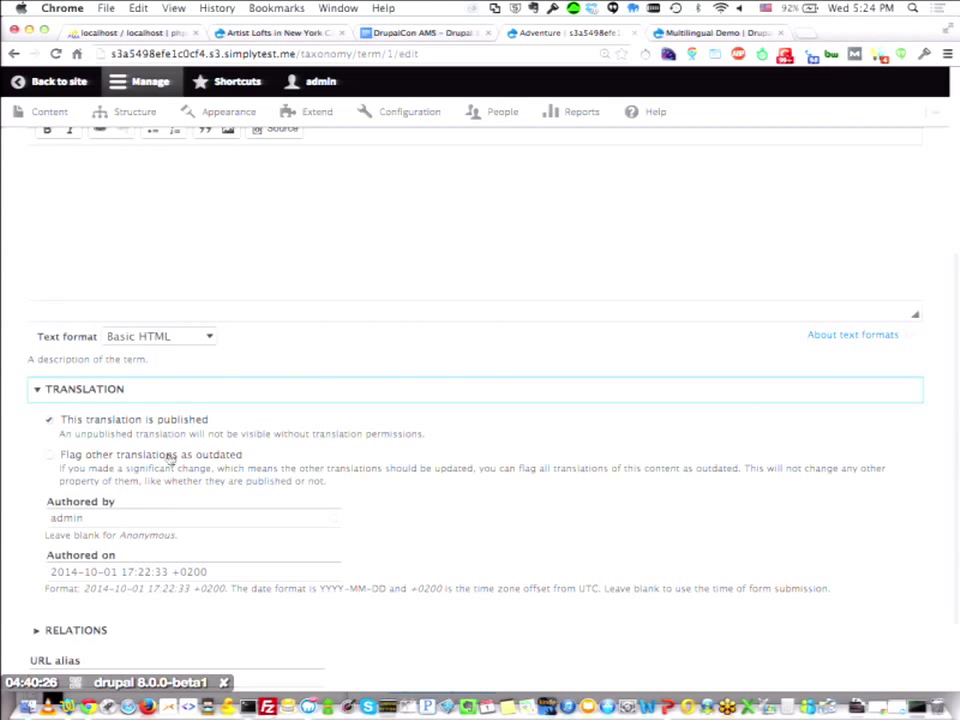
scroll(238, 482, down, 2)
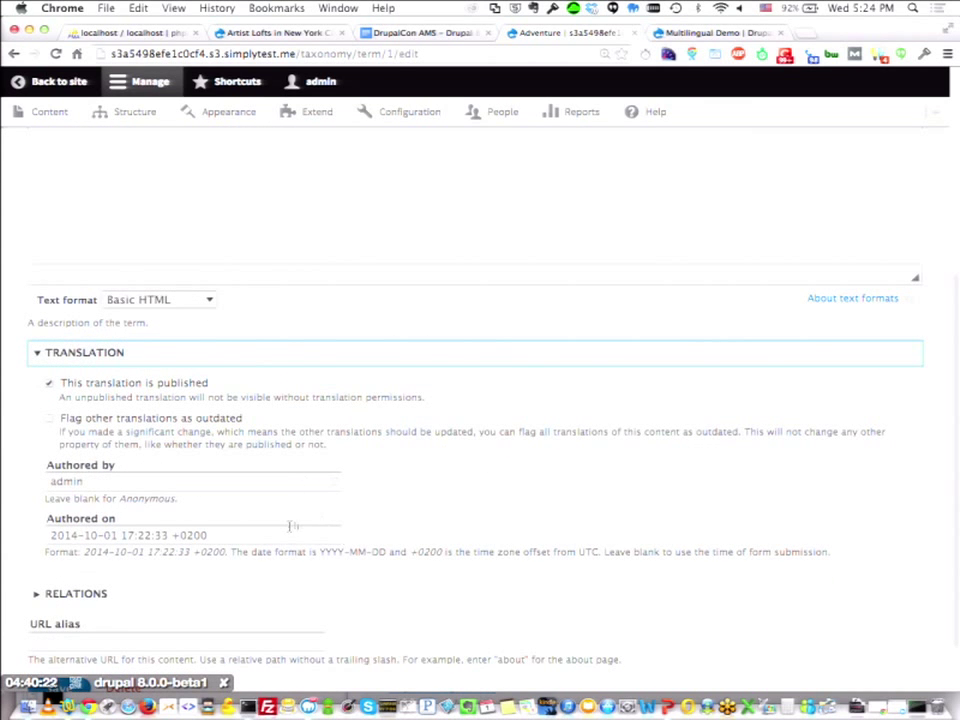
scroll(403, 512, down, 4)
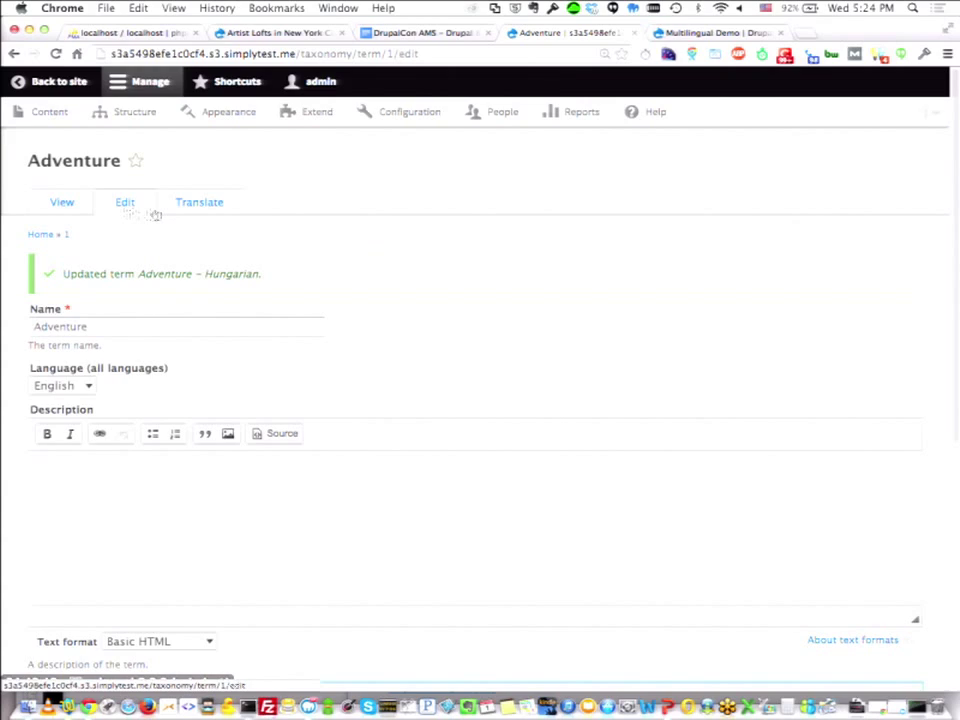
Check the Adventure term's page and translations overview, and examine the Relations settings of its English original.
click(72, 204)
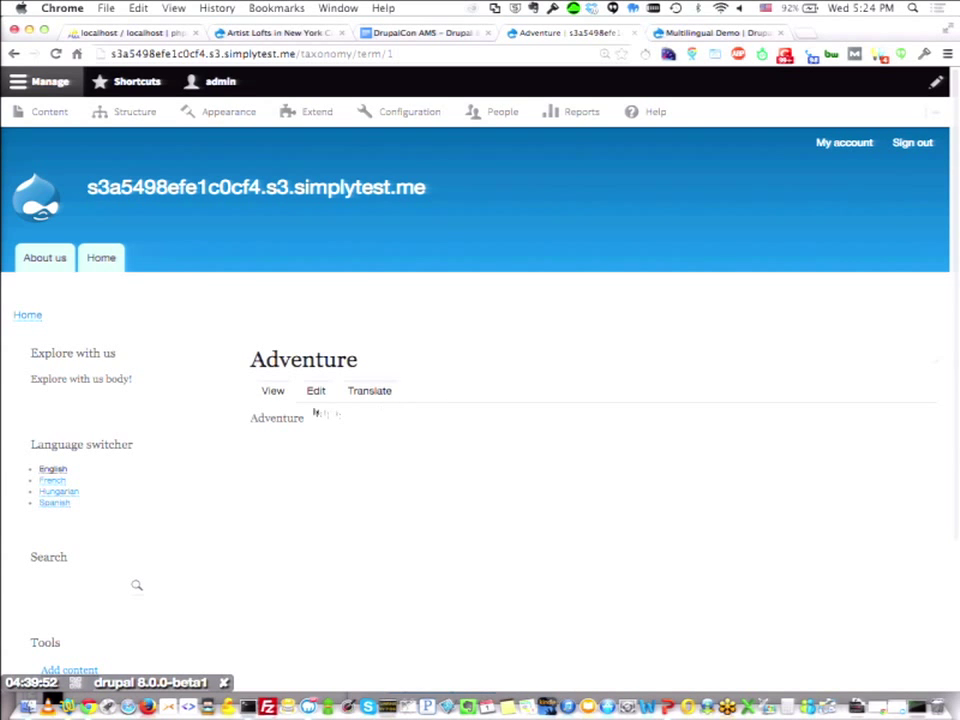
click(388, 392)
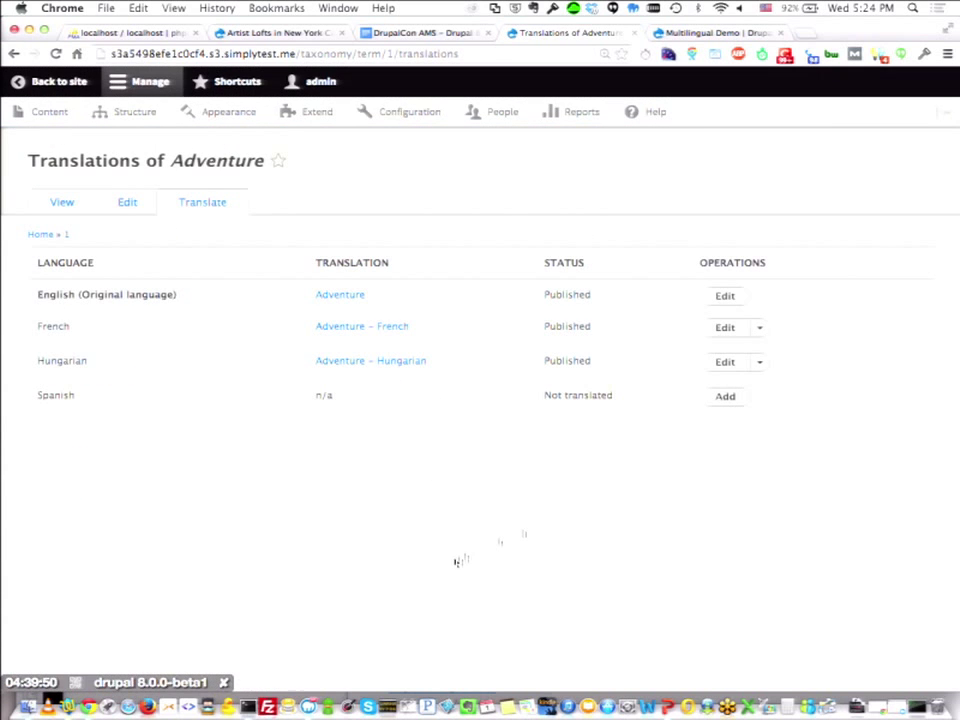
click(723, 297)
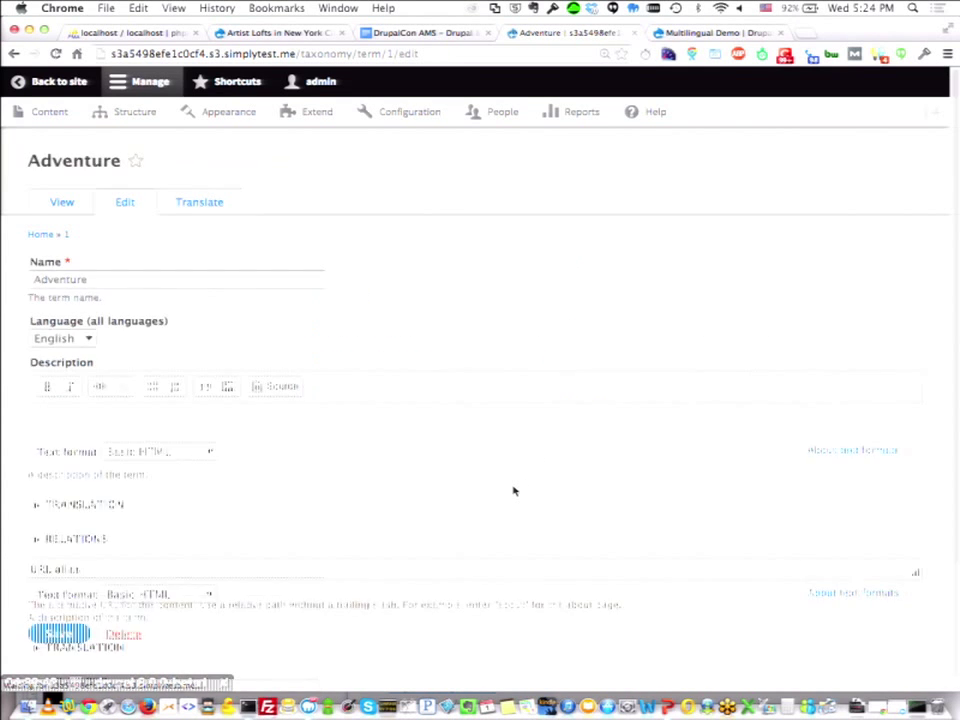
scroll(532, 472, down, 4)
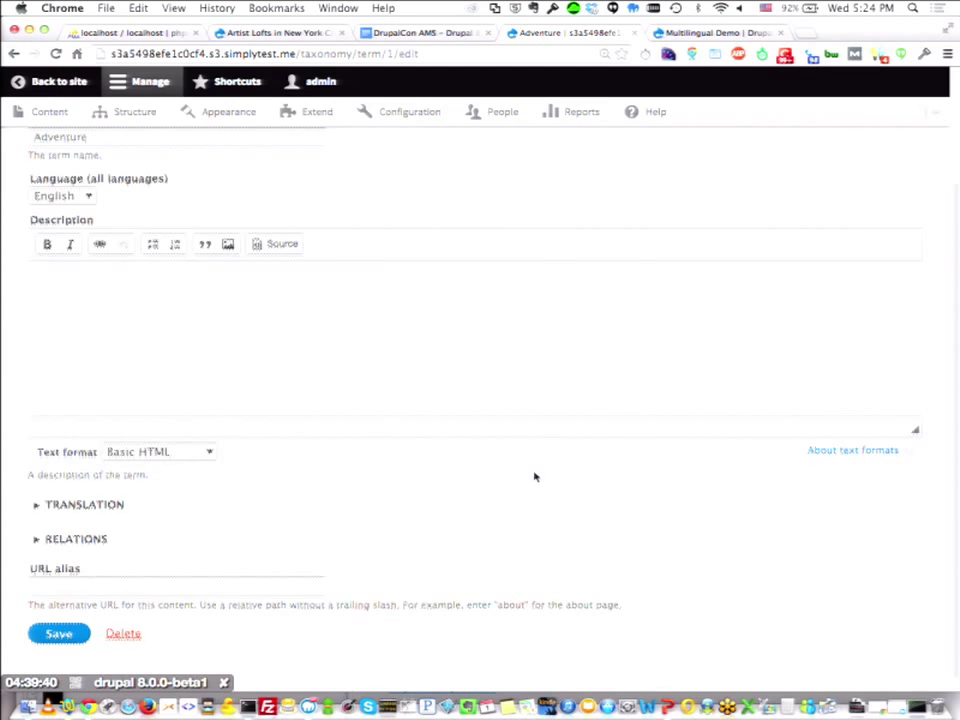
click(476, 527)
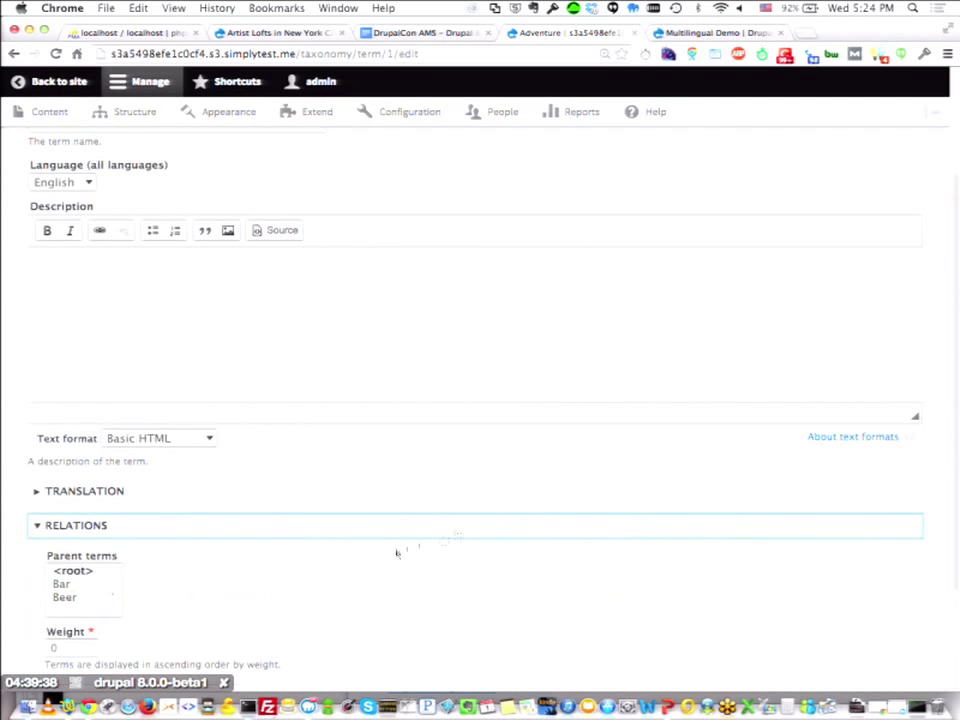
scroll(396, 553, down, 2)
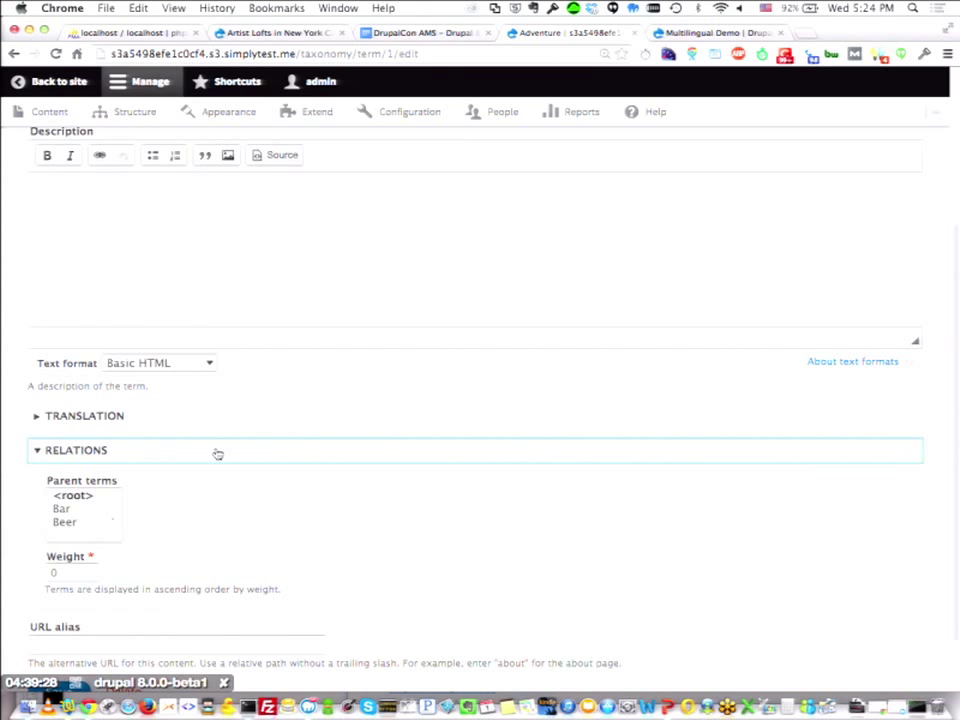
scroll(236, 450, up, 3)
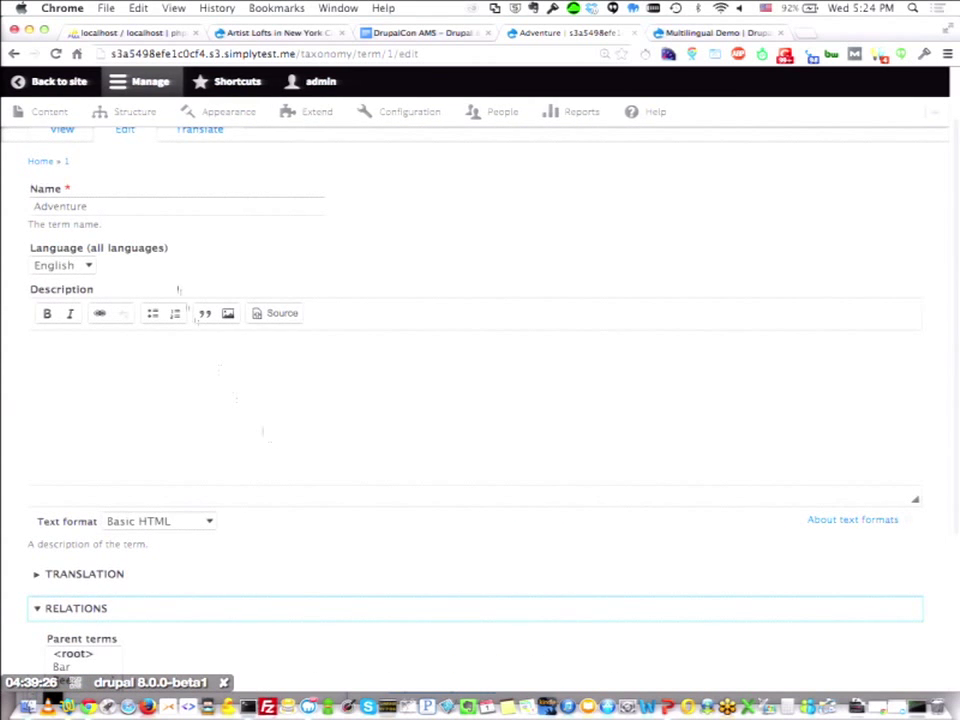
scroll(131, 347, down, 1)
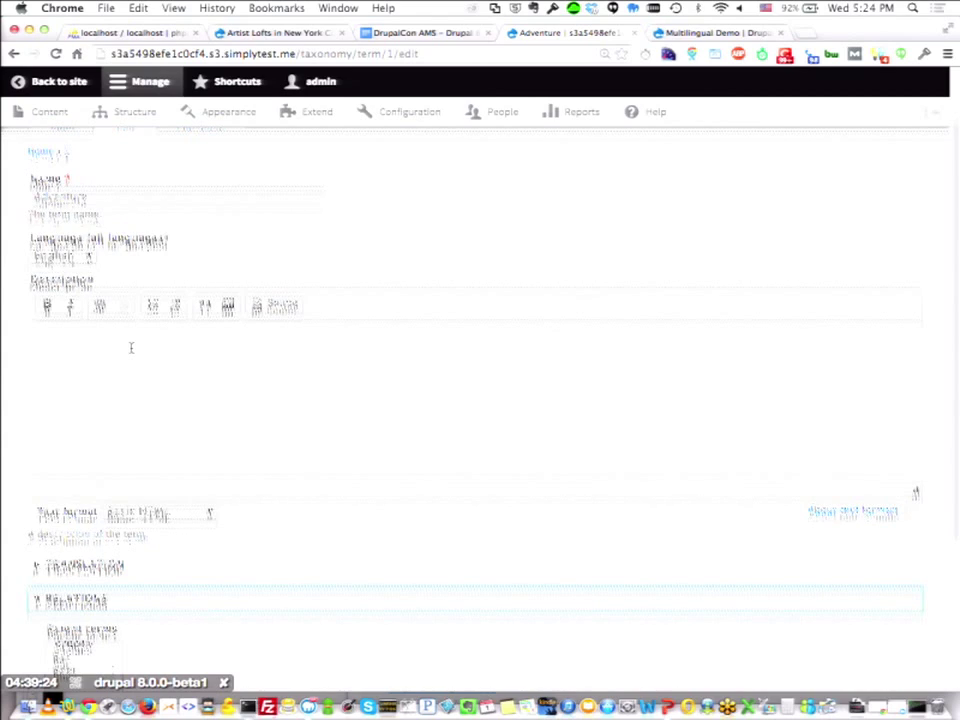
scroll(131, 347, up, 1)
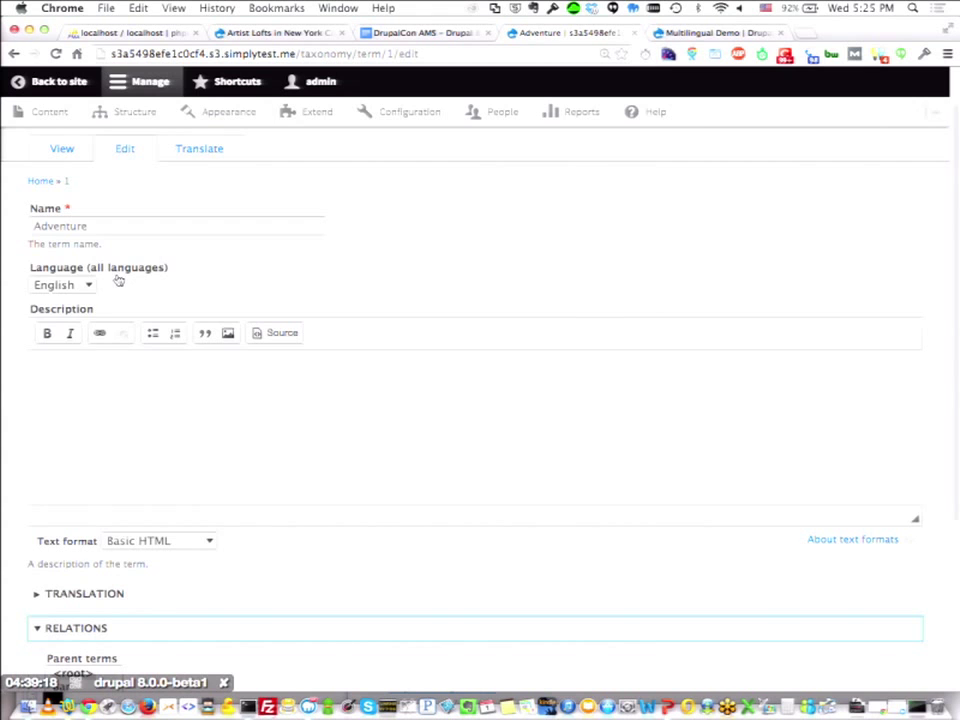
scroll(120, 285, down, 3)
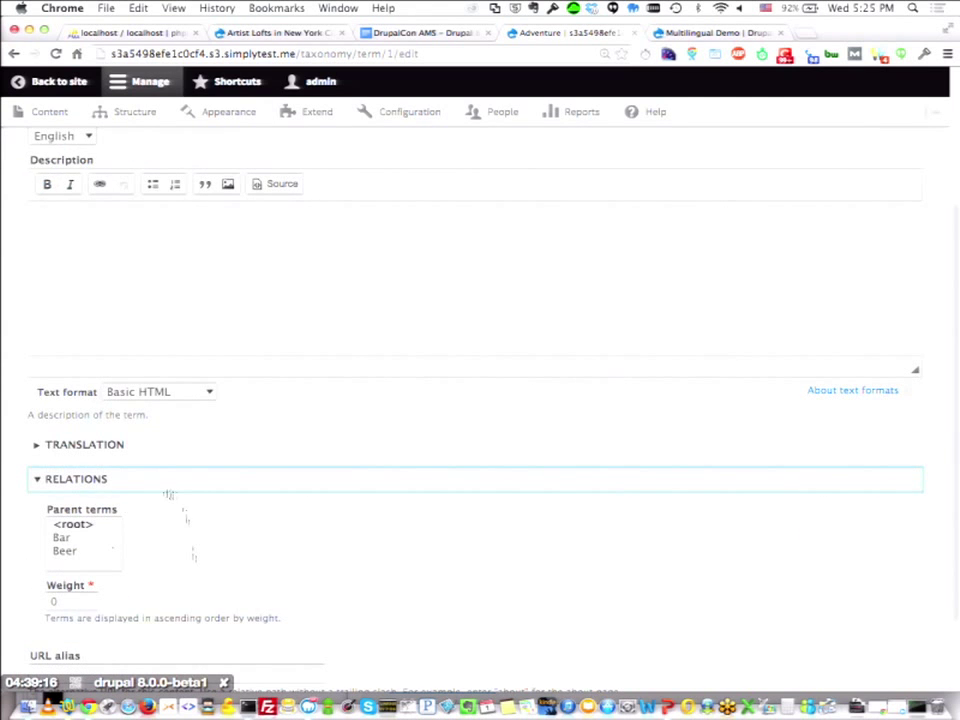
scroll(168, 494, down, 2)
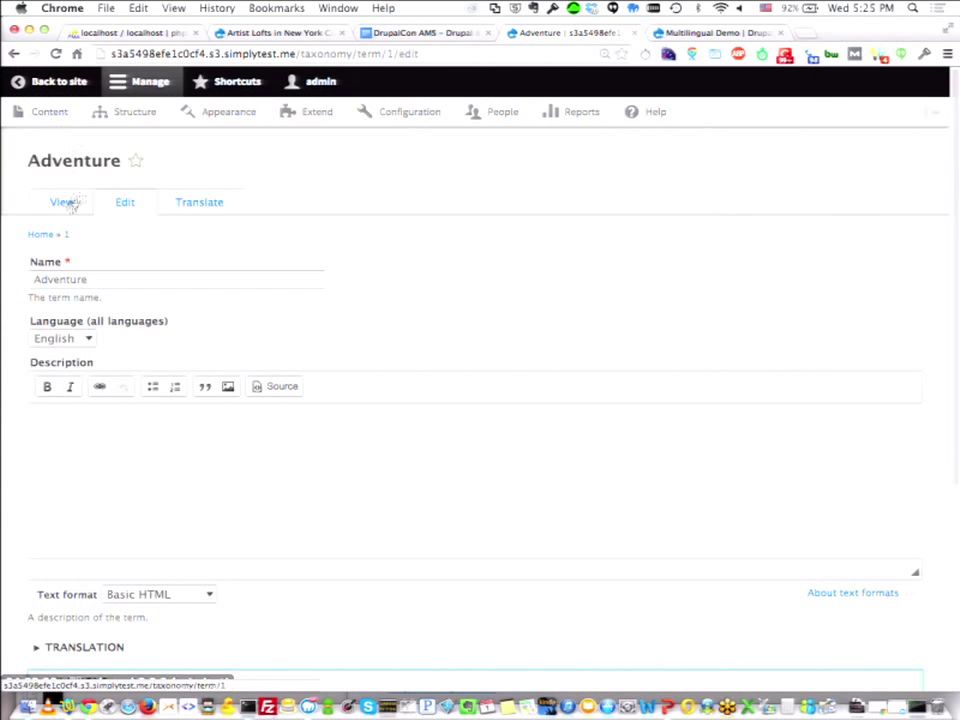
Return to the Adventure term's page on the site and view its content and sidebar blocks.
click(40, 81)
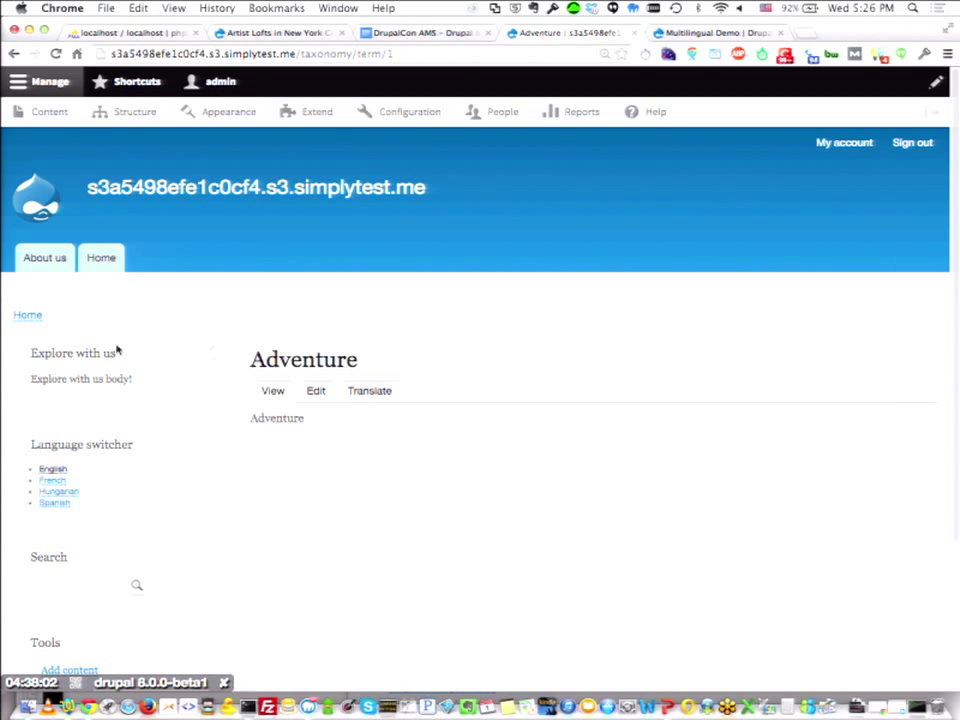
scroll(222, 541, down, 1)
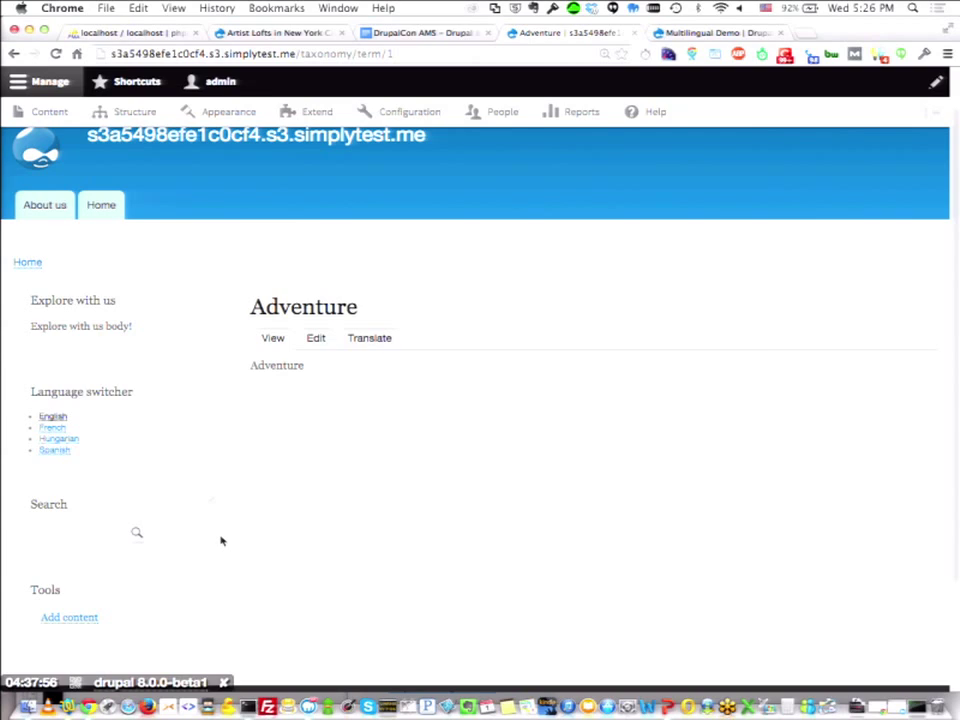
Start a new view named "Products" that shows content of type Product.
scroll(222, 541, up, 1)
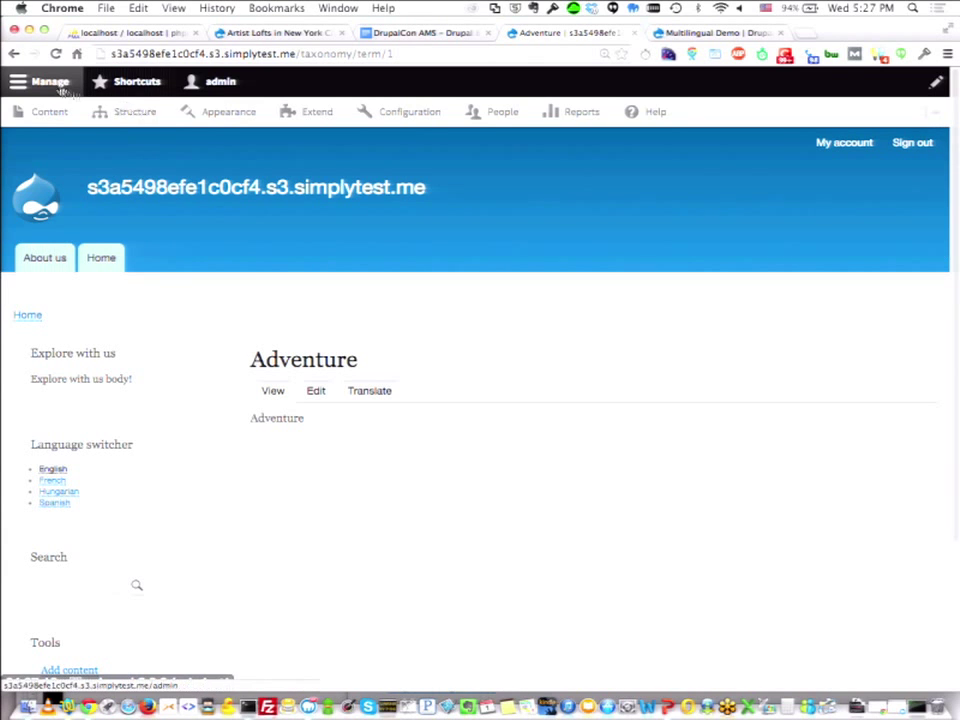
click(121, 114)
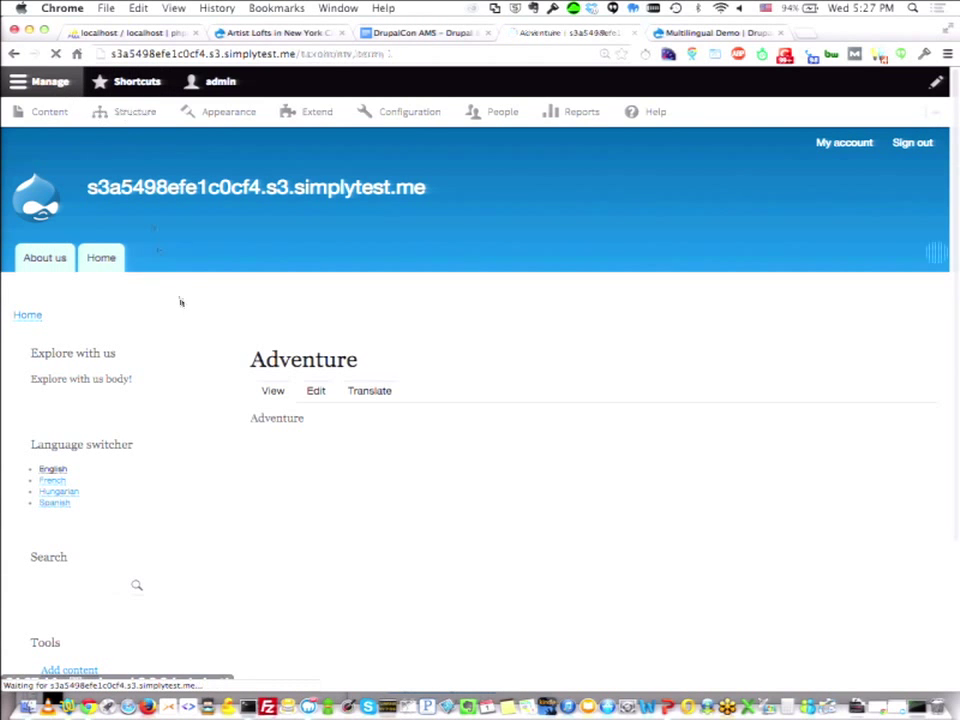
click(70, 620)
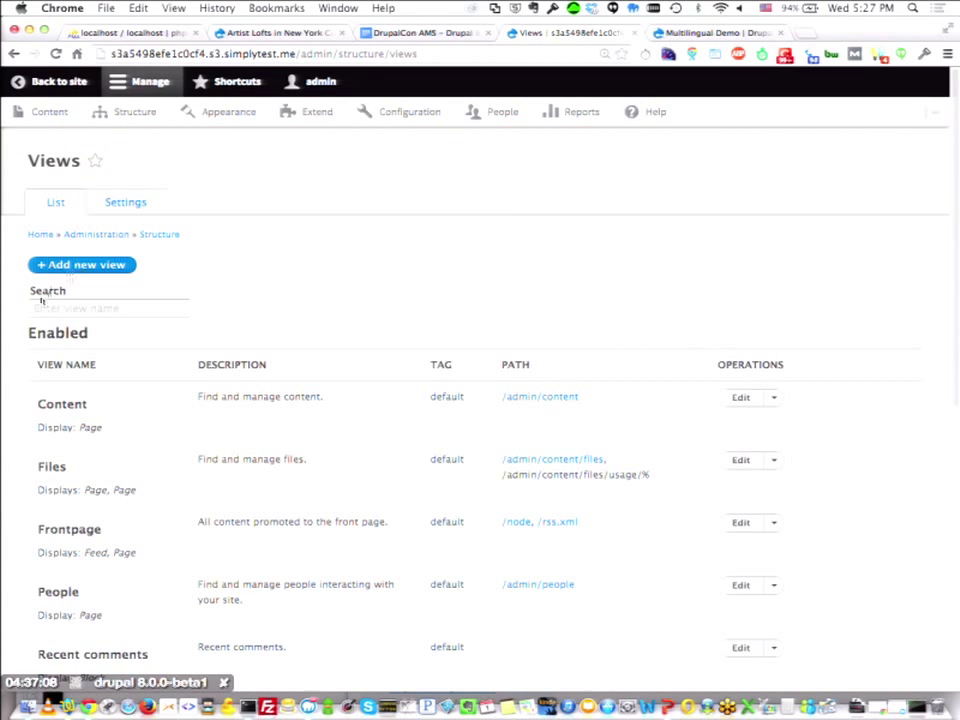
click(76, 264)
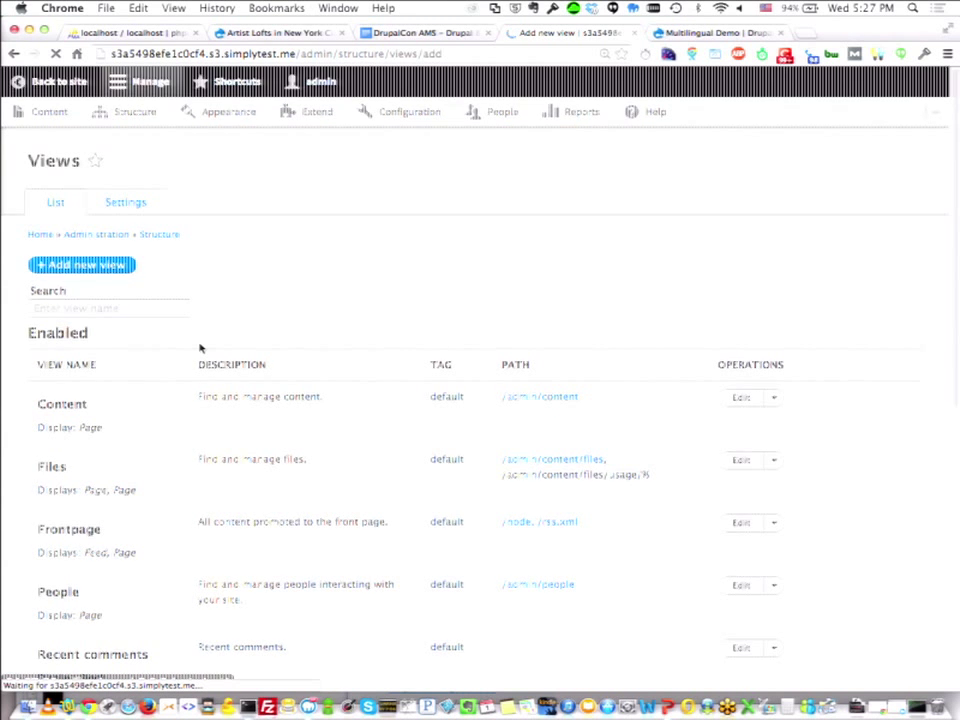
click(121, 261)
text(Pro)
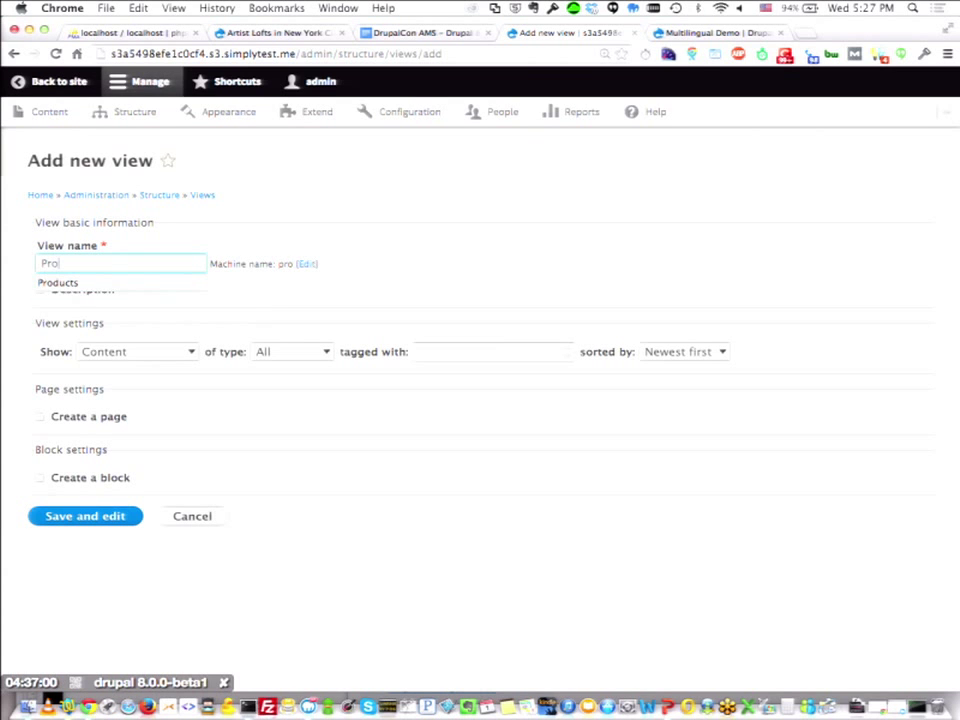
text(ducts)
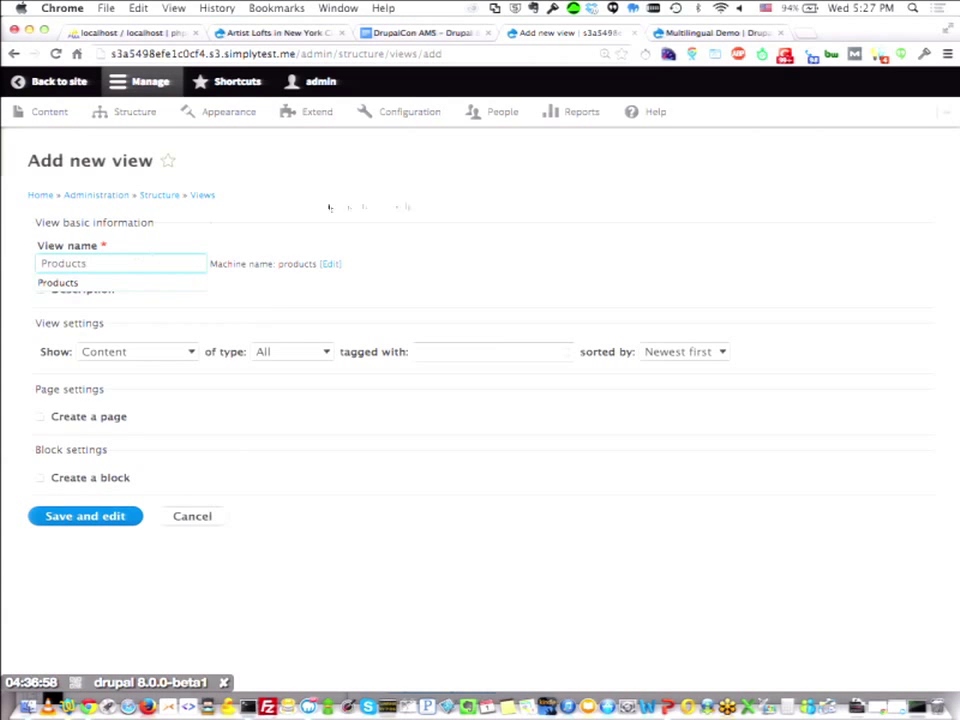
click(473, 249)
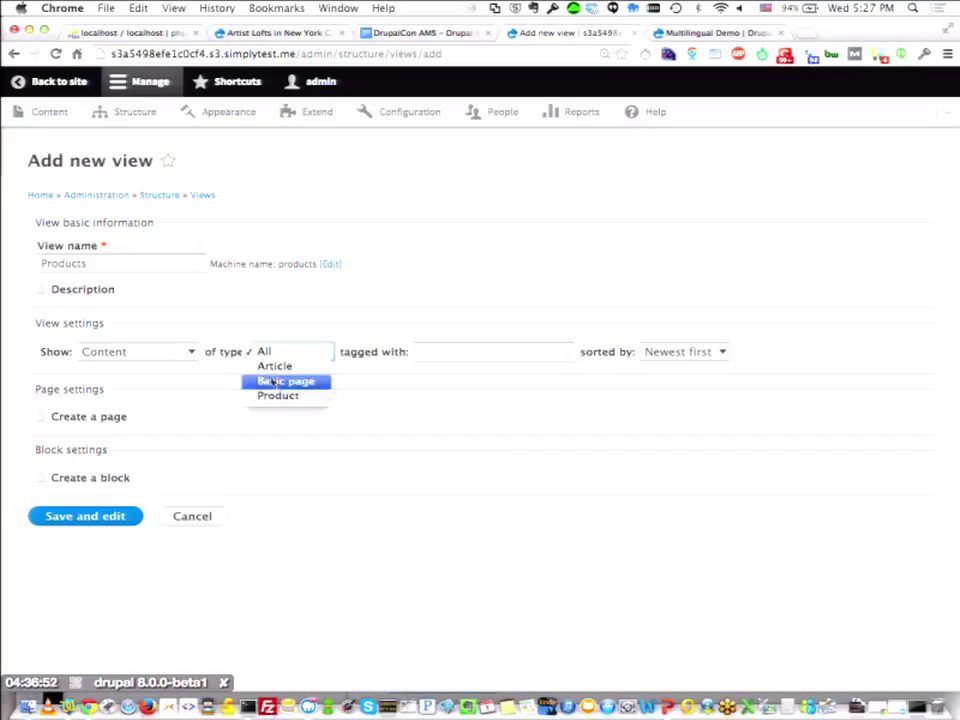
click(280, 395)
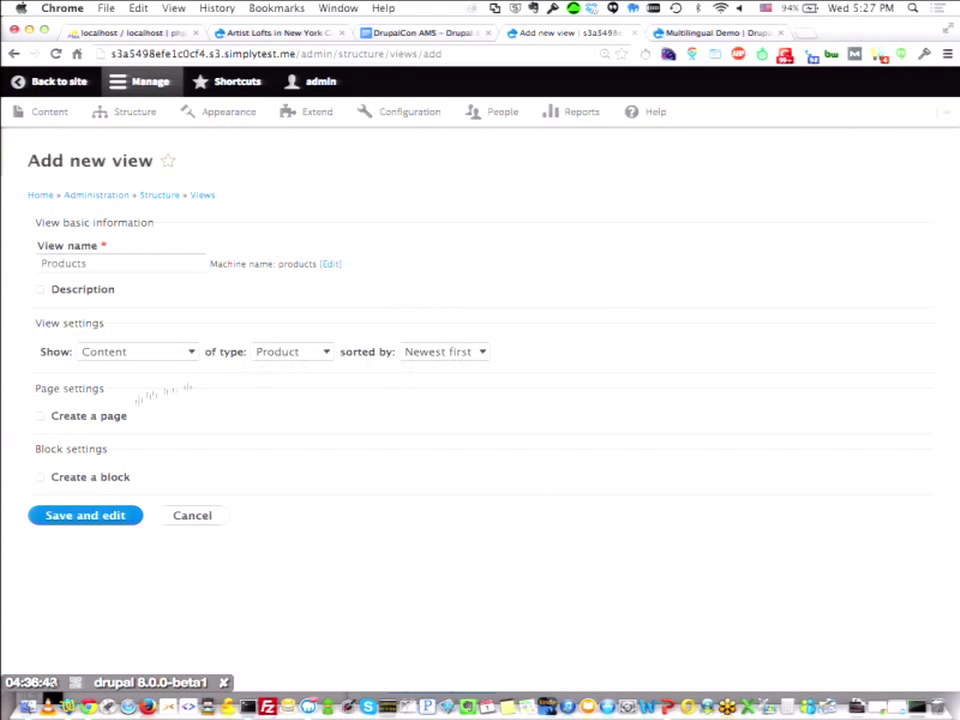
Enable page creation for the Products view and title the page "Latest travel destinations".
click(42, 415)
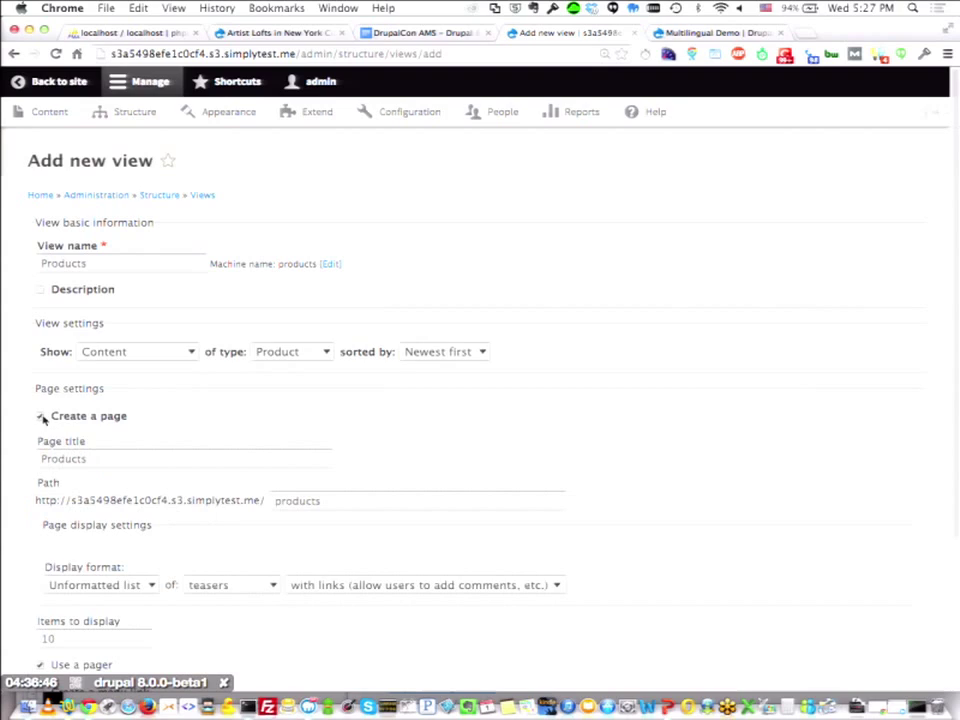
scroll(188, 443, down, 1)
click(171, 433)
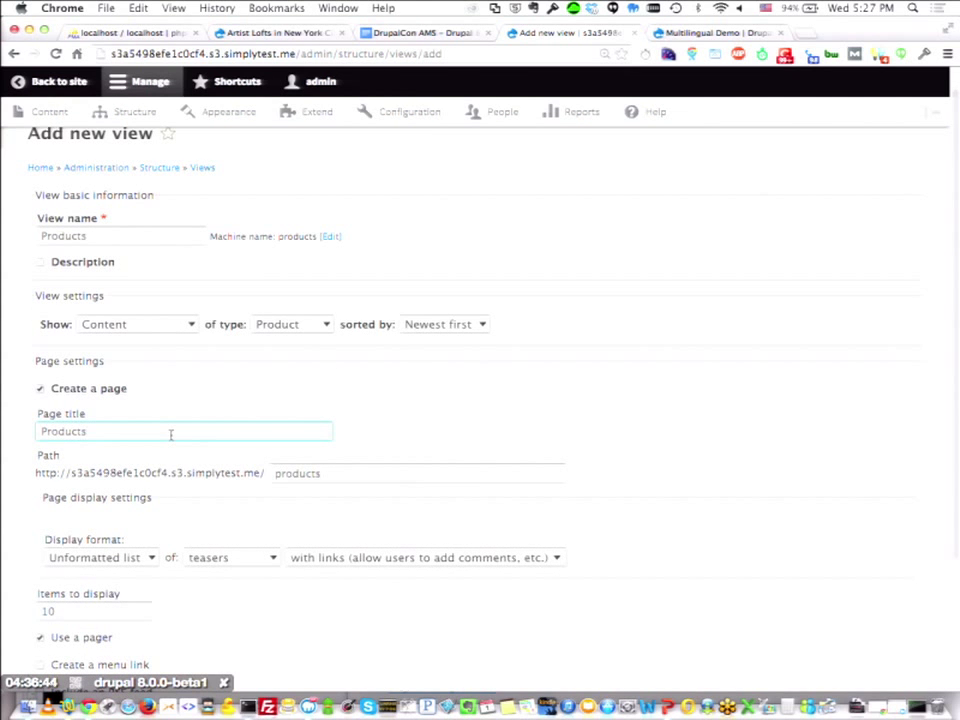
key(BackSpace)
key(BackSpace)
key(BackSpace)
key(BackSpace)
key(BackSpace)
key(BackSpace)
key(BackSpace)
key(BackSpace)
text(Late)
click(158, 452)
Set the view page's path to "trips" and its display format to Table.
click(218, 478)
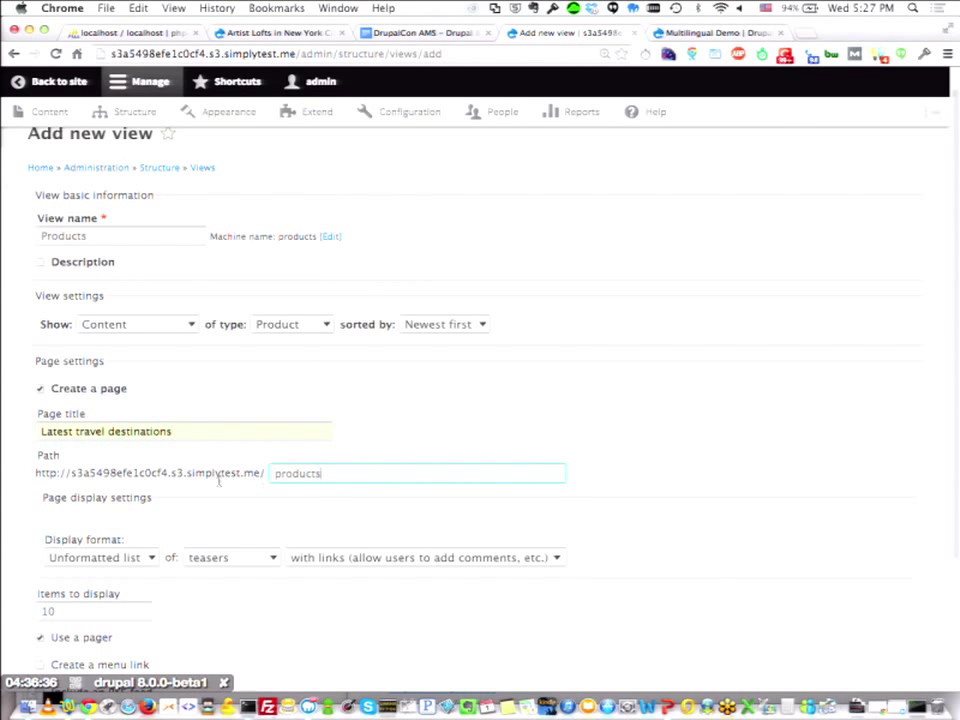
key(super+a)
text(trips)
click(476, 394)
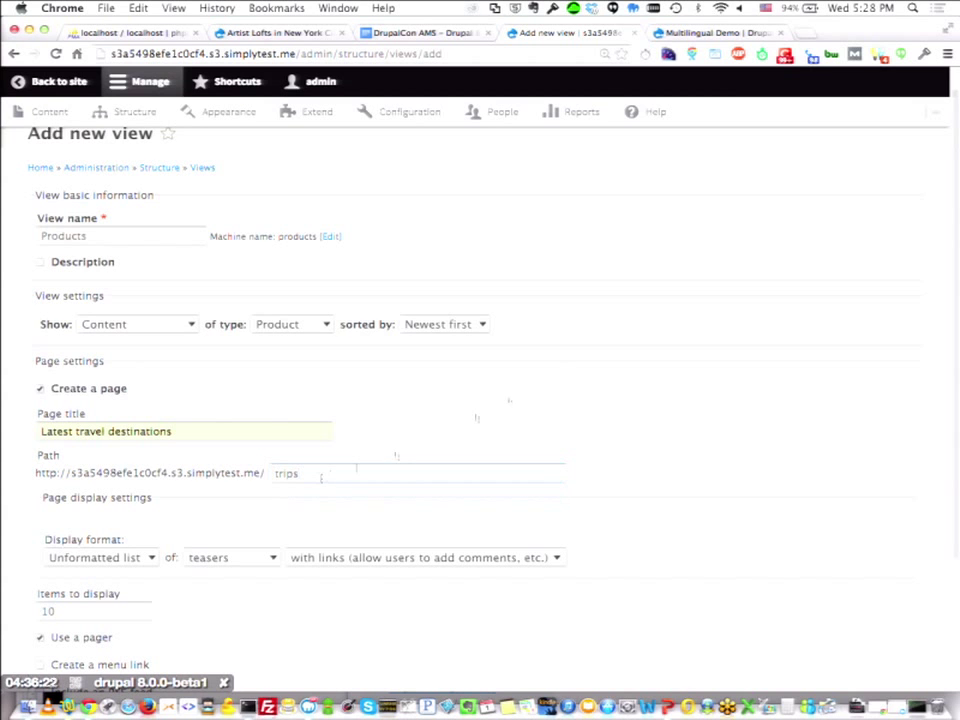
click(143, 560)
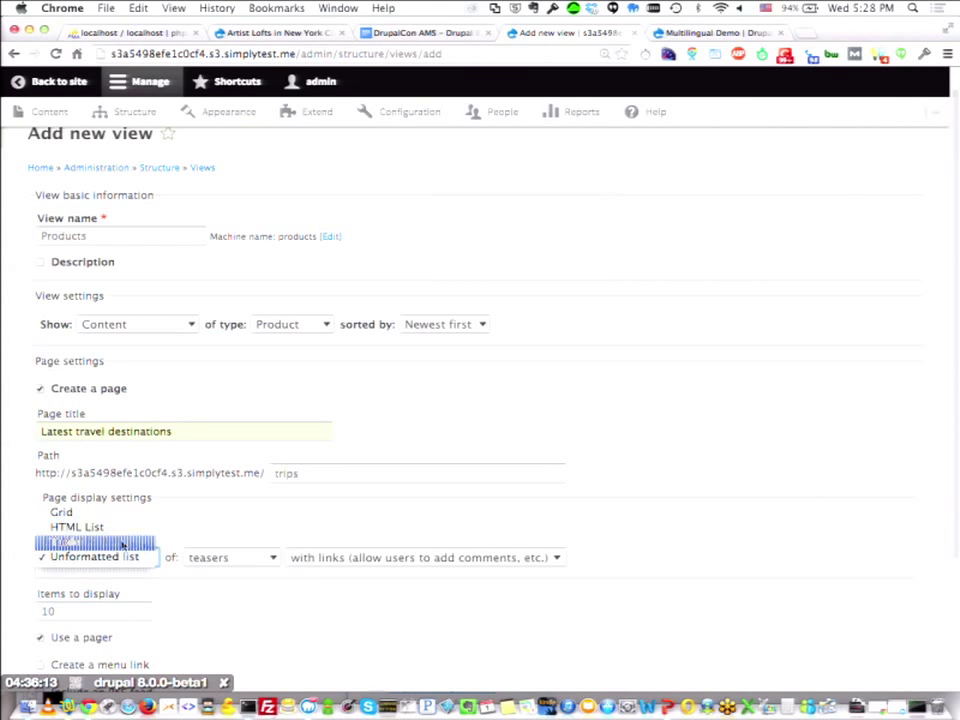
click(100, 540)
Add a menu link for the page in Main navigation with the link text "Trips".
scroll(229, 478, down, 3)
click(40, 494)
click(155, 536)
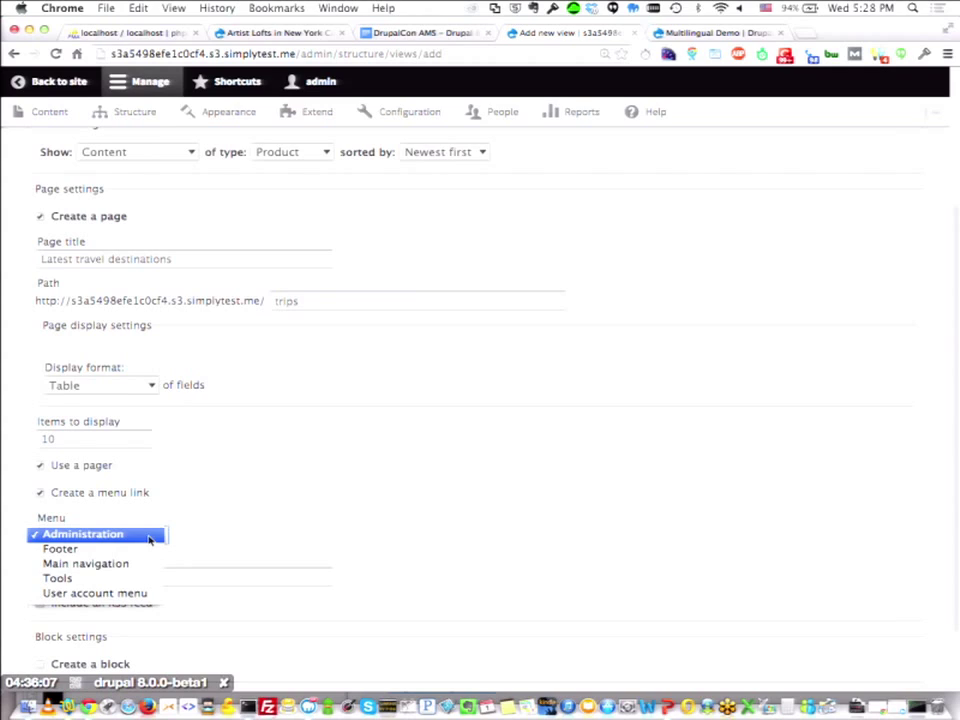
click(145, 567)
click(130, 577)
key(super+a)
text(Tr)
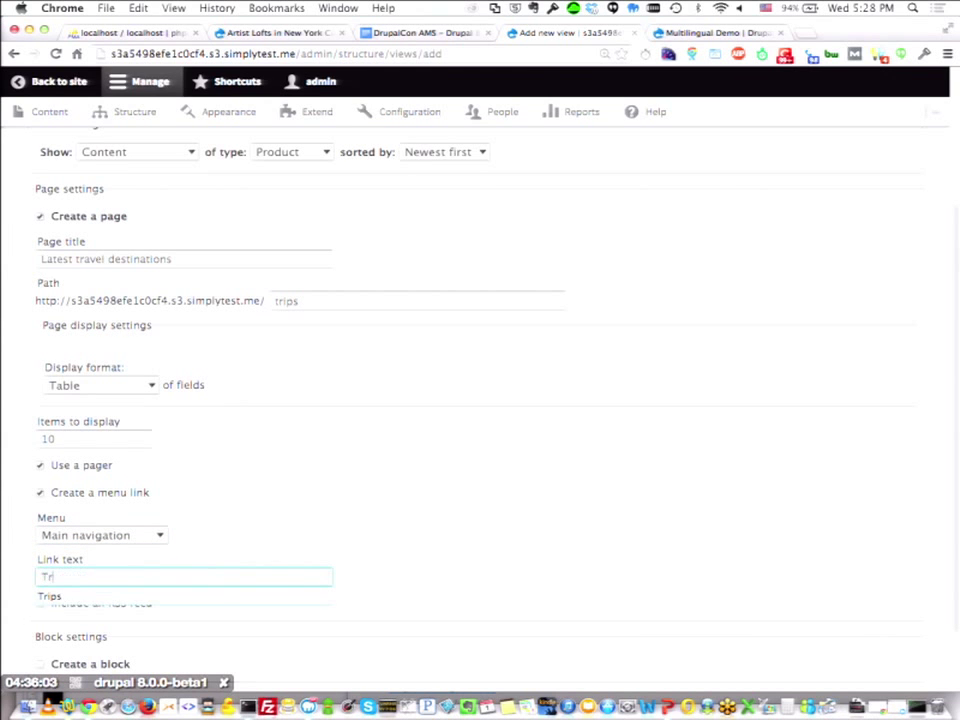
text(ips)
Enable block creation for the view, titled "Lastest trip", with 1 item per block.
scroll(224, 513, down, 2)
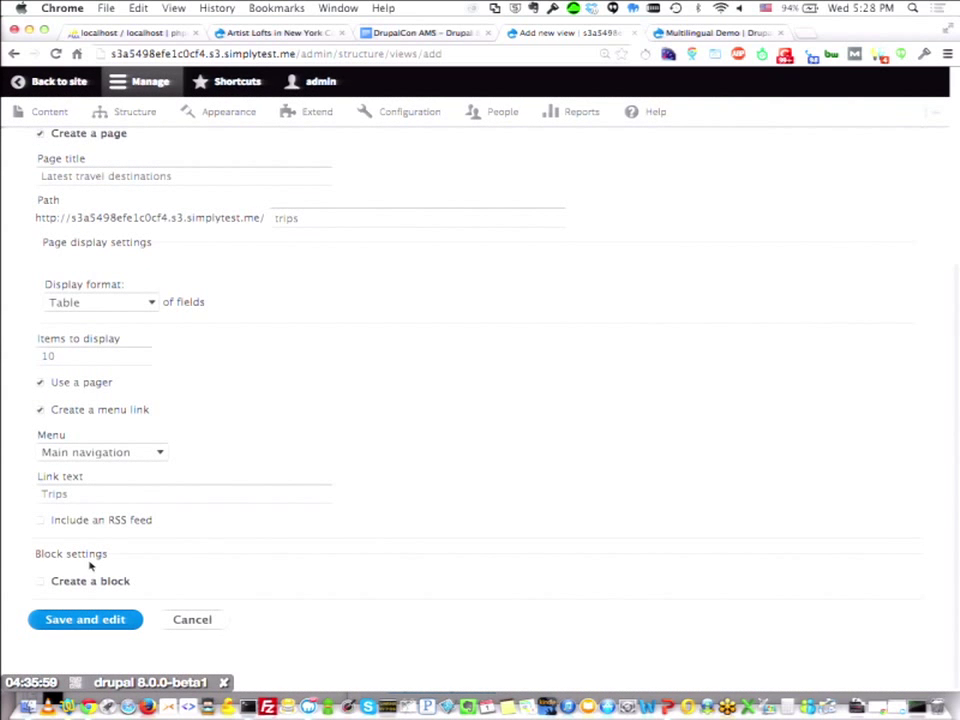
click(41, 580)
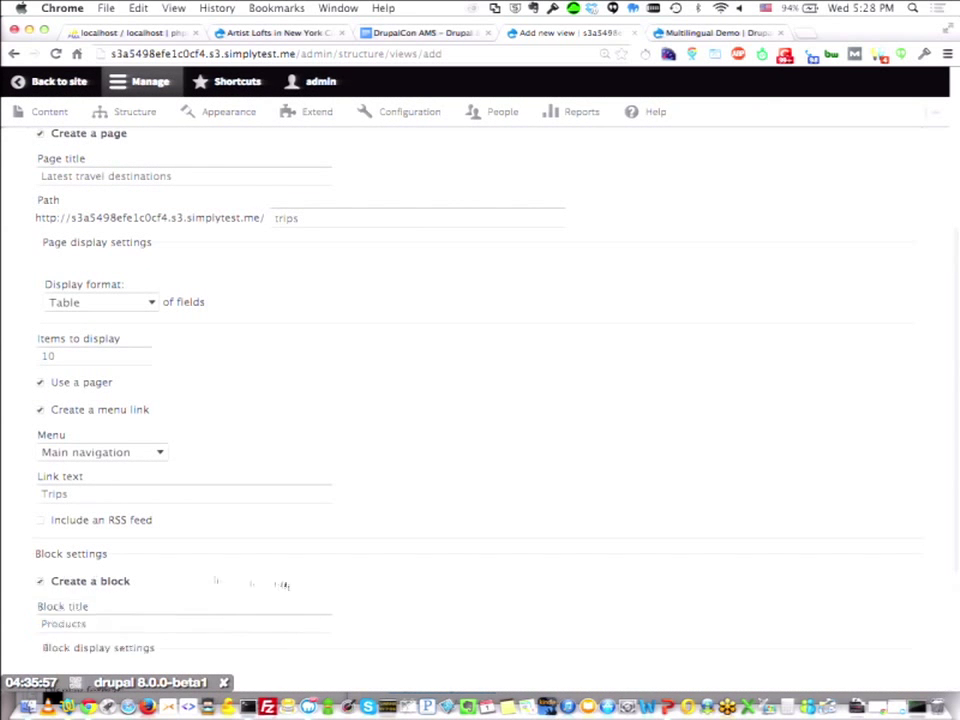
scroll(285, 582, down, 3)
click(148, 497)
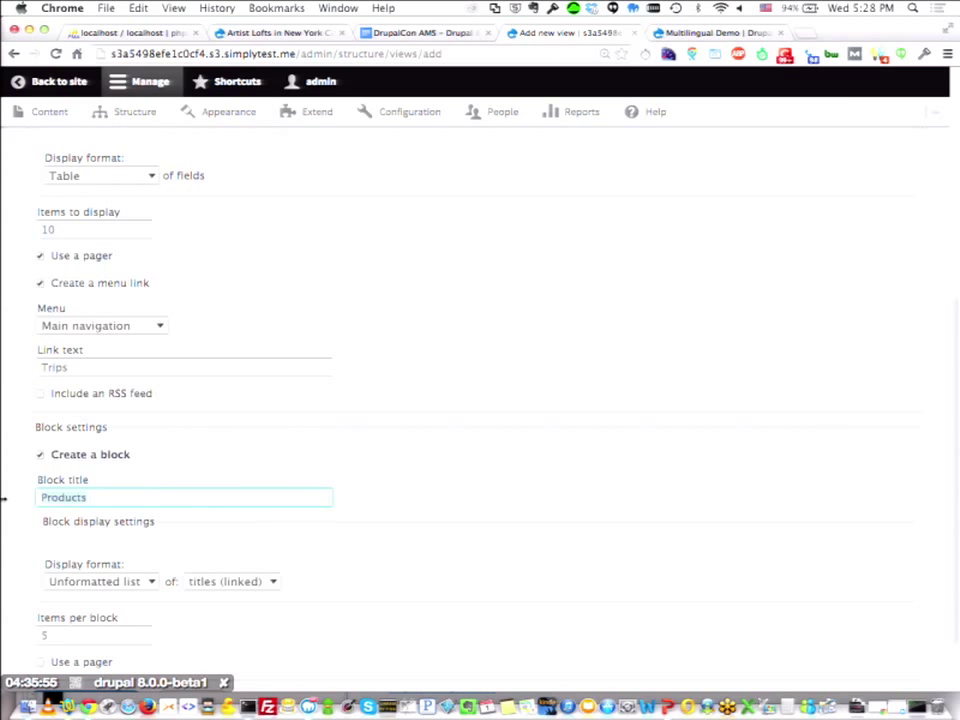
text(Lastest trips)
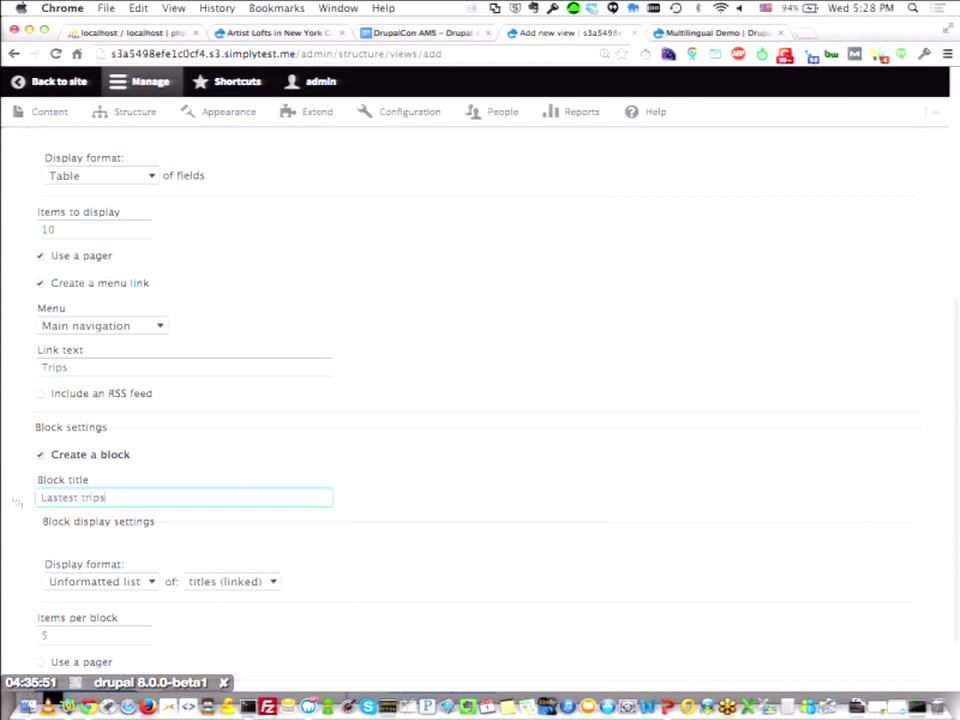
scroll(17, 502, down, 2)
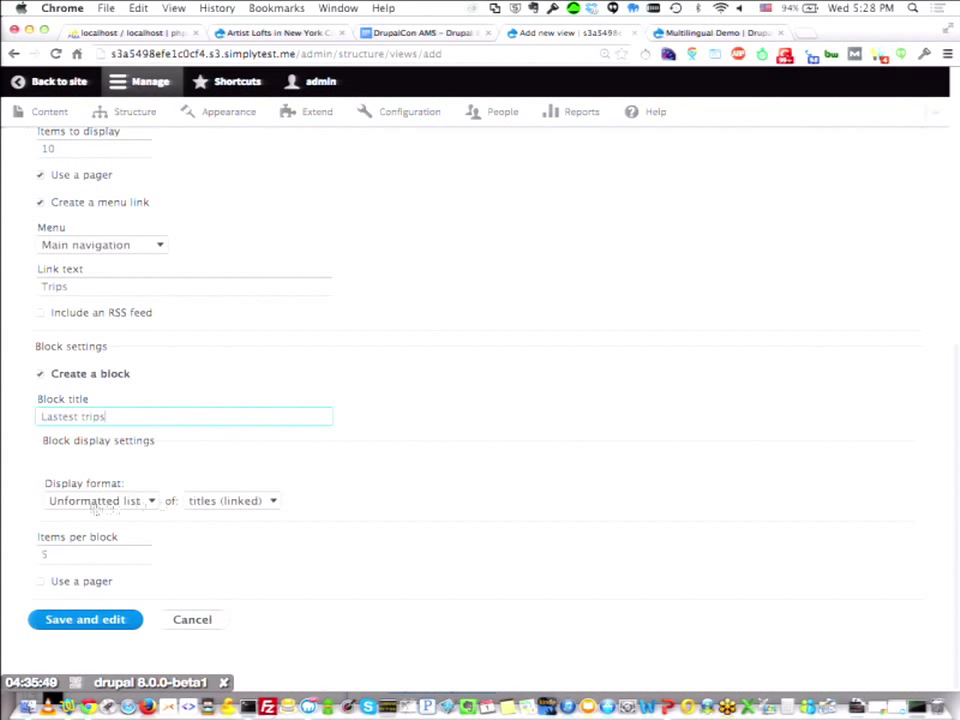
key(BackSpace)
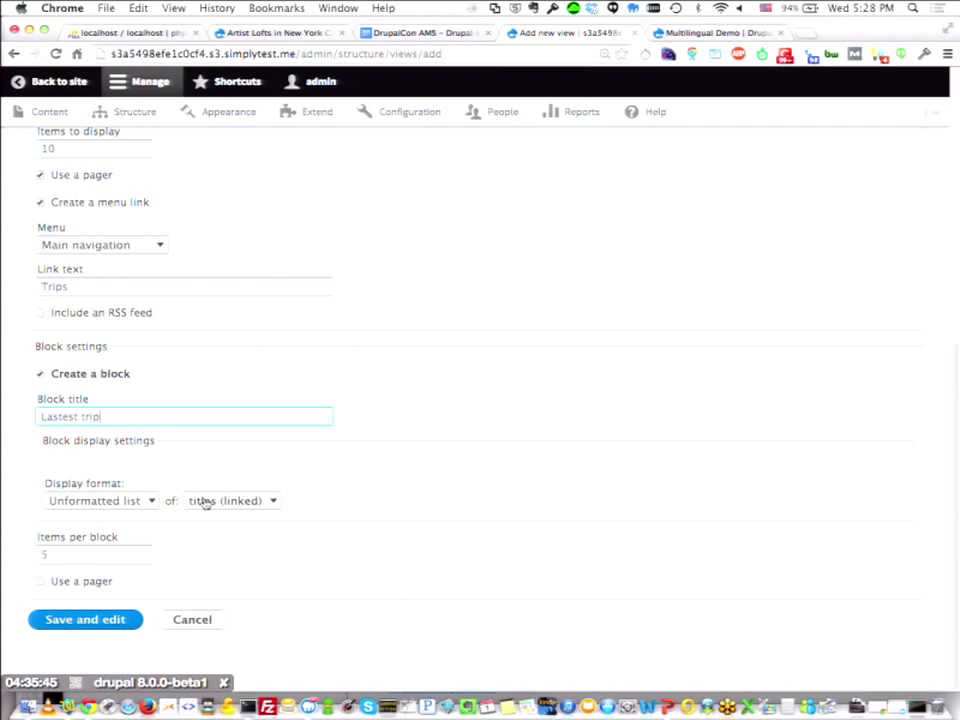
click(103, 556)
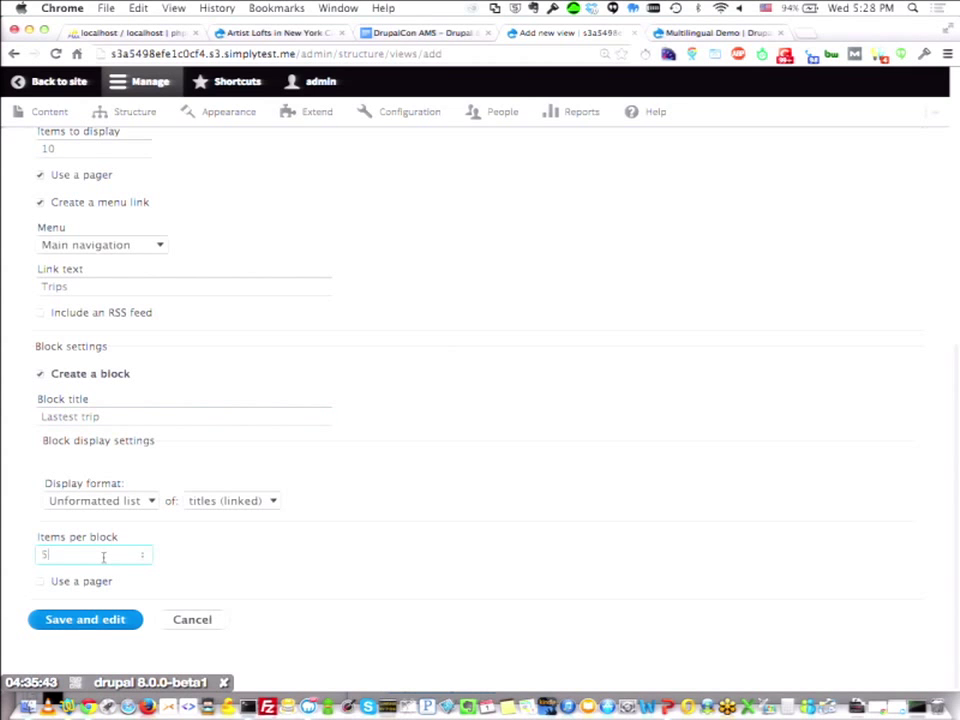
key(BackSpace)
text(1)
Enlarge the new view form and review its content type, page, menu link and block settings.
key(super+minus)
key(super+plus)
key(super+plus)
key(super+minus)
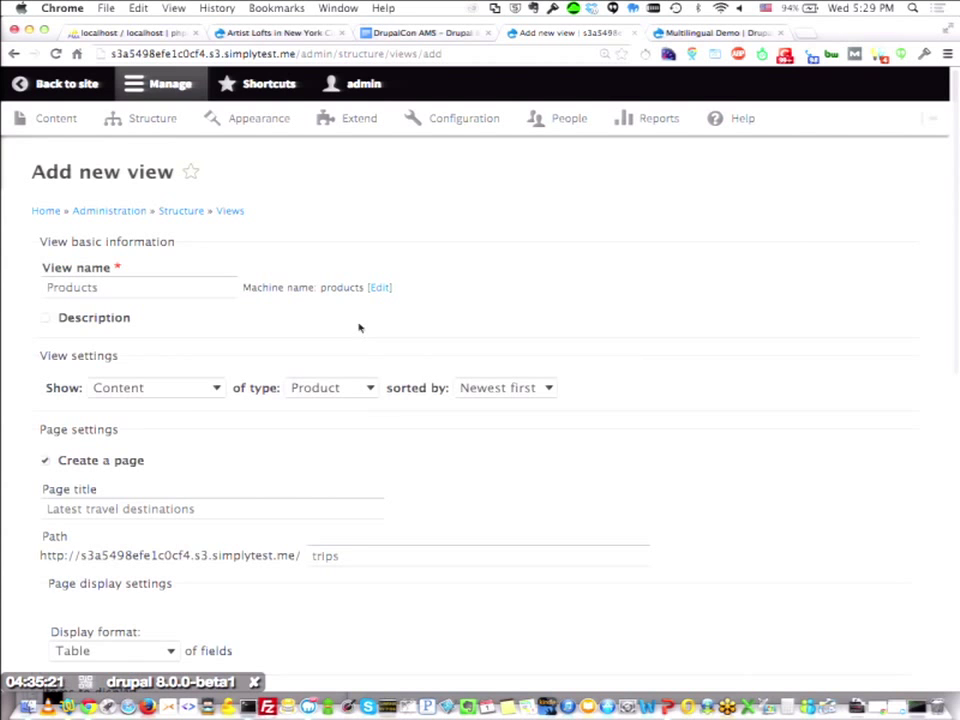
scroll(360, 329, down, 1)
scroll(360, 328, down, 3)
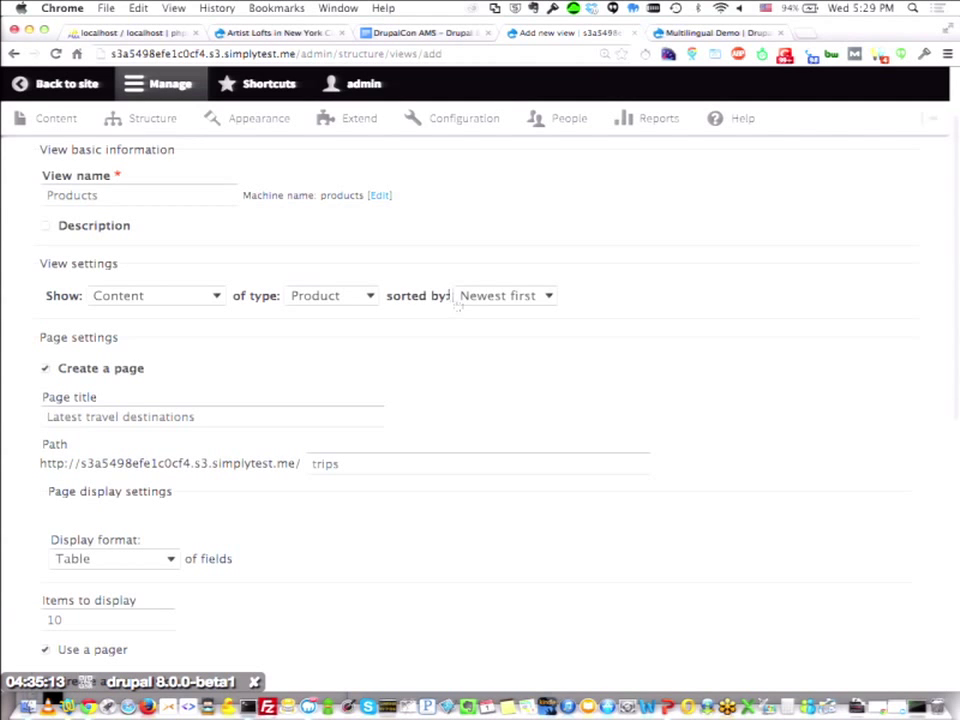
scroll(502, 403, down, 3)
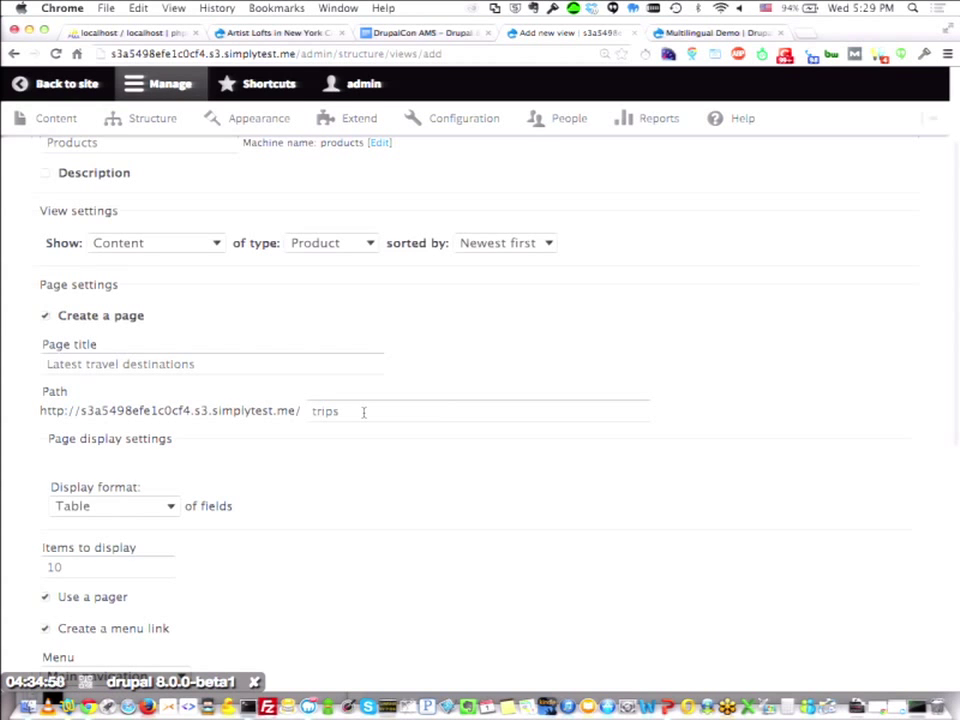
scroll(363, 412, down, 5)
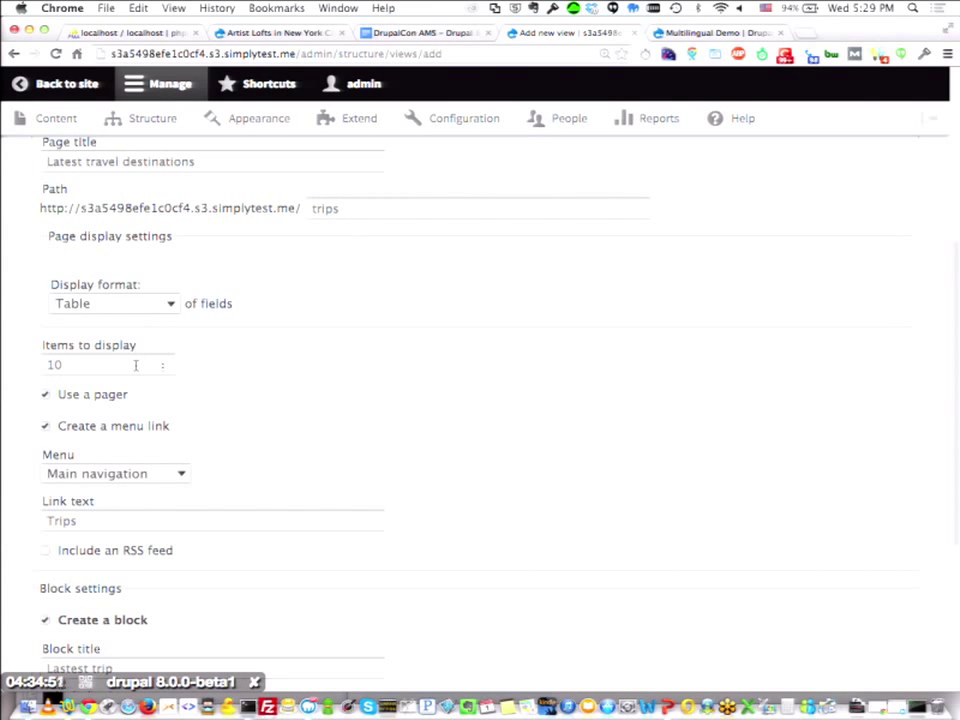
scroll(136, 366, down, 3)
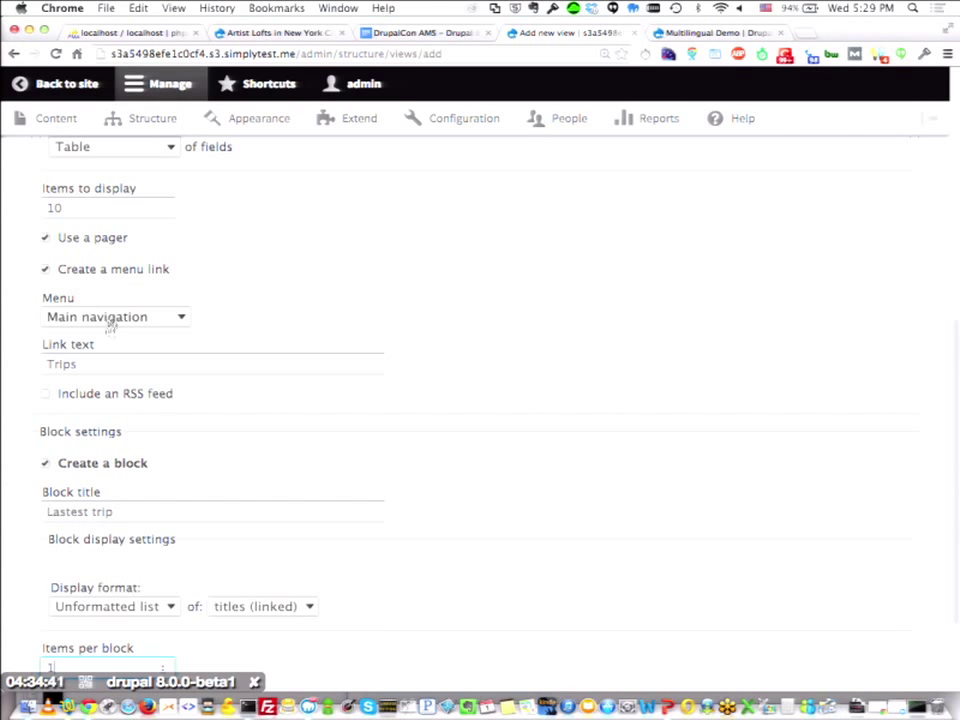
click(115, 360)
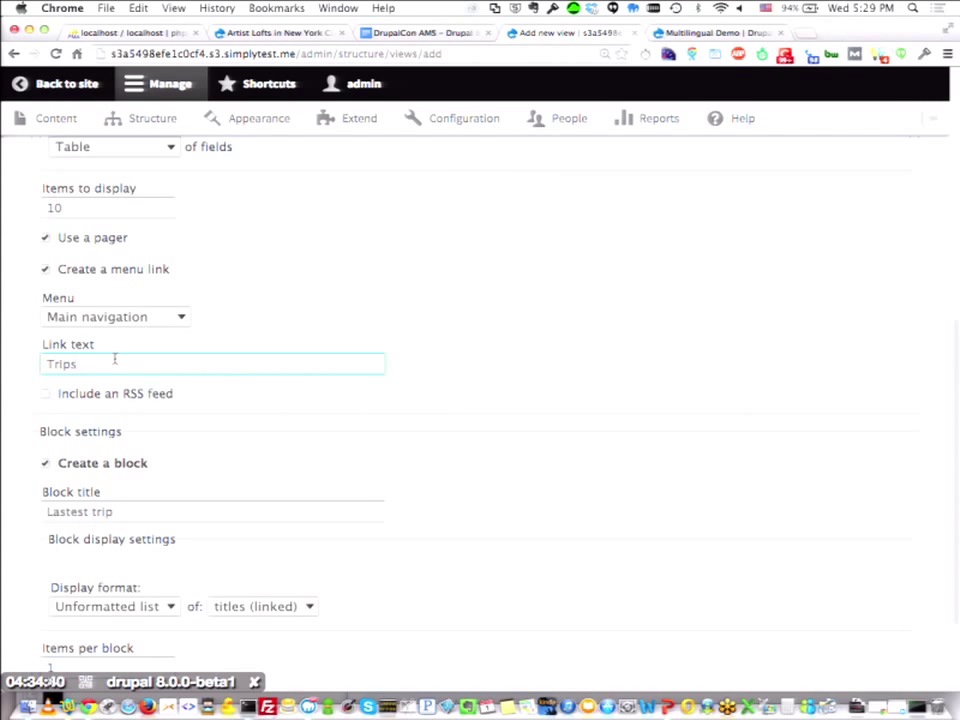
scroll(115, 360, down, 2)
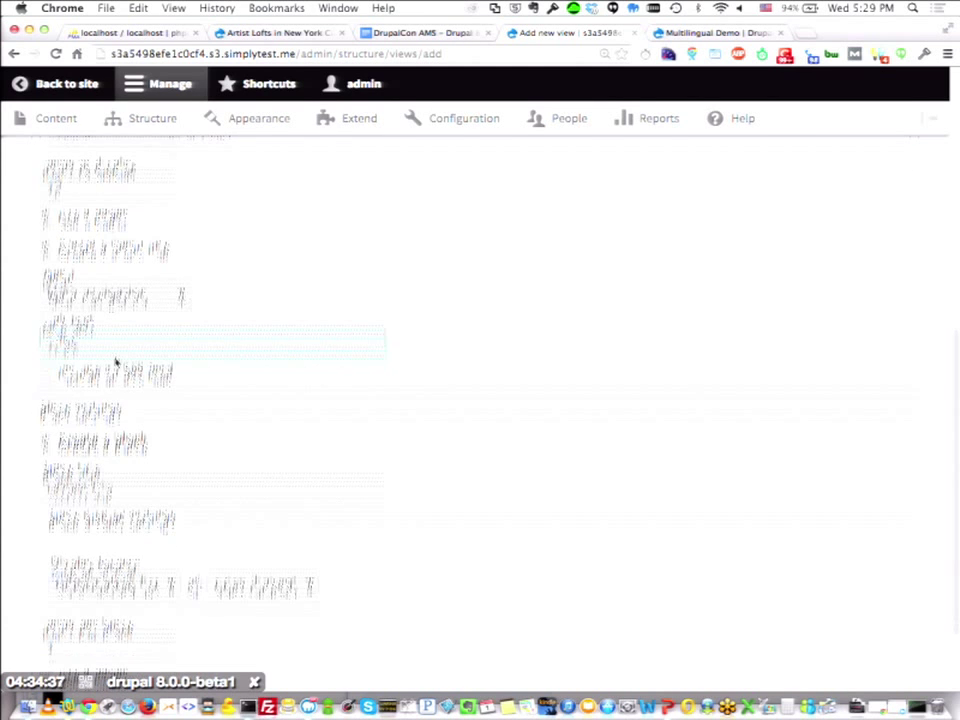
scroll(116, 364, down, 1)
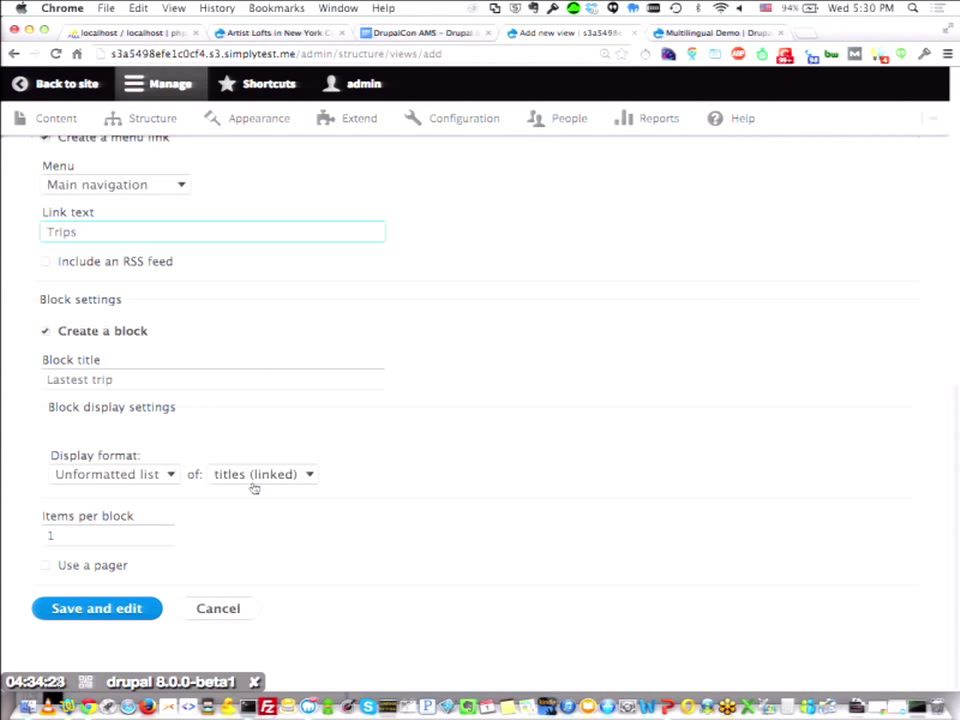
click(127, 530)
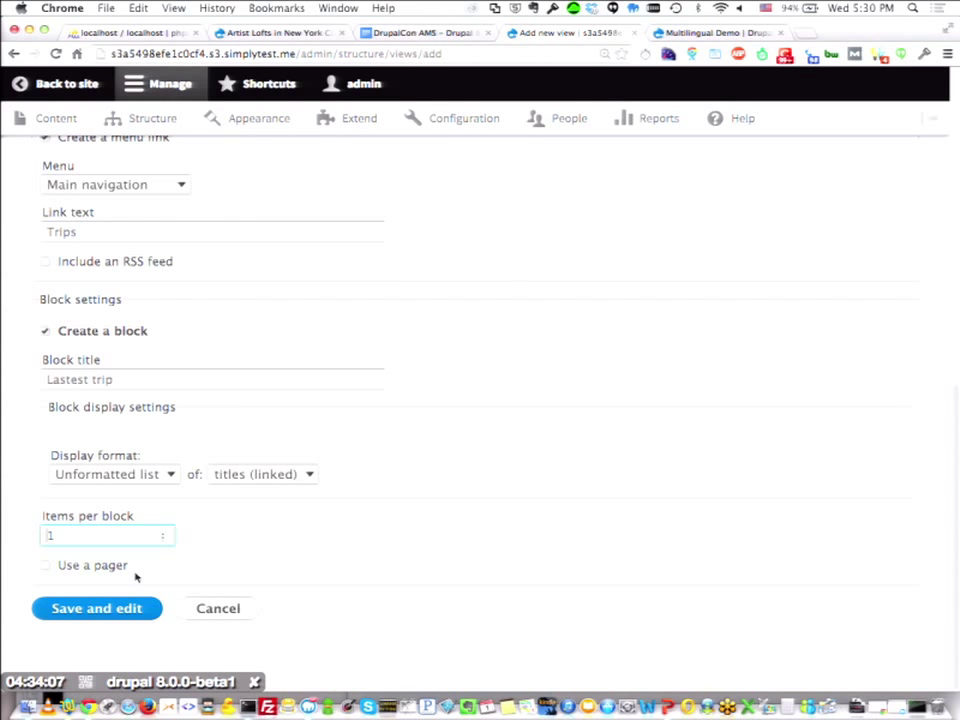
Save the new view for editing and set its page display's administrative name to "Trips Page".
click(100, 610)
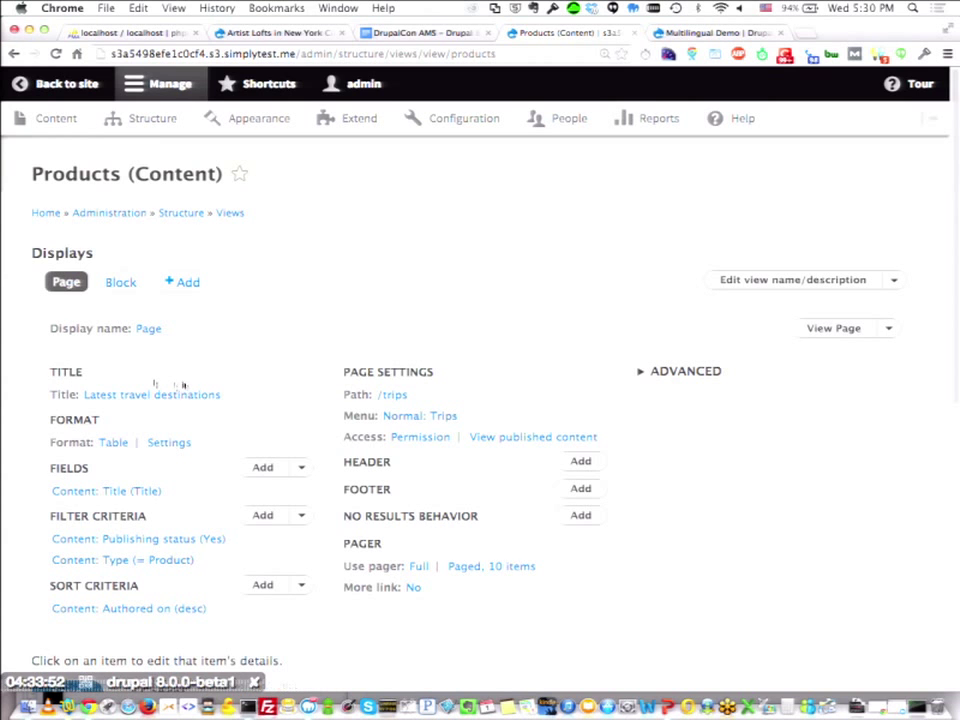
click(148, 329)
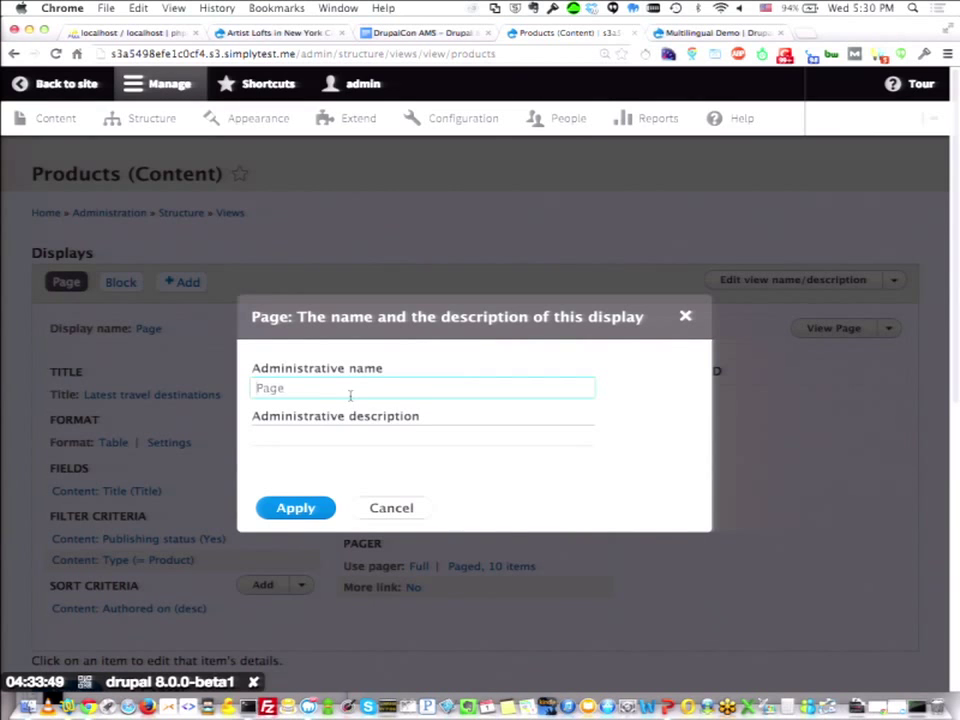
drag(321, 394, 227, 388)
text(Trips Page)
click(304, 512)
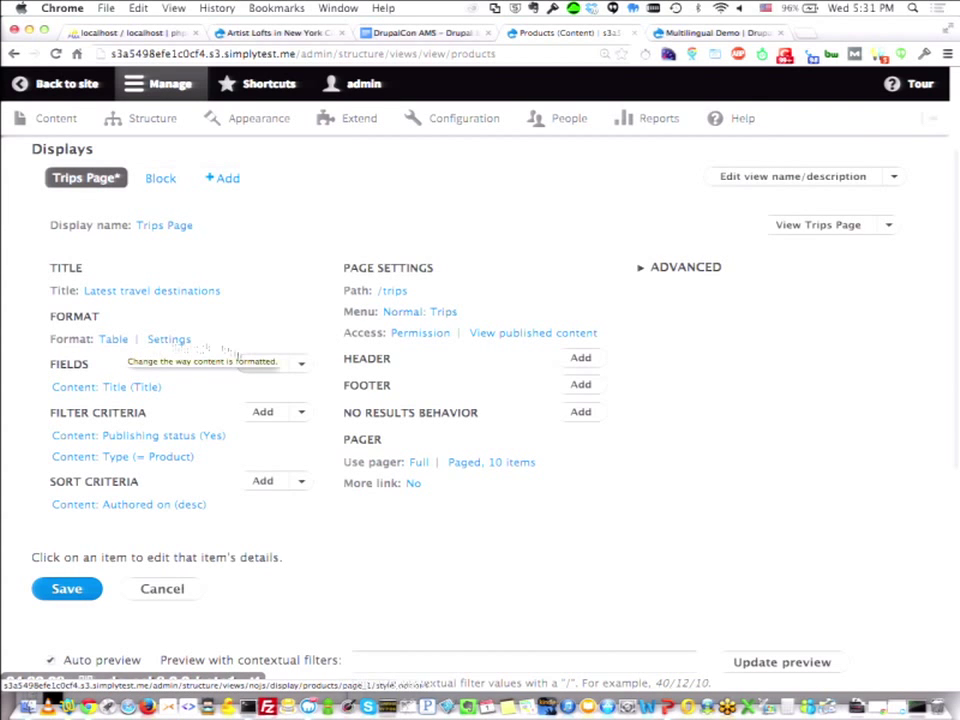
Set the machine name of the Trips Page display to "trips_page" in its advanced settings.
click(682, 267)
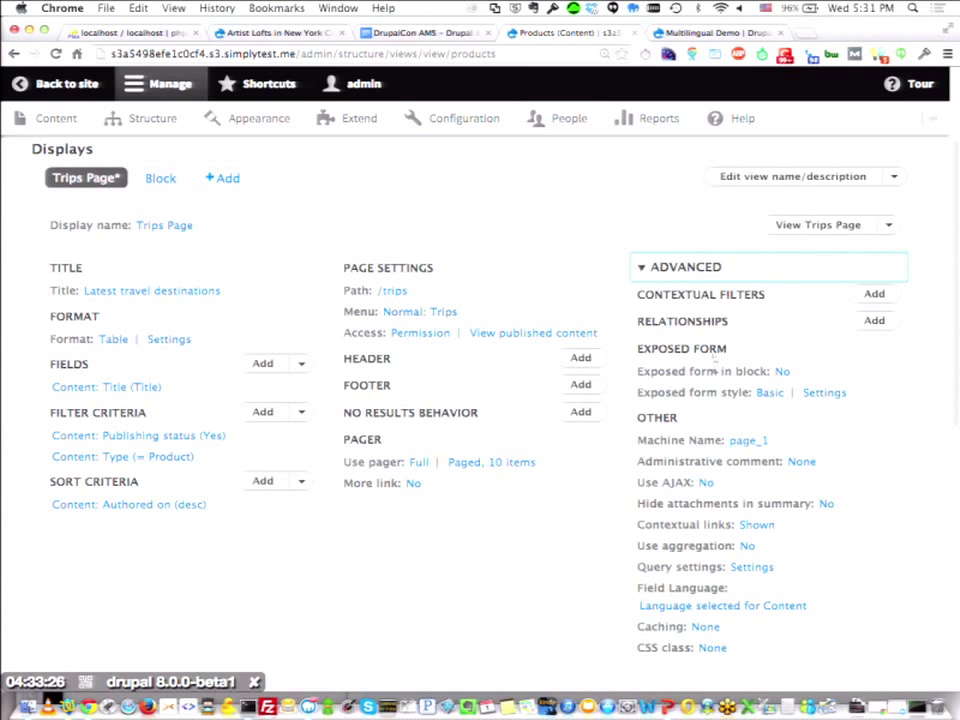
click(757, 445)
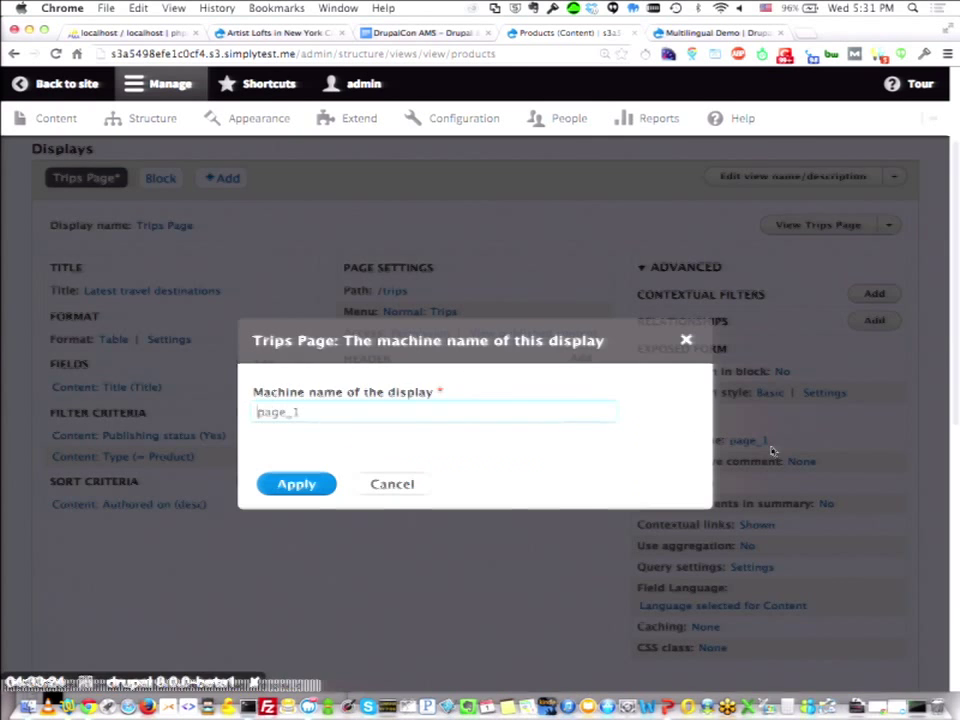
text(tri)
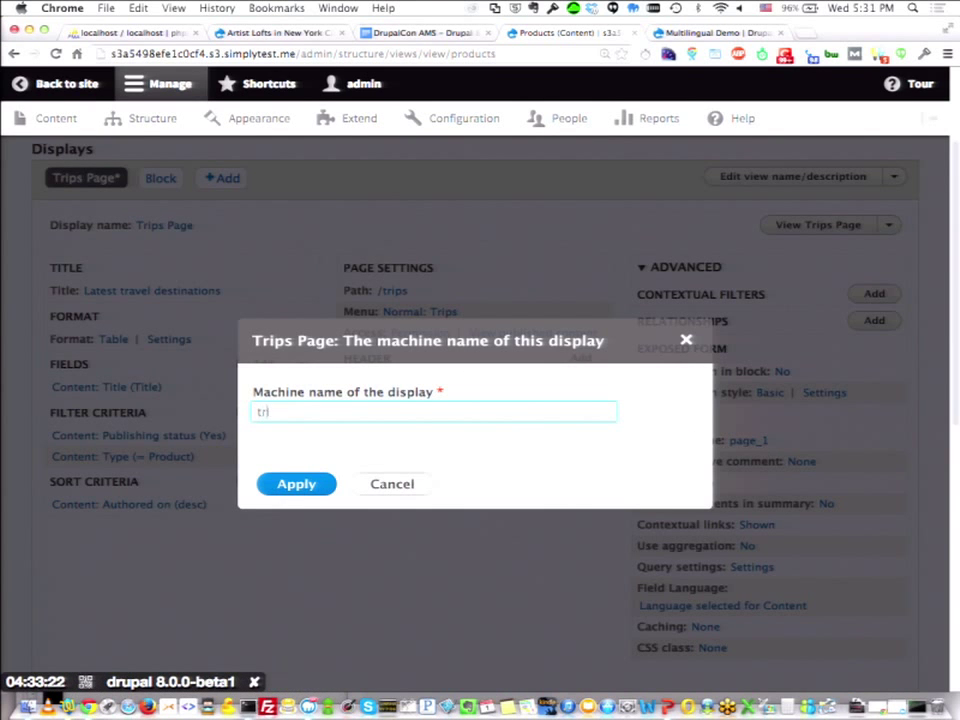
text(ps_page)
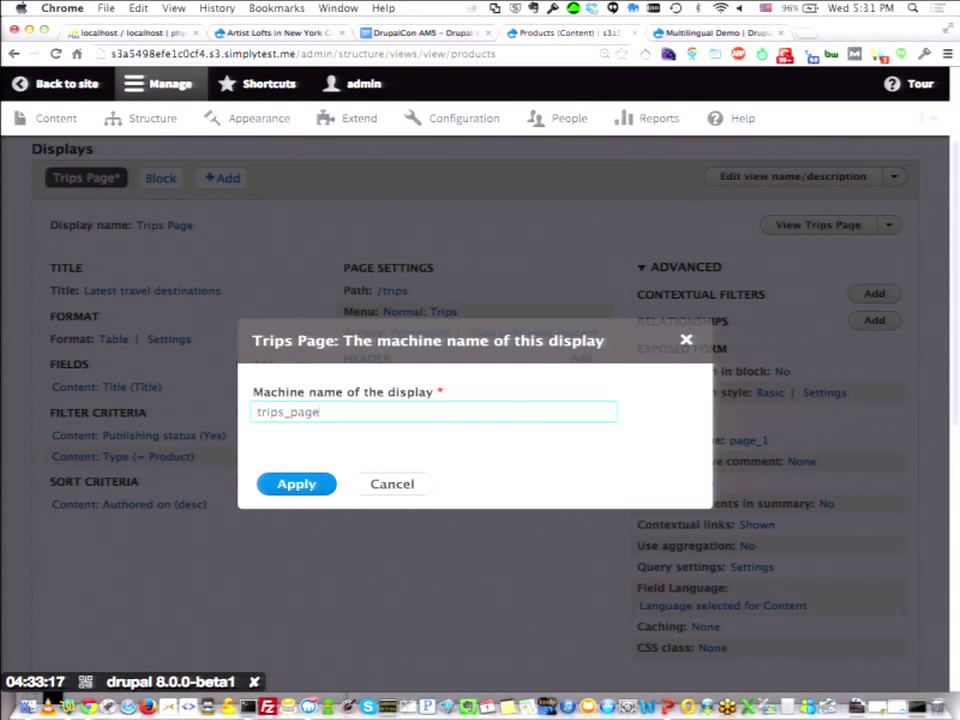
click(270, 484)
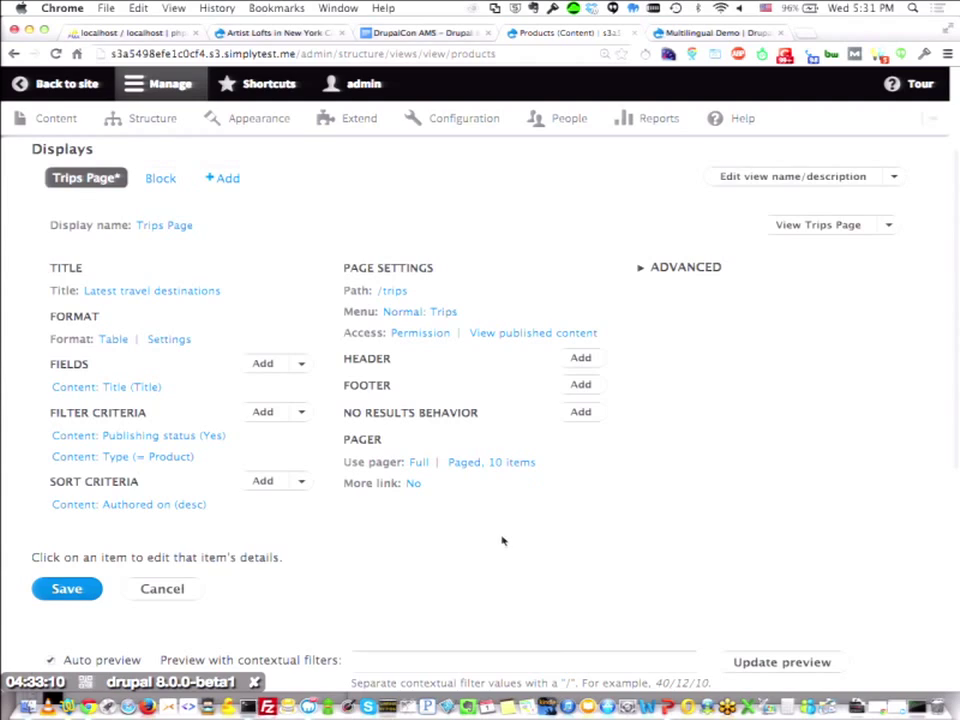
Find the "Content: Product Image" field by searching for "ima" and add it to the view for this page only (override).
scroll(502, 541, down, 1)
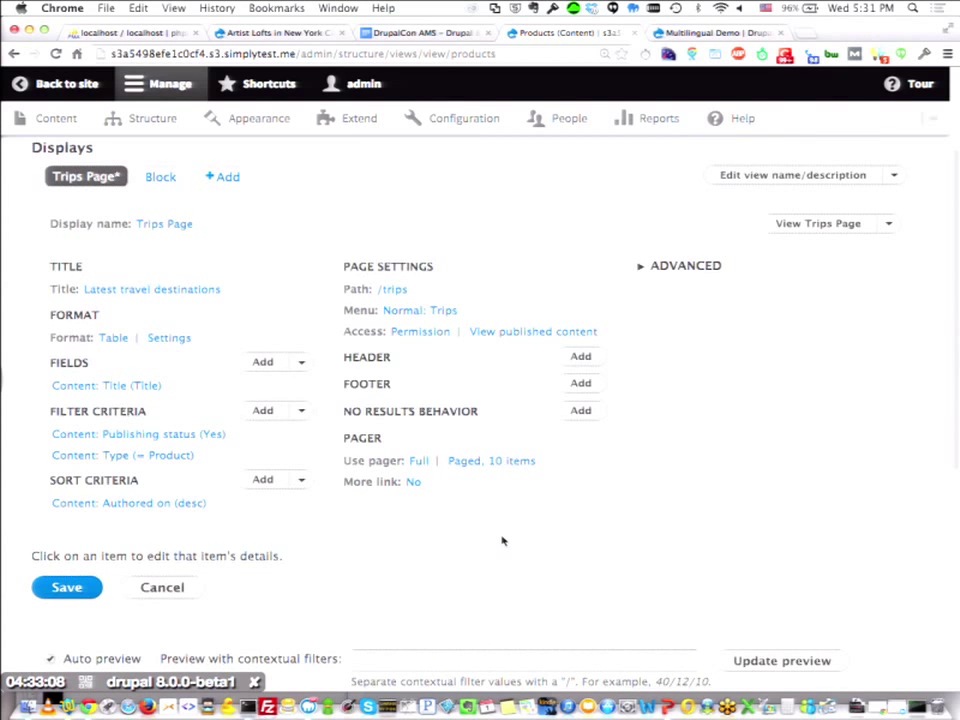
scroll(502, 541, down, 2)
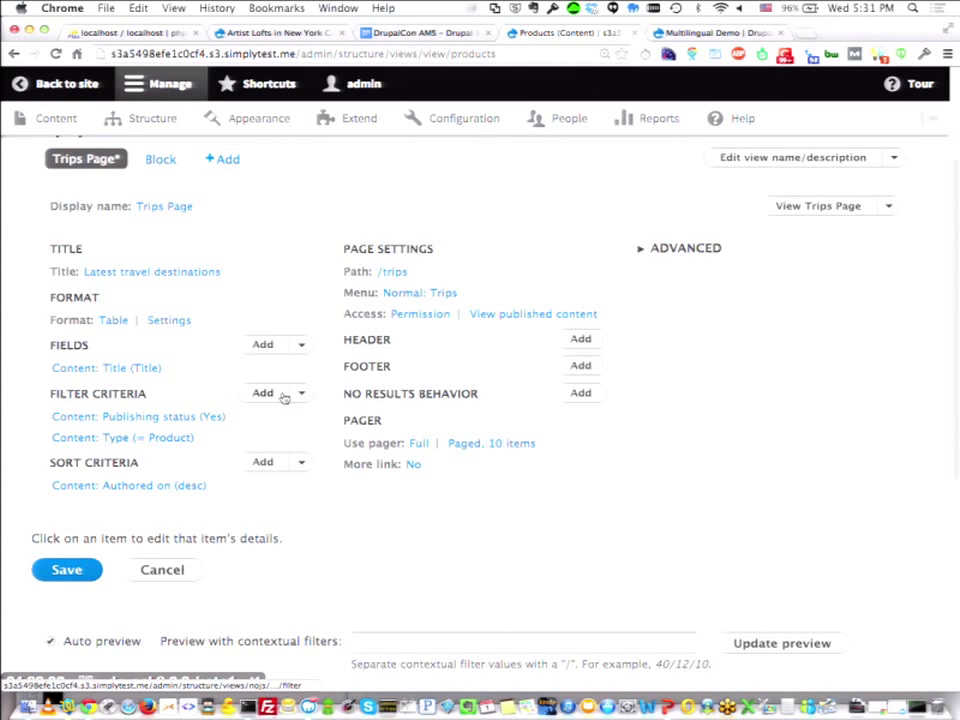
click(263, 344)
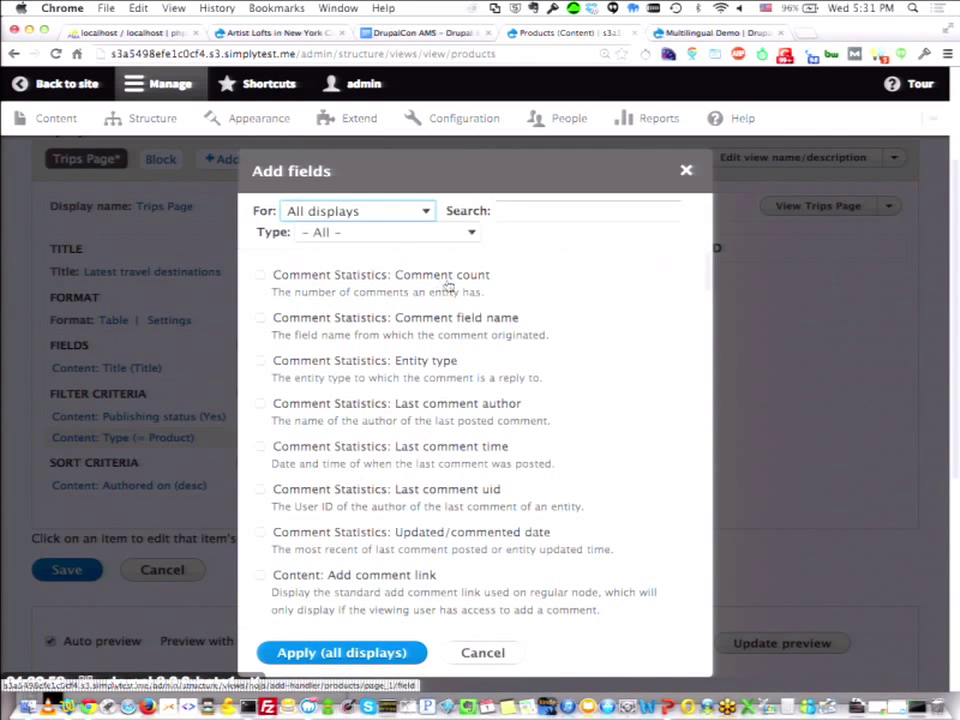
click(535, 210)
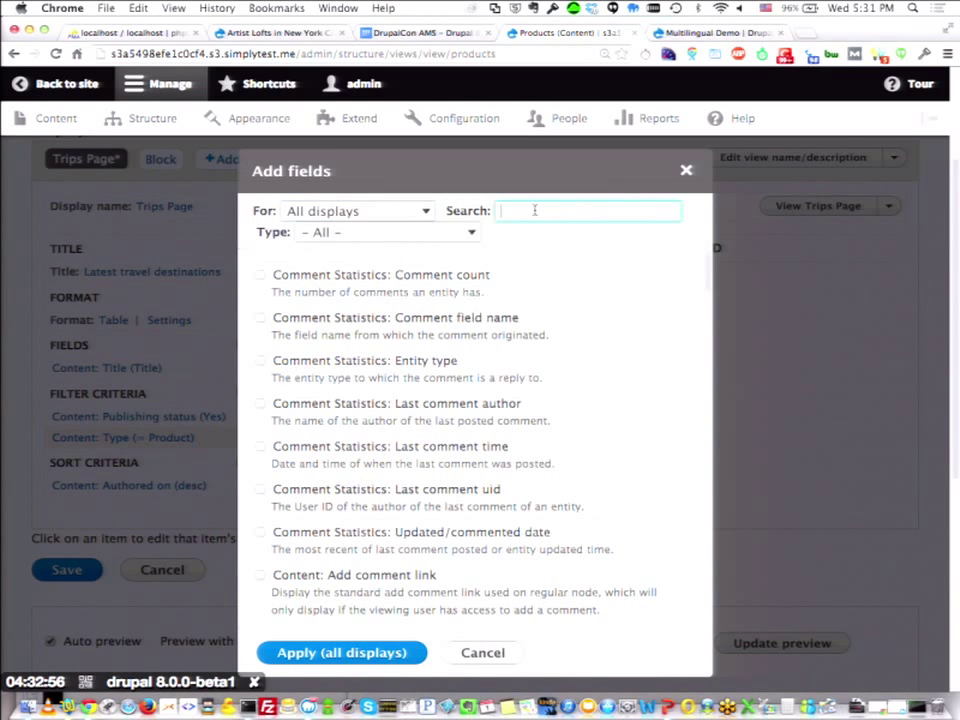
text(im)
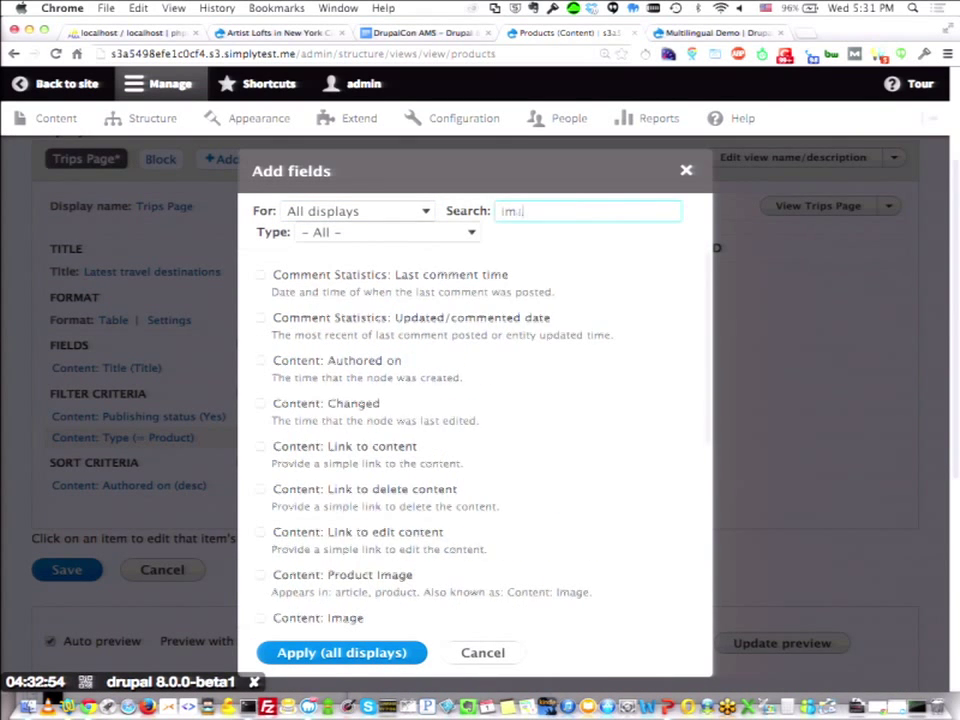
text(a)
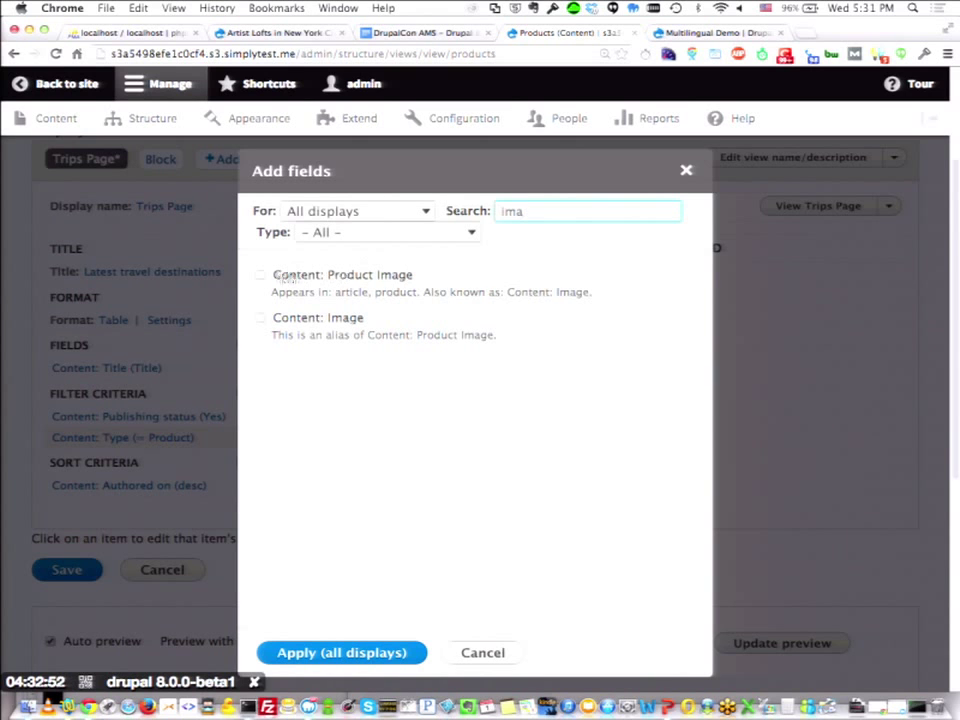
click(262, 275)
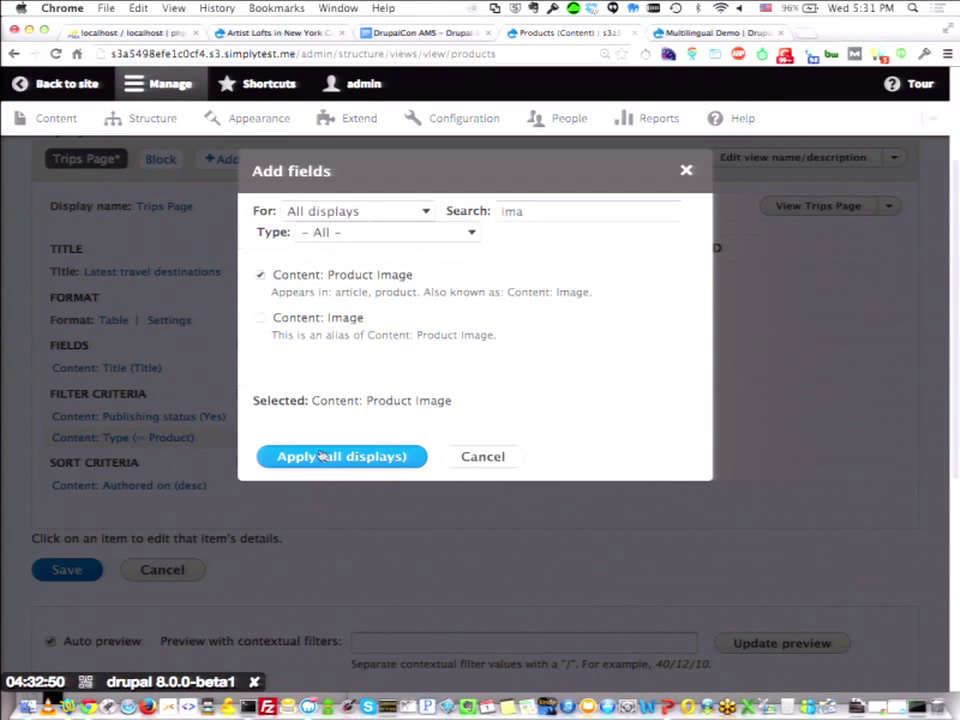
click(388, 212)
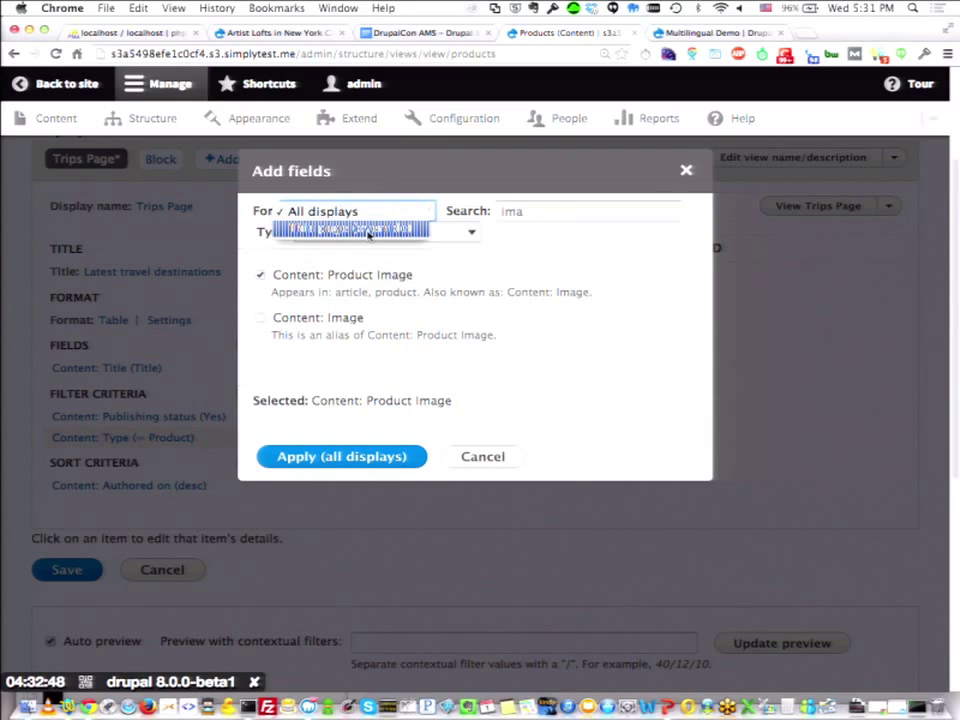
click(368, 231)
click(321, 555)
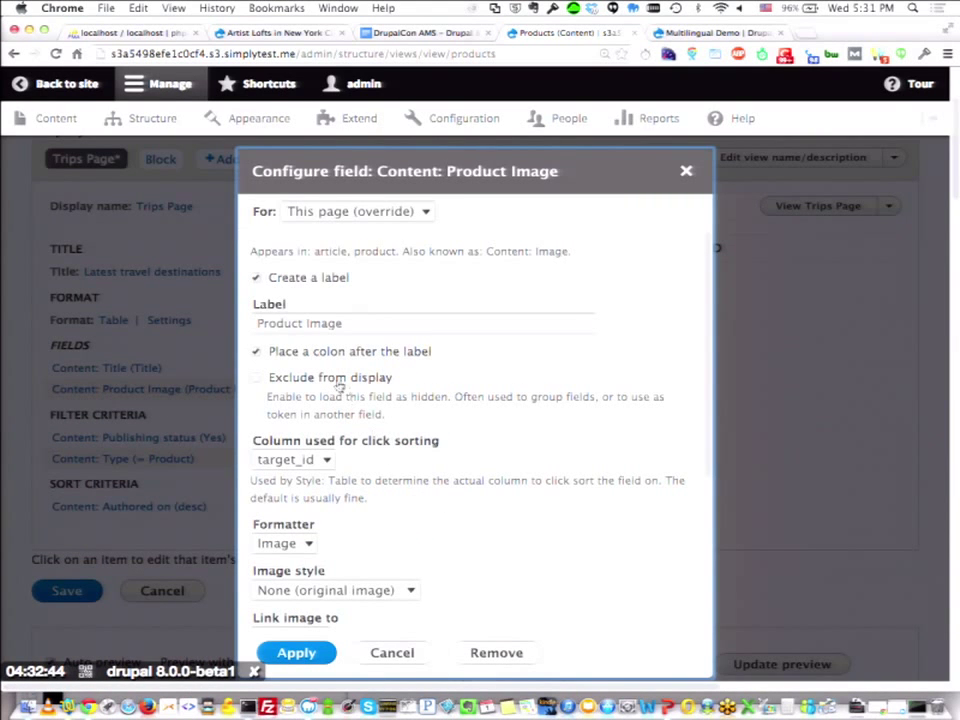
Configure the Product Image field with no label, the Medium (220×220) image style and the image linked to Content.
click(257, 278)
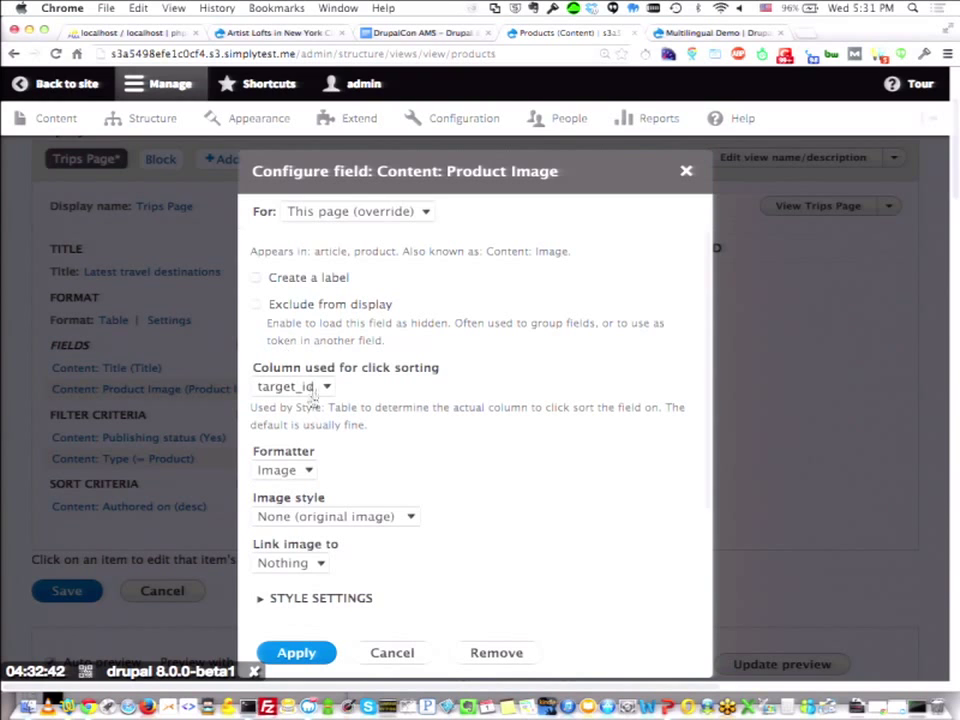
click(325, 517)
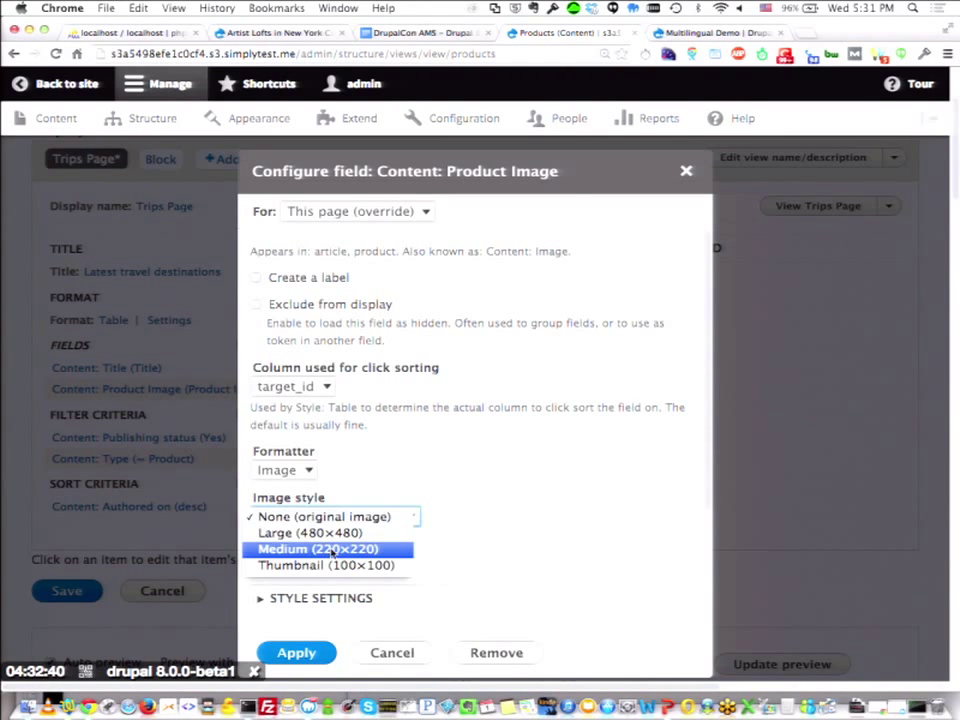
click(318, 549)
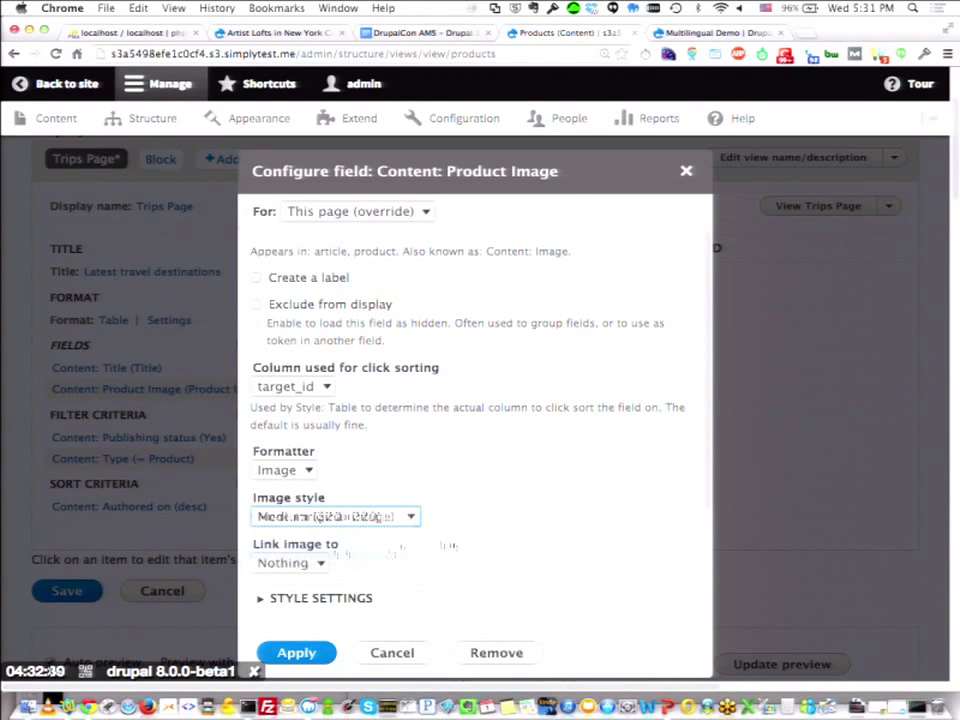
click(292, 563)
click(293, 581)
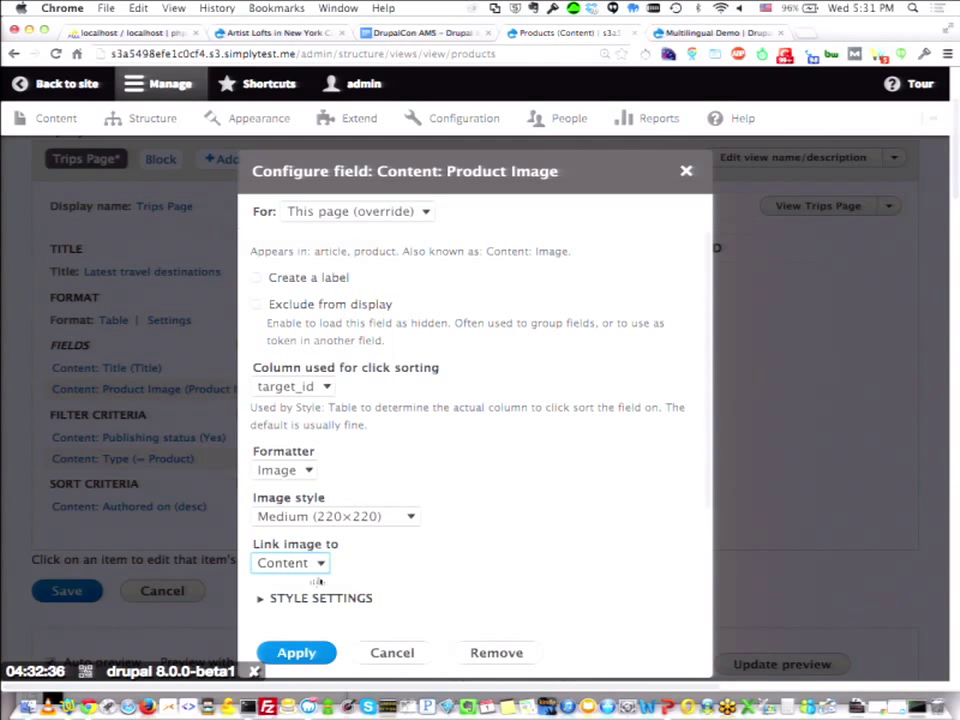
click(298, 653)
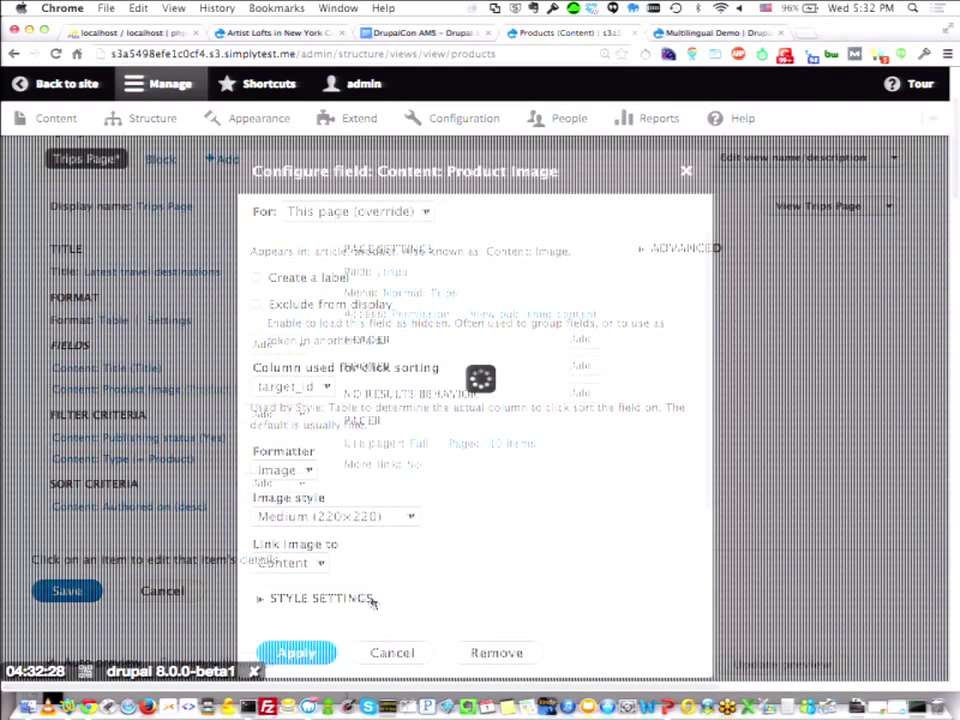
Add the Content: Body field to this page display only, without a label.
click(263, 344)
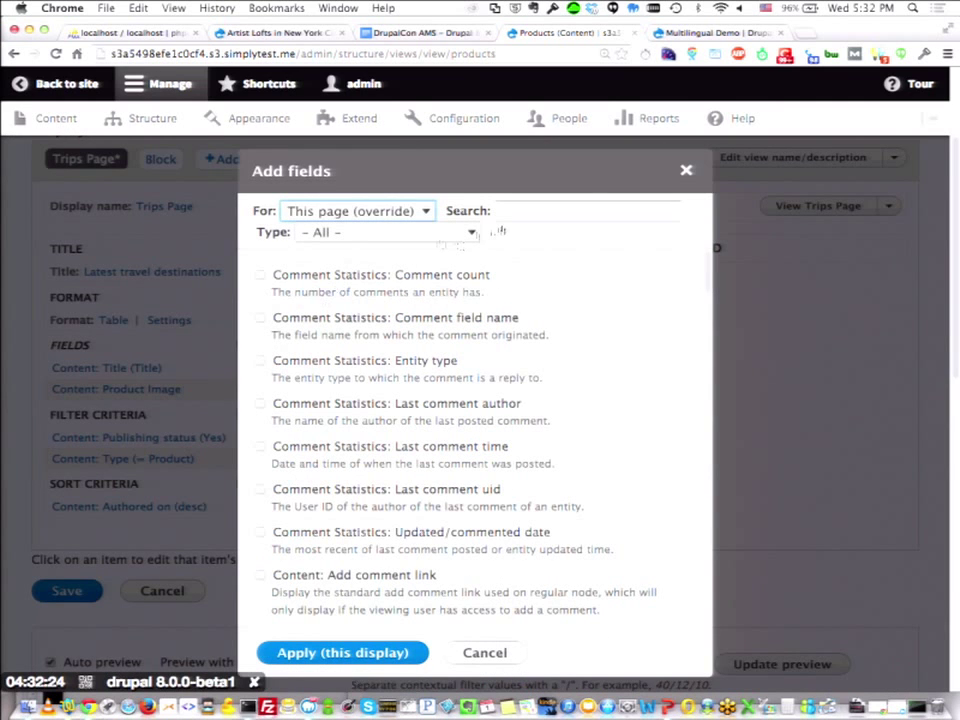
click(514, 213)
text(body)
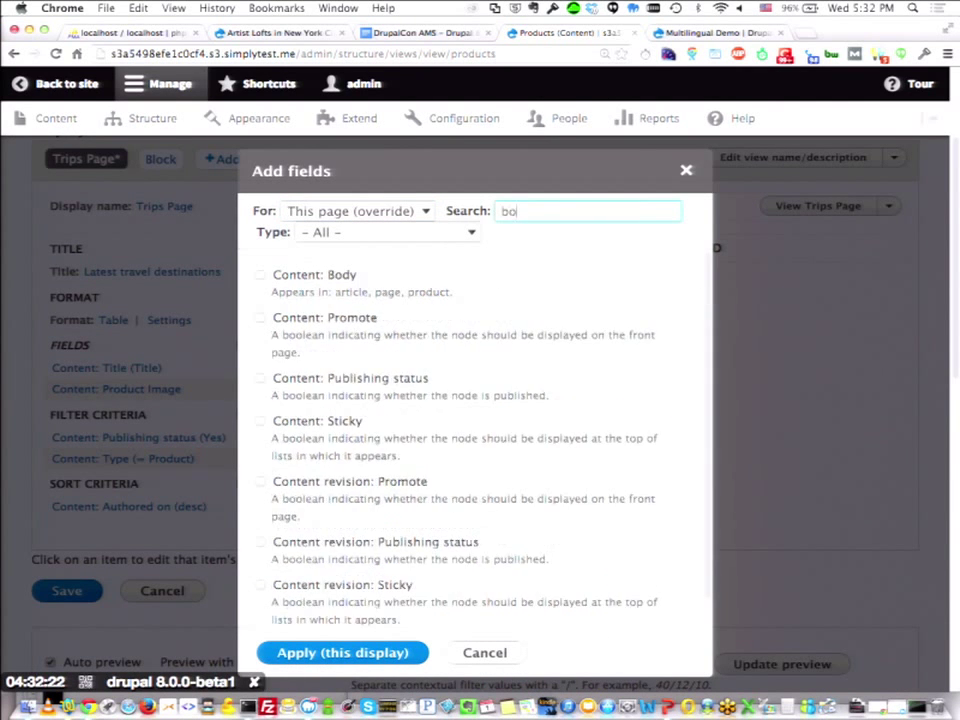
click(260, 276)
click(352, 412)
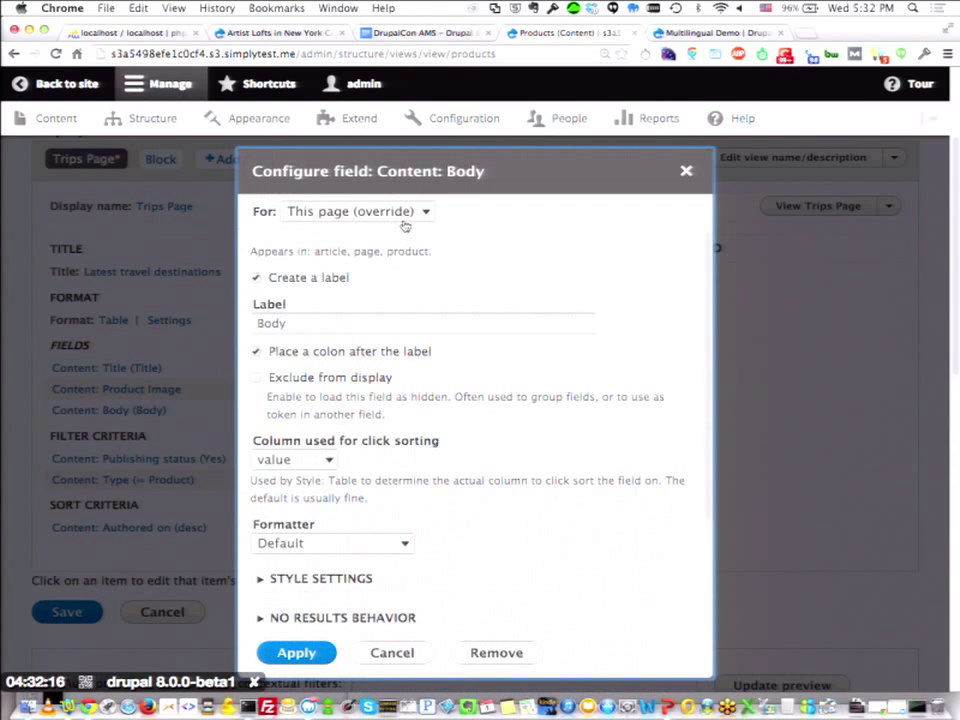
click(256, 278)
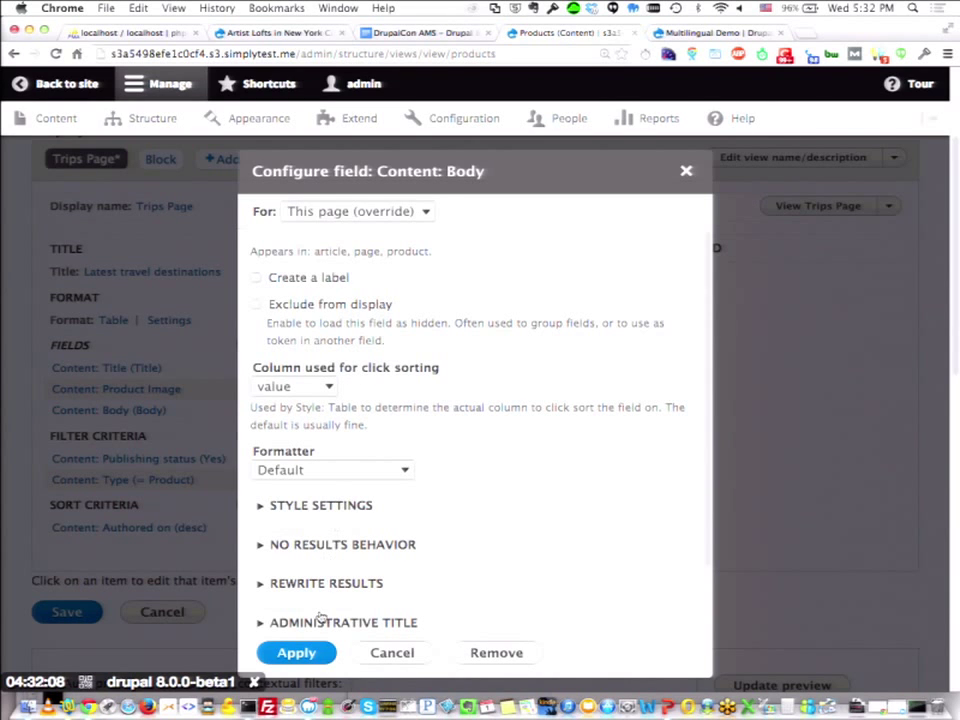
click(296, 653)
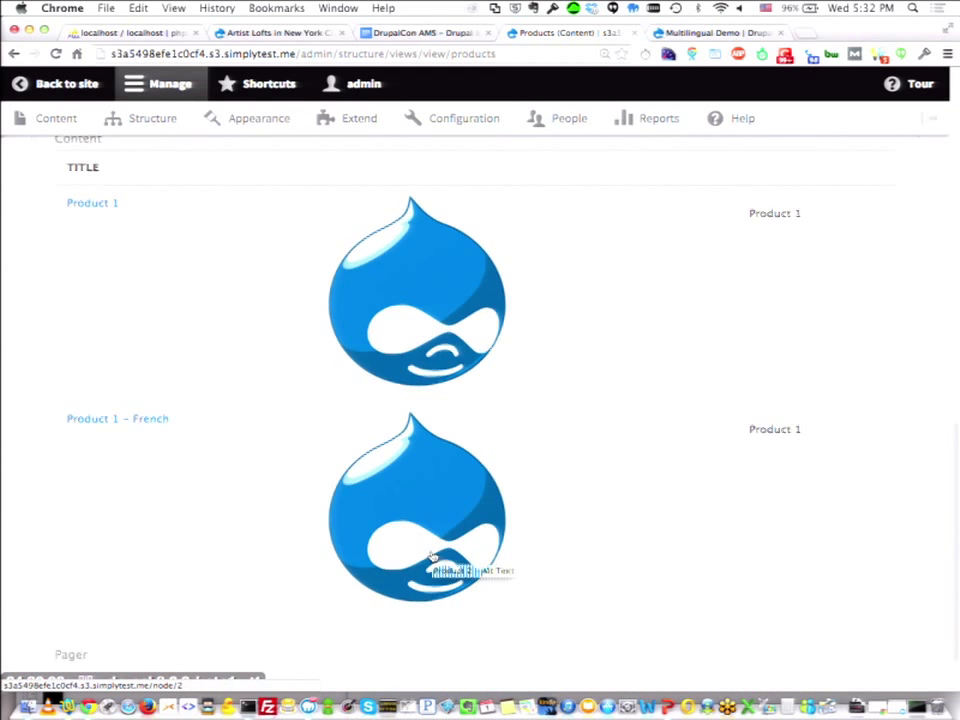
Examine the preview of the Trips Page to see how each product's title, image and body are listed.
scroll(433, 556, down, 1)
scroll(433, 556, down, 3)
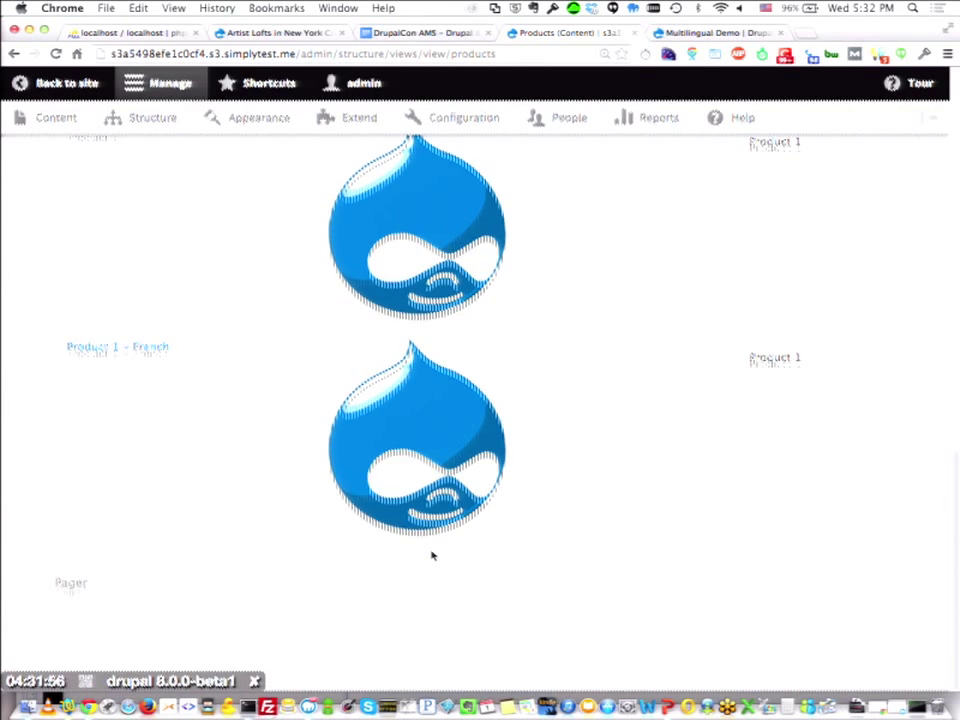
scroll(433, 556, up, 5)
scroll(433, 556, up, 15)
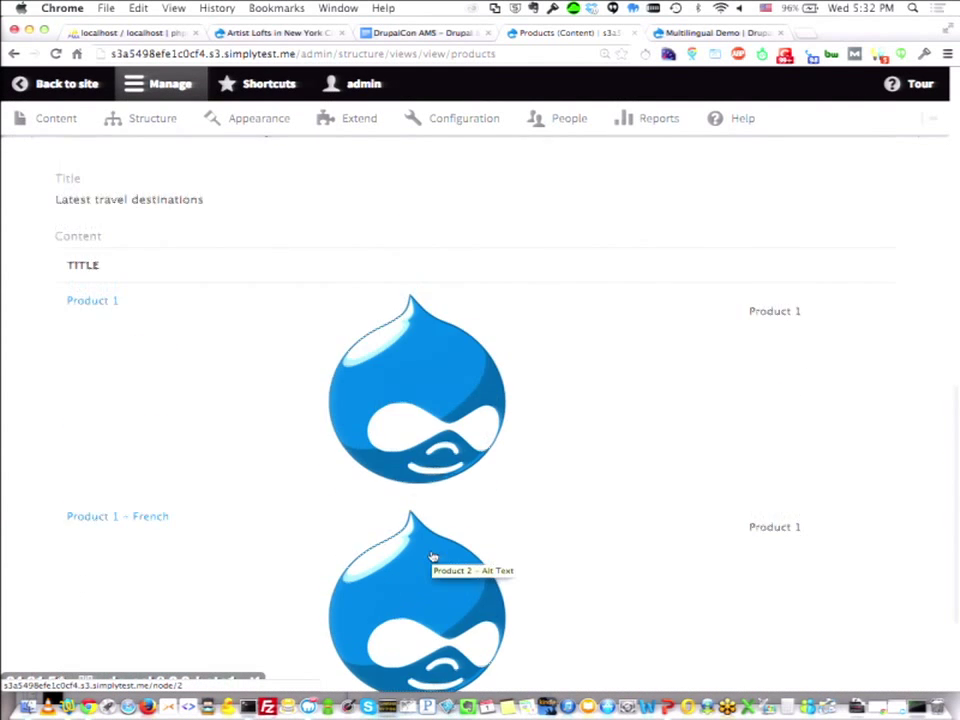
scroll(433, 556, up, 14)
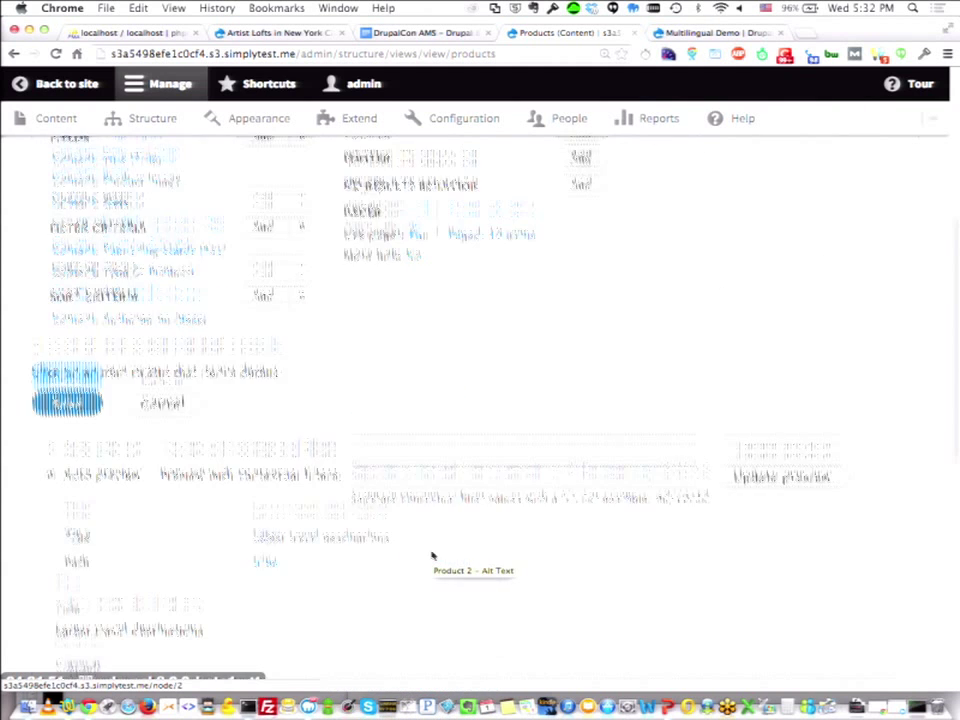
scroll(433, 556, down, 20)
scroll(433, 556, down, 1)
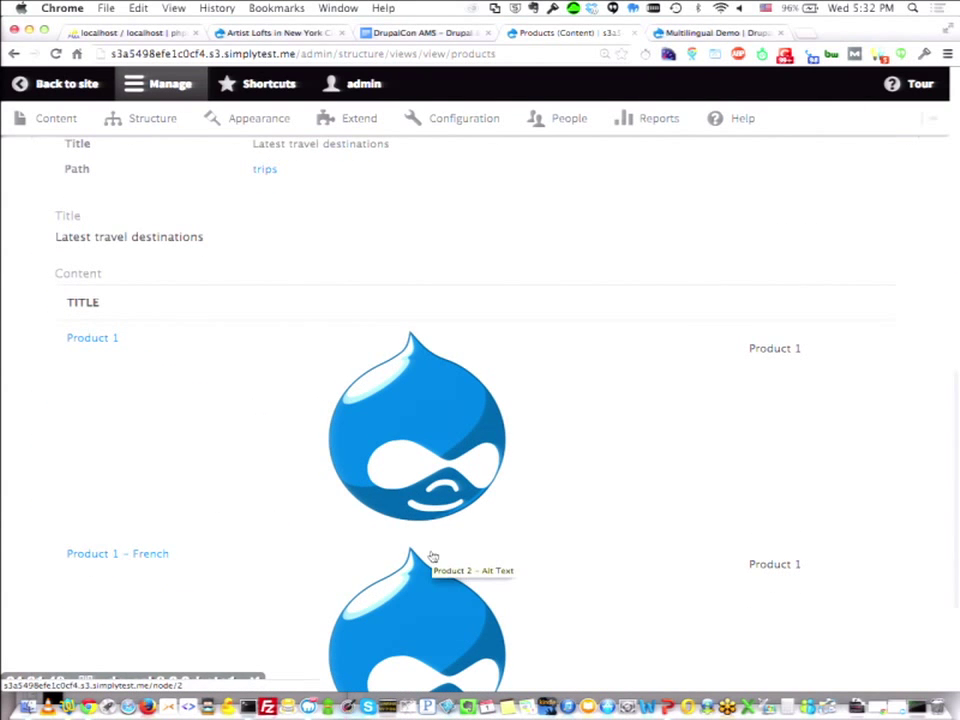
scroll(433, 556, up, 1)
scroll(433, 556, up, 3)
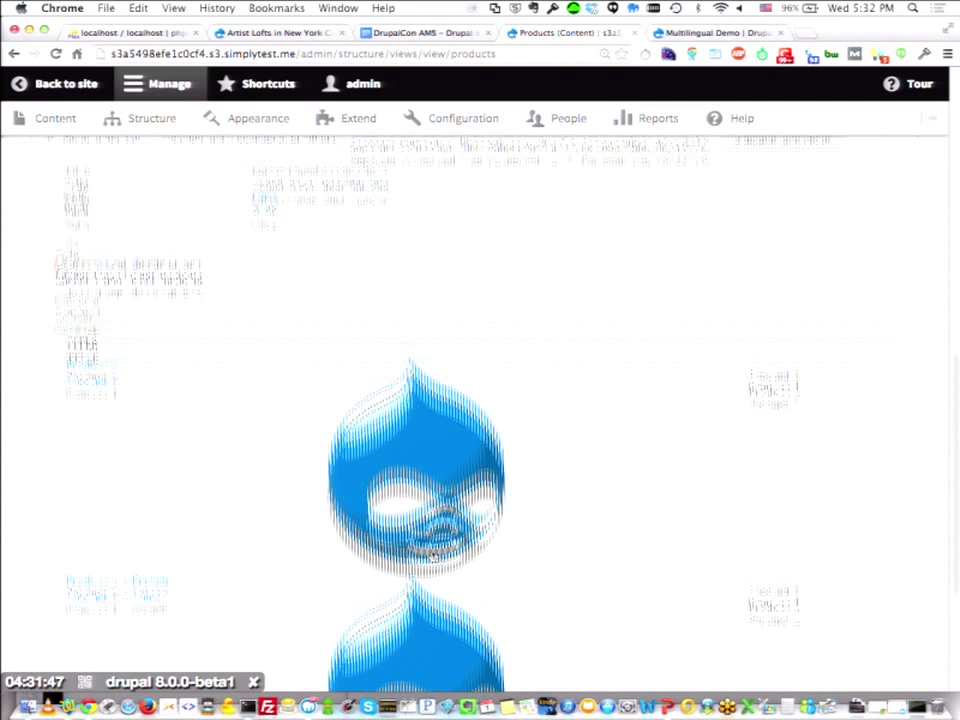
scroll(432, 555, up, 5)
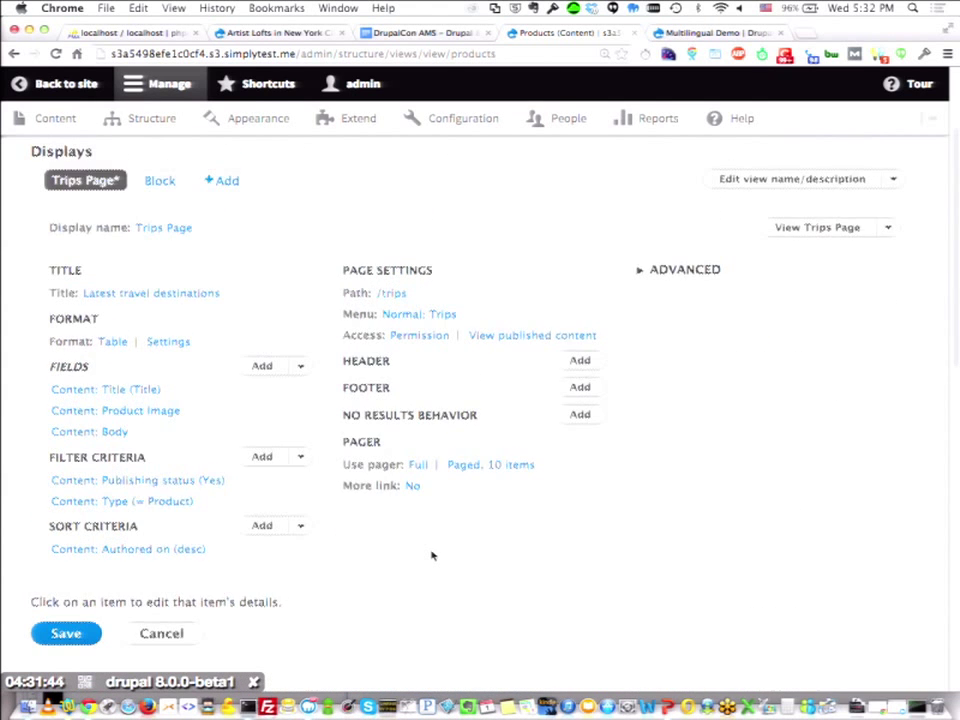
Start adding a filter criterion to the Trips Page display, ready to search the available filters.
scroll(432, 555, down, 1)
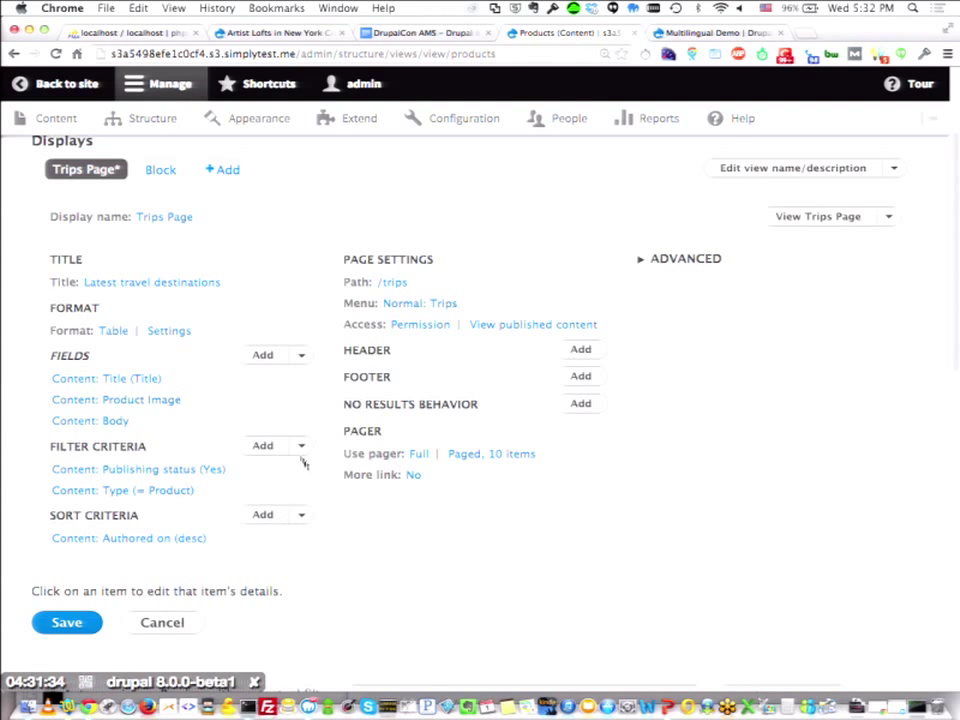
click(264, 447)
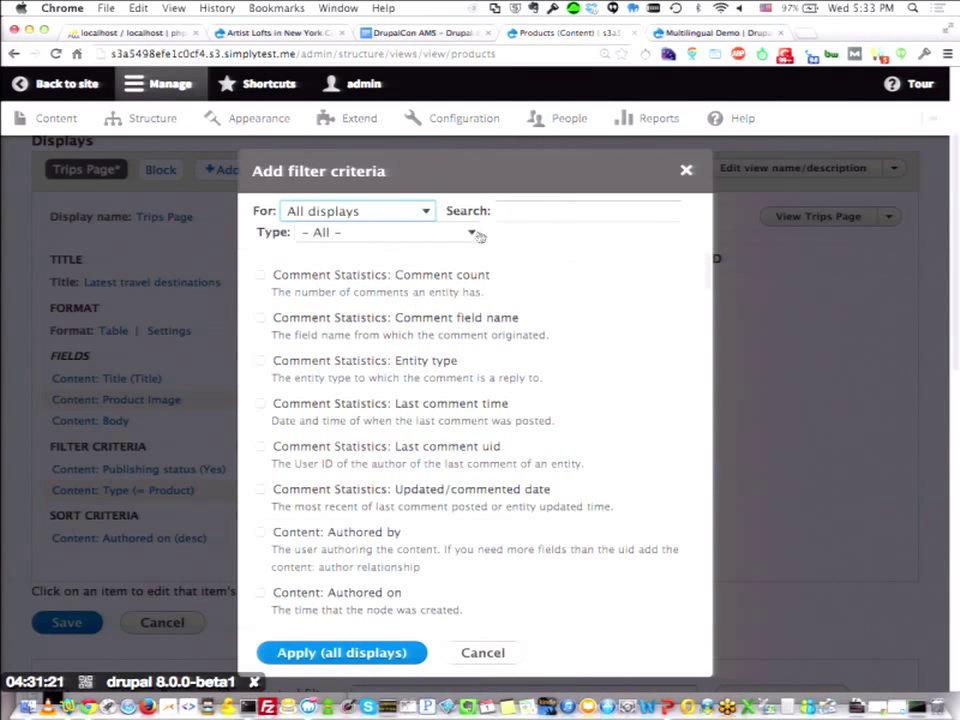
click(556, 212)
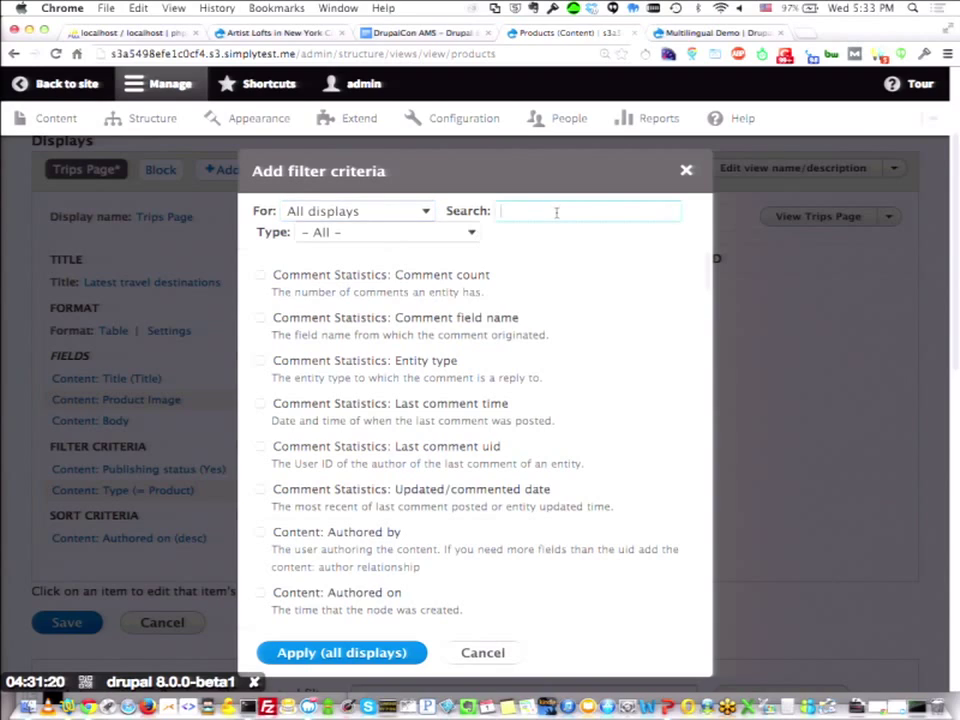
text(Conten)
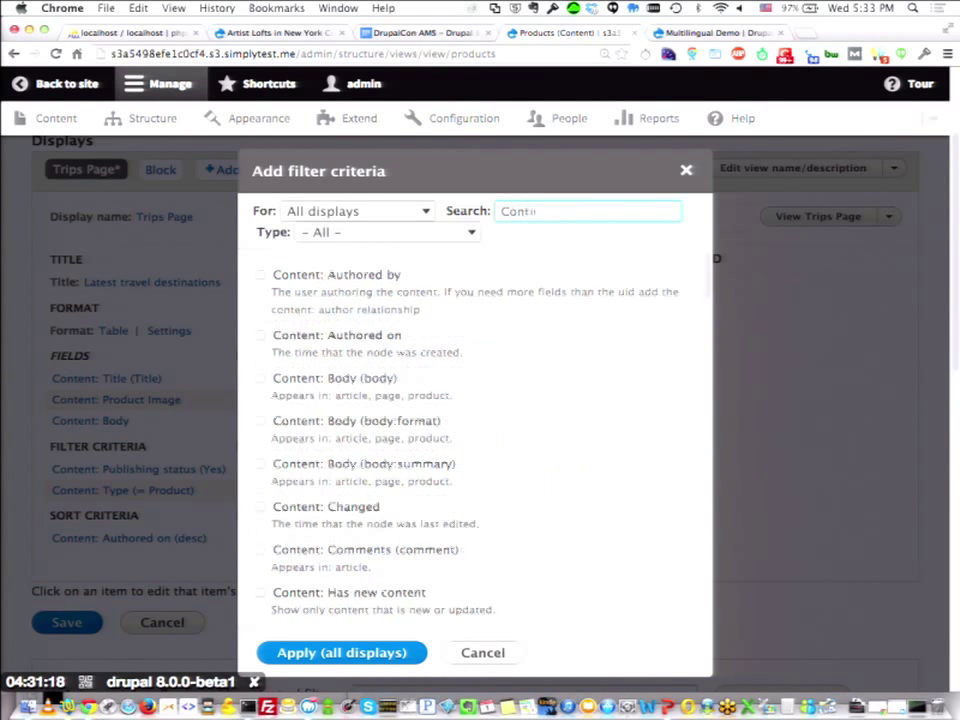
text(t)
key(BackSpace)
key(BackSpace)
key(BackSpace)
key(BackSpace)
key(BackSpace)
key(BackSpace)
key(BackSpace)
Search the filters for "tra" and add Content: Translation language as a filter for this page only.
text(tra)
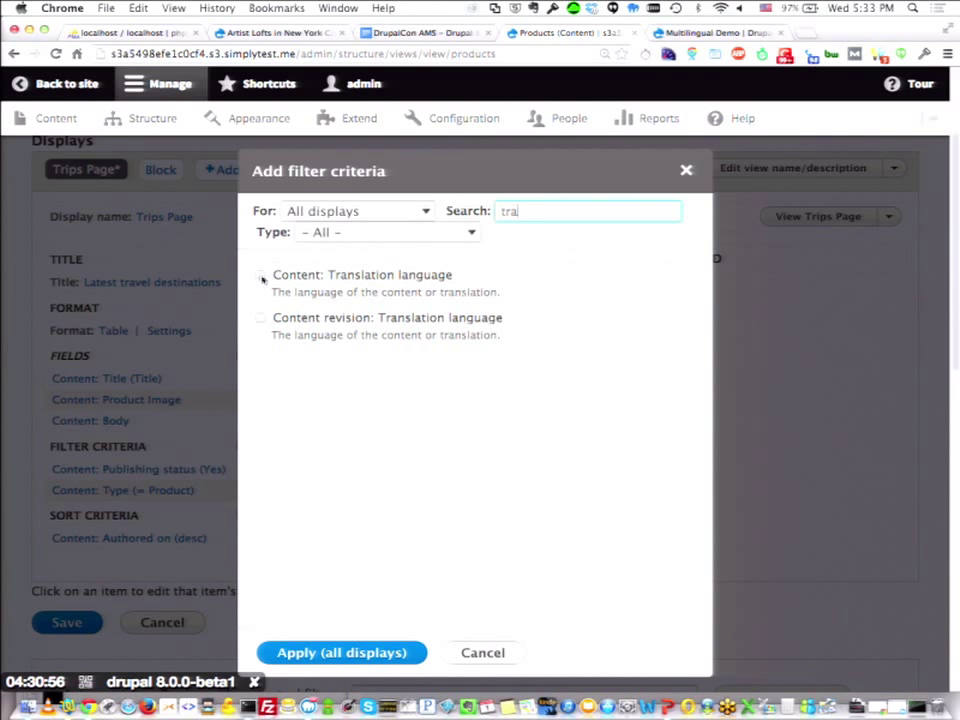
click(259, 276)
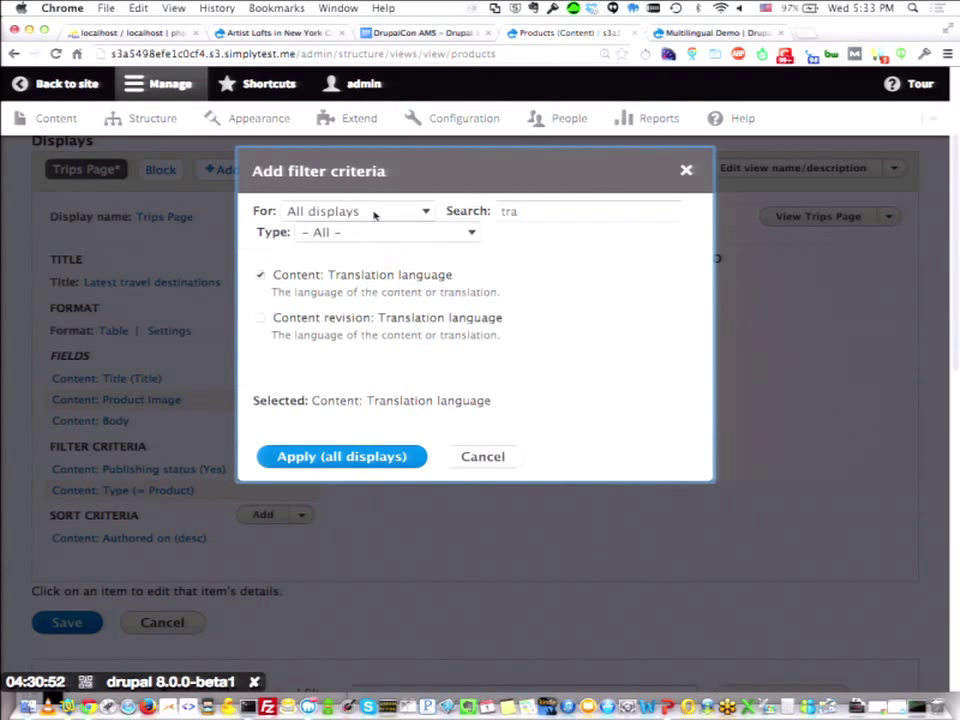
click(427, 213)
click(394, 228)
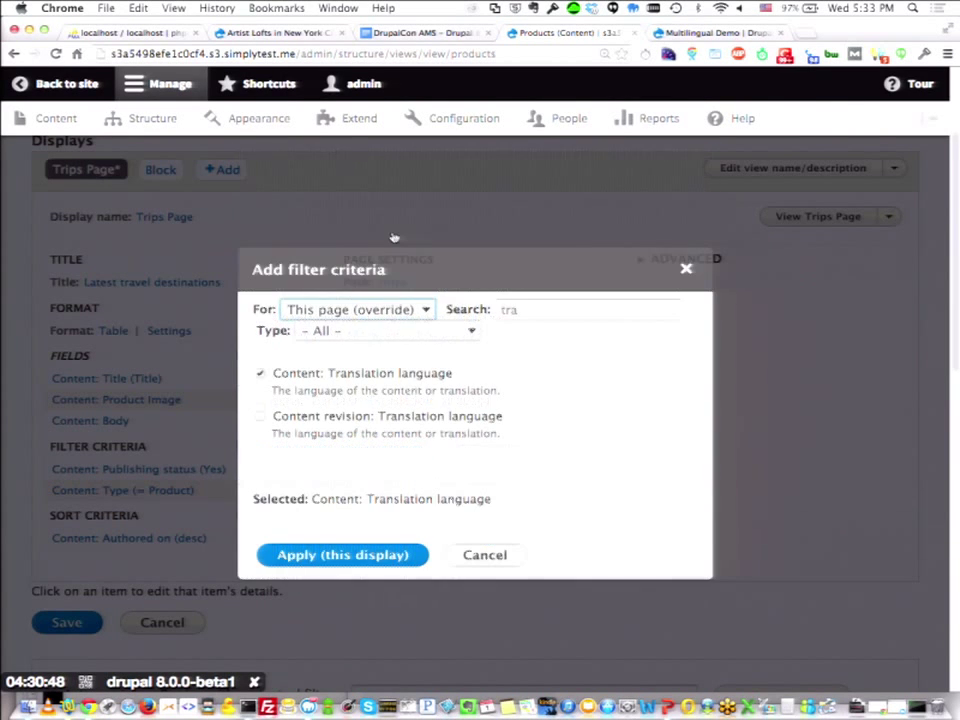
click(346, 562)
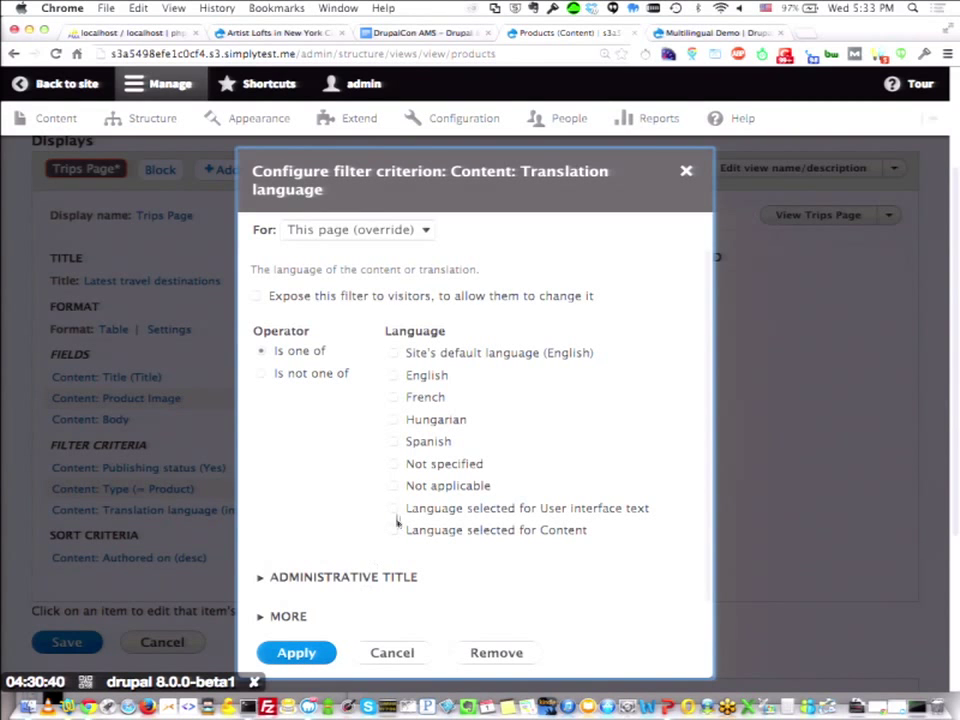
Restrict the Translation language filter to "Language selected for User interface text" and apply it.
click(393, 509)
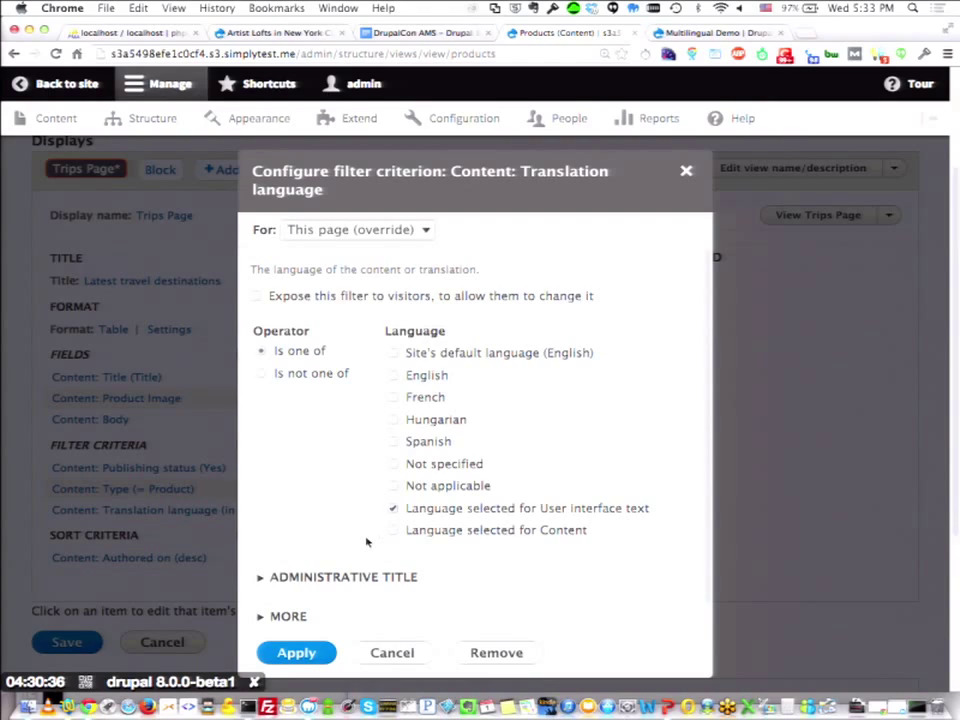
click(397, 529)
click(314, 652)
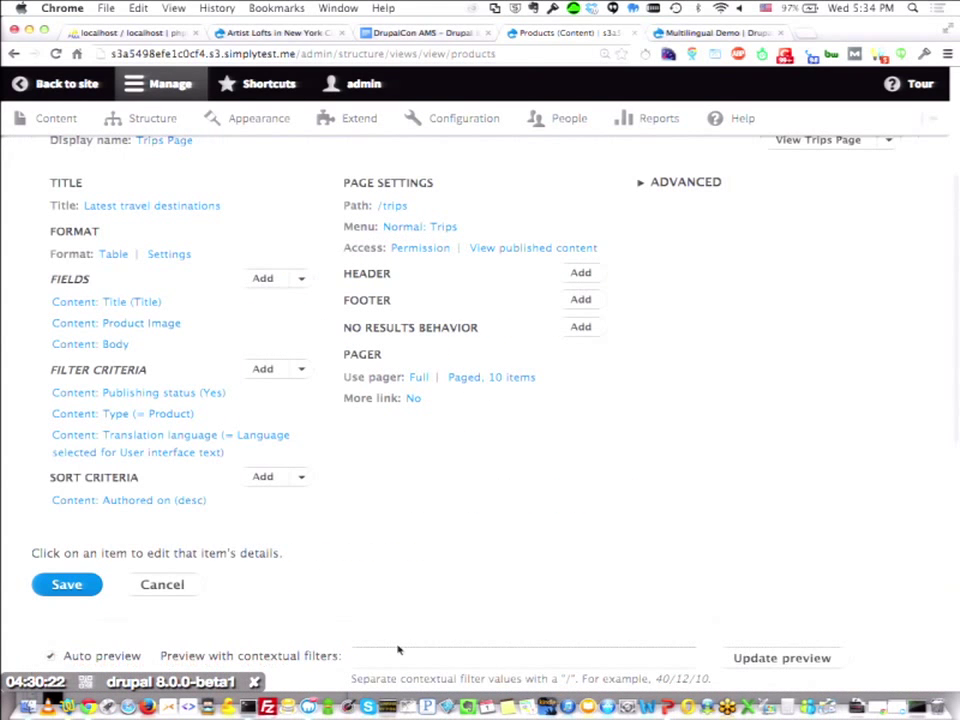
Review the Trips Page filter criteria and its advanced settings, including the field language.
scroll(397, 650, down, 2)
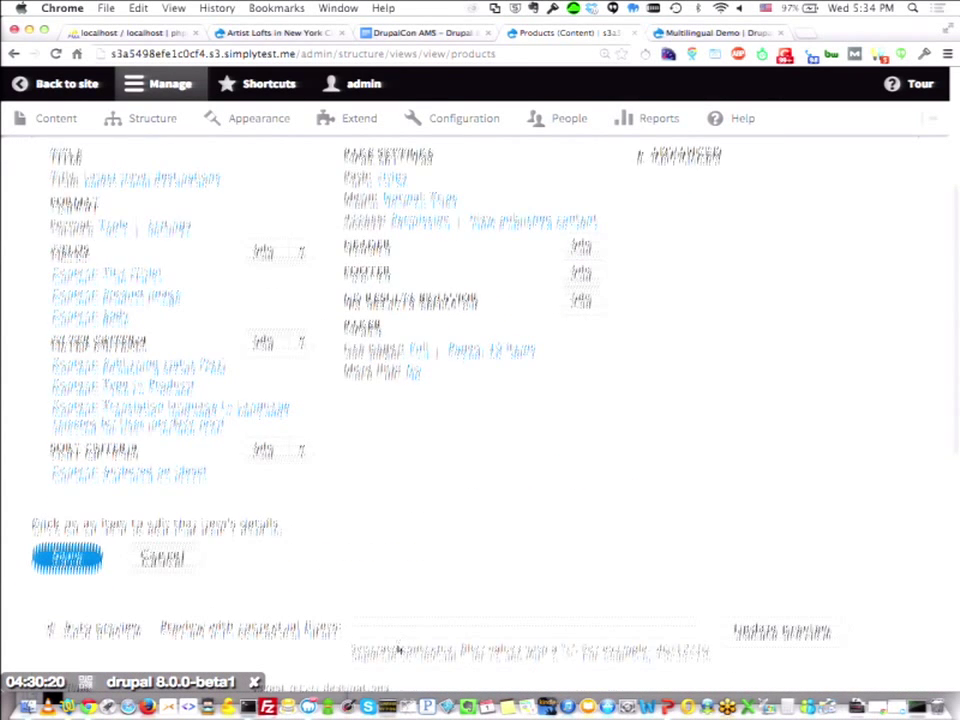
scroll(397, 650, down, 1)
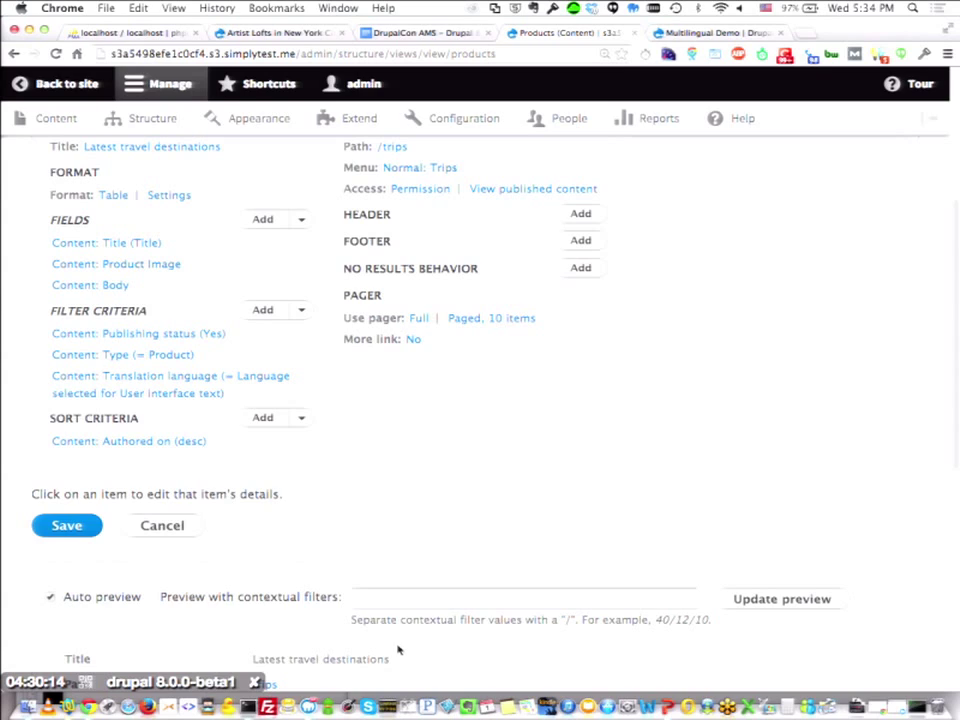
scroll(397, 650, up, 3)
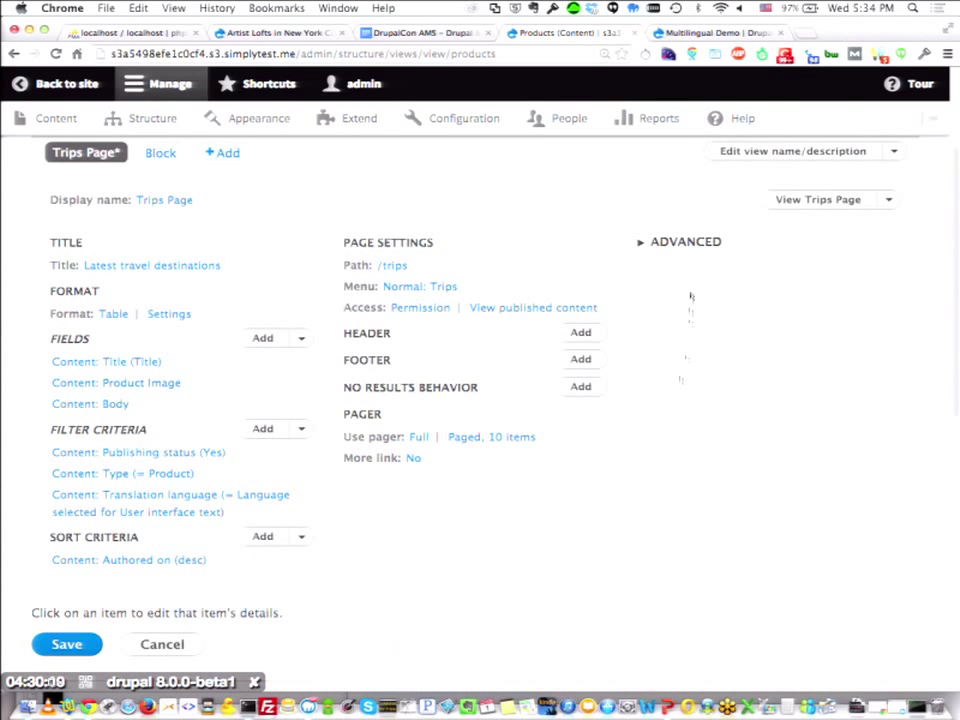
click(683, 245)
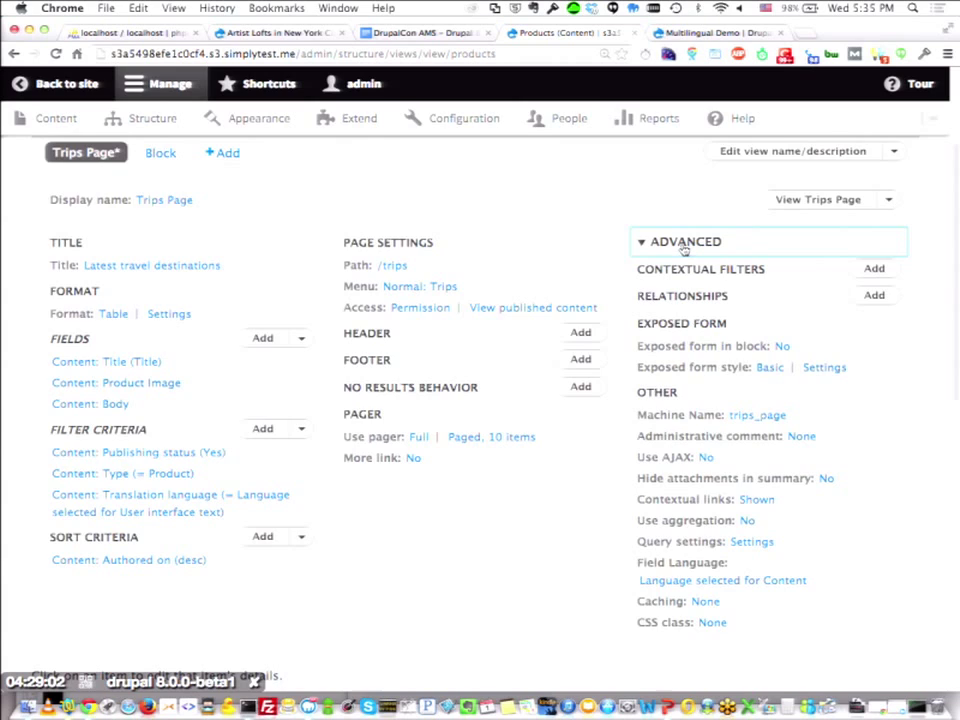
scroll(424, 358, down, 5)
scroll(424, 358, up, 3)
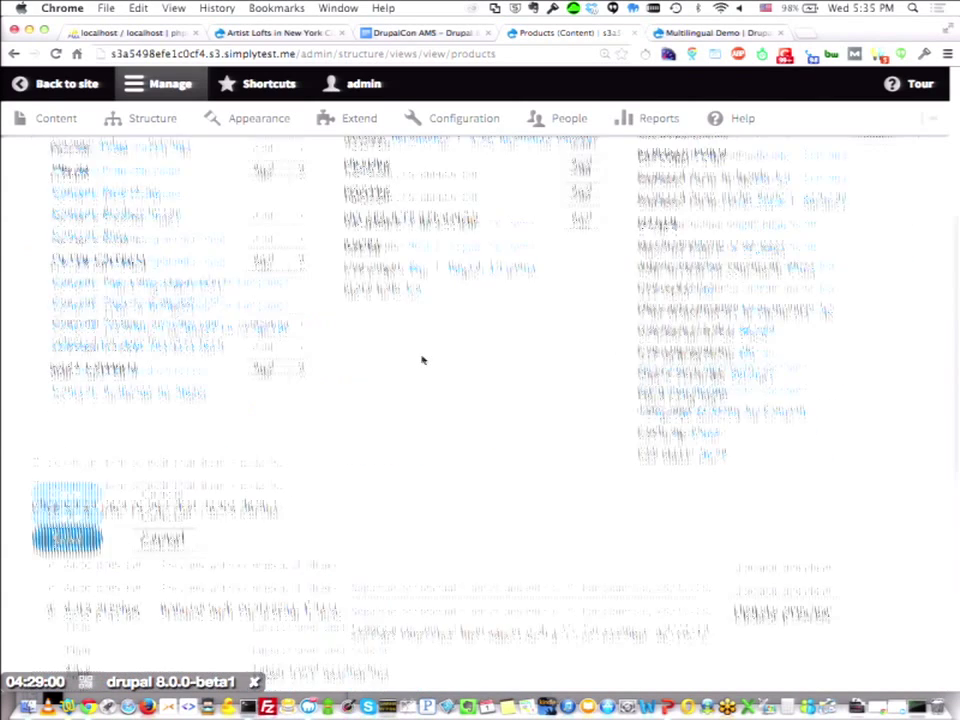
scroll(422, 360, up, 3)
scroll(420, 362, down, 3)
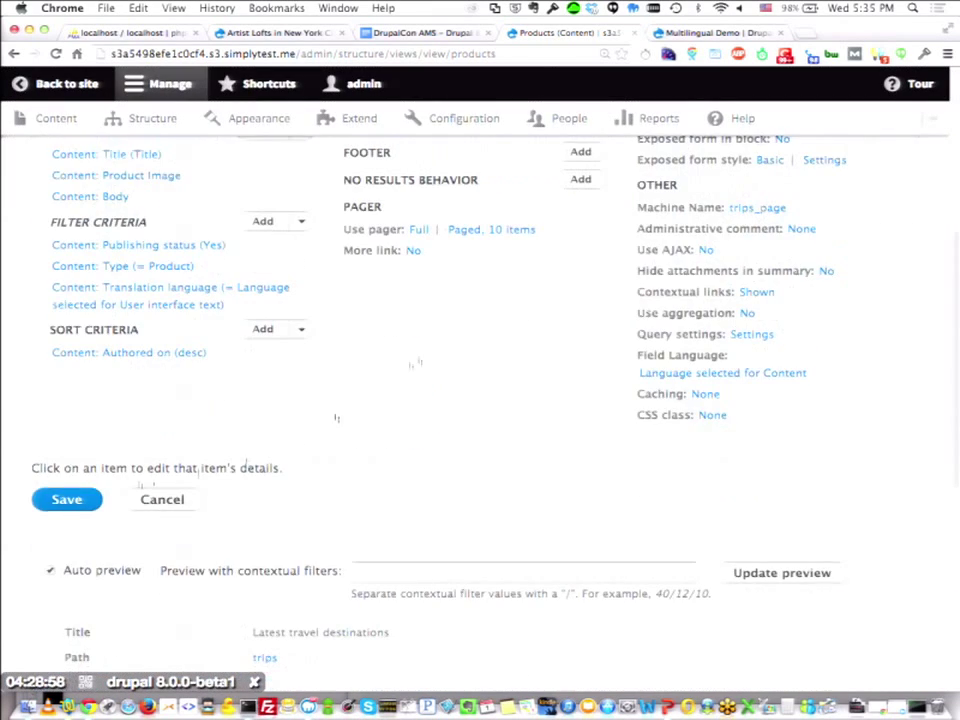
Save the Products view and check the product listing in its preview.
click(98, 499)
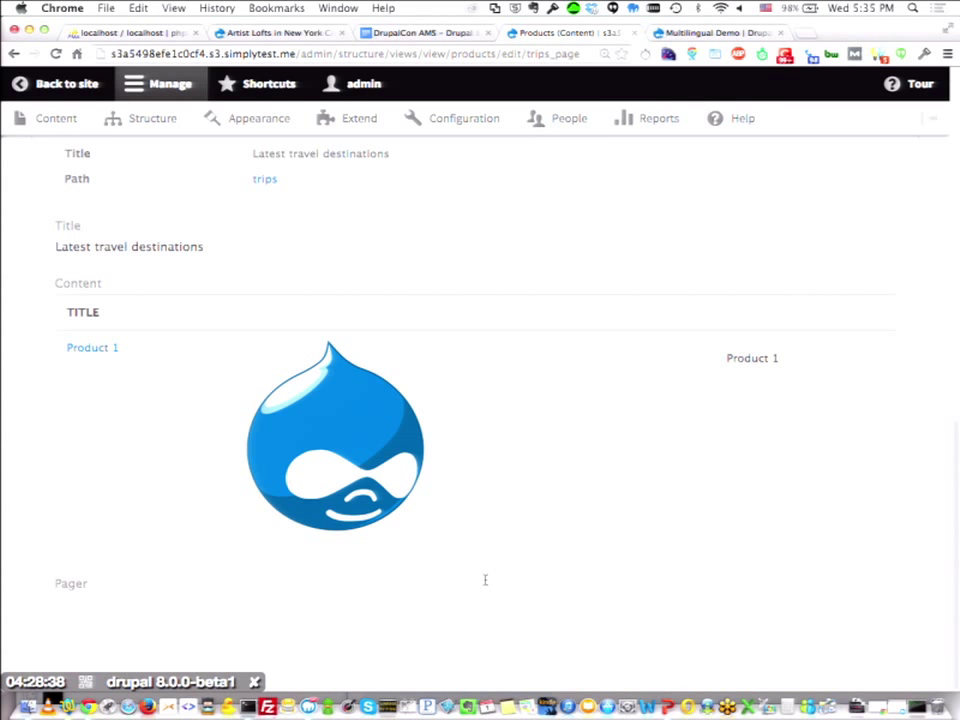
scroll(484, 578, up, 10)
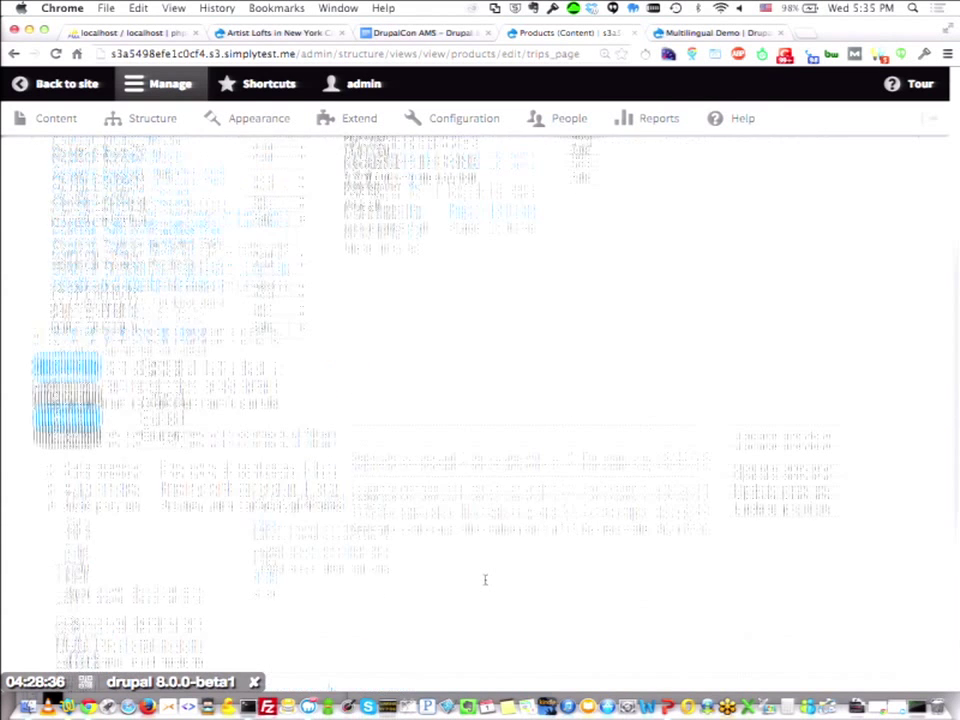
Reapply the Translation language filter with "Language selected for User interface text" for this page and save the Products view.
click(186, 313)
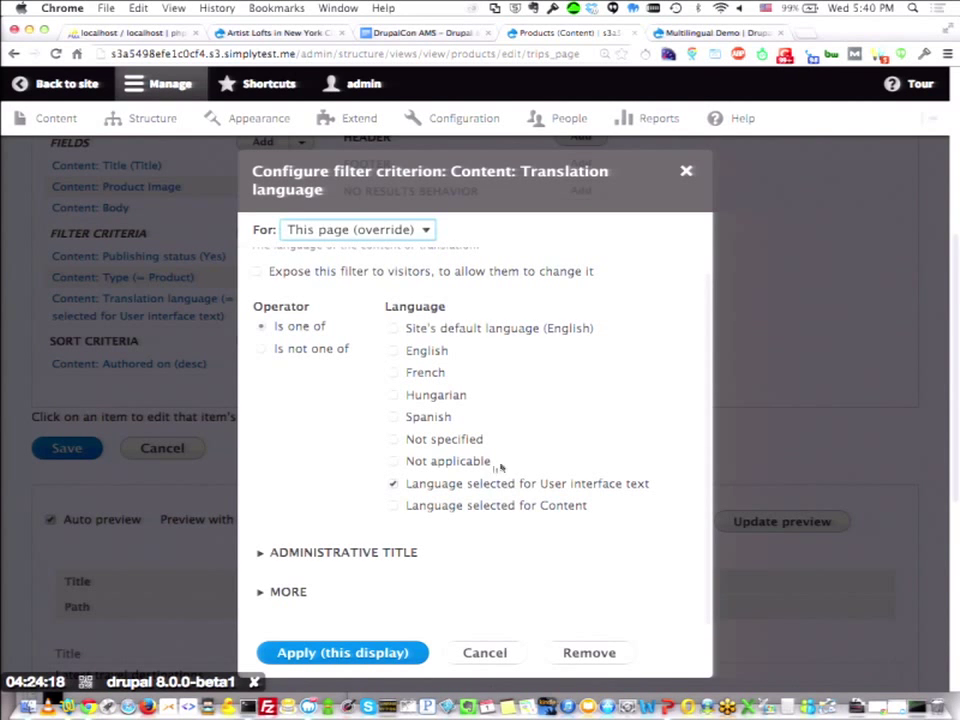
click(330, 656)
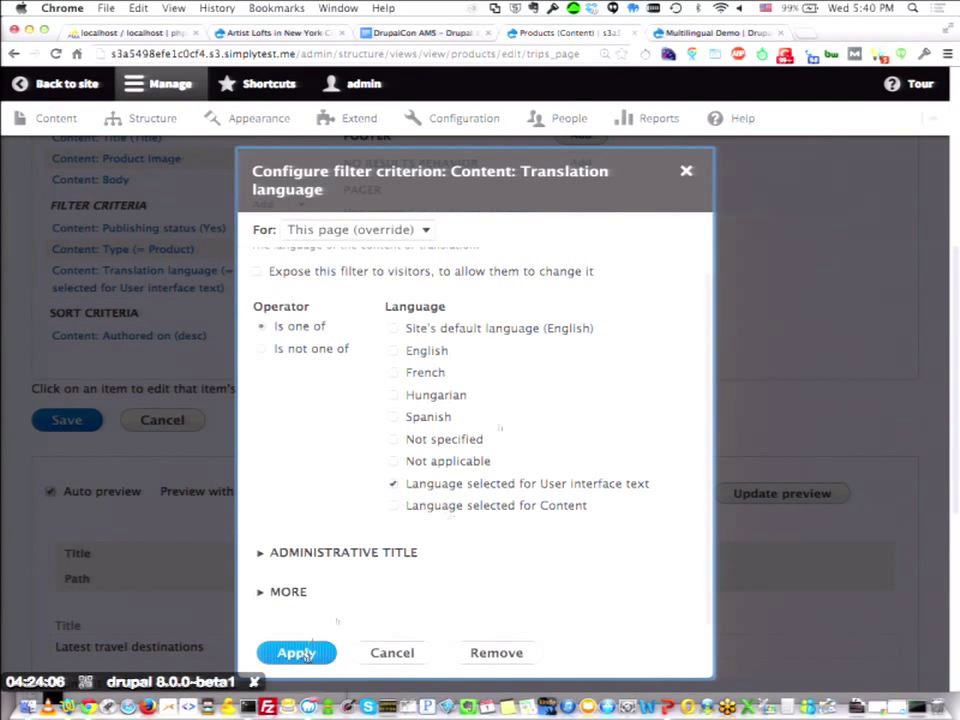
click(296, 652)
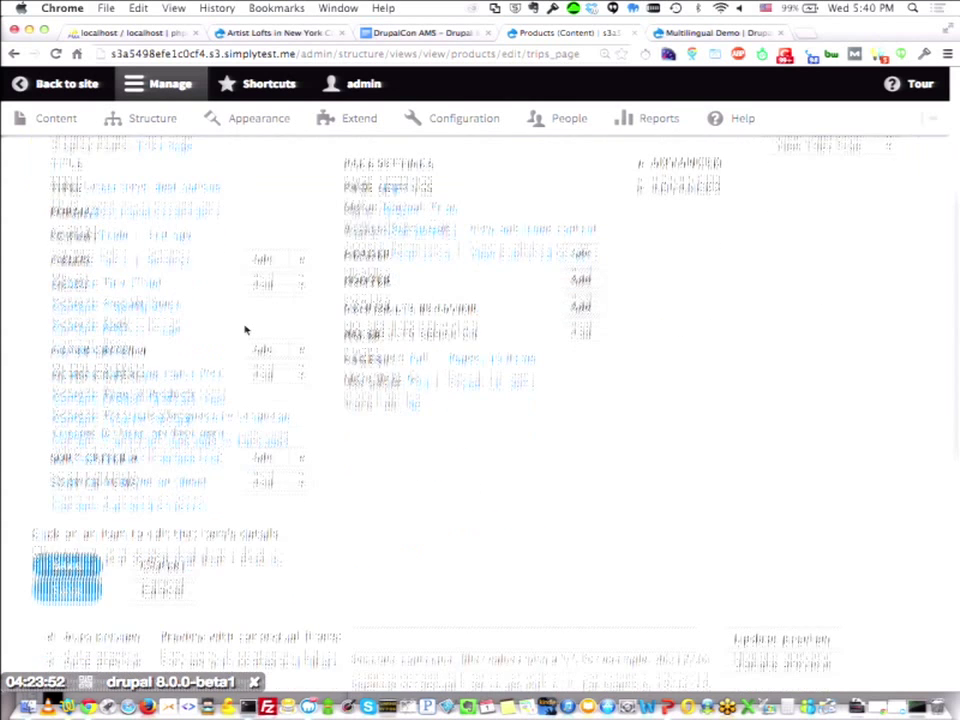
click(68, 567)
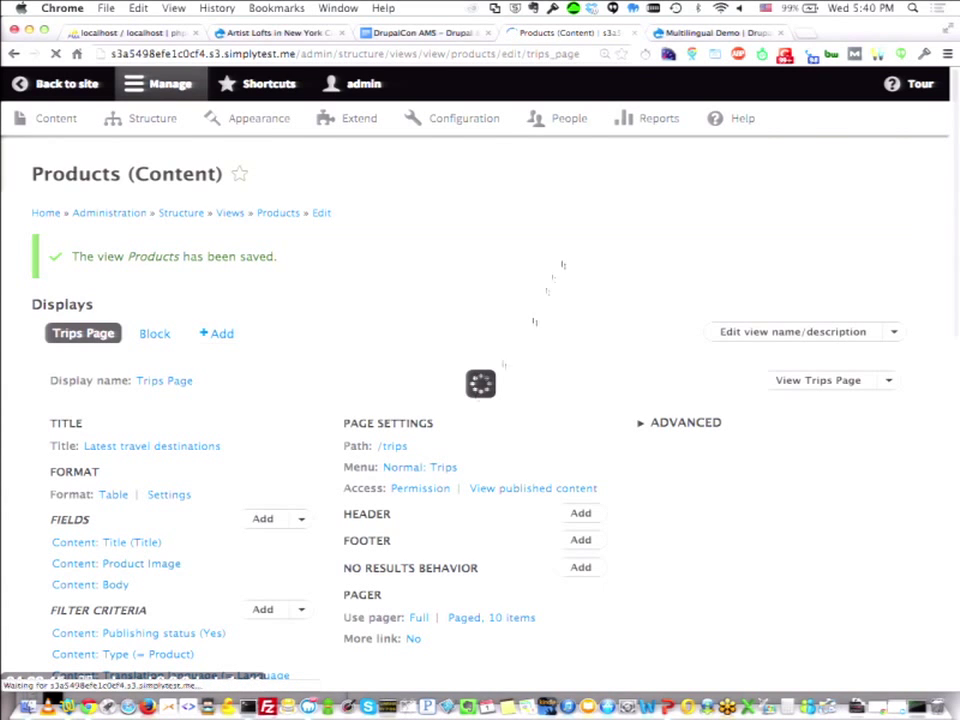
Check the path setting of the Trips Page display without changing it, and open the live Trips page.
click(390, 445)
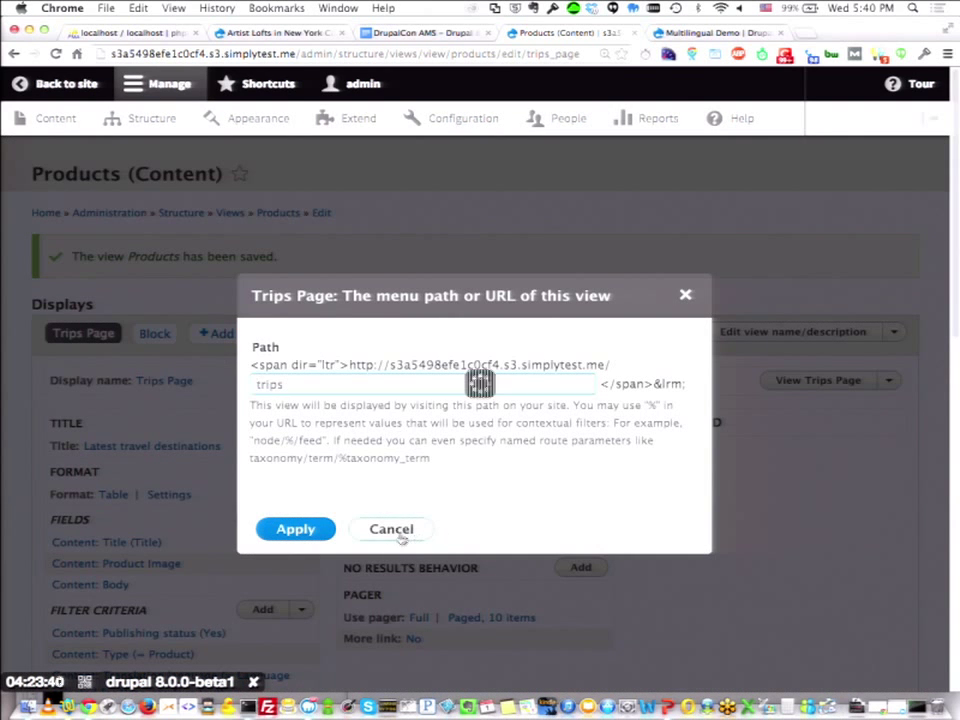
click(393, 530)
click(888, 381)
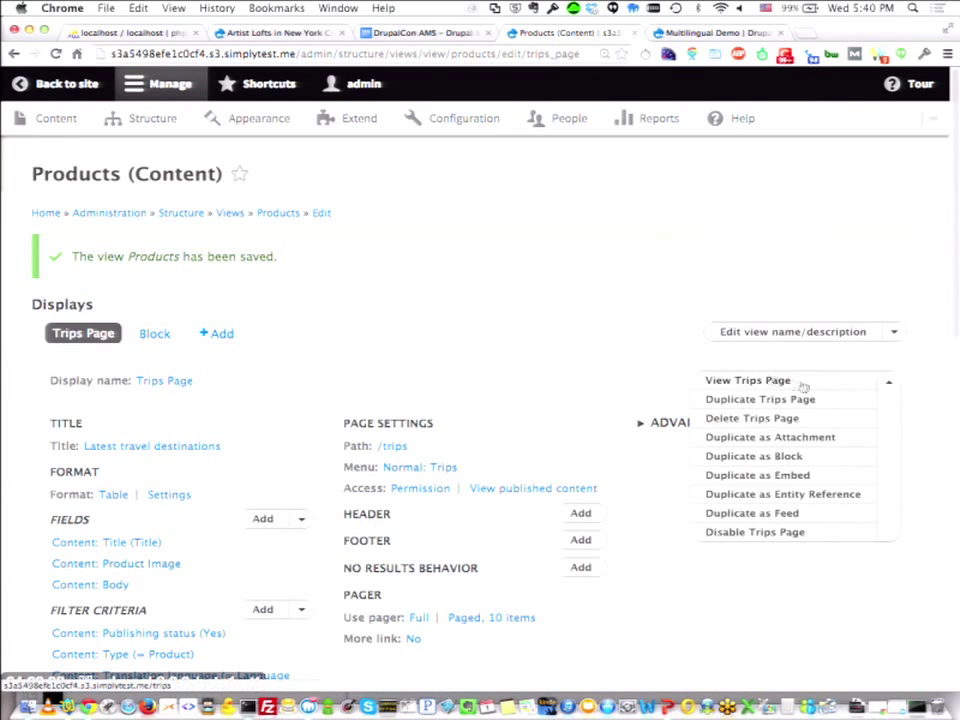
click(748, 381)
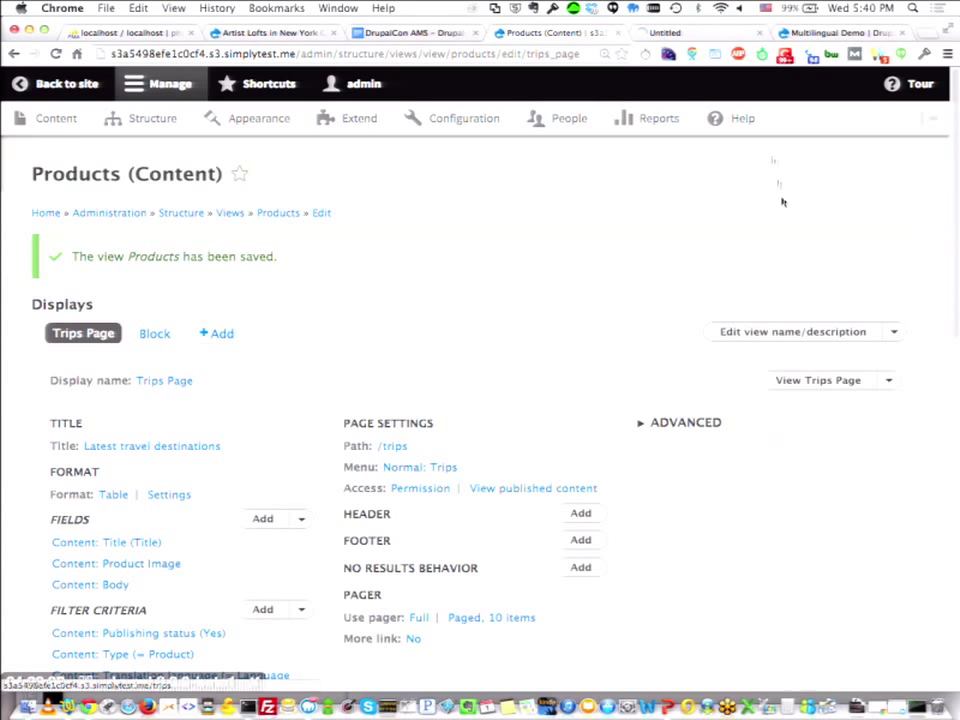
click(698, 33)
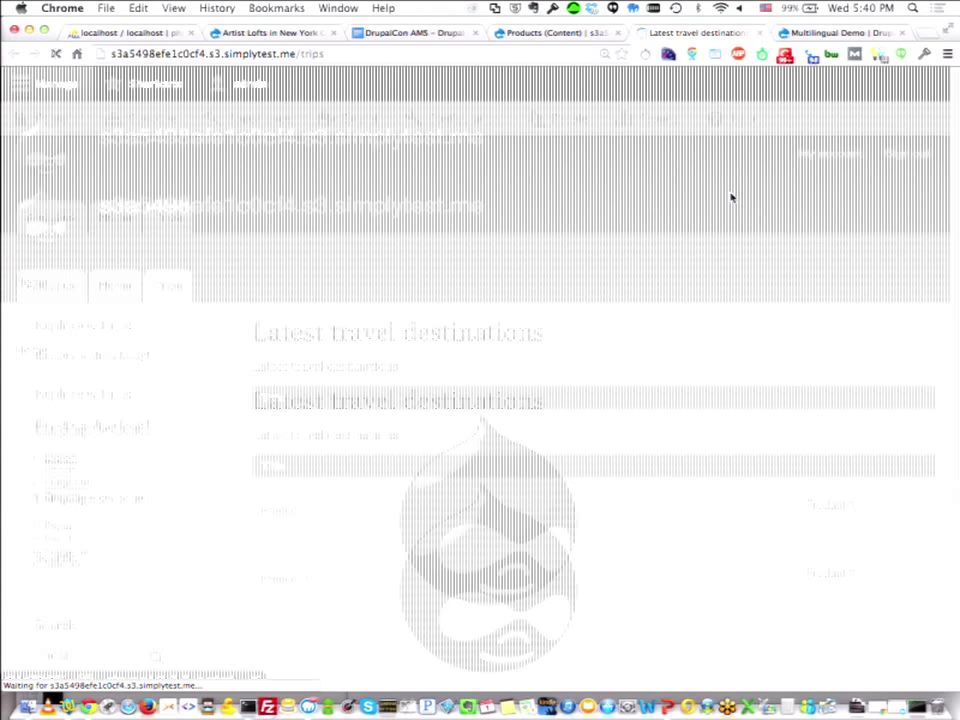
Check the product listing on the Trips page in French and Hungarian, and return to English.
scroll(661, 377, up, 3)
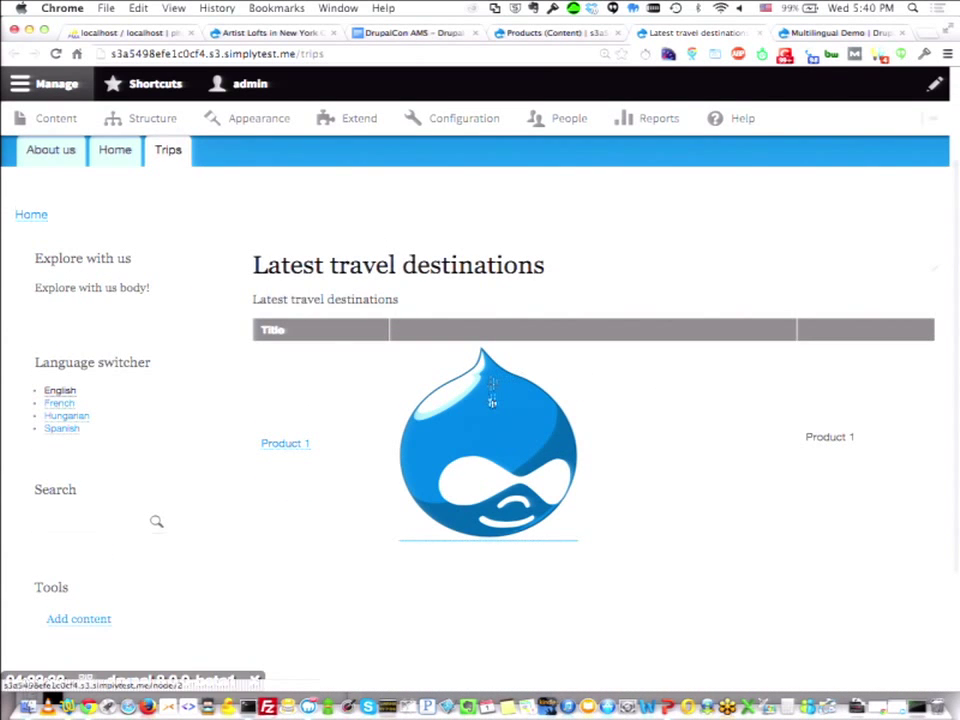
click(936, 269)
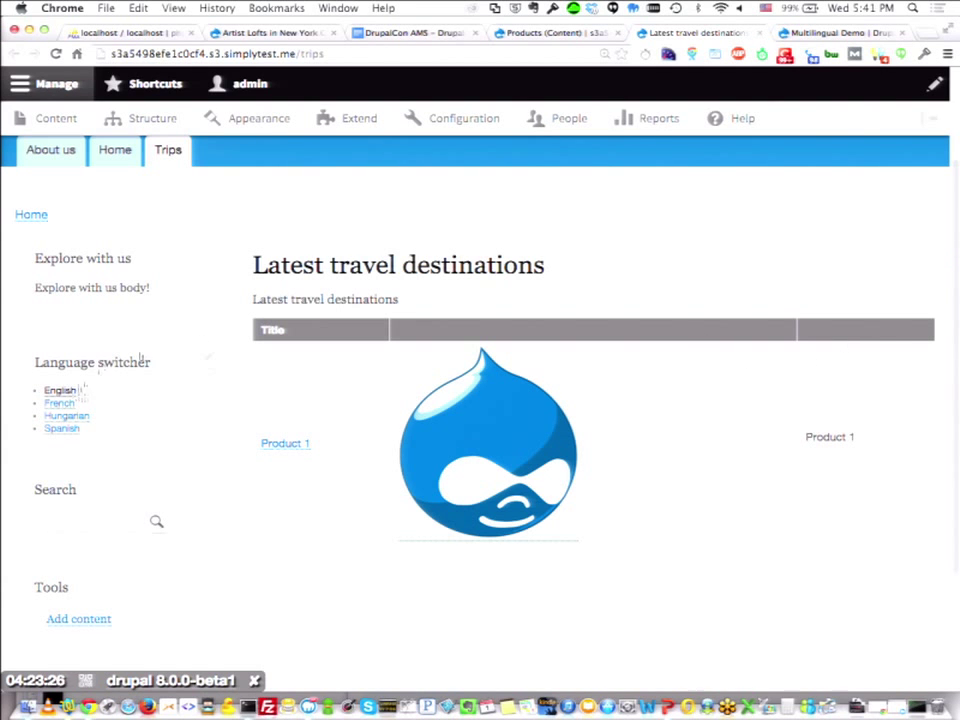
click(60, 405)
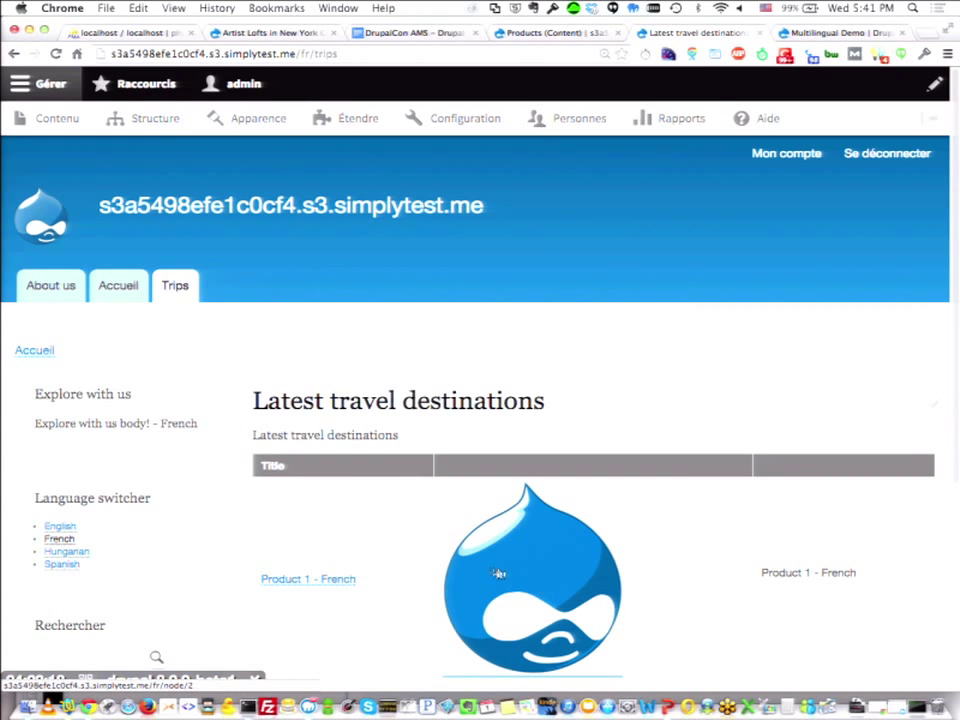
scroll(75, 527, down, 1)
click(66, 511)
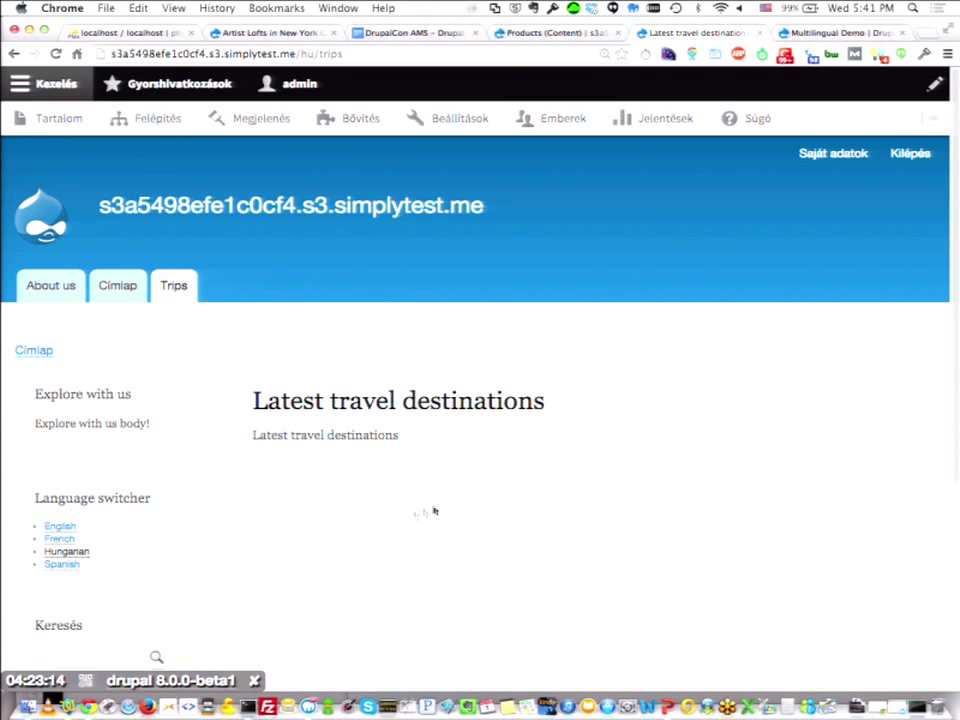
click(60, 526)
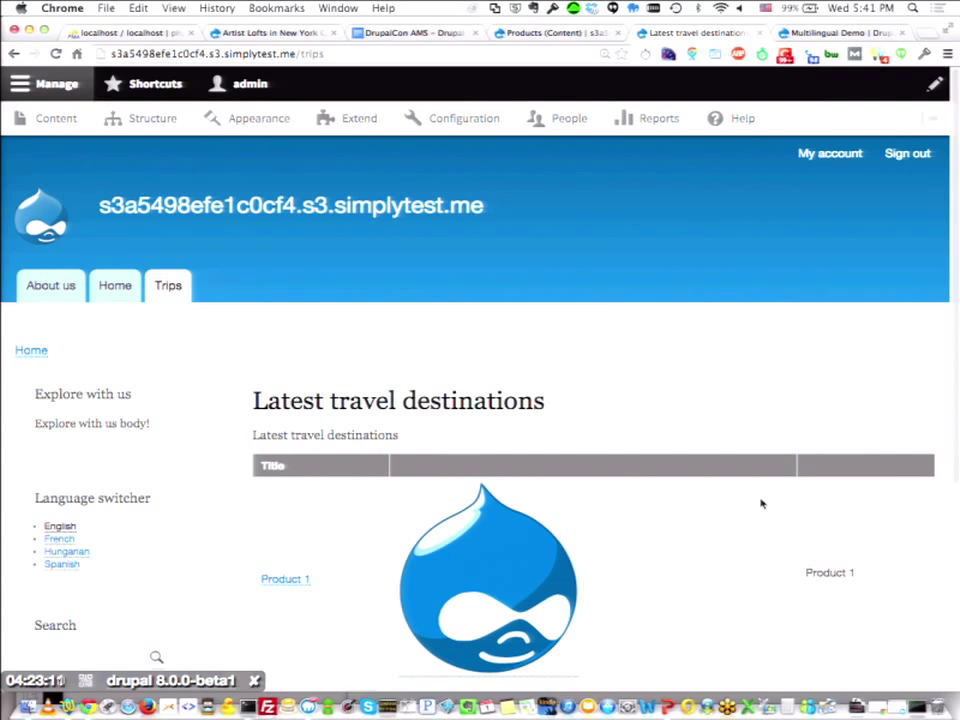
scroll(583, 562, down, 2)
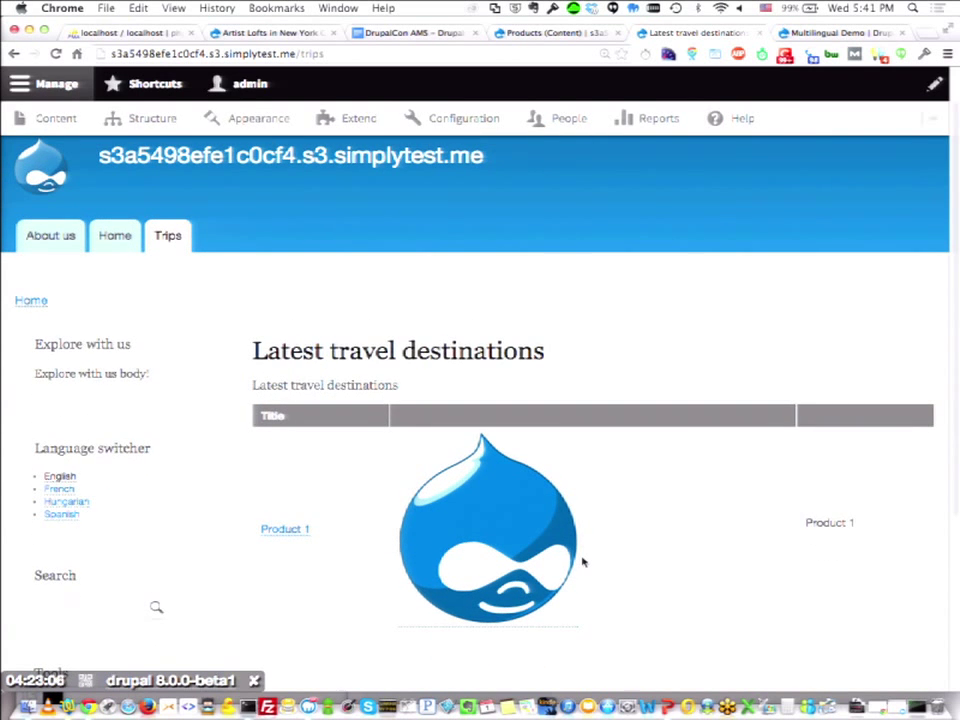
scroll(582, 562, up, 2)
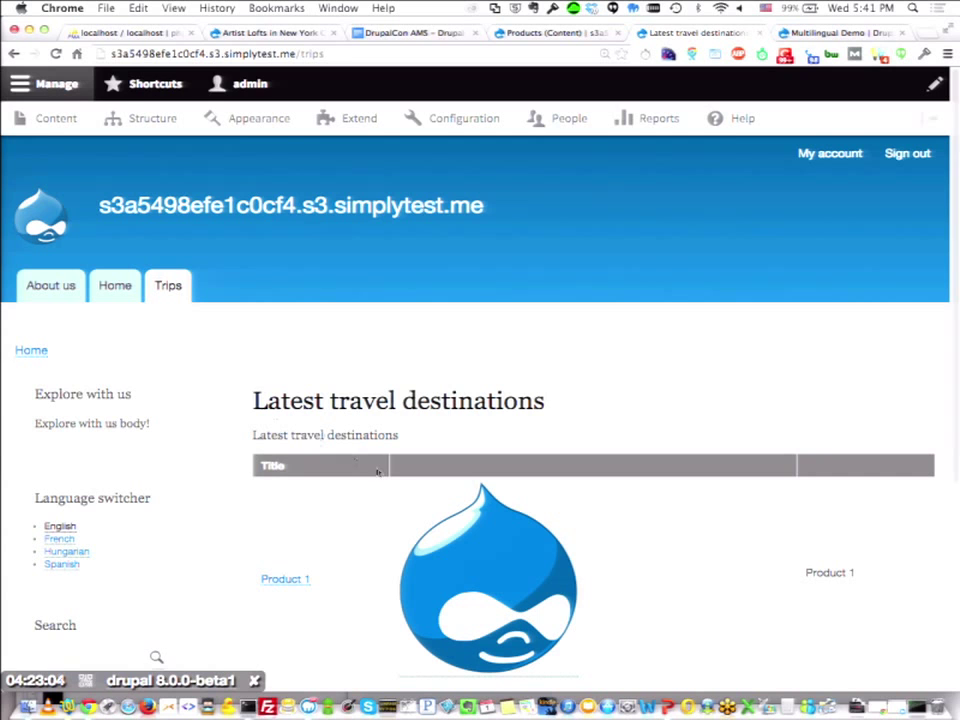
Open the Trips page's view for editing and duplicate the Trips Page display.
mouse_move(933, 404)
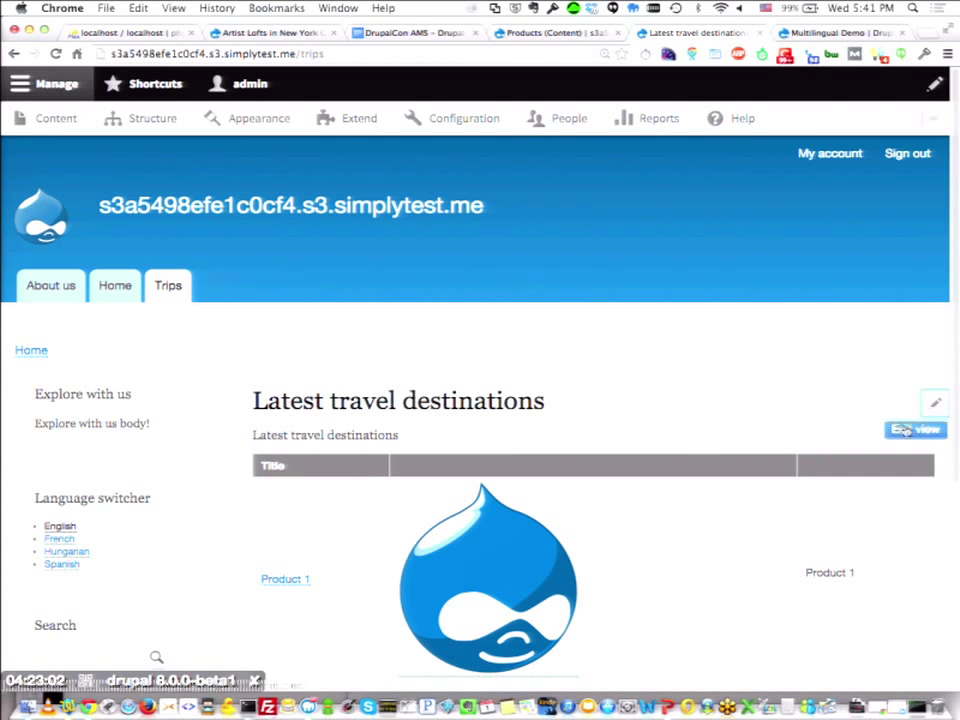
click(903, 428)
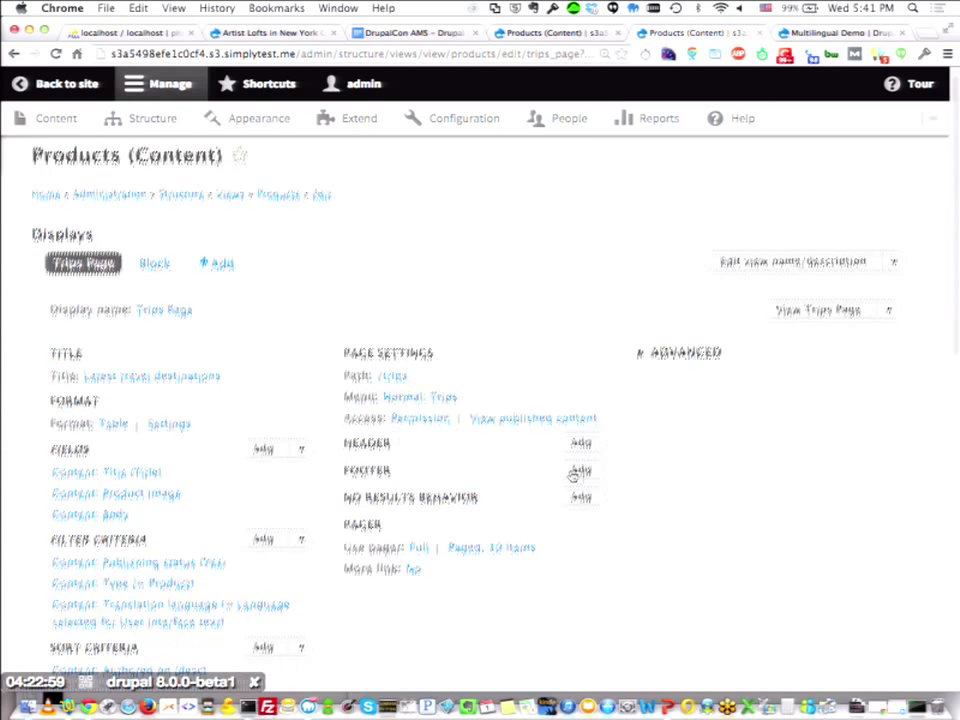
scroll(572, 476, down, 2)
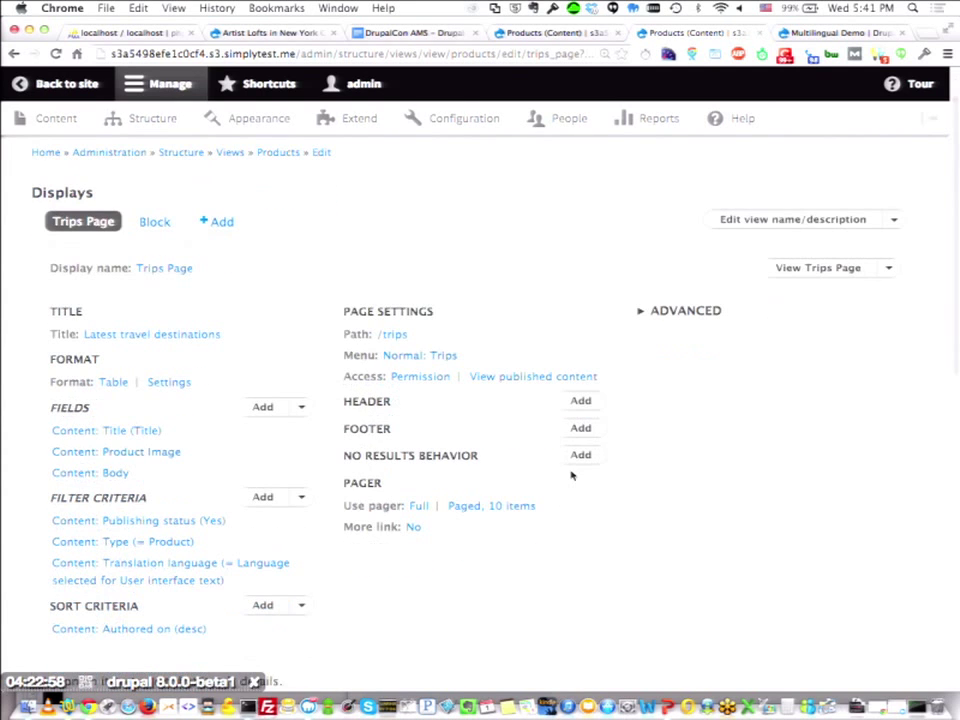
click(87, 222)
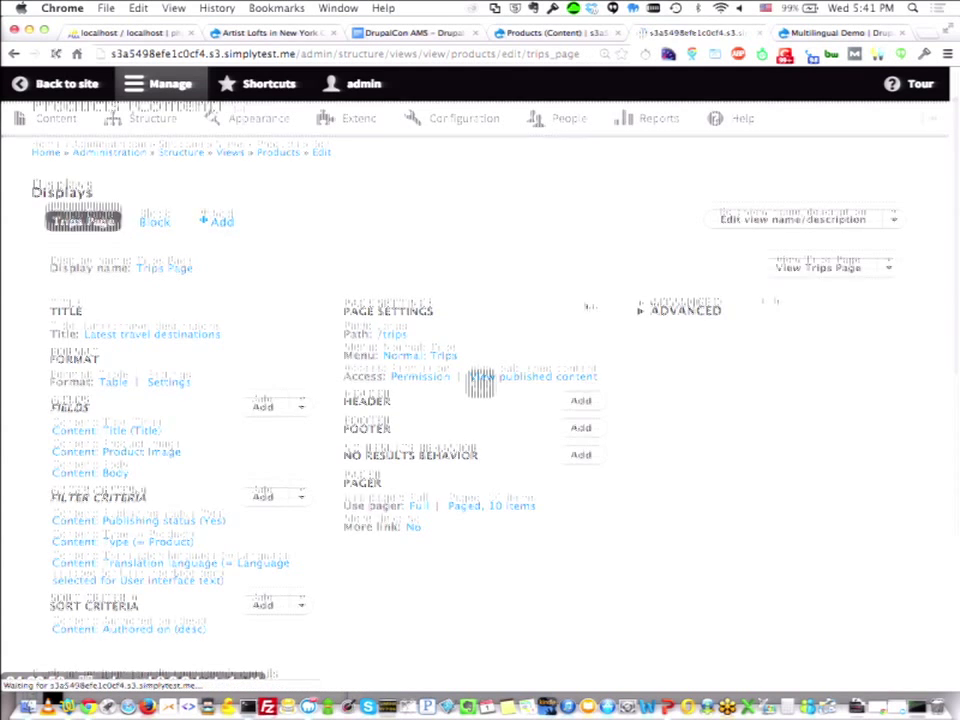
click(891, 330)
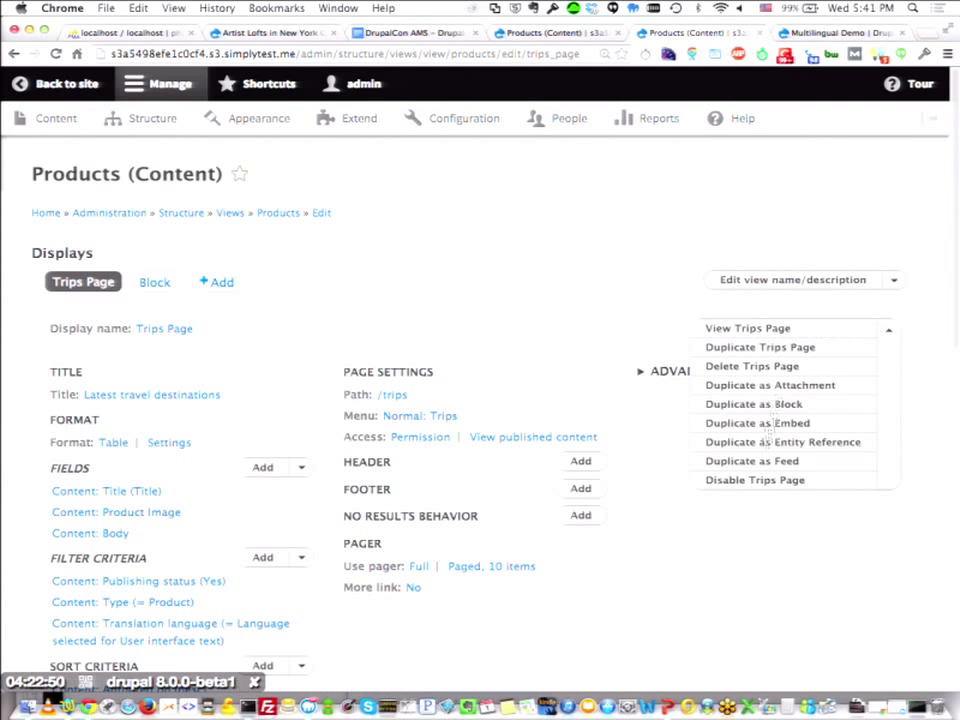
click(775, 347)
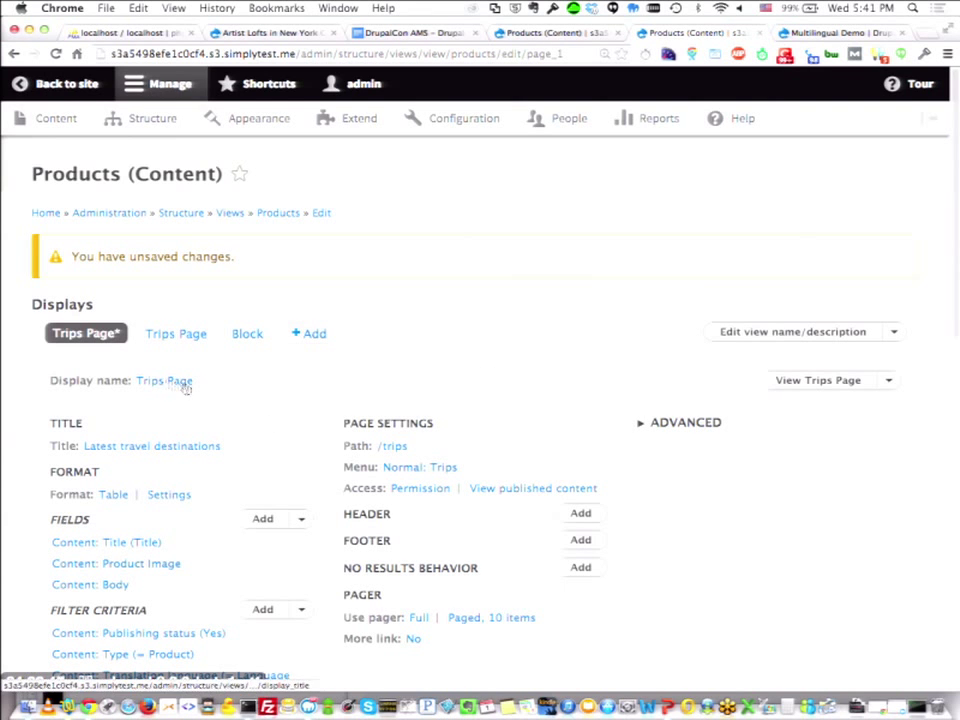
Rename the duplicated display as "Exciting destinations Page".
click(157, 381)
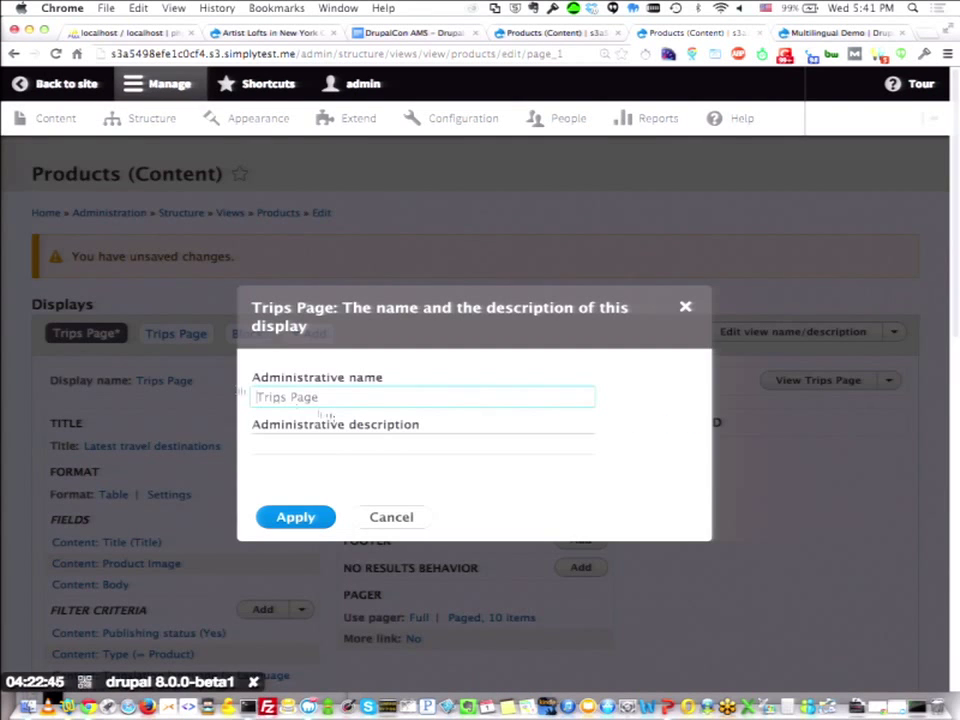
text(Exciting Trips)
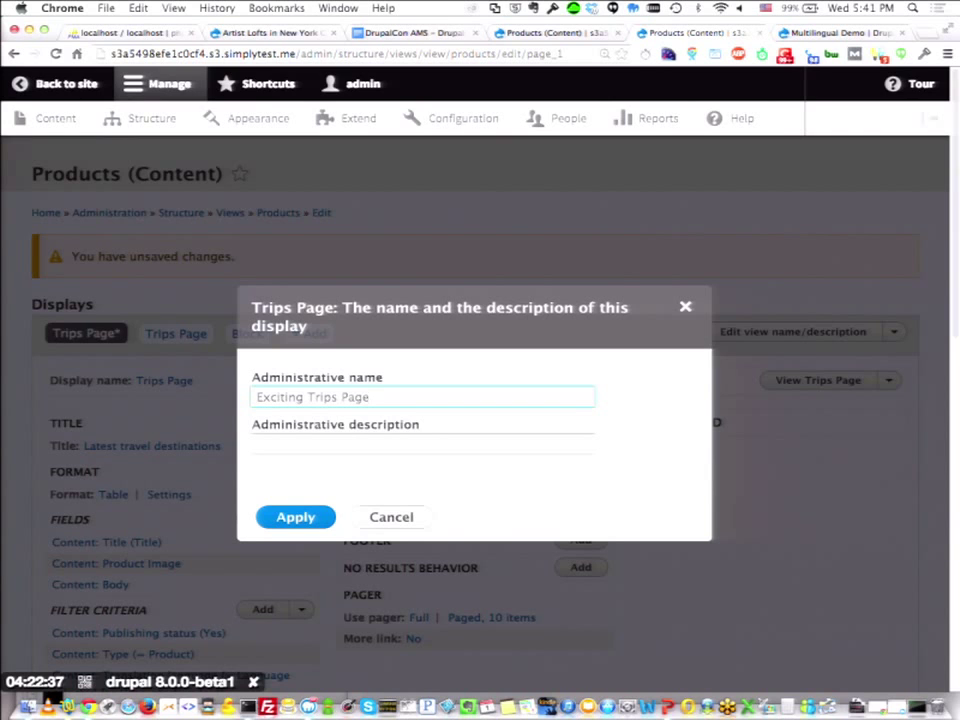
key(BackSpace)
key(BackSpace)
key(BackSpace)
key(BackSpace)
key(BackSpace)
text(destinations)
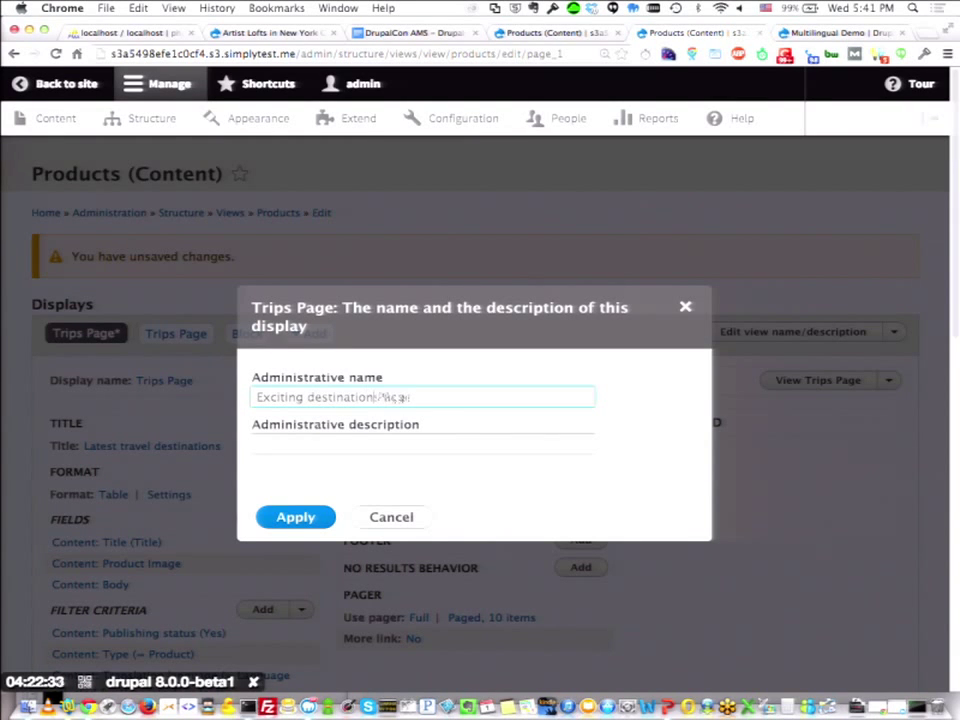
key(Delete)
key(Delete)
key(Delete)
key(Delete)
key(Delete)
text(Page)
click(298, 516)
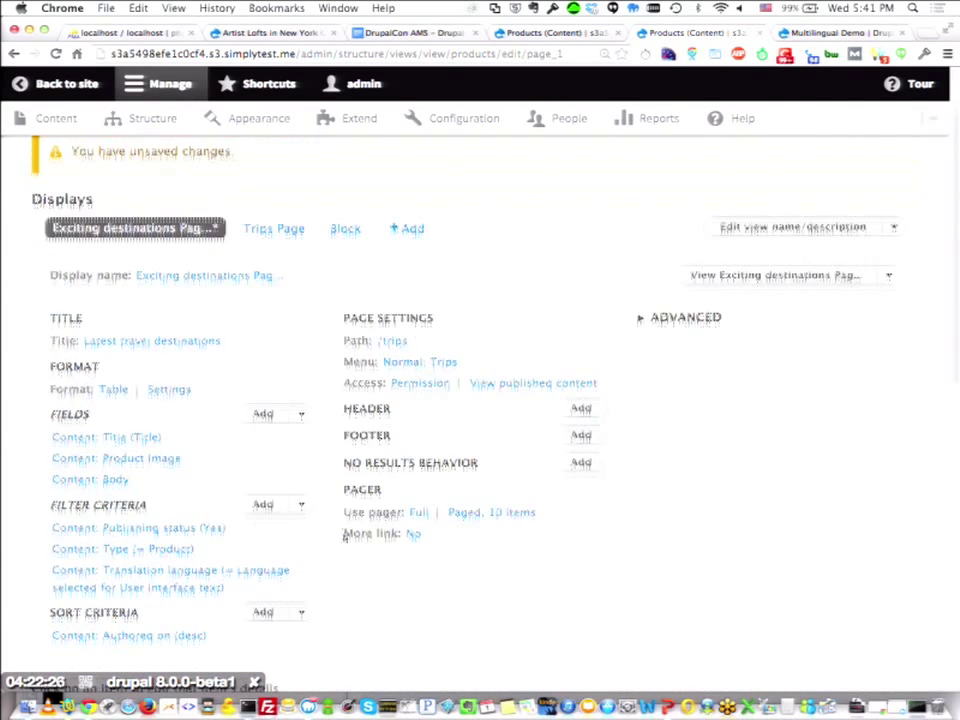
Set the path of the Exciting destinations display to "home".
click(394, 311)
double_click(326, 393)
text(home)
click(285, 538)
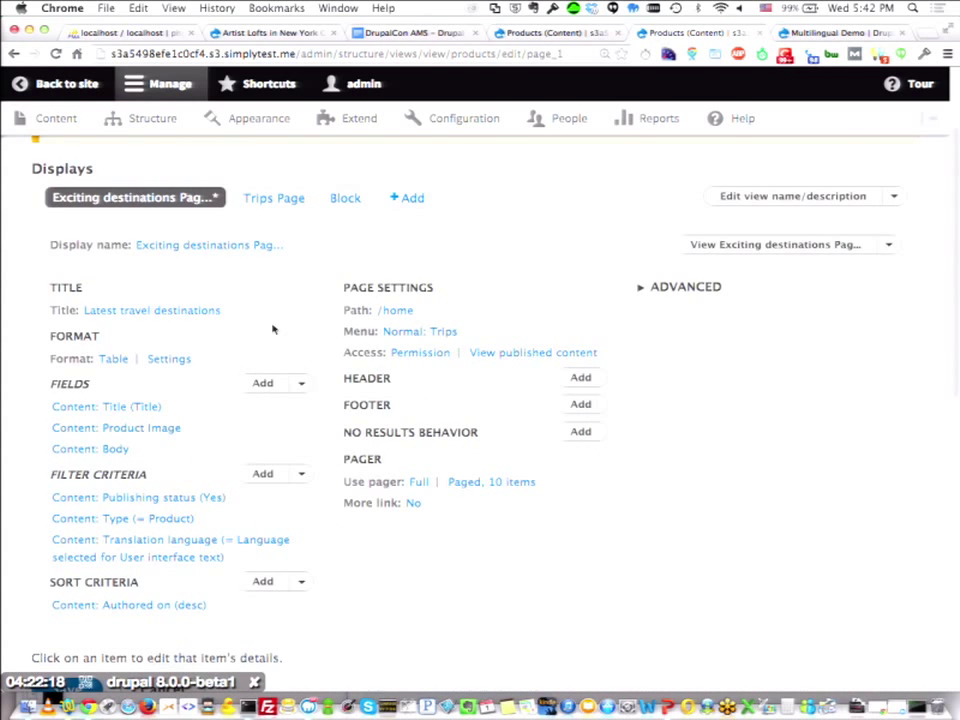
Set the view title to "Exciting destinations" as an override for this page only.
scroll(272, 328, down, 1)
click(189, 255)
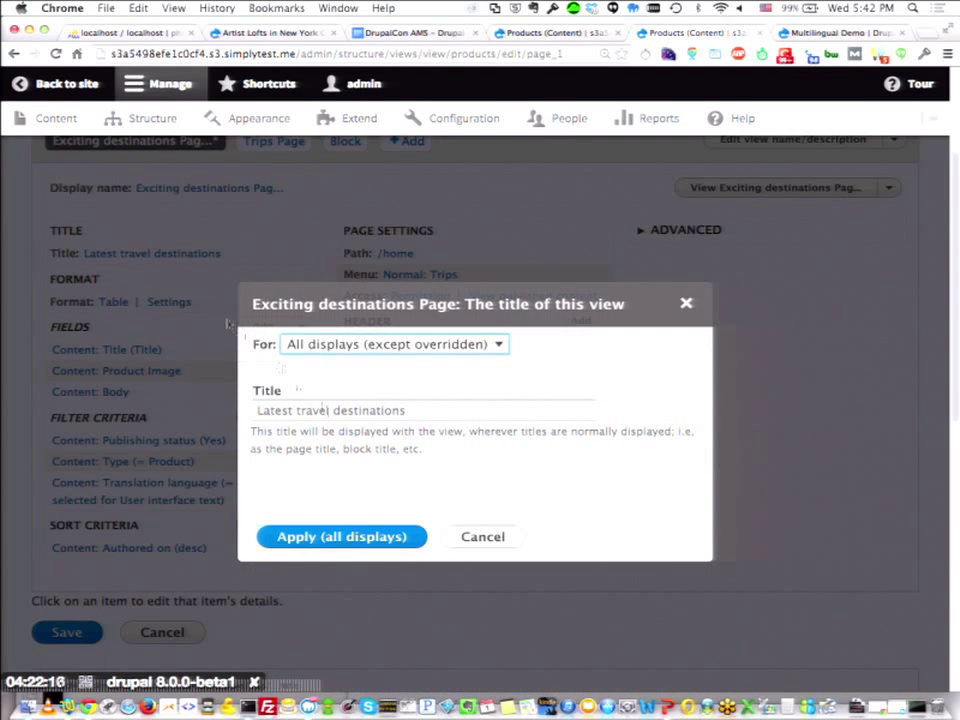
drag(333, 413, 257, 411)
text(Exciting)
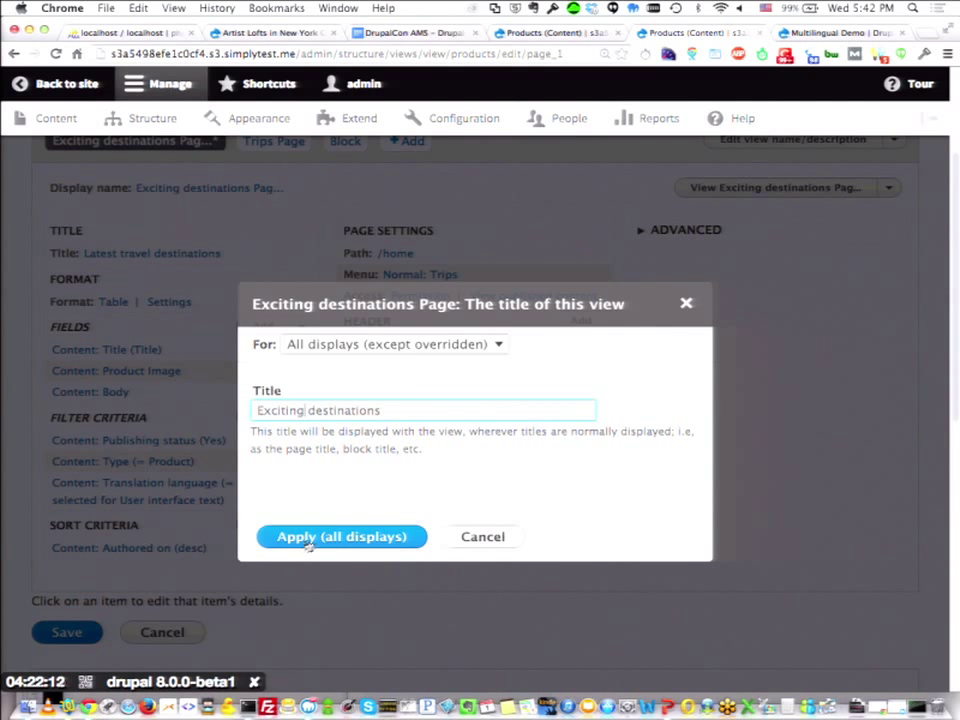
click(395, 344)
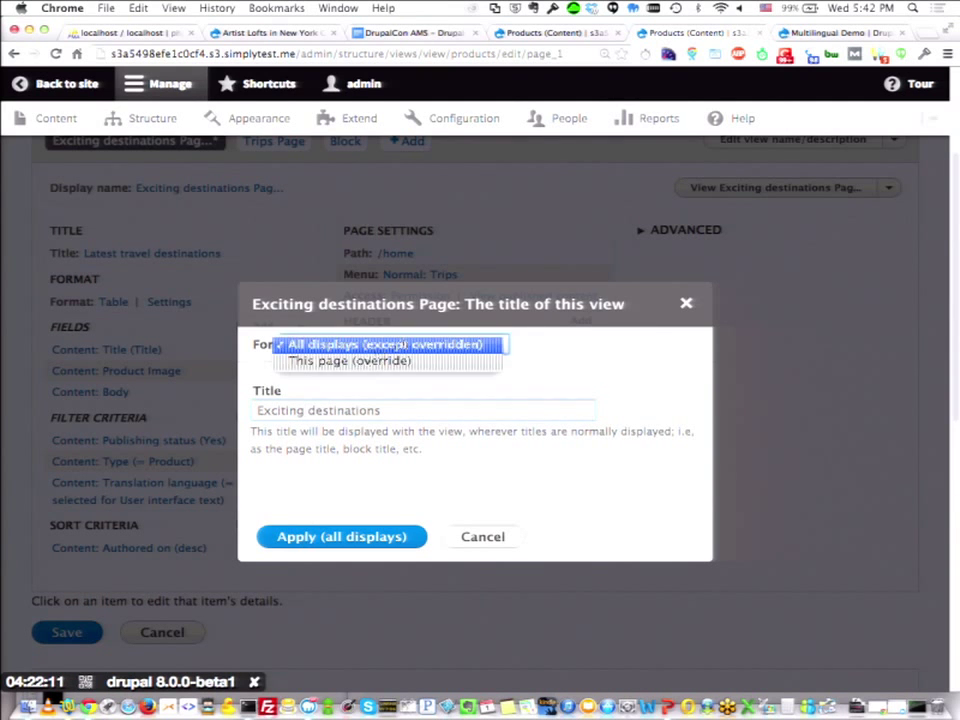
click(364, 360)
click(360, 530)
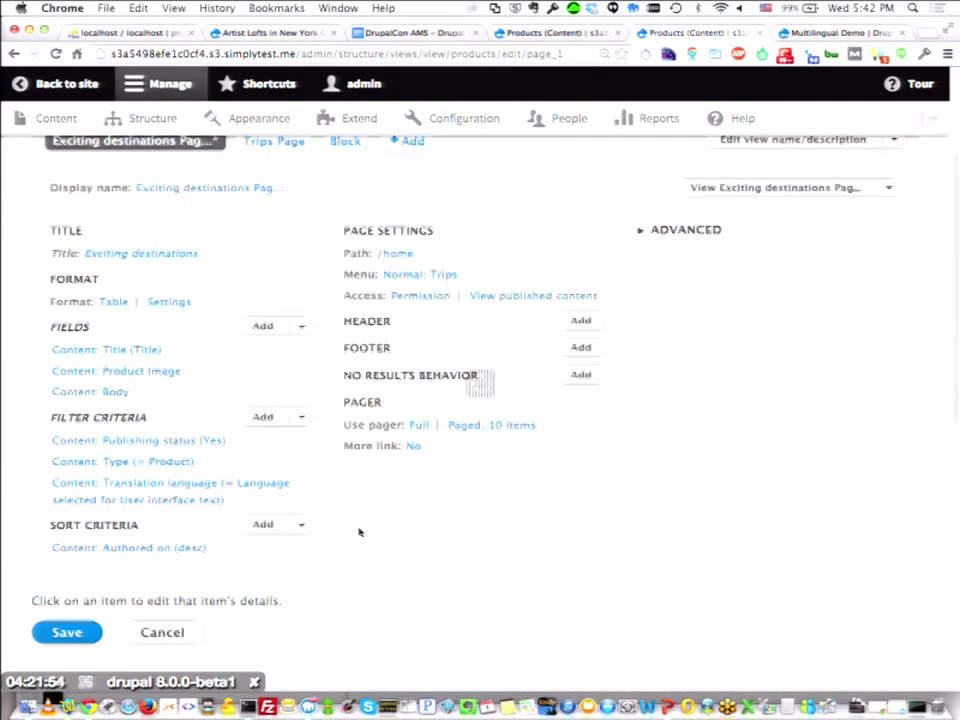
Set the machine name of the Exciting destinations display to "exciting_distinations_page".
click(683, 230)
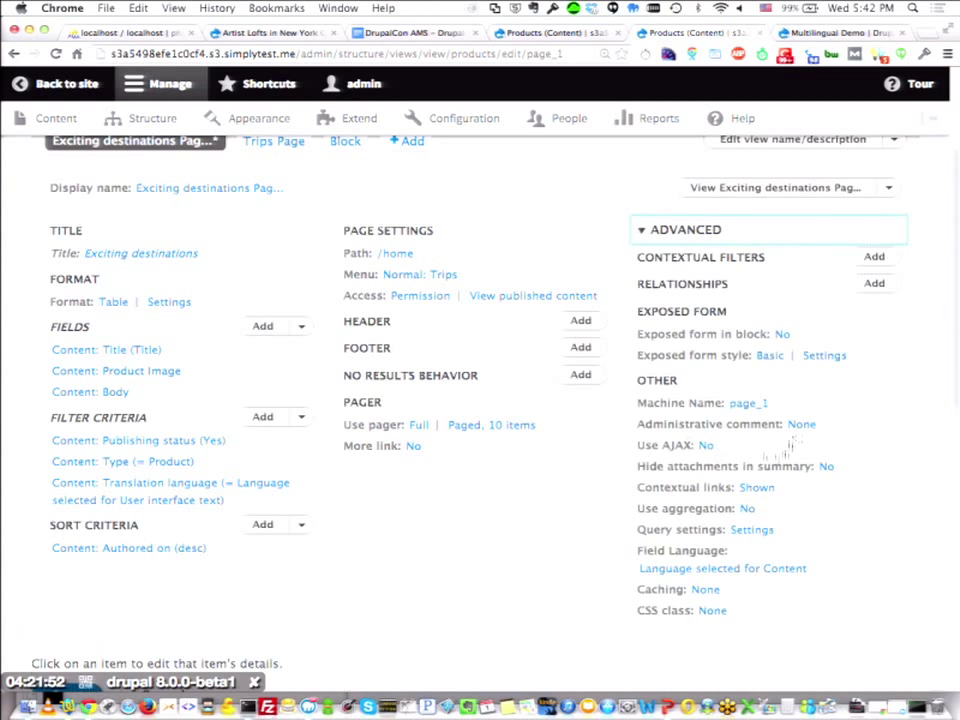
click(747, 403)
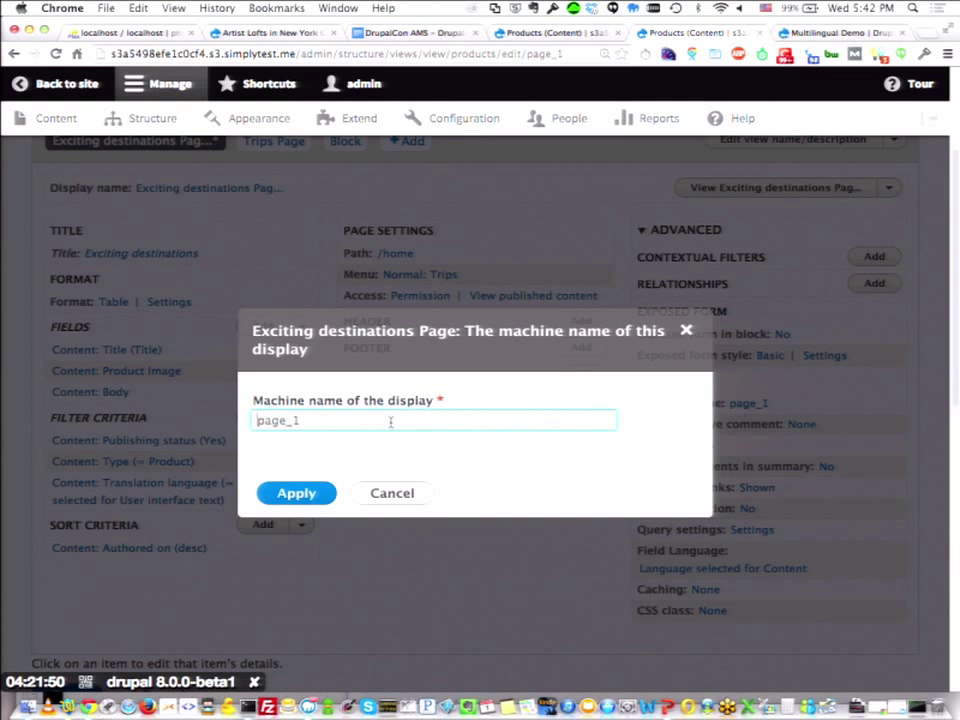
text(exciting_di)
text(stinations_page)
click(311, 494)
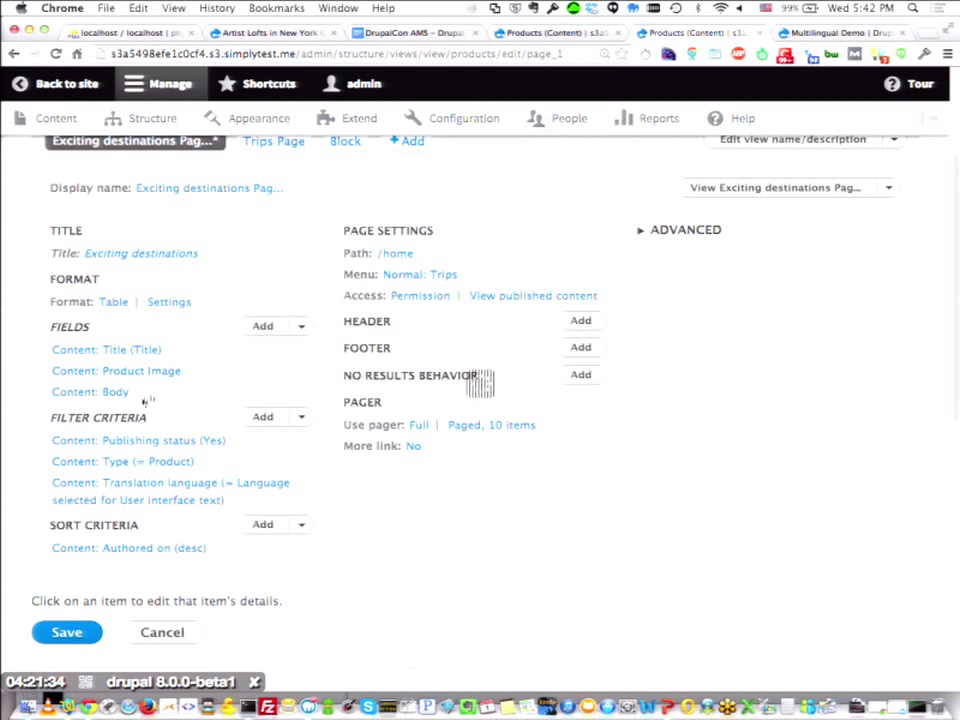
Set the format of the Exciting destinations display to Grid as an override for this page only.
click(114, 302)
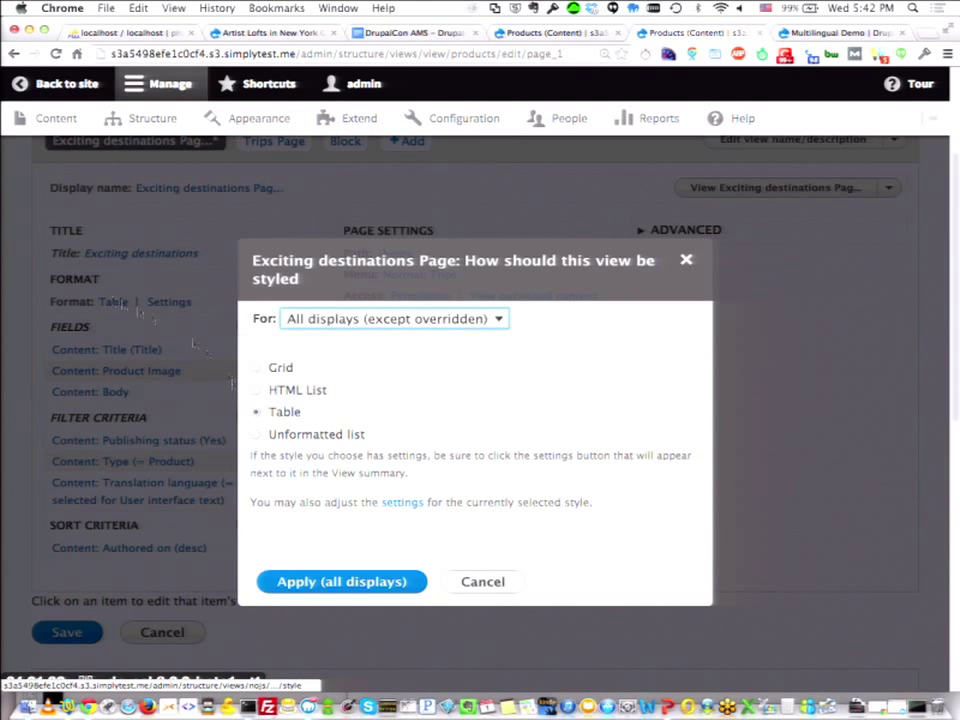
click(256, 367)
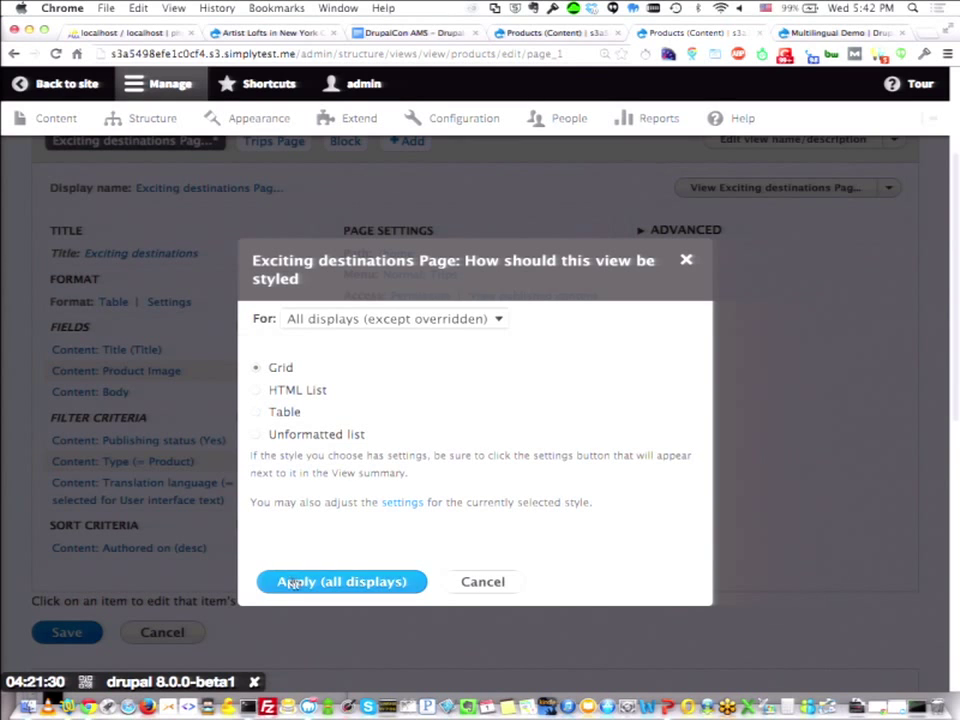
click(395, 318)
click(426, 336)
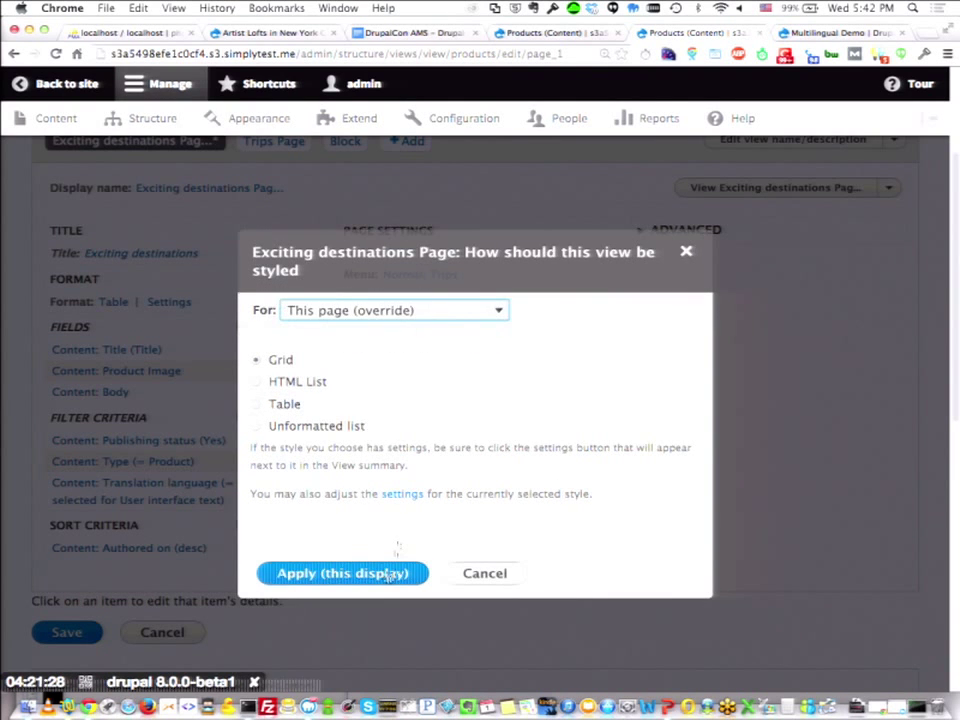
click(386, 575)
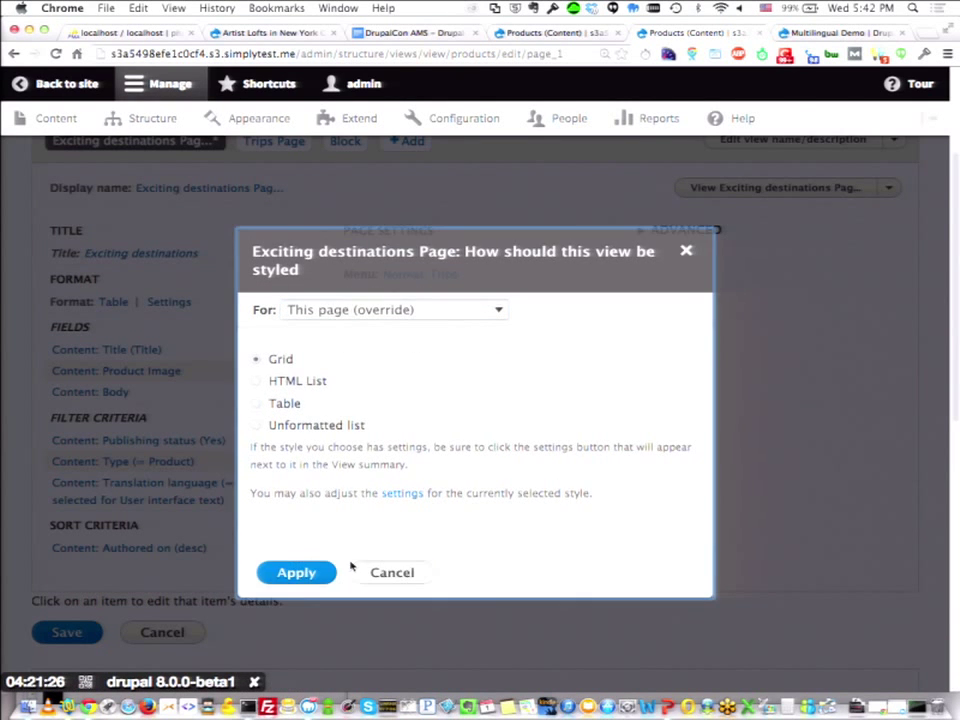
click(298, 573)
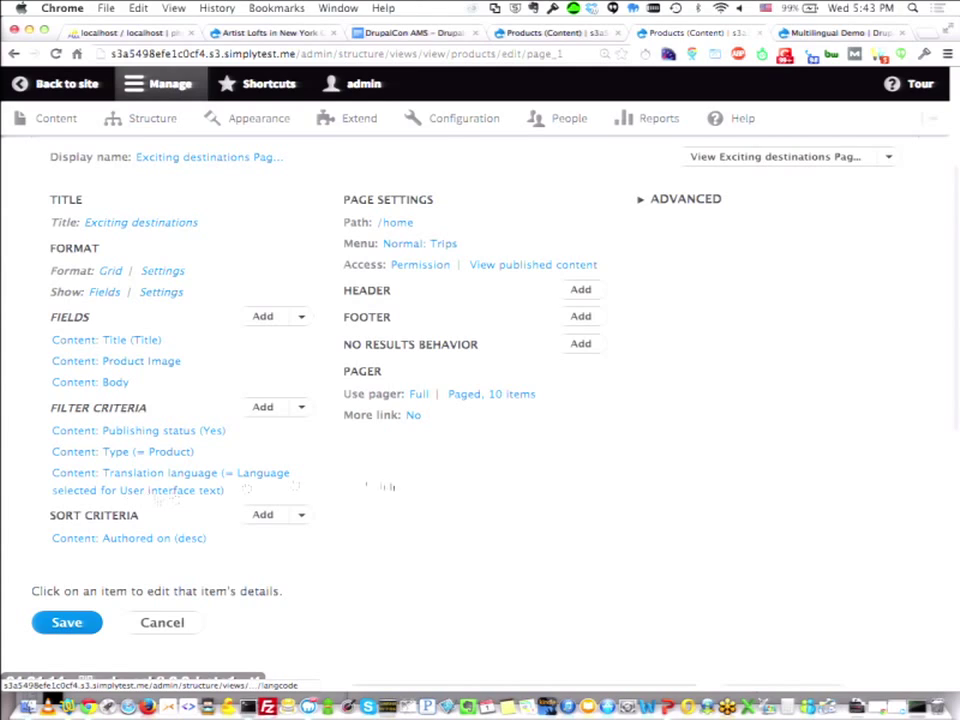
Set the menu link title of the Exciting destinations display to "Home".
click(420, 244)
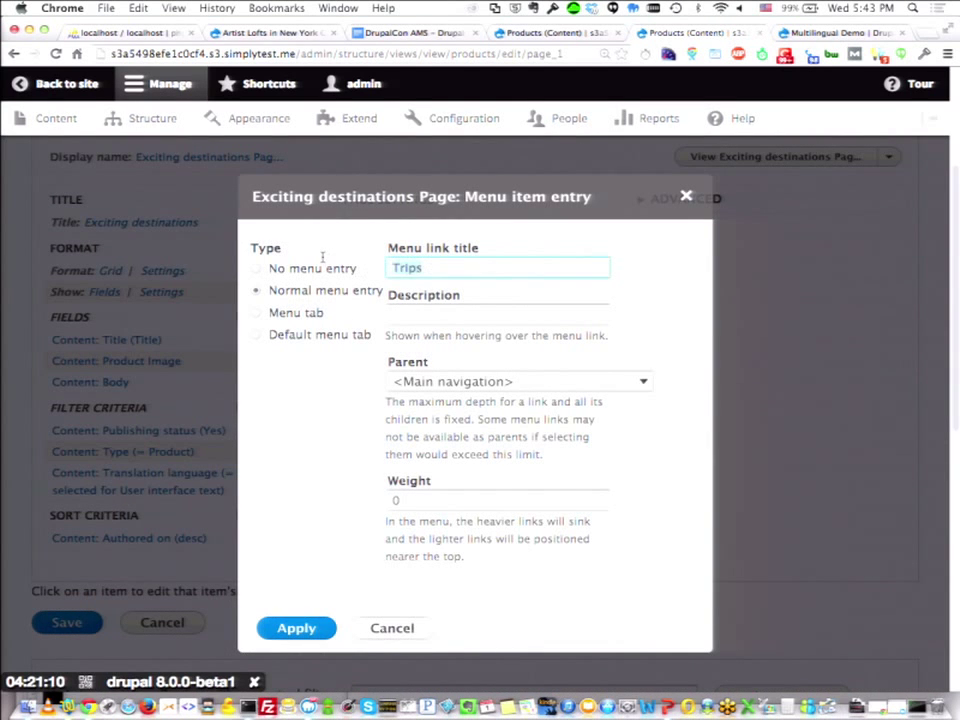
text(Home)
click(294, 628)
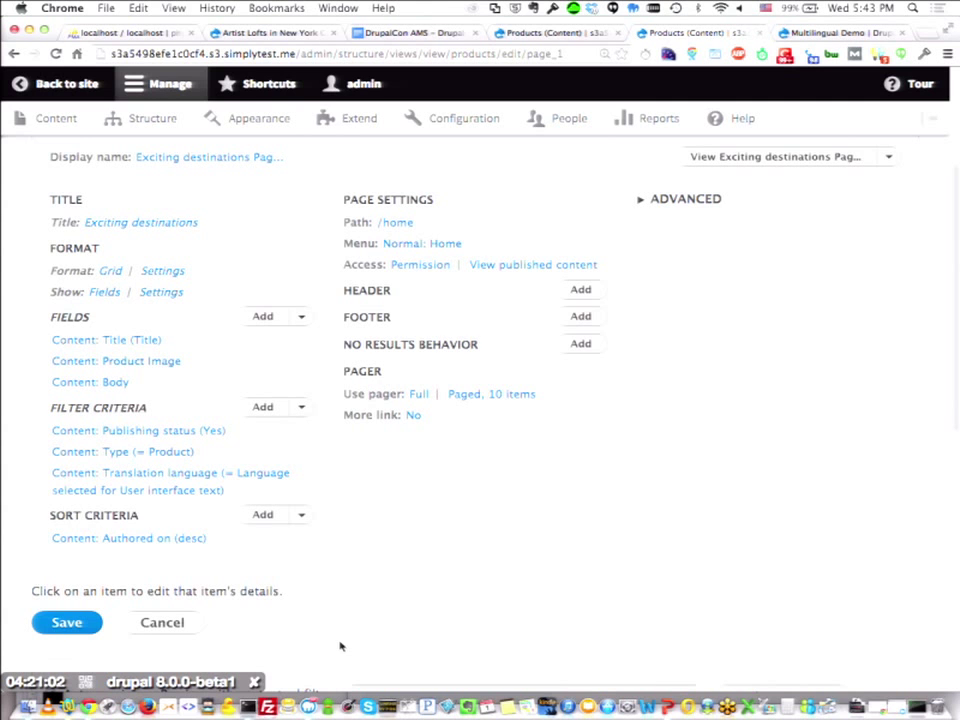
Check the preview of the Exciting destinations display and save the Products view.
scroll(400, 508, down, 10)
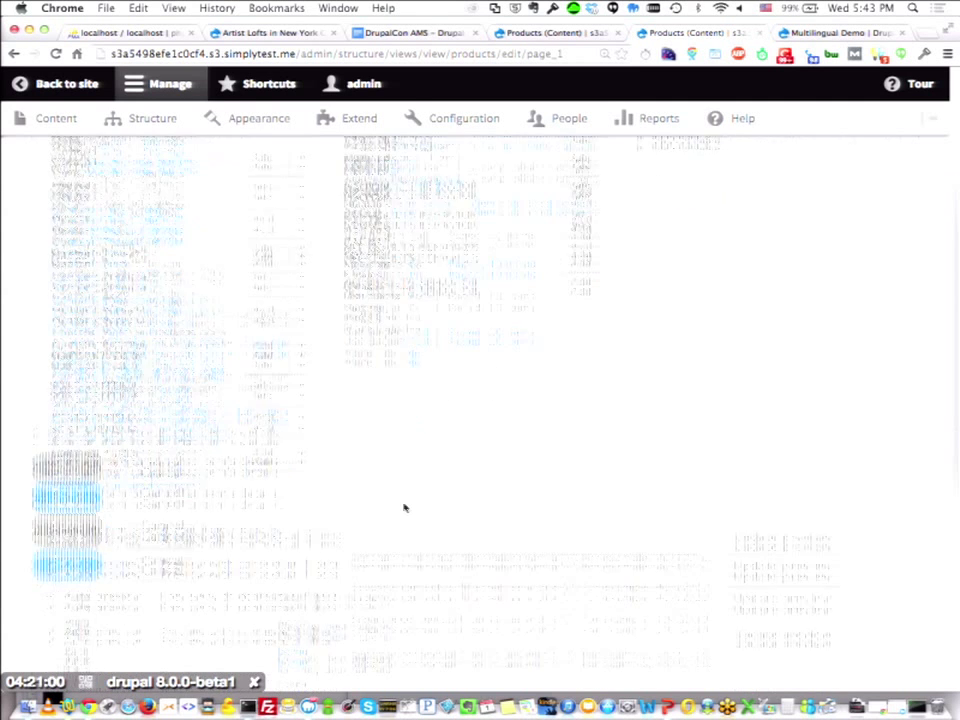
scroll(404, 508, up, 10)
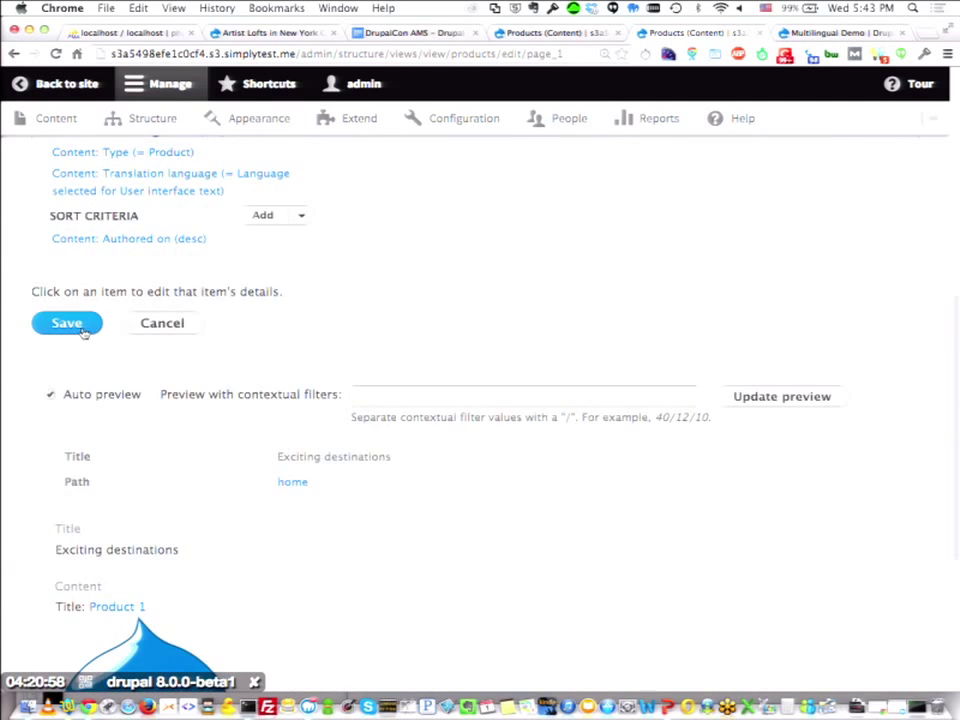
scroll(79, 340, down, 2)
click(64, 663)
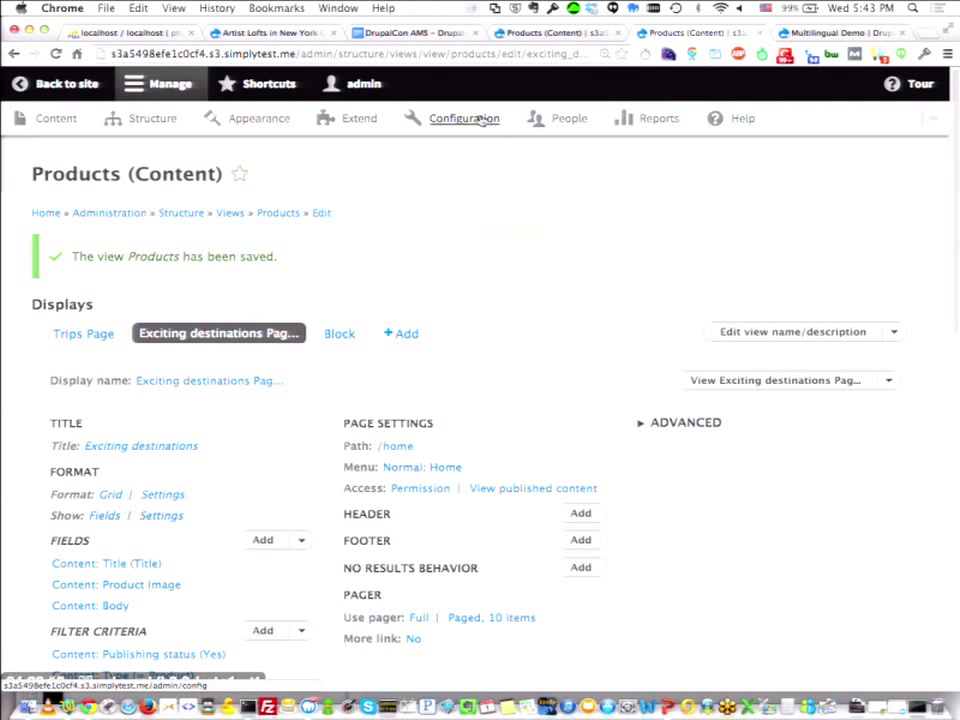
Return to the site and check the Exciting destinations page at the home path.
click(58, 84)
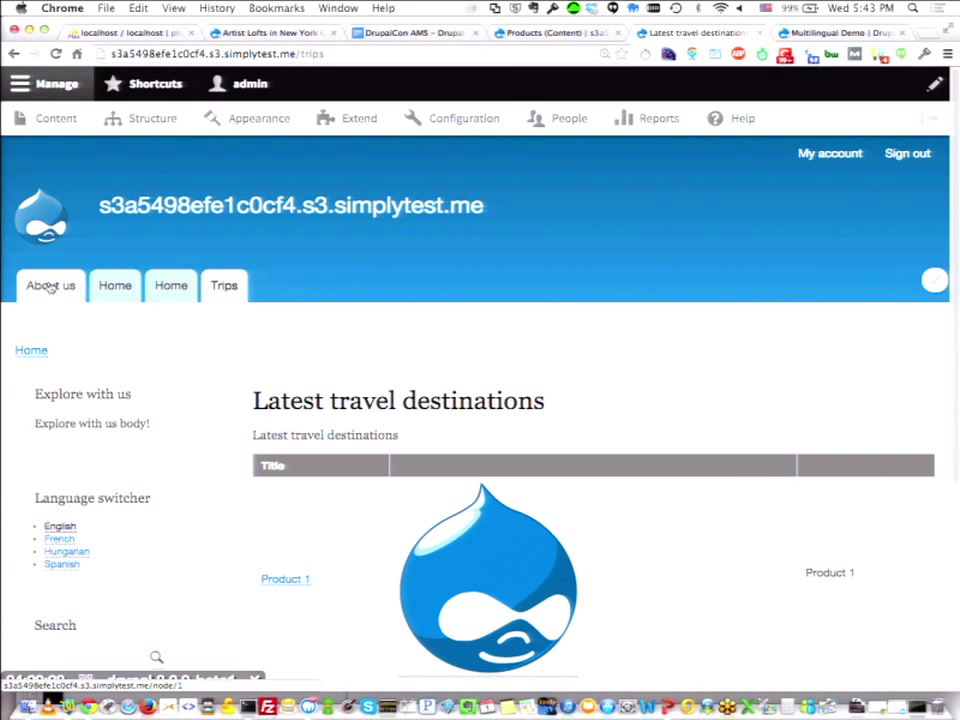
click(171, 289)
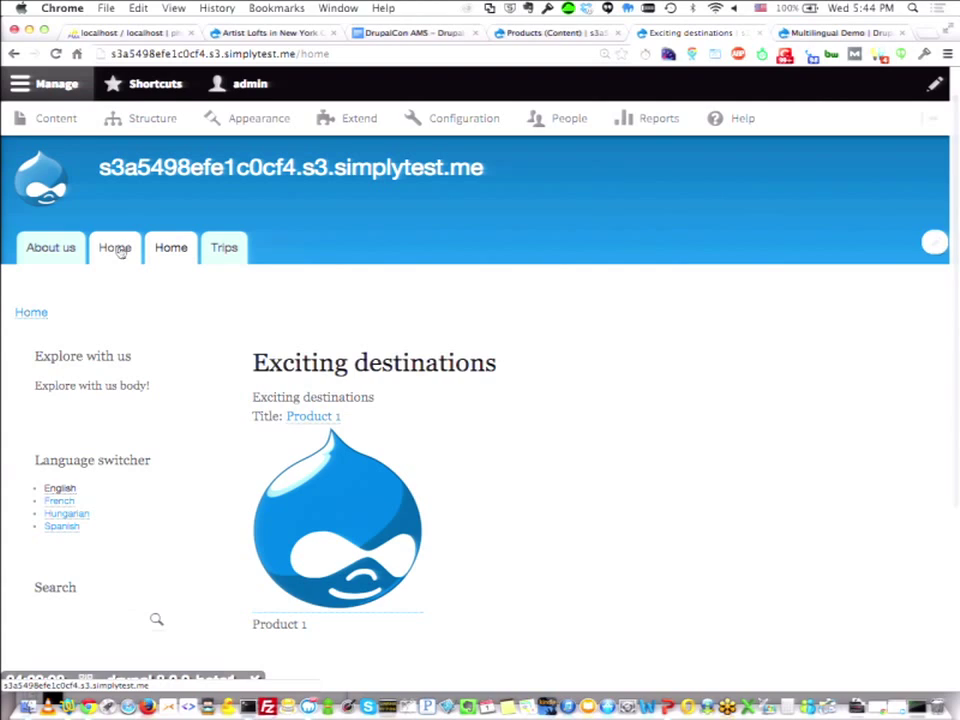
scroll(416, 493, down, 3)
scroll(416, 493, up, 2)
scroll(416, 495, up, 1)
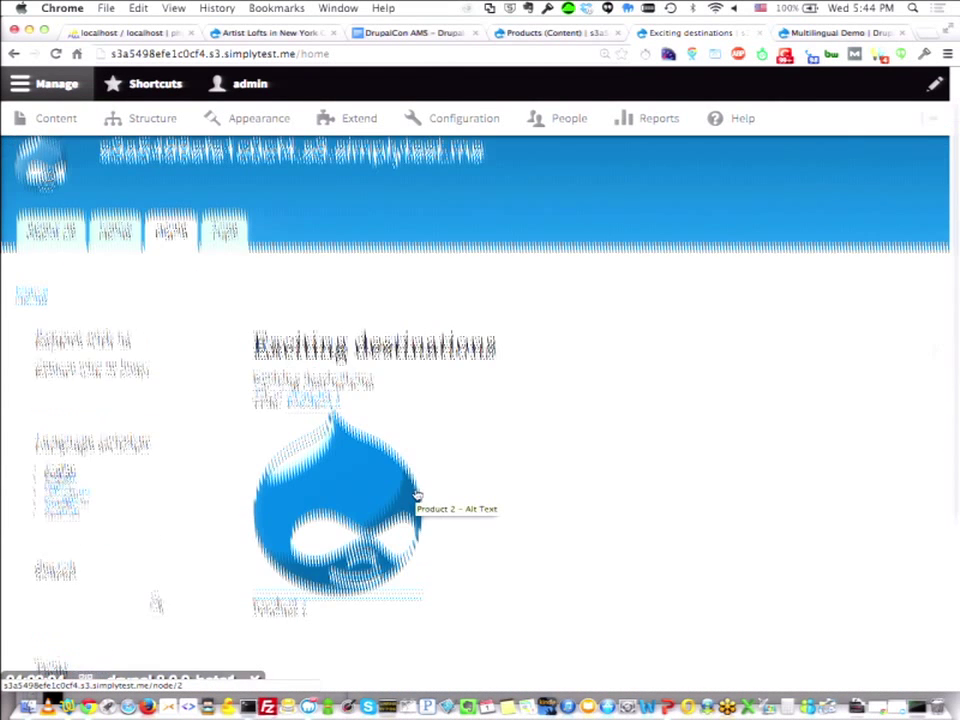
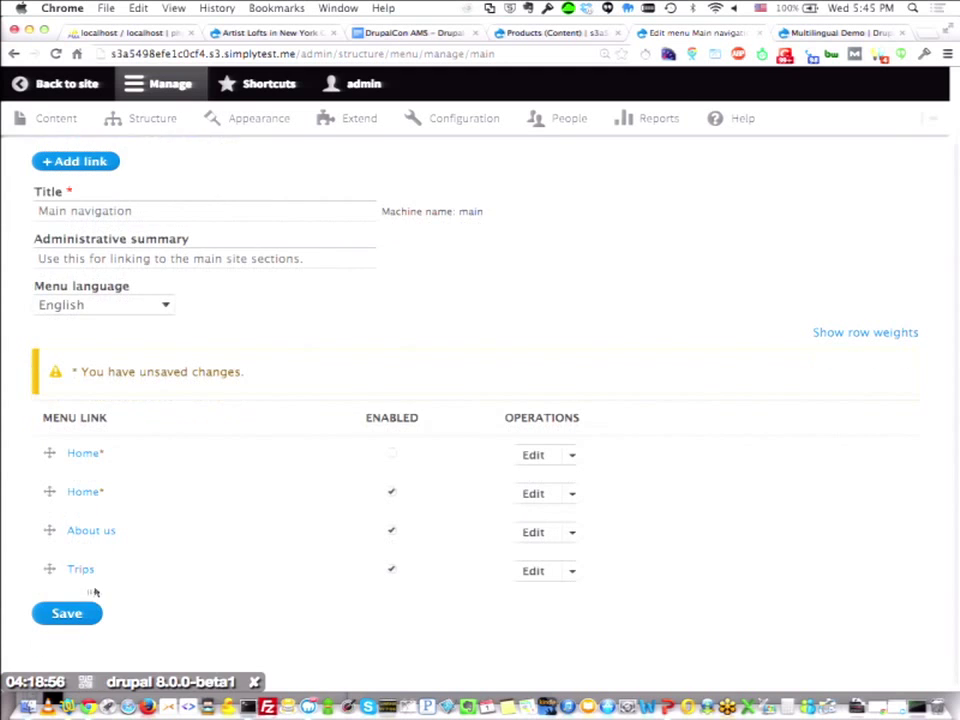
Try to move the Trips link above About us in the Main navigation menu, and save the menu.
drag(47, 568, 47, 530)
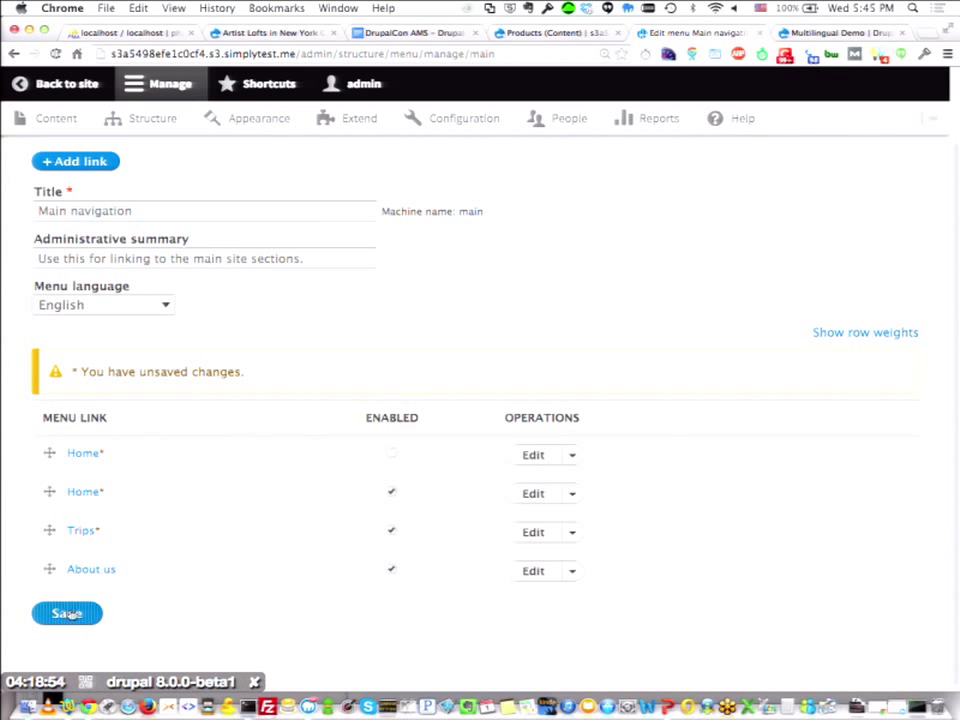
click(68, 614)
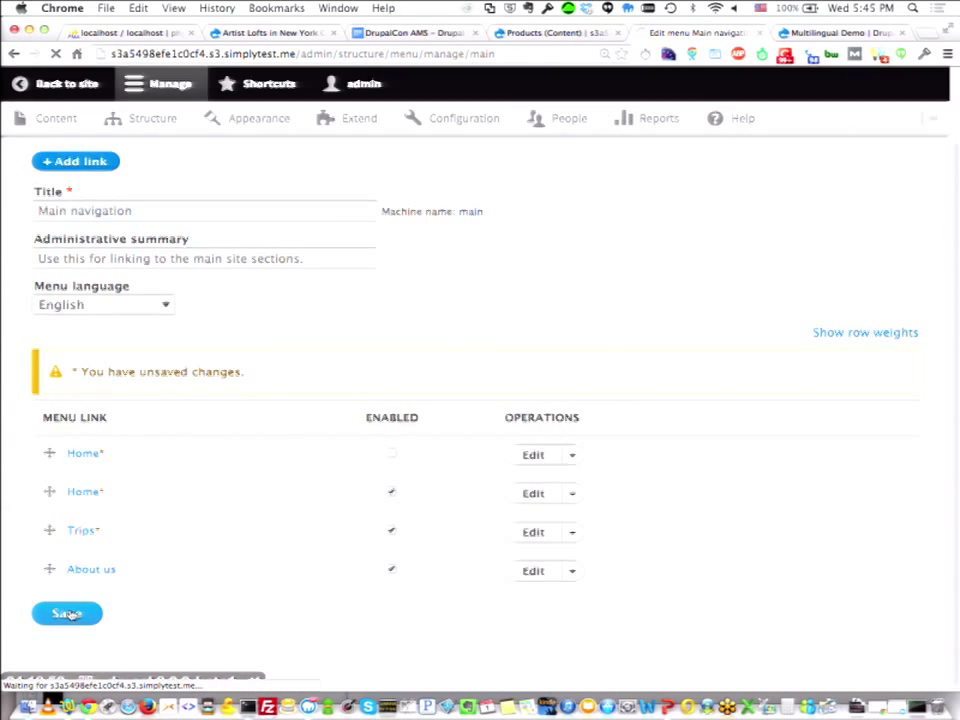
scroll(287, 616, down, 1)
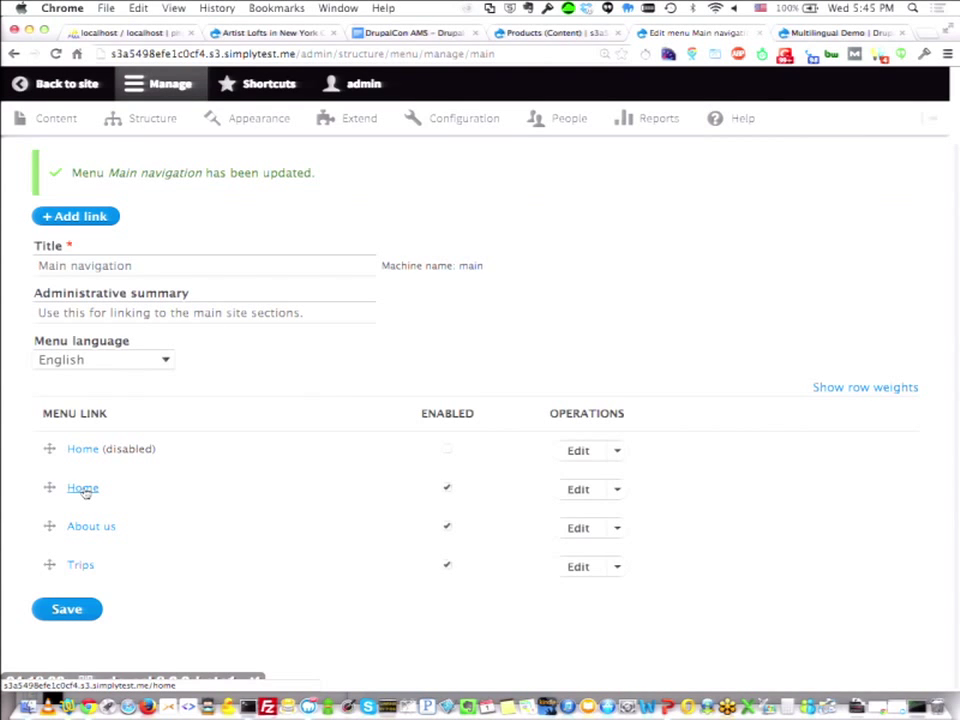
click(69, 609)
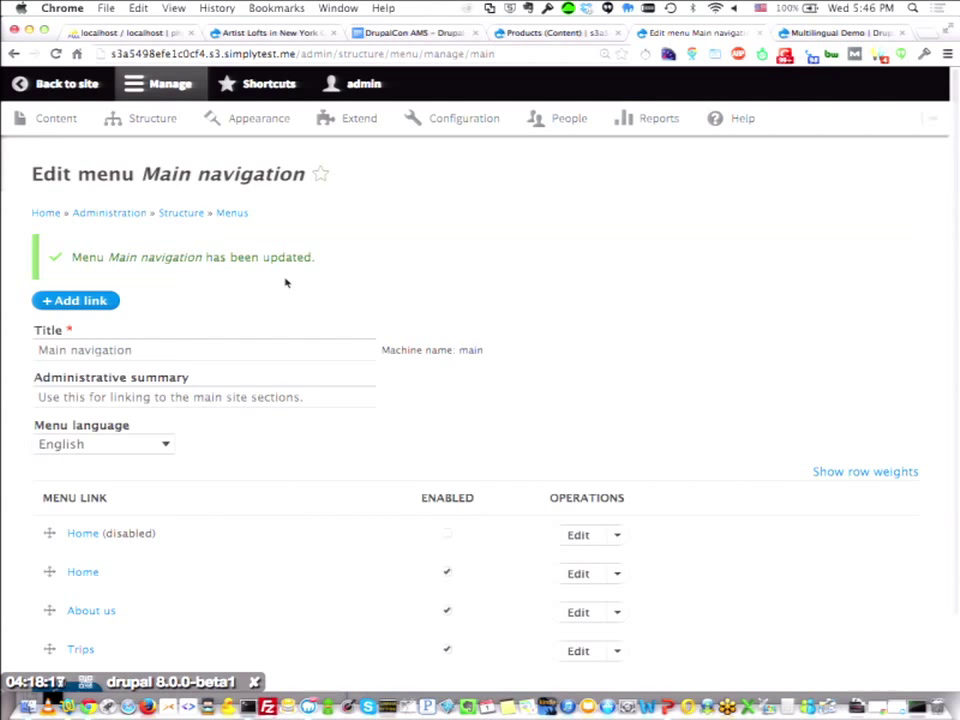
Open the About us menu link for editing and look through its settings for a translation option.
scroll(362, 452, down, 2)
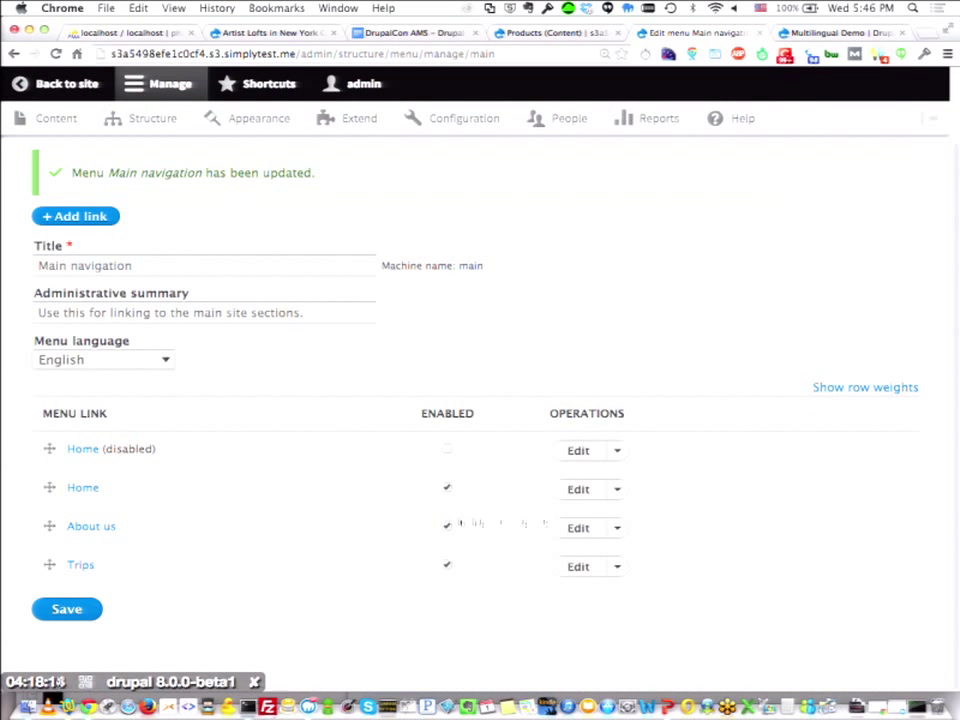
click(620, 530)
click(578, 530)
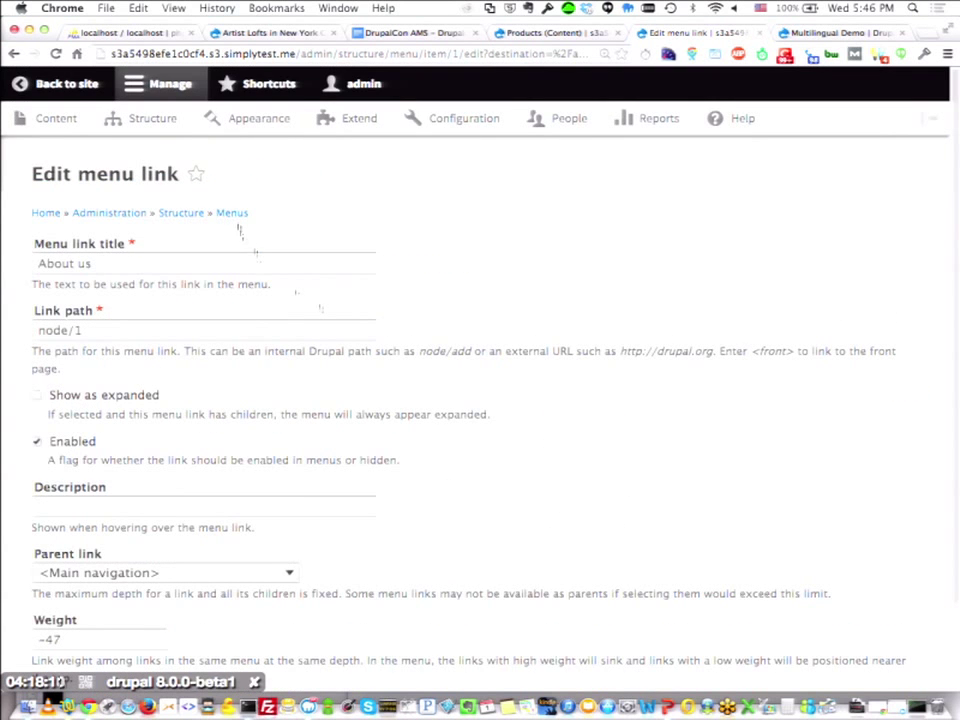
scroll(298, 395, down, 3)
scroll(298, 395, up, 3)
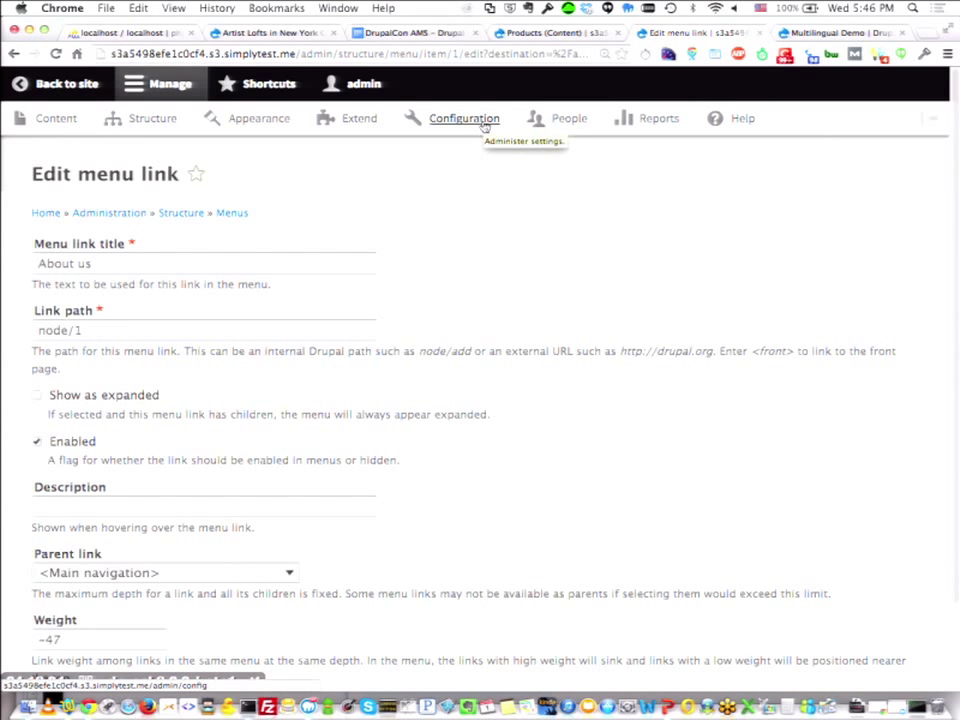
Enable custom language settings for Custom menu link in the site's Content language and translation configuration.
click(487, 124)
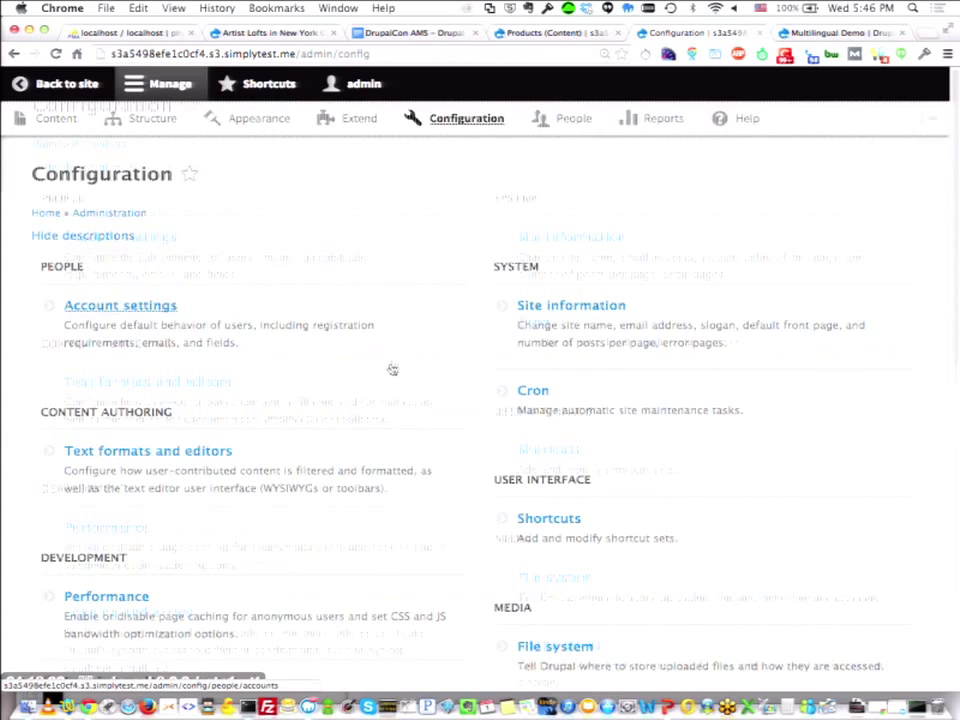
scroll(386, 439, down, 10)
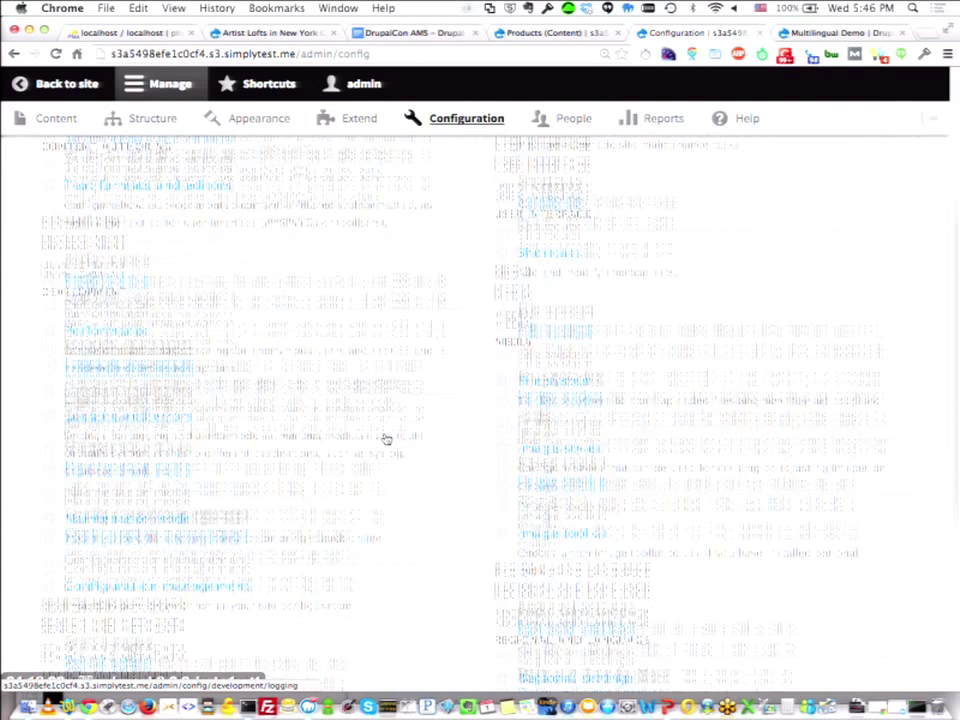
scroll(390, 440, down, 3)
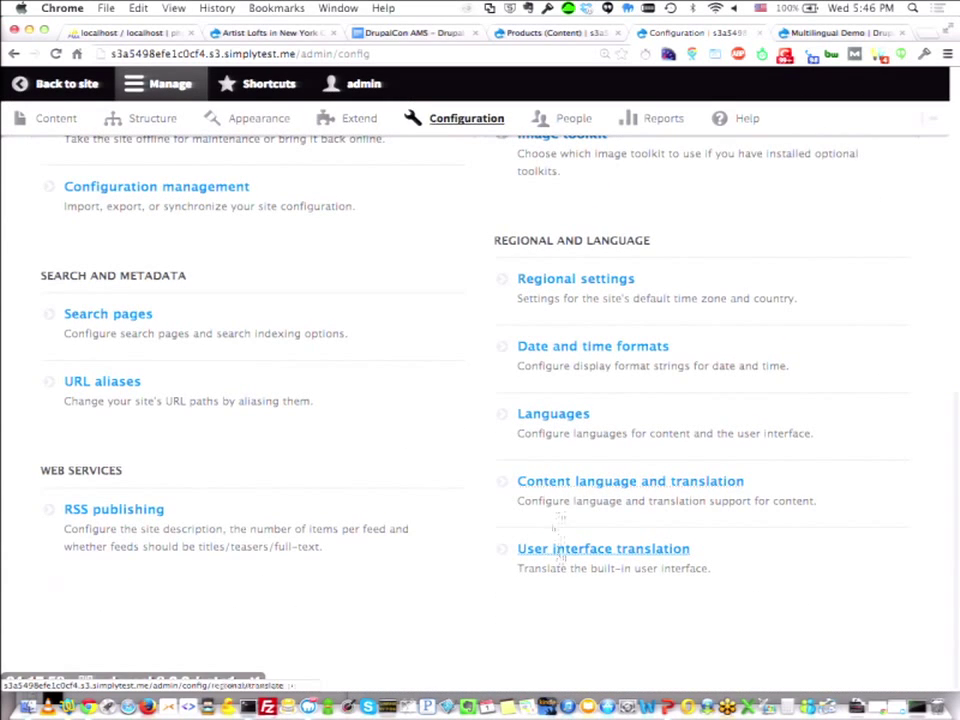
click(585, 492)
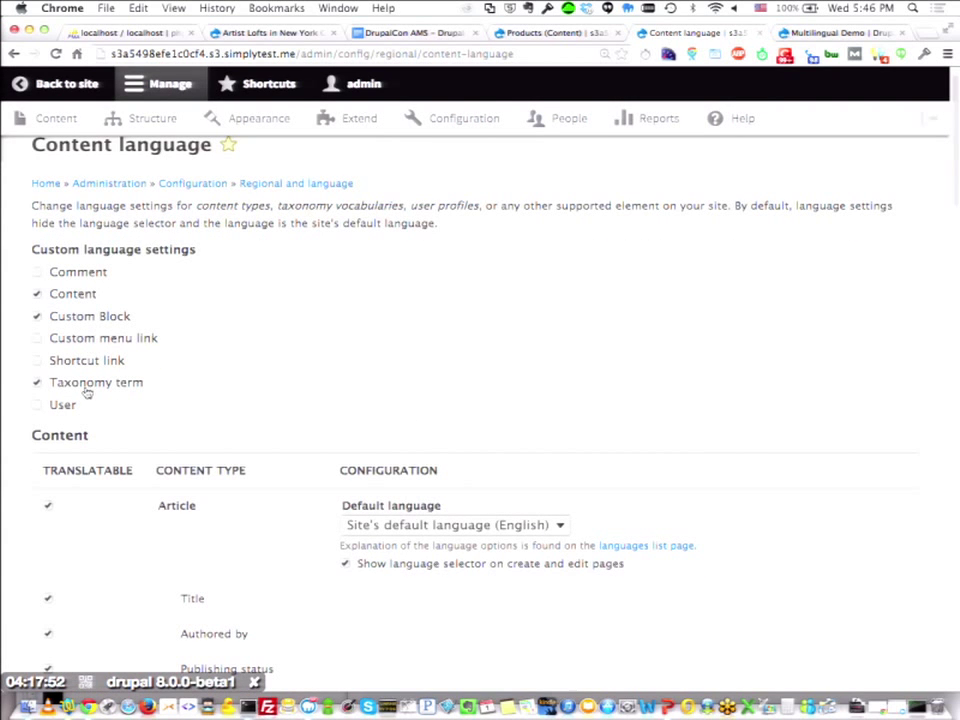
click(103, 341)
Make Custom menu link translatable, including its menu link title and description, and save the content language settings.
scroll(180, 274, up, 2)
scroll(279, 388, down, 15)
scroll(279, 388, down, 15)
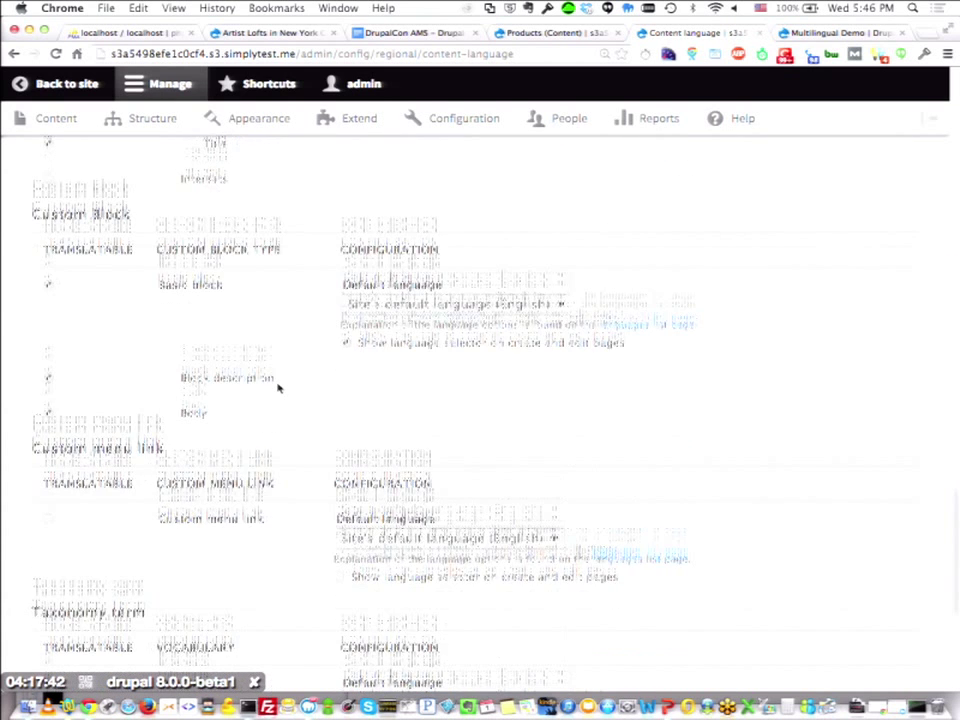
scroll(279, 388, down, 3)
click(47, 343)
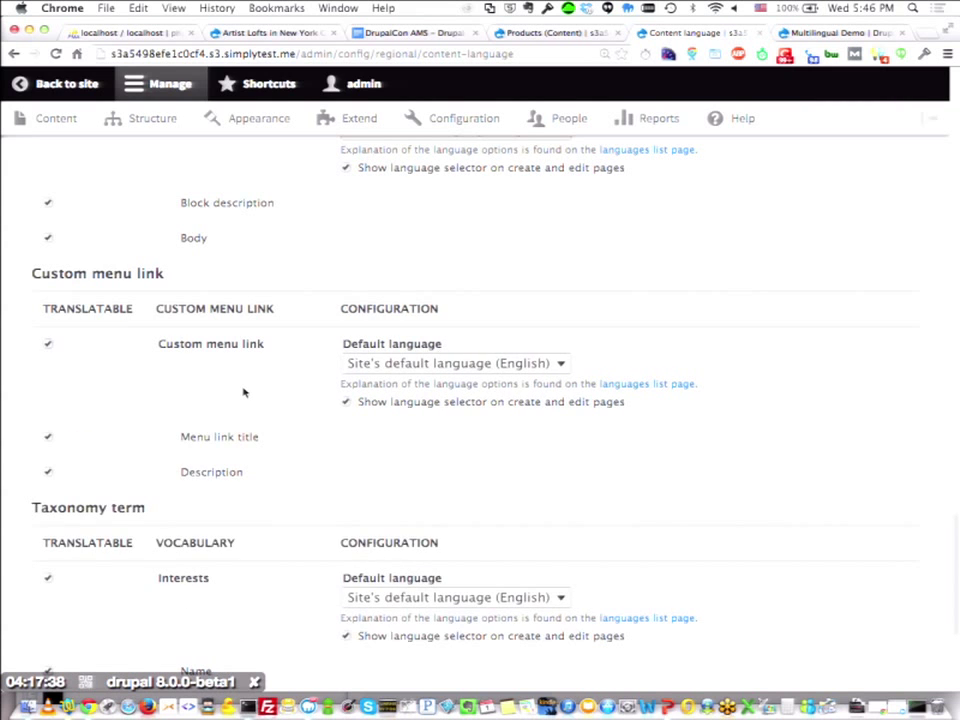
scroll(243, 392, down, 10)
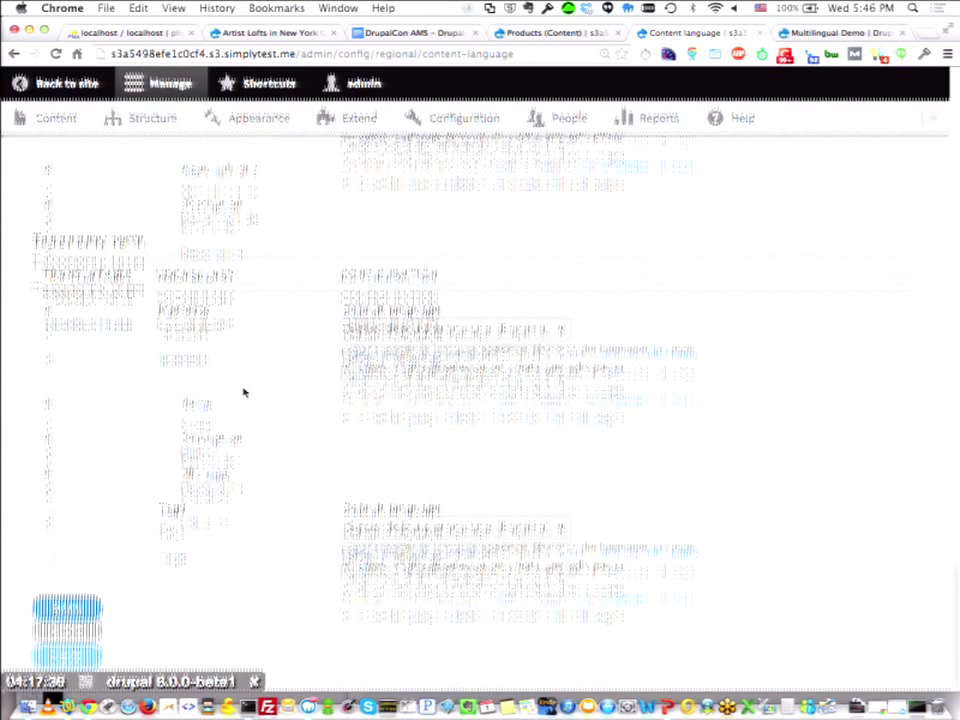
click(66, 608)
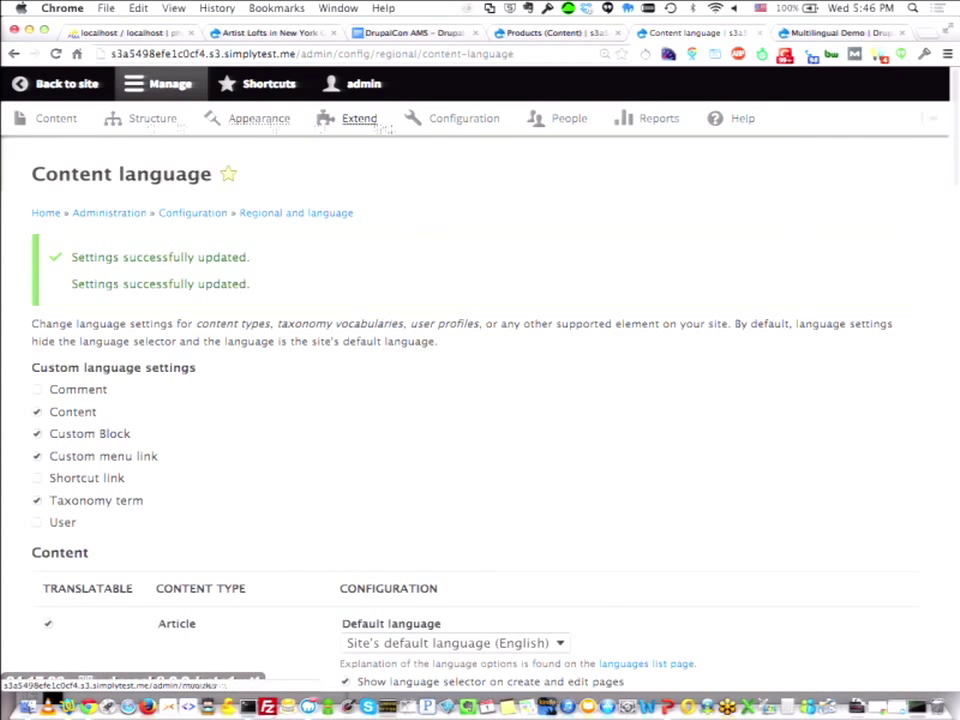
click(57, 86)
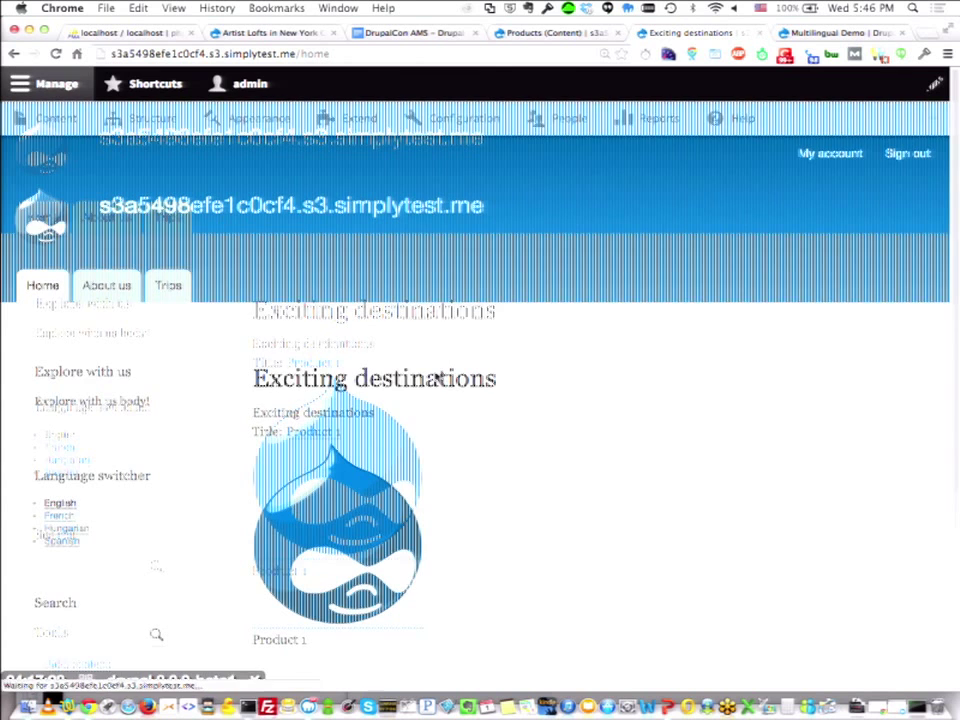
click(934, 280)
click(922, 310)
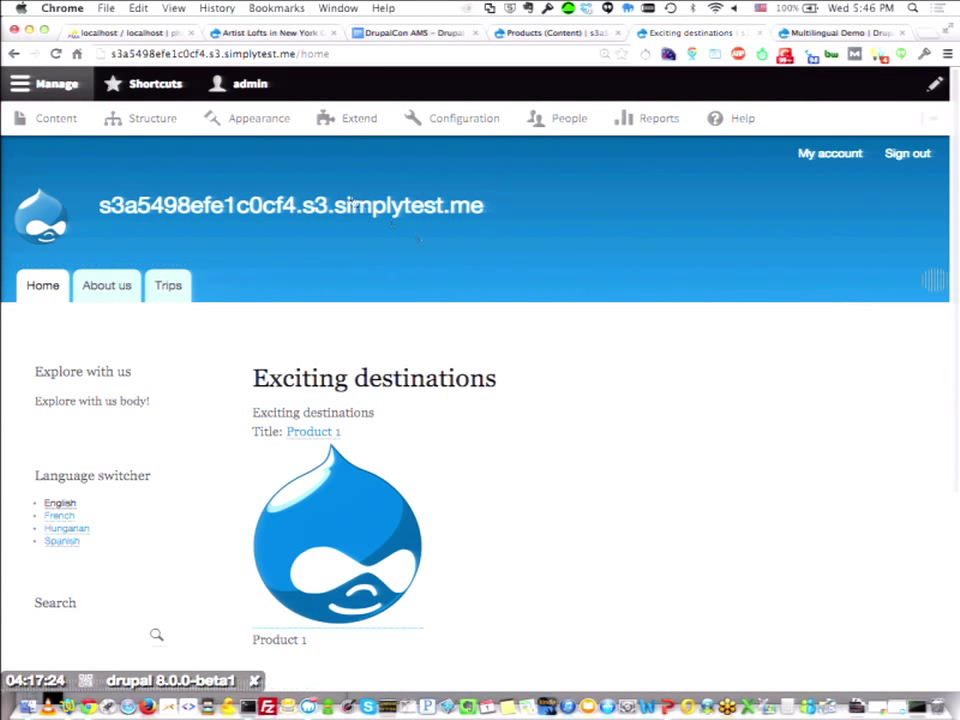
Open the translations overview of the About us link in the Main navigation menu.
click(153, 120)
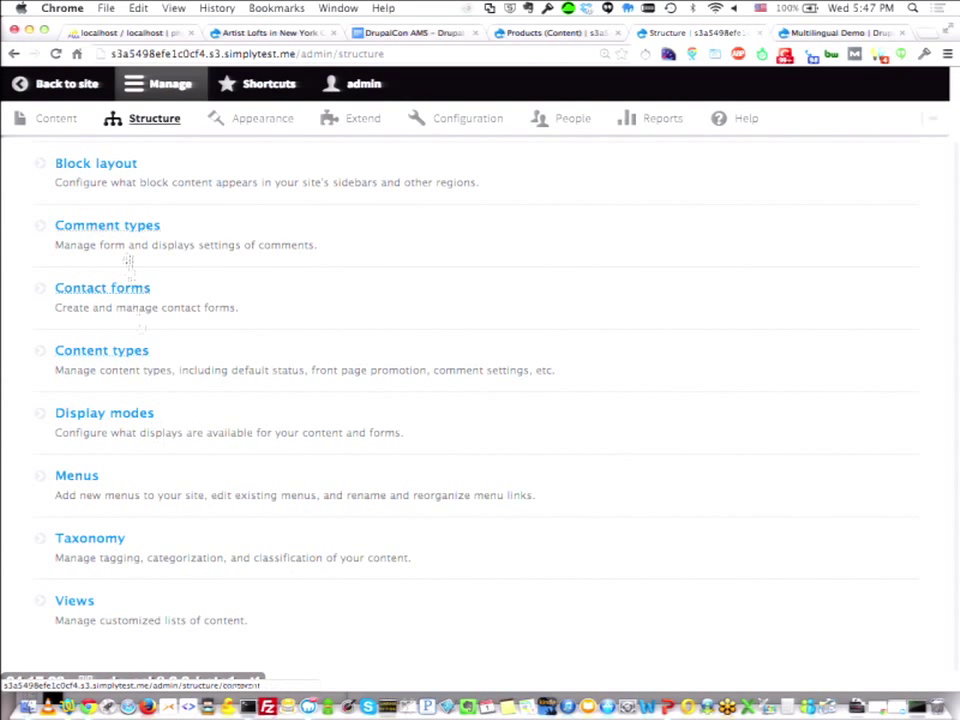
click(103, 476)
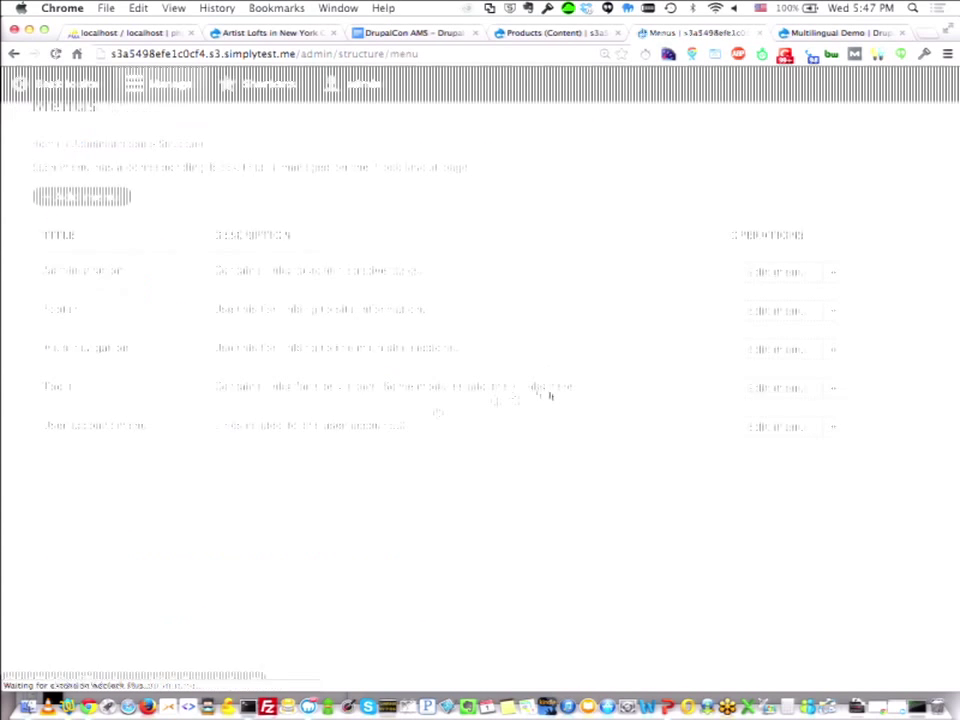
click(765, 420)
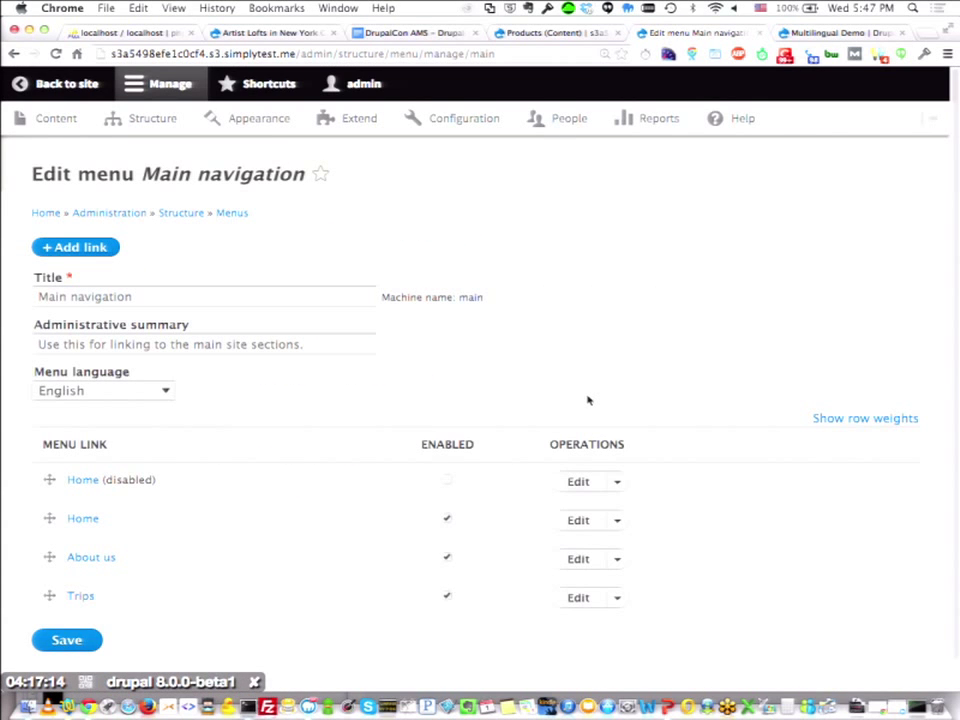
click(616, 560)
click(604, 601)
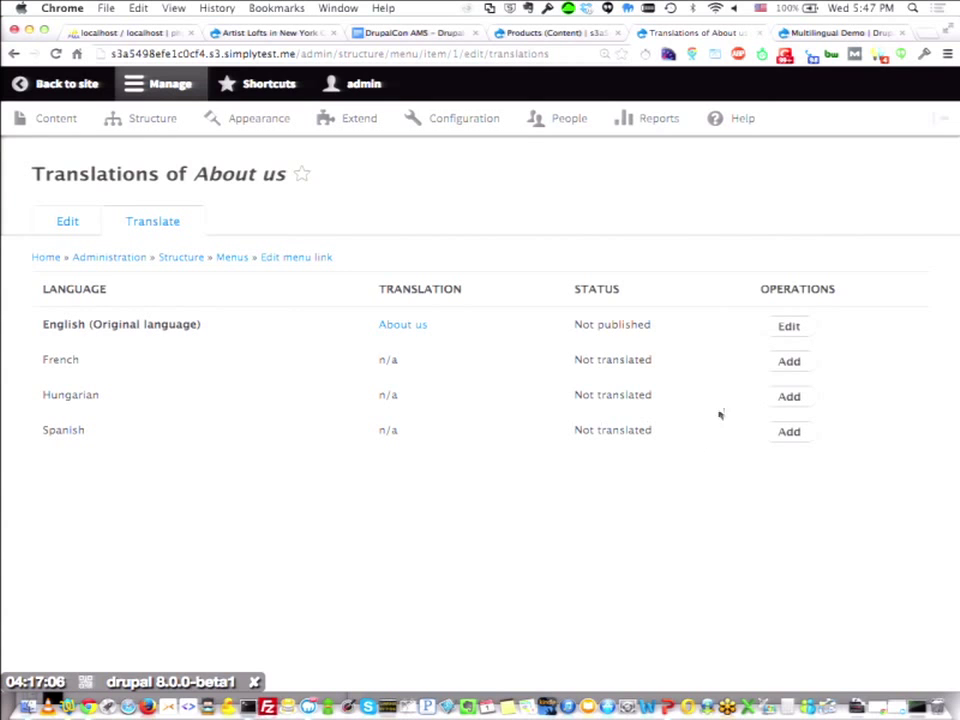
Add a French translation of the About us menu link with the title "About us - French" and save it.
click(790, 361)
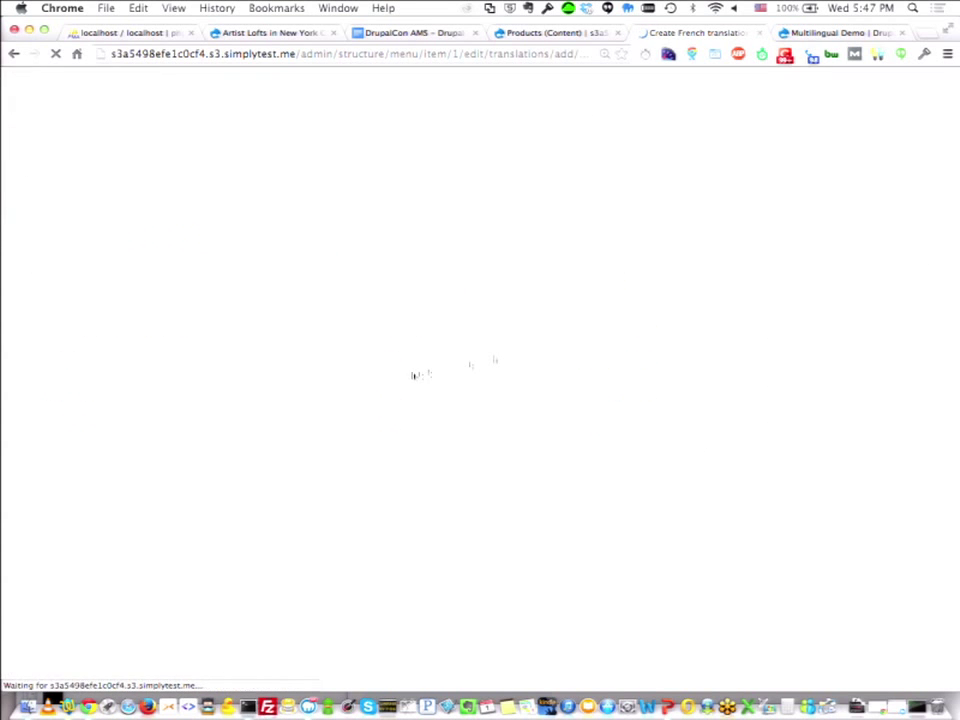
click(309, 263)
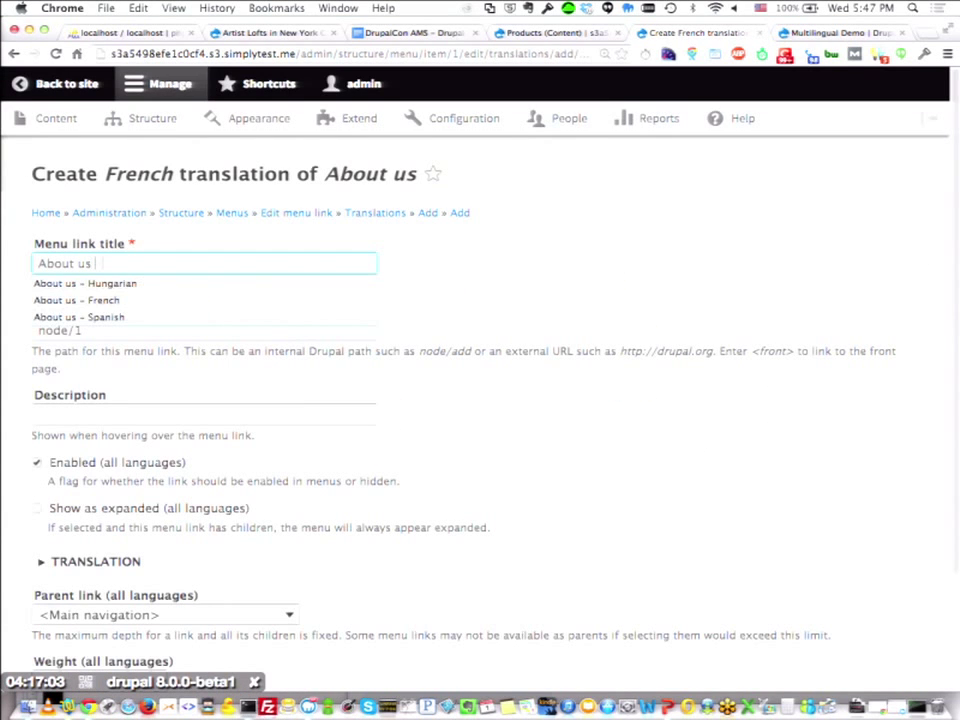
key(Down)
key(Down)
key(Return)
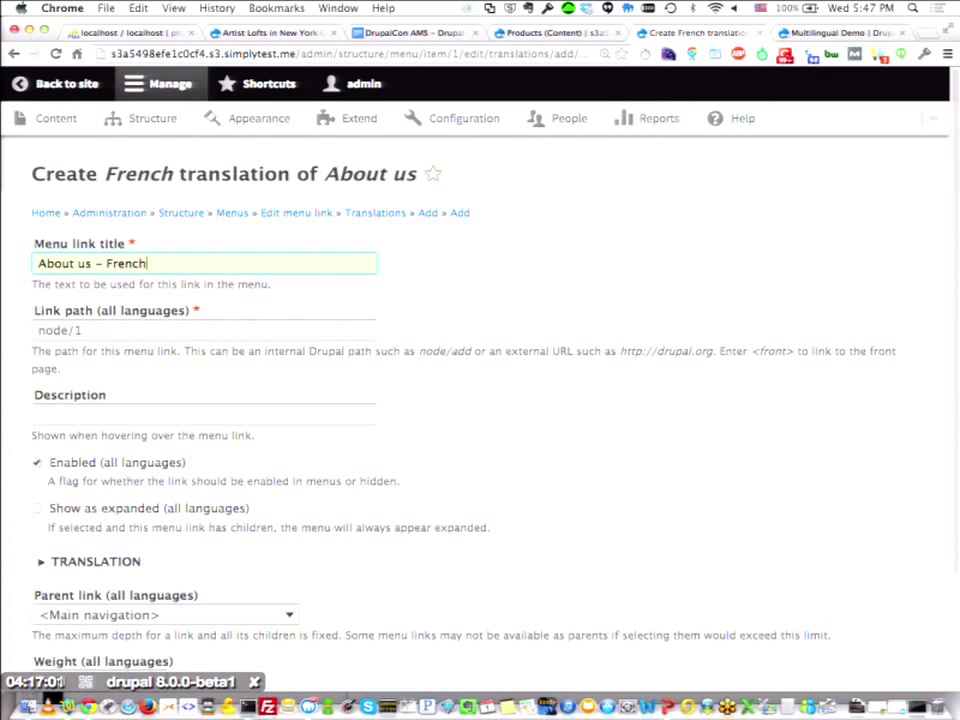
key(Tab)
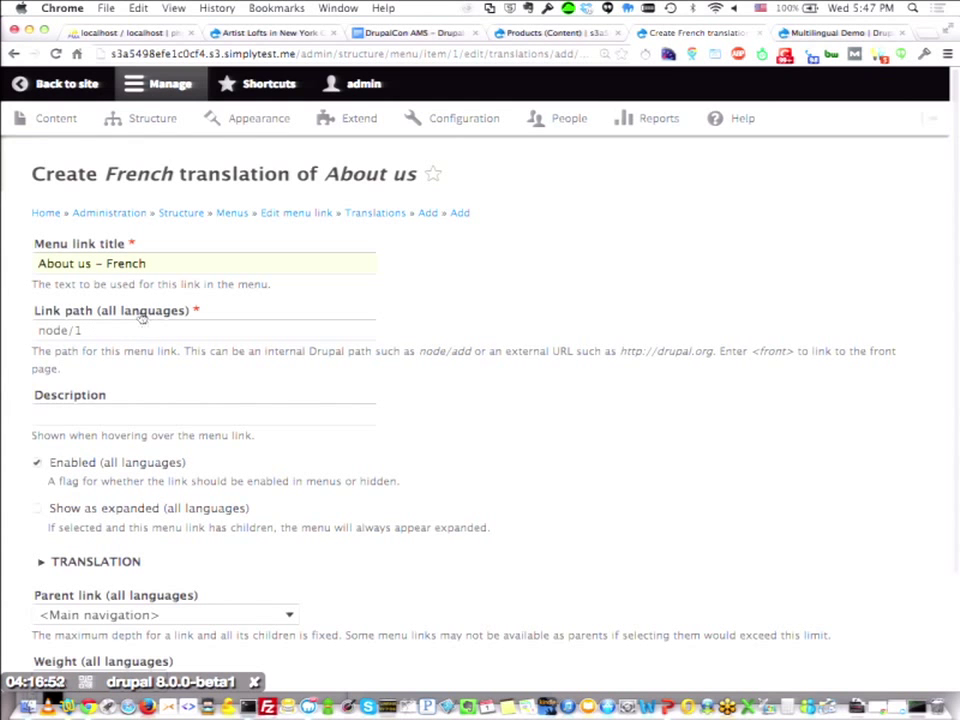
scroll(142, 315, down, 2)
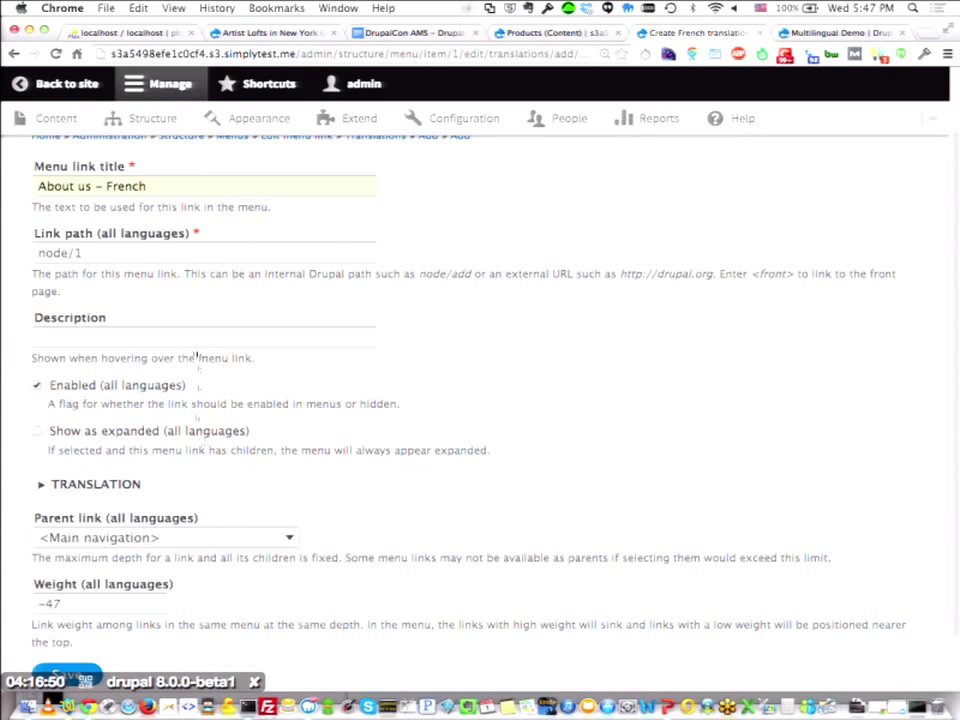
scroll(197, 357, down, 2)
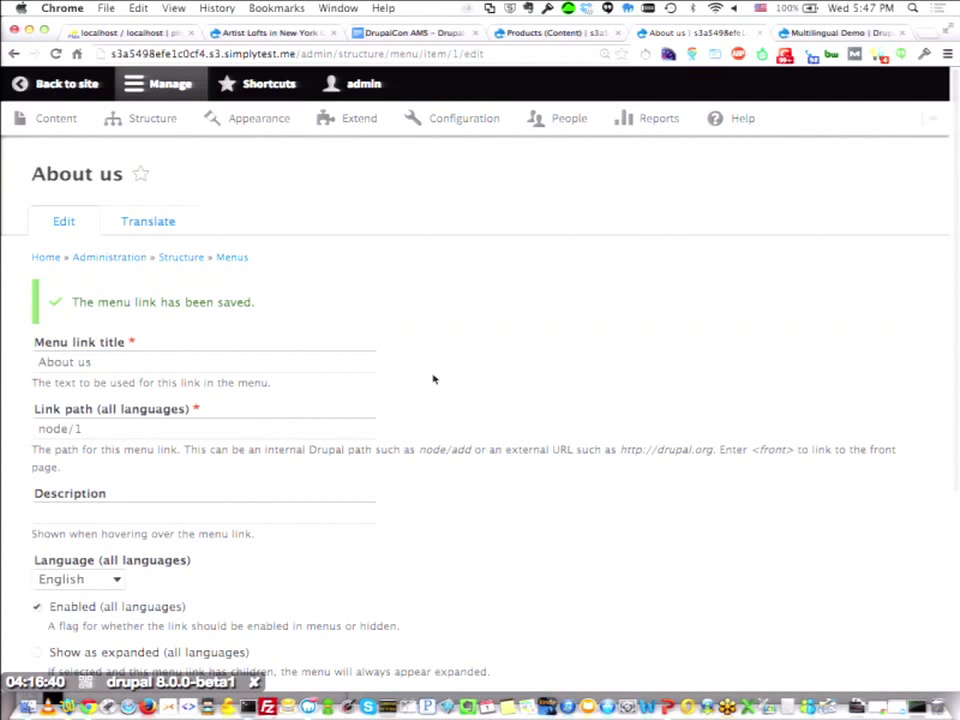
Return to the site, switch it to French and examine the menu links, blocks and content on the front page.
click(67, 83)
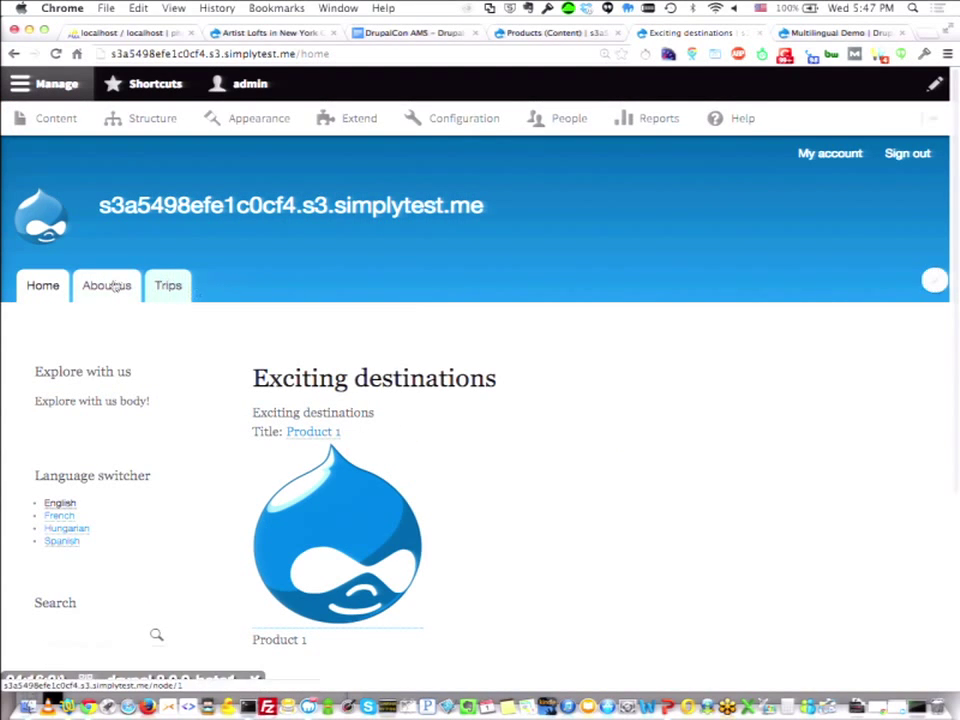
click(66, 528)
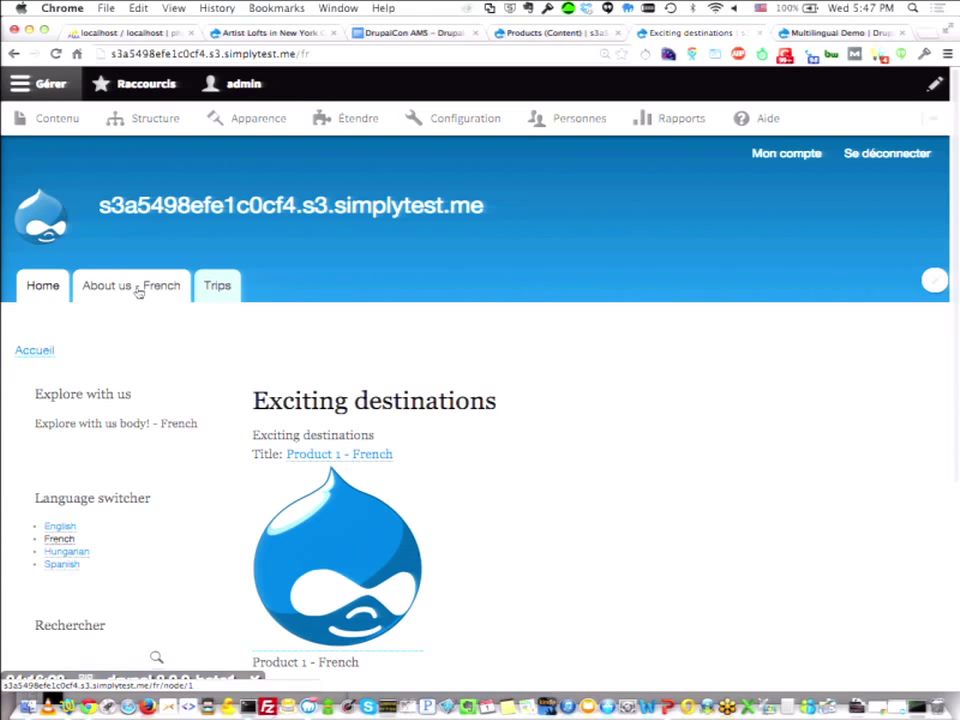
scroll(139, 291, down, 3)
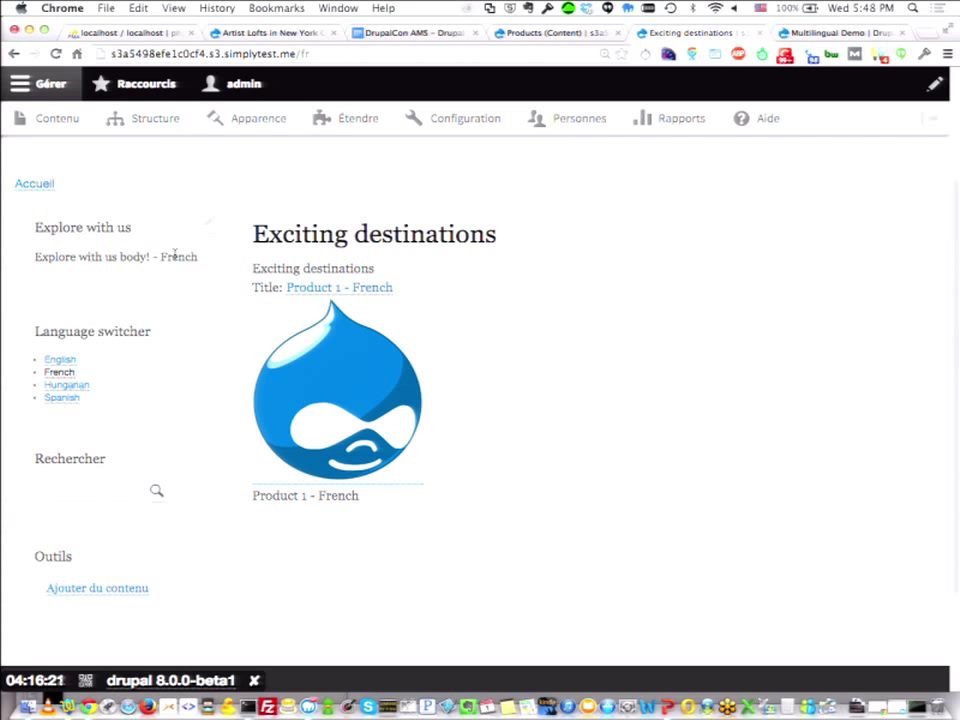
scroll(98, 226, up, 3)
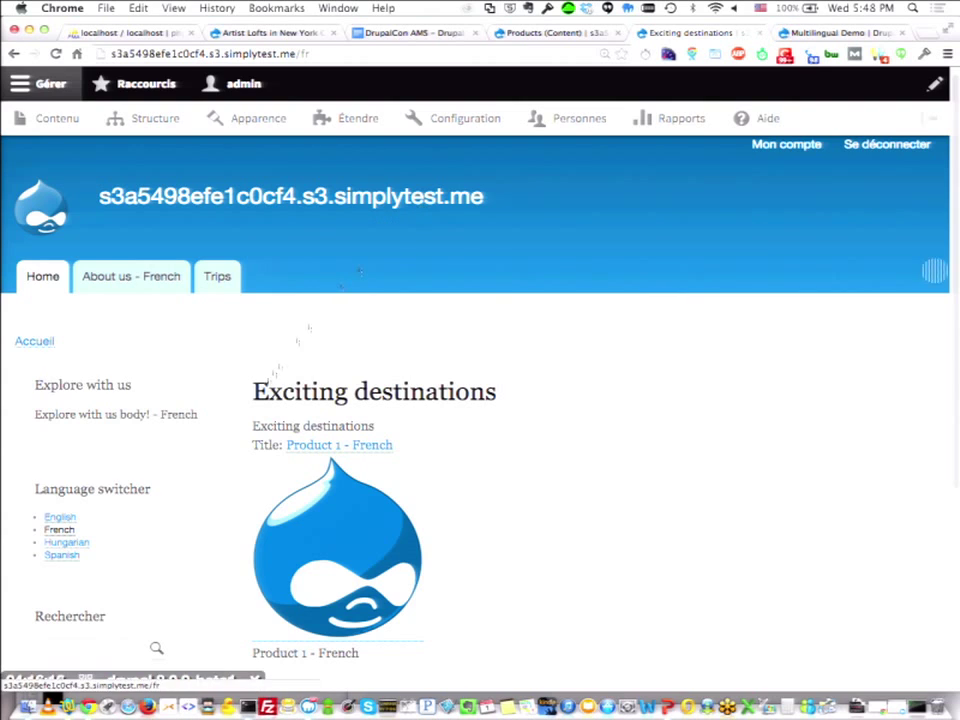
scroll(300, 317, down, 1)
scroll(259, 388, down, 5)
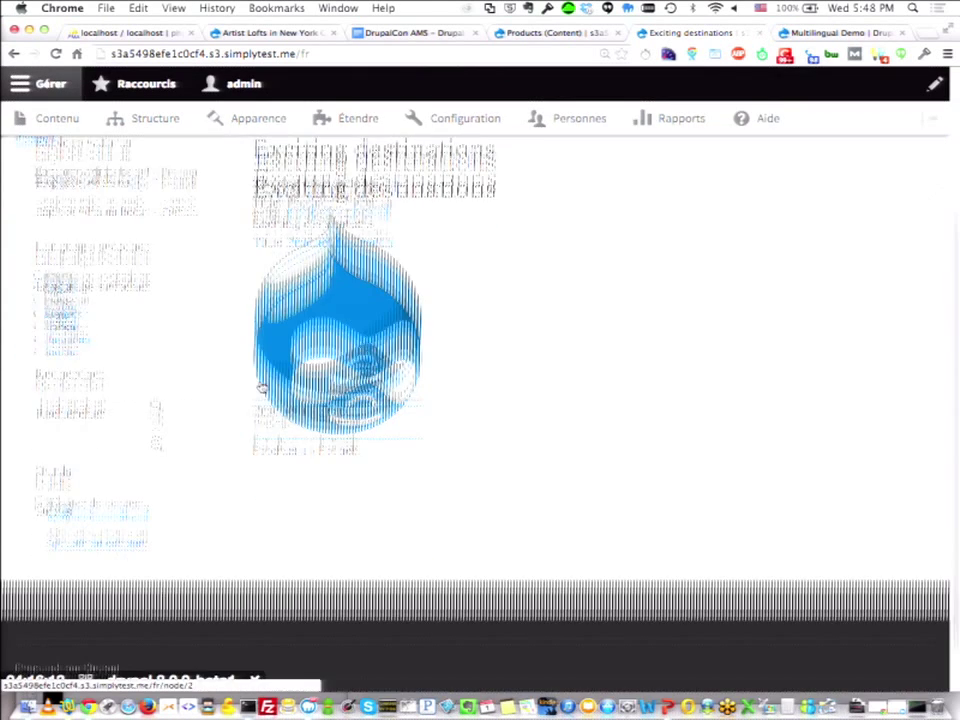
scroll(261, 387, up, 5)
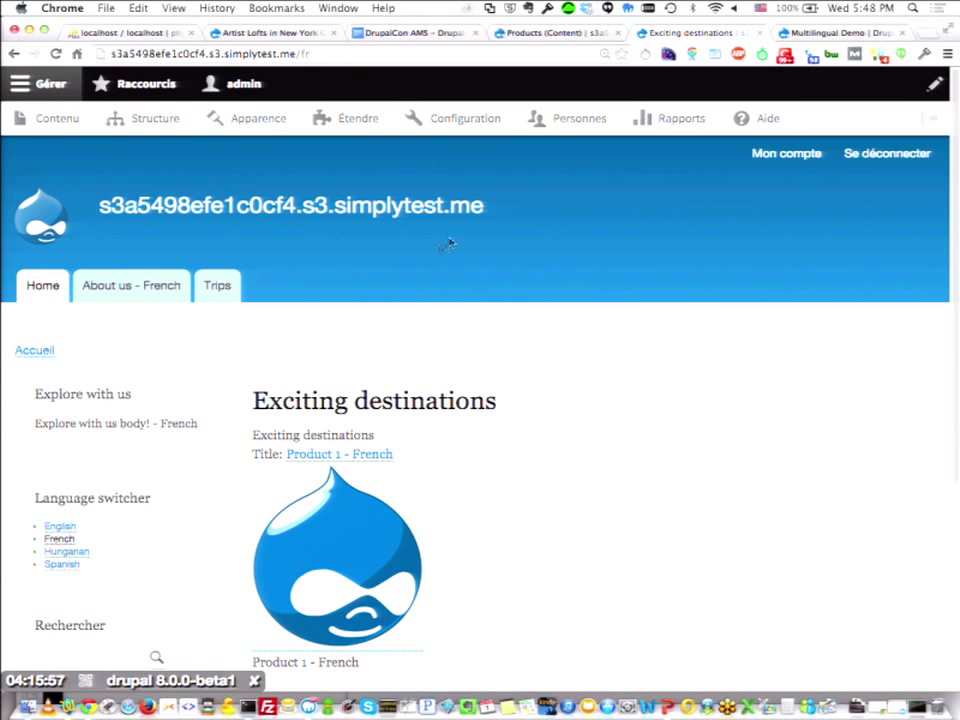
click(364, 119)
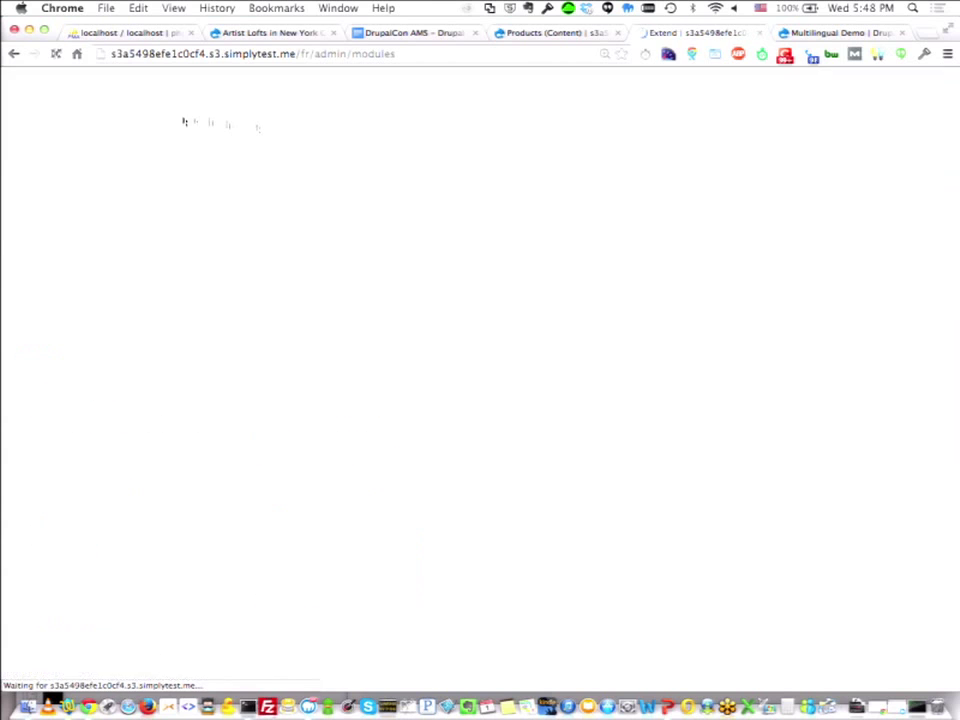
right_click(62, 111)
click(120, 167)
click(66, 109)
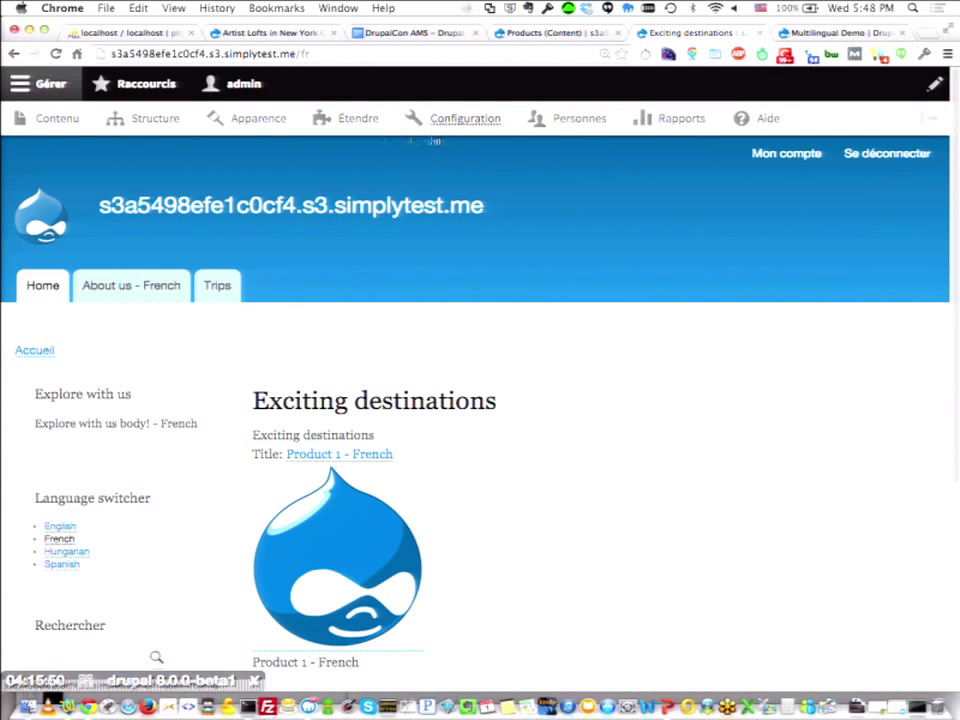
Switch the site to English and review the multilingual modules, such as Configuration Translation, in the list of modules.
click(62, 526)
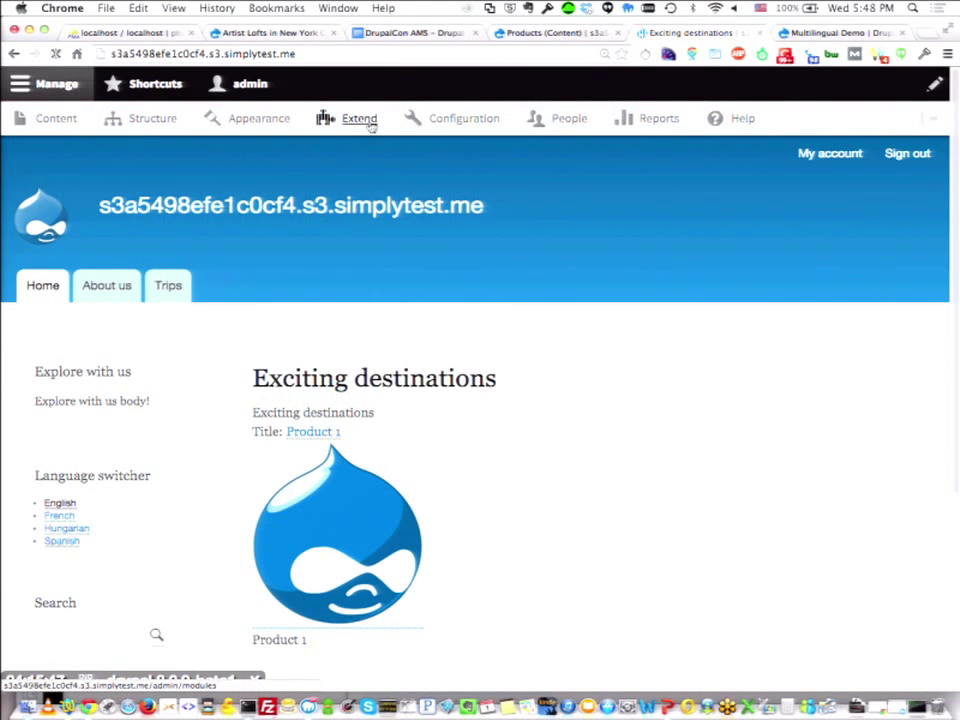
click(360, 118)
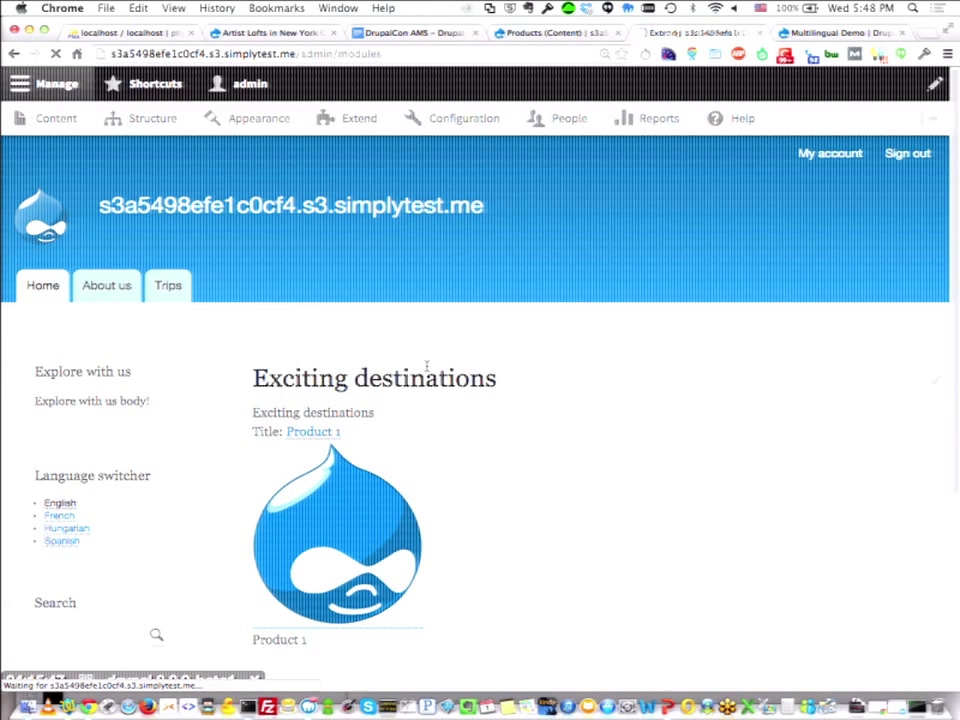
scroll(429, 368, down, 20)
scroll(429, 370, down, 15)
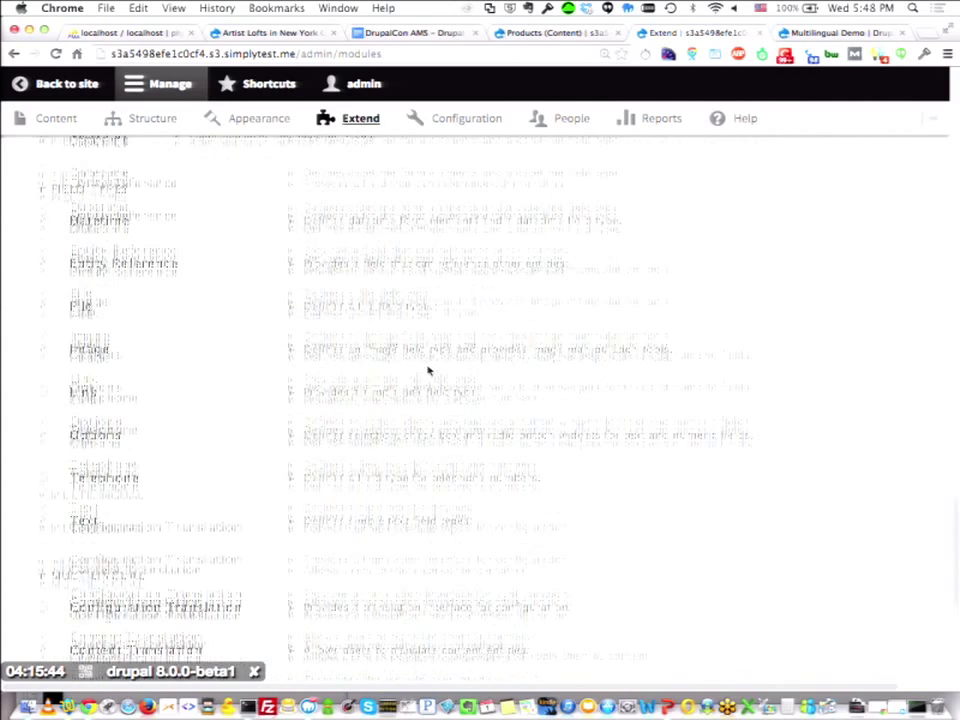
click(161, 339)
scroll(204, 467, down, 3)
click(146, 598)
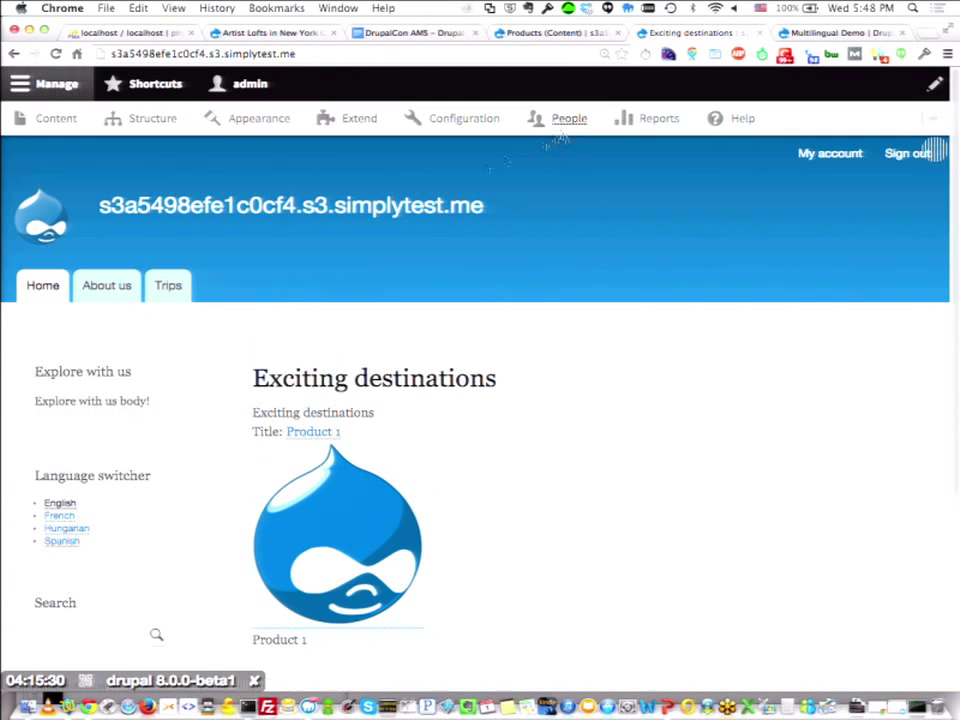
Add a French translation of the system information with the site name "s3a5498efe1c0cf4.s3.simplytest.me French" and save it.
click(472, 121)
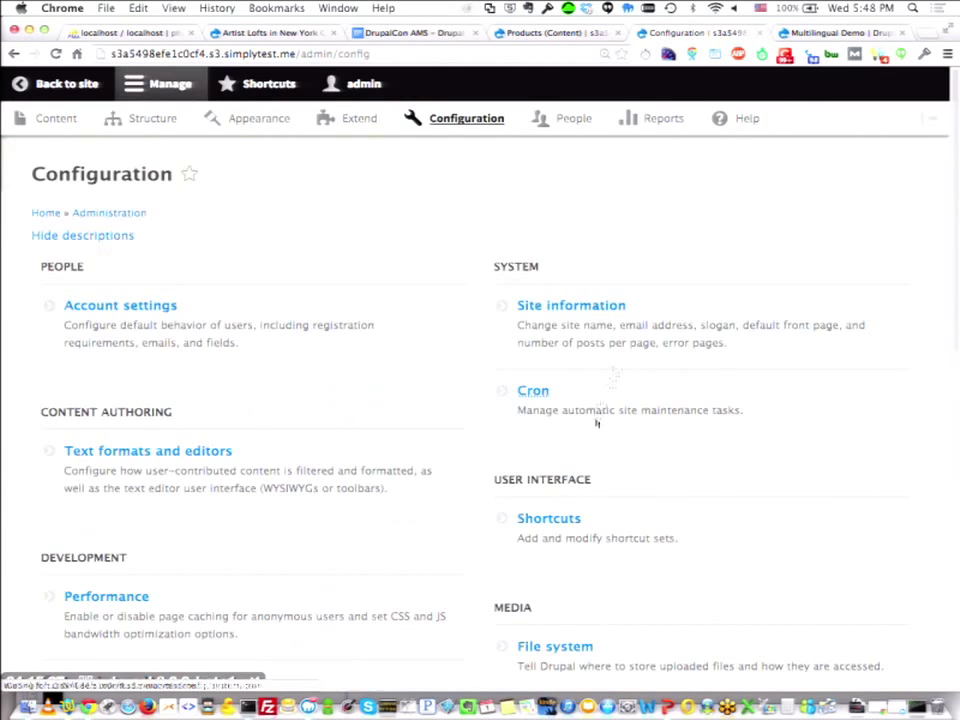
click(610, 310)
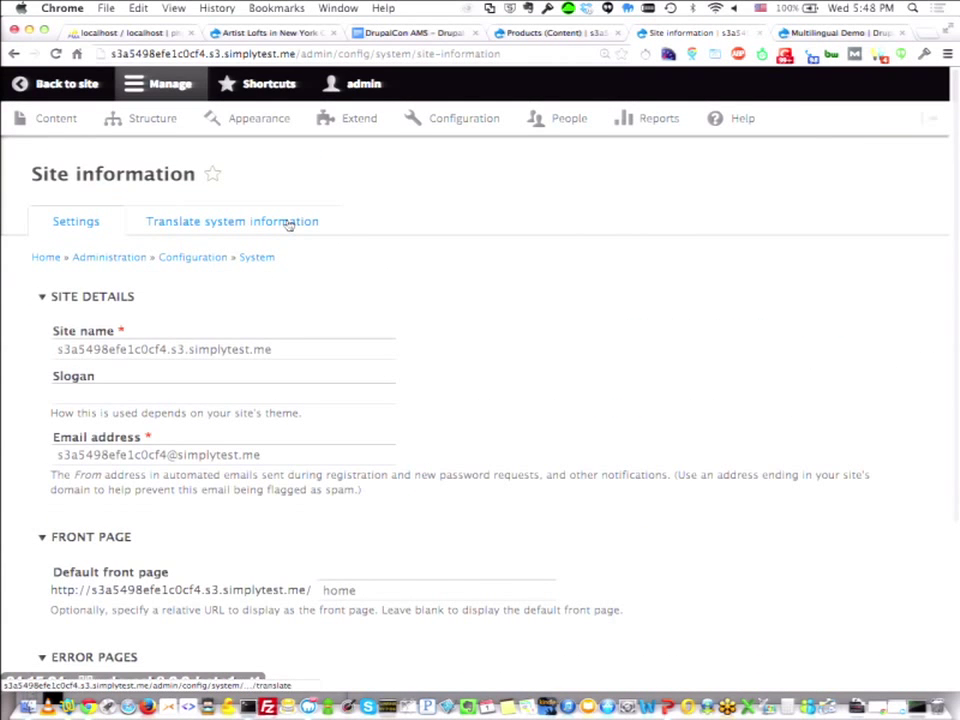
click(288, 224)
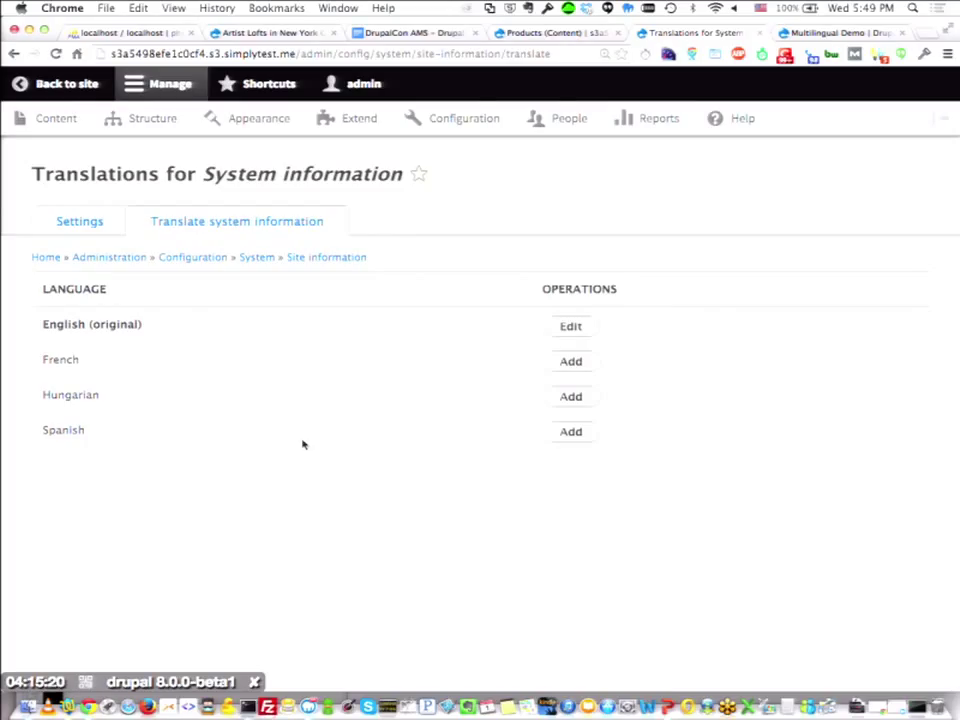
click(578, 363)
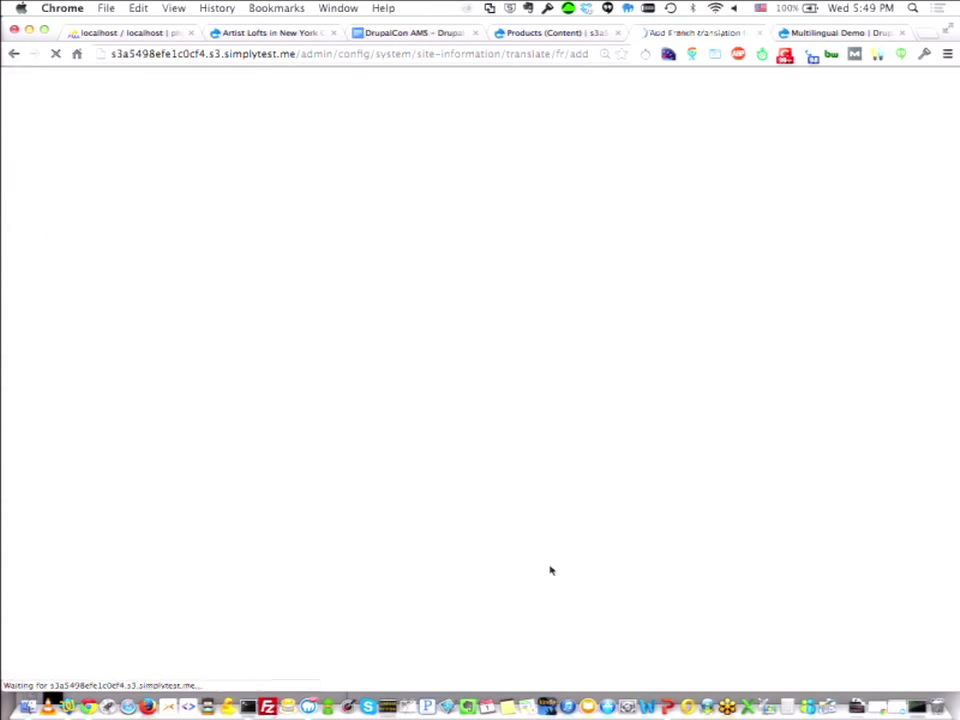
click(792, 268)
text(French)
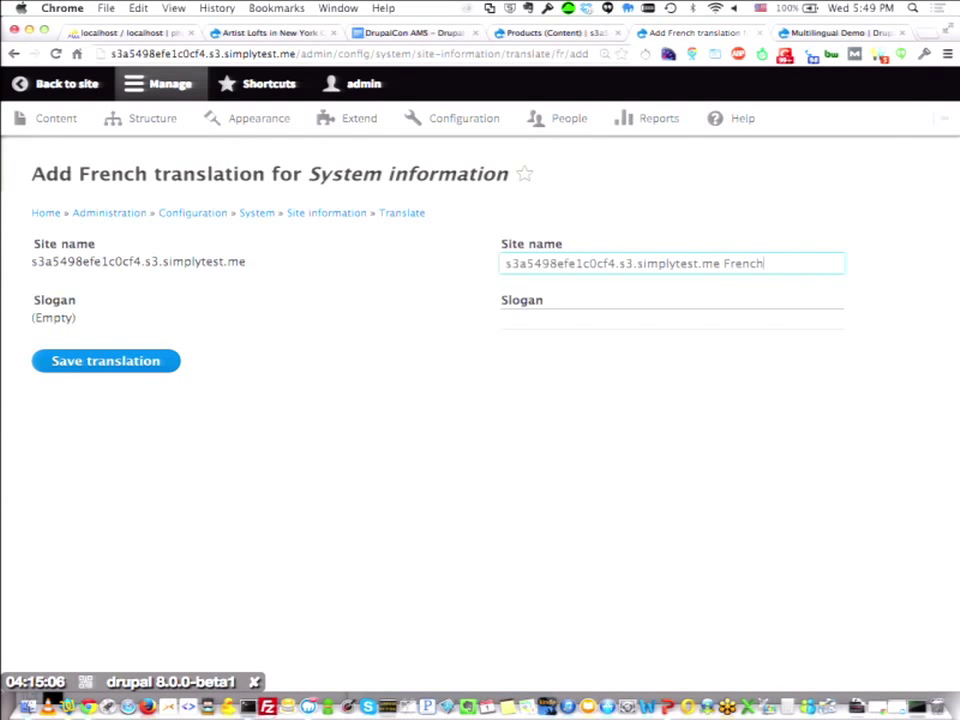
click(146, 364)
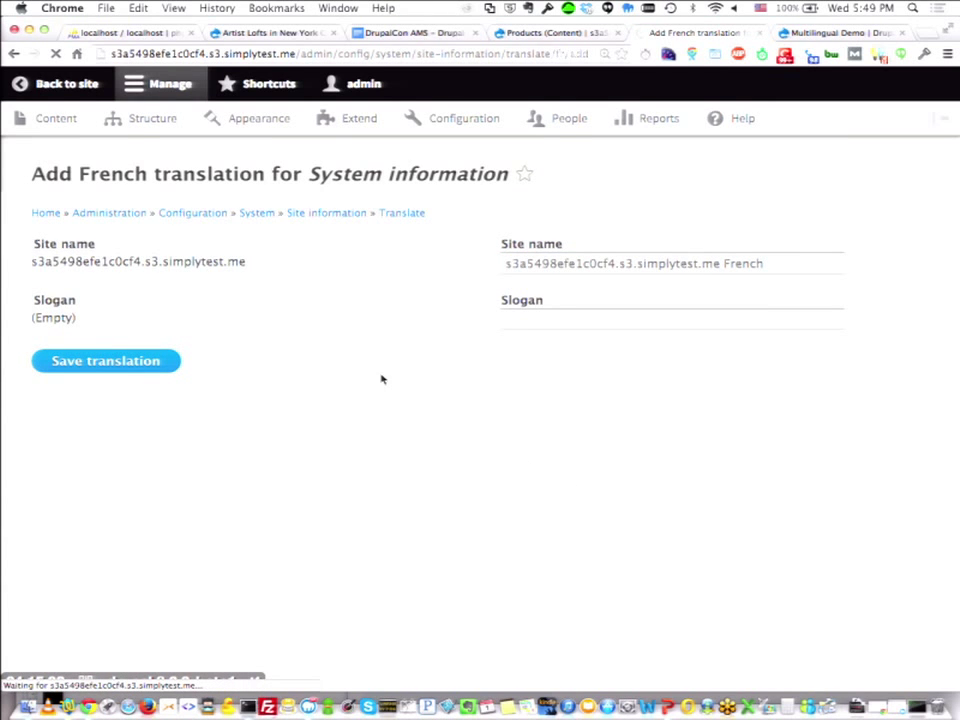
From the French front page, add a French translation of the Explore with us block, marking its description as French, and save it.
click(62, 90)
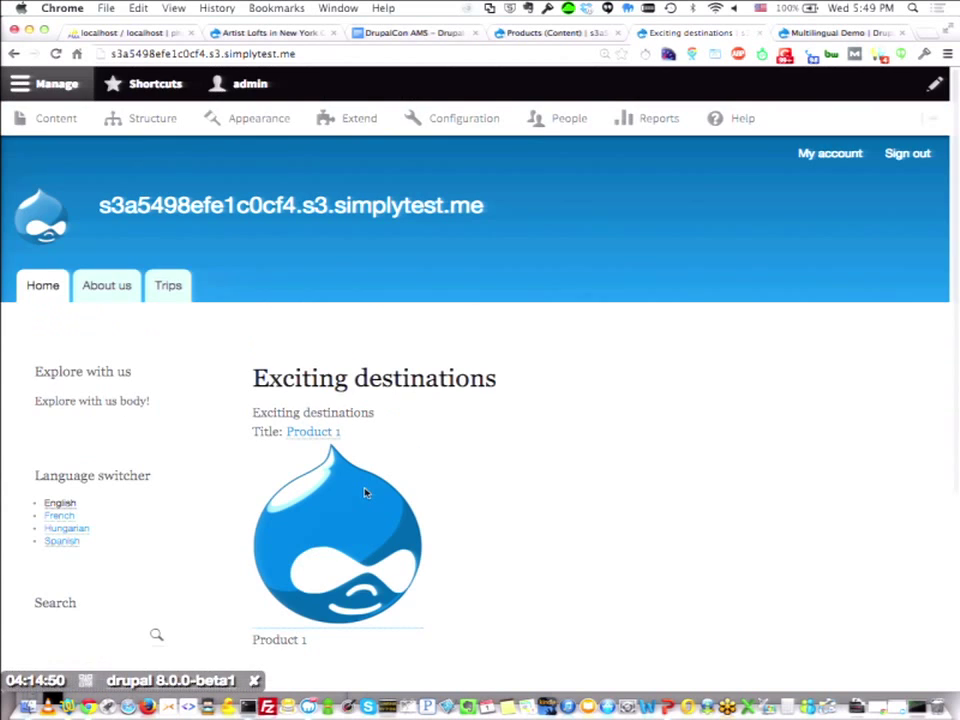
click(60, 515)
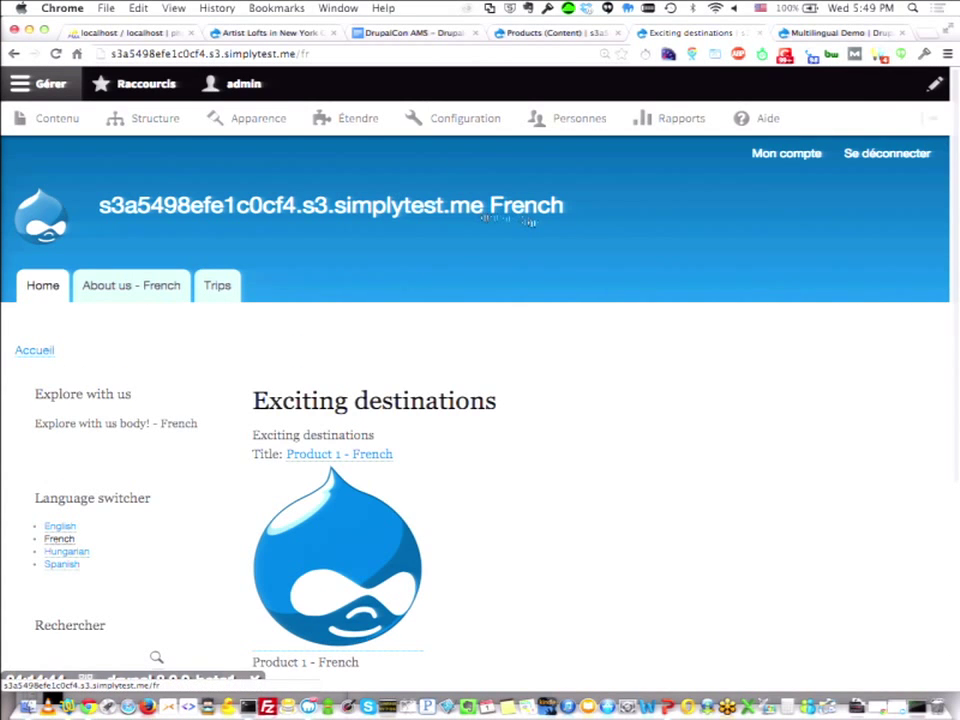
click(207, 391)
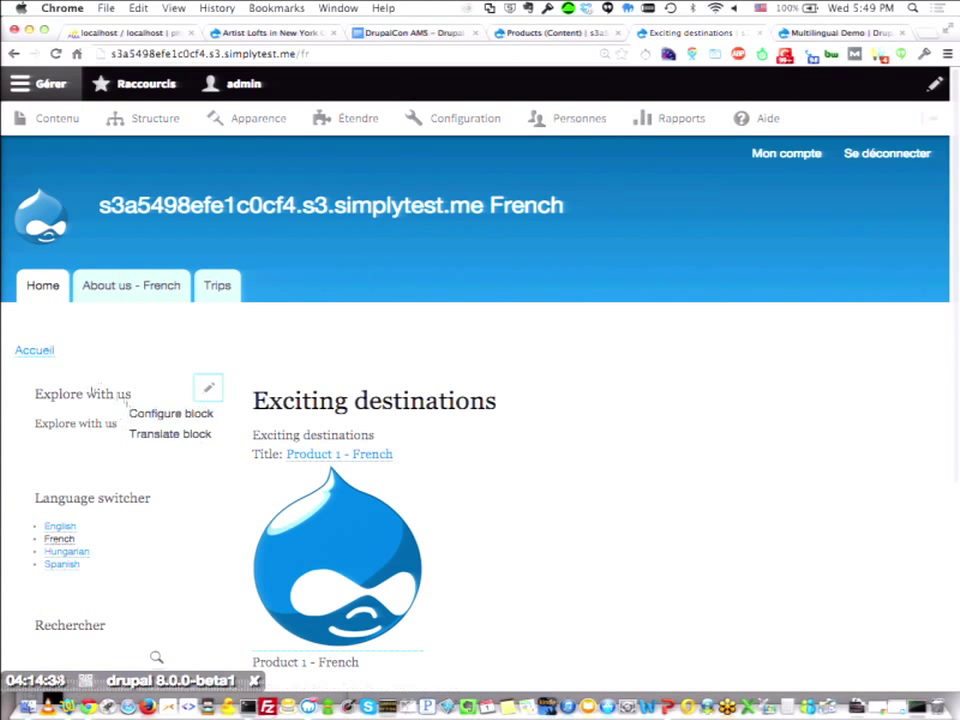
click(176, 435)
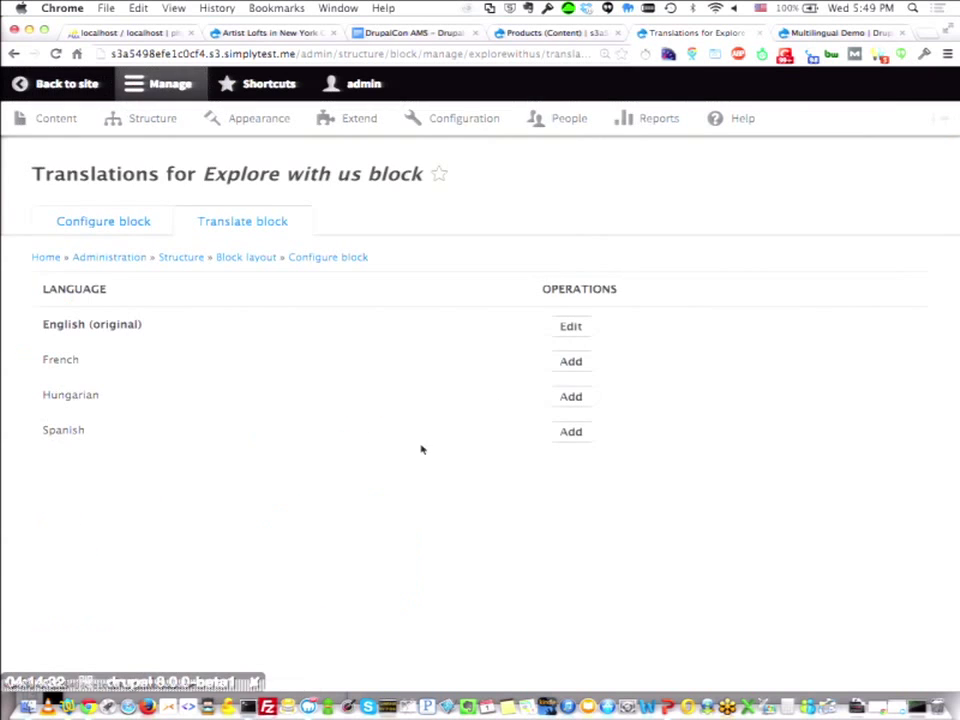
click(576, 363)
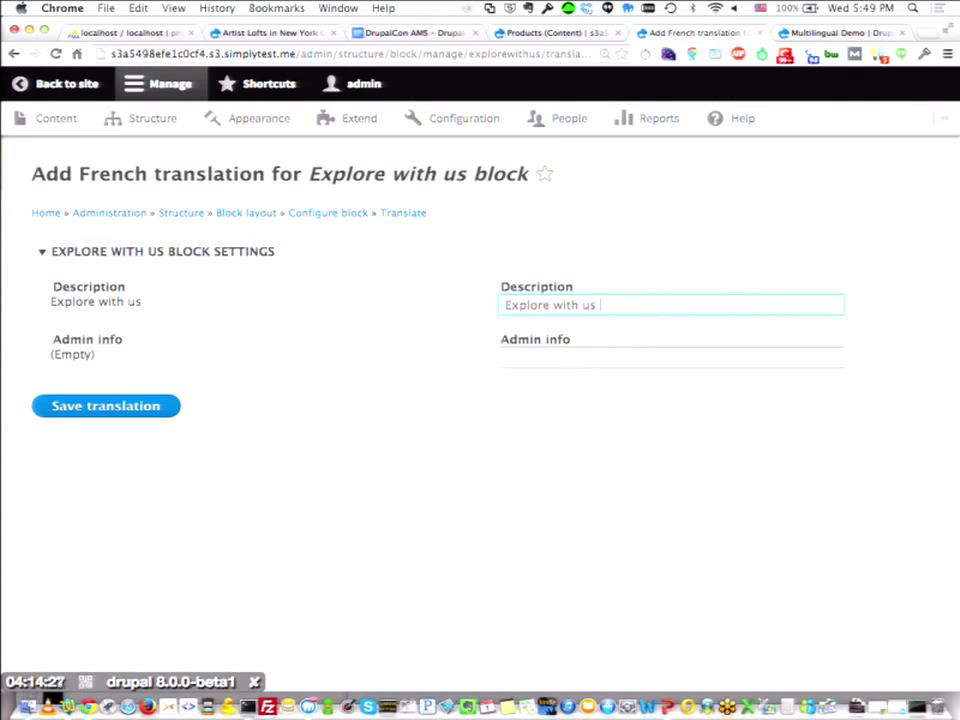
text(nch)
click(156, 405)
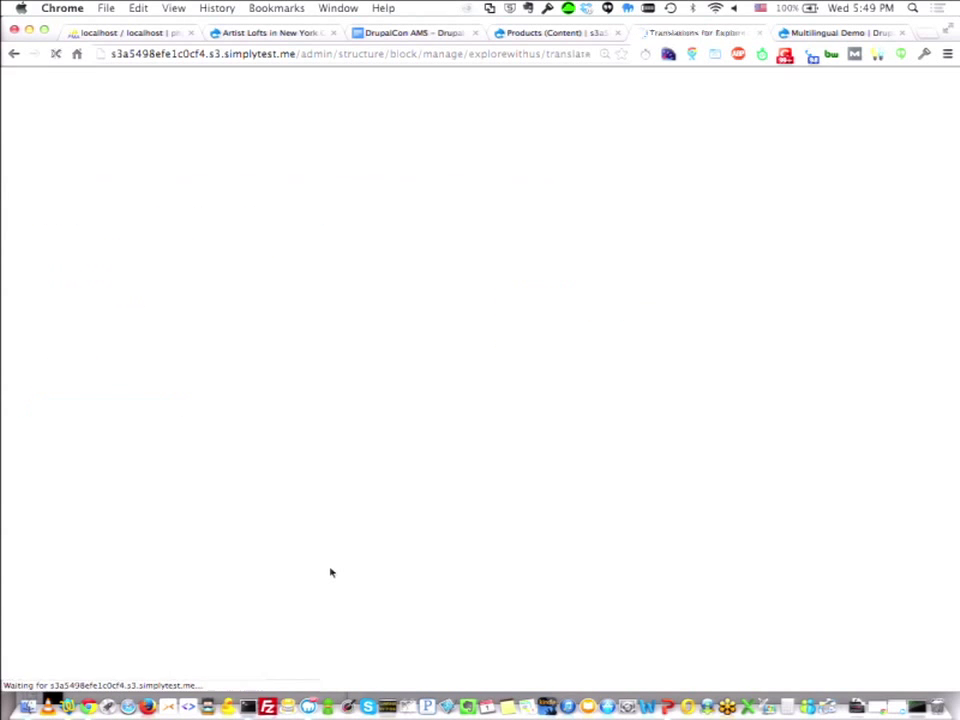
Return to the French front page and check the title of the Explore with us block.
click(47, 95)
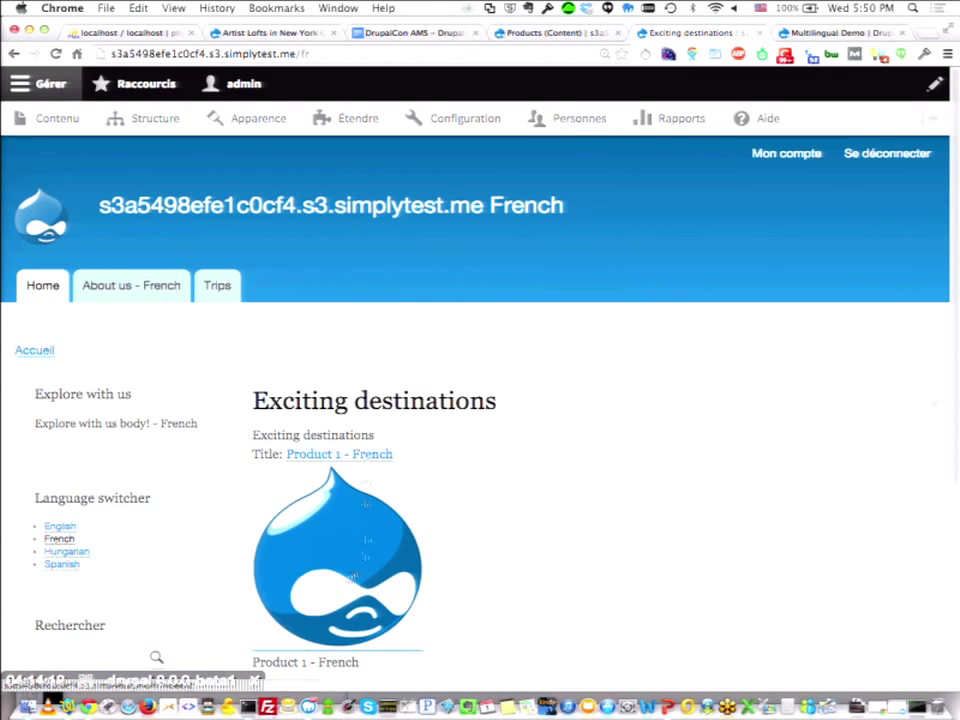
scroll(216, 551, down, 1)
scroll(199, 296, up, 3)
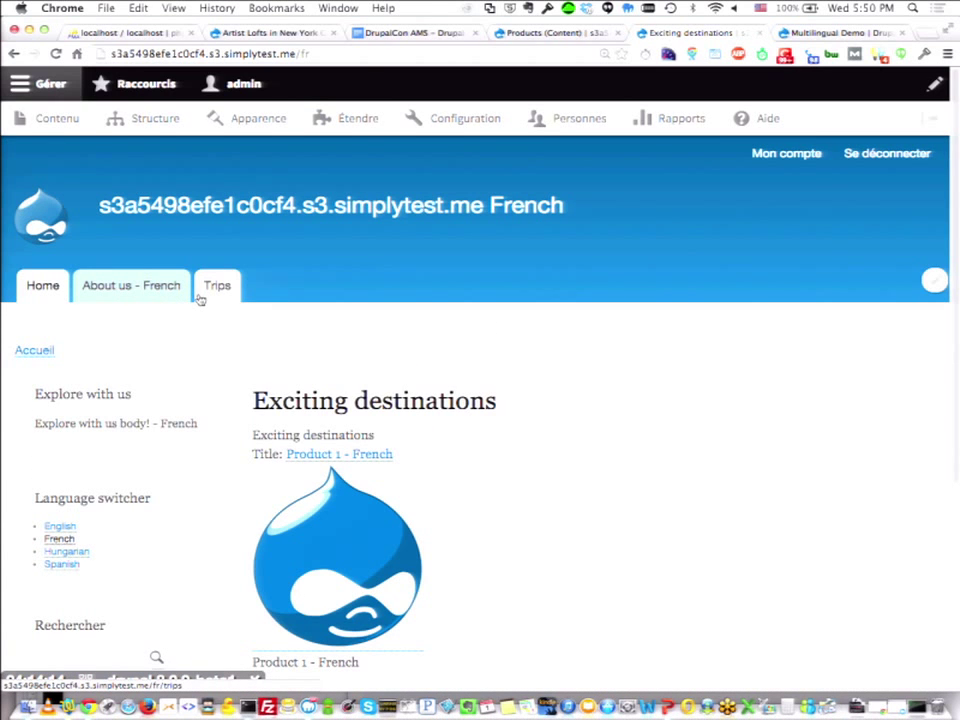
Open Product 1 - French for editing and examine the labels of its Interests and Product Image fields.
click(345, 454)
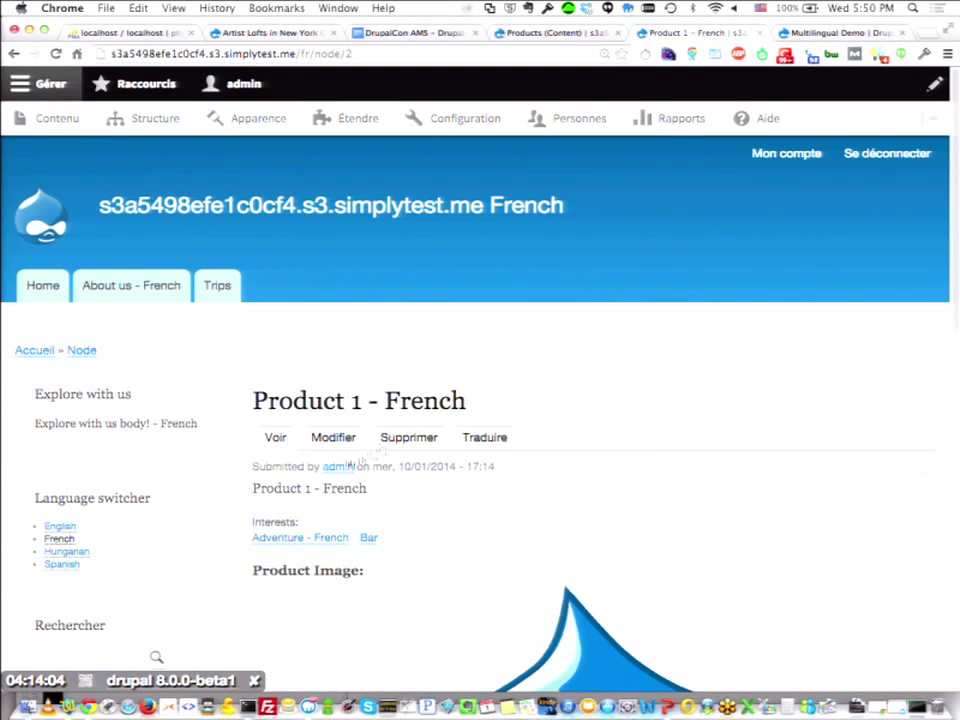
click(336, 436)
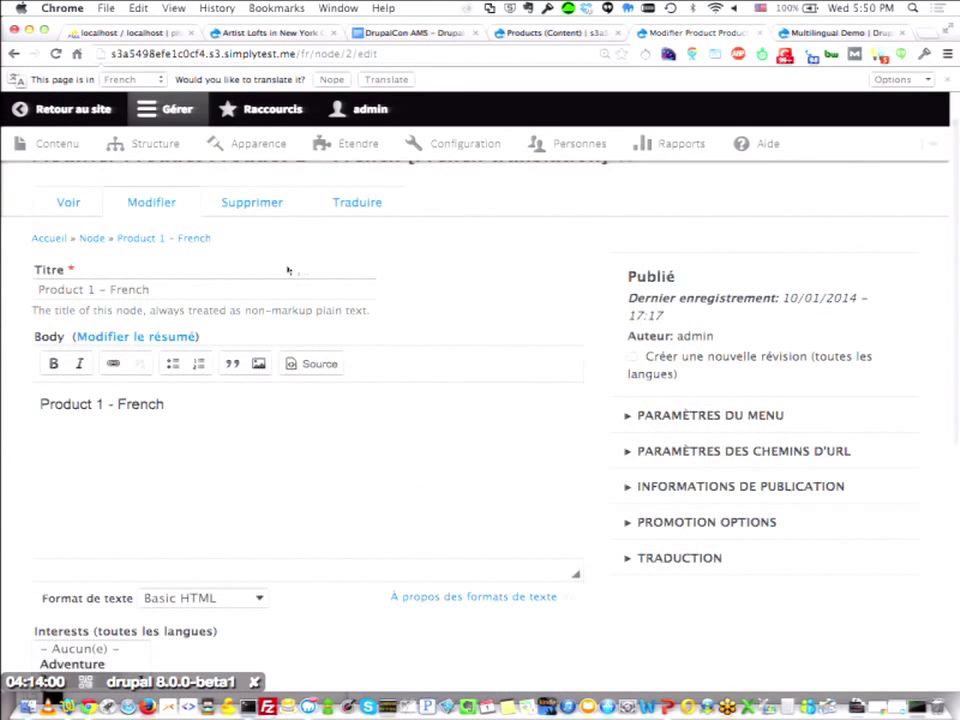
scroll(326, 544, down, 5)
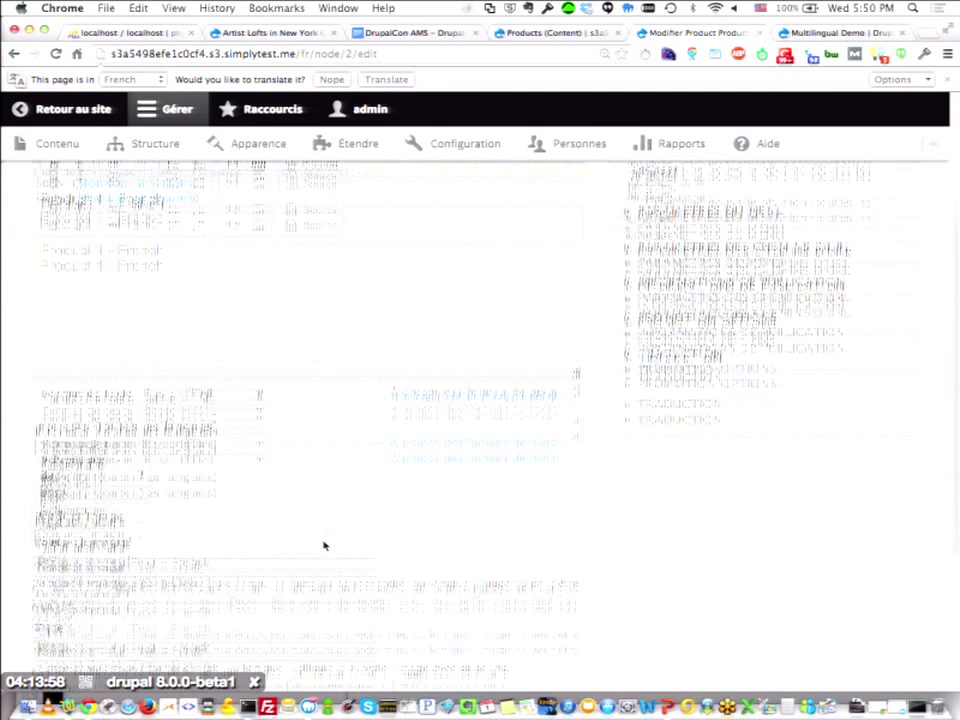
scroll(181, 512, down, 3)
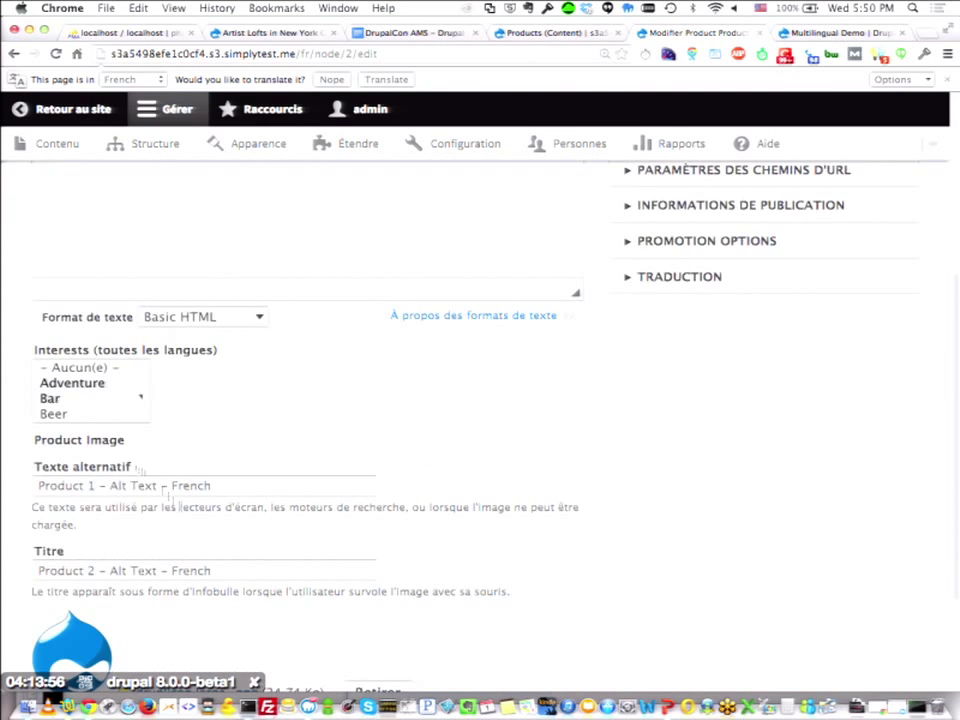
scroll(82, 488, down, 5)
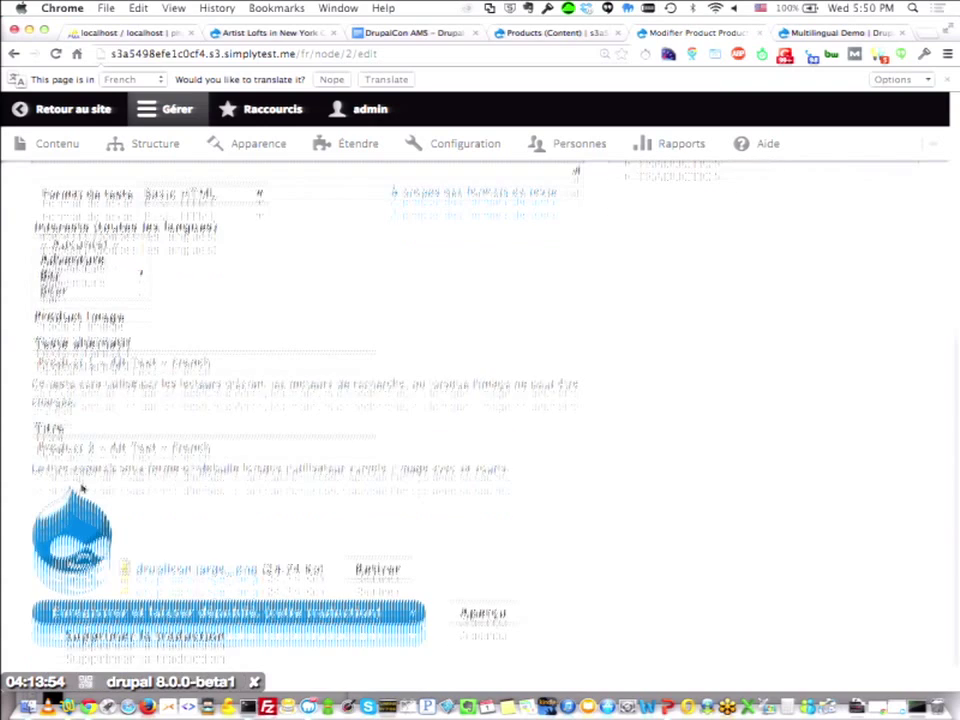
scroll(82, 488, up, 5)
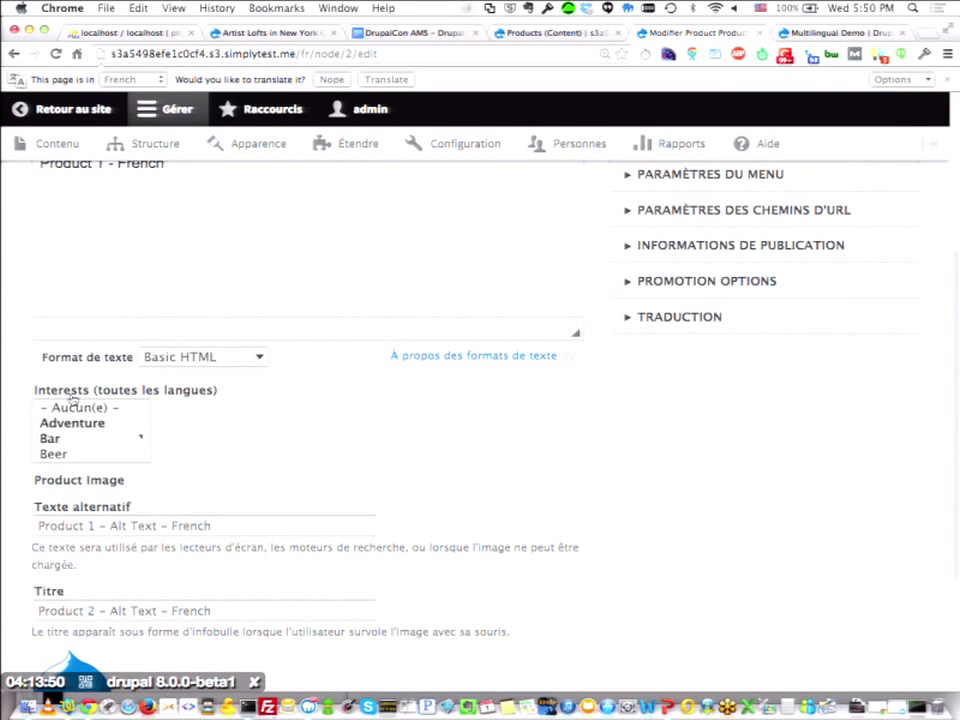
scroll(418, 339, up, 5)
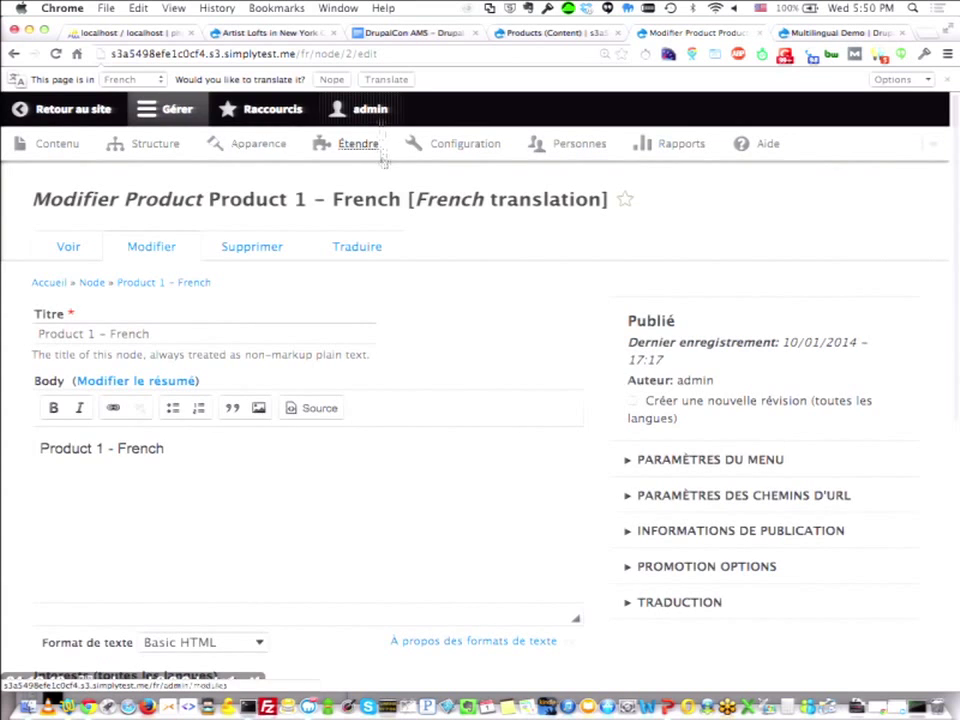
Add a French translation of the Interests taxonomy vocabulary with the name "Interests - French" and save it.
click(156, 143)
scroll(262, 527, down, 2)
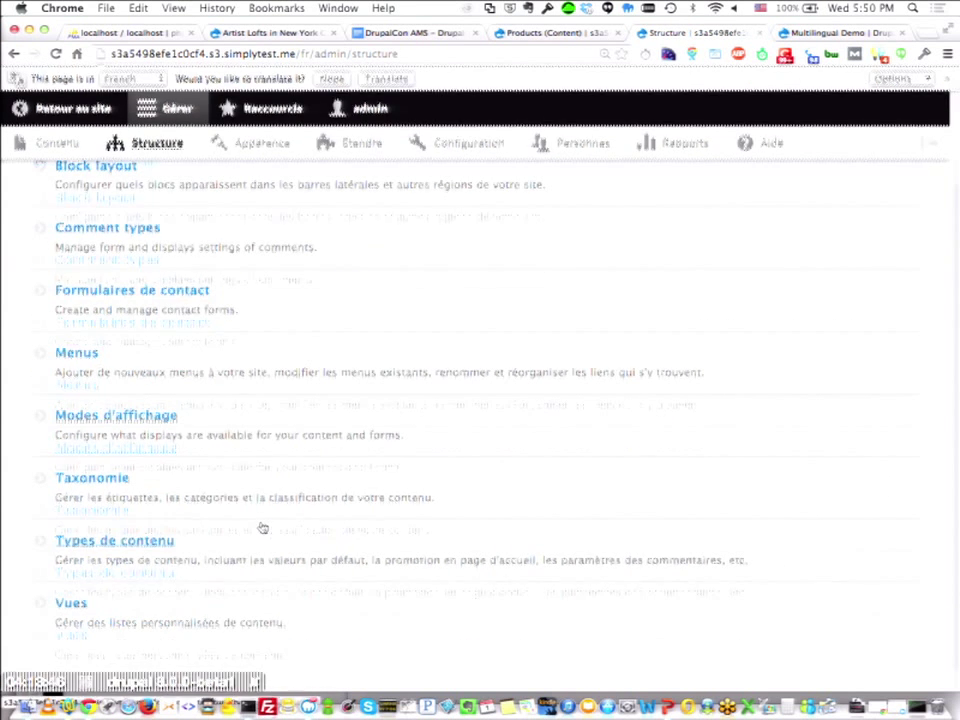
click(130, 487)
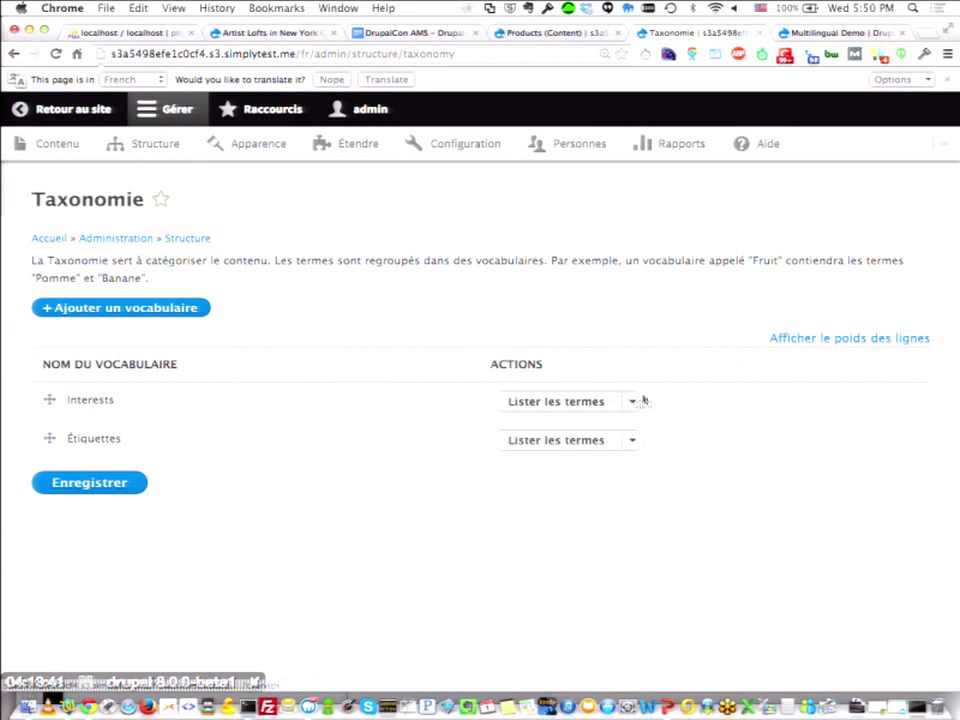
click(643, 400)
click(591, 527)
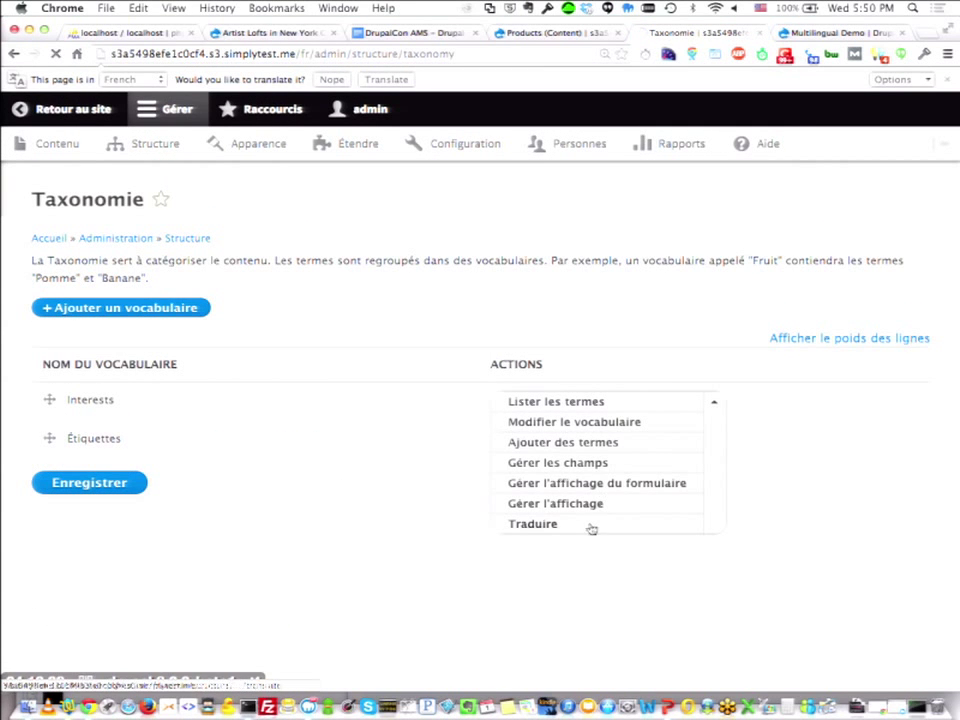
click(650, 316)
click(598, 262)
text(- Fre)
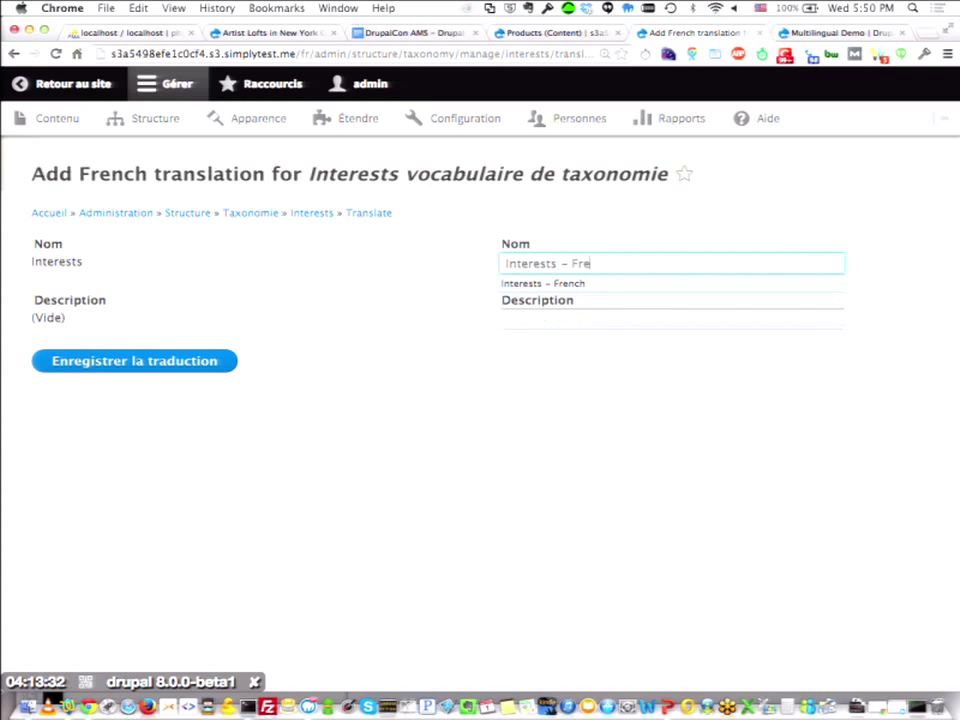
click(543, 283)
click(139, 364)
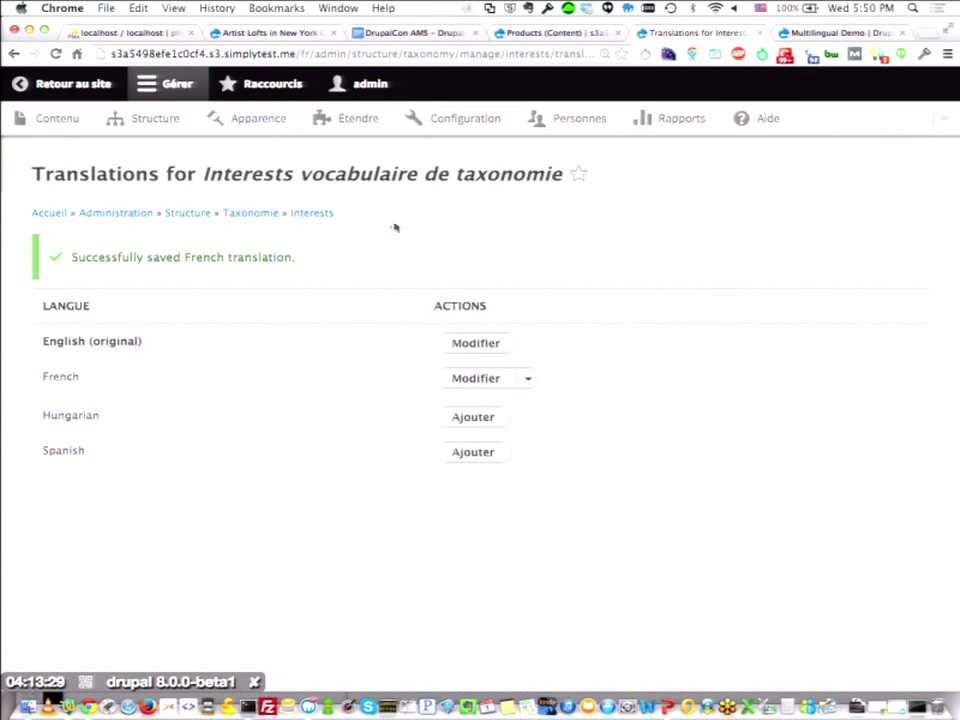
Go to the content types and open the field management of the Product type.
click(197, 214)
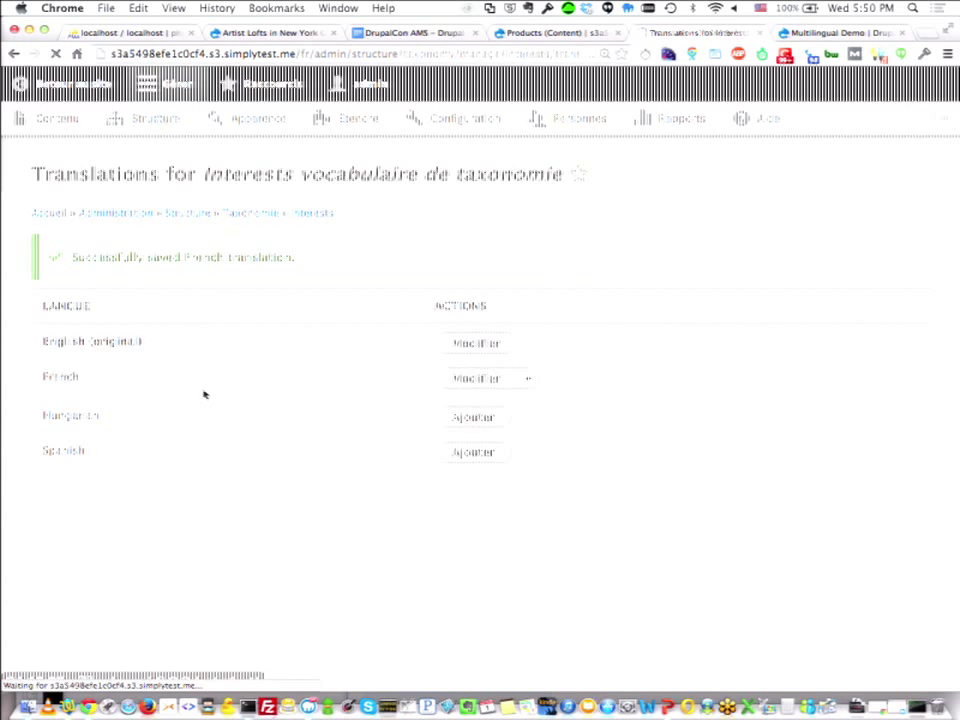
scroll(129, 418, down, 1)
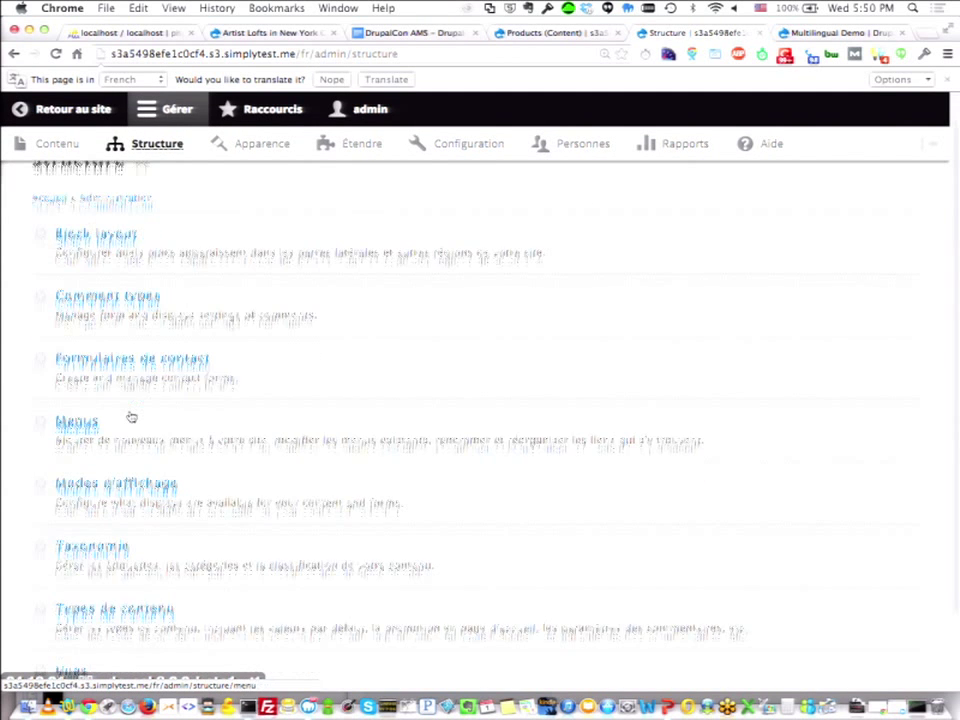
scroll(128, 440, down, 2)
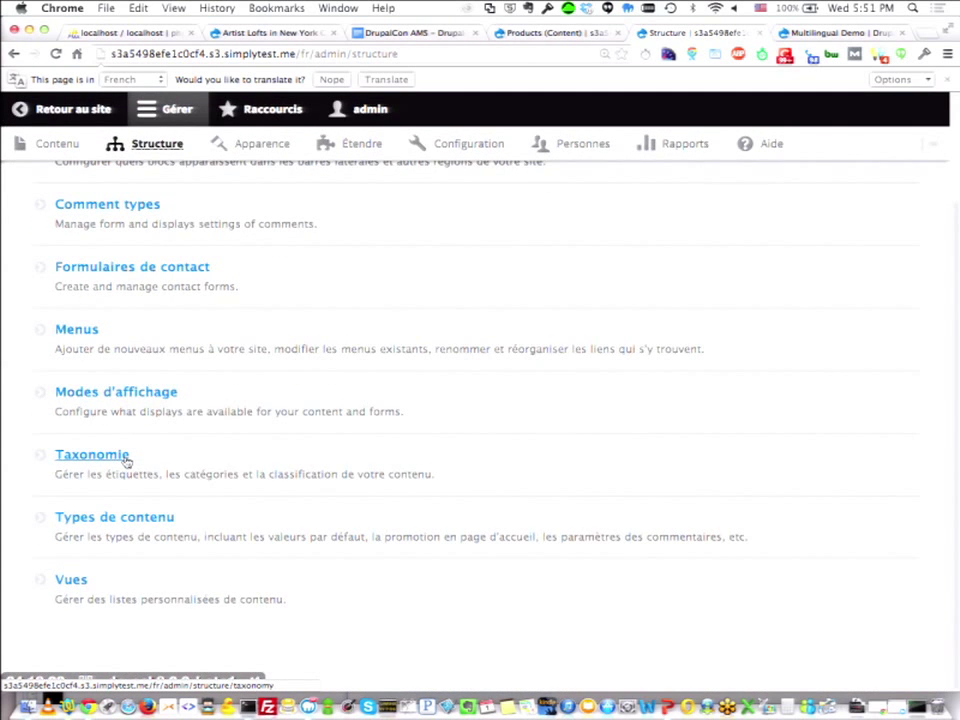
click(115, 517)
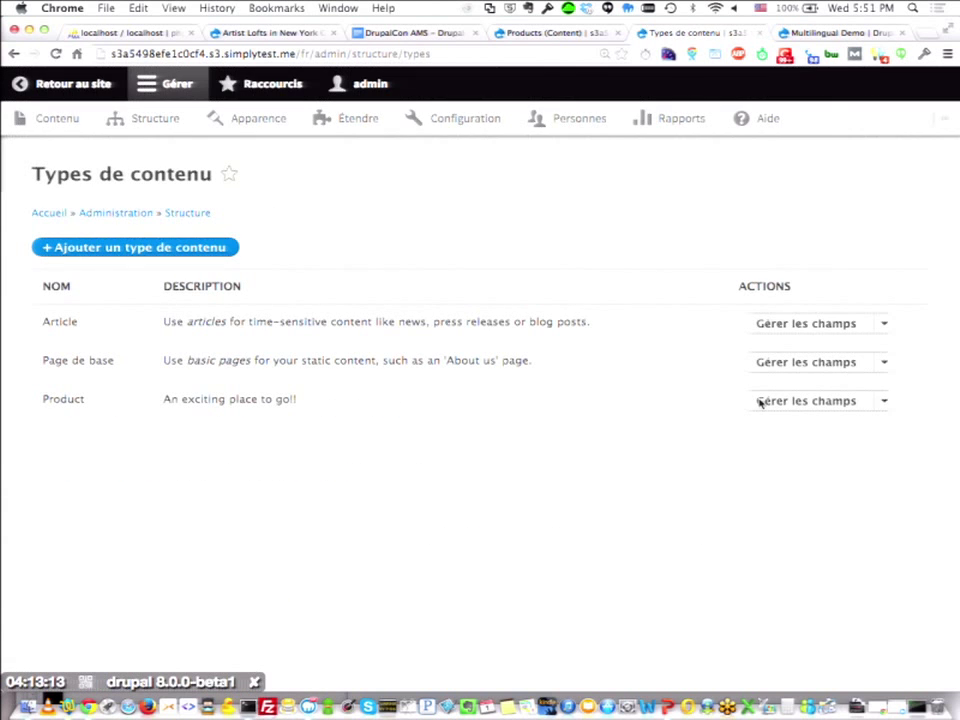
click(887, 366)
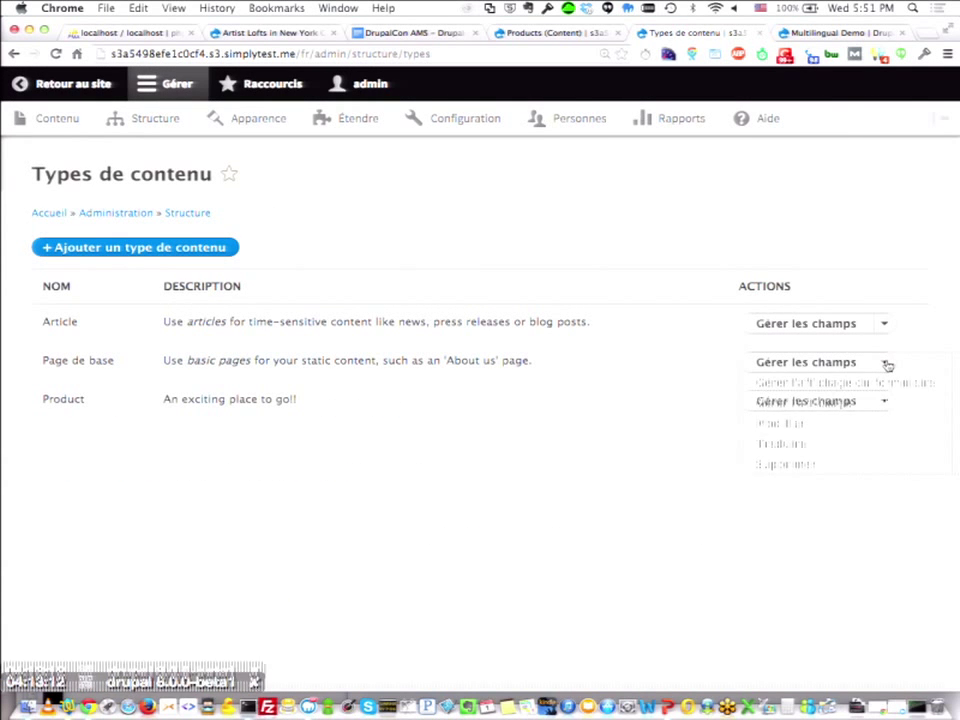
click(884, 401)
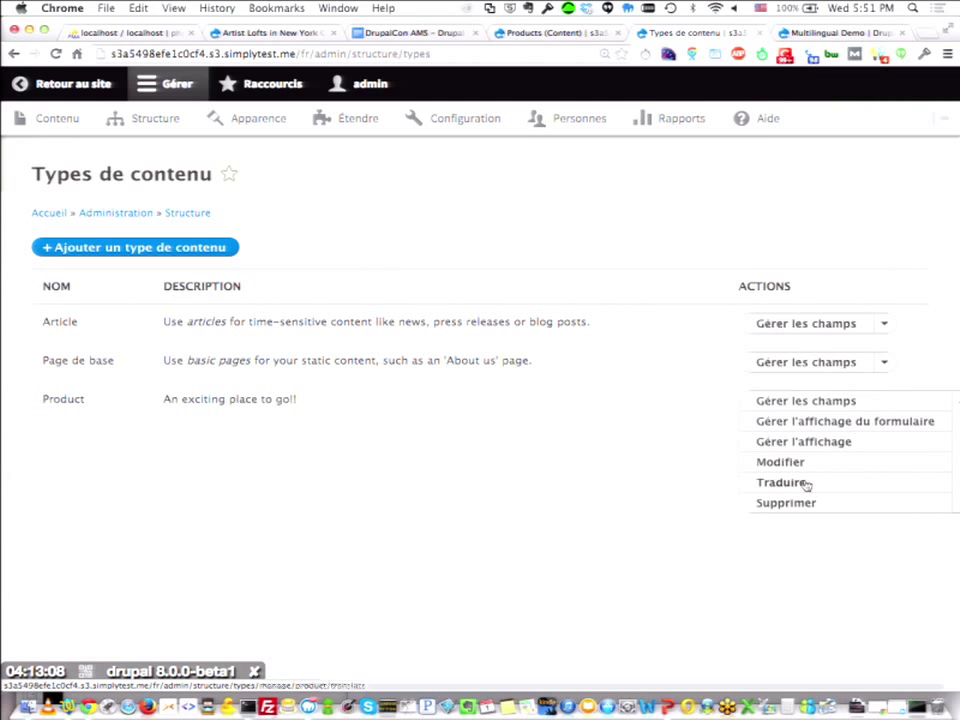
click(798, 403)
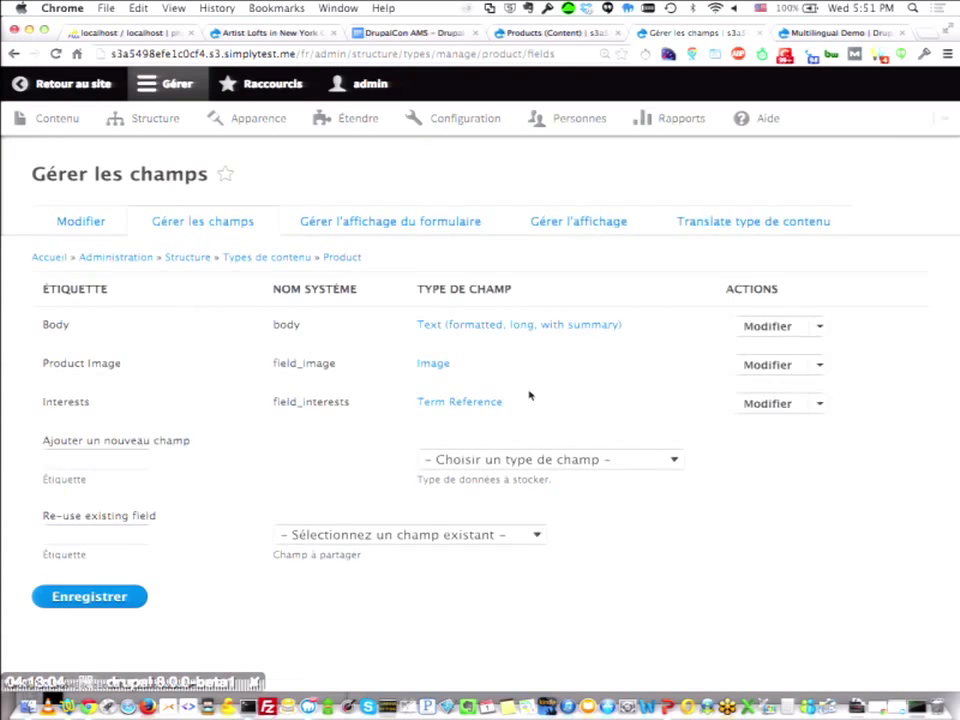
Add a French translation of the Product type's Interests field with the label "Interests - French" and save it.
click(809, 352)
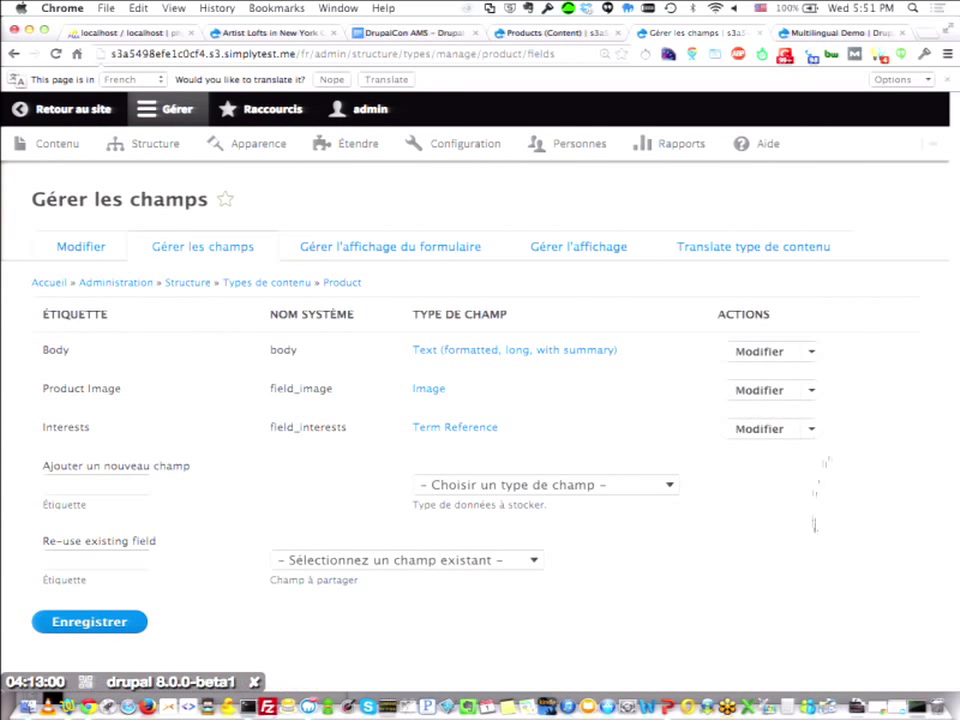
click(811, 430)
click(760, 469)
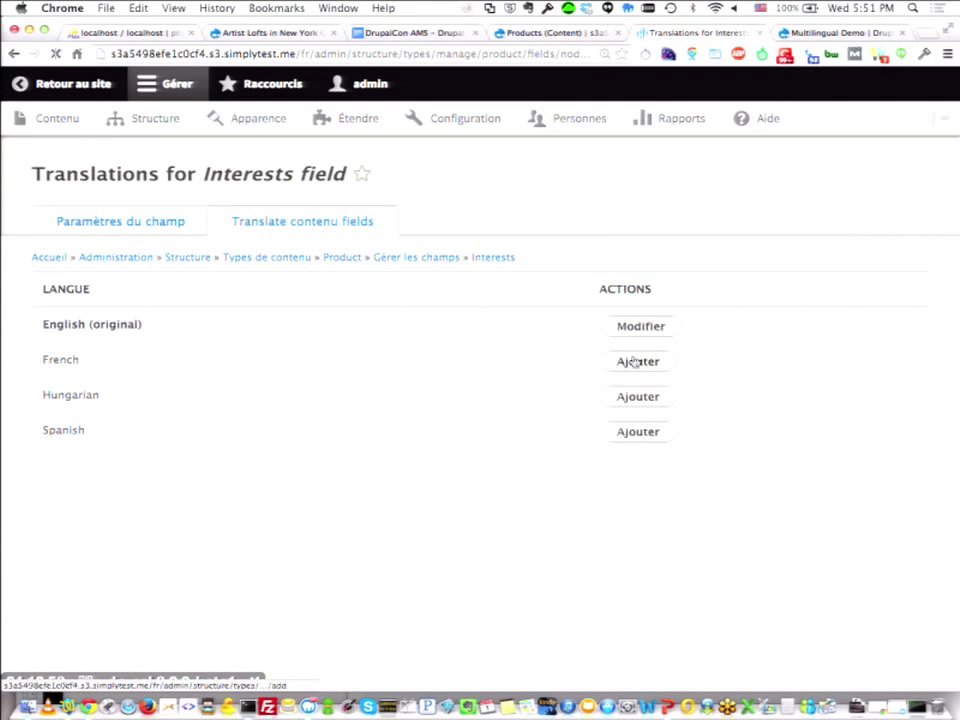
click(636, 361)
click(668, 272)
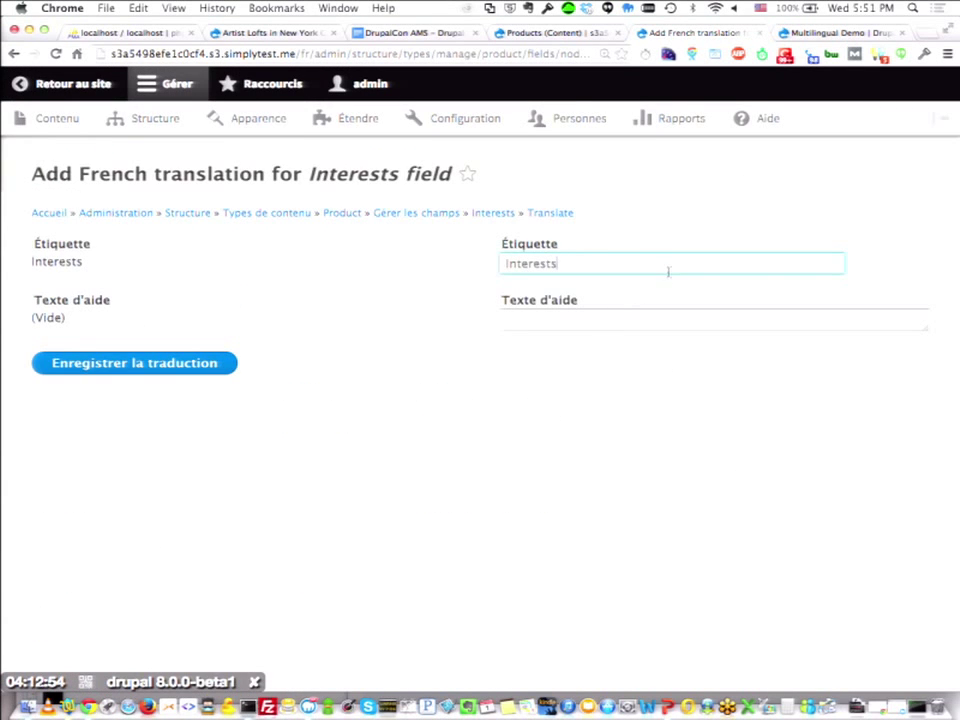
text(- French)
click(150, 368)
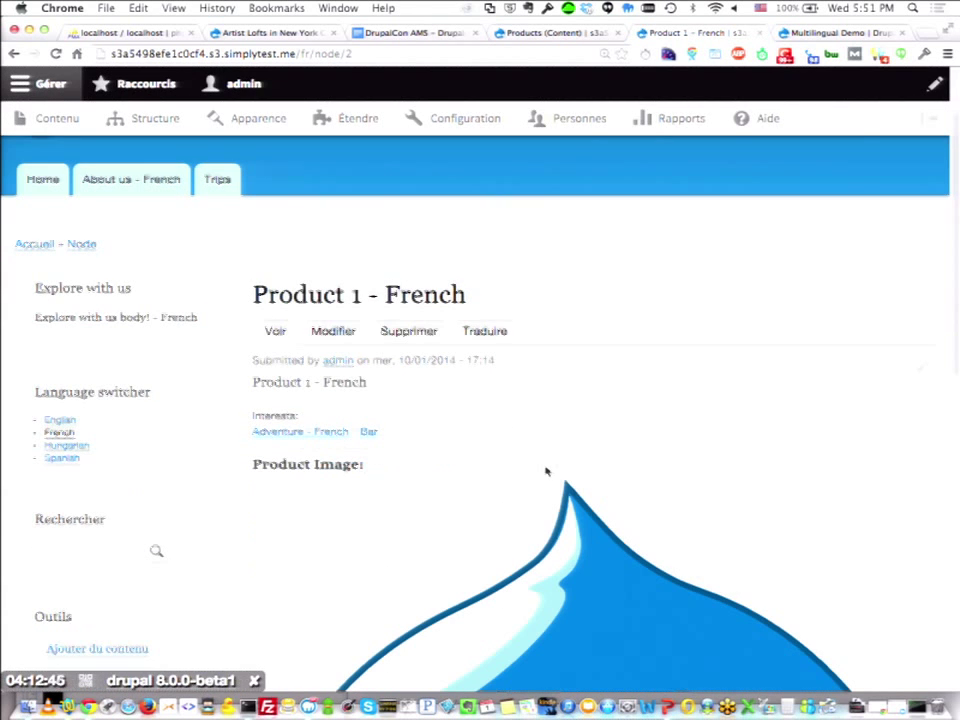
Reopen Product 1 - French for editing and check whether the Interests field label is shown in French.
click(333, 331)
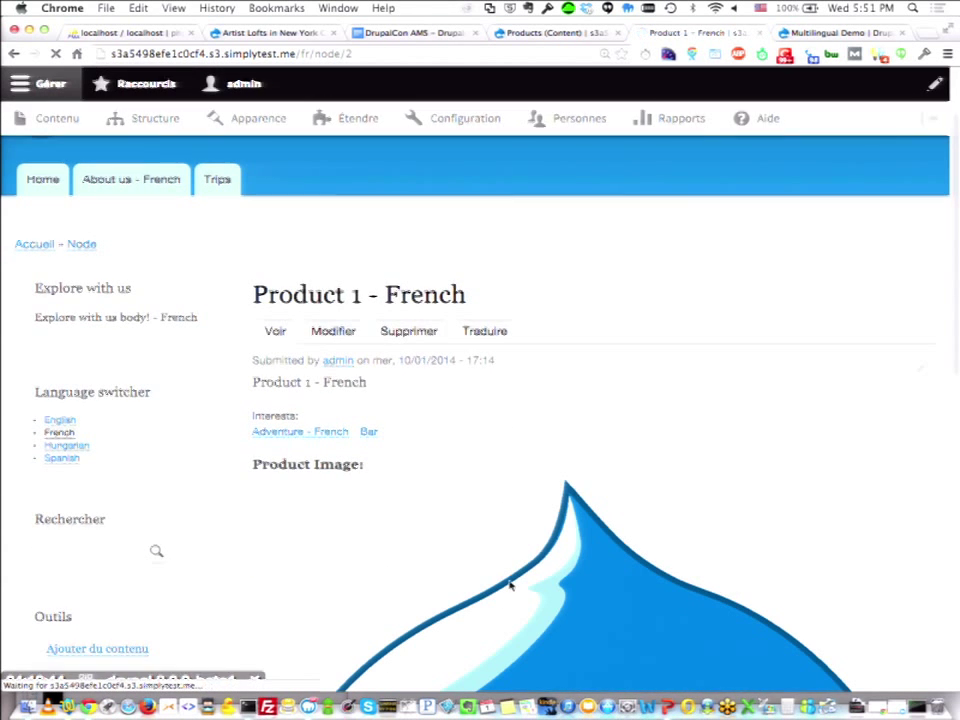
scroll(463, 448, down, 3)
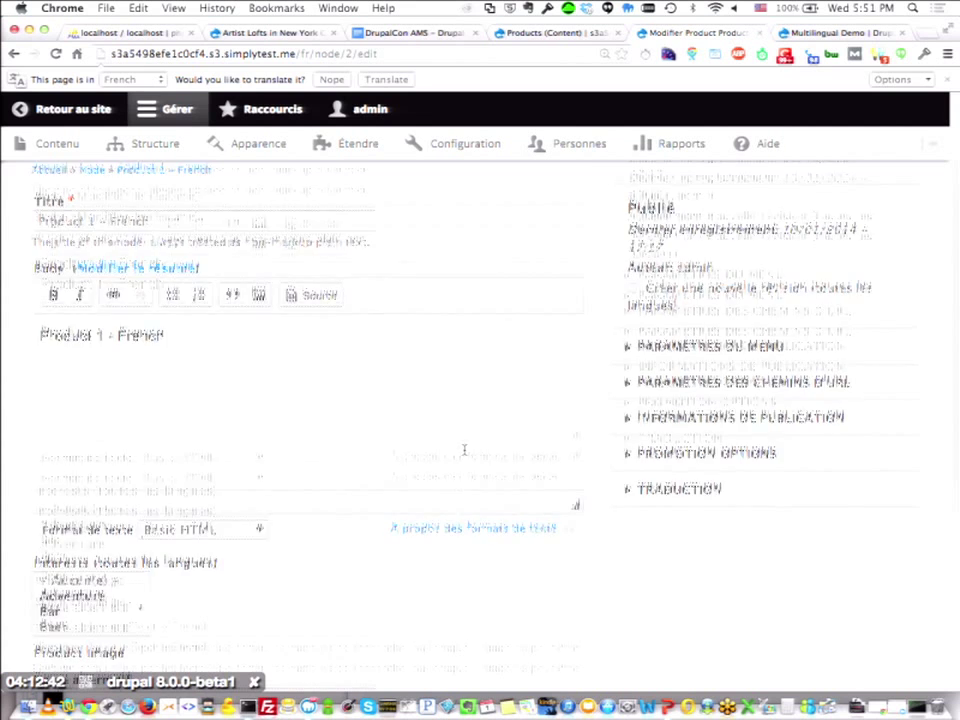
scroll(210, 454, down, 5)
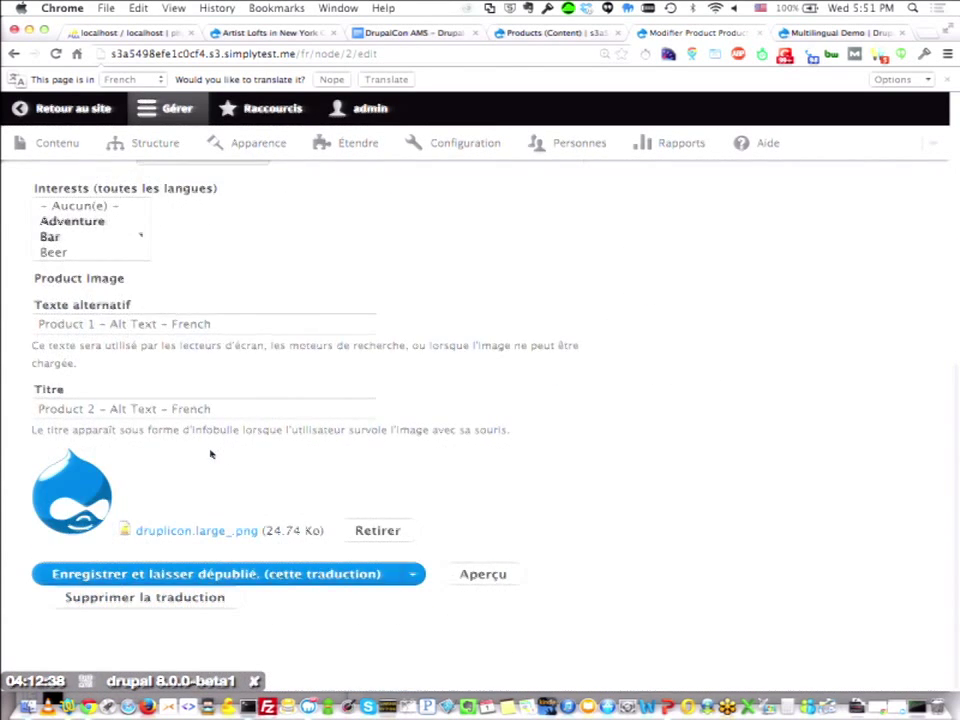
scroll(210, 454, up, 10)
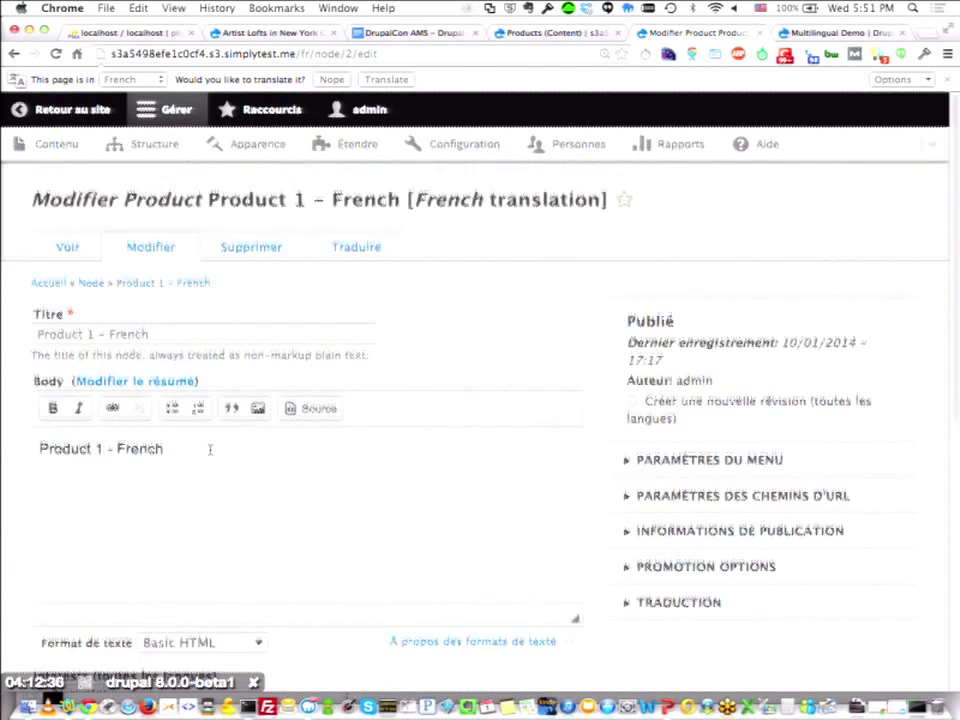
scroll(238, 412, down, 3)
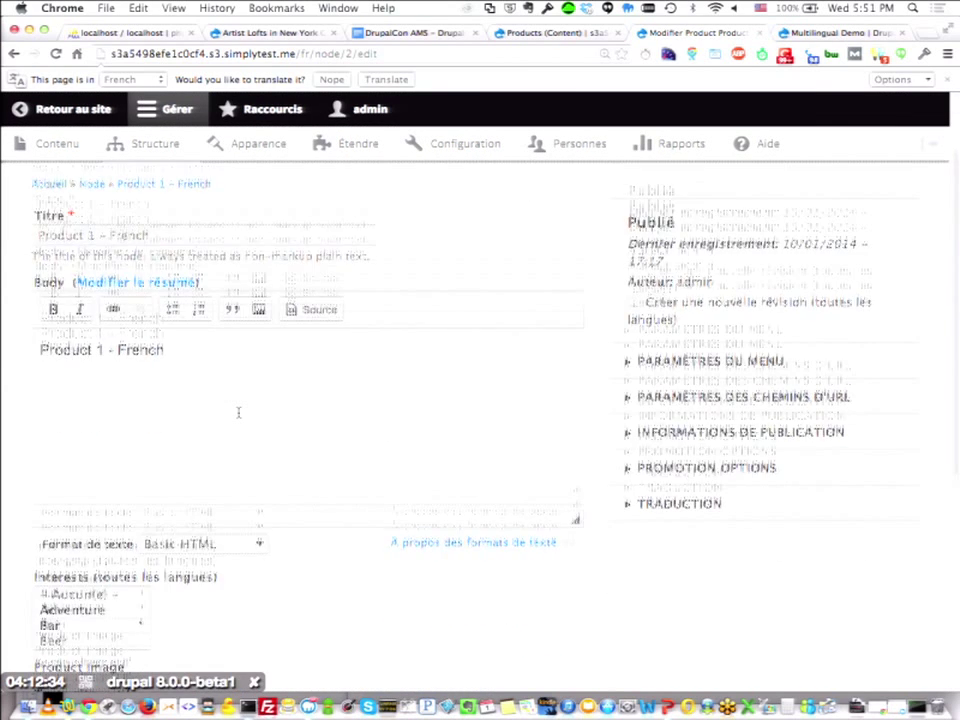
scroll(238, 412, down, 4)
scroll(242, 437, down, 4)
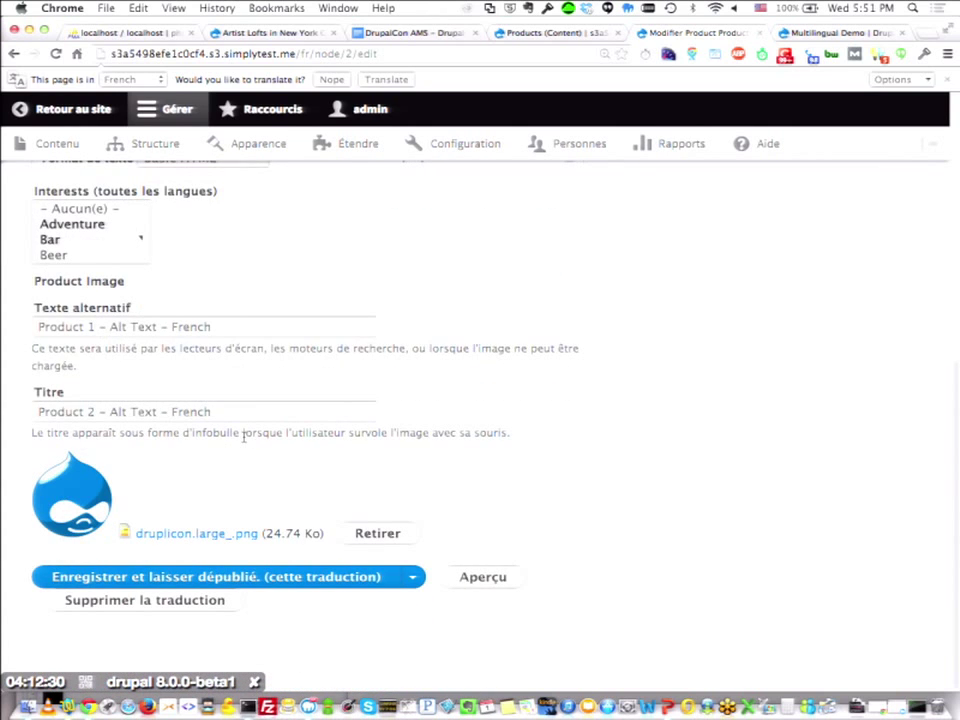
scroll(243, 437, up, 2)
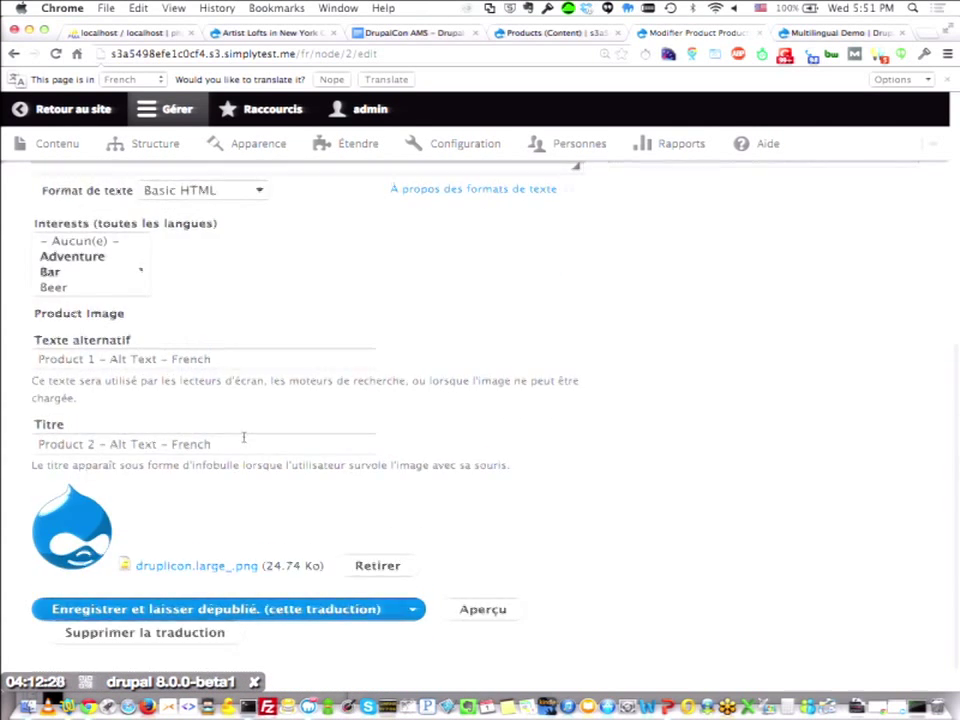
scroll(244, 440, up, 3)
scroll(244, 440, up, 10)
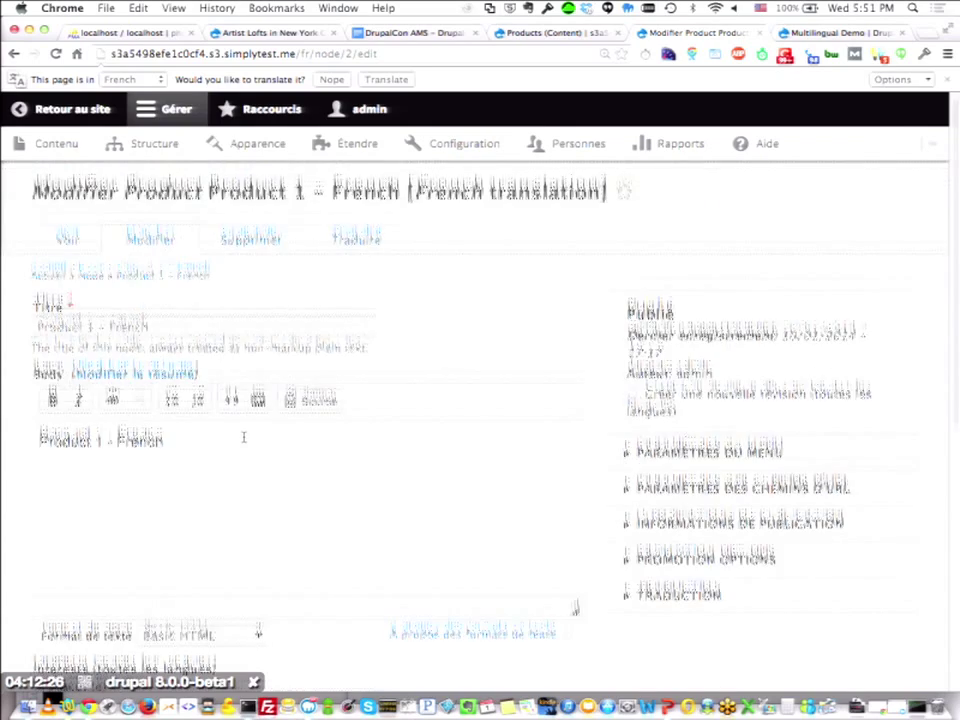
scroll(252, 468, down, 2)
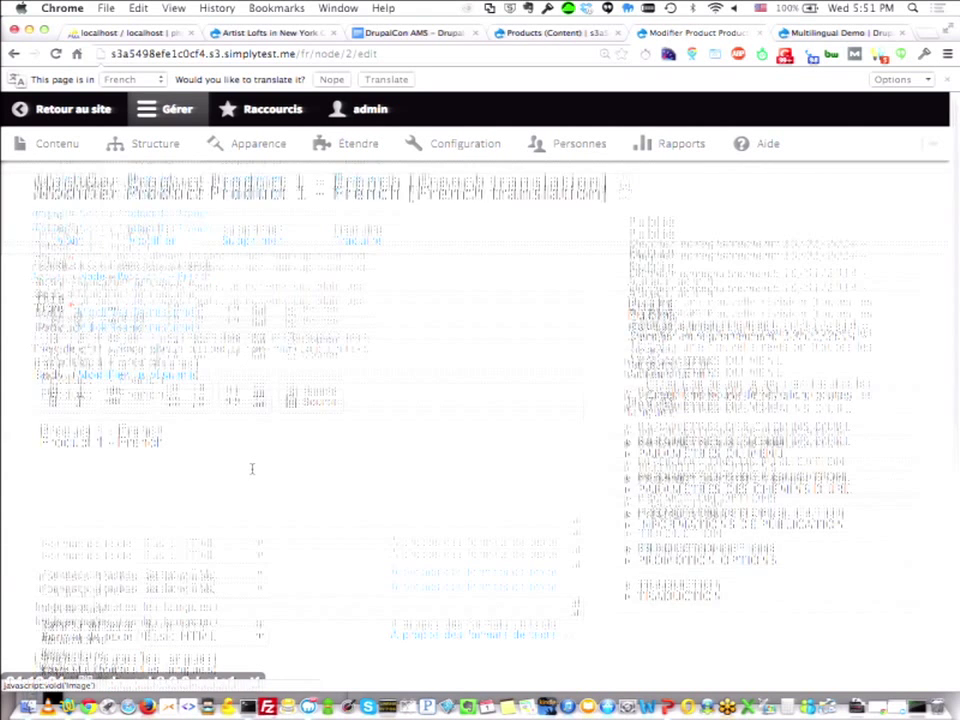
scroll(252, 468, down, 2)
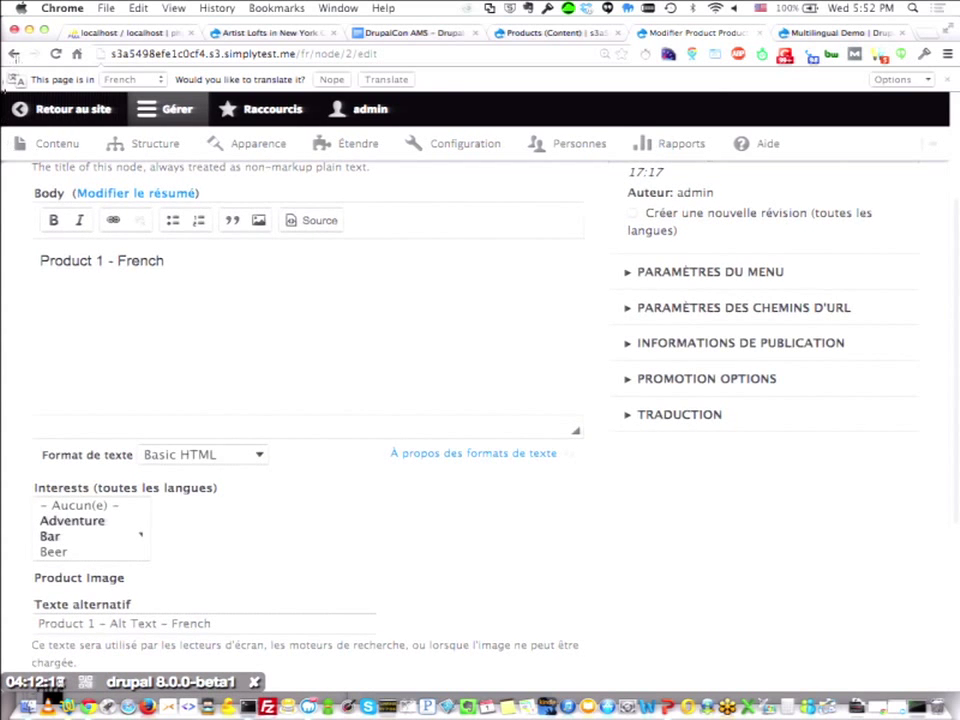
Return to the content types overview and open the field management of the Product type.
click(15, 53)
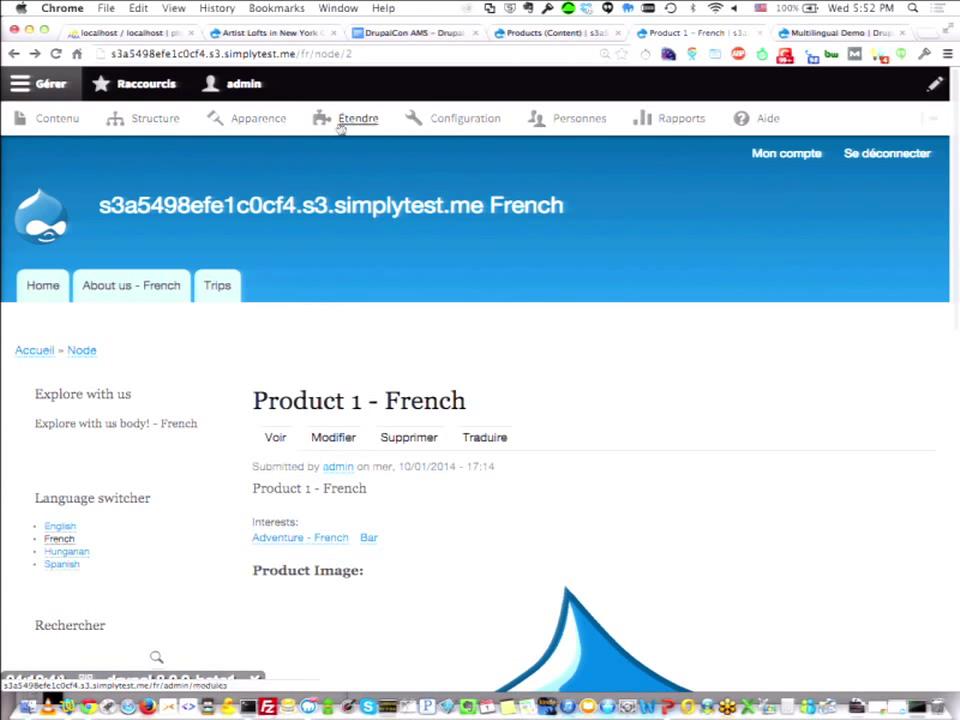
click(160, 120)
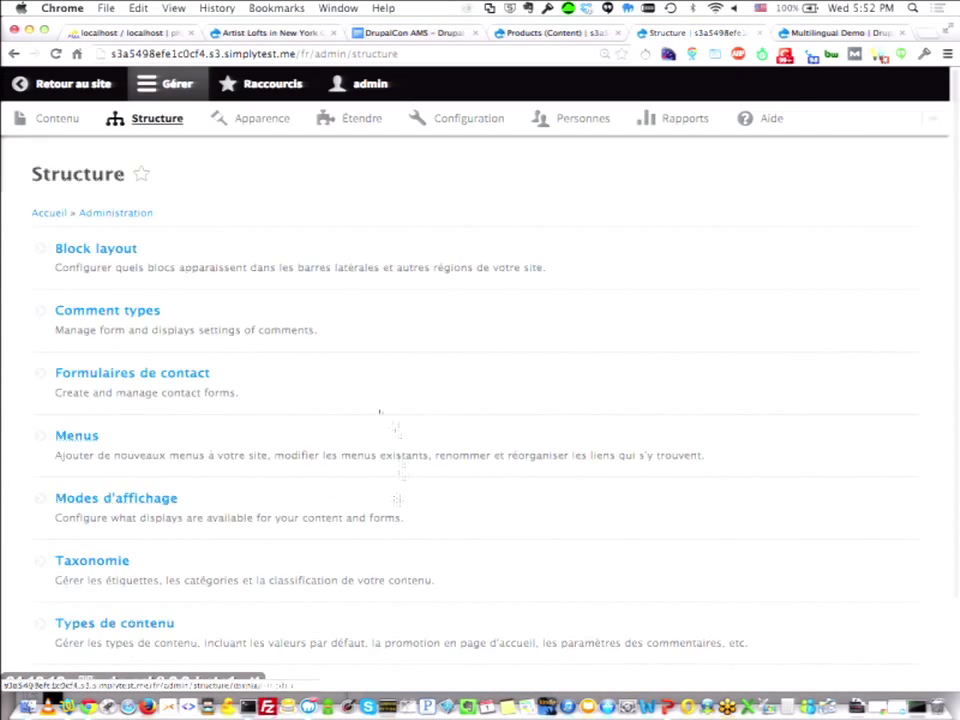
scroll(380, 400, down, 3)
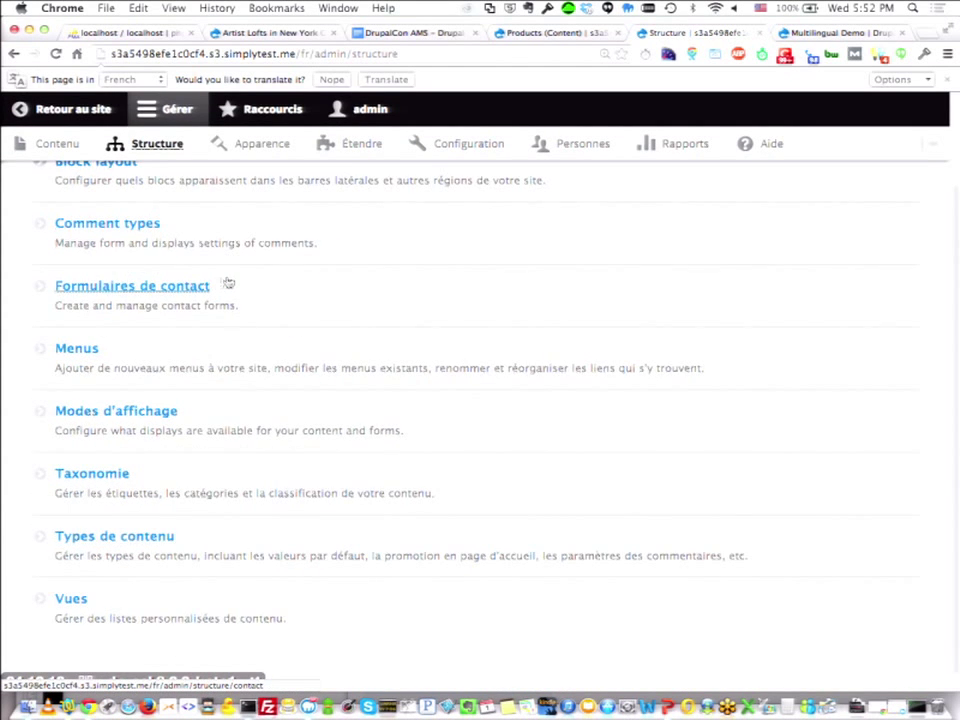
scroll(190, 370, up, 1)
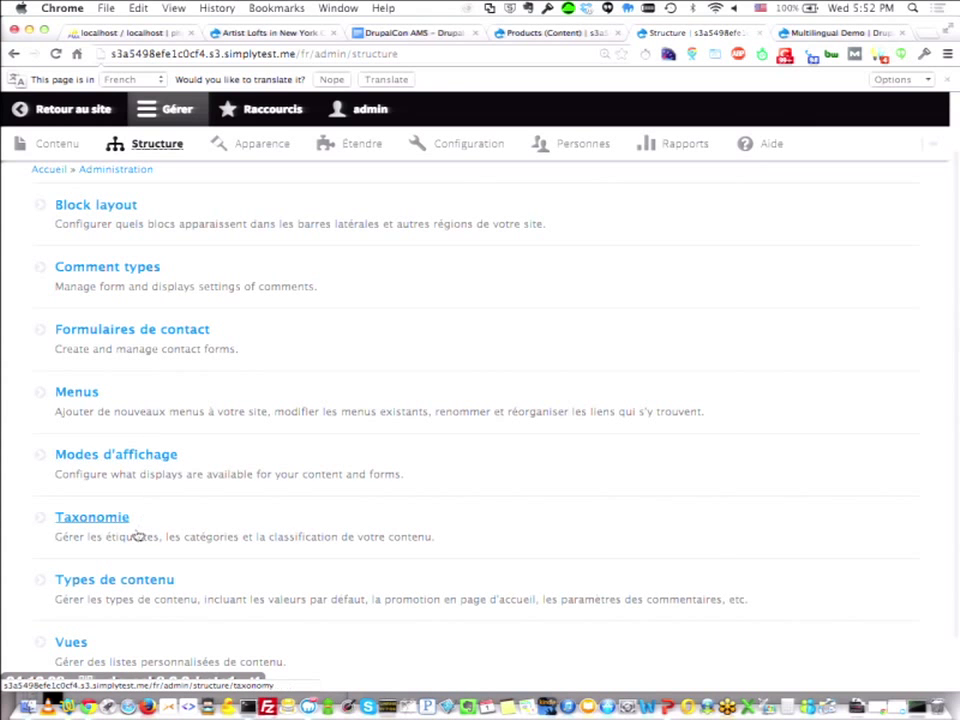
click(157, 586)
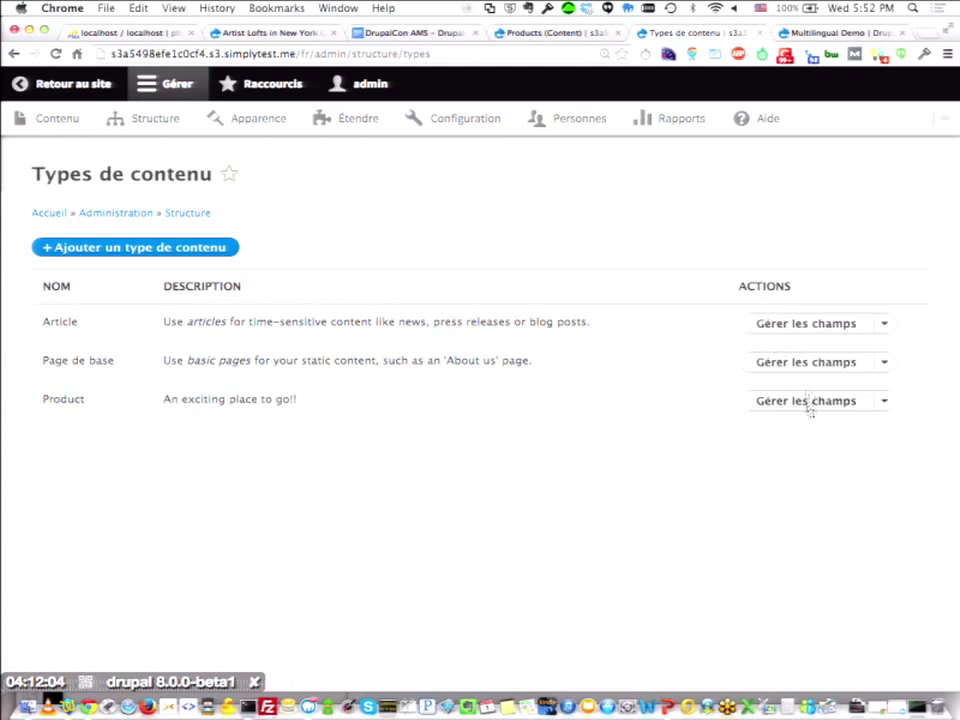
click(834, 402)
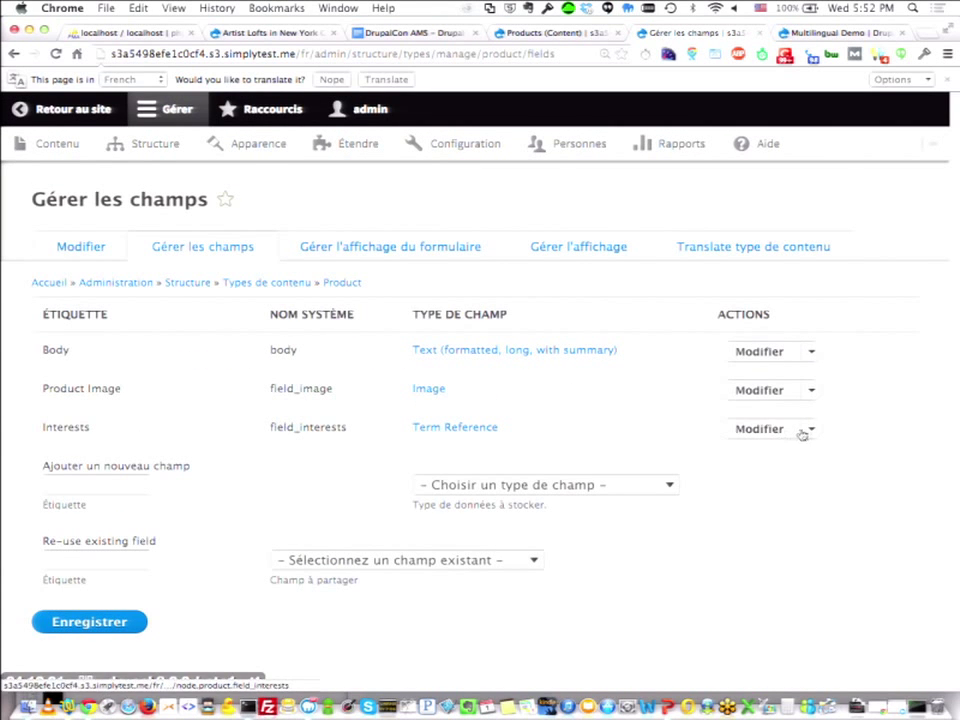
Open the translations overview of the Product type's Interests field and check its French entry.
click(802, 432)
click(788, 470)
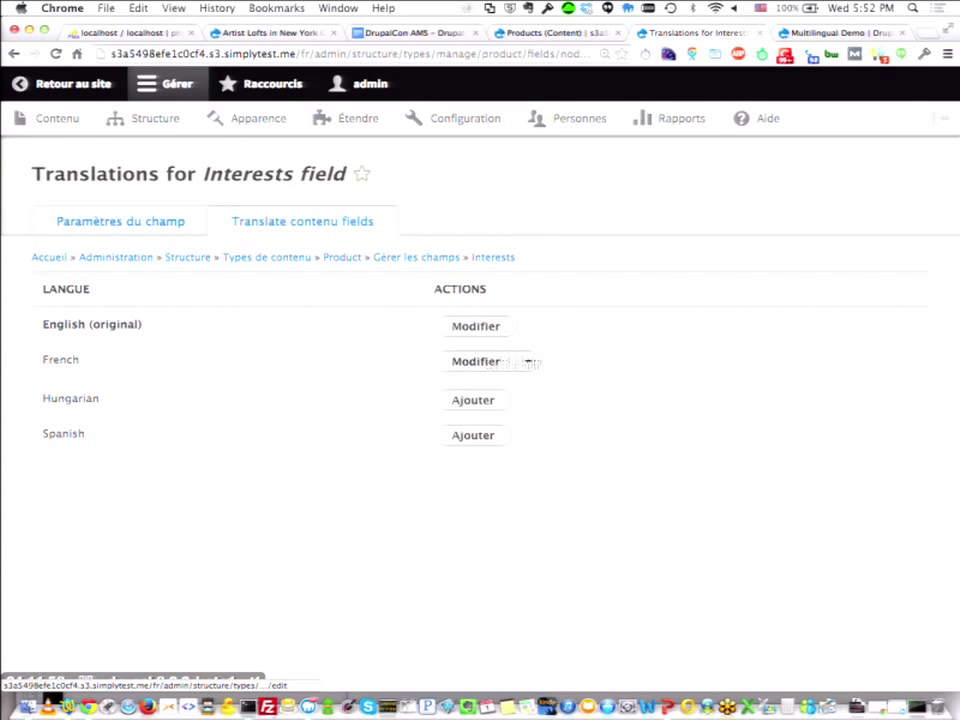
click(527, 362)
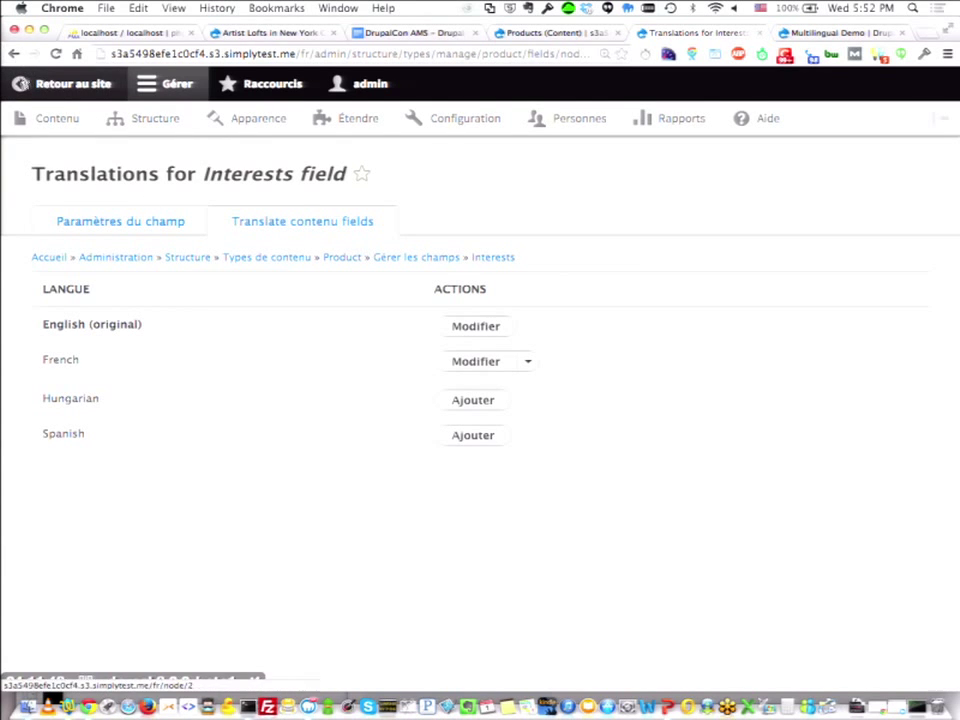
Go back to the Product 1 - French page and look over its displayed labels.
click(70, 84)
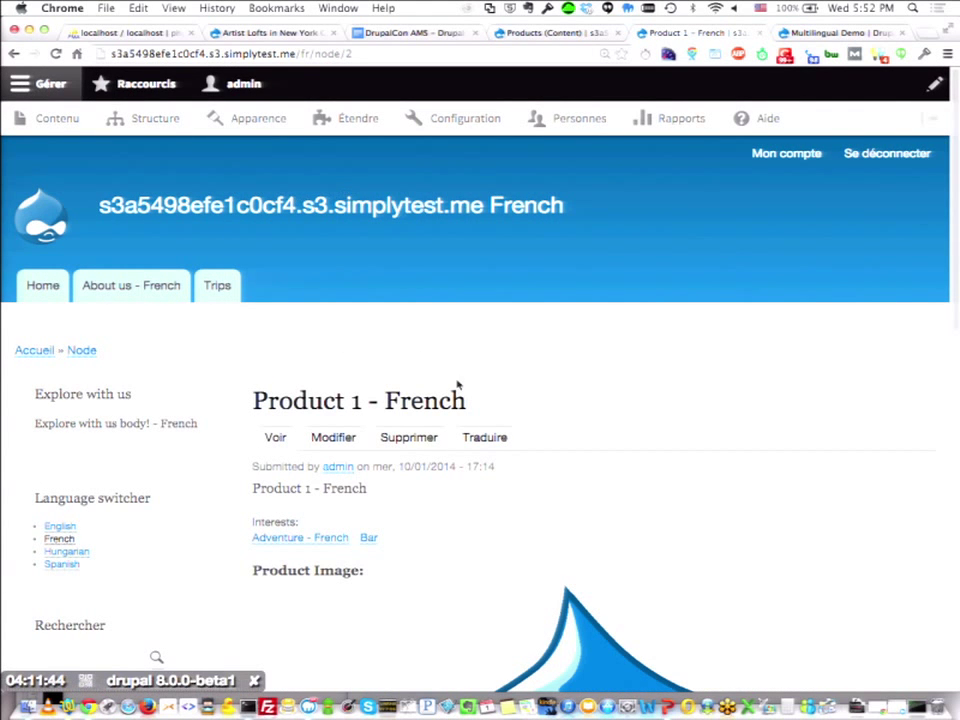
scroll(458, 385, down, 5)
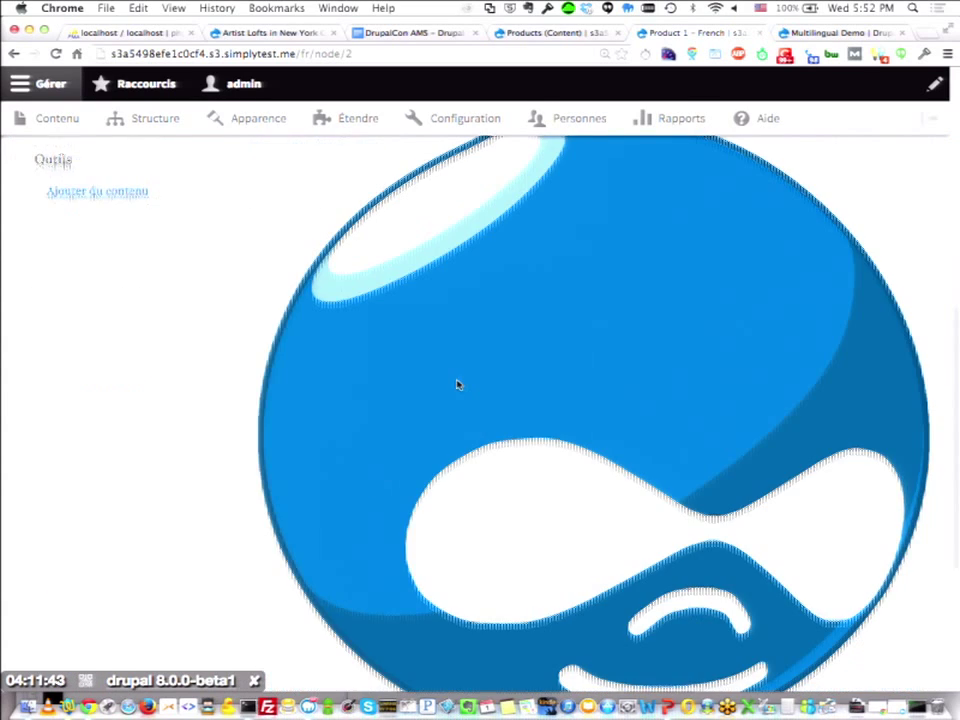
scroll(458, 385, up, 5)
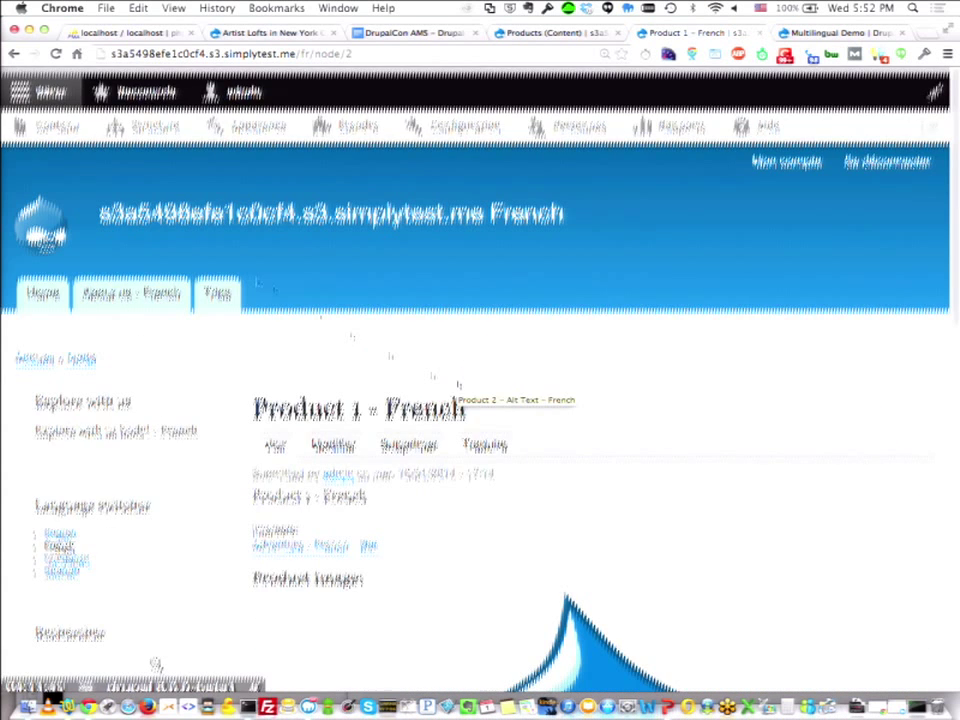
From the French home page, open the Products view's translations and begin adding a French one.
click(216, 213)
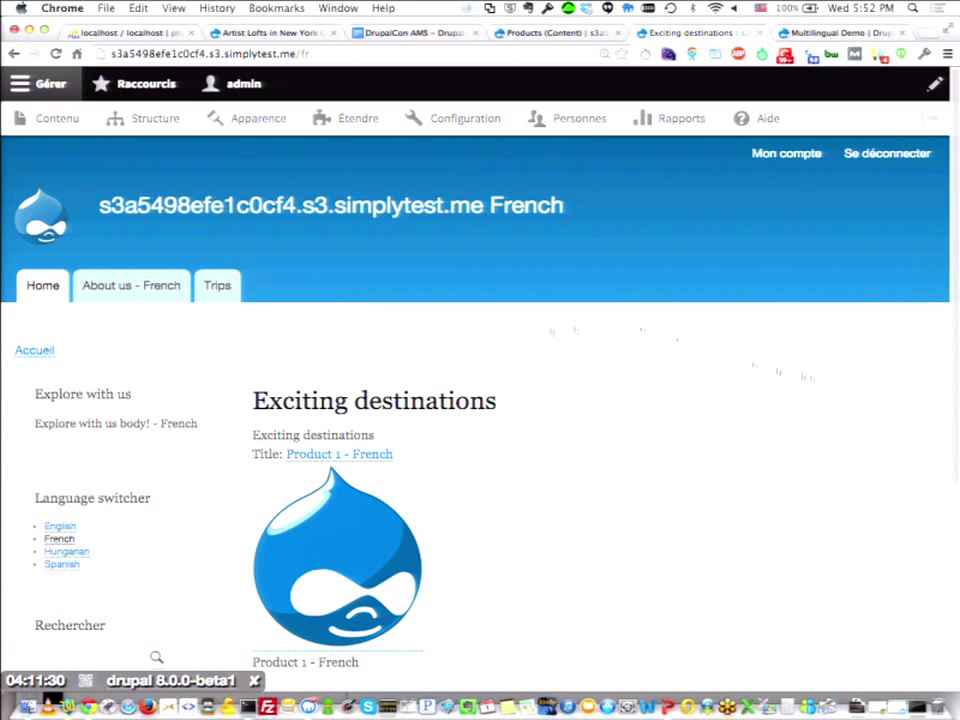
click(935, 404)
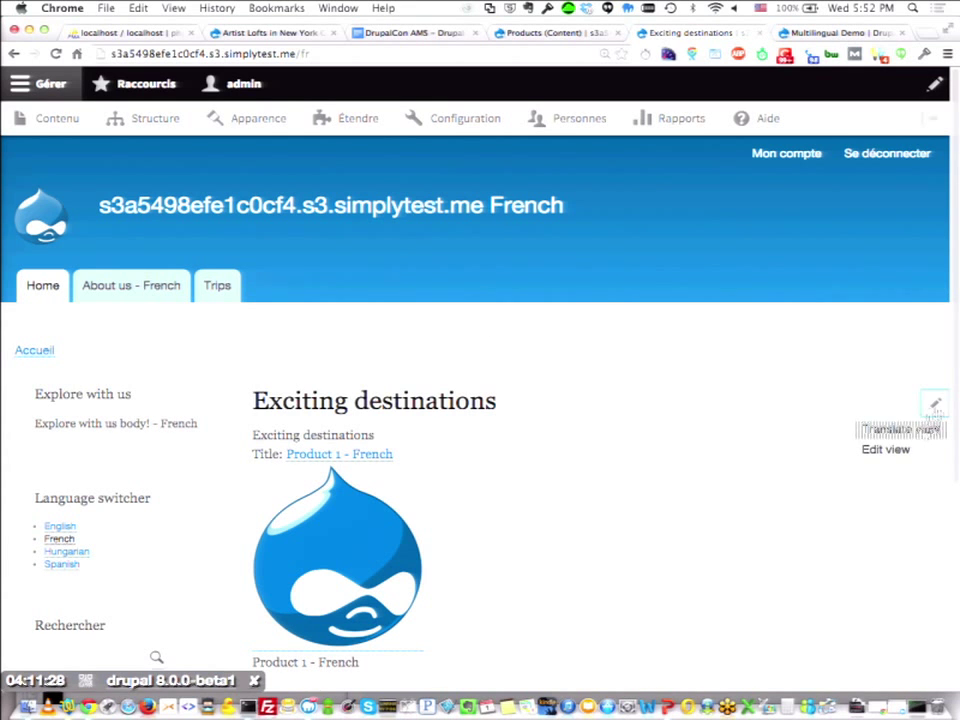
click(922, 430)
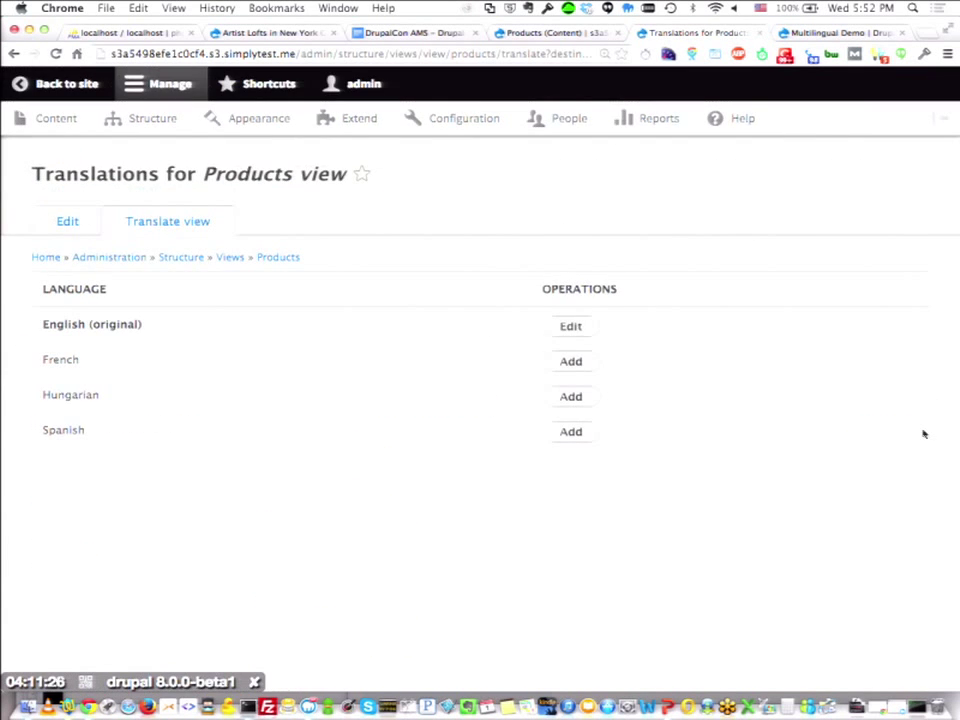
click(580, 362)
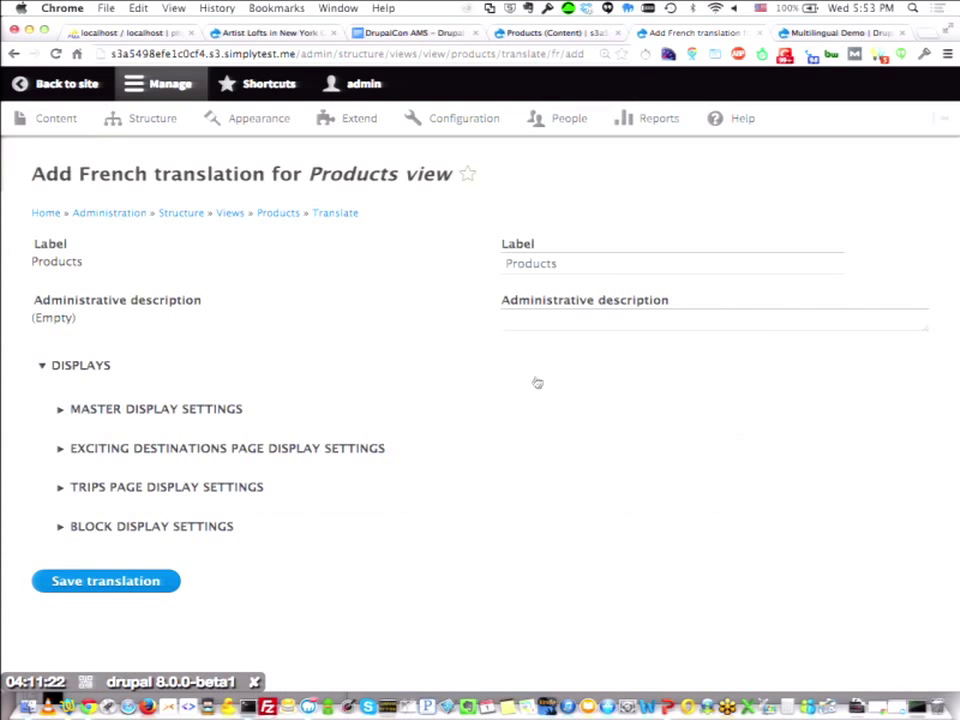
Set the French display title in the view's master display options to "Latest travel destinations - French".
click(499, 412)
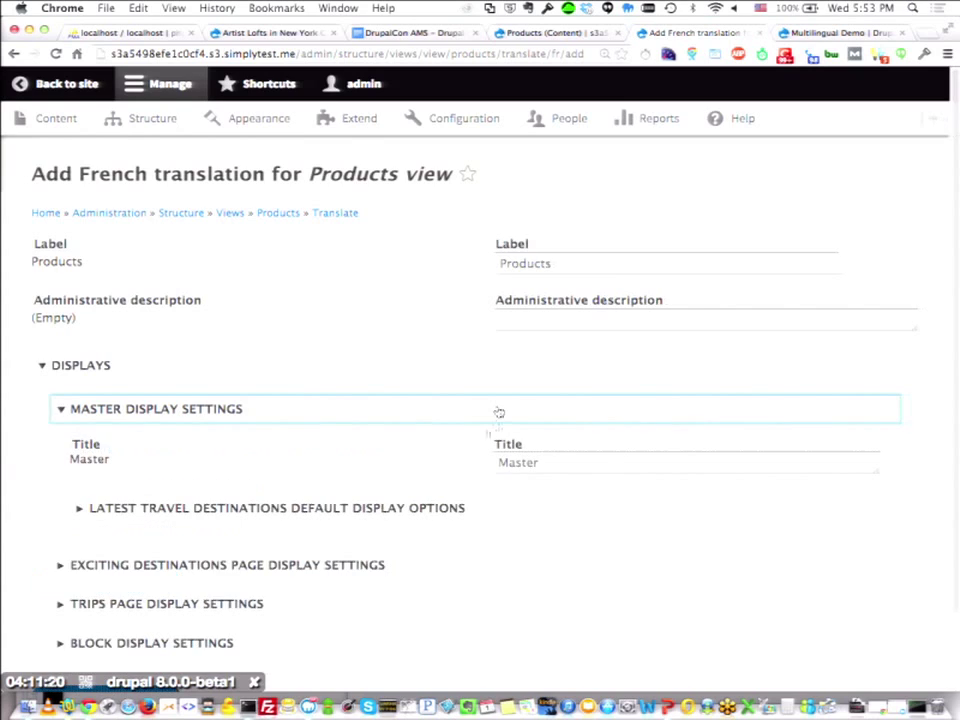
click(450, 508)
scroll(435, 290, down, 1)
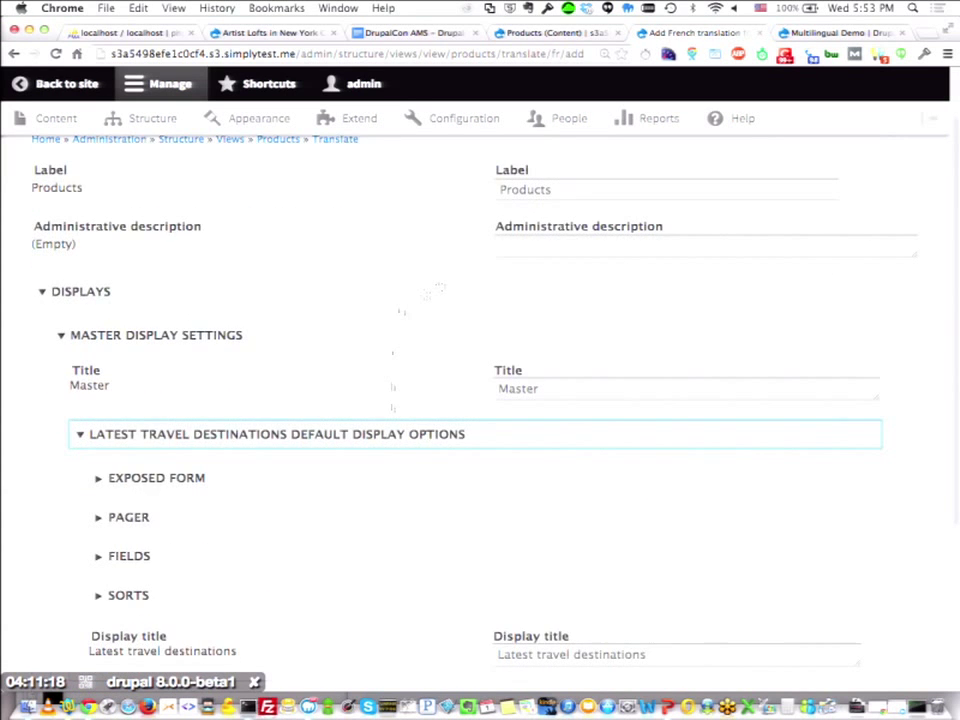
scroll(489, 281, up, 1)
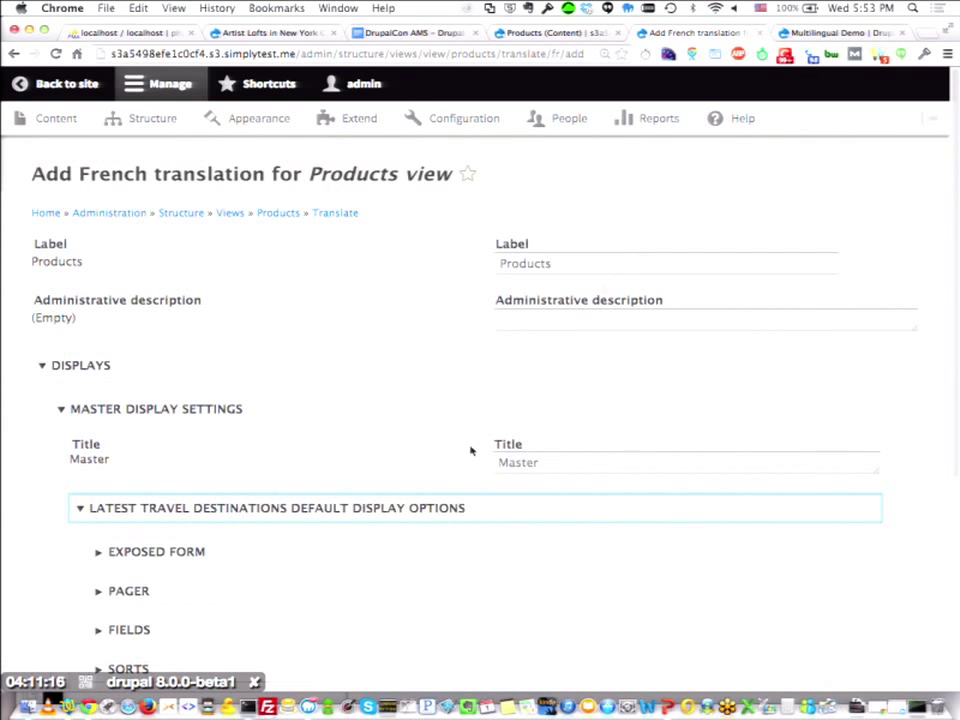
scroll(410, 490, down, 1)
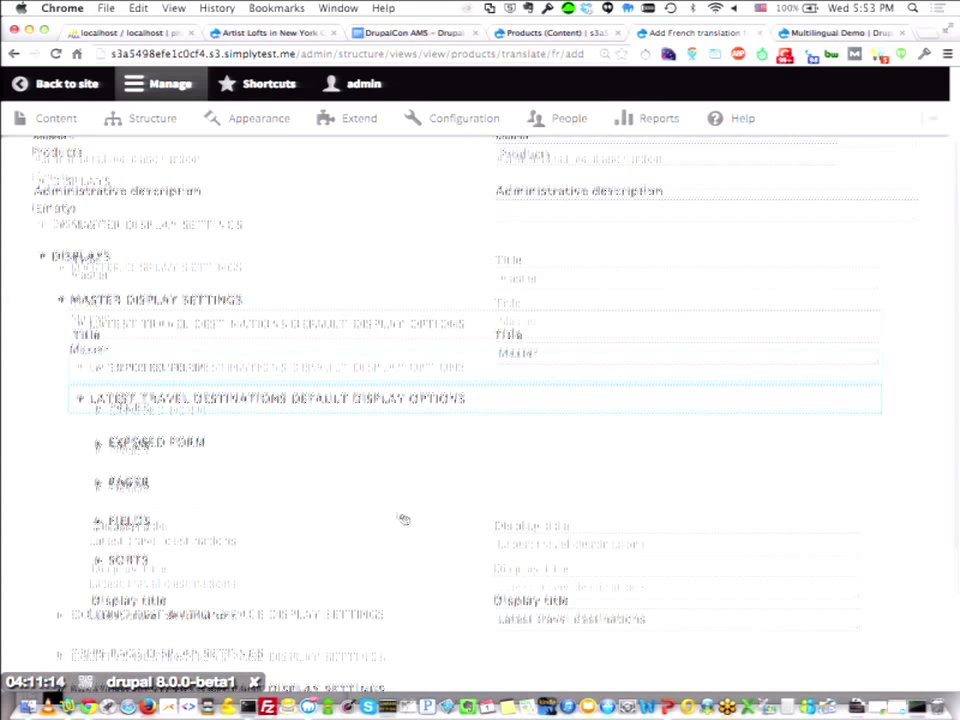
scroll(376, 440, down, 1)
click(552, 410)
click(713, 405)
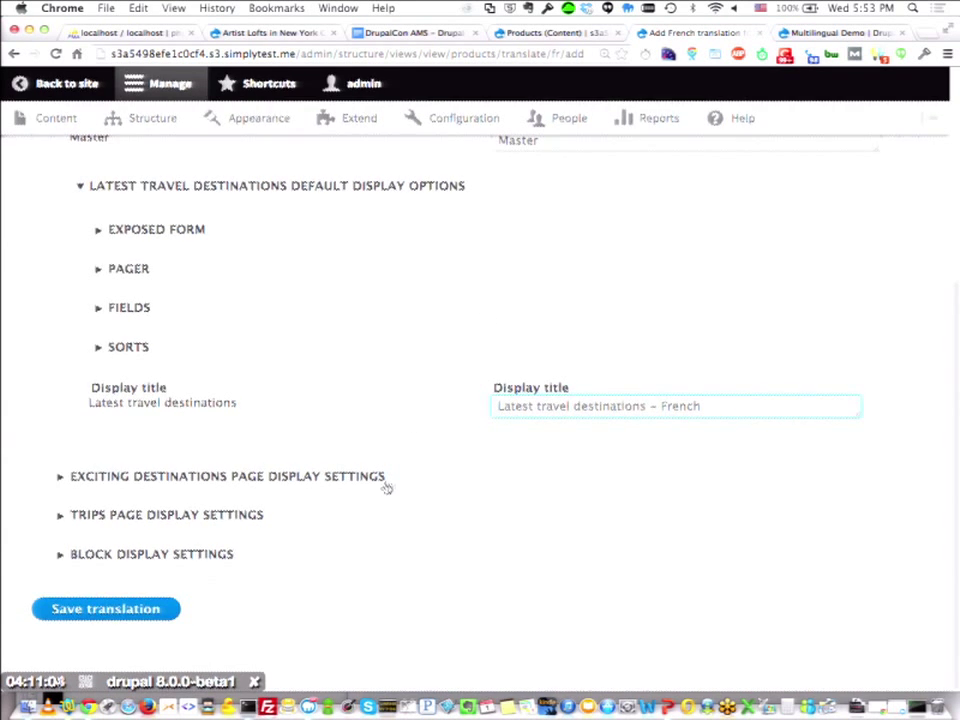
Examine the translatable titles, Home menu and field groups in the Exciting destinations page display settings.
click(383, 482)
scroll(452, 604, down, 2)
click(495, 497)
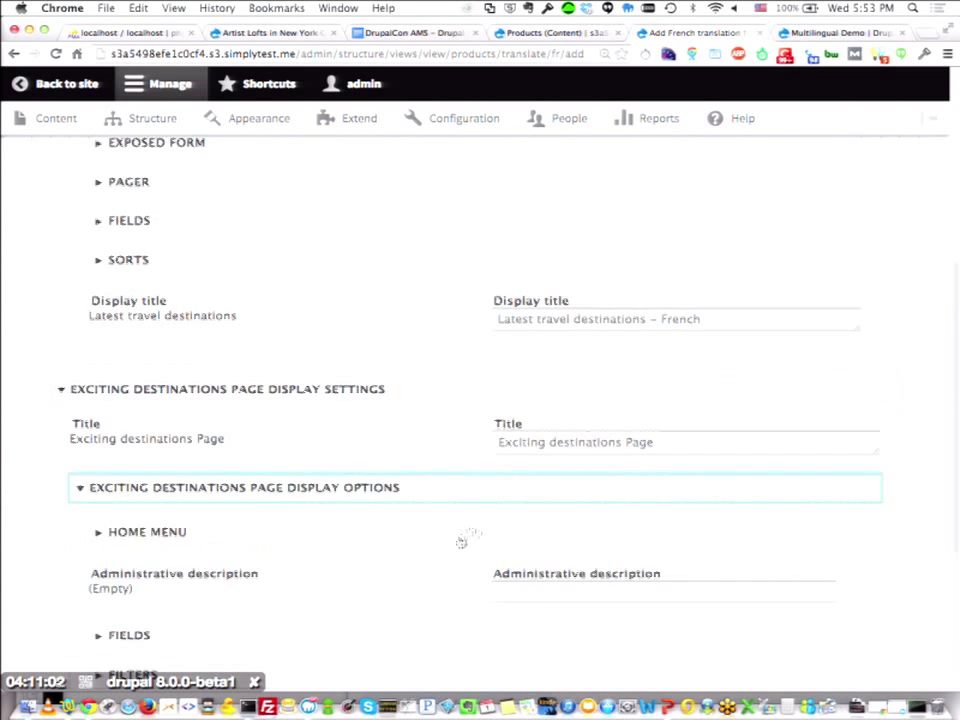
scroll(461, 542, down, 3)
click(467, 389)
scroll(450, 515, down, 3)
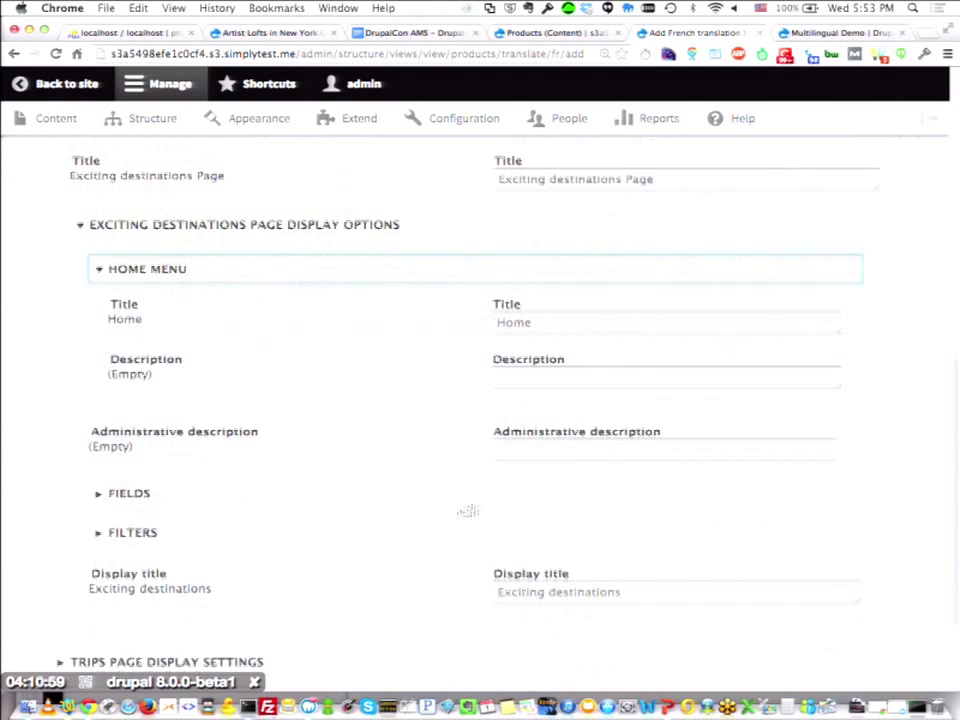
click(482, 498)
scroll(470, 560, down, 4)
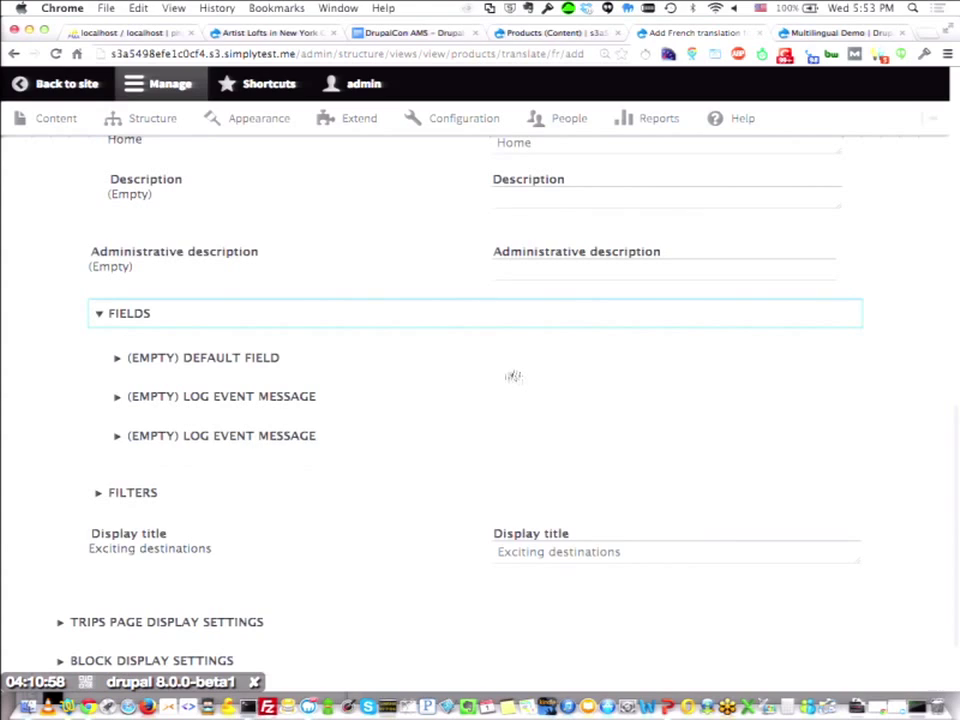
Review the translatable labels of the Exciting destinations page's fields and save the French translation of the Products view.
click(510, 370)
click(522, 539)
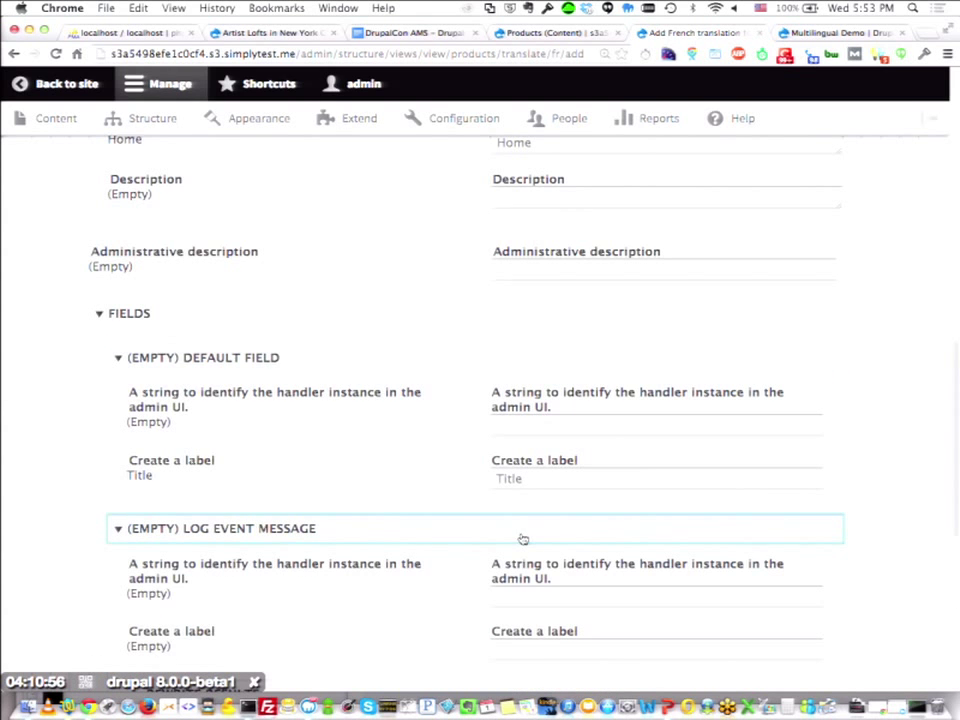
scroll(401, 504, down, 2)
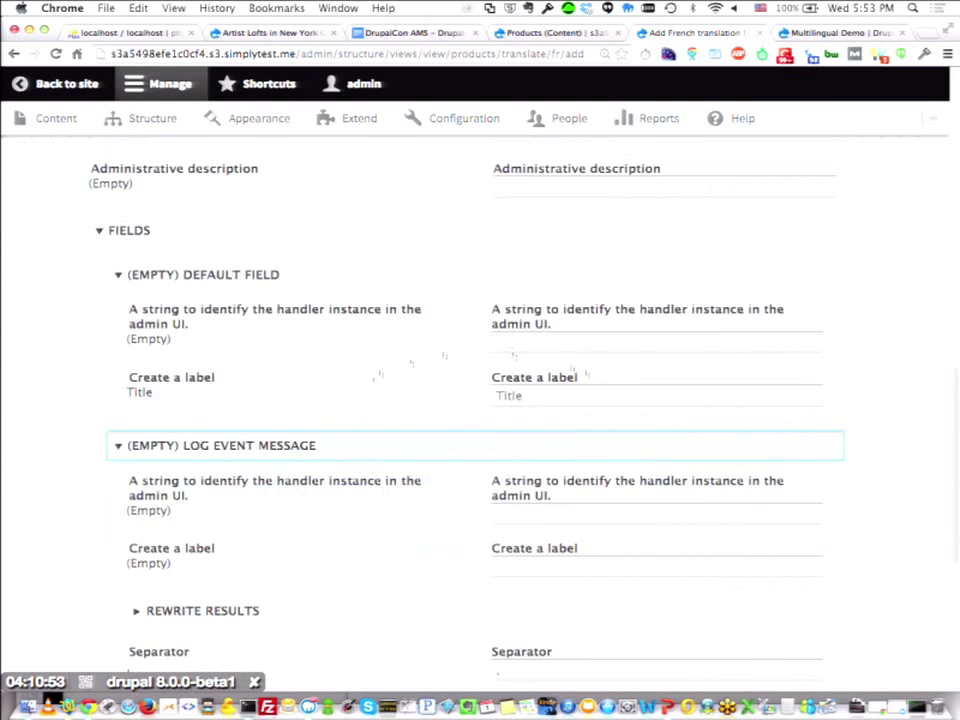
scroll(471, 525, down, 6)
click(430, 459)
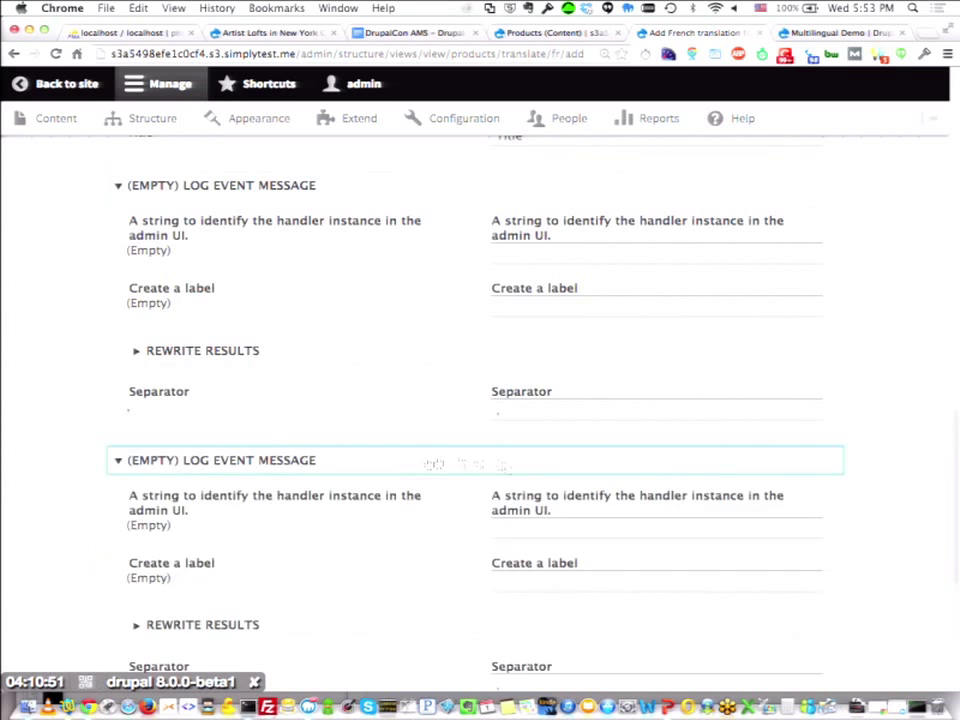
scroll(478, 558, down, 8)
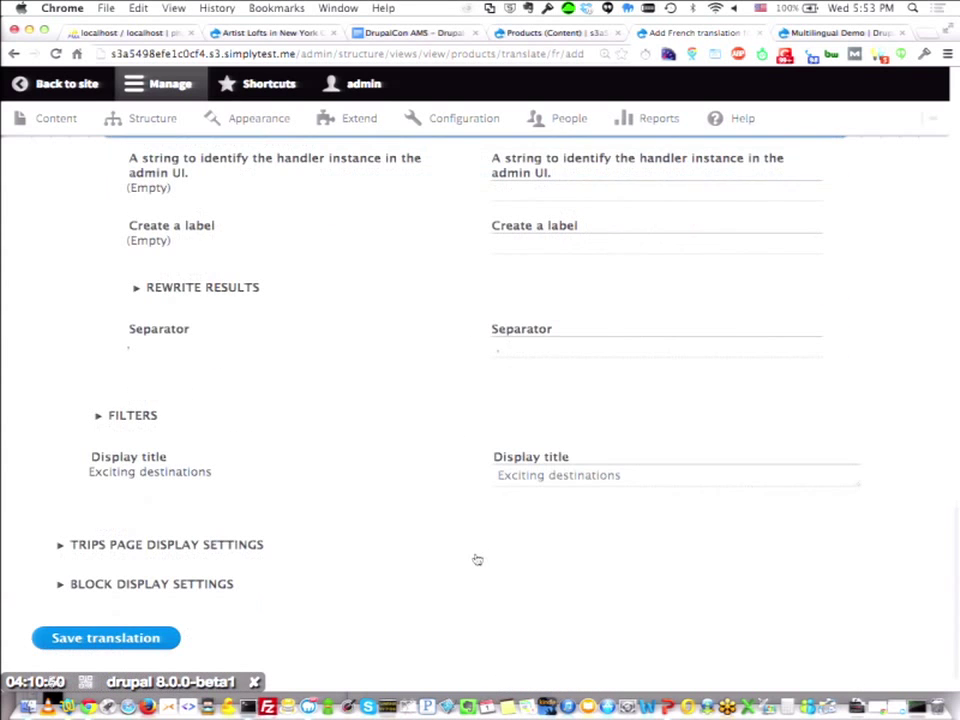
scroll(321, 514, down, 1)
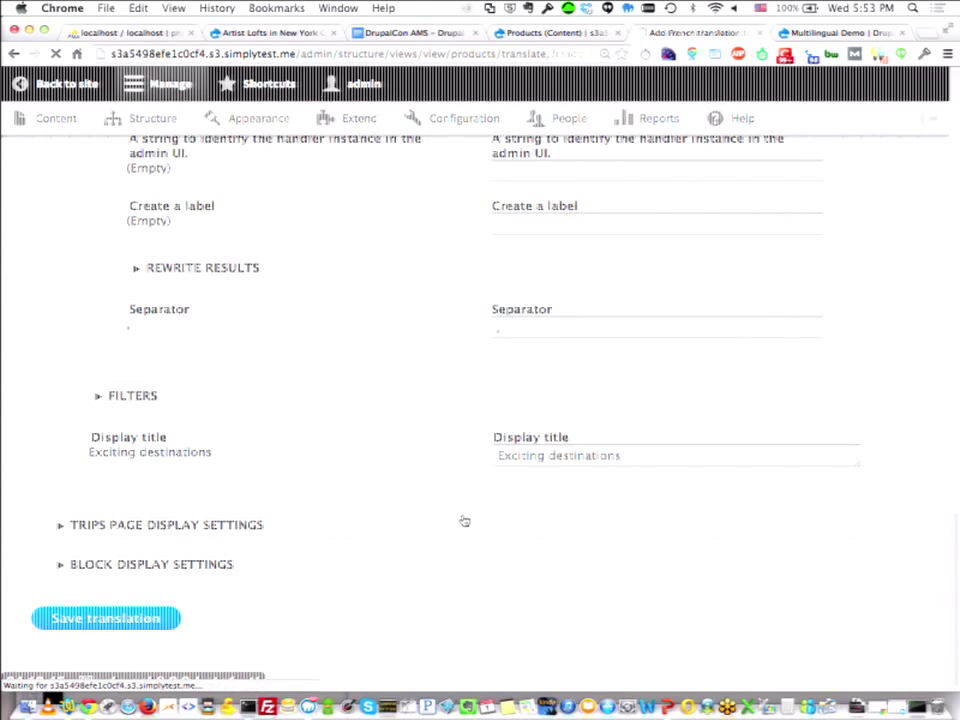
Return to the site, reload the home page in French and check its heading and listing.
click(38, 88)
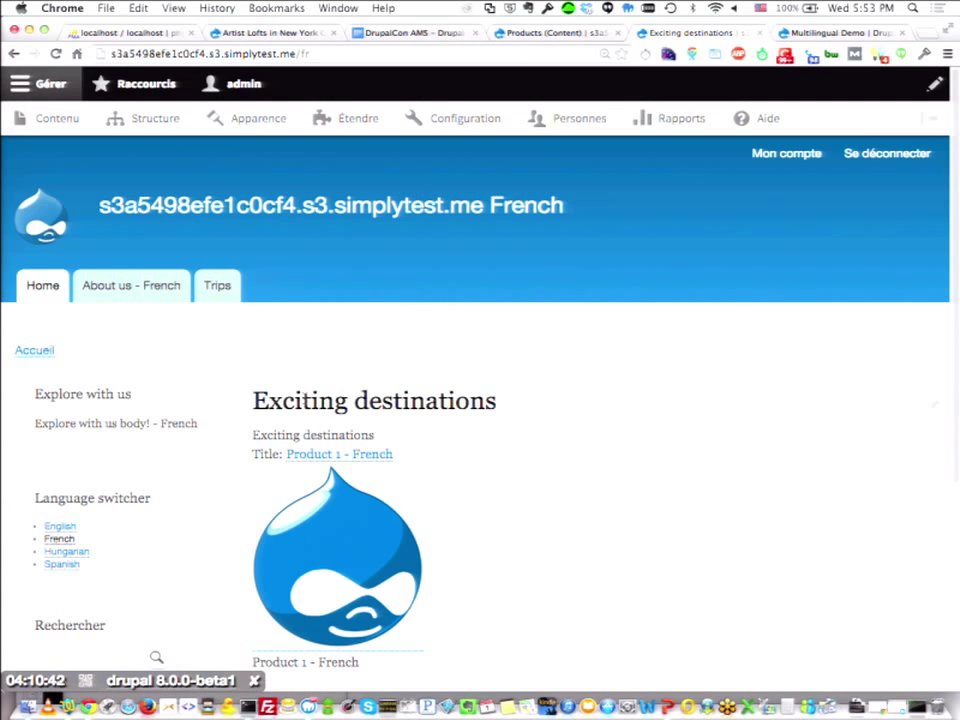
click(57, 539)
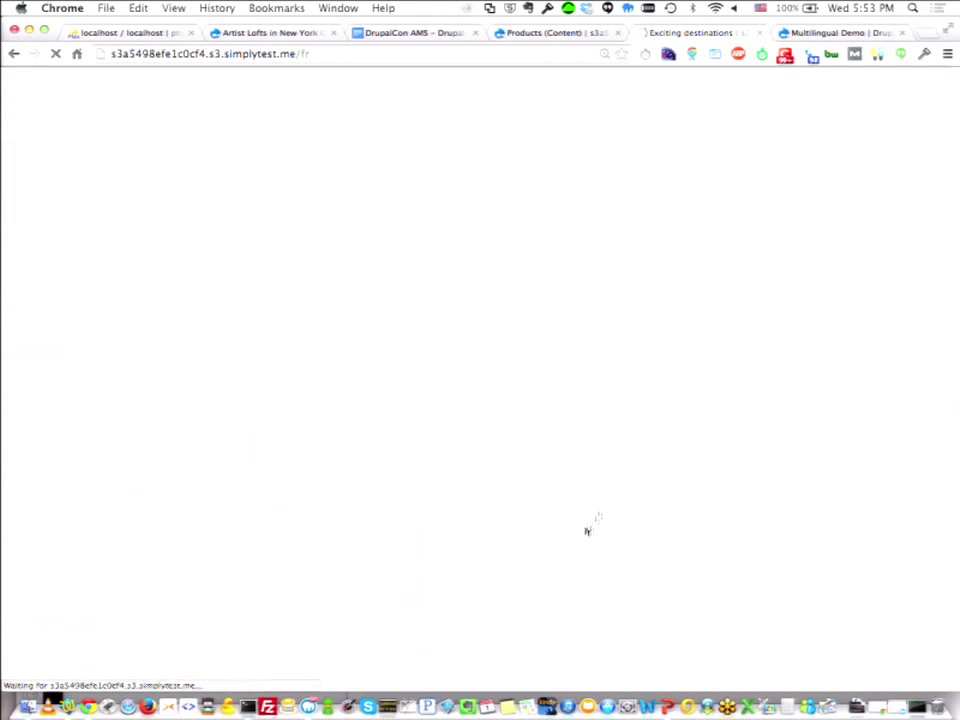
scroll(586, 532, down, 2)
scroll(586, 532, down, 1)
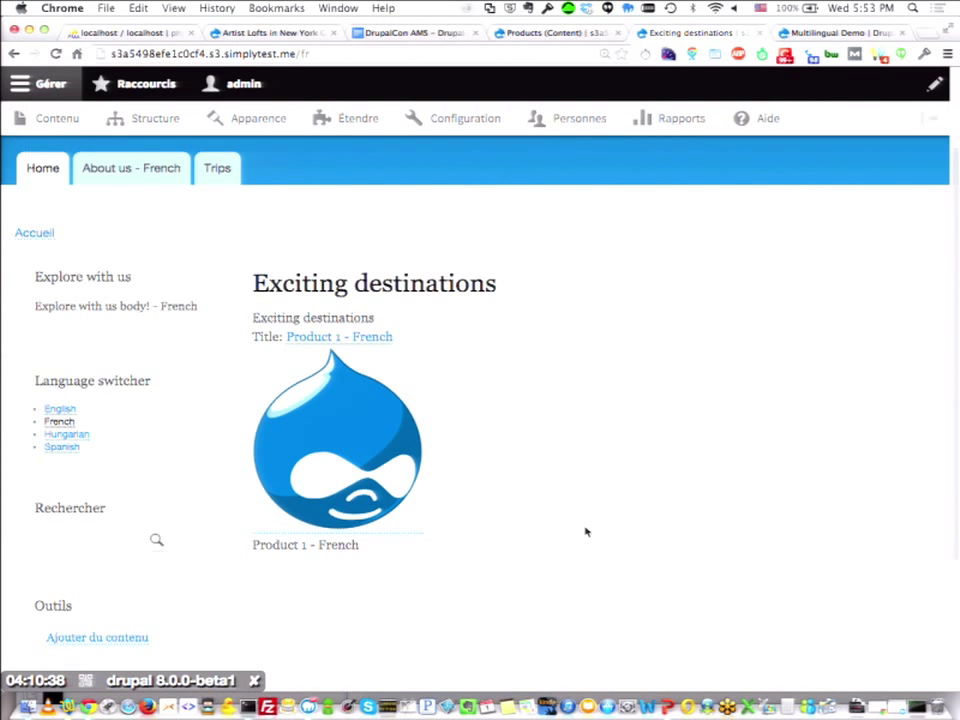
scroll(610, 408, up, 3)
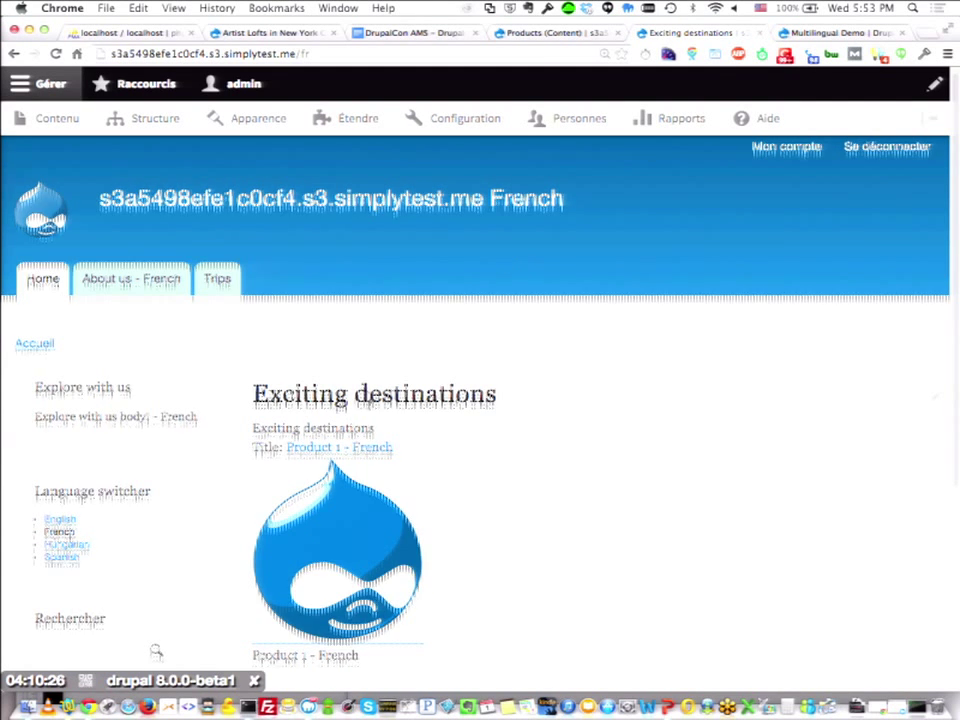
Open the French Trips page and check whether its heading shows the translated display title.
scroll(240, 221, down, 3)
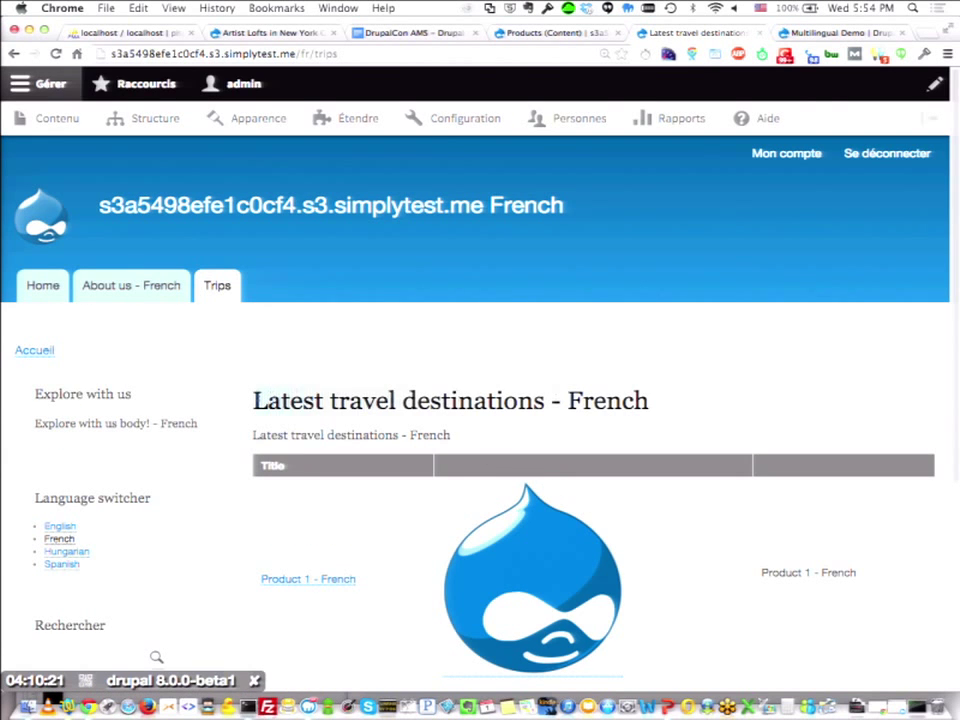
triple_click(675, 393)
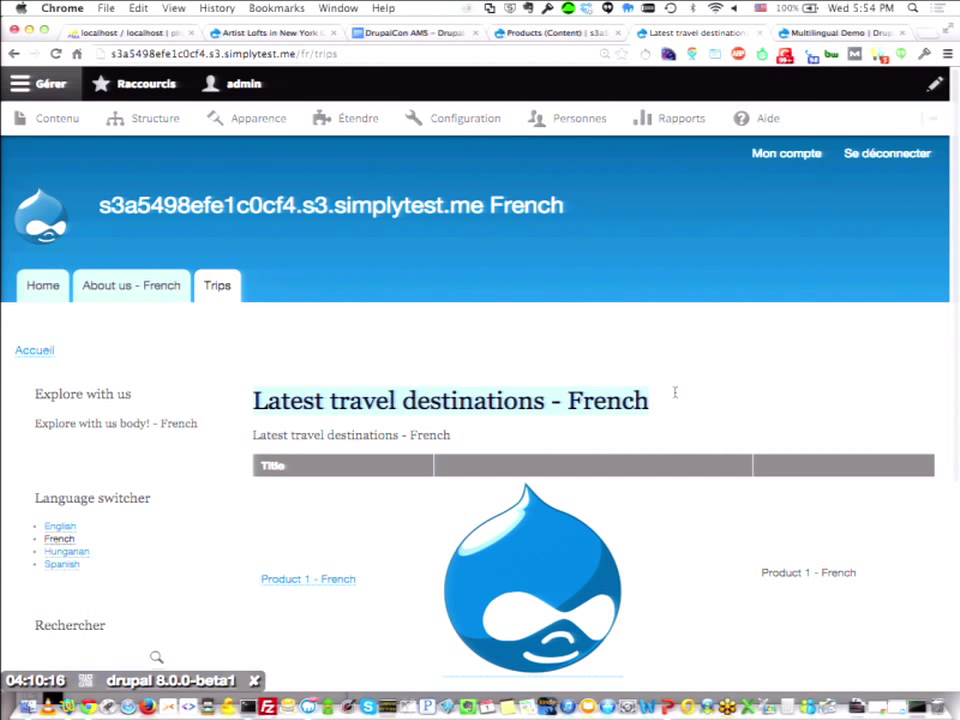
mouse_move(940, 281)
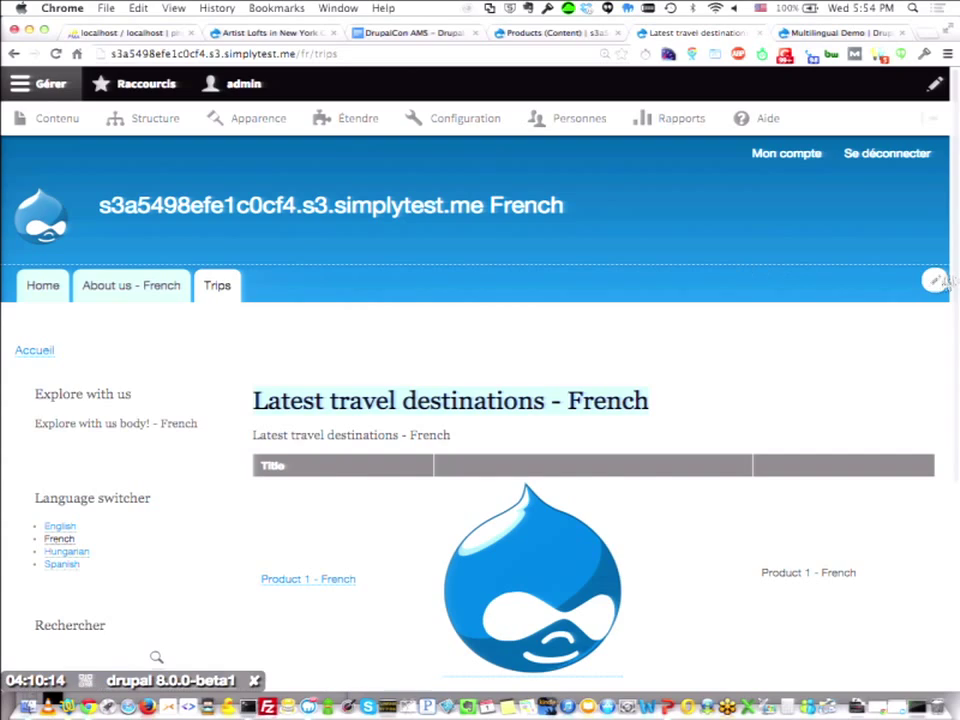
Open the existing French translation of the Products view for editing and expand its Master display settings.
click(936, 403)
click(900, 430)
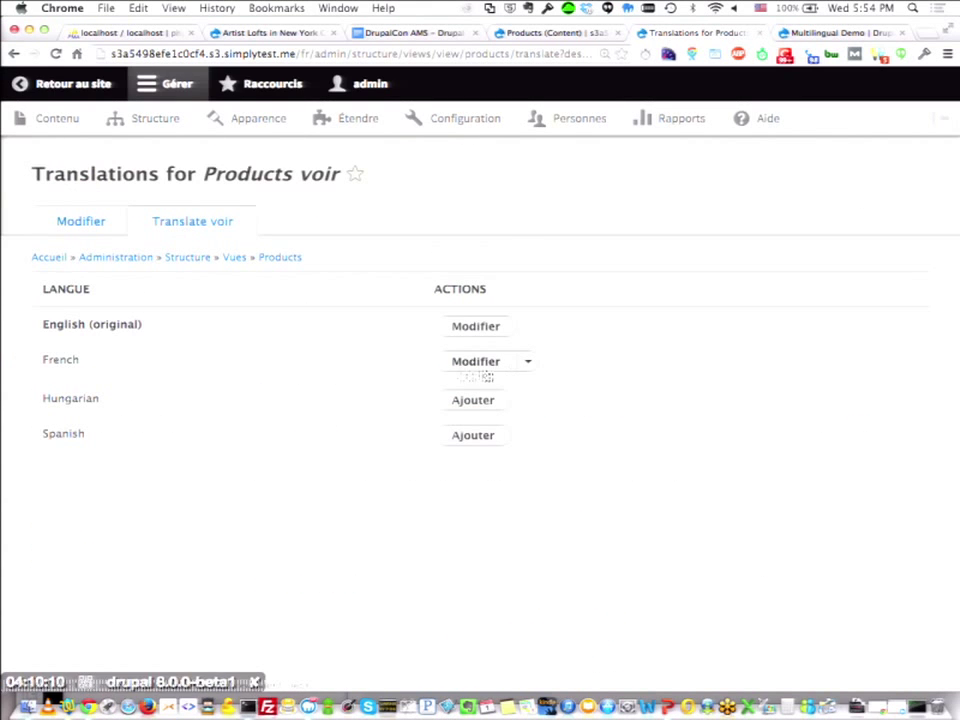
click(490, 363)
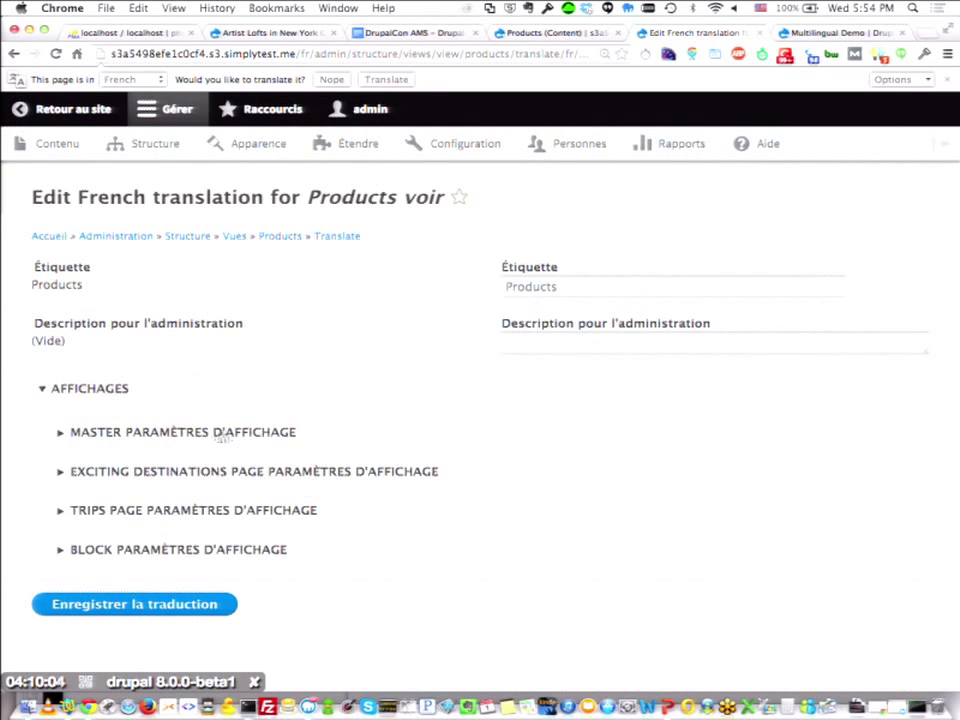
click(223, 432)
scroll(300, 470, down, 1)
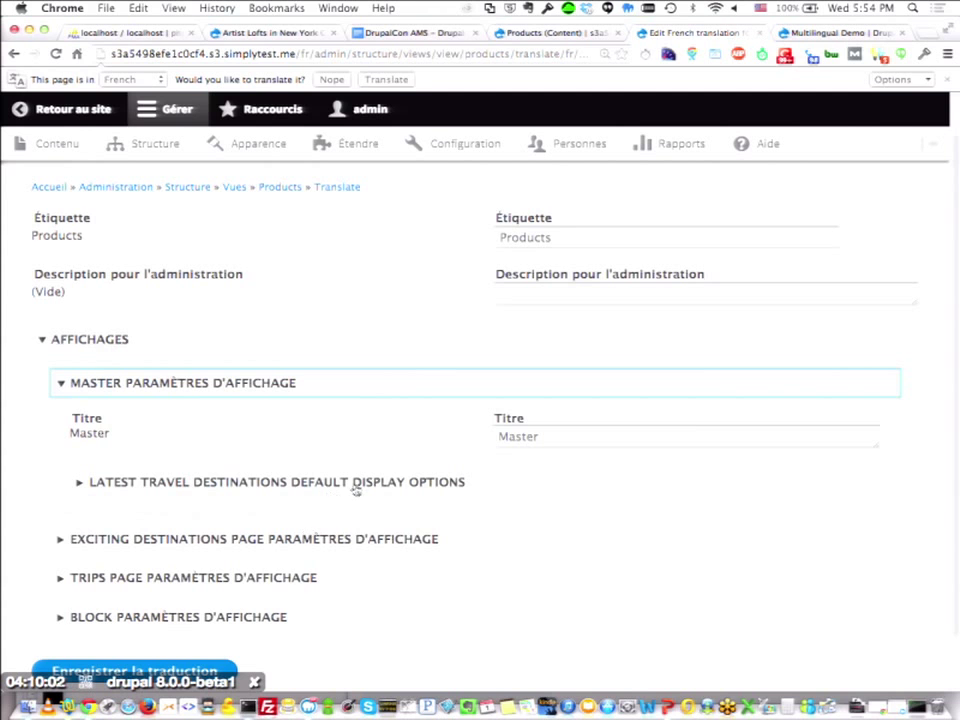
Set the French title of the Home menu in the Exciting destinations page display options to "Home - French" and save the translation.
click(326, 540)
scroll(373, 617, down, 2)
click(402, 566)
click(394, 600)
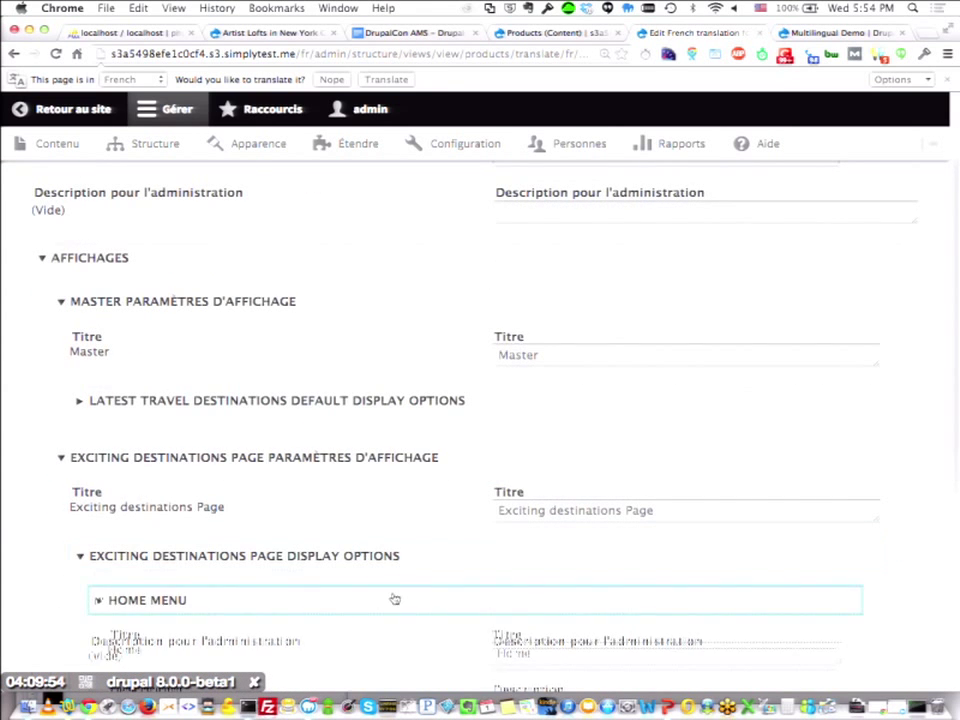
scroll(394, 598, down, 5)
click(641, 432)
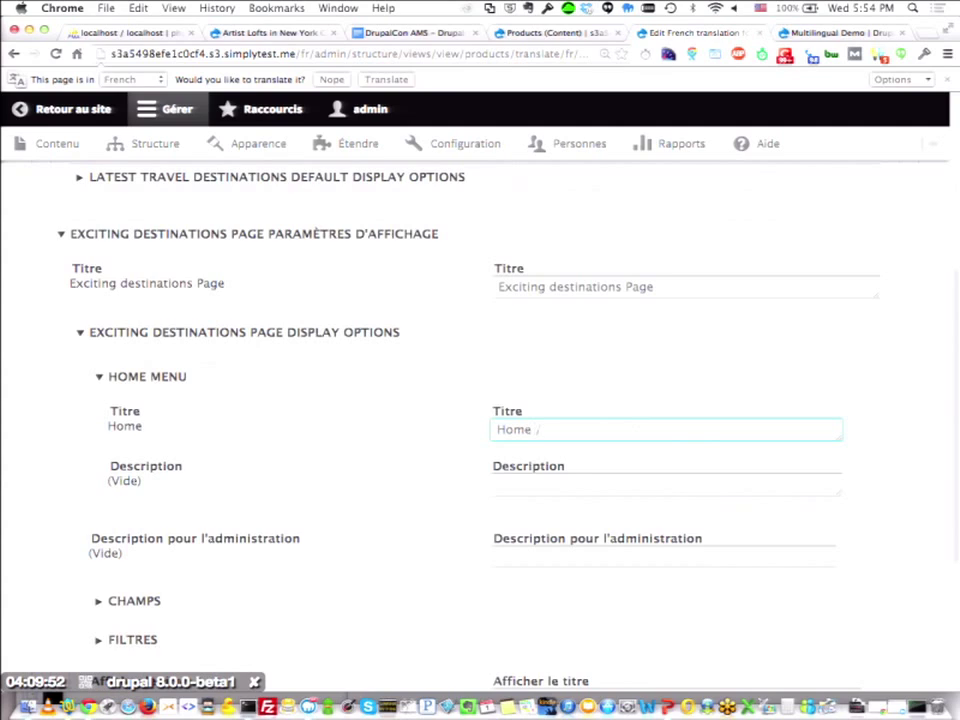
text(Home – French)
scroll(362, 501, down, 6)
click(142, 616)
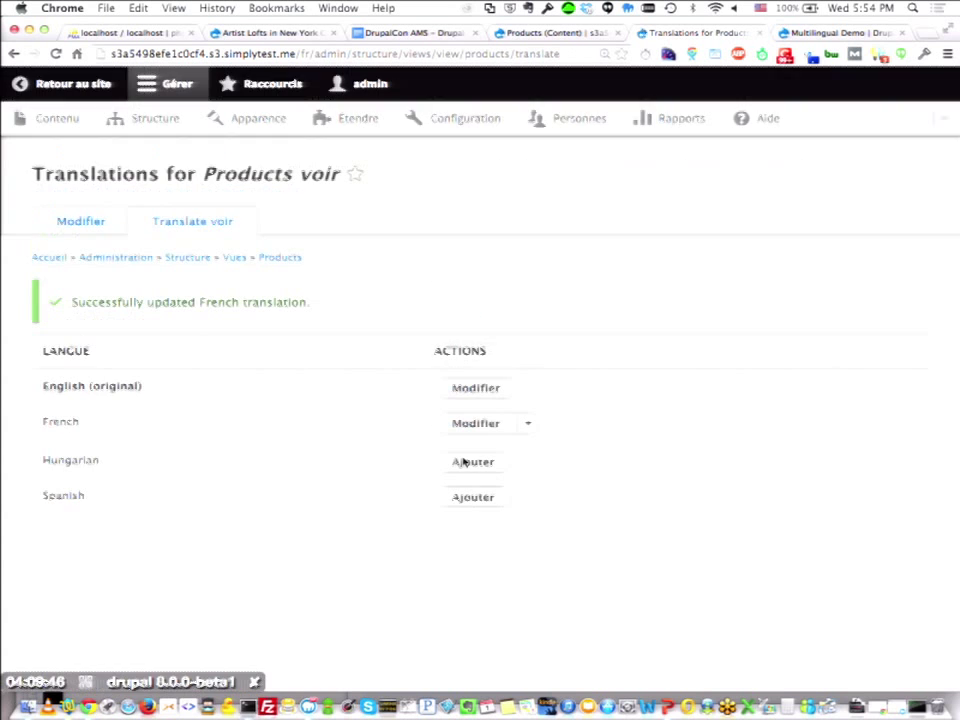
Return to the site, open the Performance configuration and clear all caches.
click(75, 84)
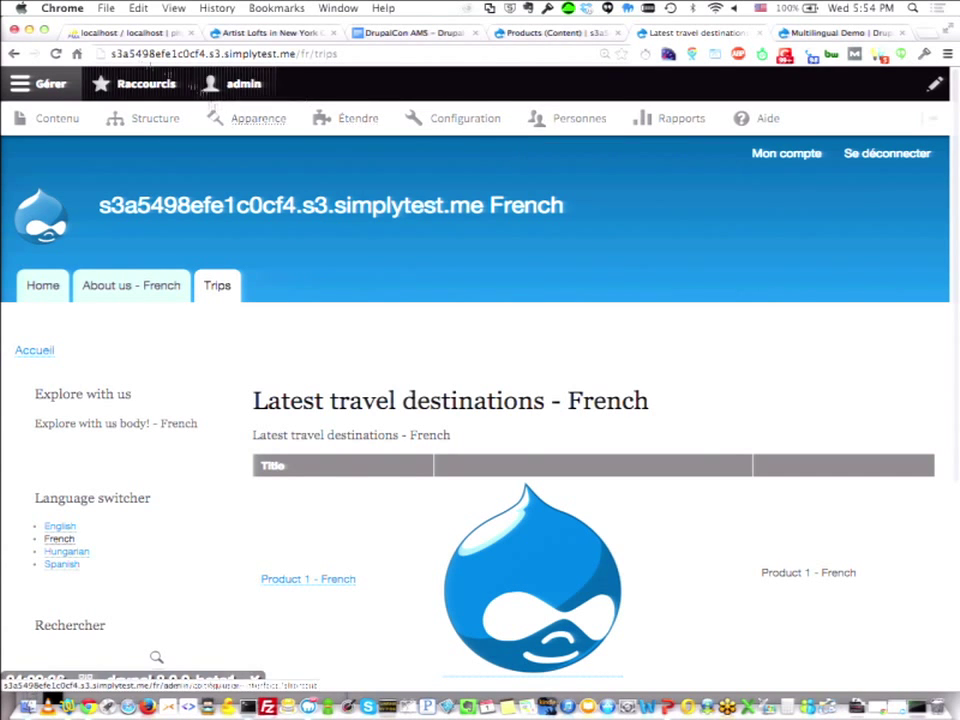
click(458, 121)
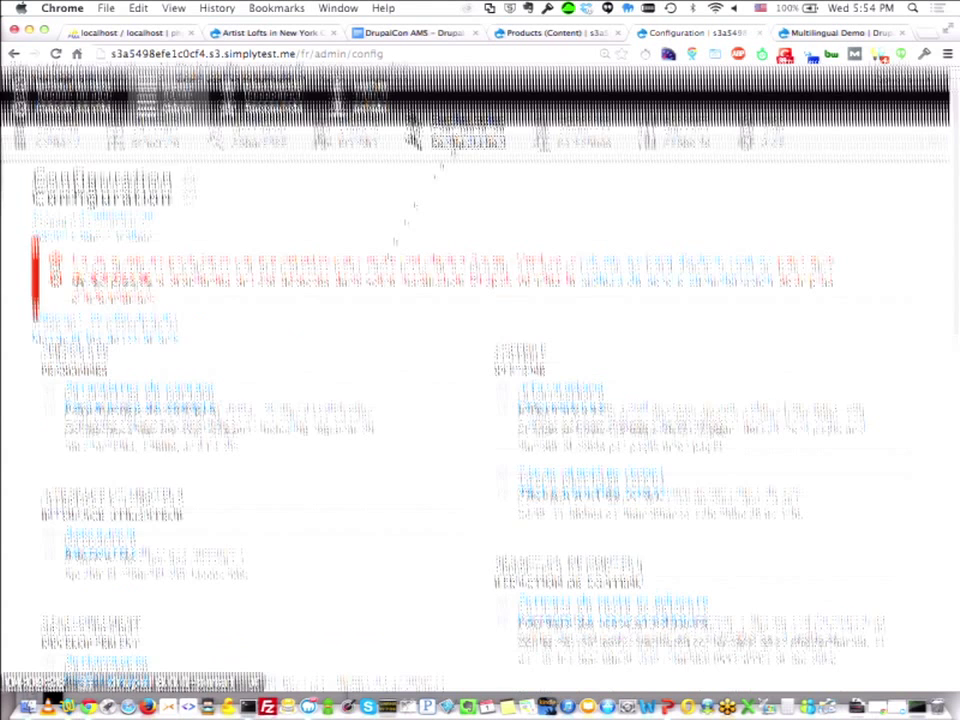
scroll(278, 502, down, 2)
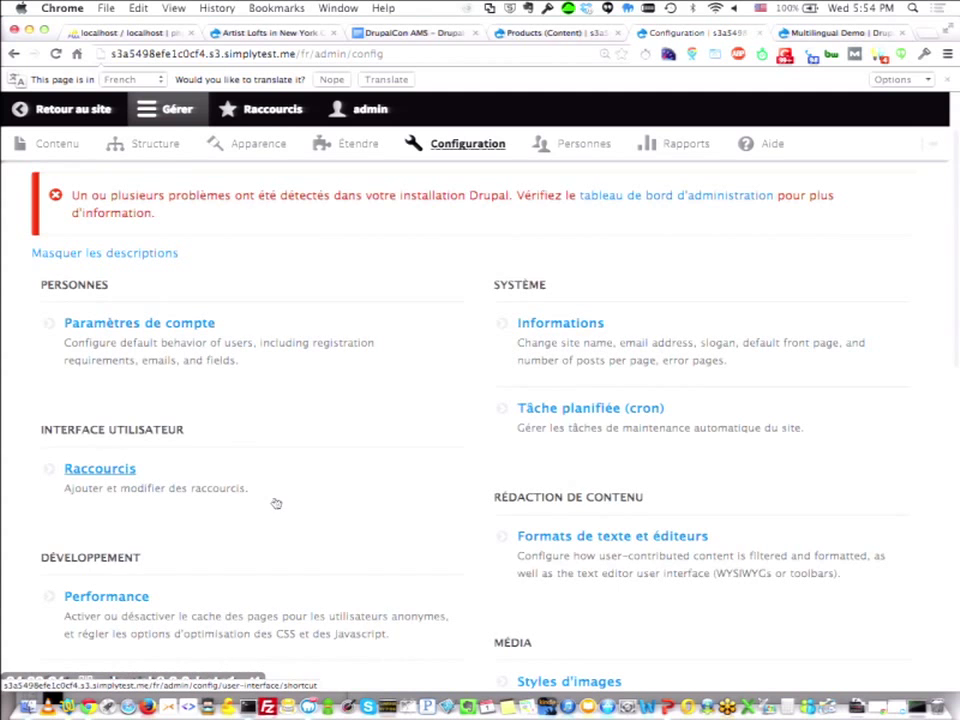
click(105, 596)
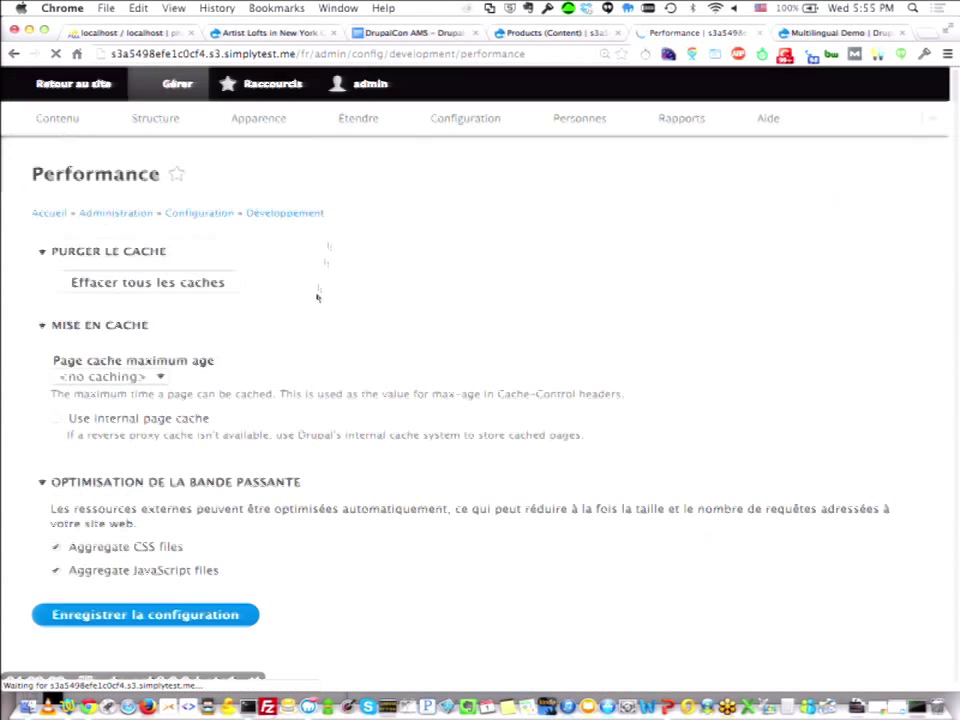
click(242, 281)
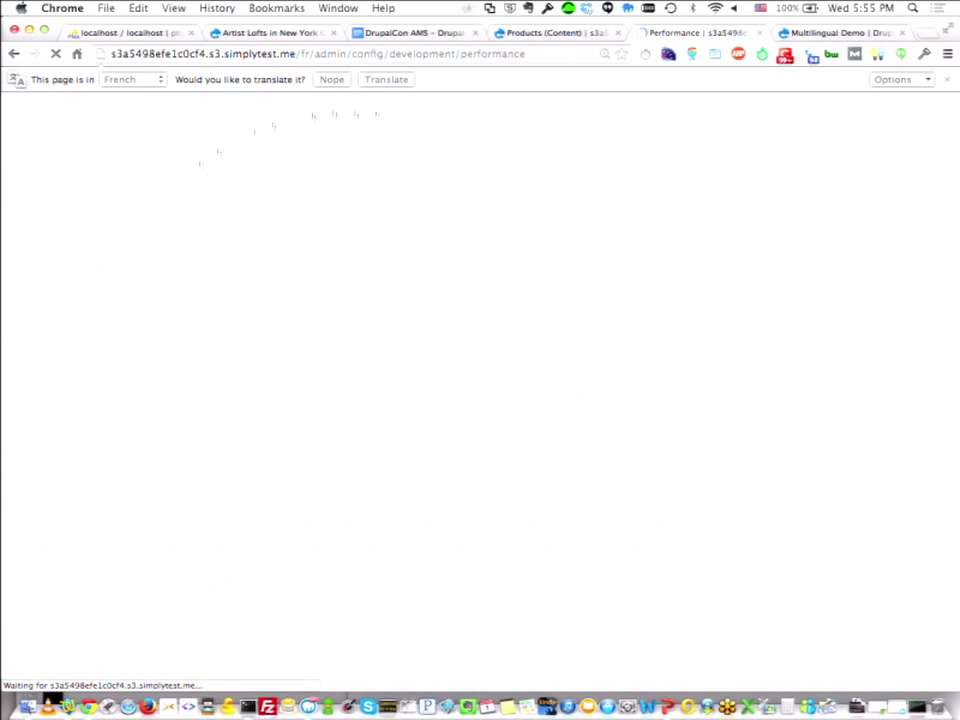
Open the Configuration translation overview in French and review all the translatable configuration types it lists.
click(479, 147)
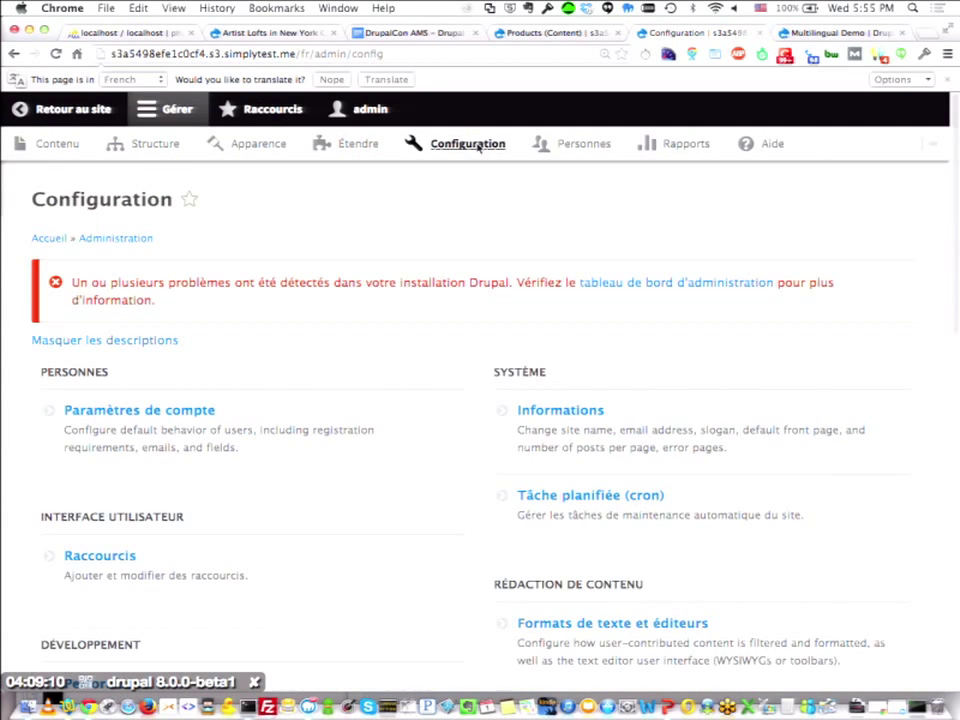
scroll(491, 385, down, 3)
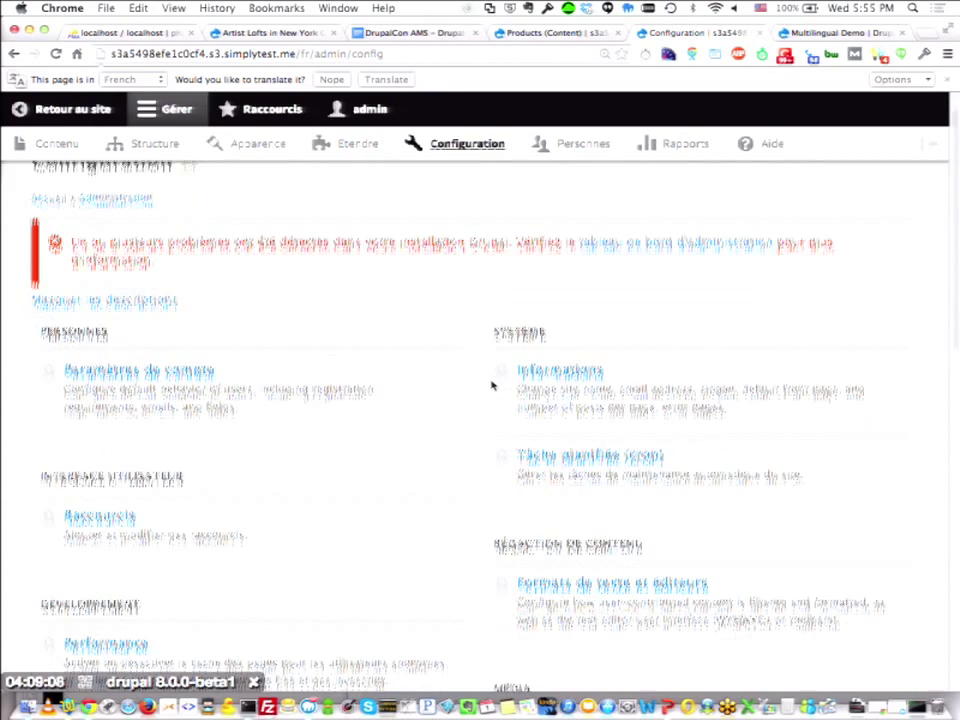
scroll(491, 385, down, 3)
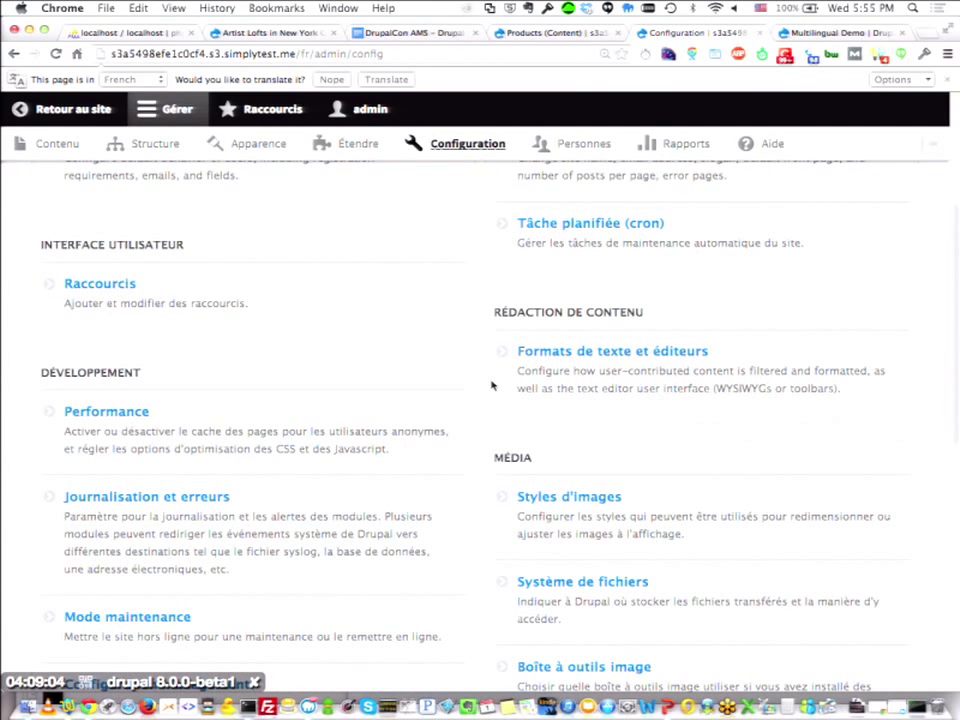
scroll(491, 385, down, 12)
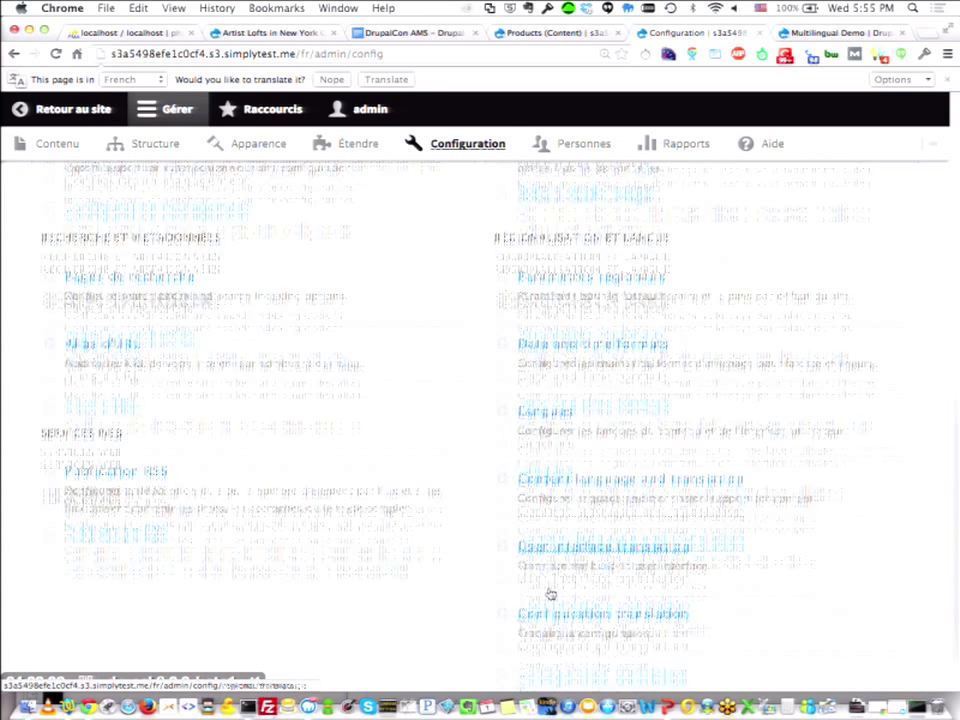
click(600, 620)
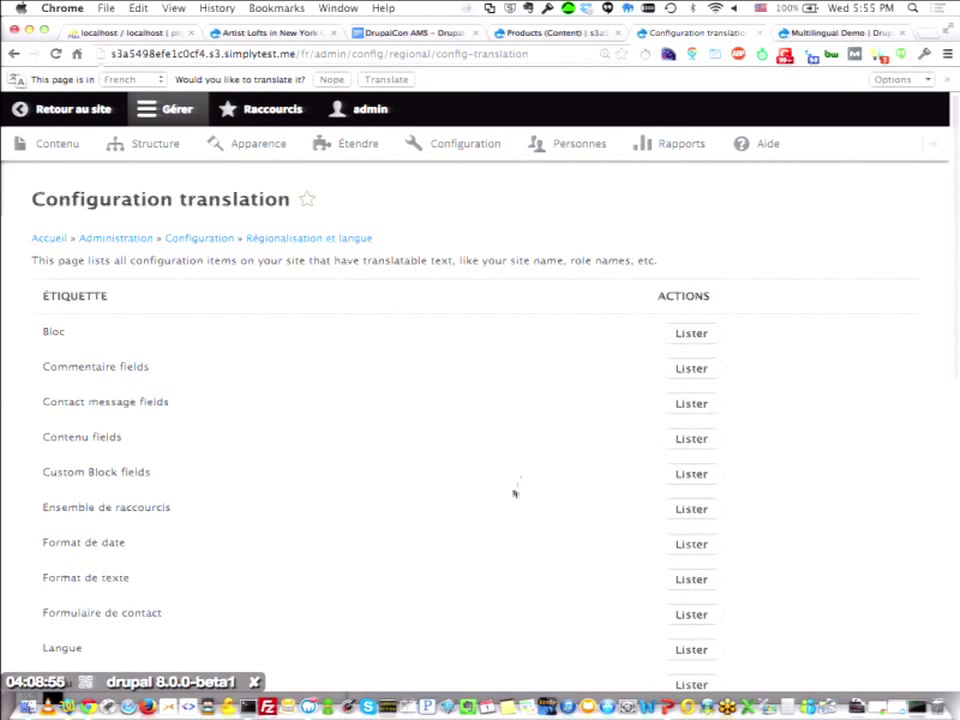
scroll(514, 493, down, 3)
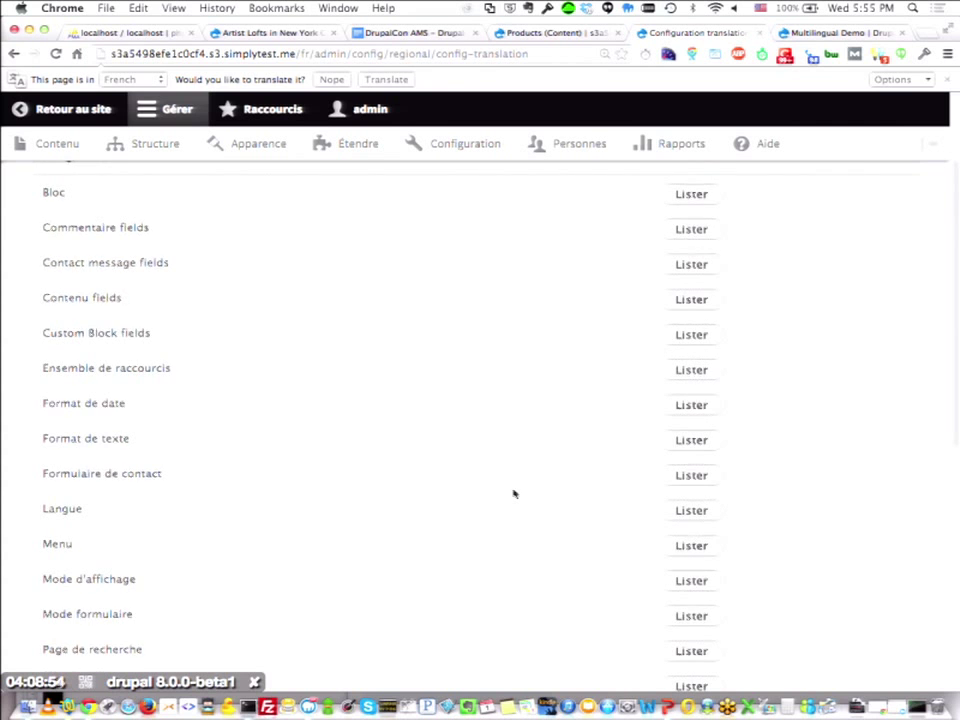
scroll(505, 560, down, 5)
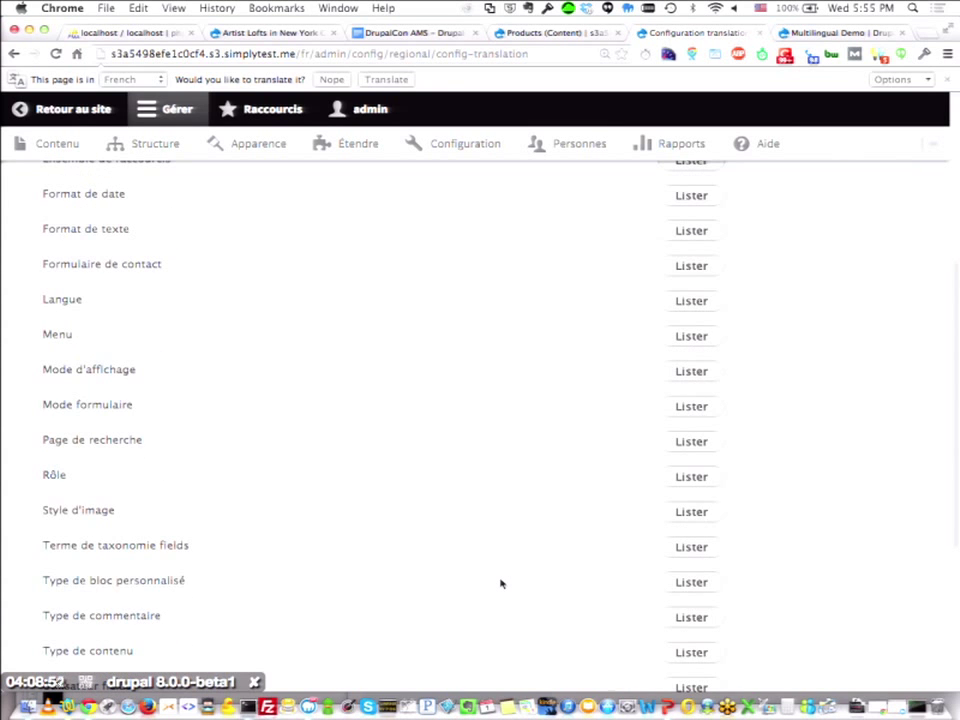
scroll(501, 583, down, 6)
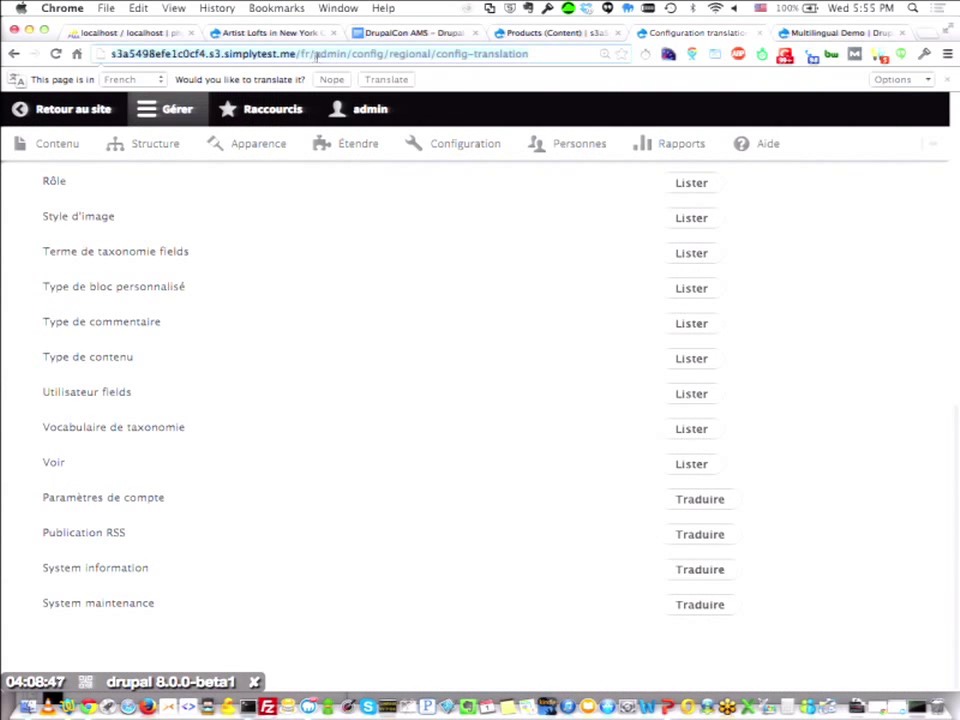
Switch the Configuration translation overview to English by removing the fr prefix from its address, and review the listed configuration types.
drag(312, 55, 301, 55)
key(BackSpace)
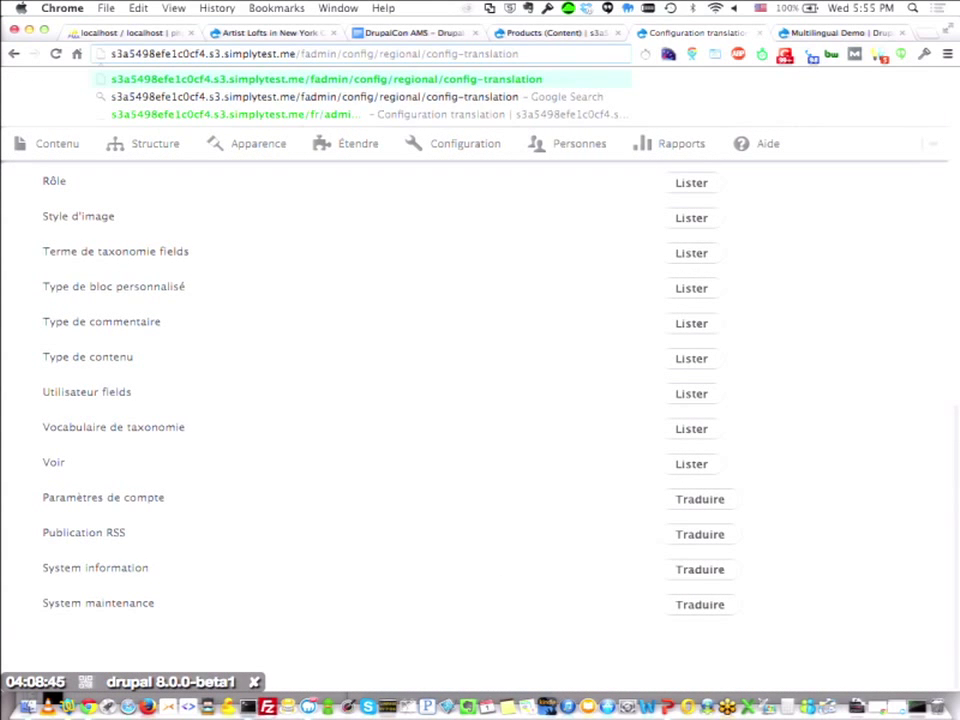
key(Return)
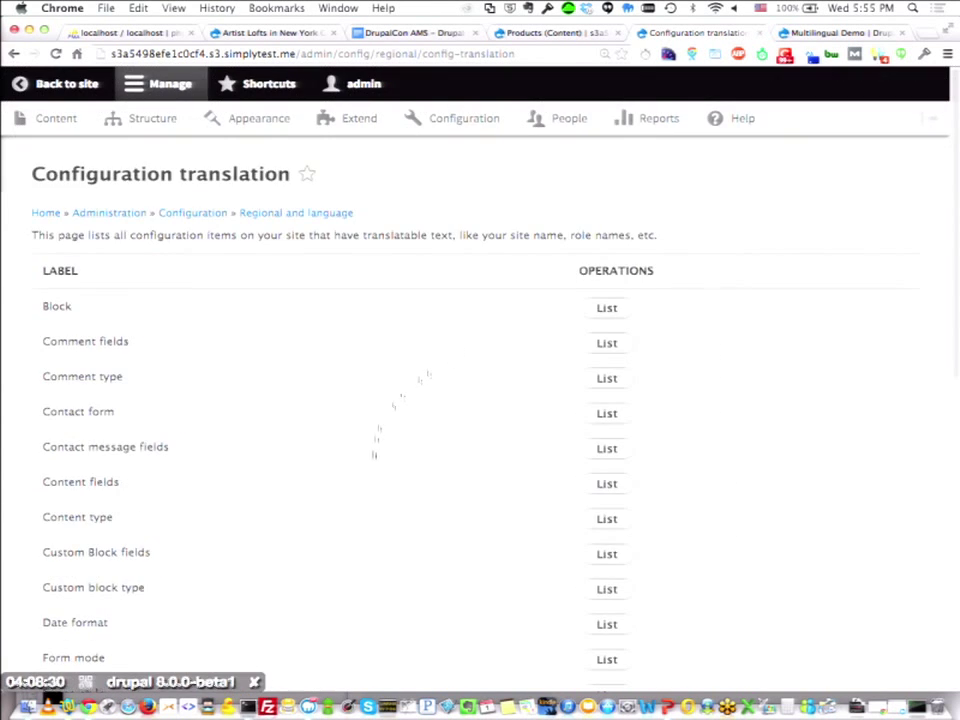
scroll(374, 456, down, 2)
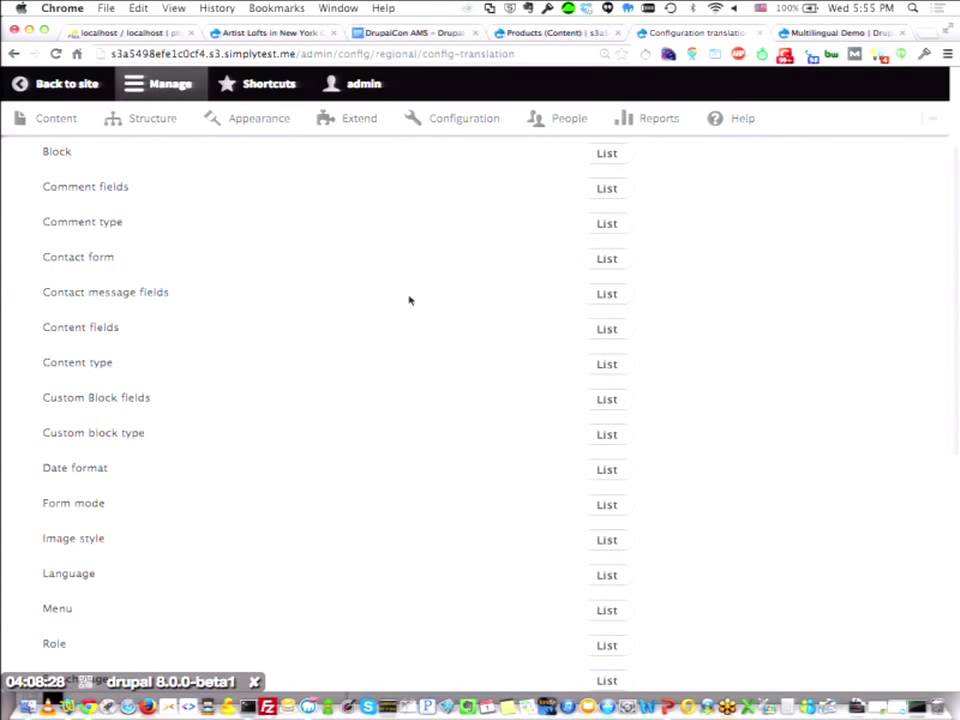
scroll(408, 430, down, 6)
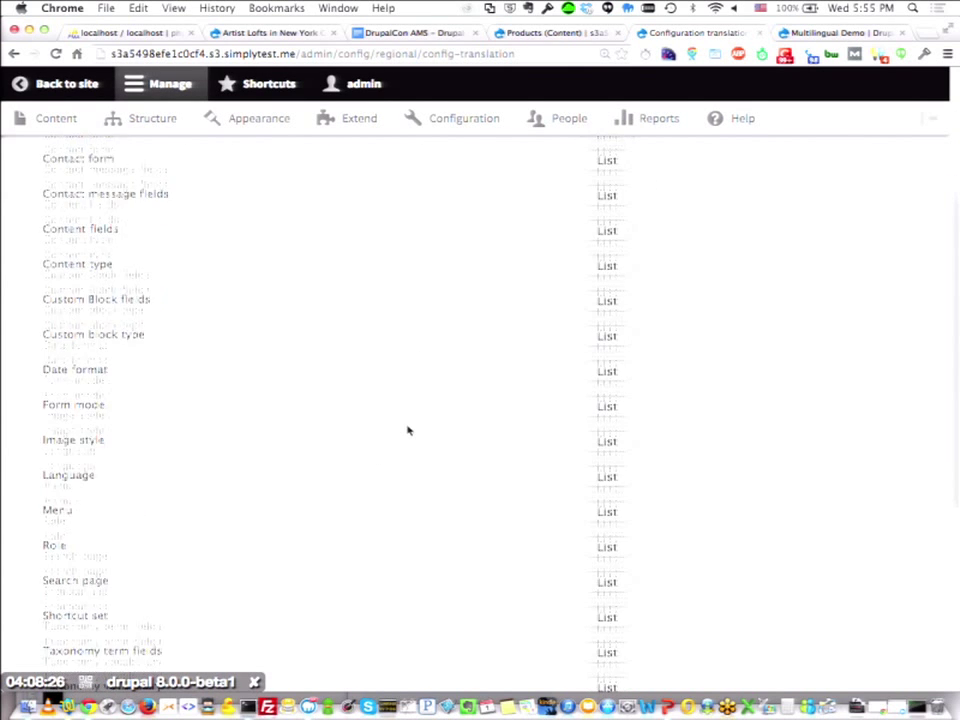
scroll(408, 430, down, 4)
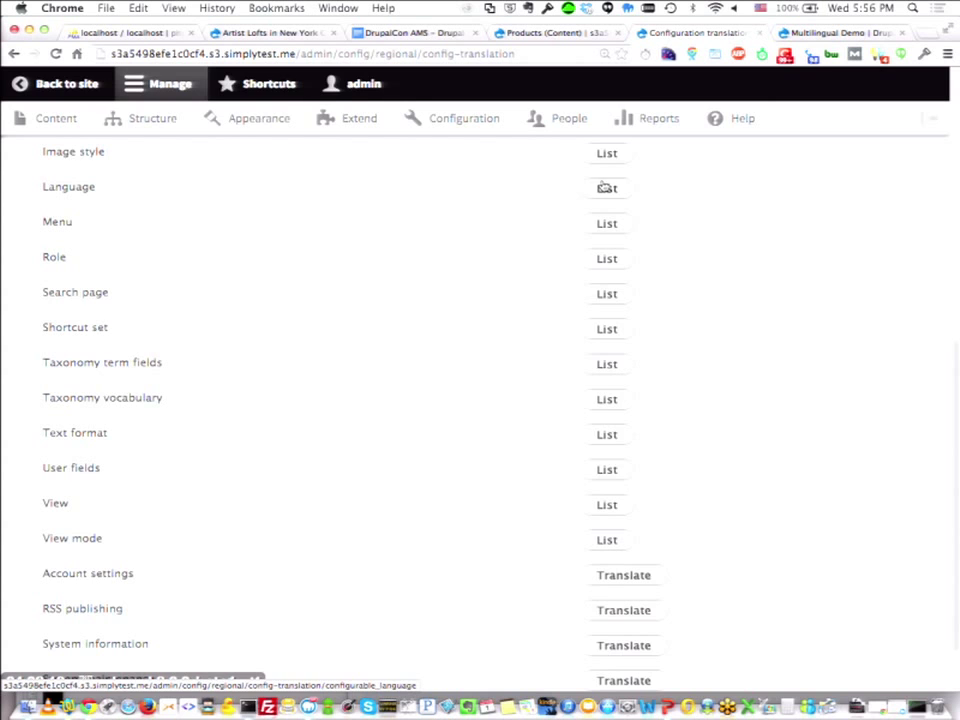
scroll(346, 376, down, 2)
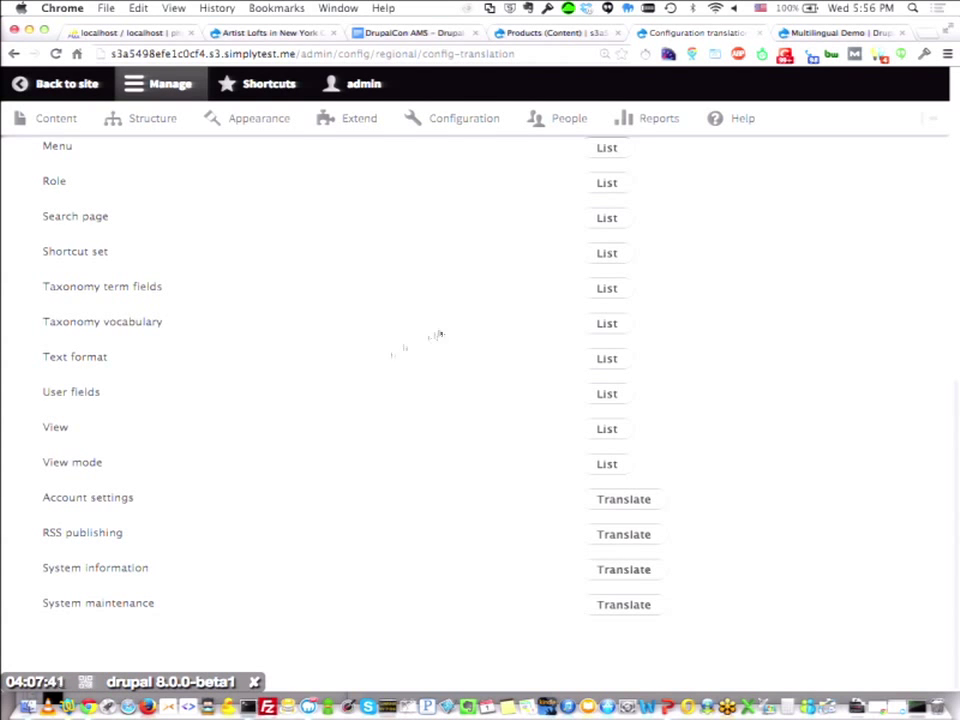
Examine the French translation form for the Default long date format, including its PHP date format, and return to the site.
scroll(439, 332, up, 5)
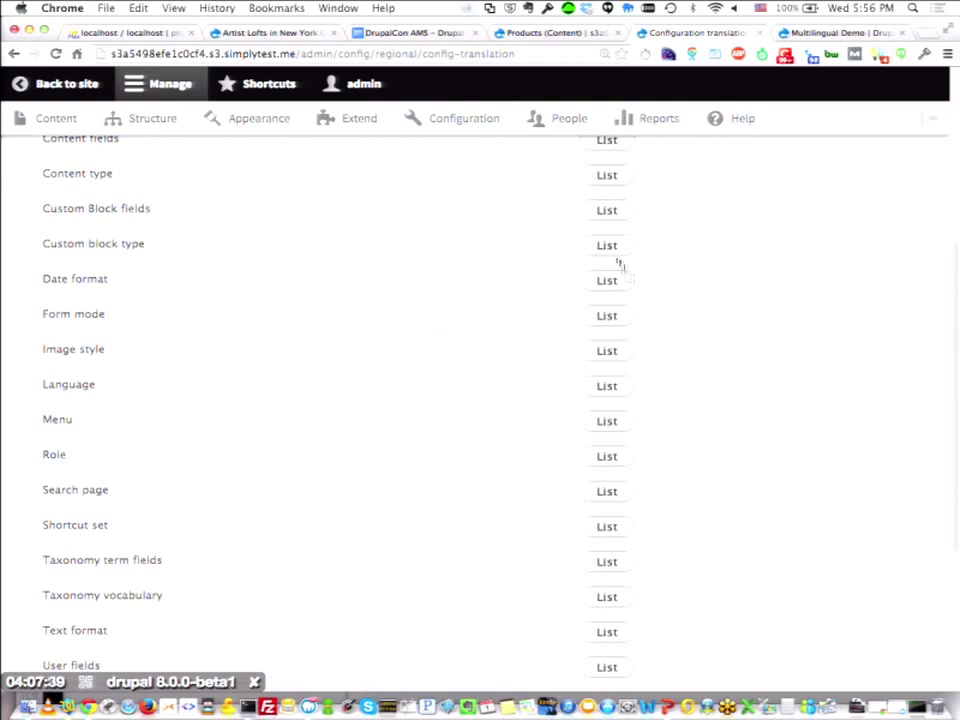
click(615, 283)
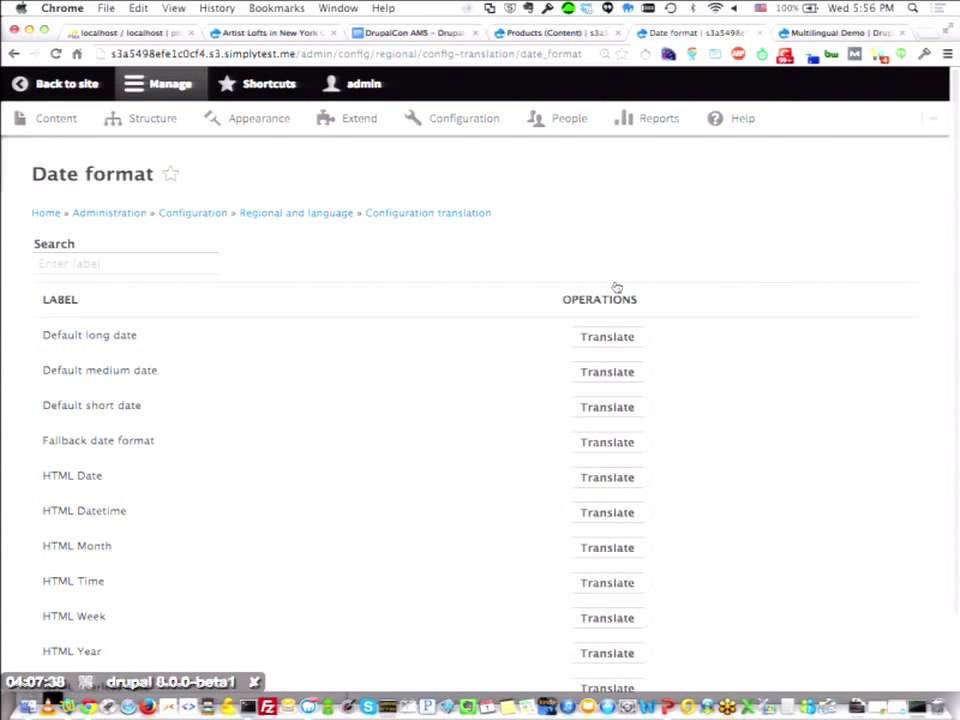
click(635, 346)
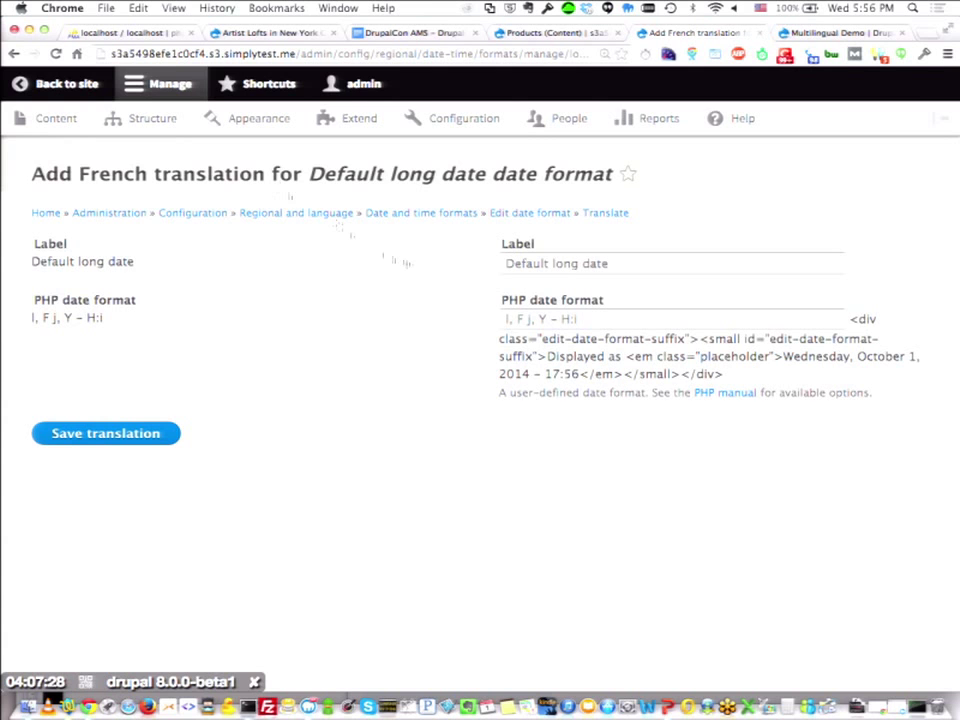
click(60, 83)
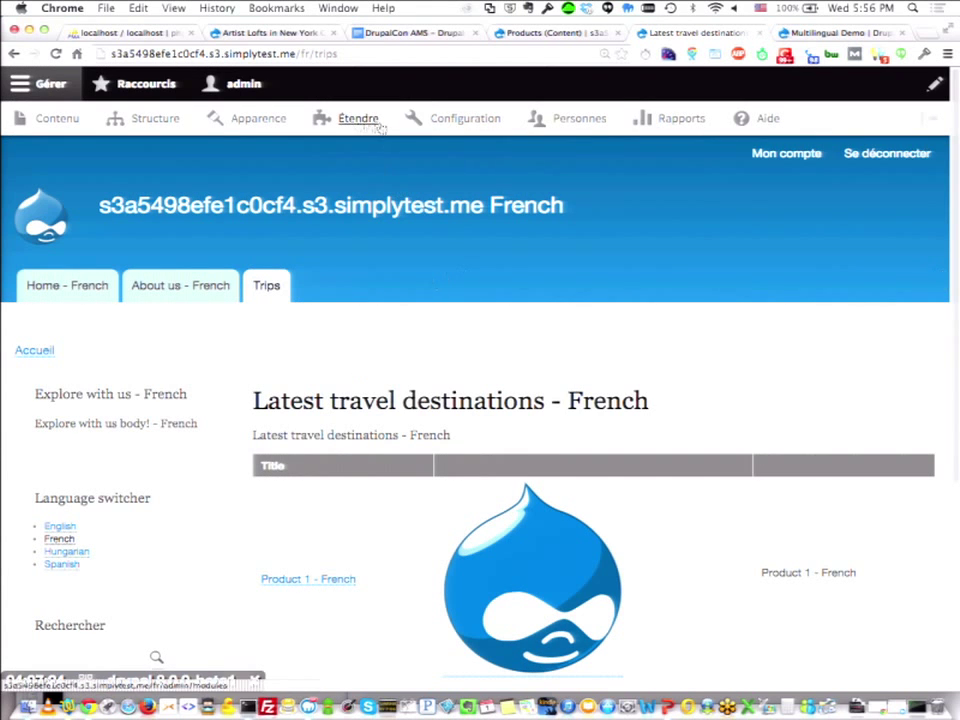
Open the site configuration in English by removing the fr prefix from its address, and go to the Languages settings.
click(455, 121)
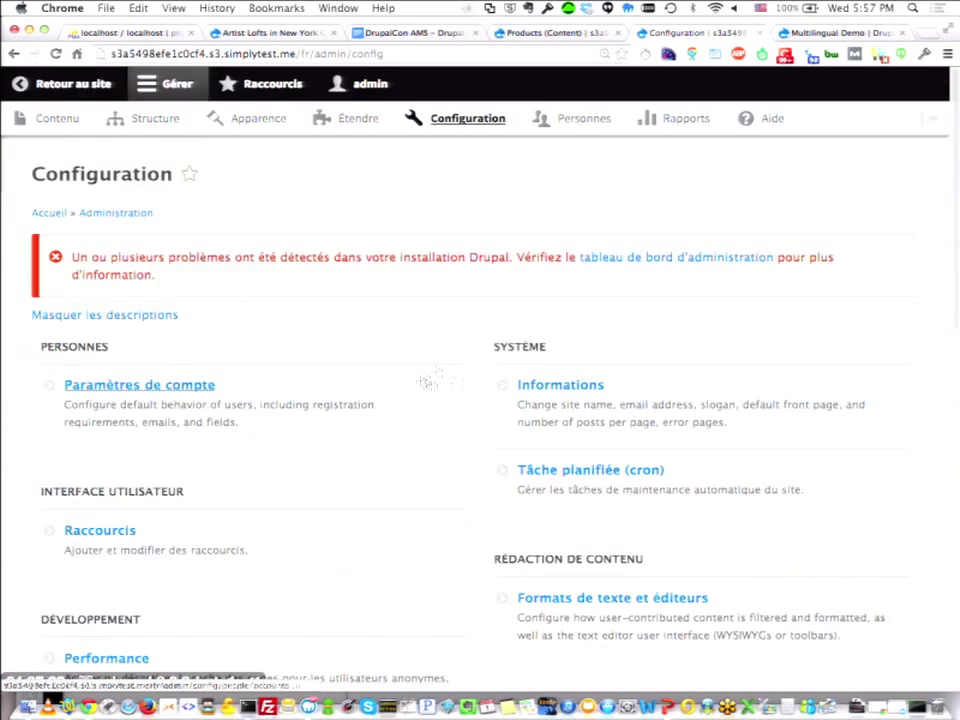
scroll(517, 410, down, 5)
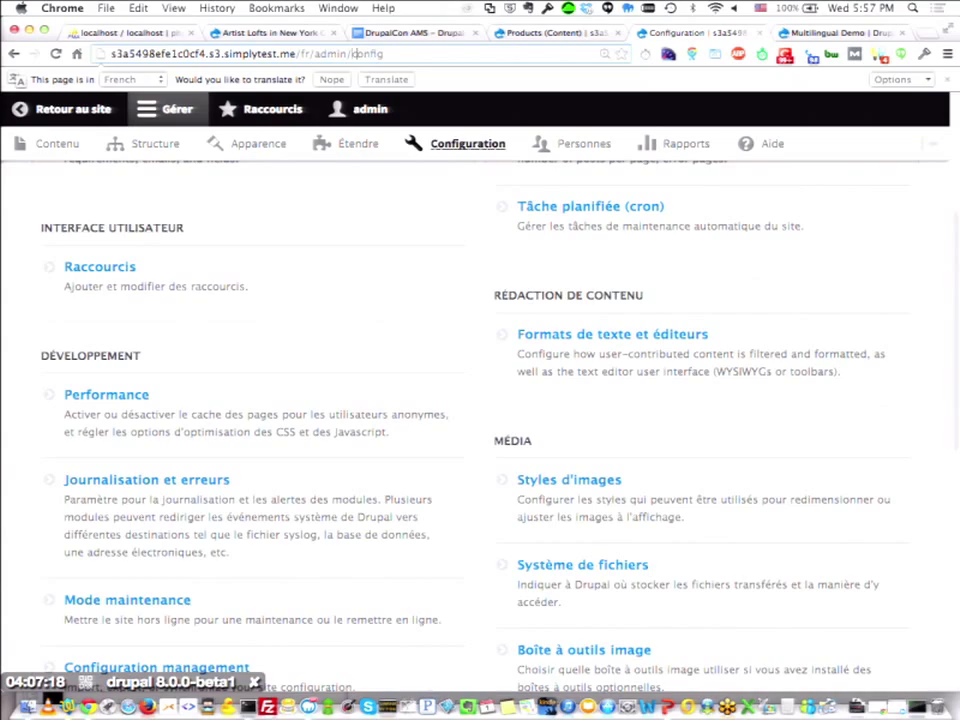
key(BackSpace)
key(BackSpace)
key(Return)
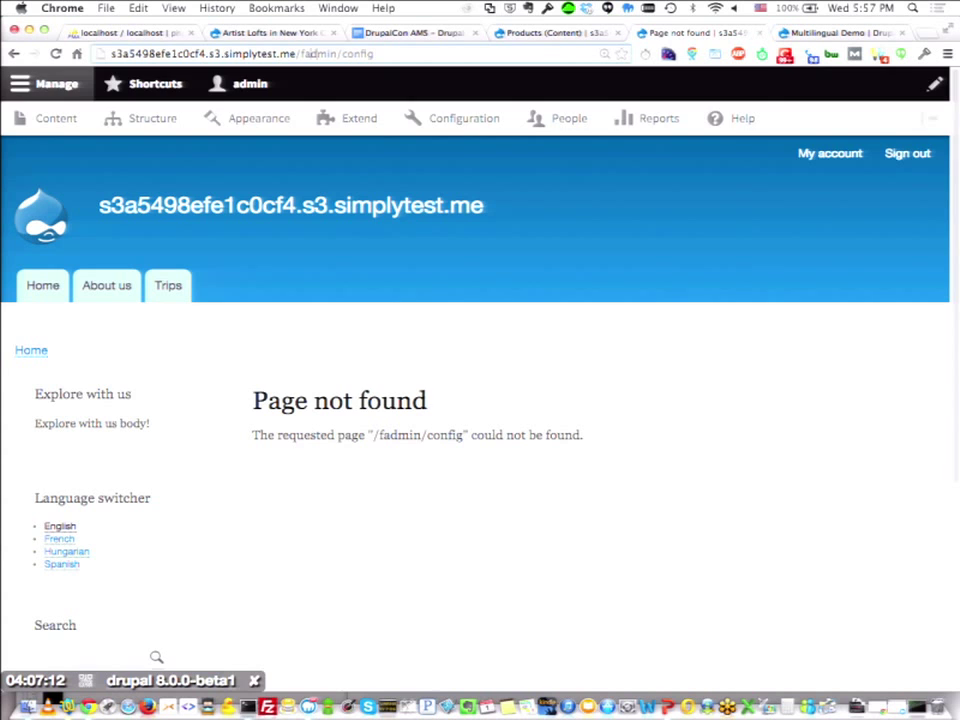
click(305, 53)
key(BackSpace)
key(Return)
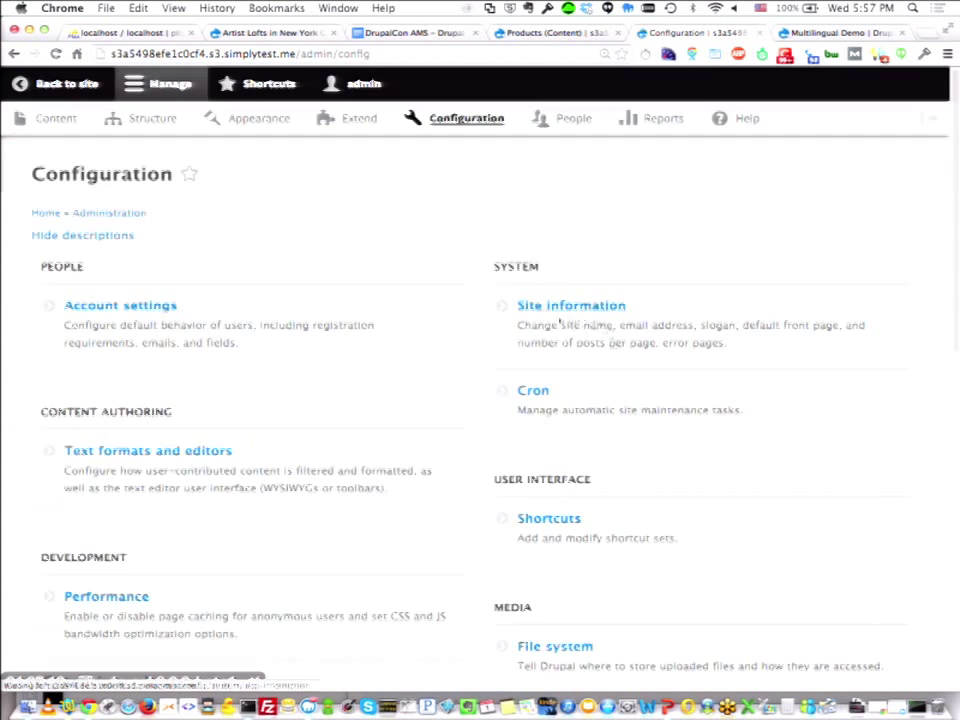
scroll(607, 427, down, 5)
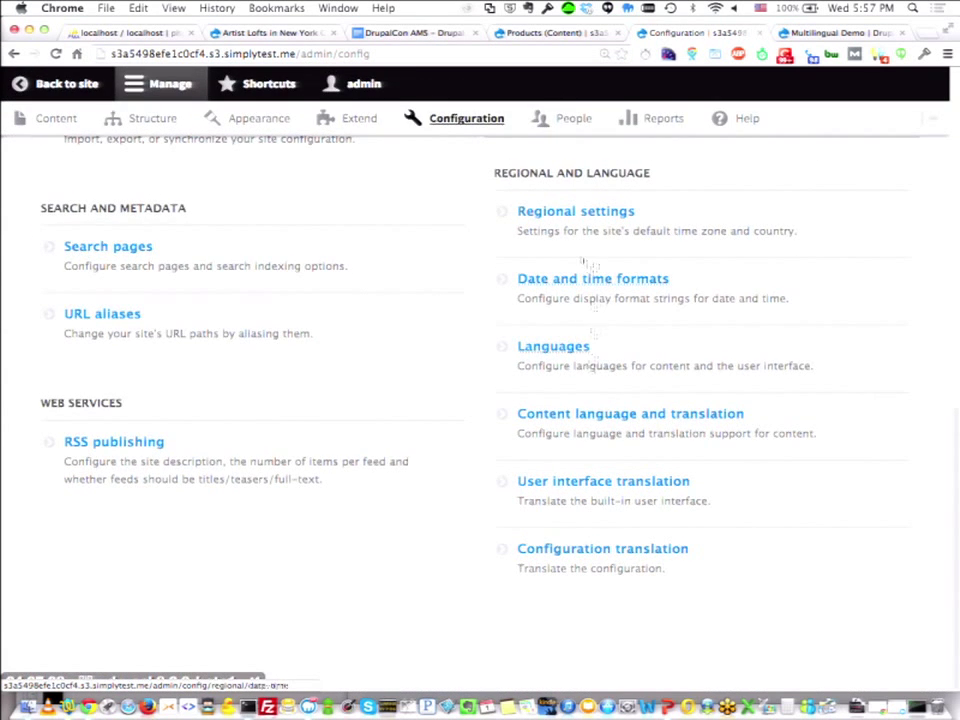
click(585, 355)
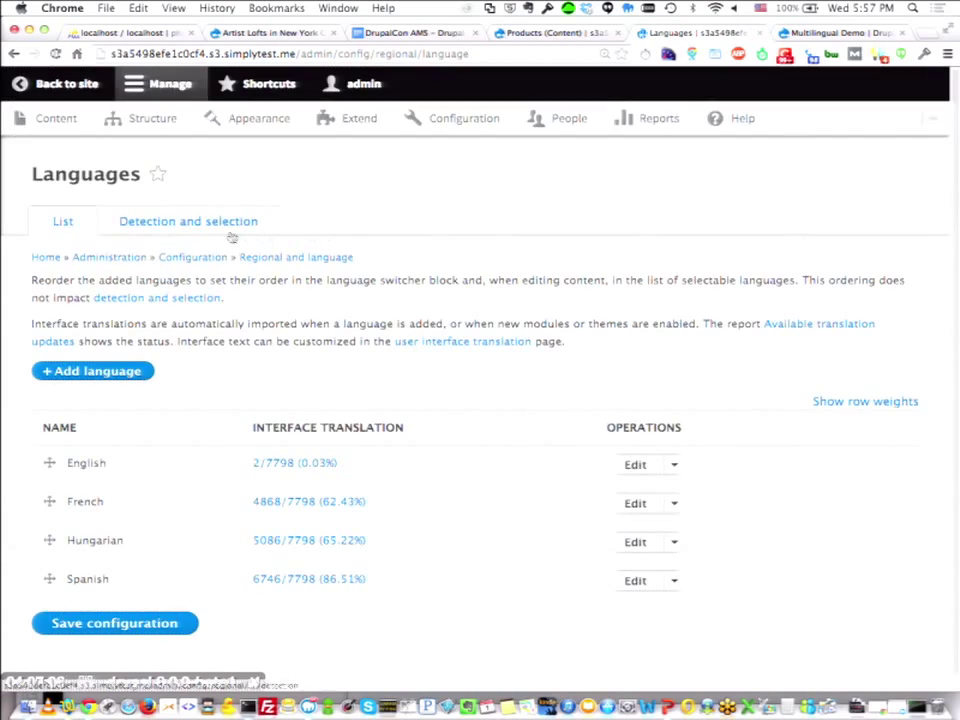
On the language Detection and selection page, enable customized content language detection and review the detection methods it offers.
scroll(324, 383, down, 5)
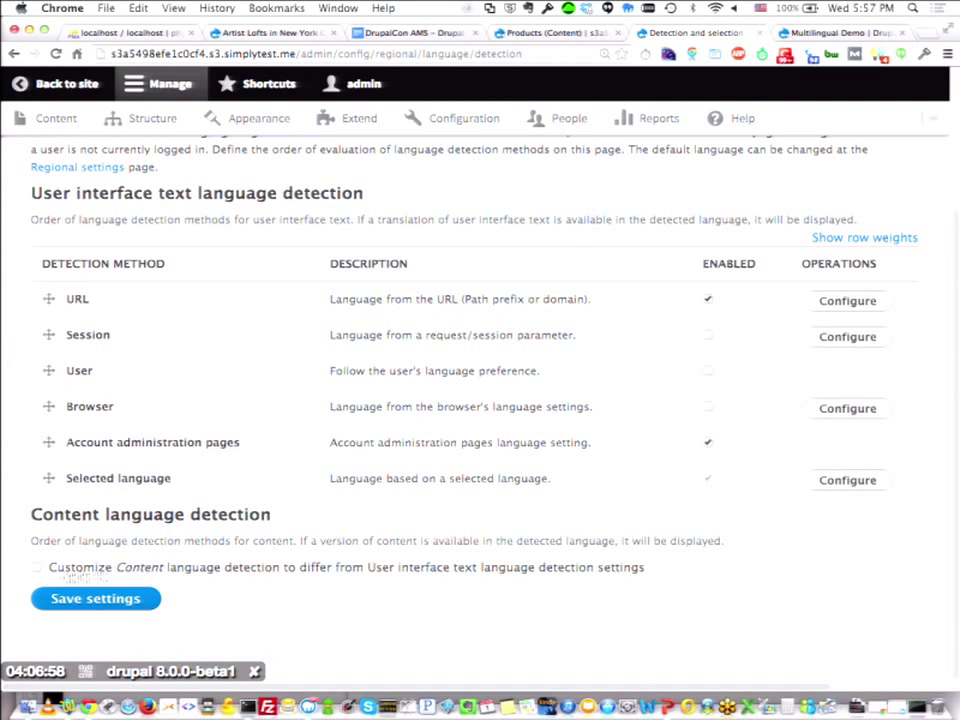
click(36, 567)
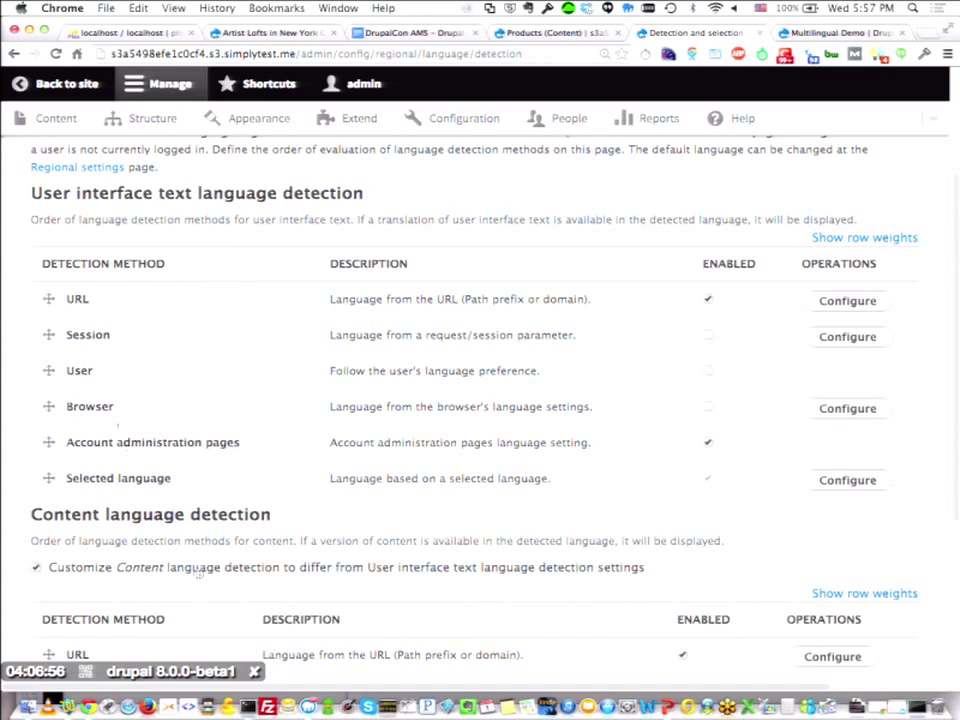
scroll(283, 324, down, 2)
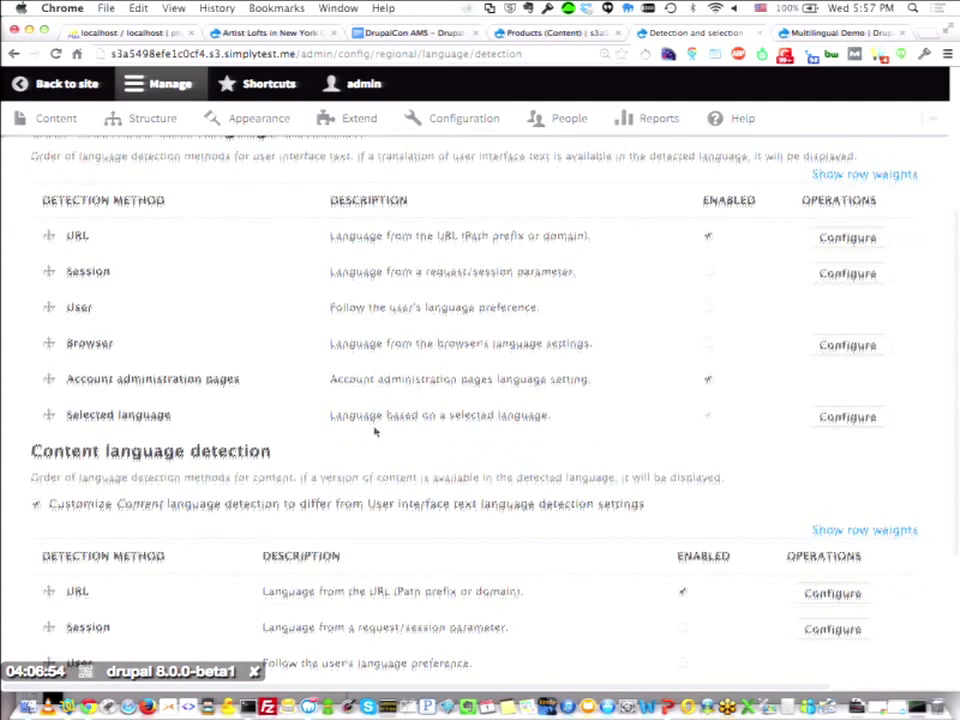
scroll(639, 514, down, 5)
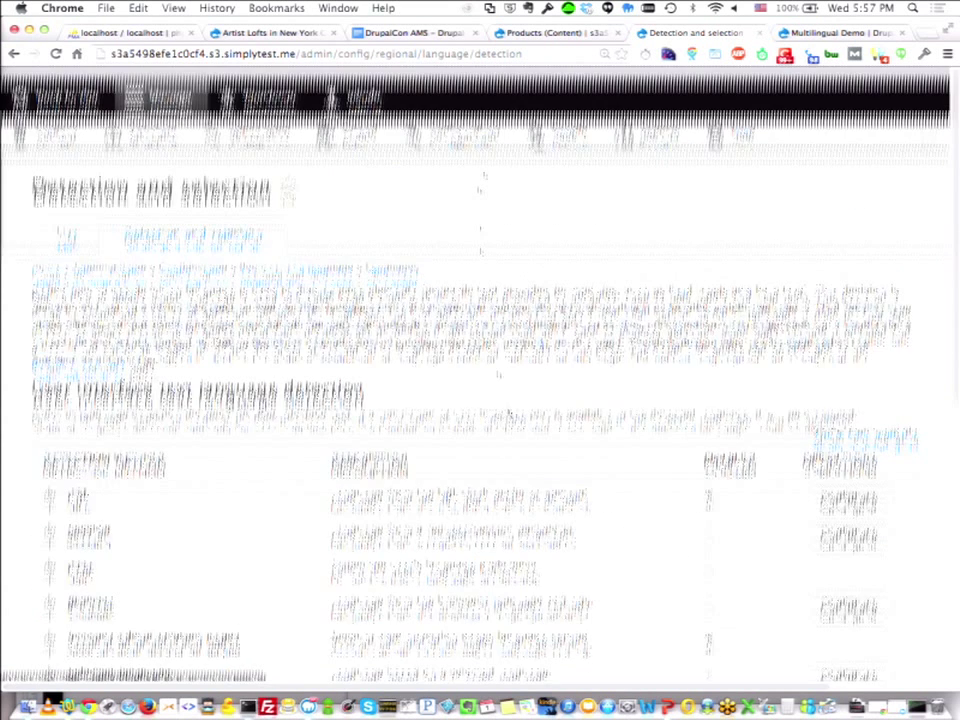
Open the Content language and translation settings and review the translatable options for content types, custom blocks, menu links and taxonomy terms.
click(463, 121)
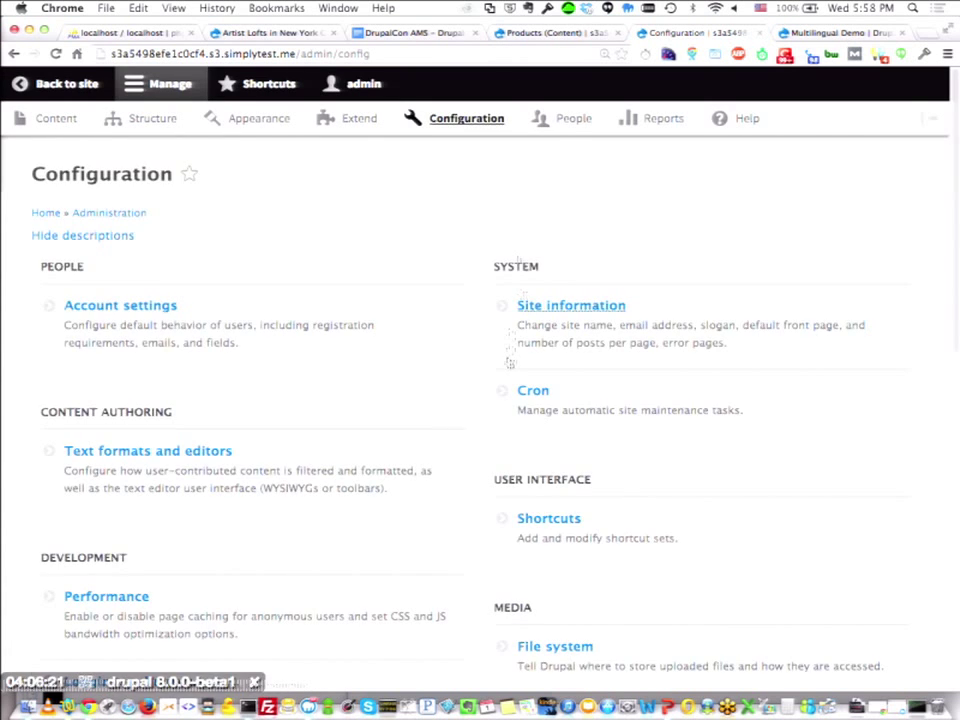
scroll(508, 362, down, 5)
scroll(508, 362, down, 5)
scroll(585, 510, down, 1)
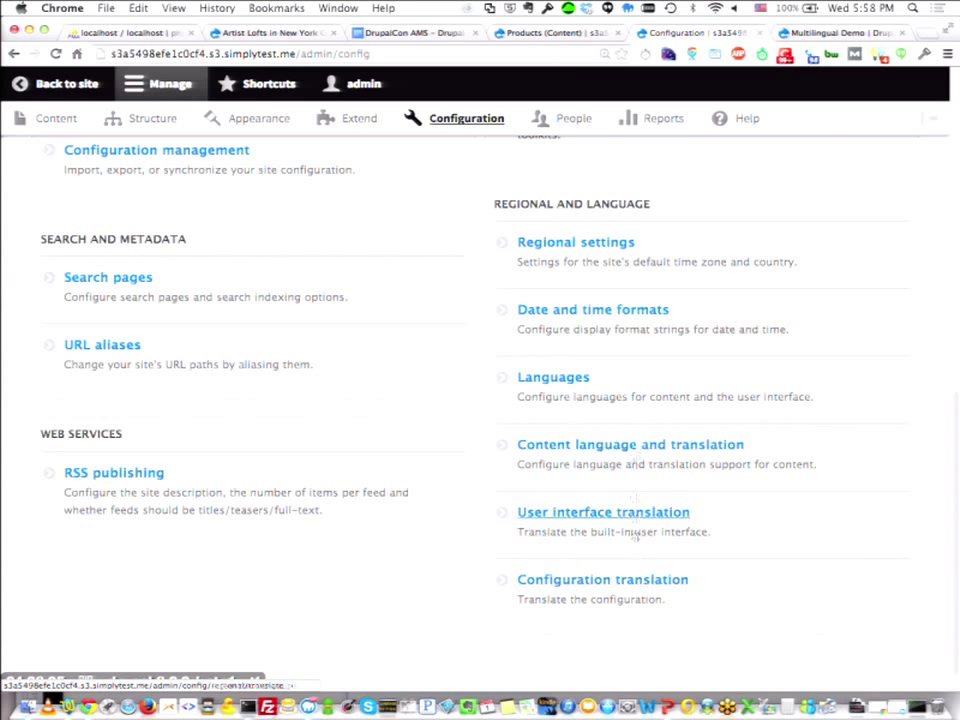
click(589, 444)
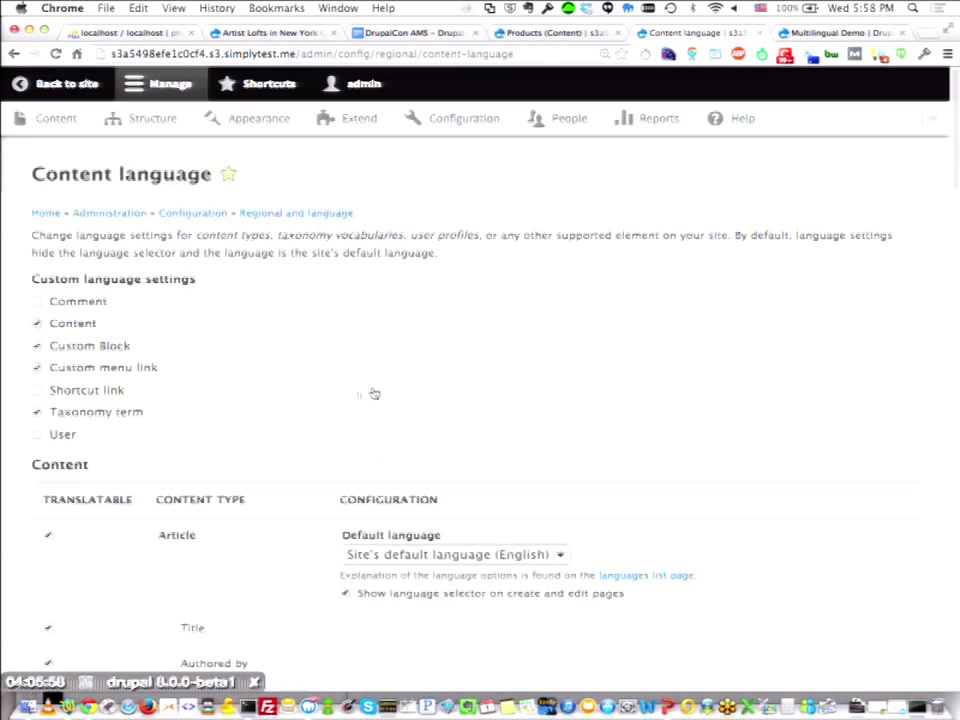
scroll(349, 399, down, 5)
scroll(183, 511, down, 5)
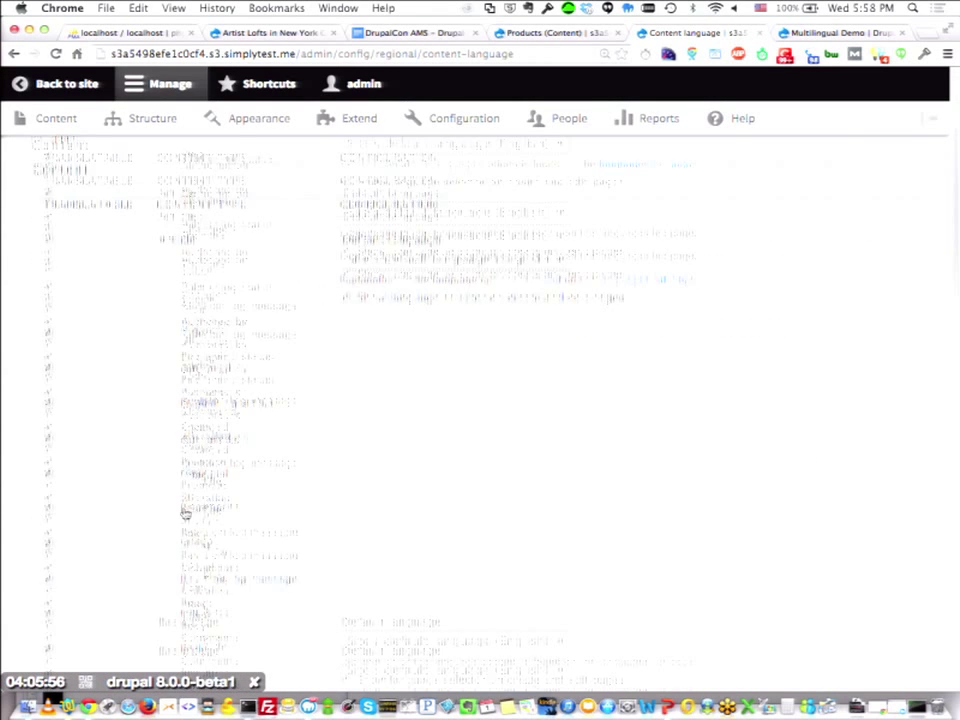
scroll(185, 512, down, 15)
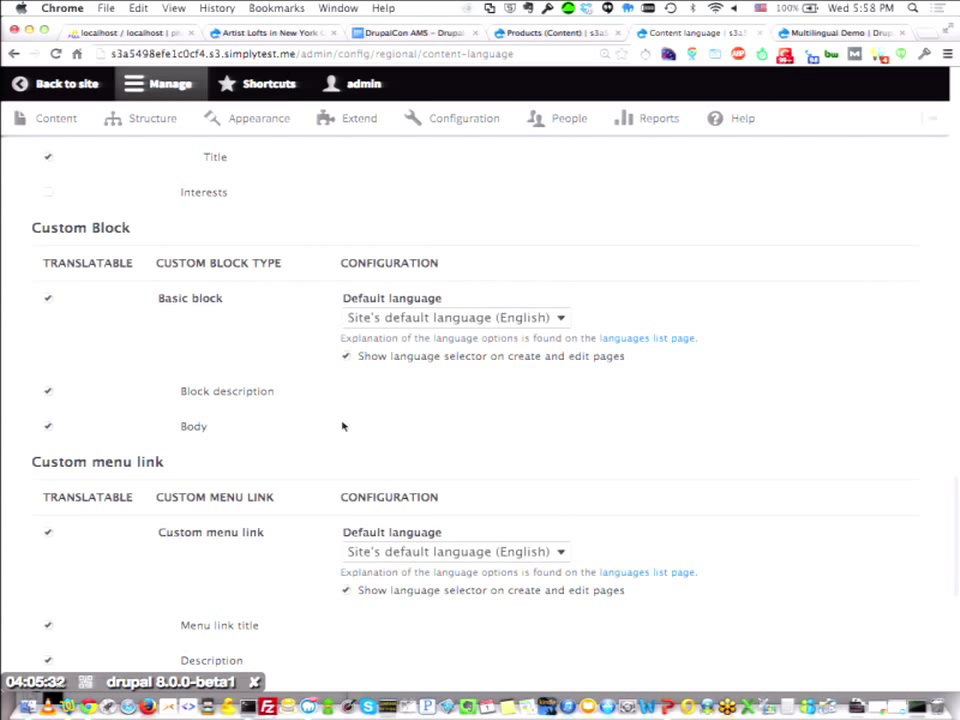
scroll(342, 426, down, 4)
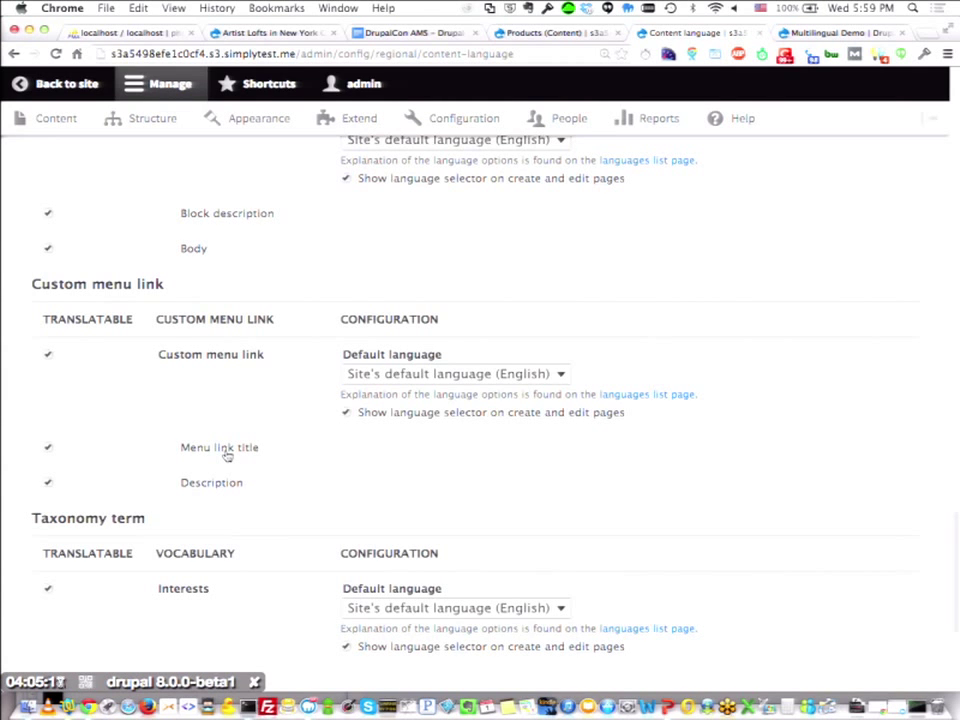
scroll(227, 455, up, 15)
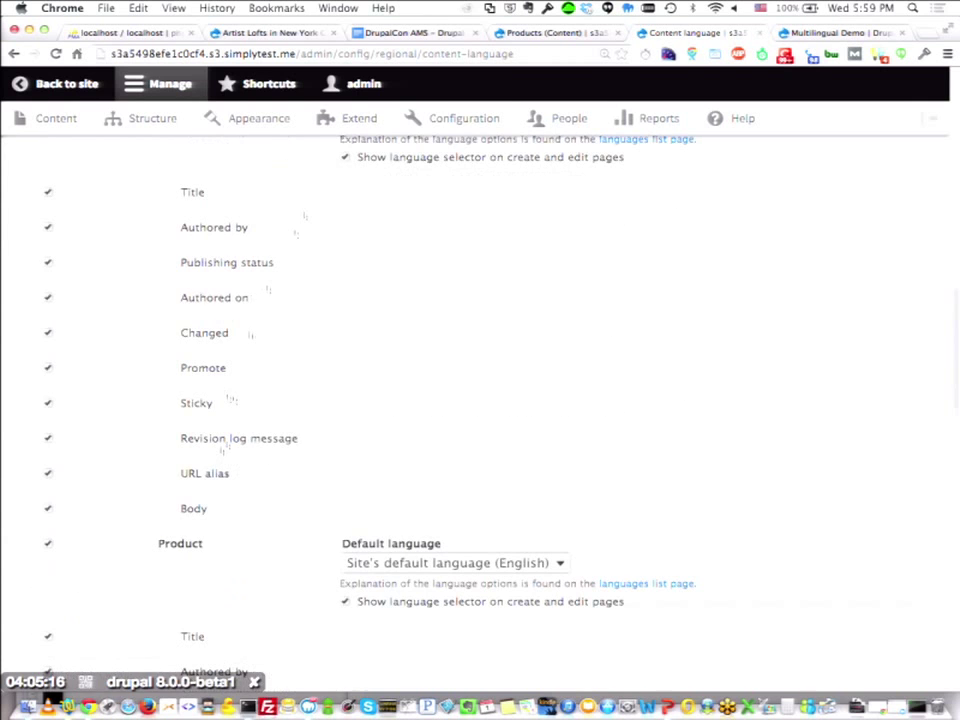
Open Configuration management from the site configuration and review the changed configuration items listed for synchronization.
click(440, 124)
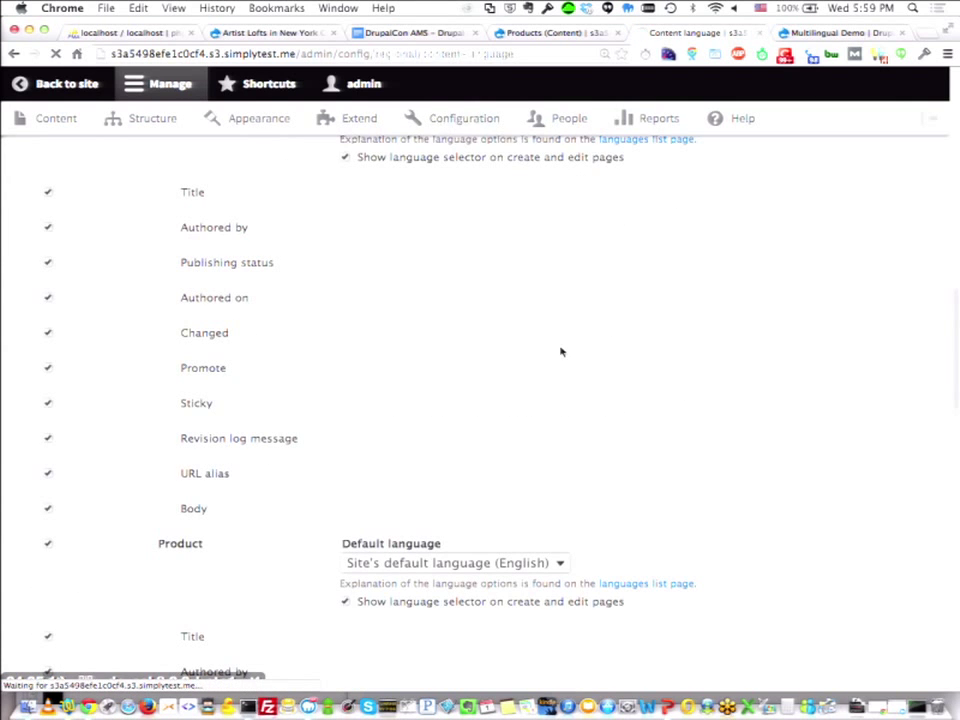
scroll(507, 513, down, 10)
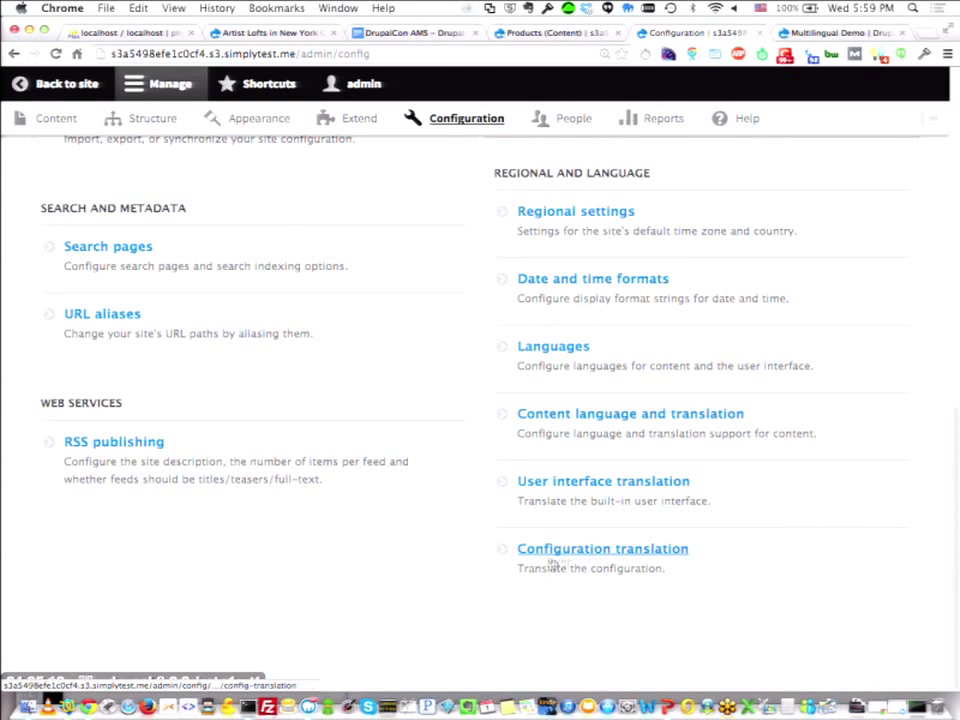
scroll(379, 259, up, 3)
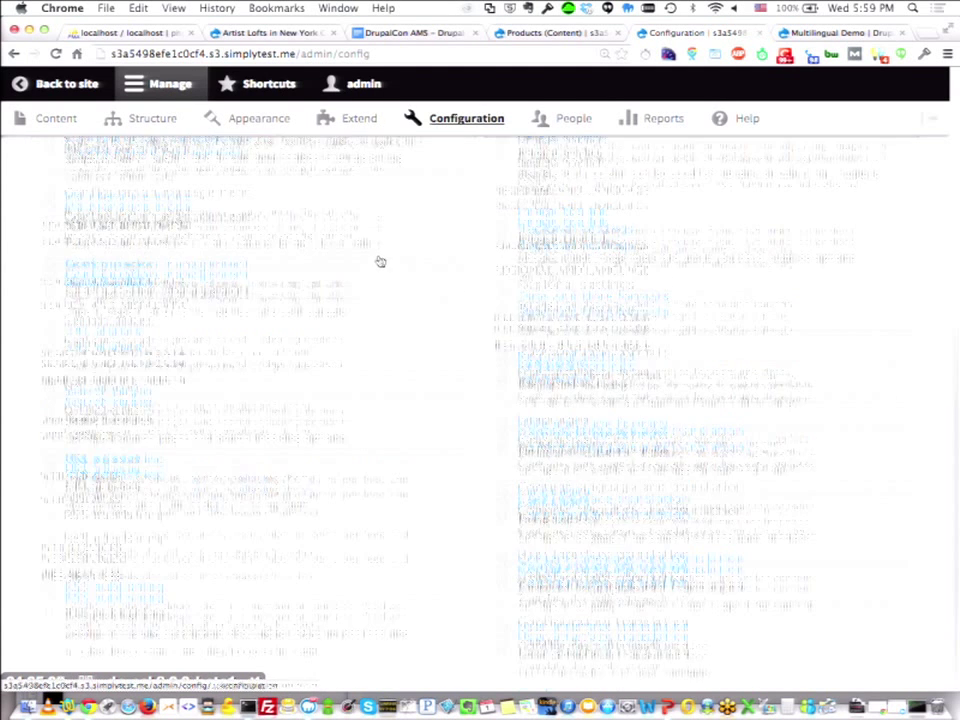
click(231, 300)
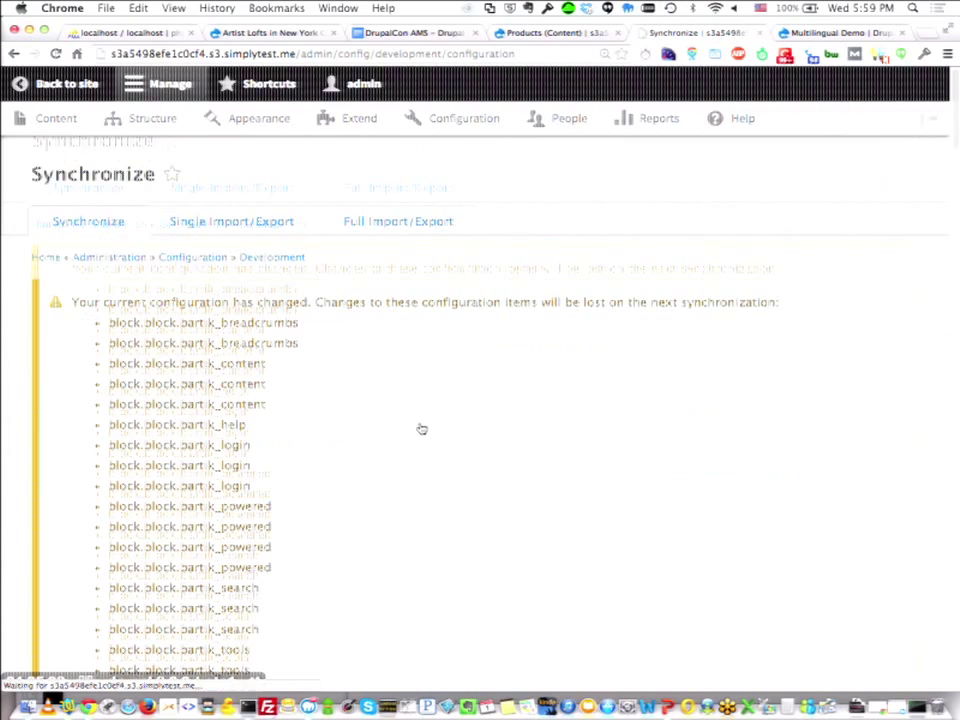
scroll(289, 550, down, 15)
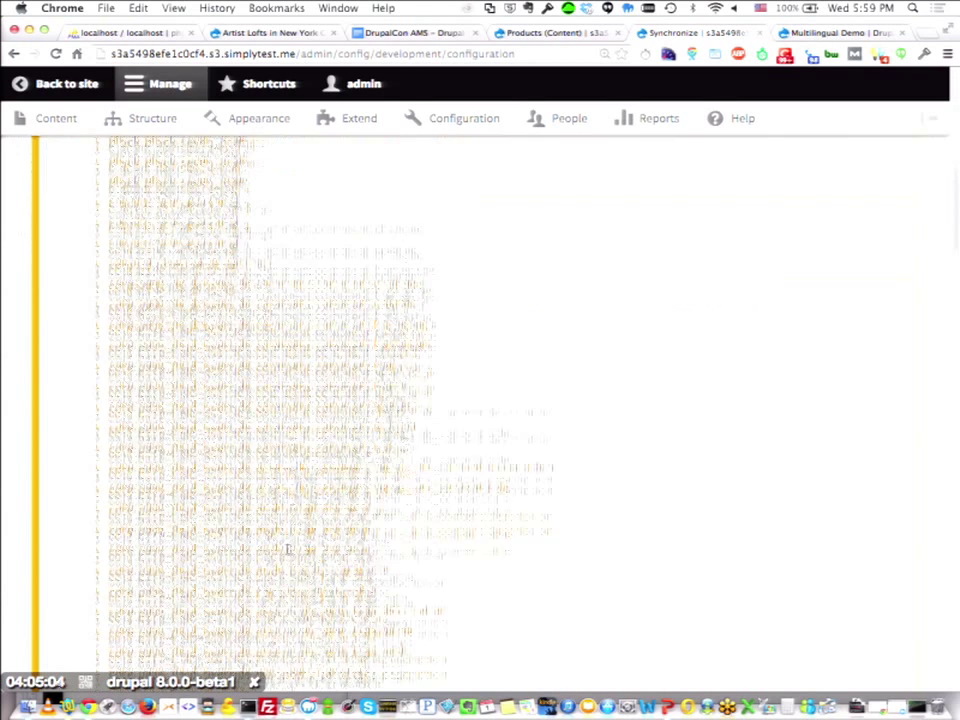
scroll(289, 550, down, 10)
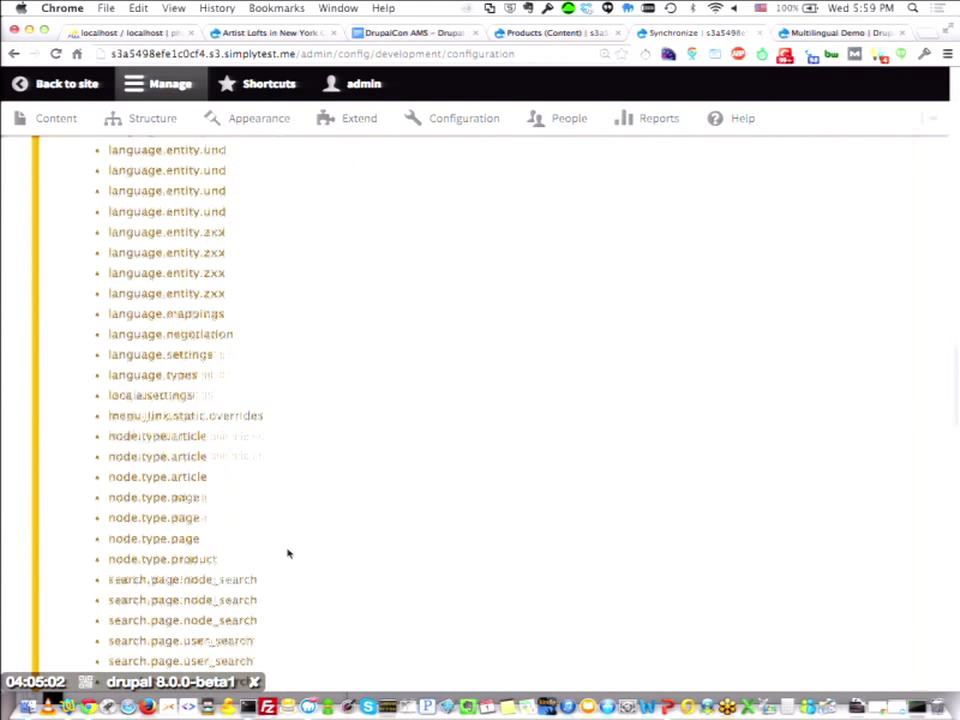
scroll(288, 553, up, 1)
scroll(288, 553, down, 15)
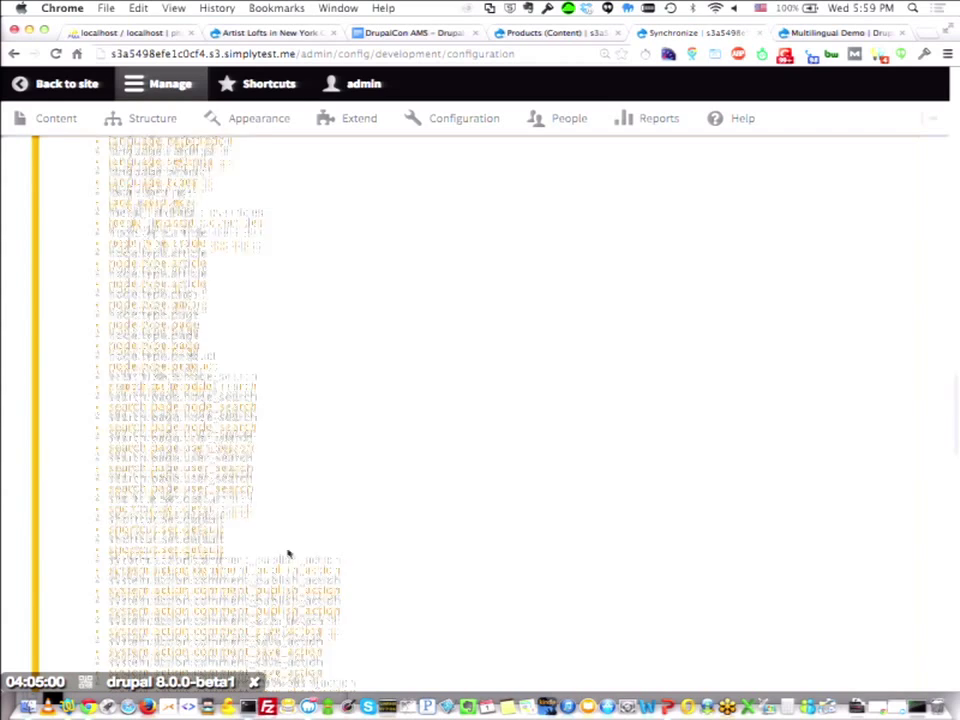
scroll(288, 553, down, 15)
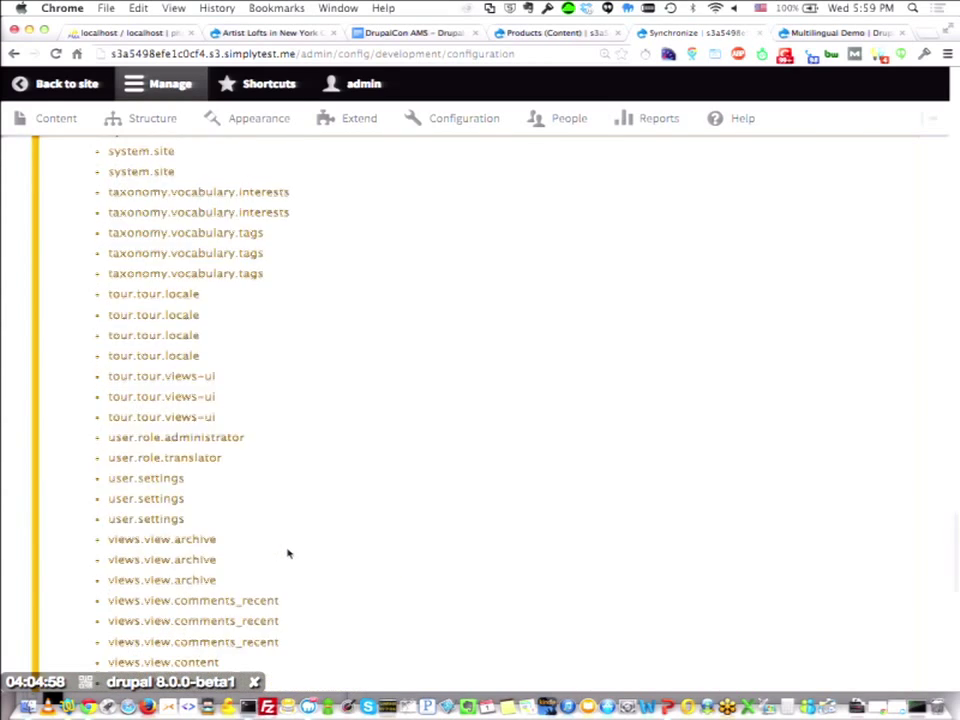
scroll(288, 553, up, 20)
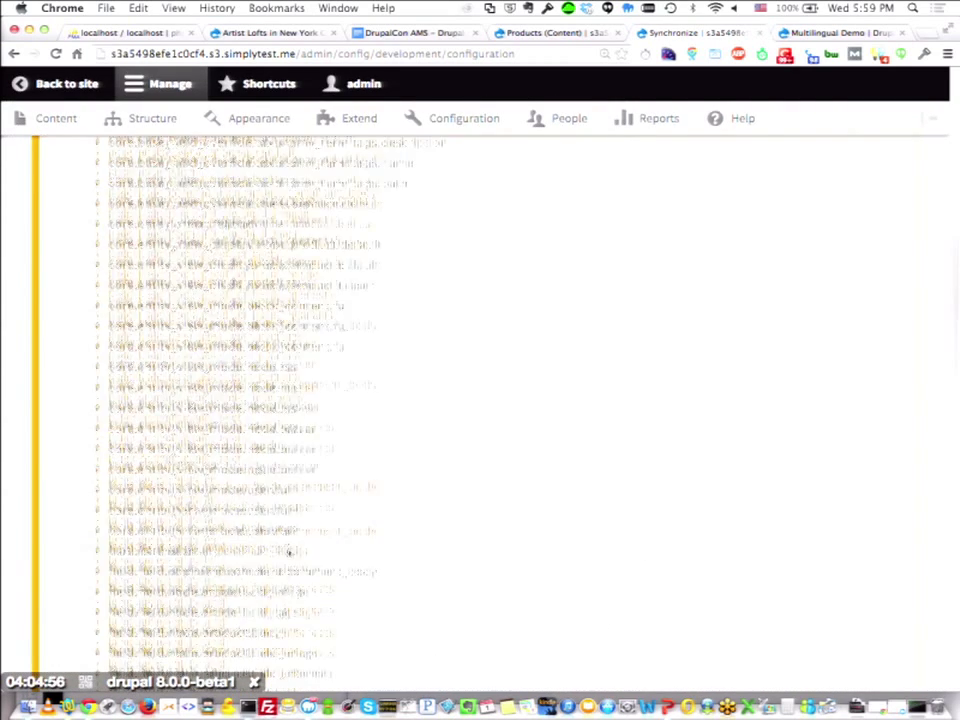
Return to the site configuration page, correcting the address to admin/config by removing the stray "f".
click(250, 255)
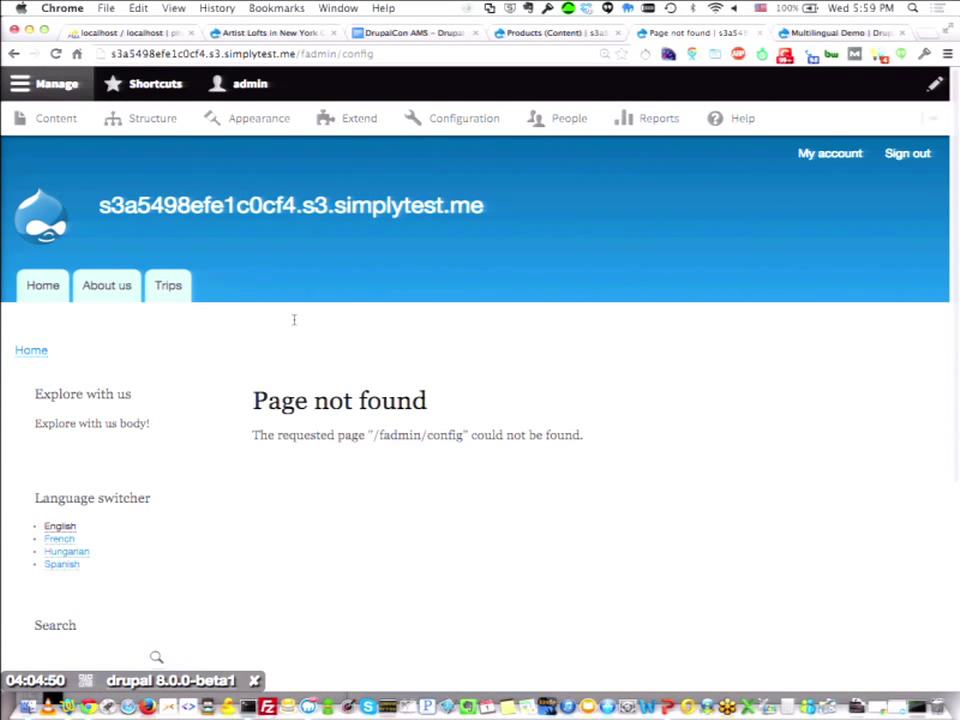
click(323, 55)
key(Left)
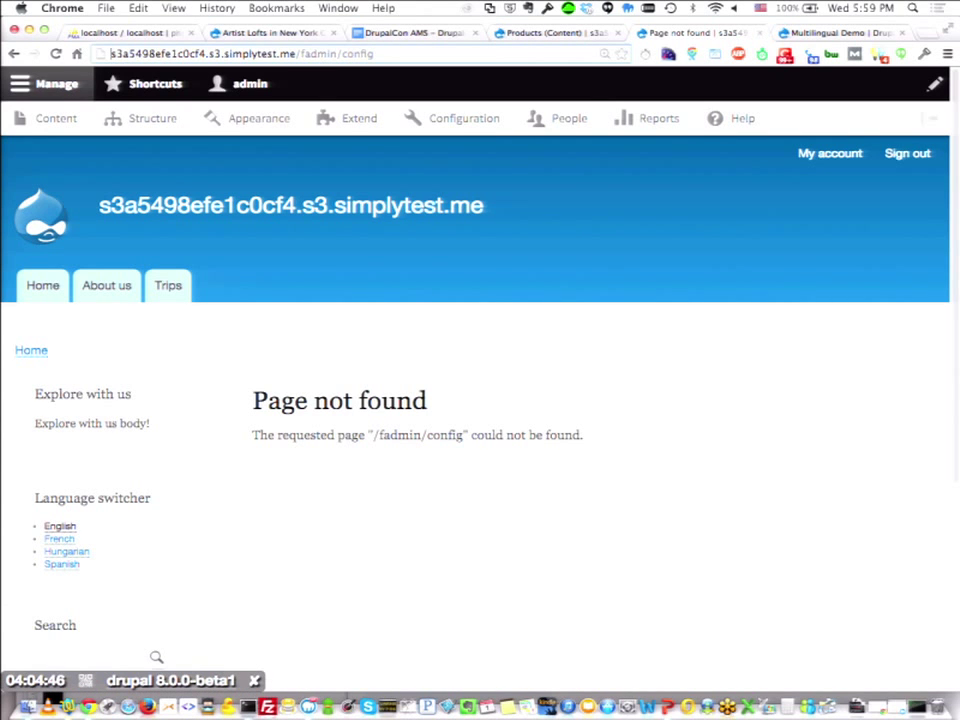
key(Right)
key(Right)
key(Right)
key(Right)
key(Right)
key(Right)
key(Right)
key(Right)
key(Right)
key(Right)
key(Right)
key(Right)
key(Right)
key(Right)
key(Right)
key(Right)
key(Right)
key(Right)
key(Right)
key(Right)
key(Right)
key(Right)
key(Right)
key(Right)
key(Right)
key(Right)
key(Right)
key(Right)
key(Right)
key(Right)
key(Right)
key(Right)
key(Right)
key(Right)
key(Delete)
key(Return)
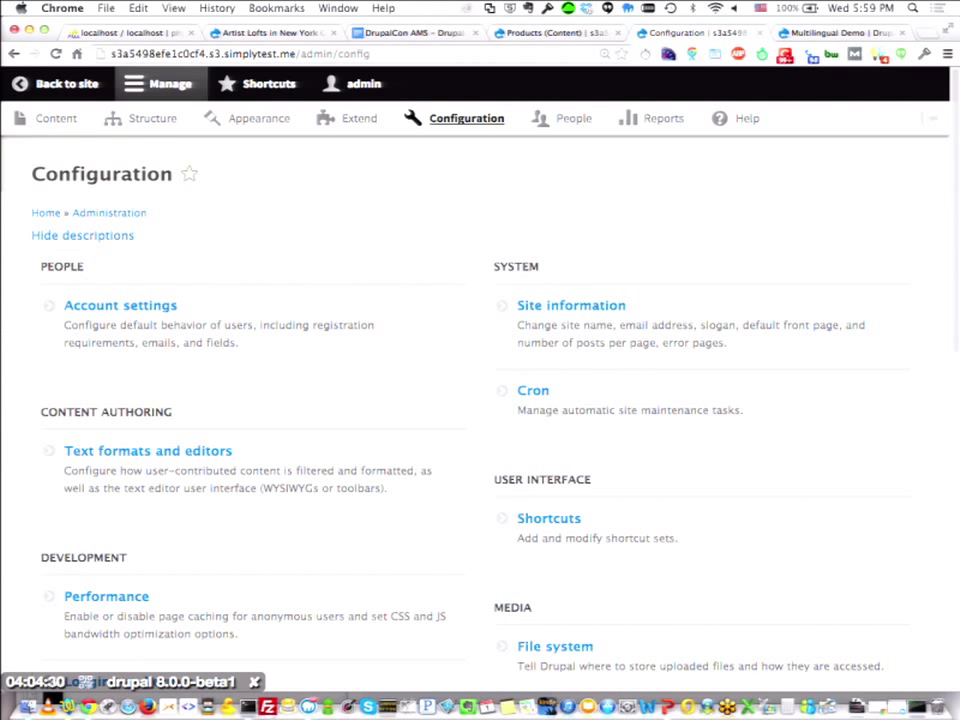
Open User interface translation and filter the English strings by "Y.".
scroll(437, 352, down, 10)
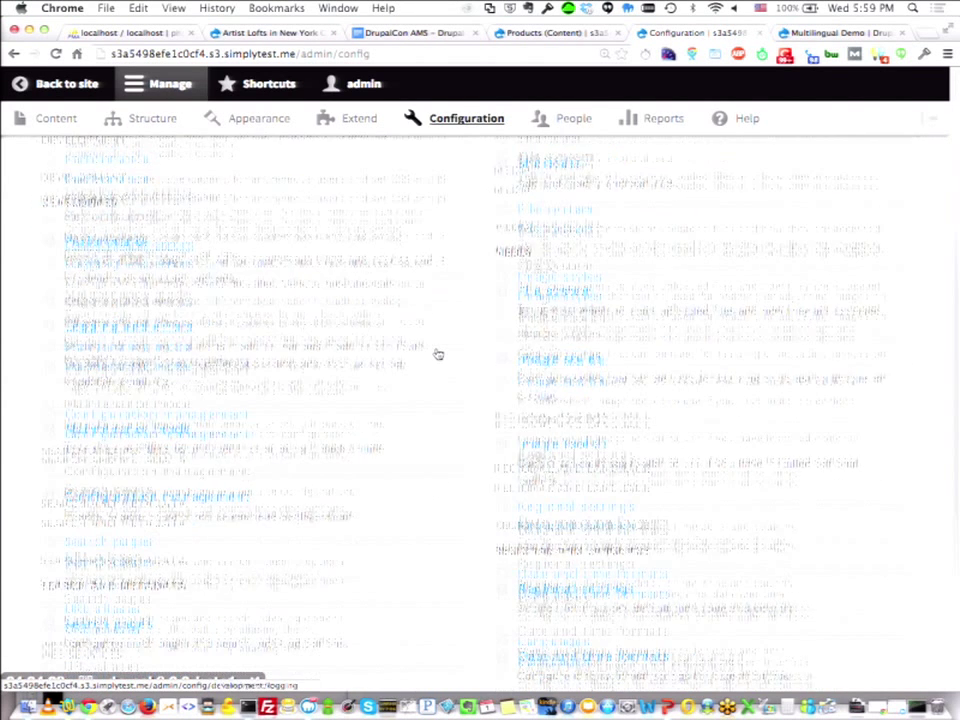
scroll(437, 354, down, 5)
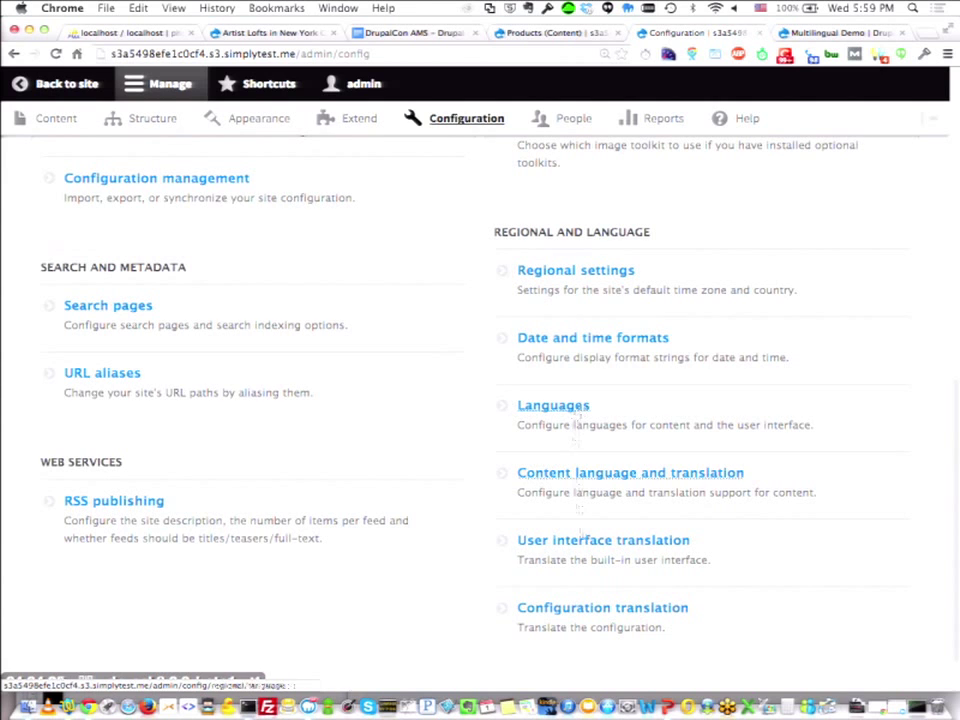
click(583, 548)
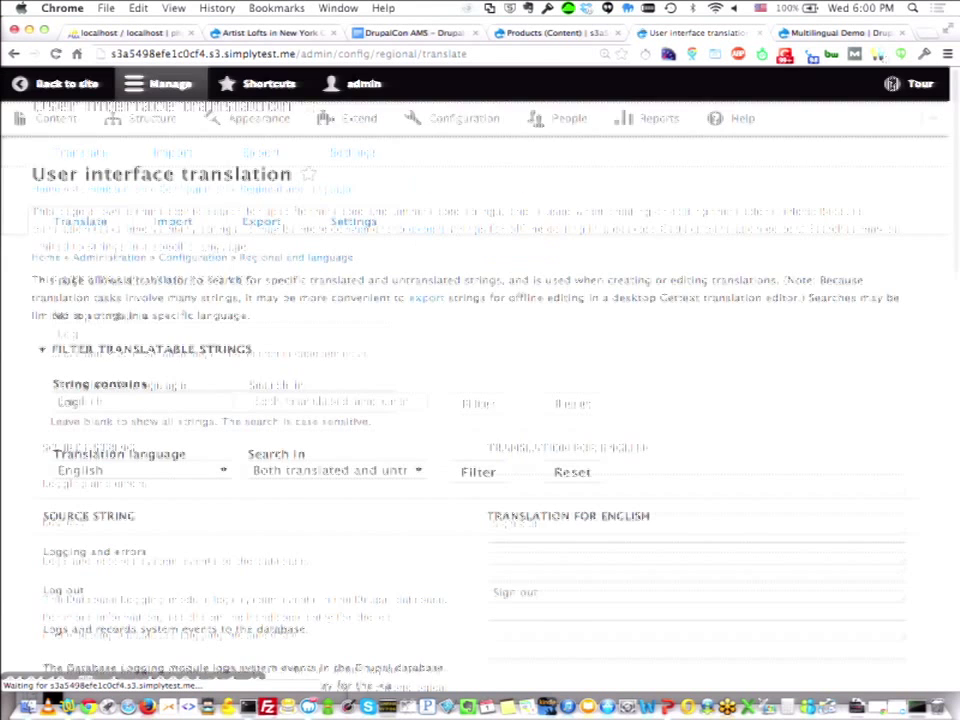
scroll(544, 349, down, 1)
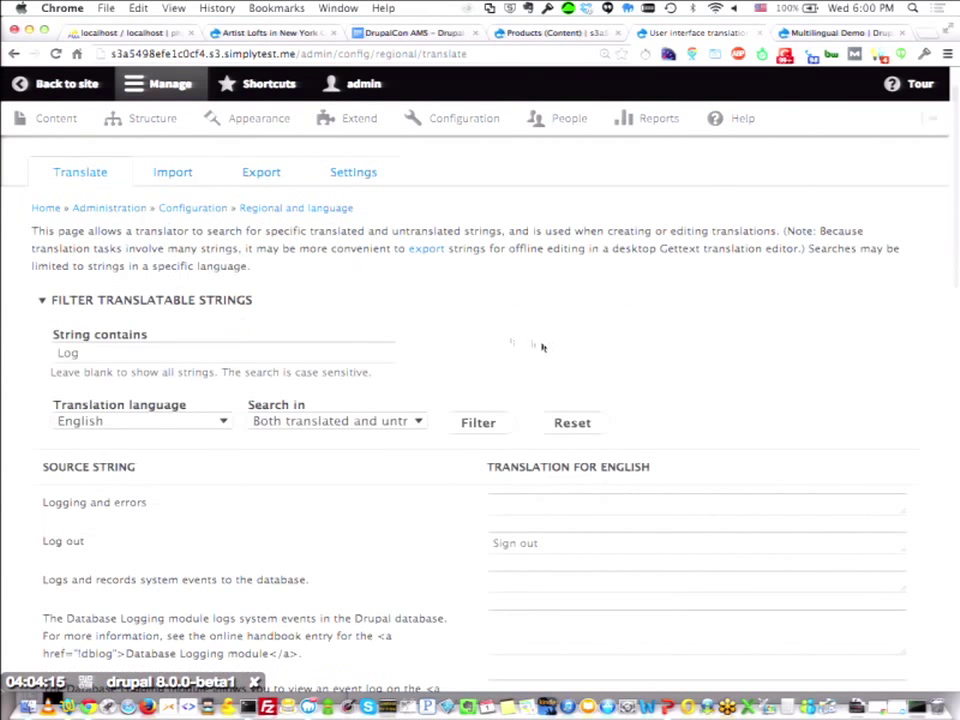
click(342, 360)
text(Y)
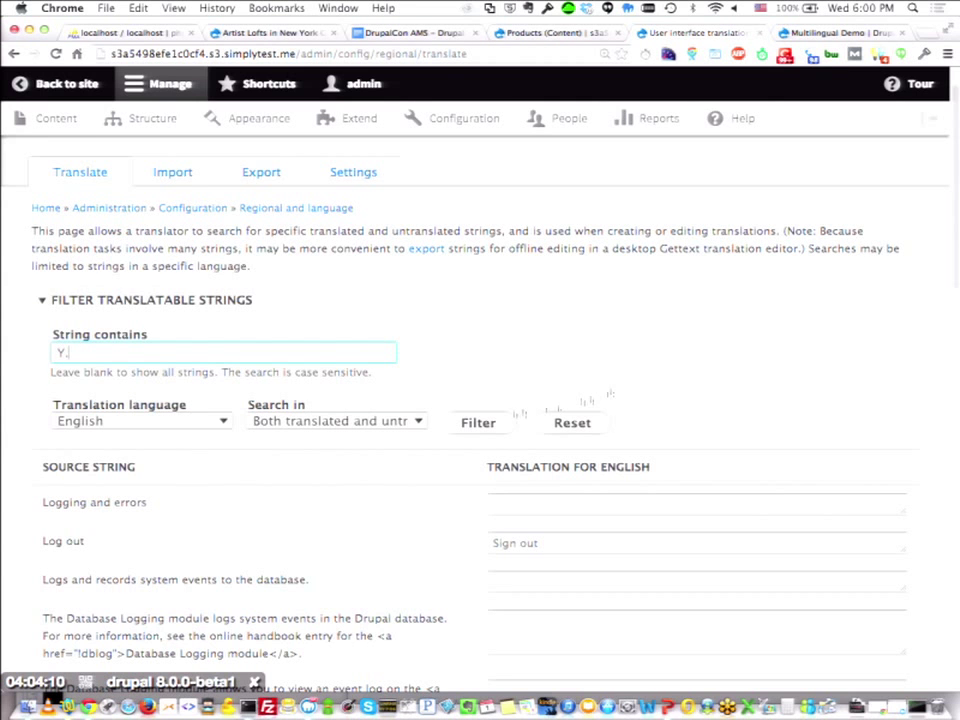
click(478, 422)
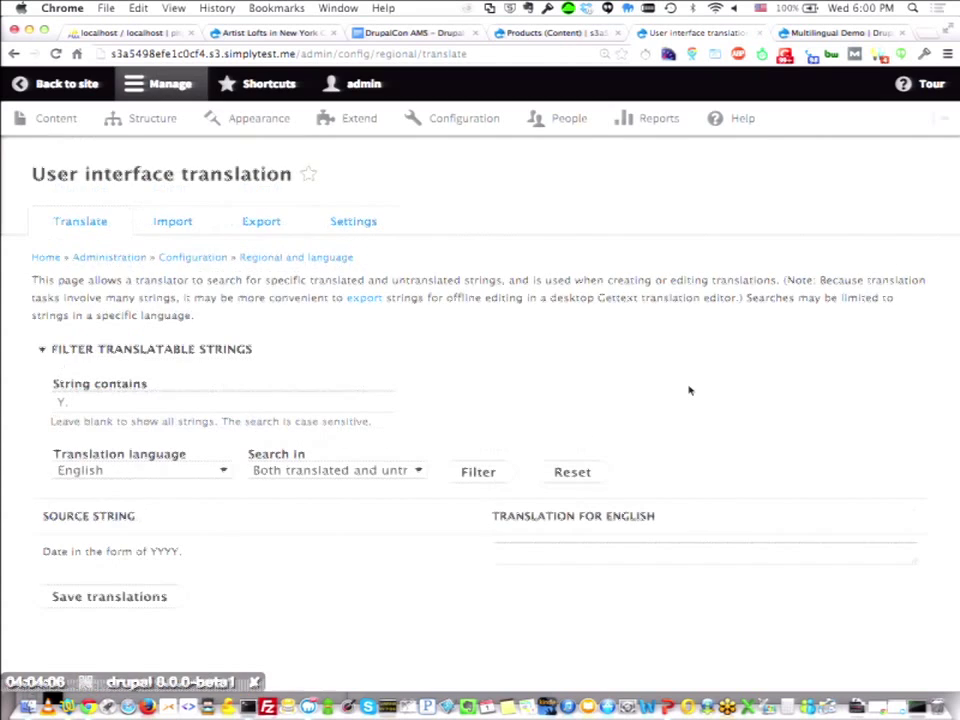
Switch the translation language to French and filter the strings containing "Y." again.
click(176, 474)
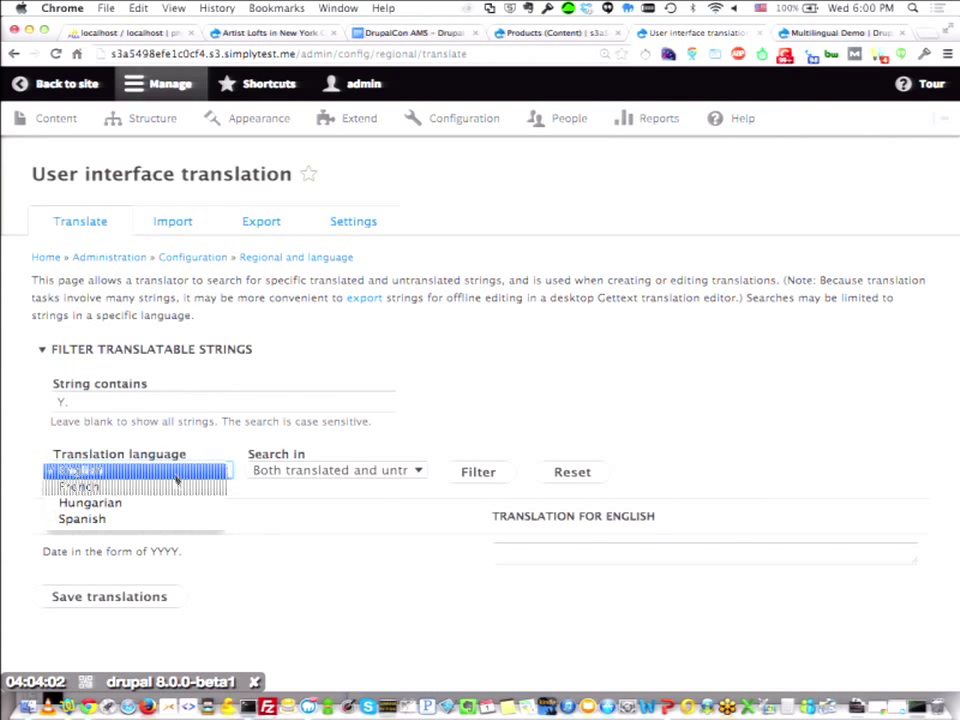
click(178, 486)
click(494, 483)
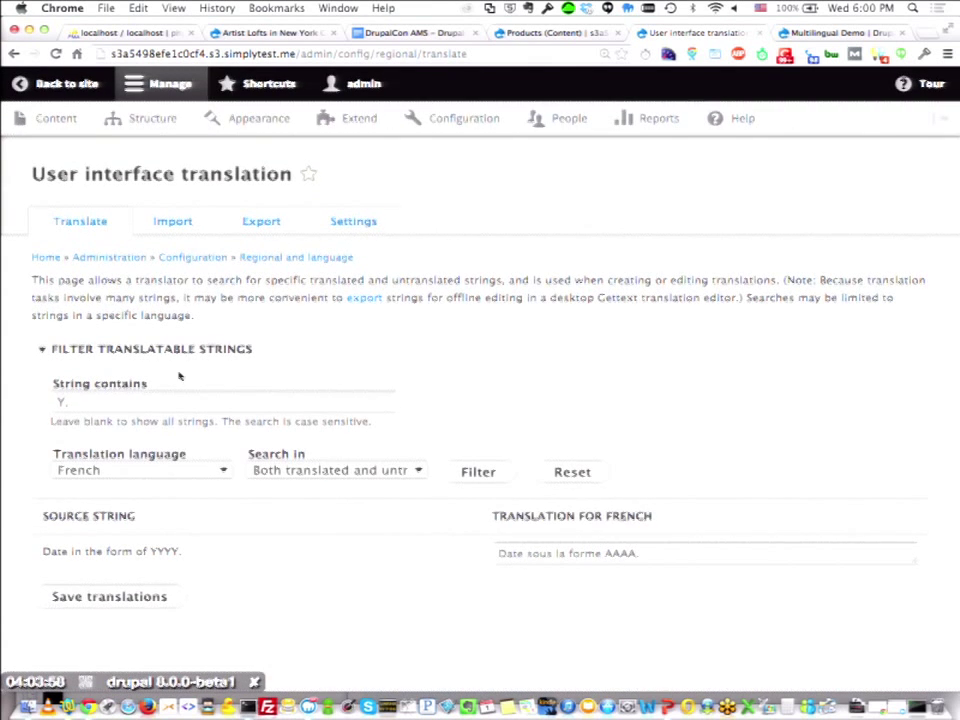
Filter the French interface strings by "Y" and look through the matching source strings.
click(136, 397)
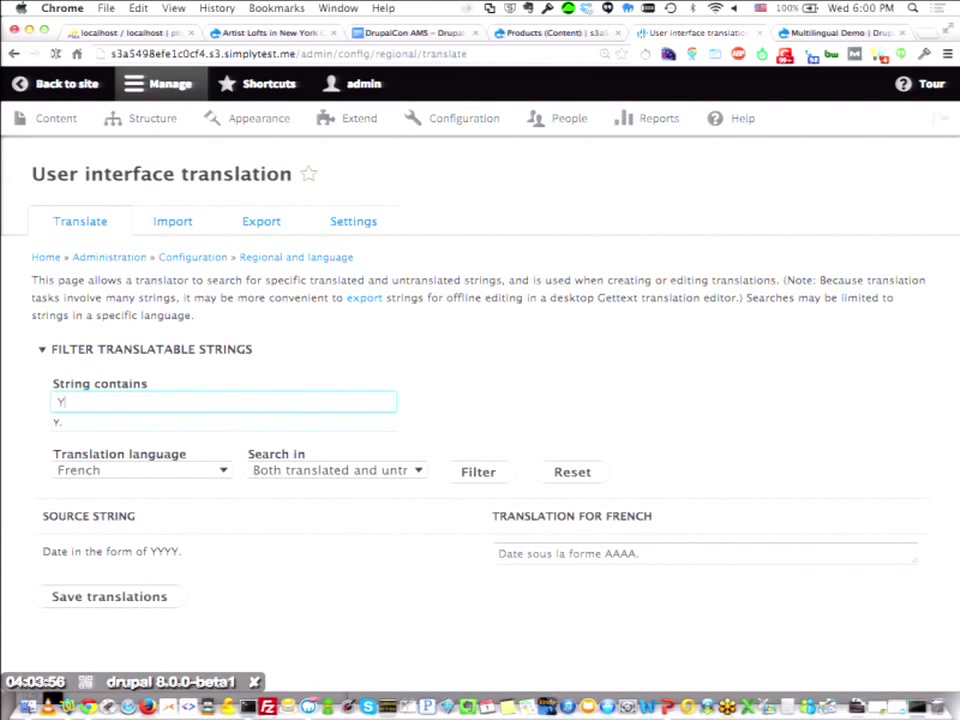
key(Return)
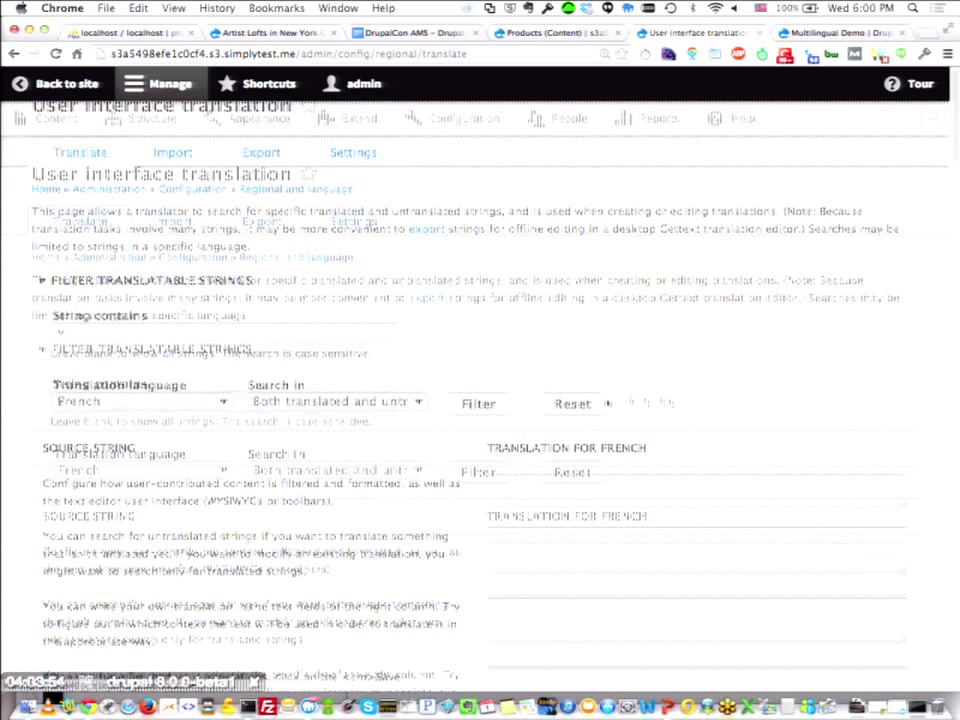
scroll(566, 585, down, 20)
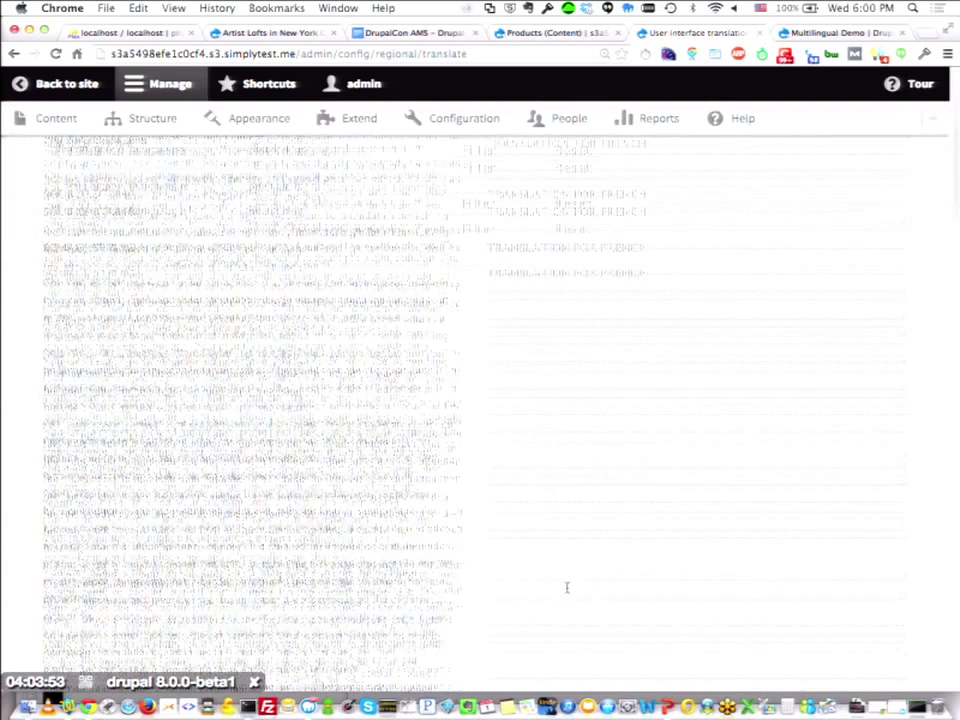
scroll(566, 587, down, 15)
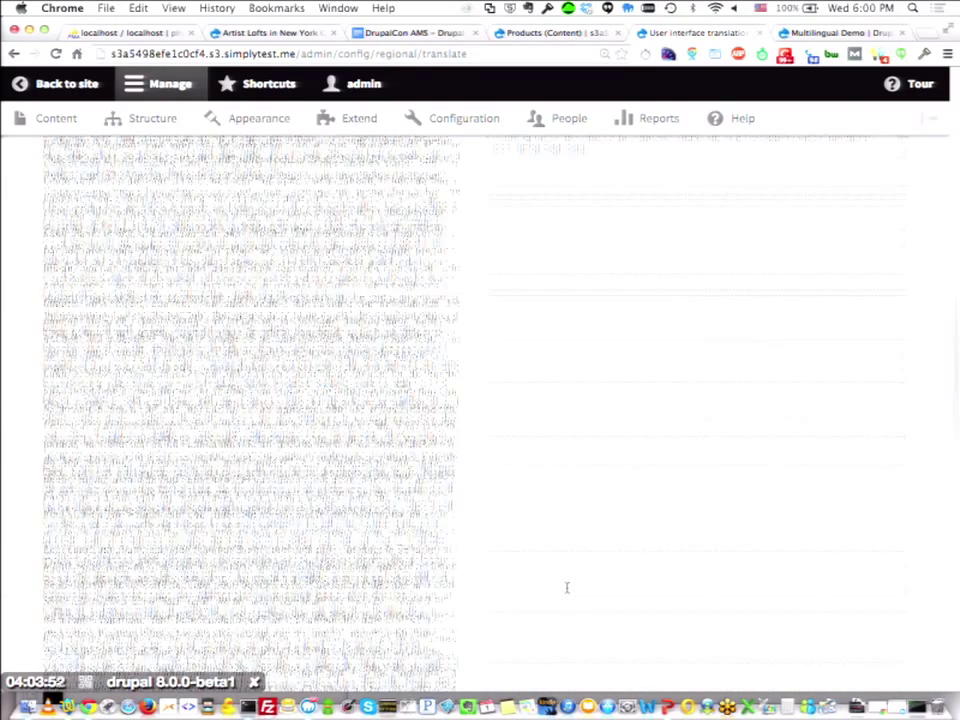
scroll(566, 587, down, 10)
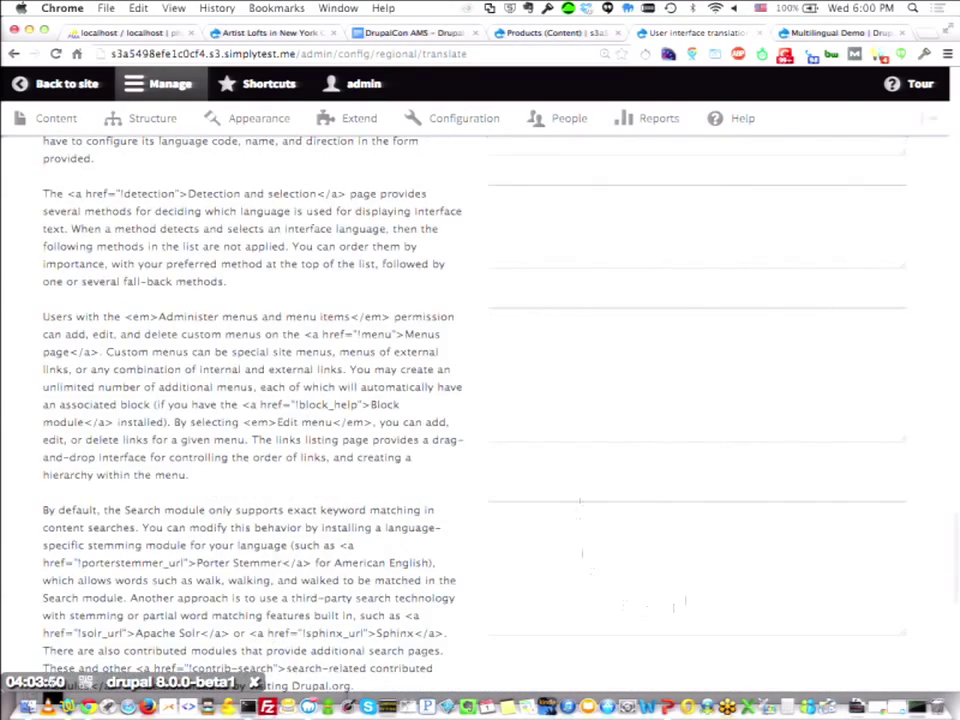
scroll(599, 625, up, 20)
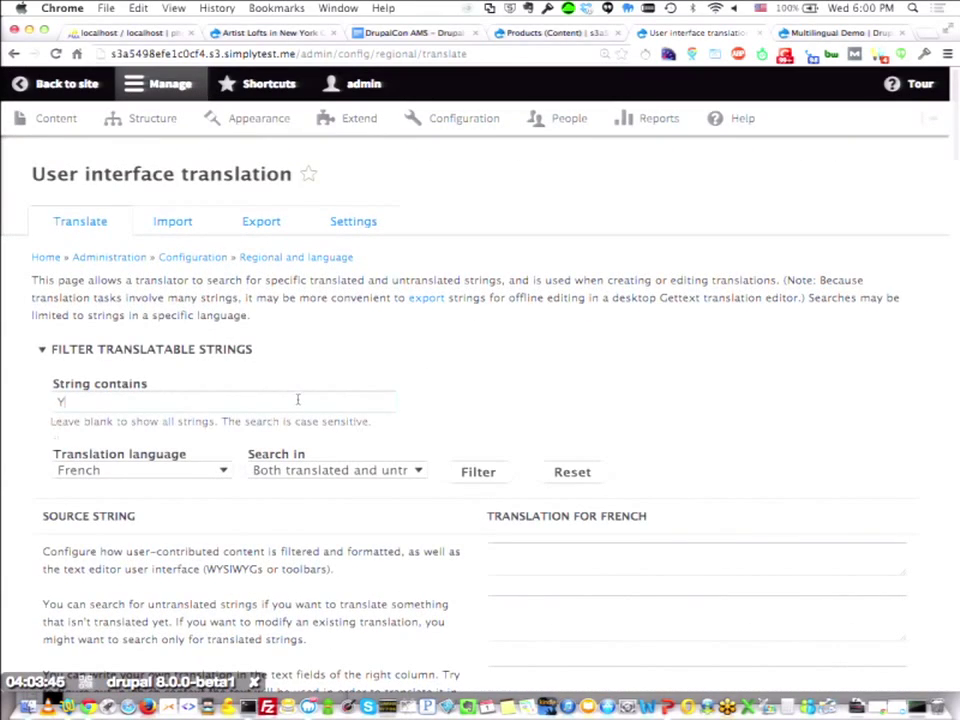
Filter the French interface strings by "May" and examine the long and abbreviated month name contexts.
click(297, 400)
text(May)
click(490, 472)
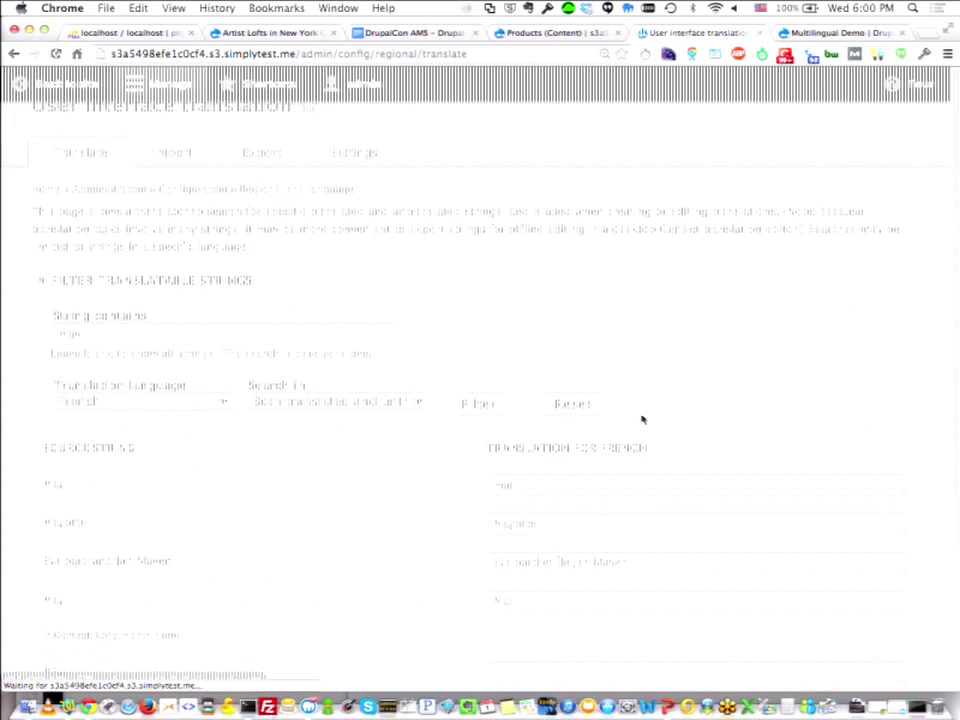
scroll(570, 523, down, 3)
scroll(570, 527, down, 1)
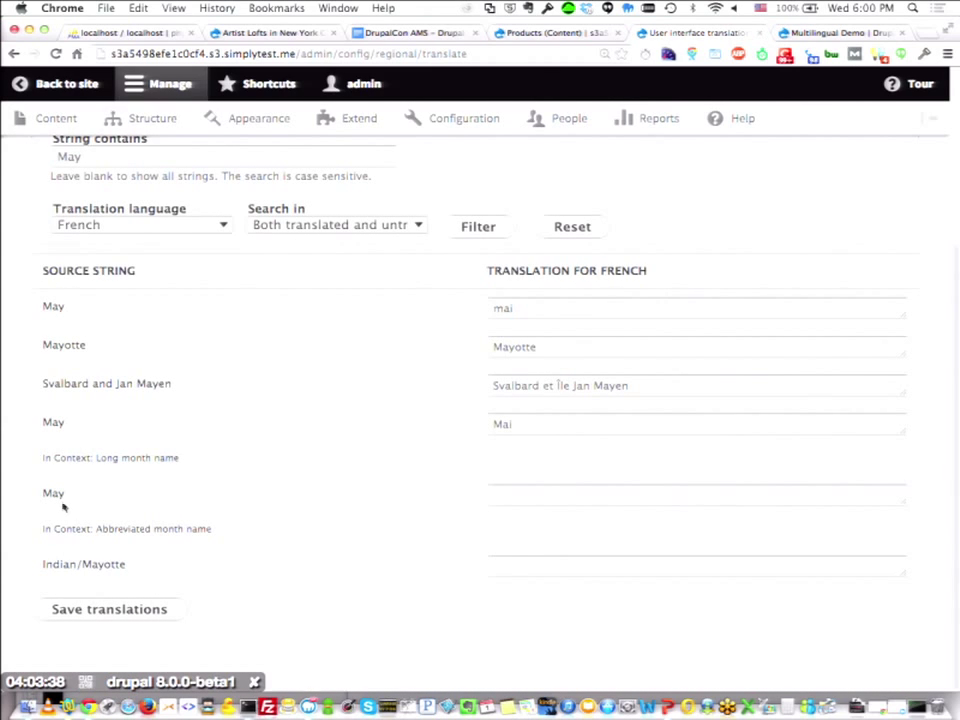
drag(96, 528, 241, 520)
drag(97, 457, 225, 461)
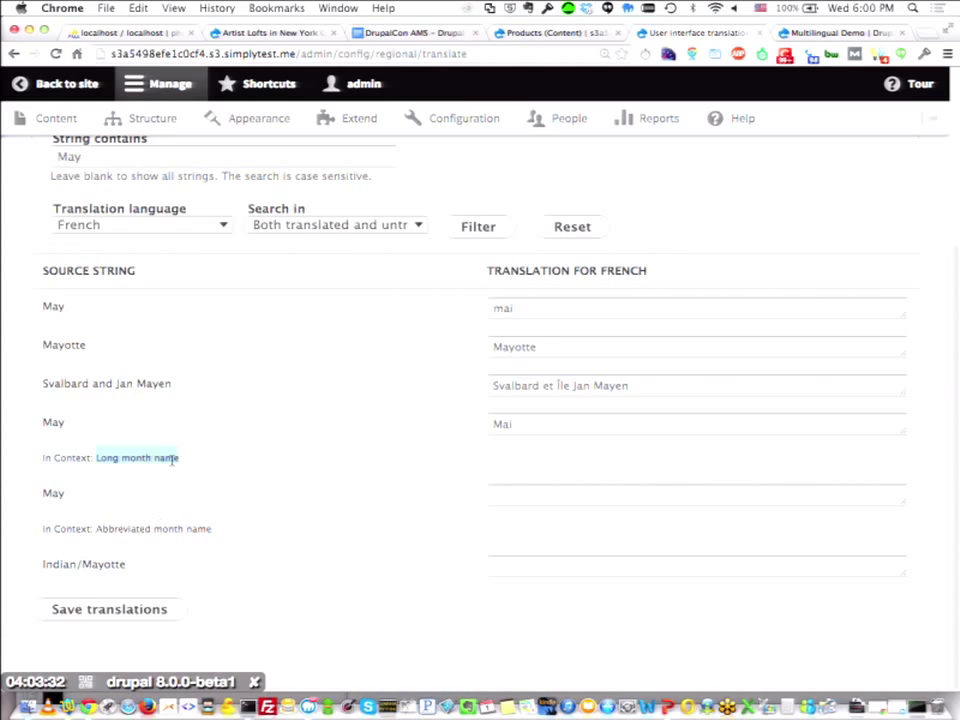
scroll(287, 424, up, 1)
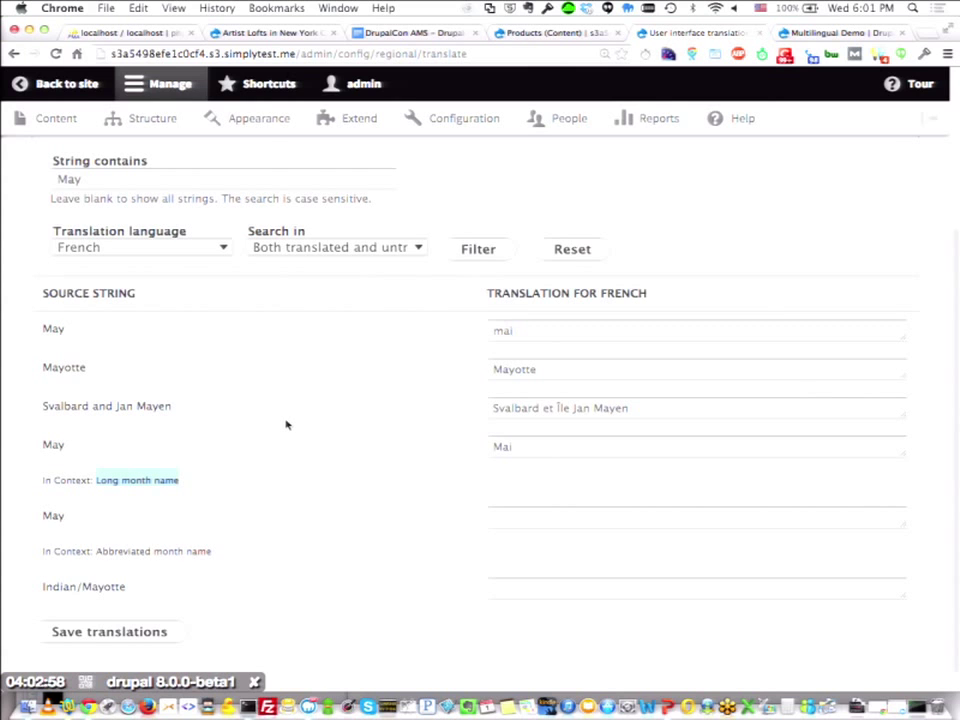
scroll(285, 425, up, 3)
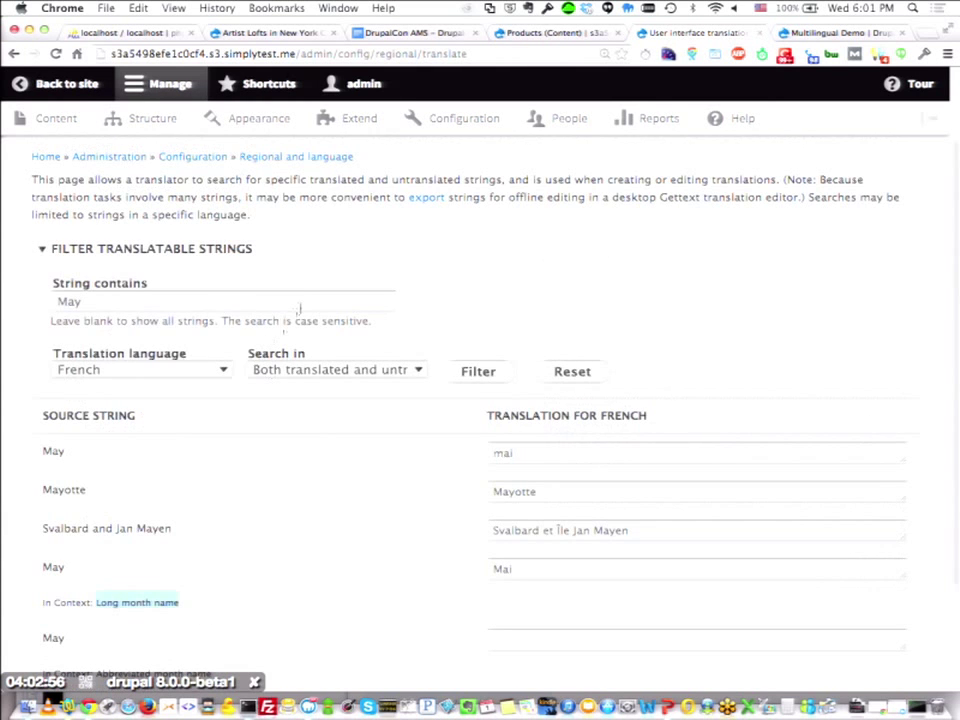
click(303, 305)
text(@count)
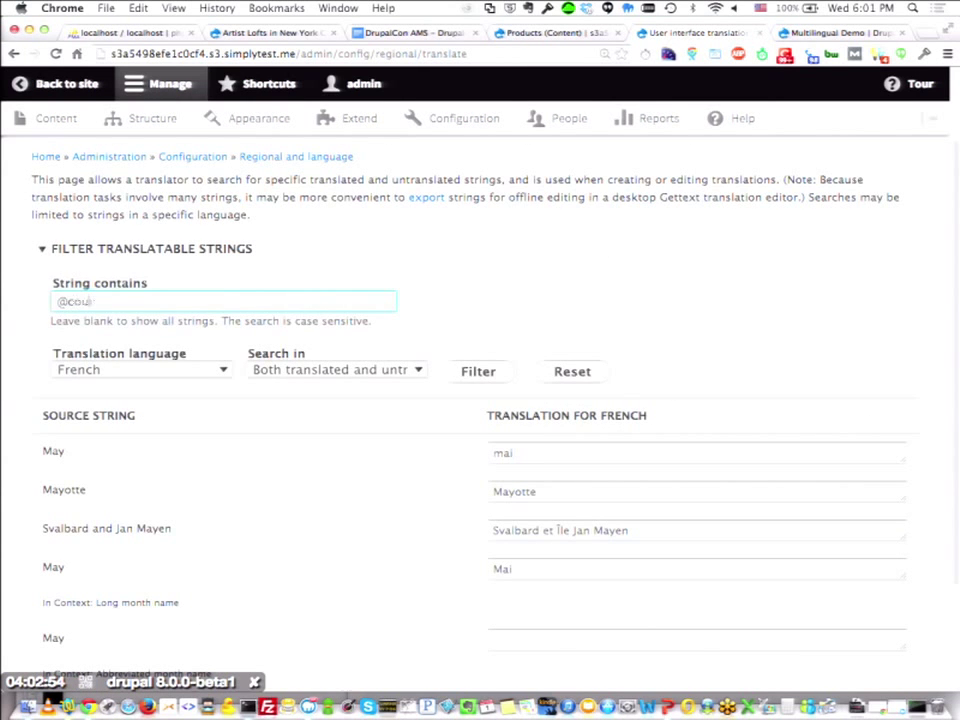
click(470, 372)
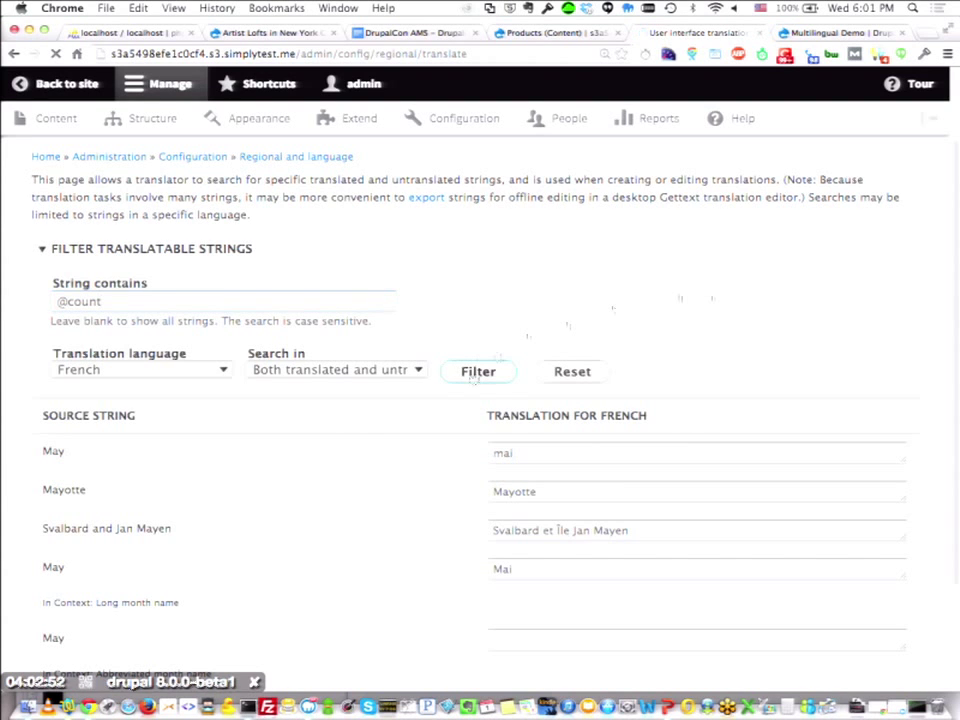
scroll(443, 579, down, 10)
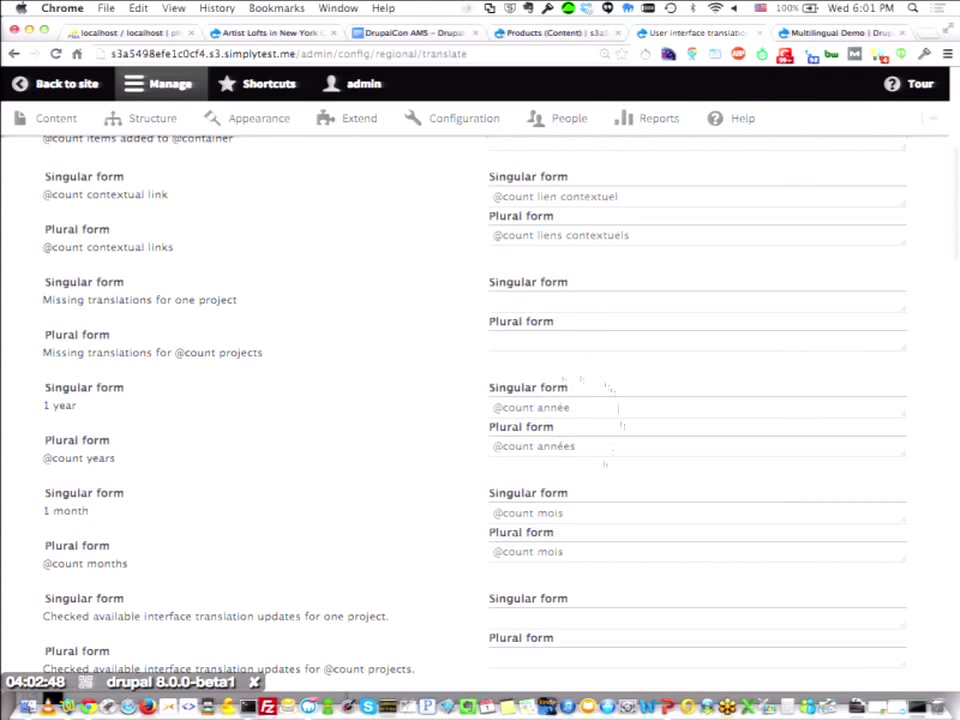
click(623, 437)
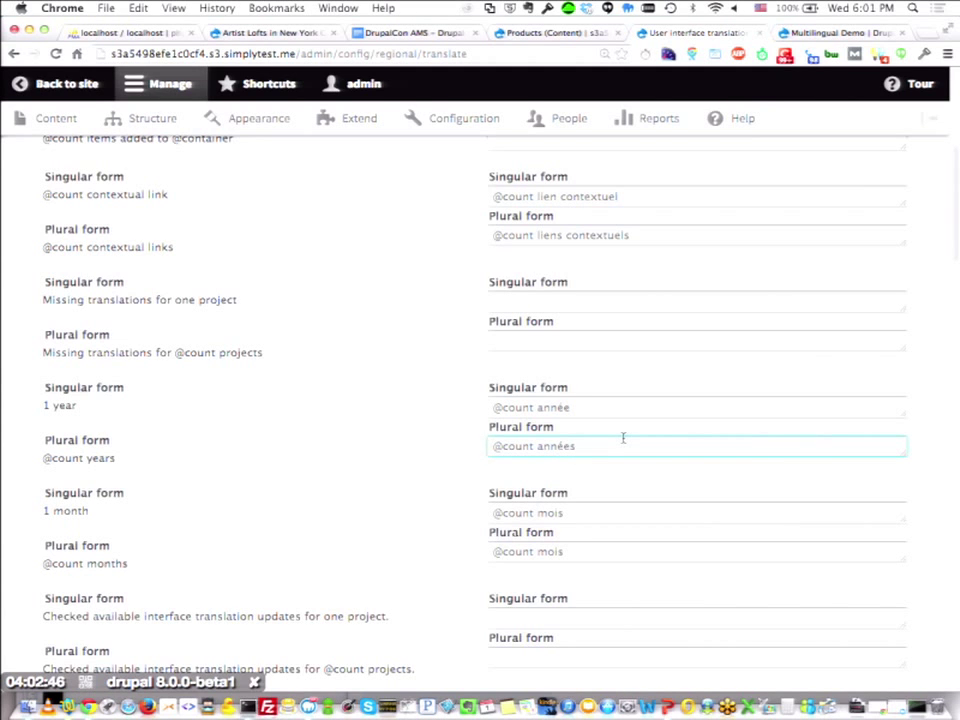